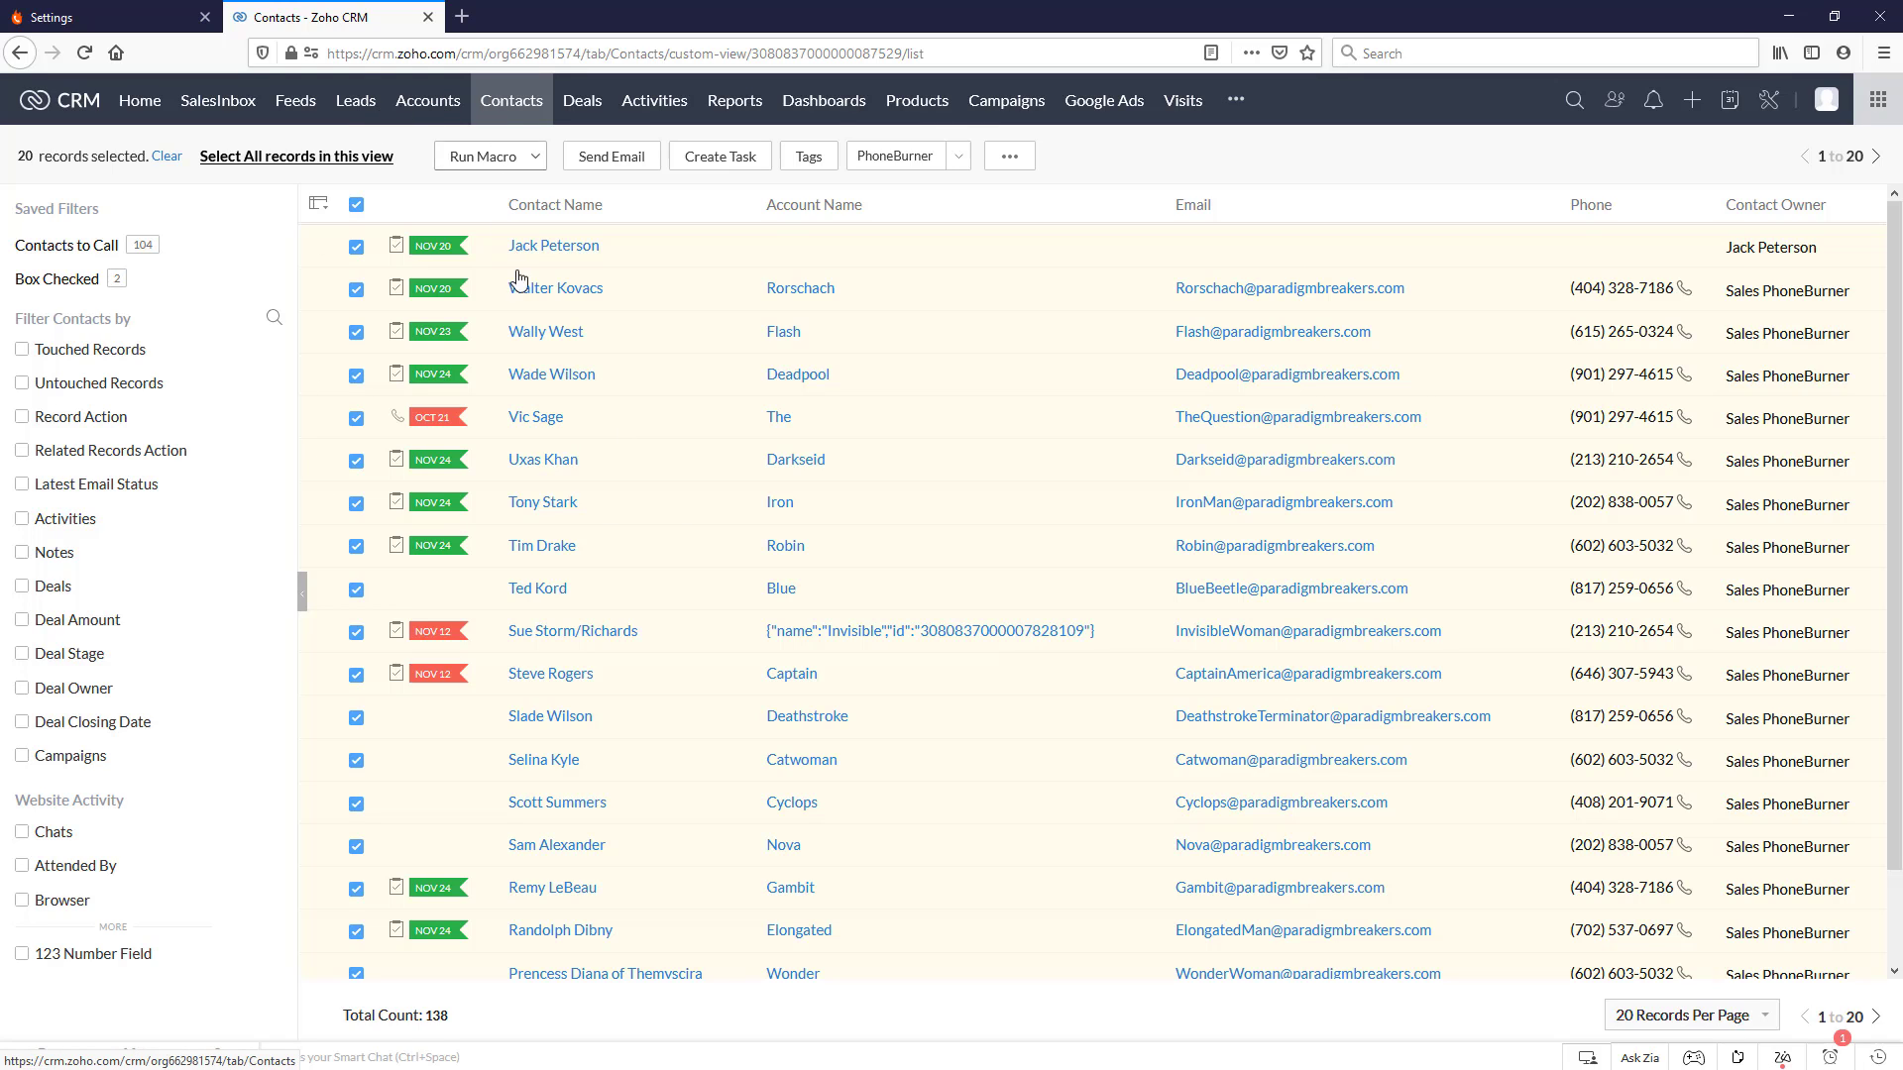
- Open the record of the contact belonging to the Blue account and review its contact information fields
{"action": "left_click", "coordinate": [525, 591]}
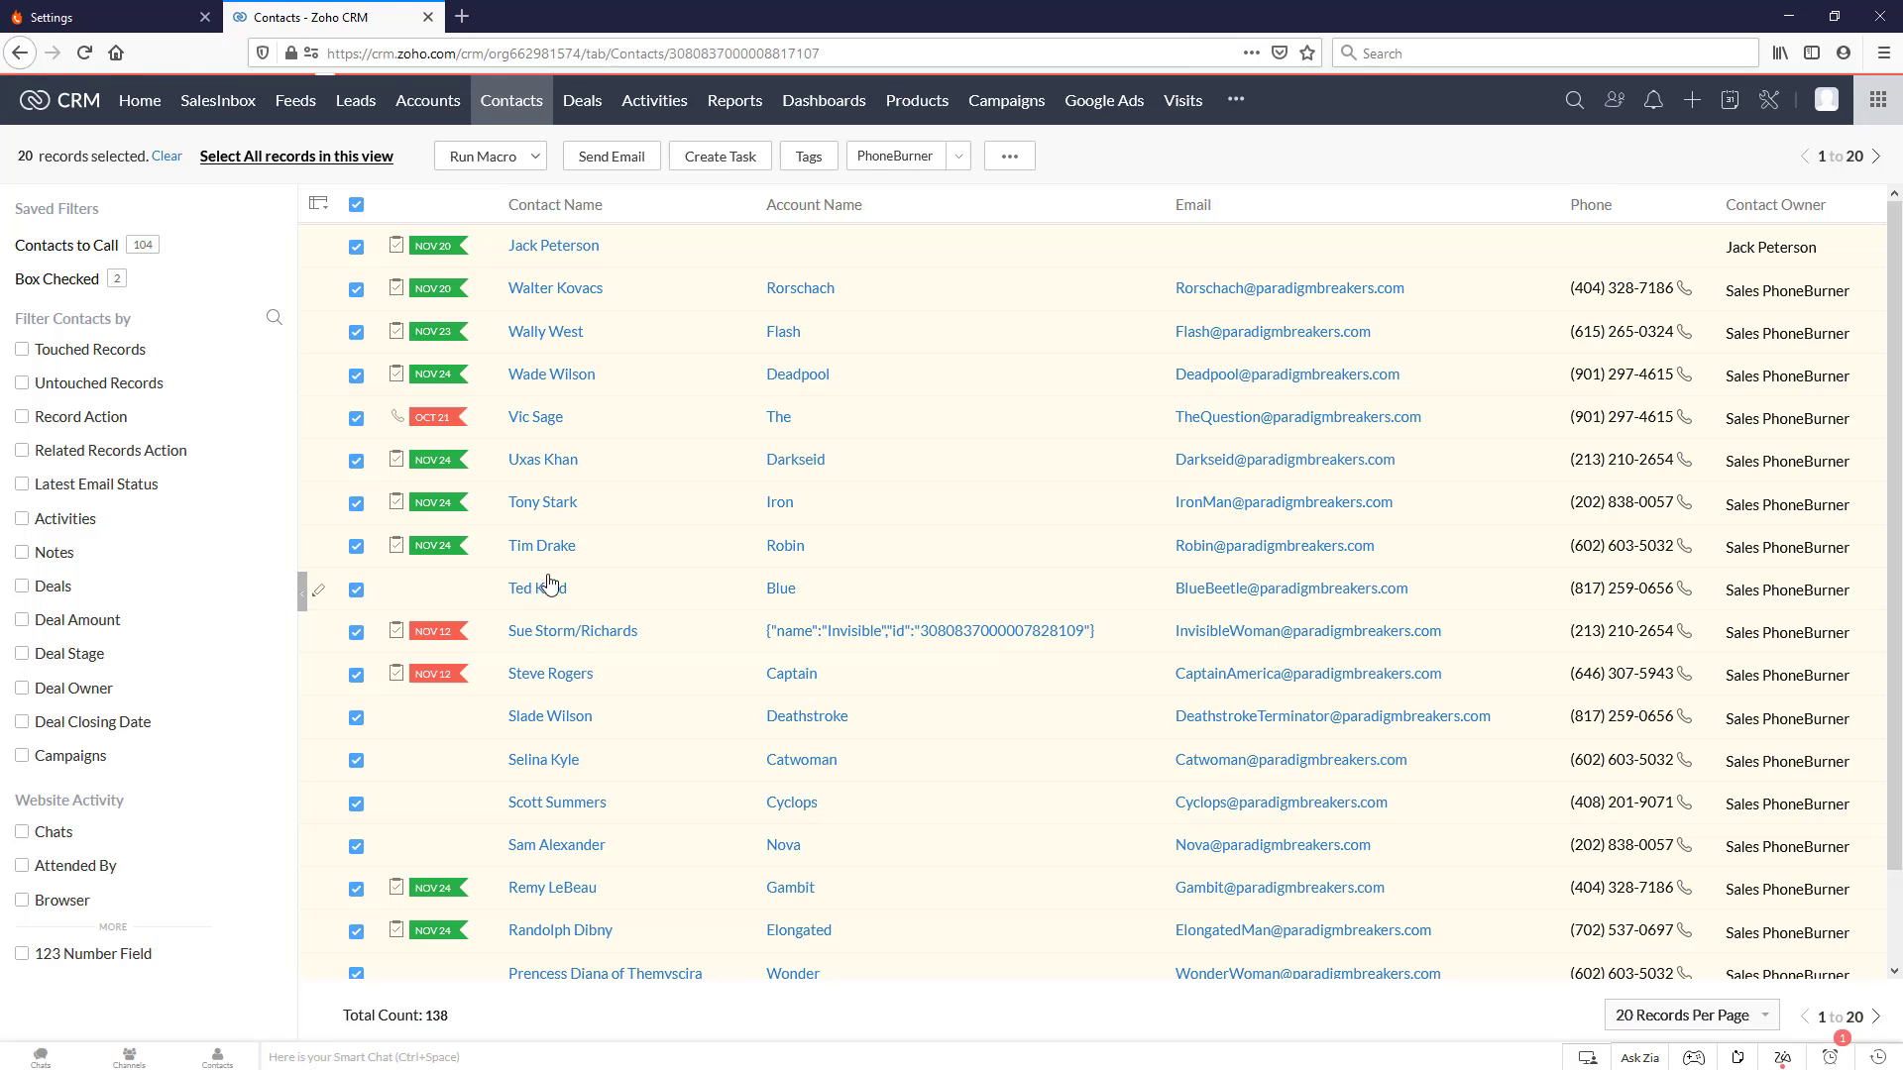
{"action": "scroll", "coordinate": [765, 621], "scroll_direction": "down", "scroll_amount": 6}
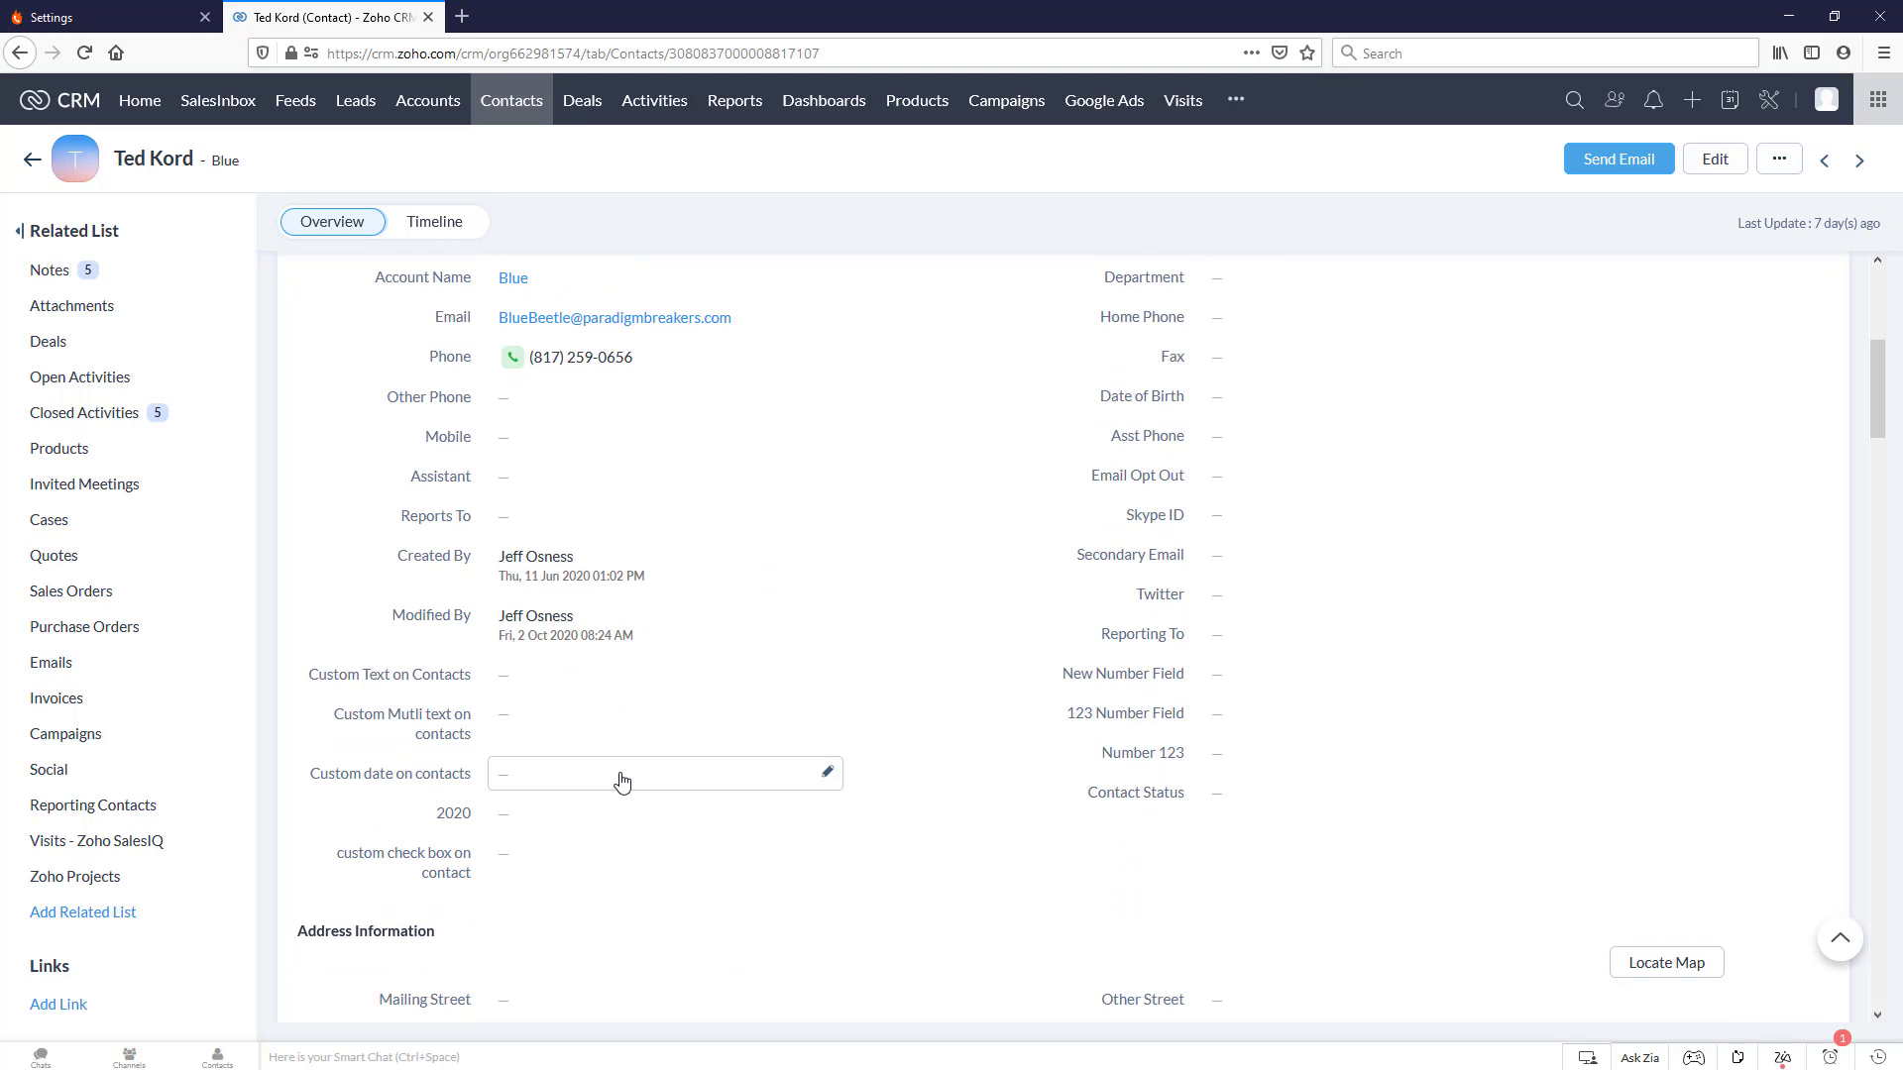
{"action": "scroll", "coordinate": [622, 783], "scroll_direction": "up", "scroll_amount": 2}
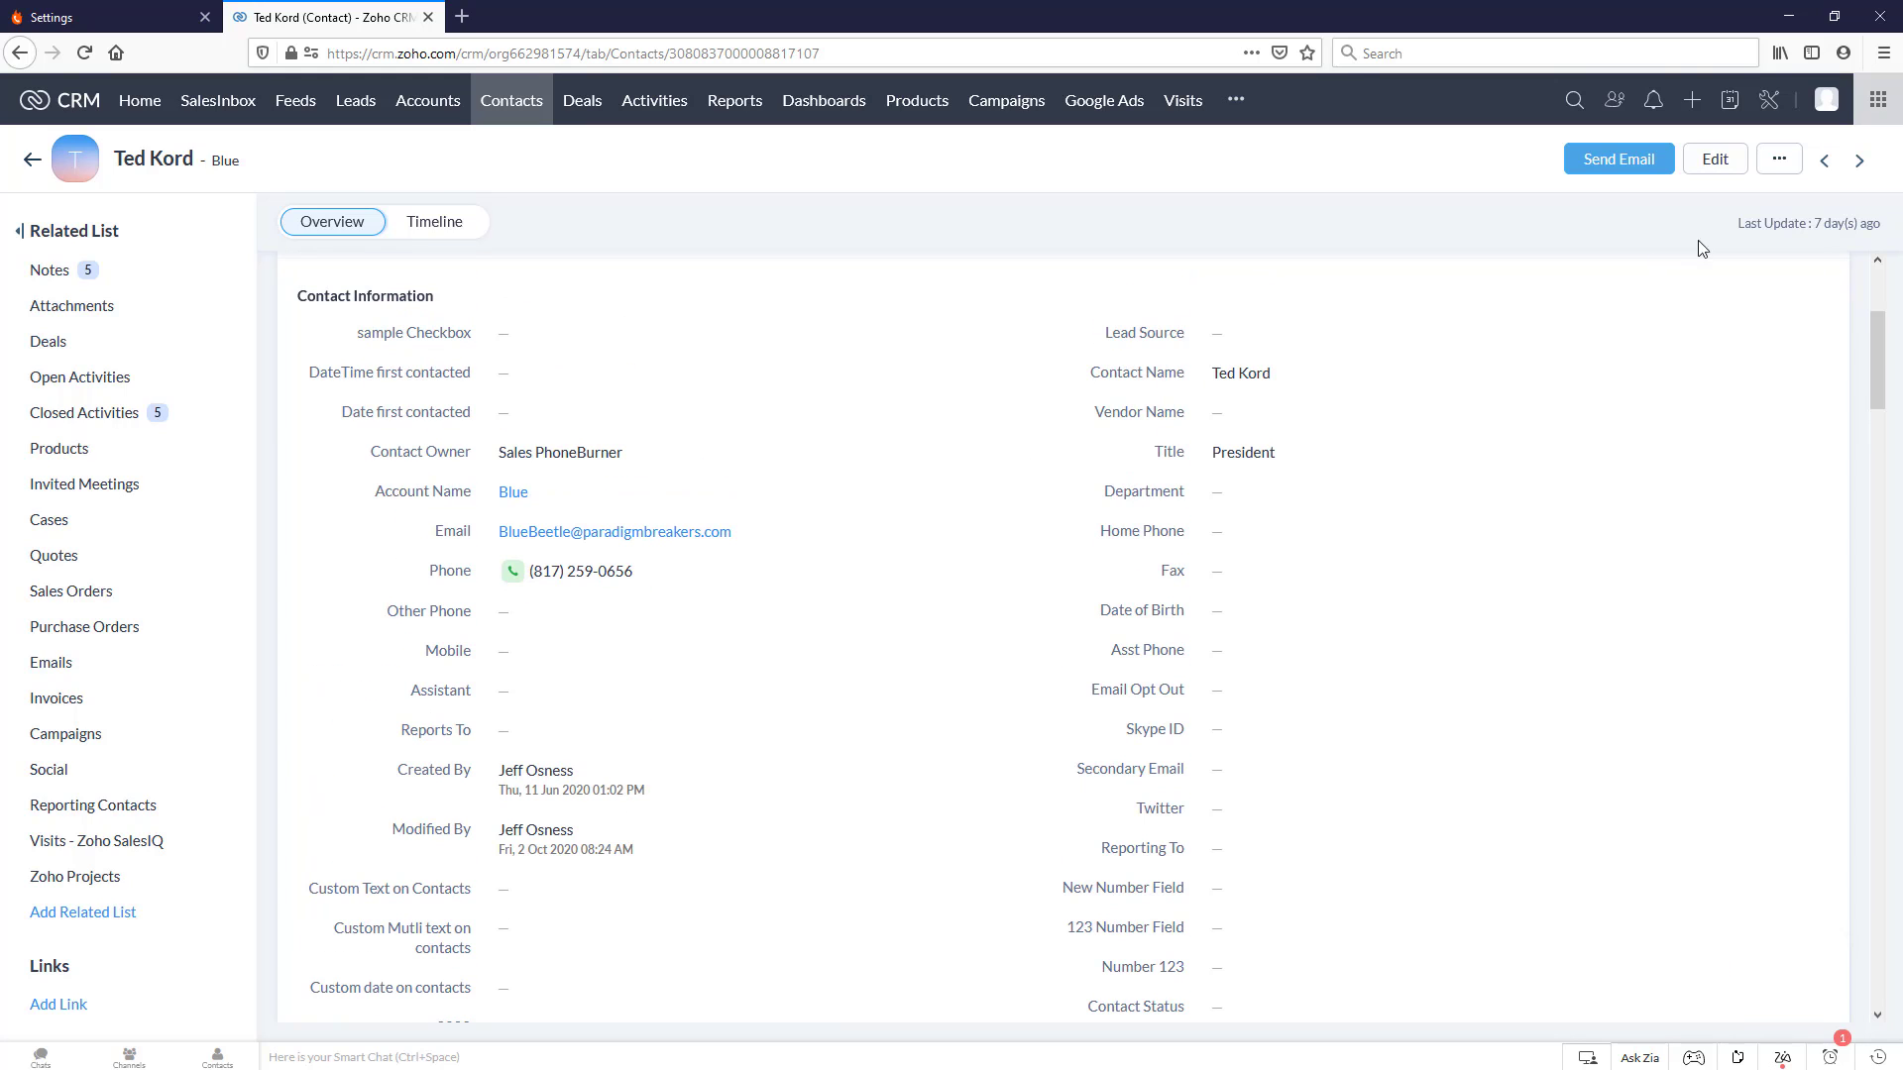
- Open Setup and its Modules and Fields page in separate browser tabs, and bring up the Contacts module's field listing
{"action": "middle_click", "coordinate": [1769, 100]}
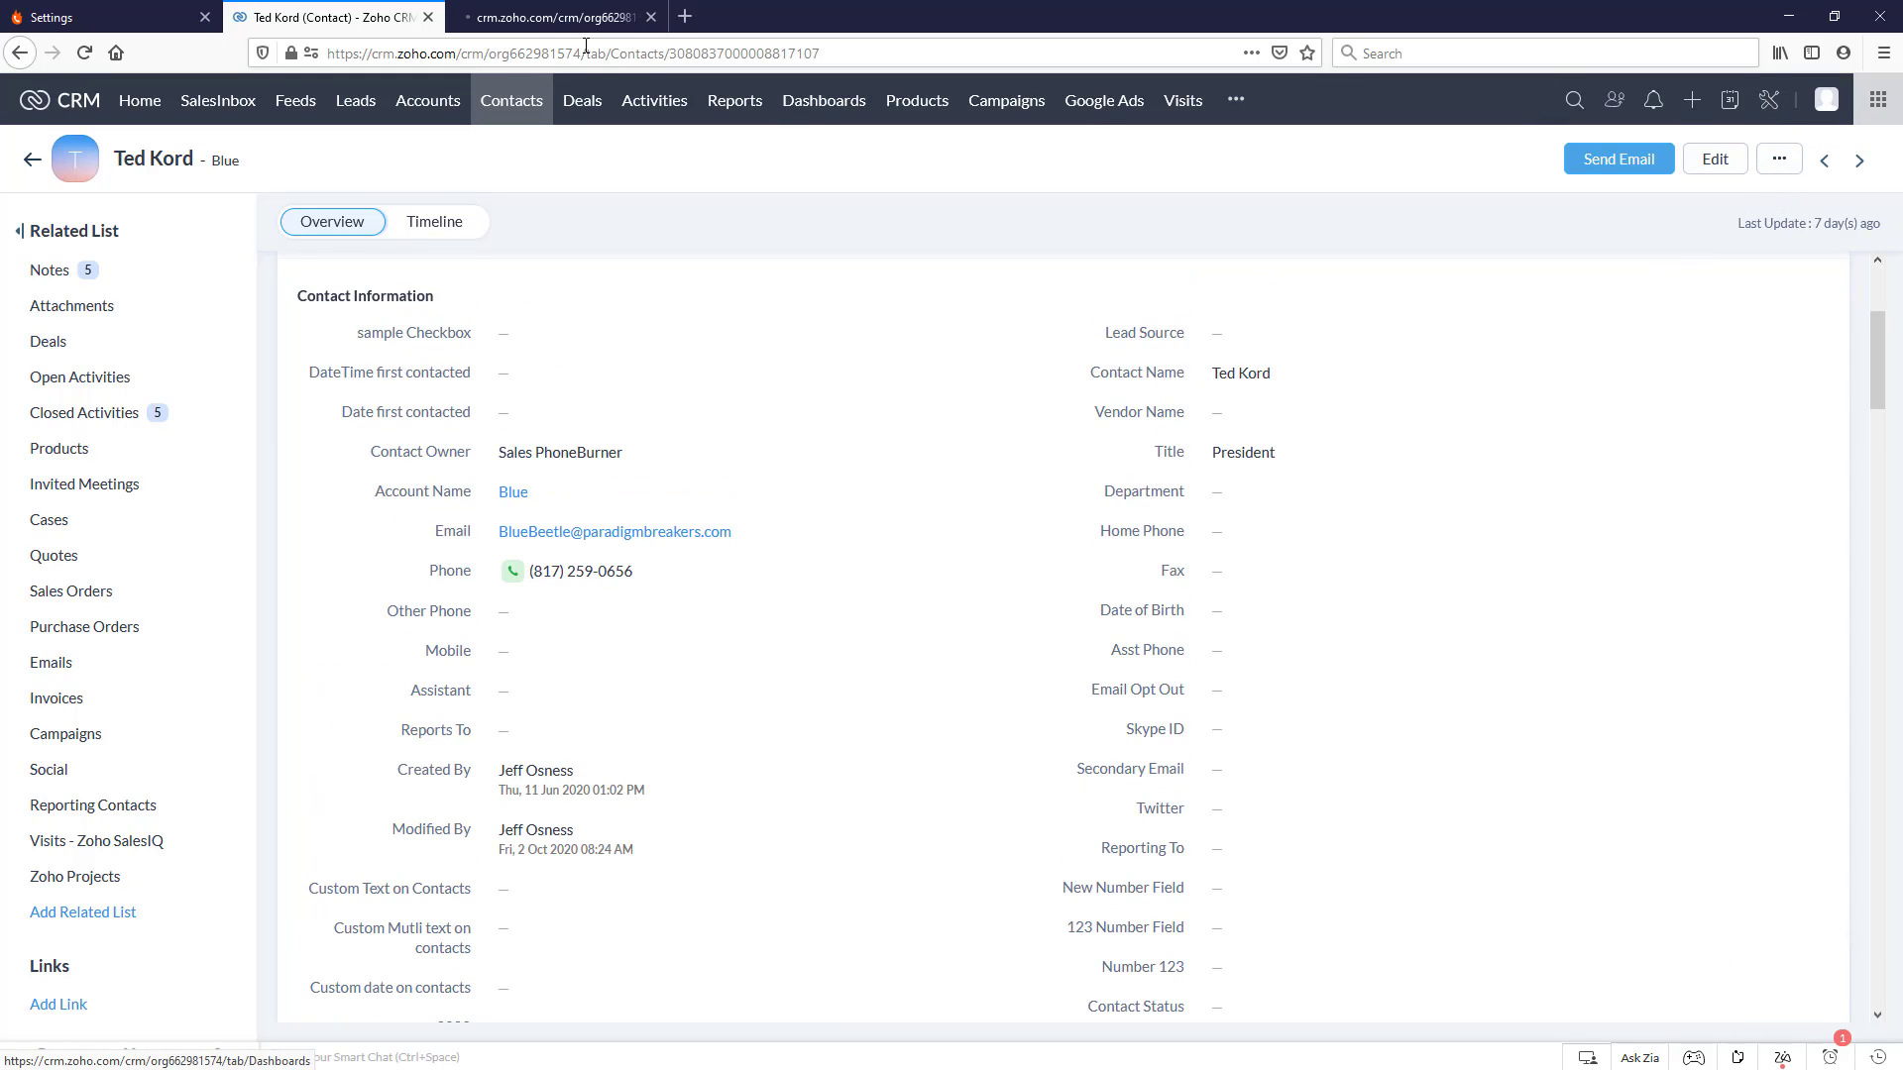
{"action": "left_click", "coordinate": [507, 22]}
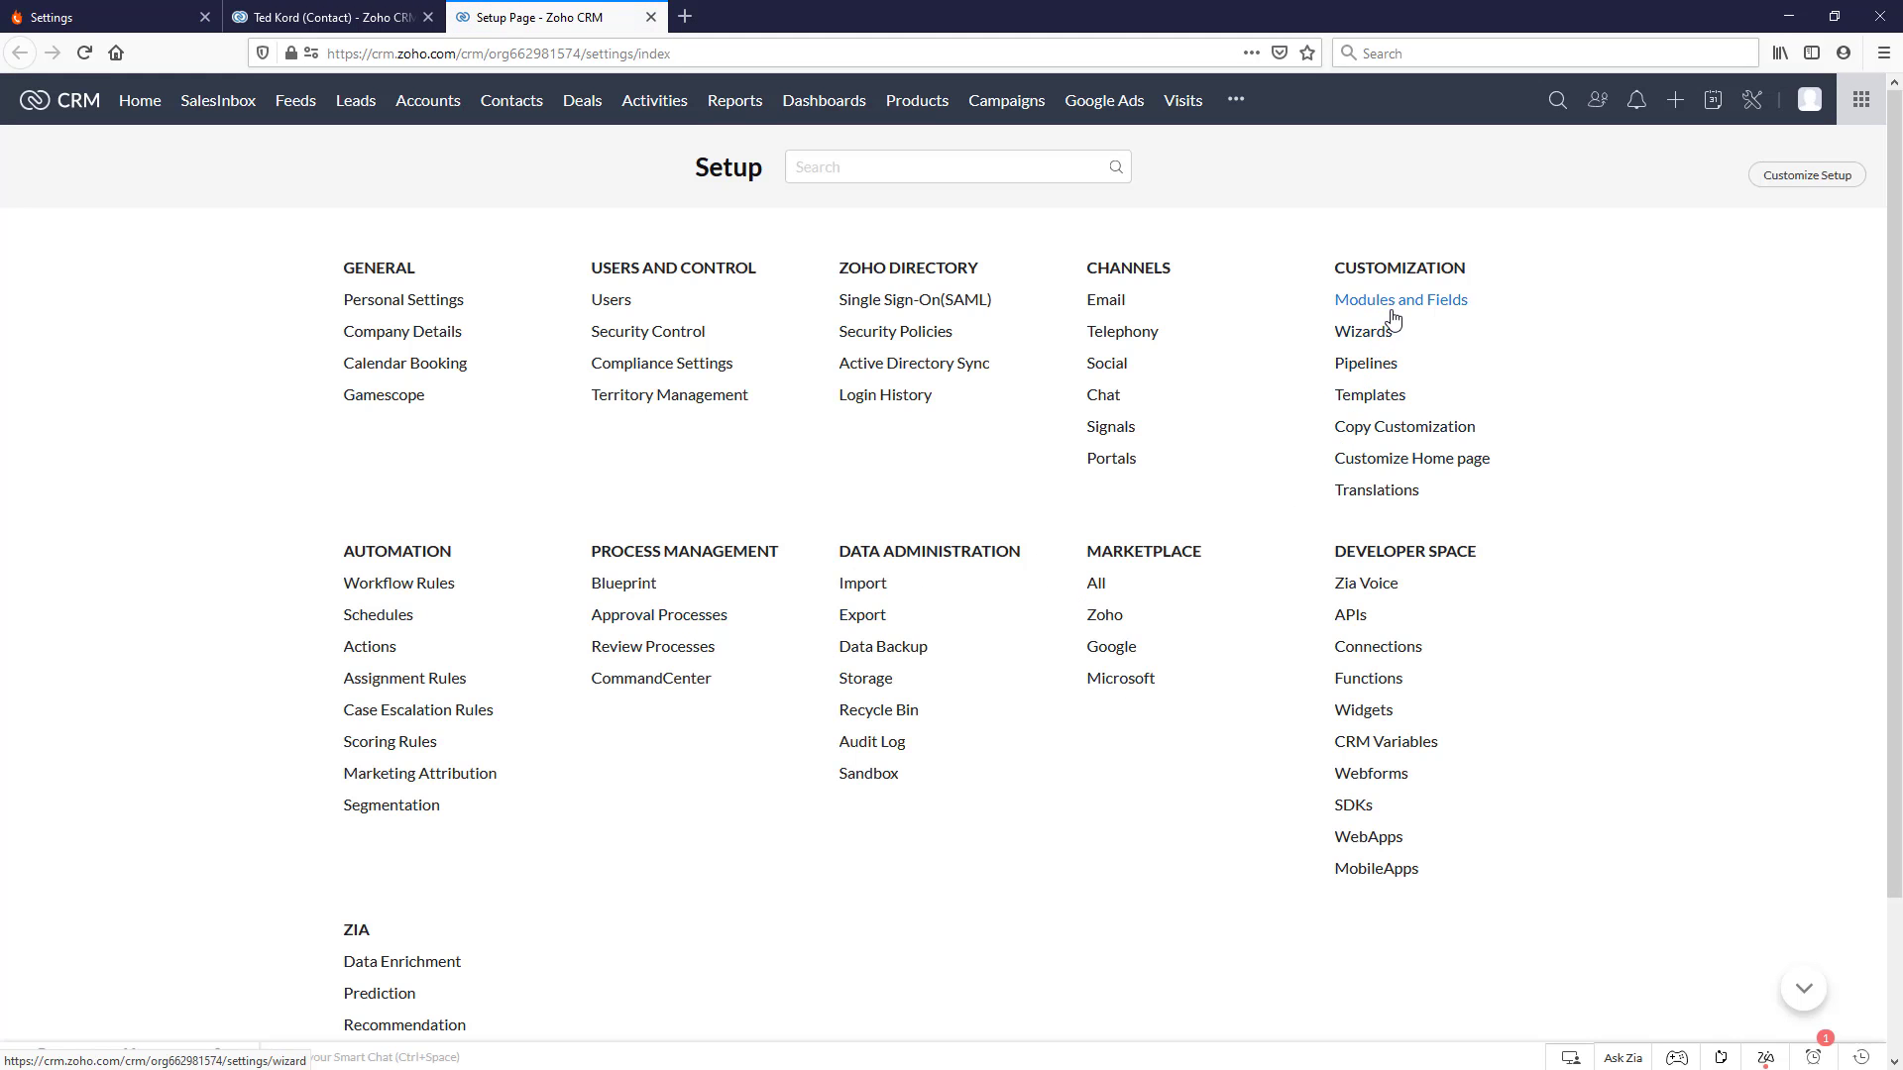
{"action": "middle_click", "coordinate": [1399, 310]}
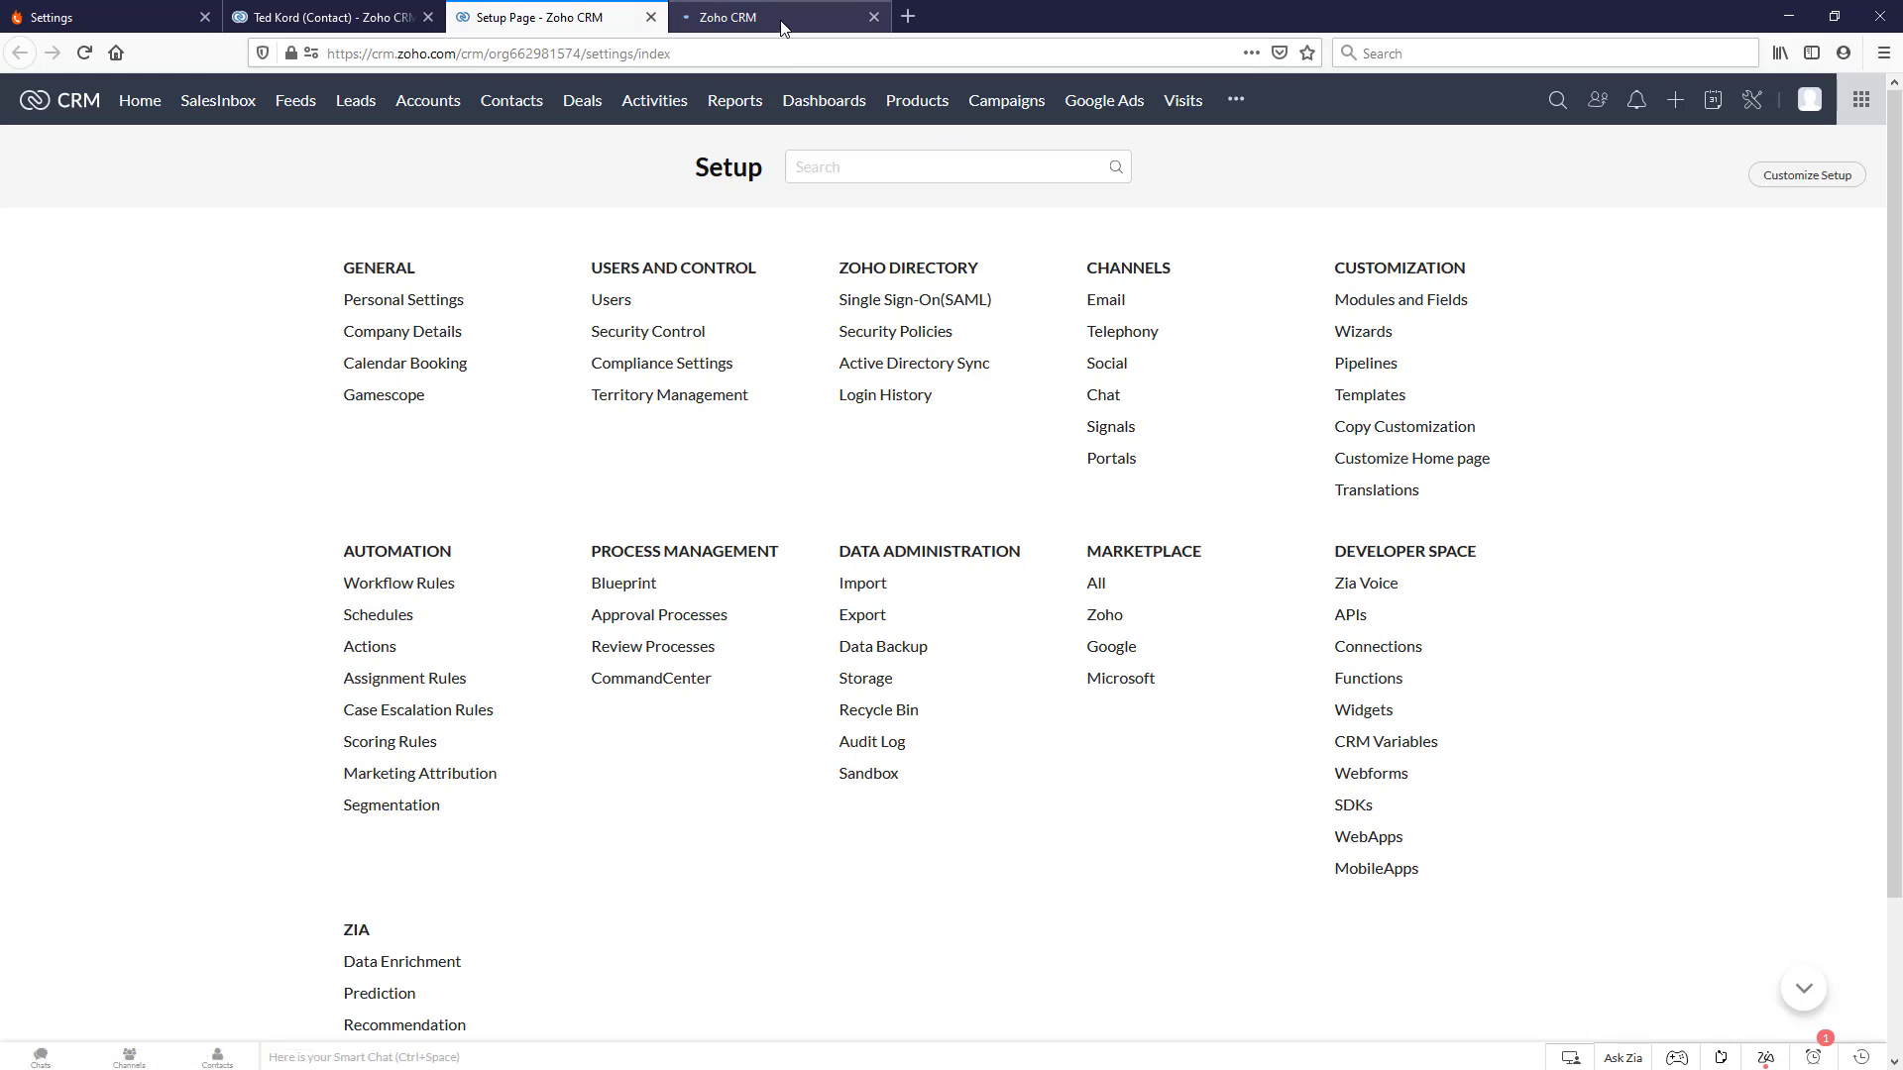
{"action": "left_click", "coordinate": [782, 22]}
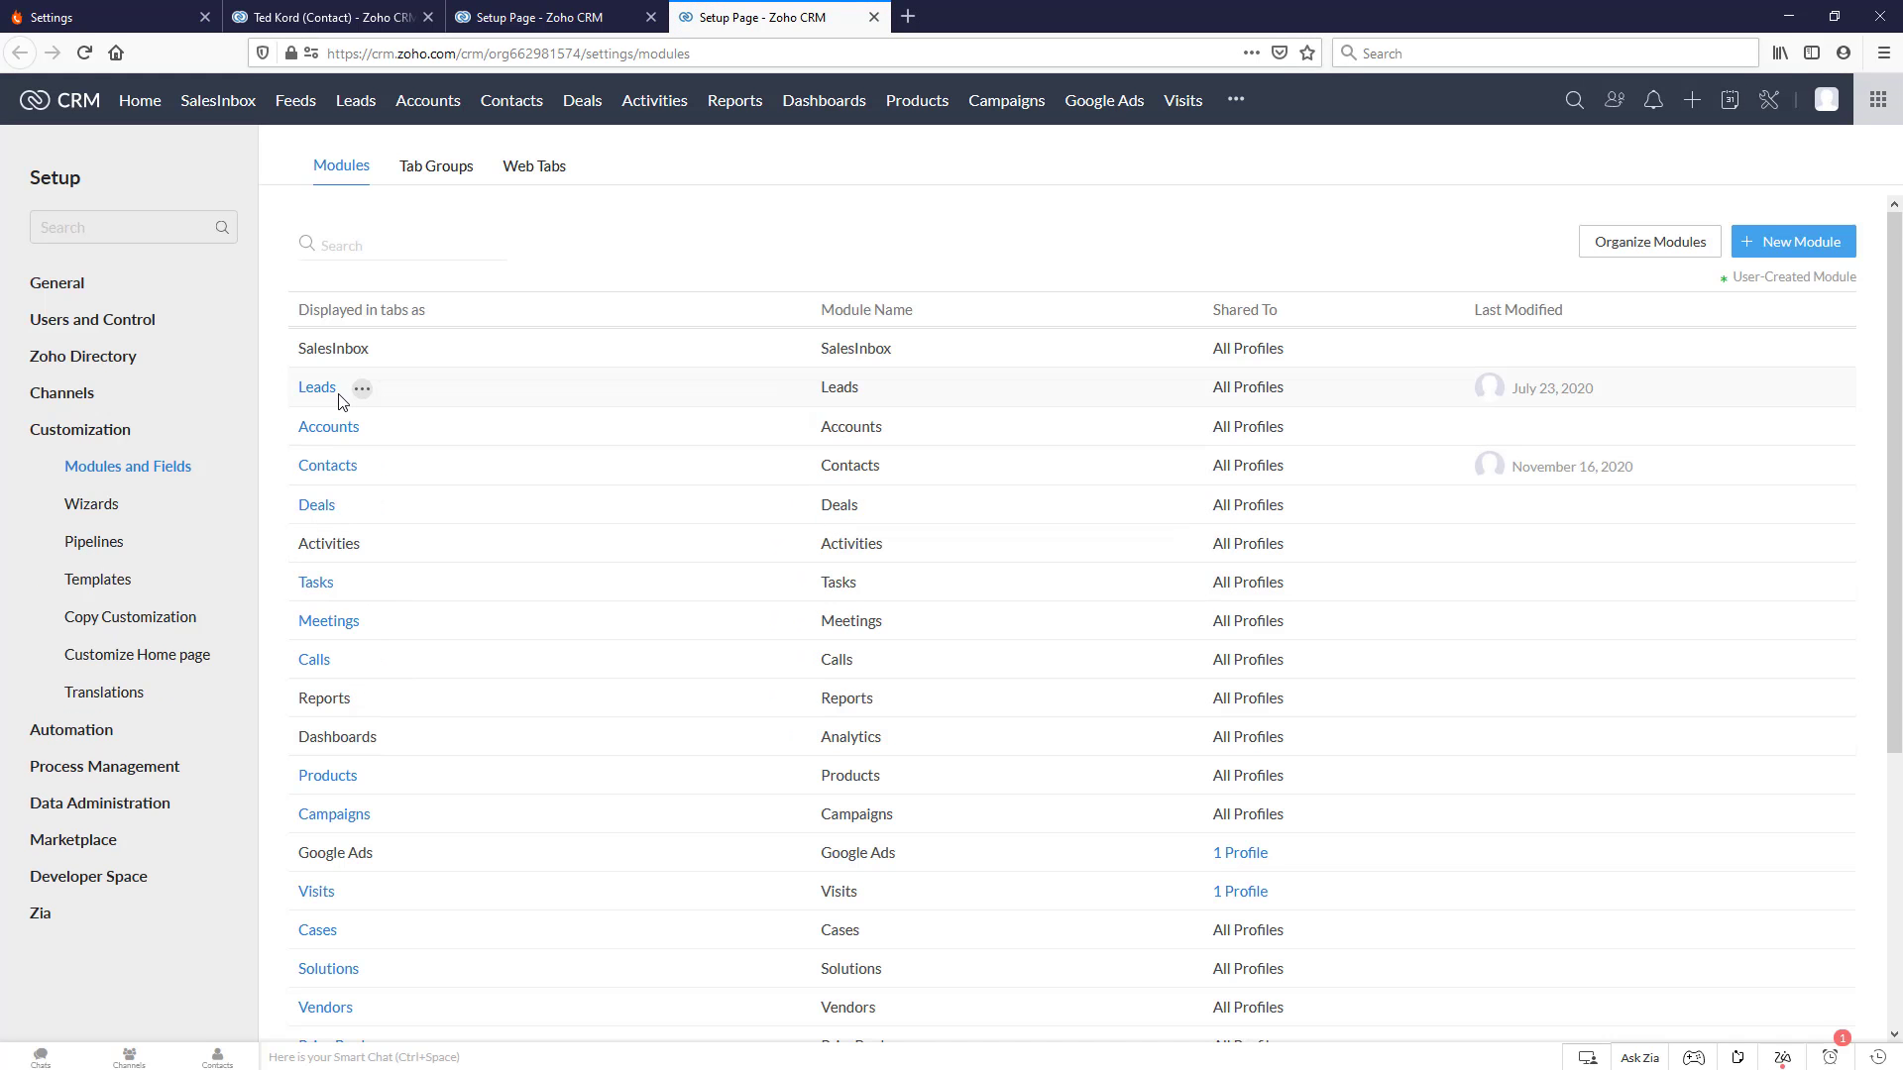
{"action": "left_click", "coordinate": [330, 473]}
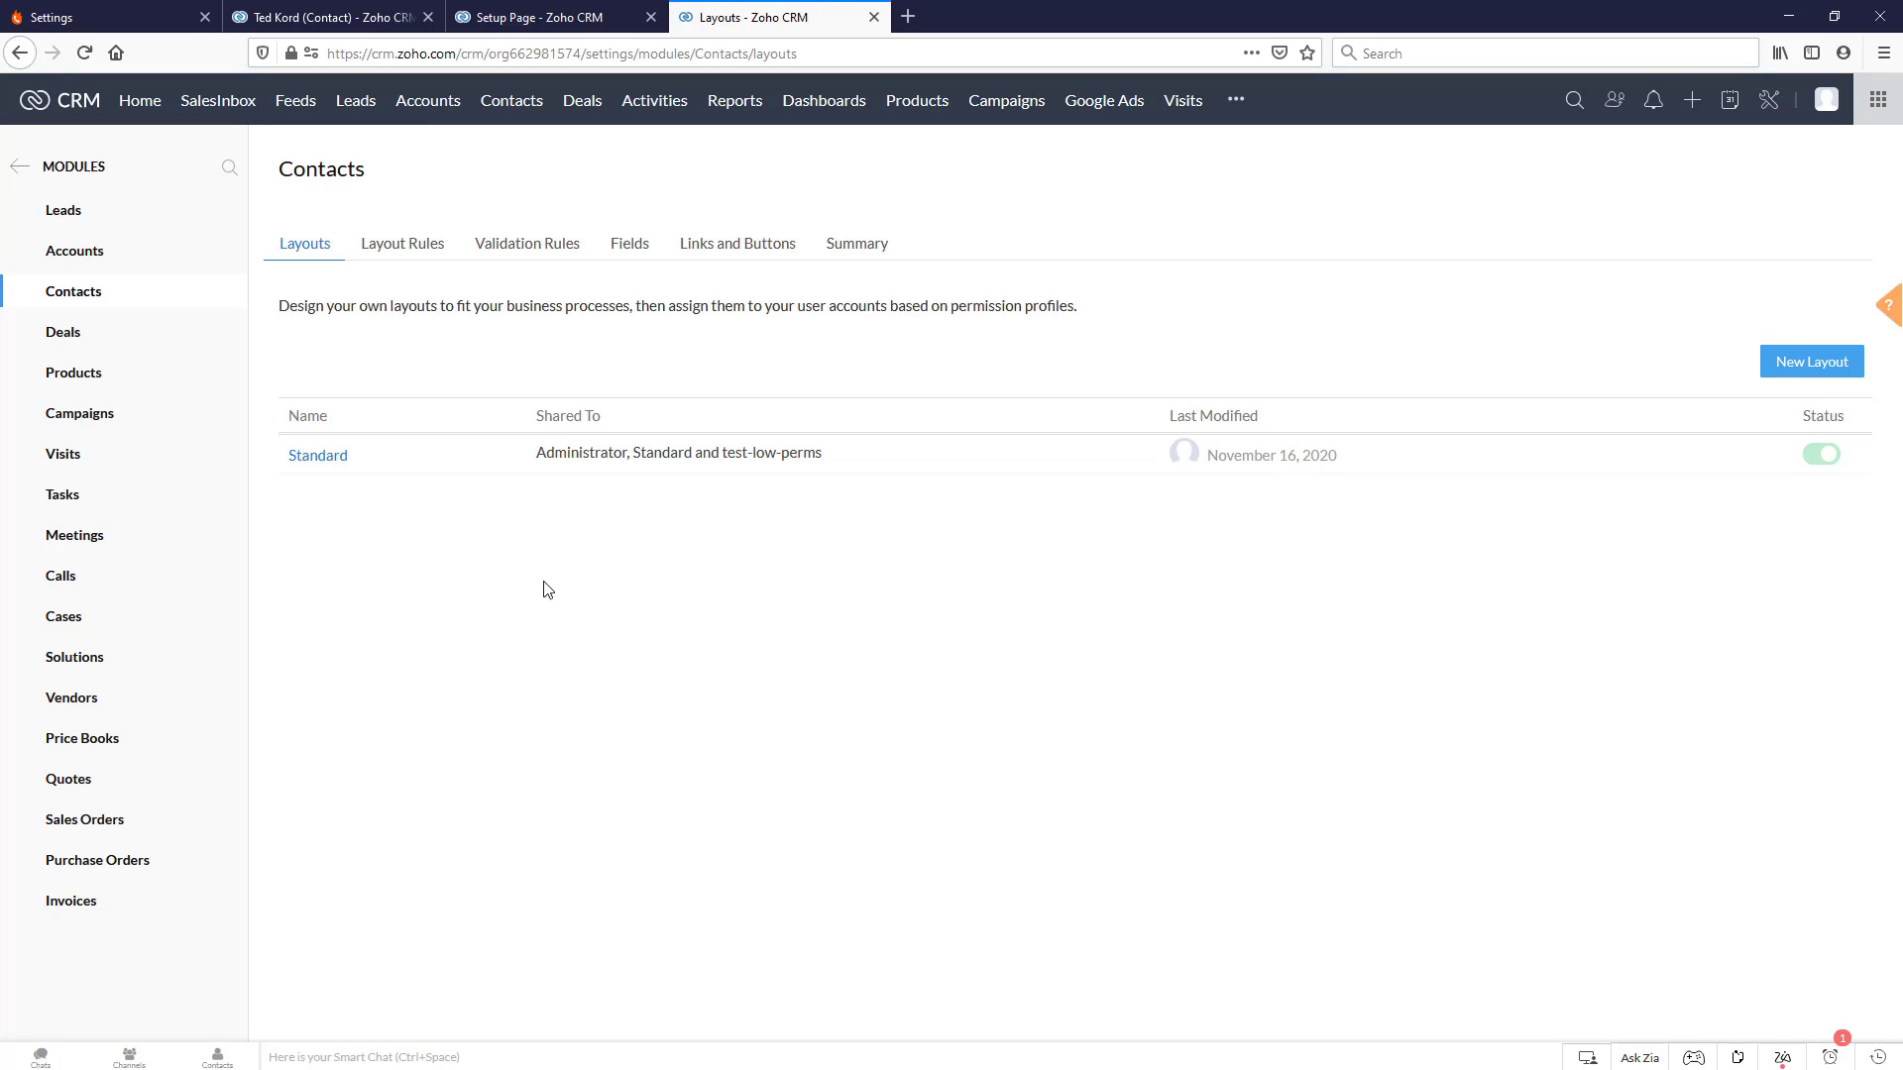
{"action": "left_click", "coordinate": [645, 249]}
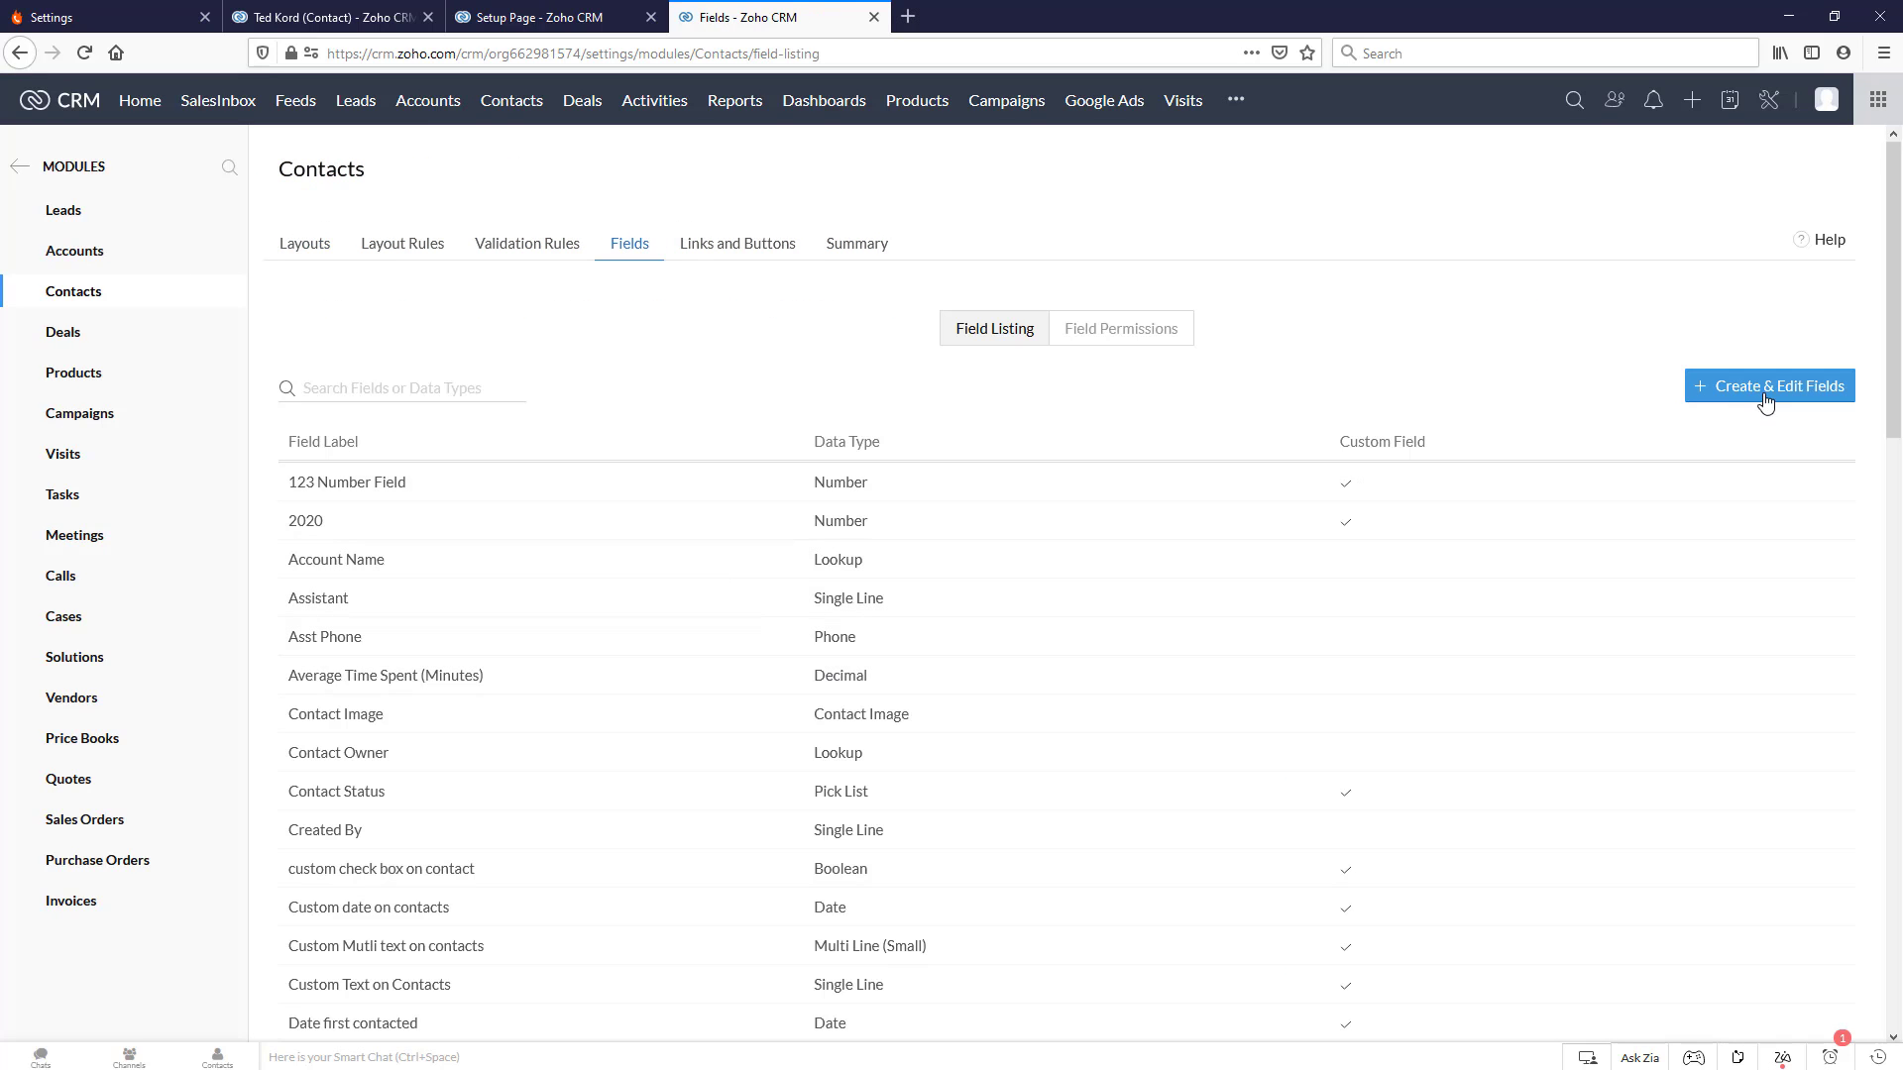
- Examine the Contacts field listing and compare the label 123 Number Field with the fields on the open contact record
{"action": "scroll", "coordinate": [991, 733], "scroll_direction": "down", "scroll_amount": 3}
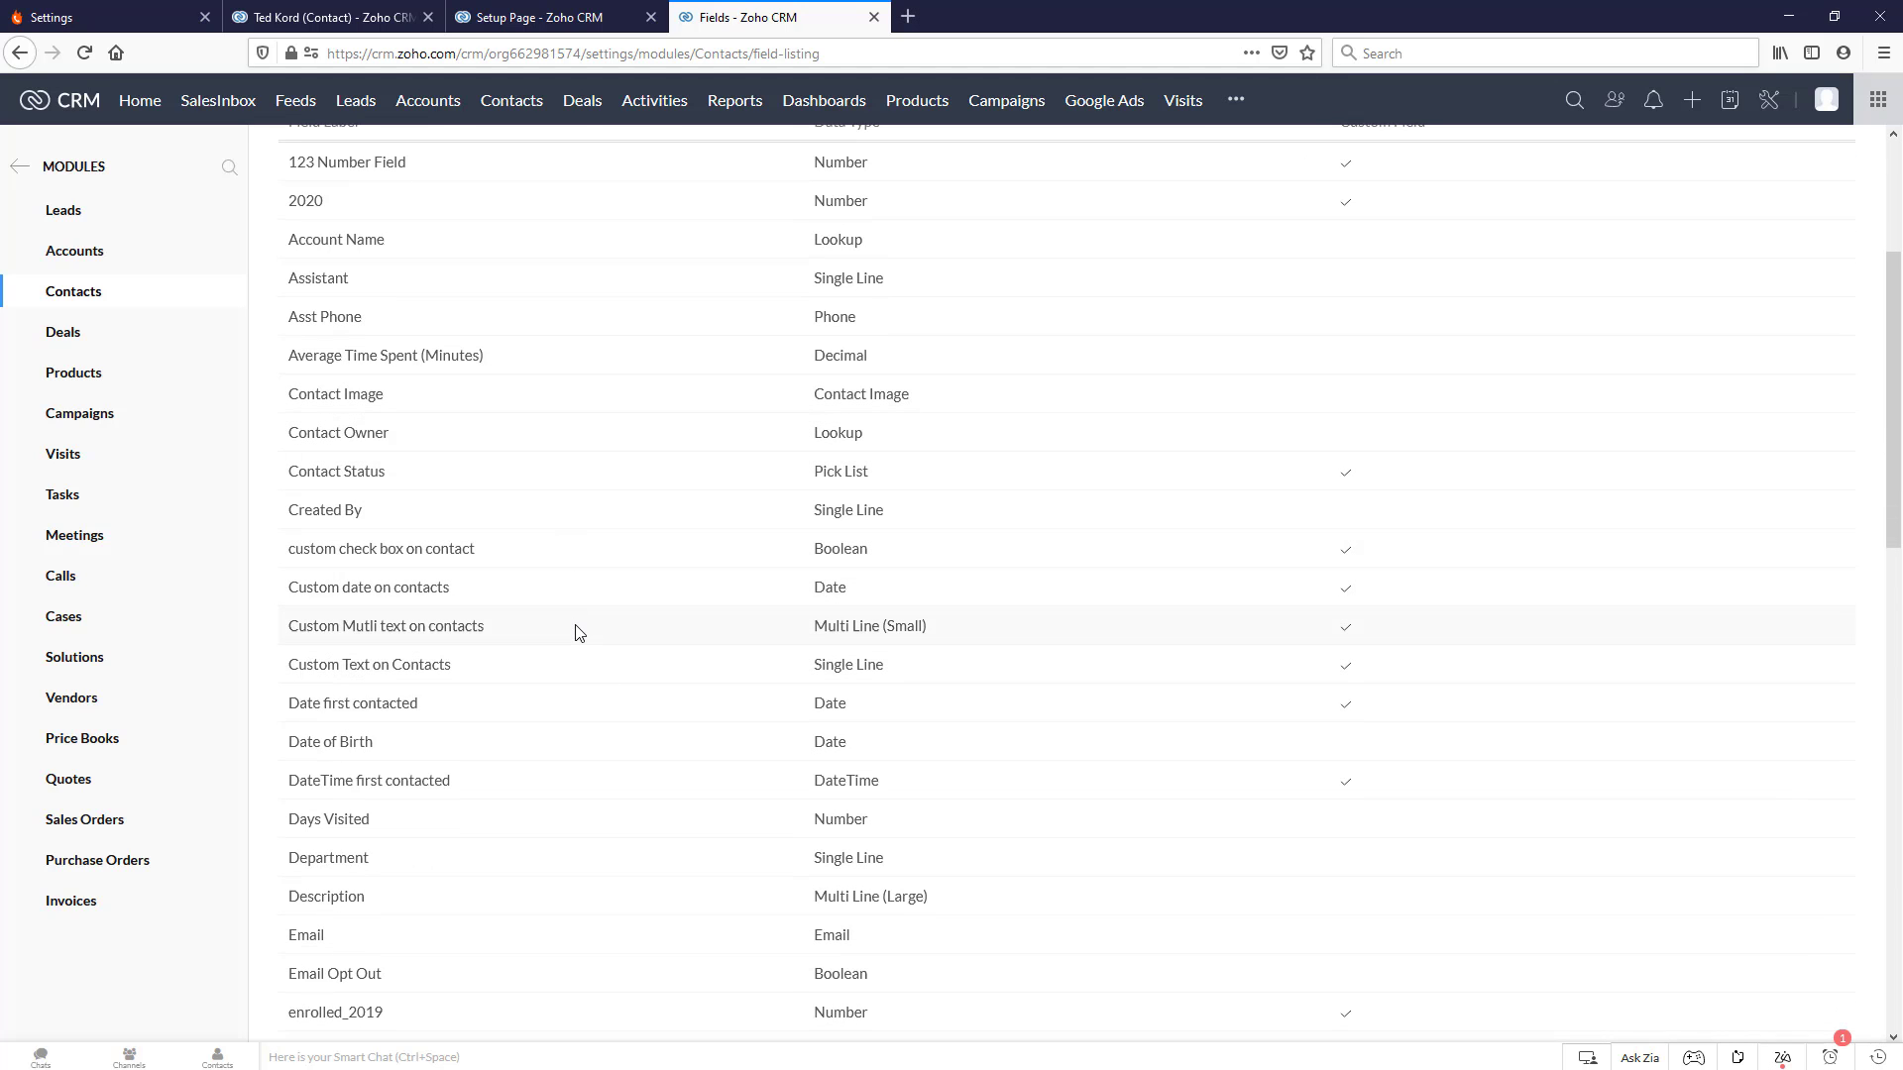
{"action": "scroll", "coordinate": [579, 632], "scroll_direction": "up", "scroll_amount": 2}
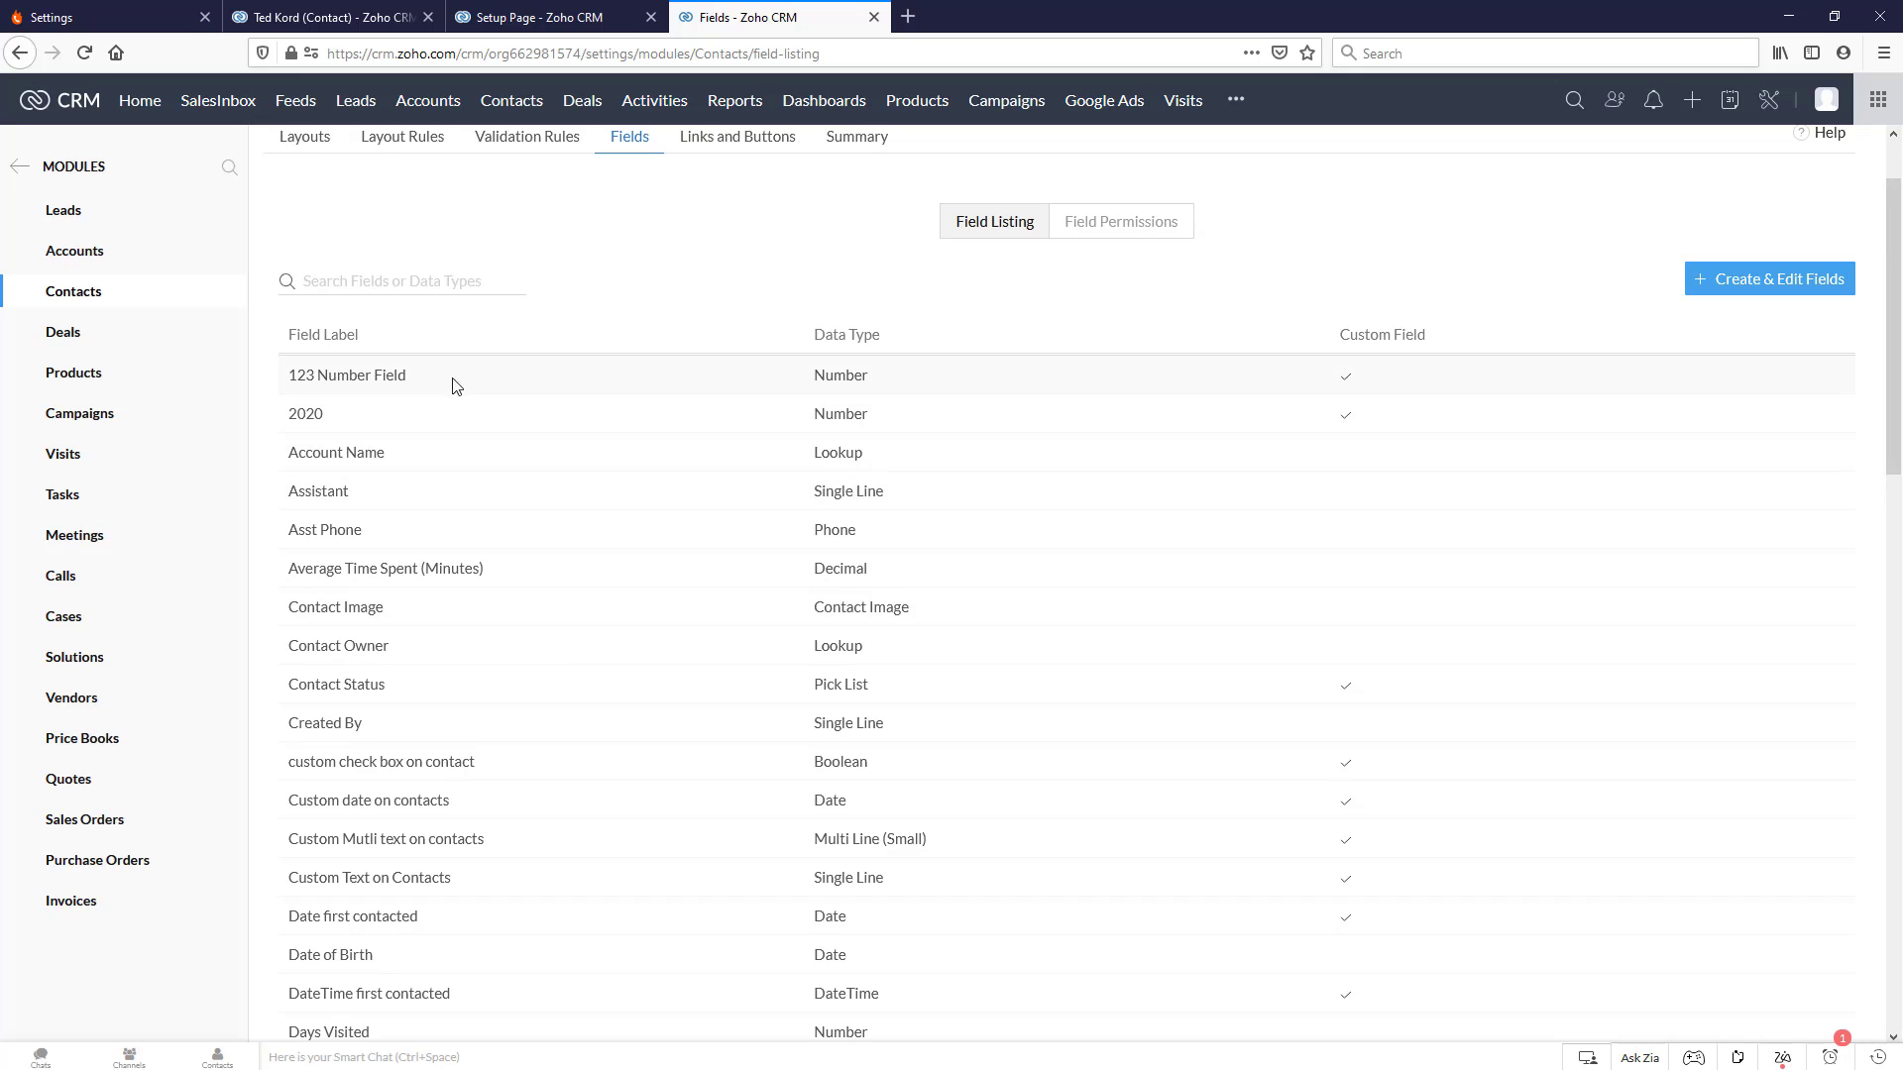
{"action": "left_click_drag", "start_coordinate": [456, 381], "coordinate": [289, 384]}
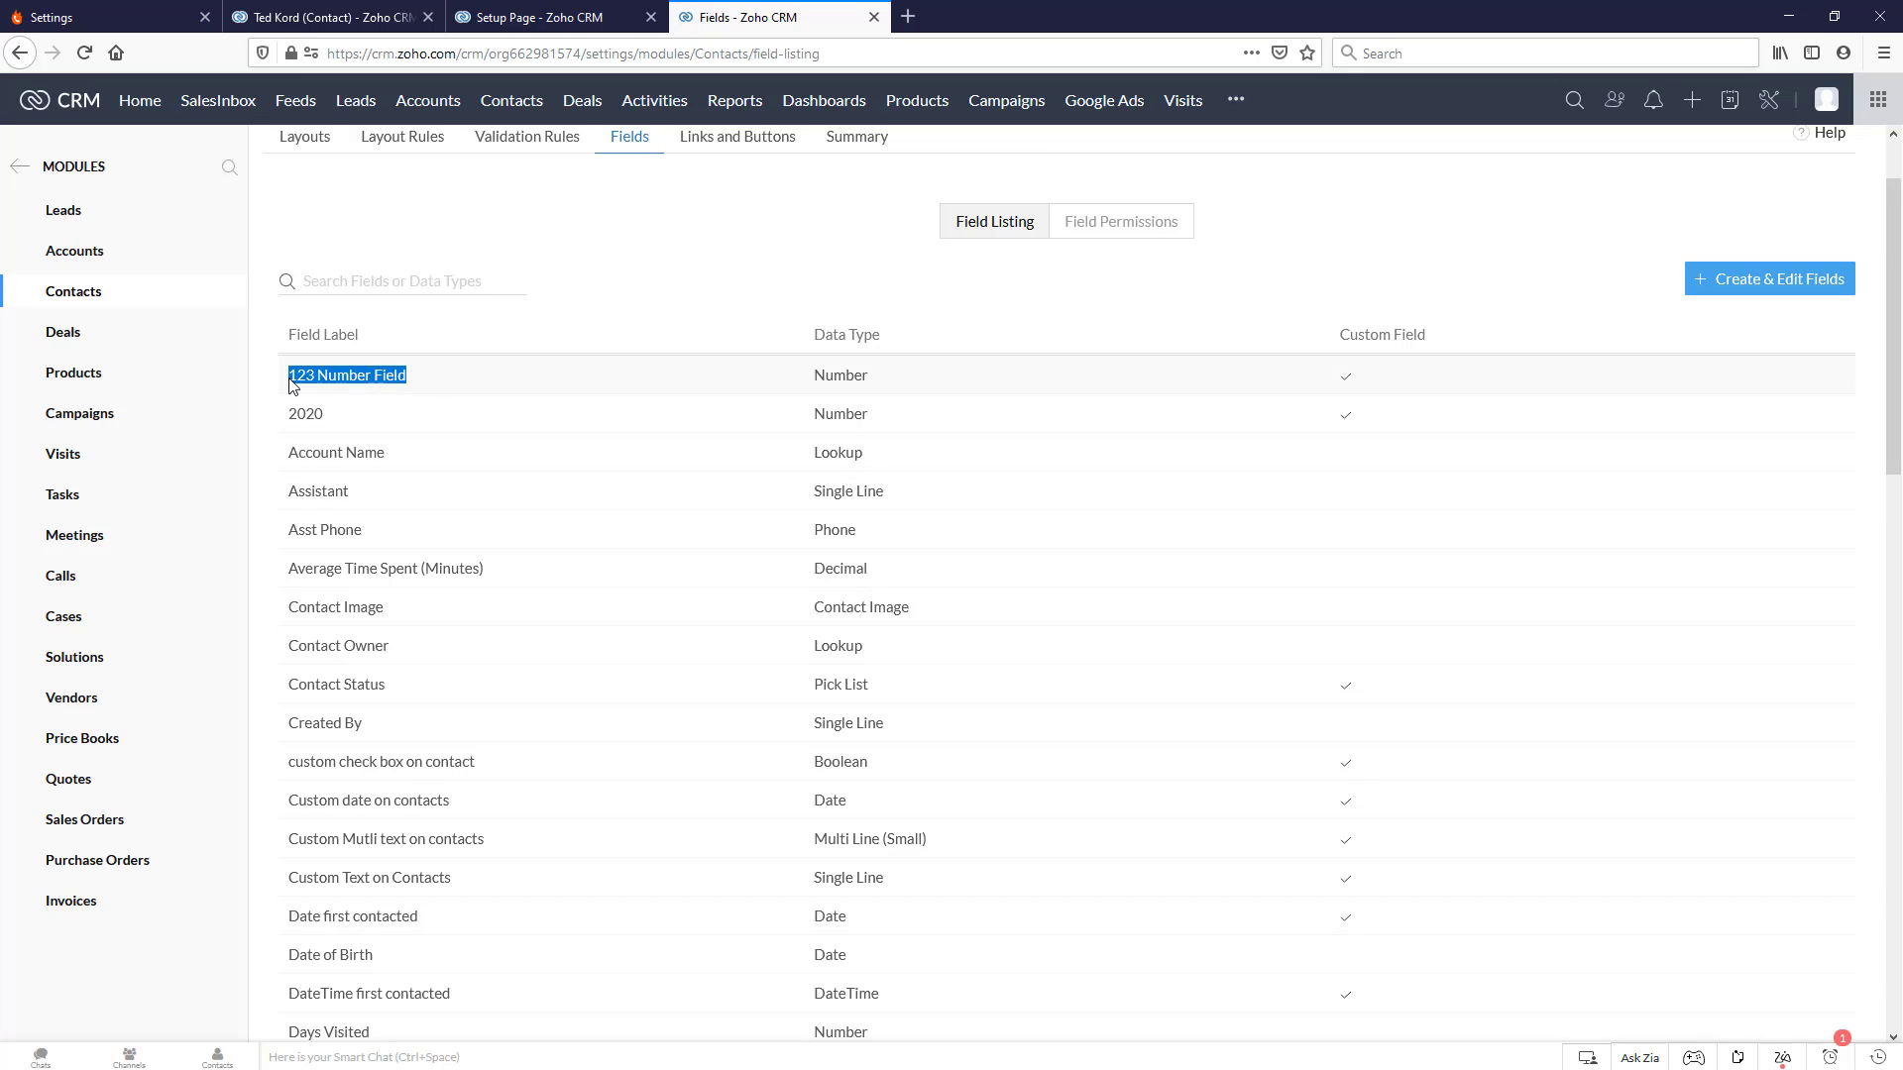
{"action": "left_click", "coordinate": [368, 27]}
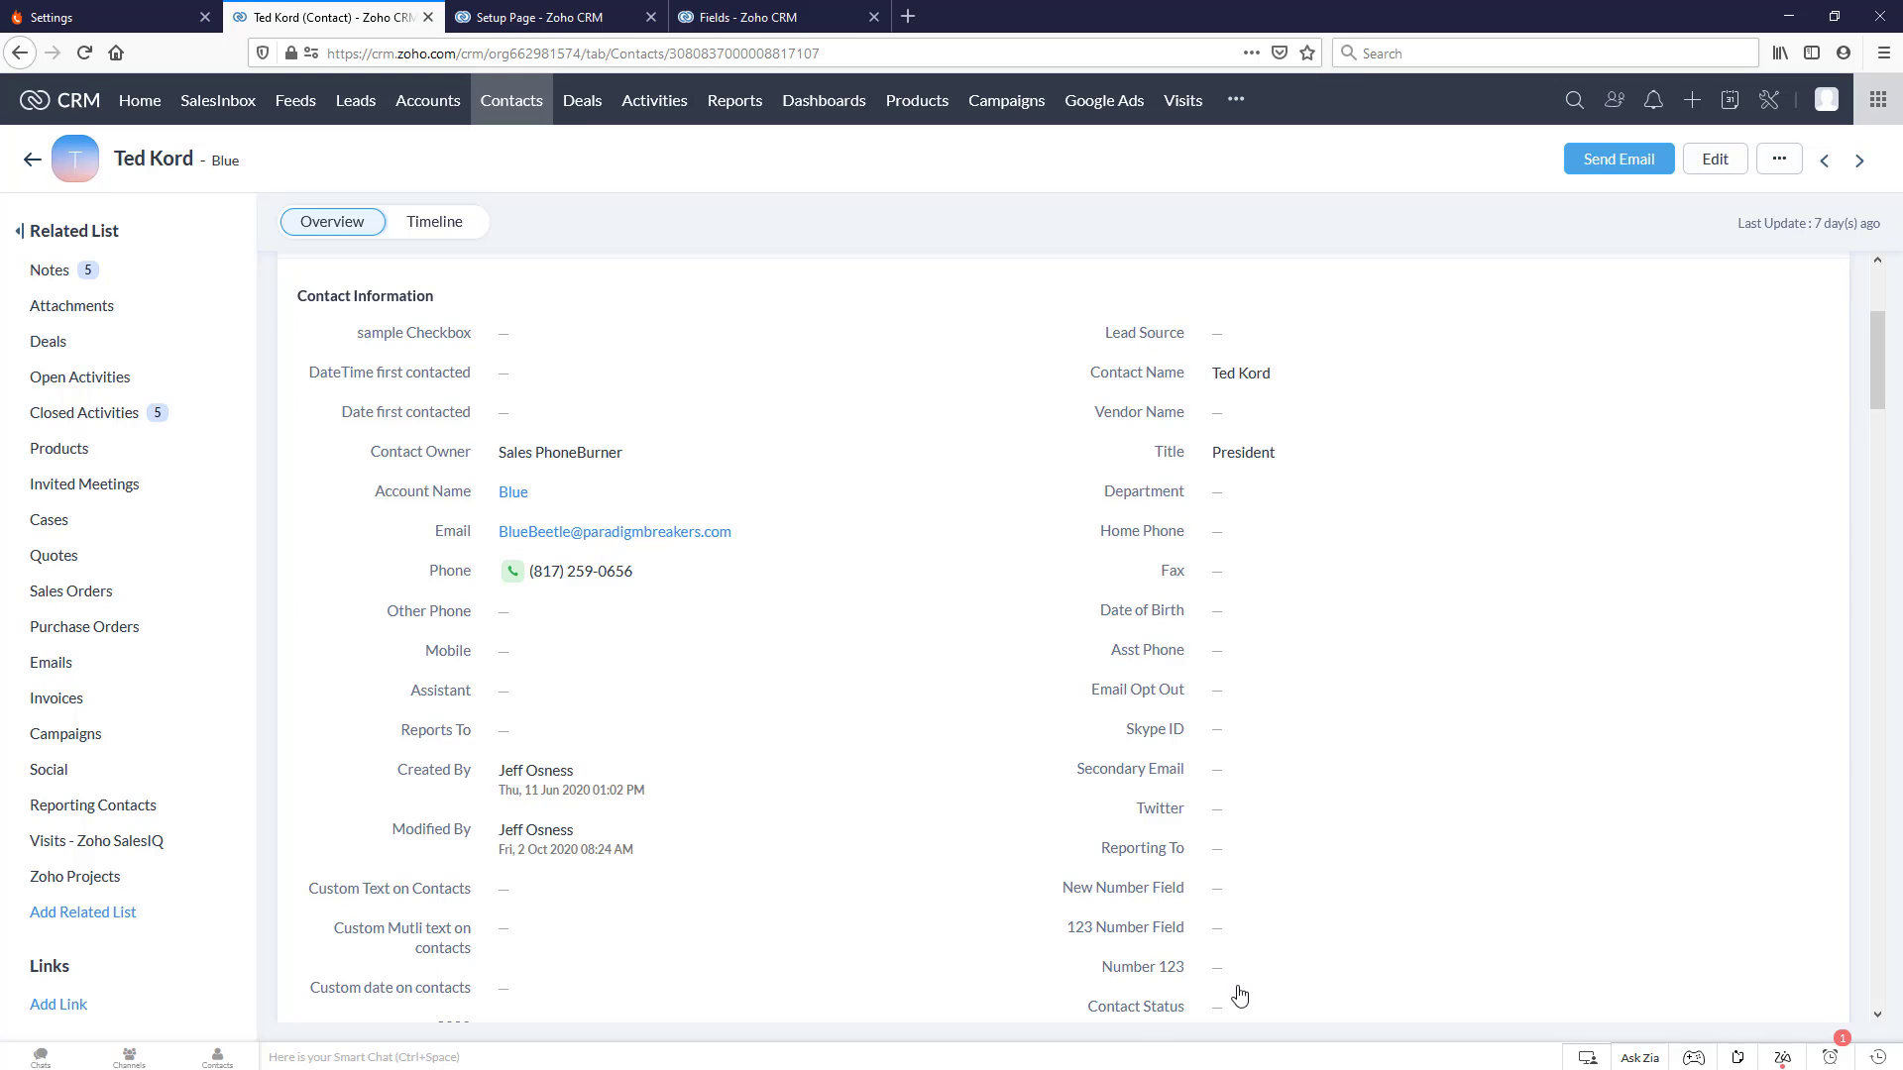
{"action": "left_click", "coordinate": [725, 27]}
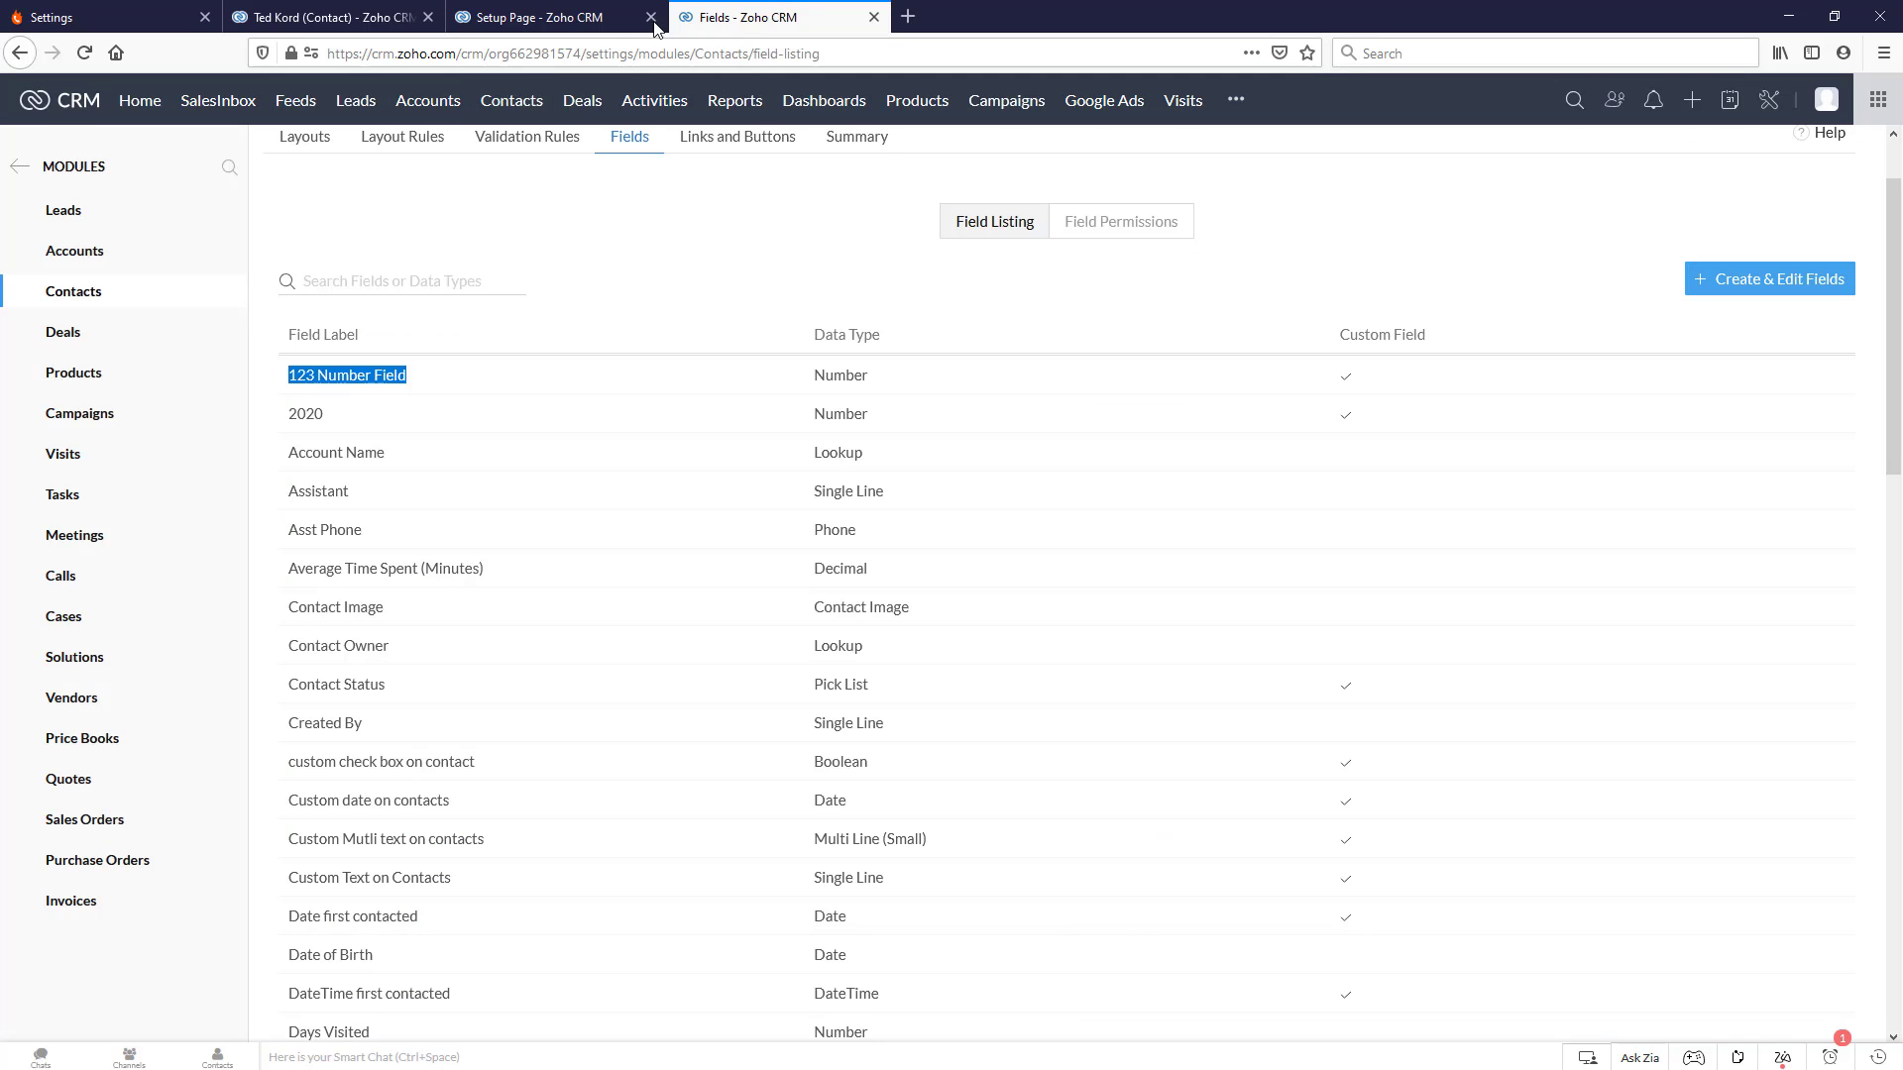
- Open the APIs setup page in a new browser tab and list the API names of the Contacts module's fields
{"action": "left_click", "coordinate": [565, 21]}
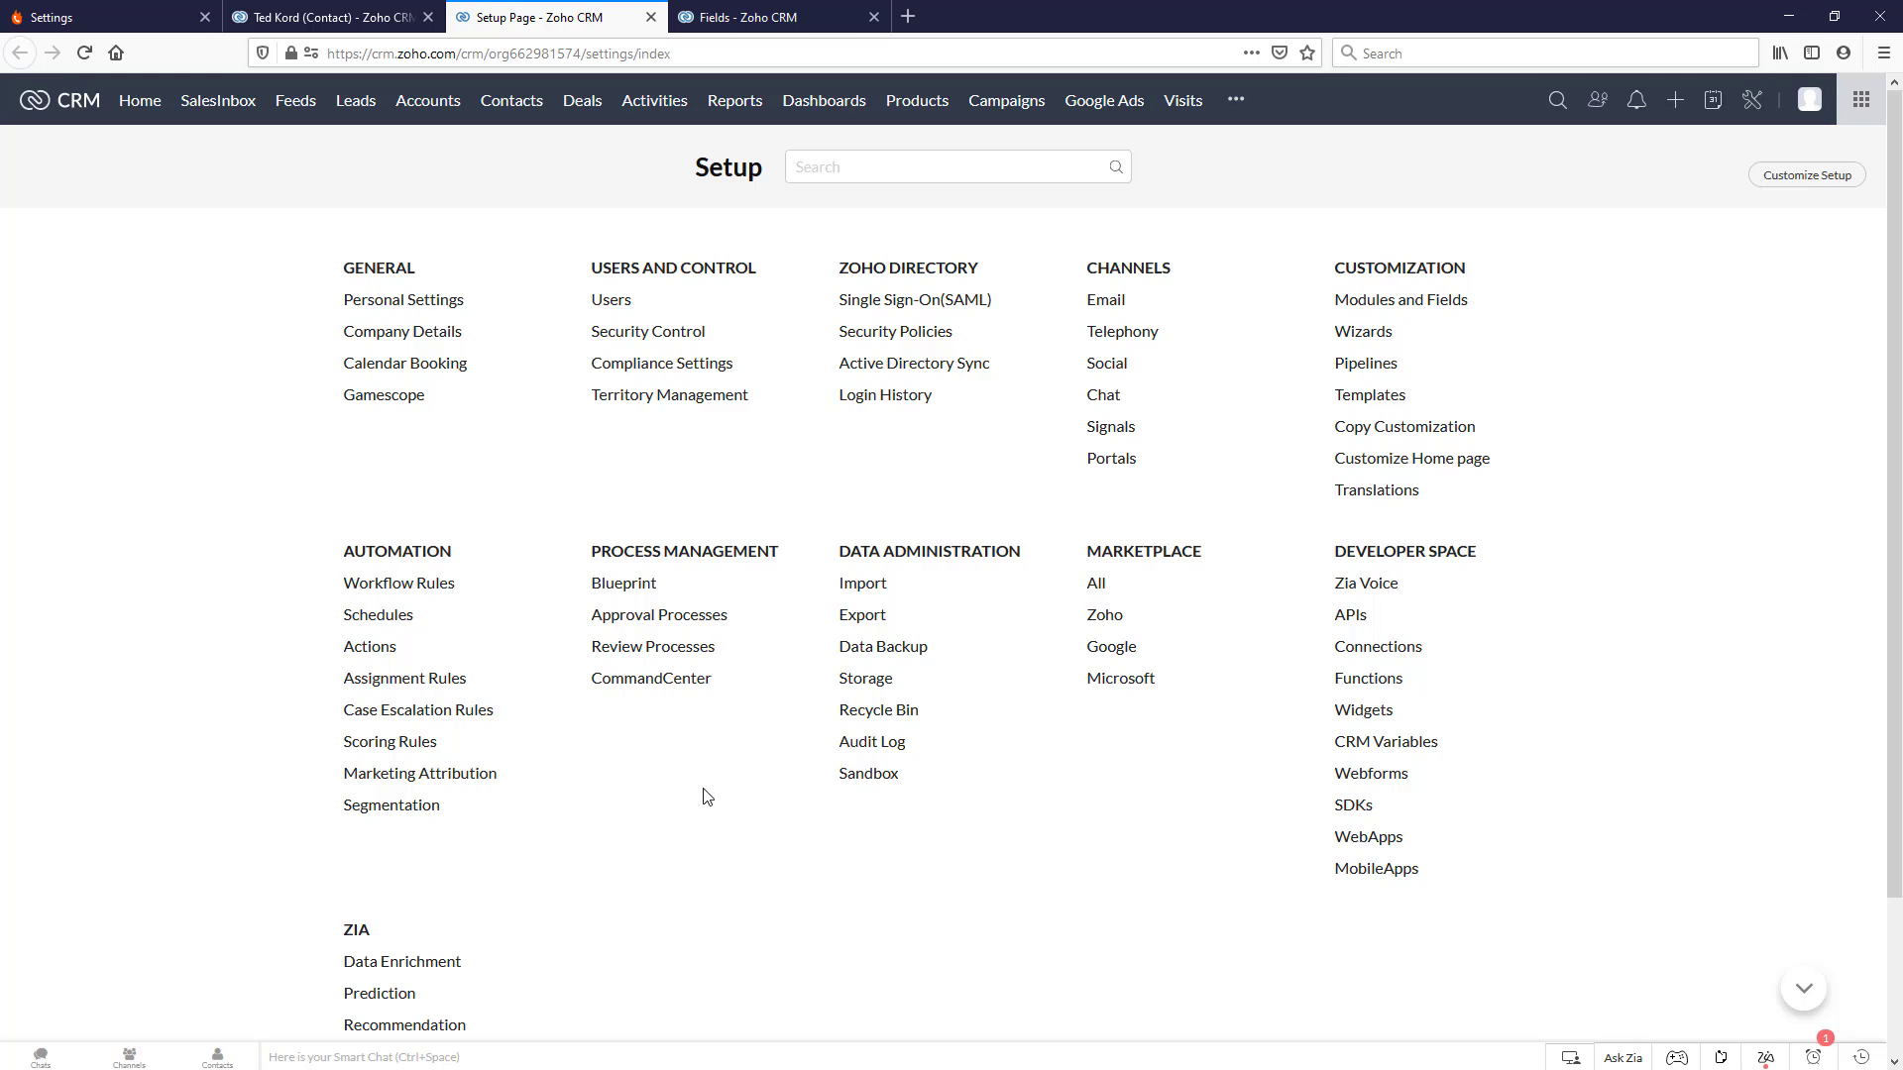
{"action": "middle_click", "coordinate": [1365, 643]}
{"action": "left_click", "coordinate": [781, 20]}
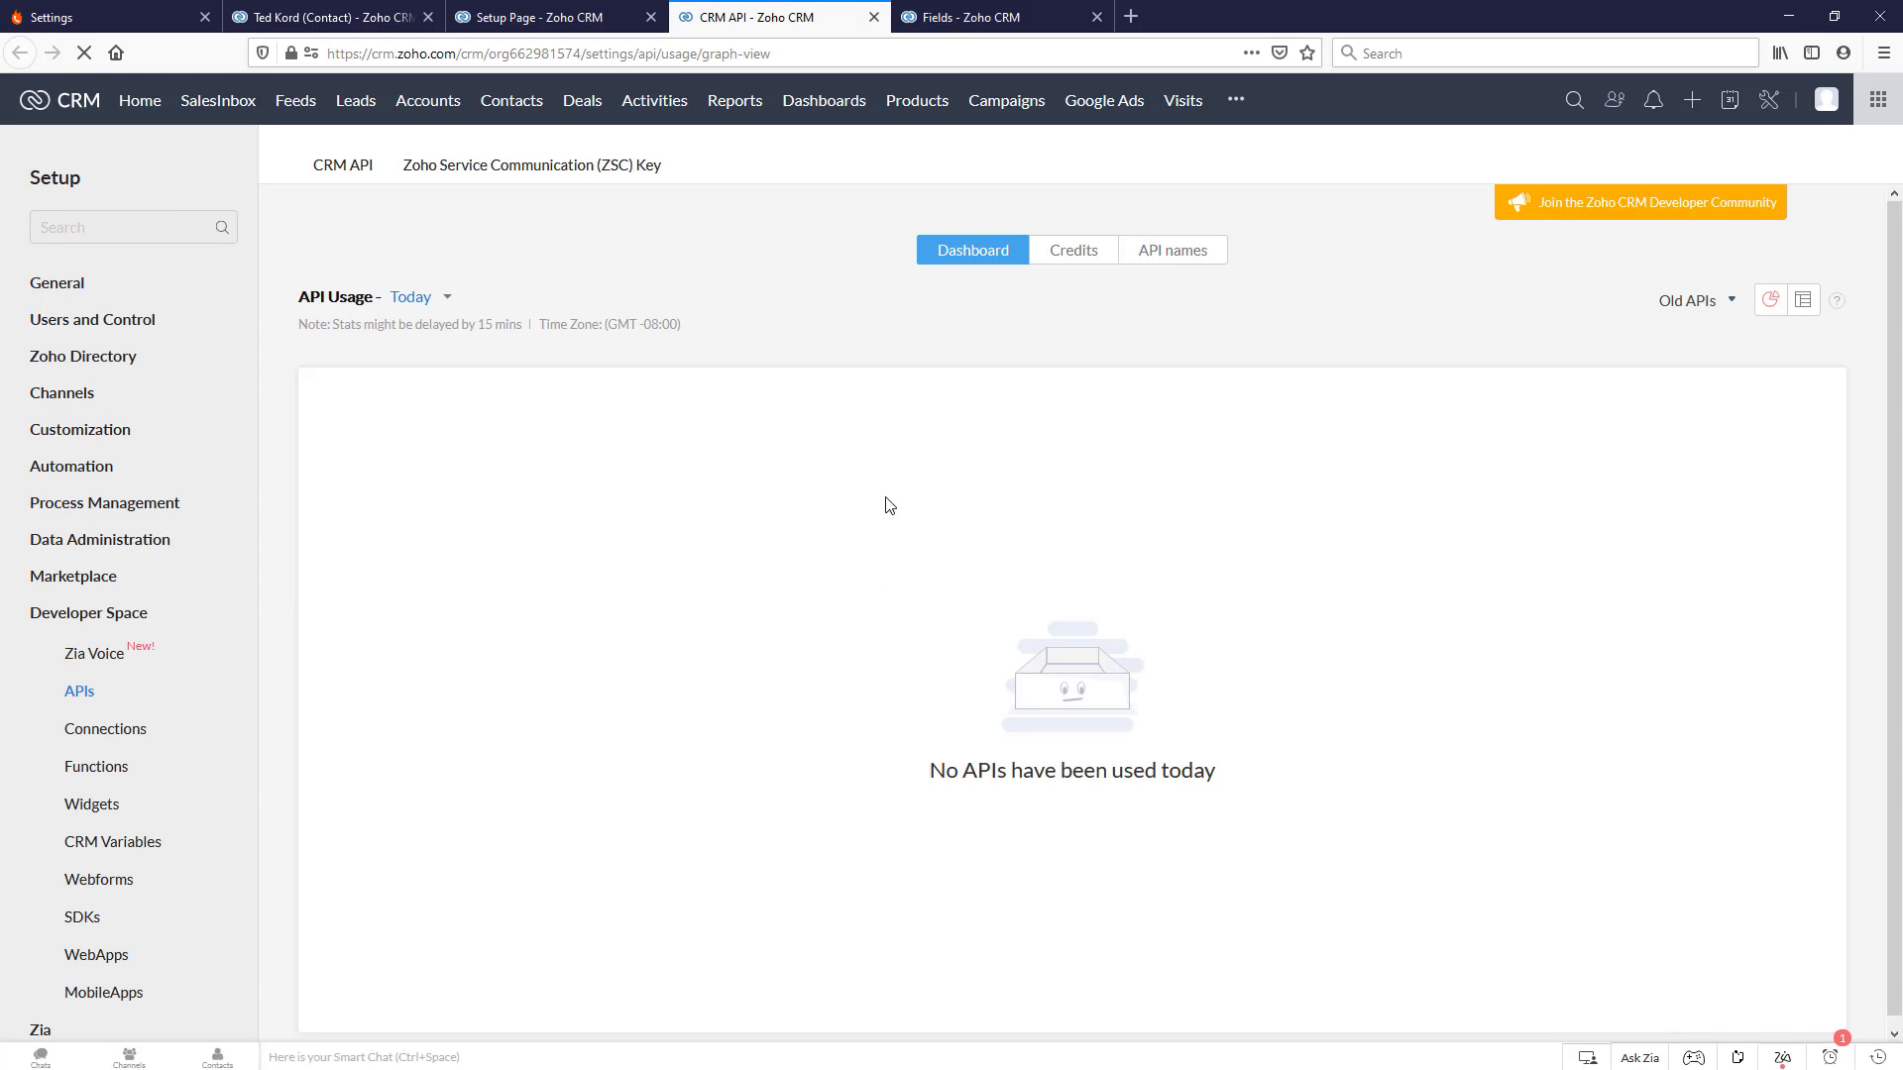
{"action": "left_click", "coordinate": [1153, 256]}
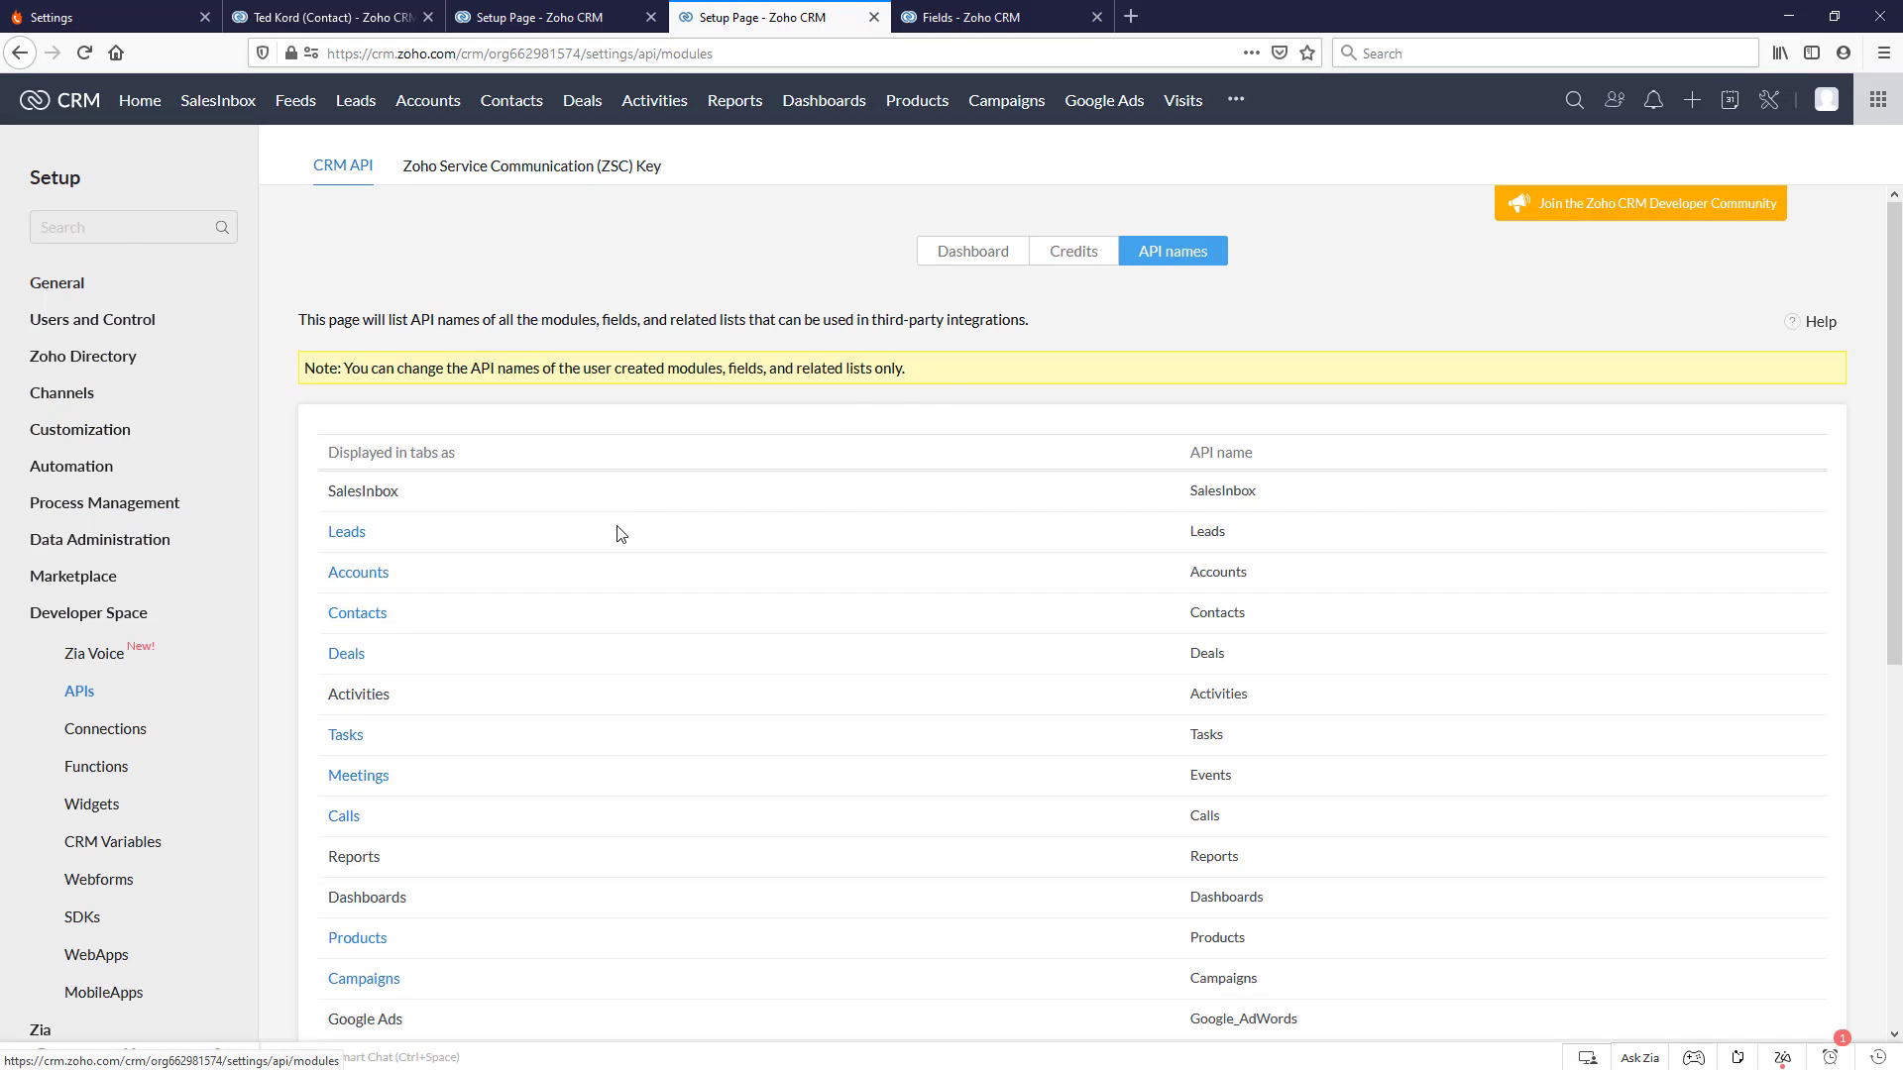
{"action": "left_click", "coordinate": [358, 615]}
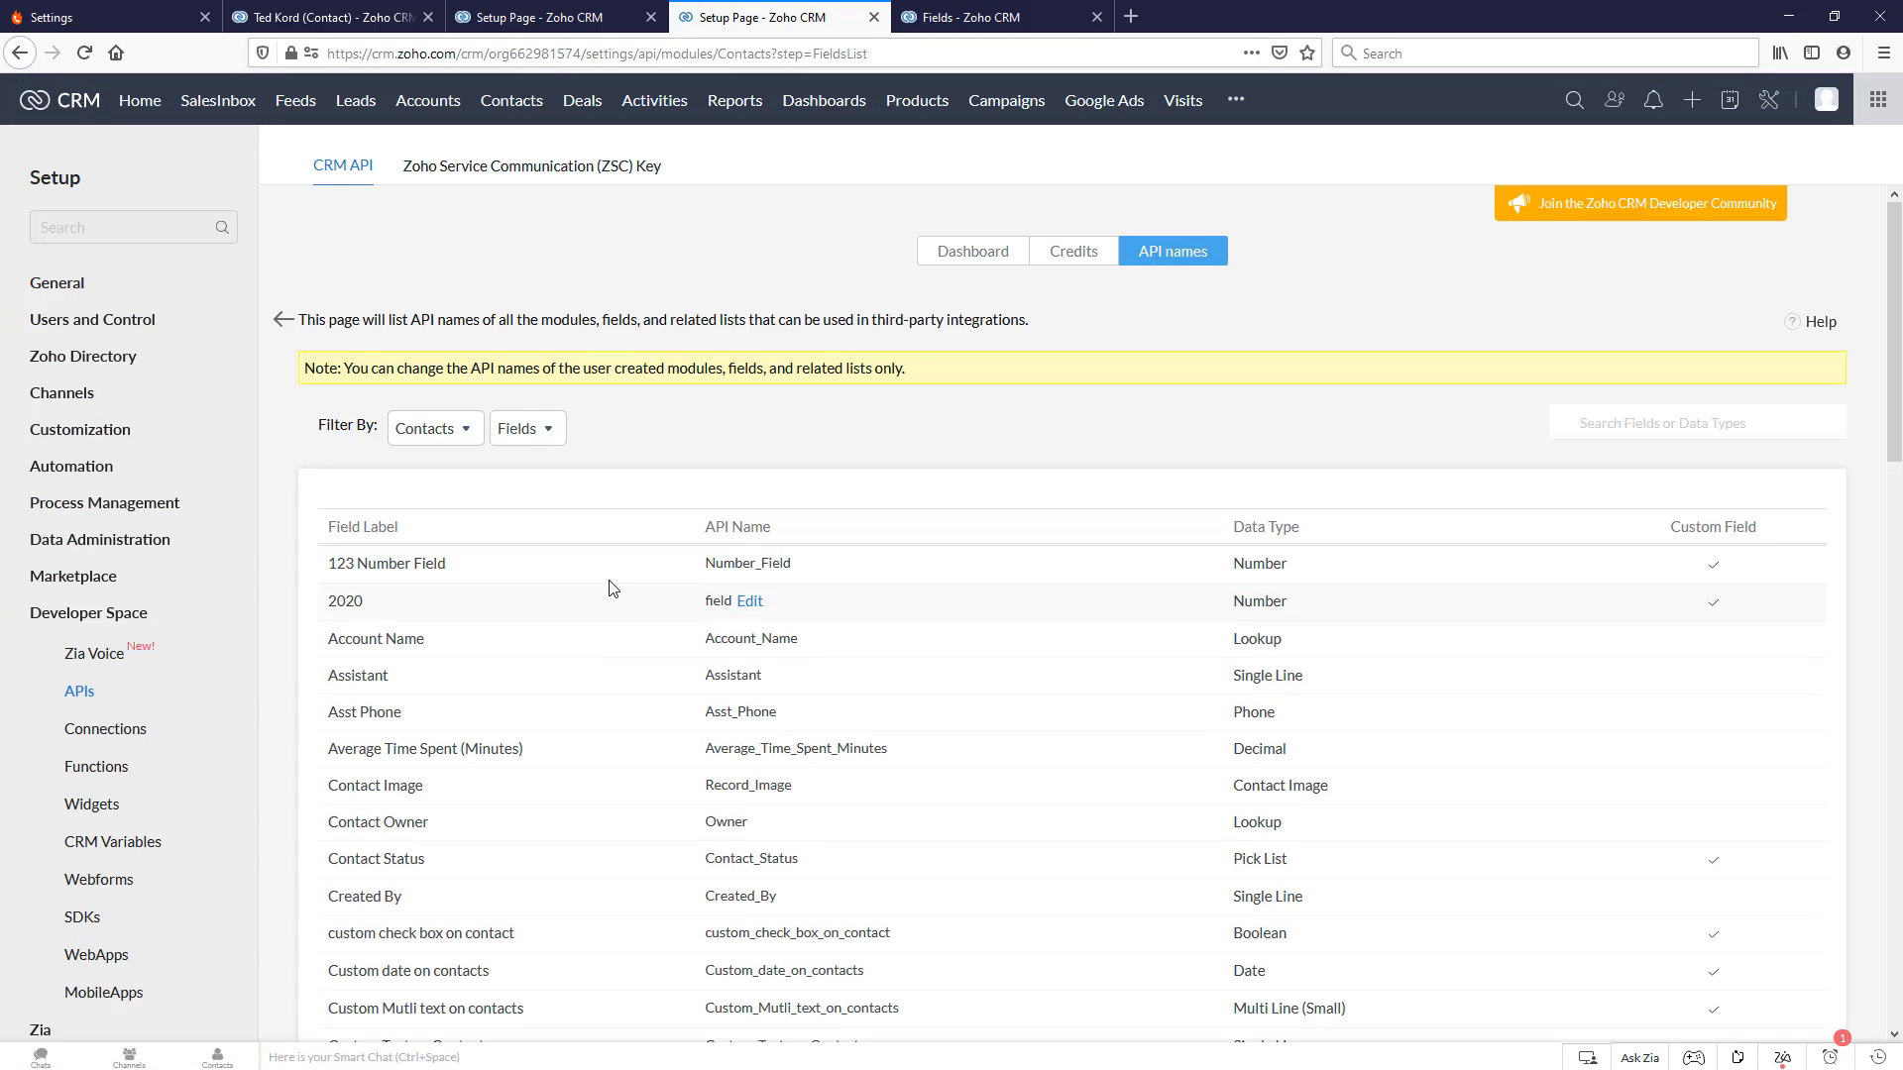
- Try to change the API name of the 123 Number Field to 1213_Number_Field, and reload the page to discard the edit
{"action": "scroll", "coordinate": [494, 600], "scroll_direction": "down", "scroll_amount": 2}
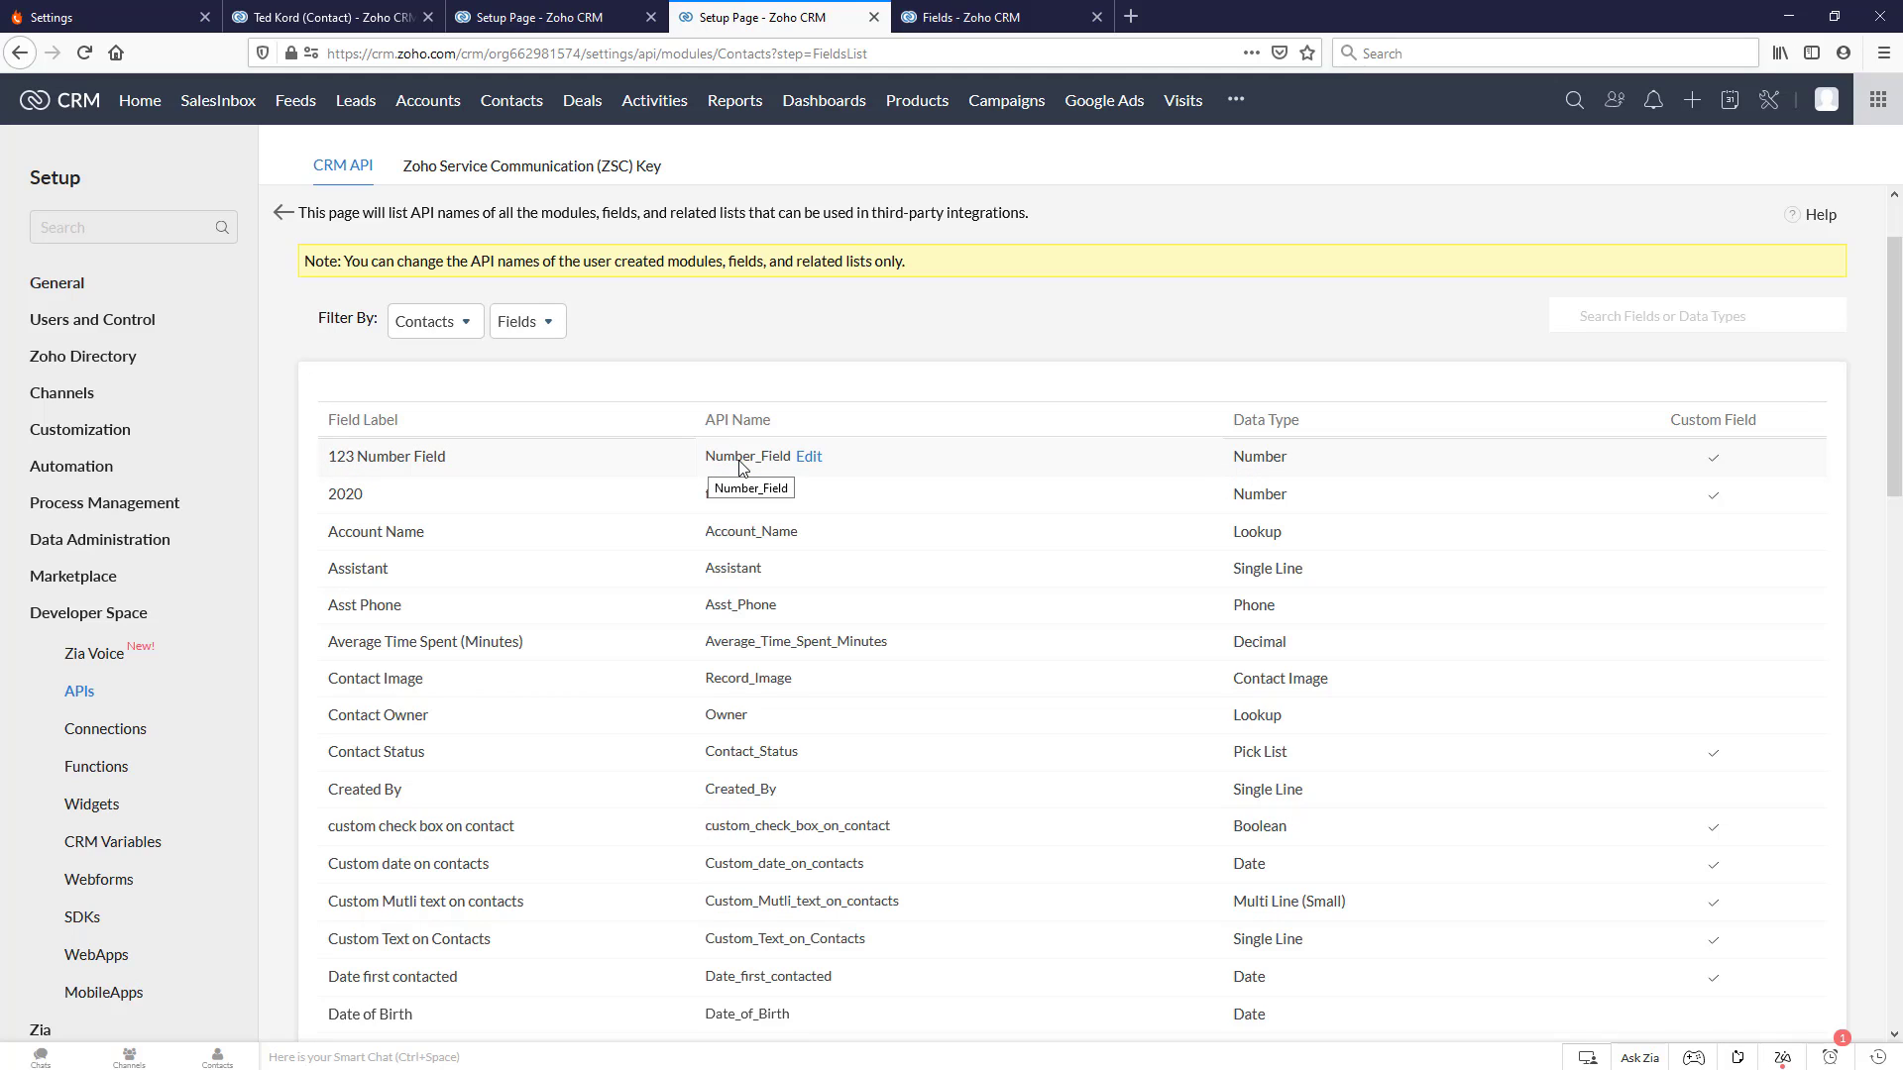
{"action": "left_click", "coordinate": [807, 457]}
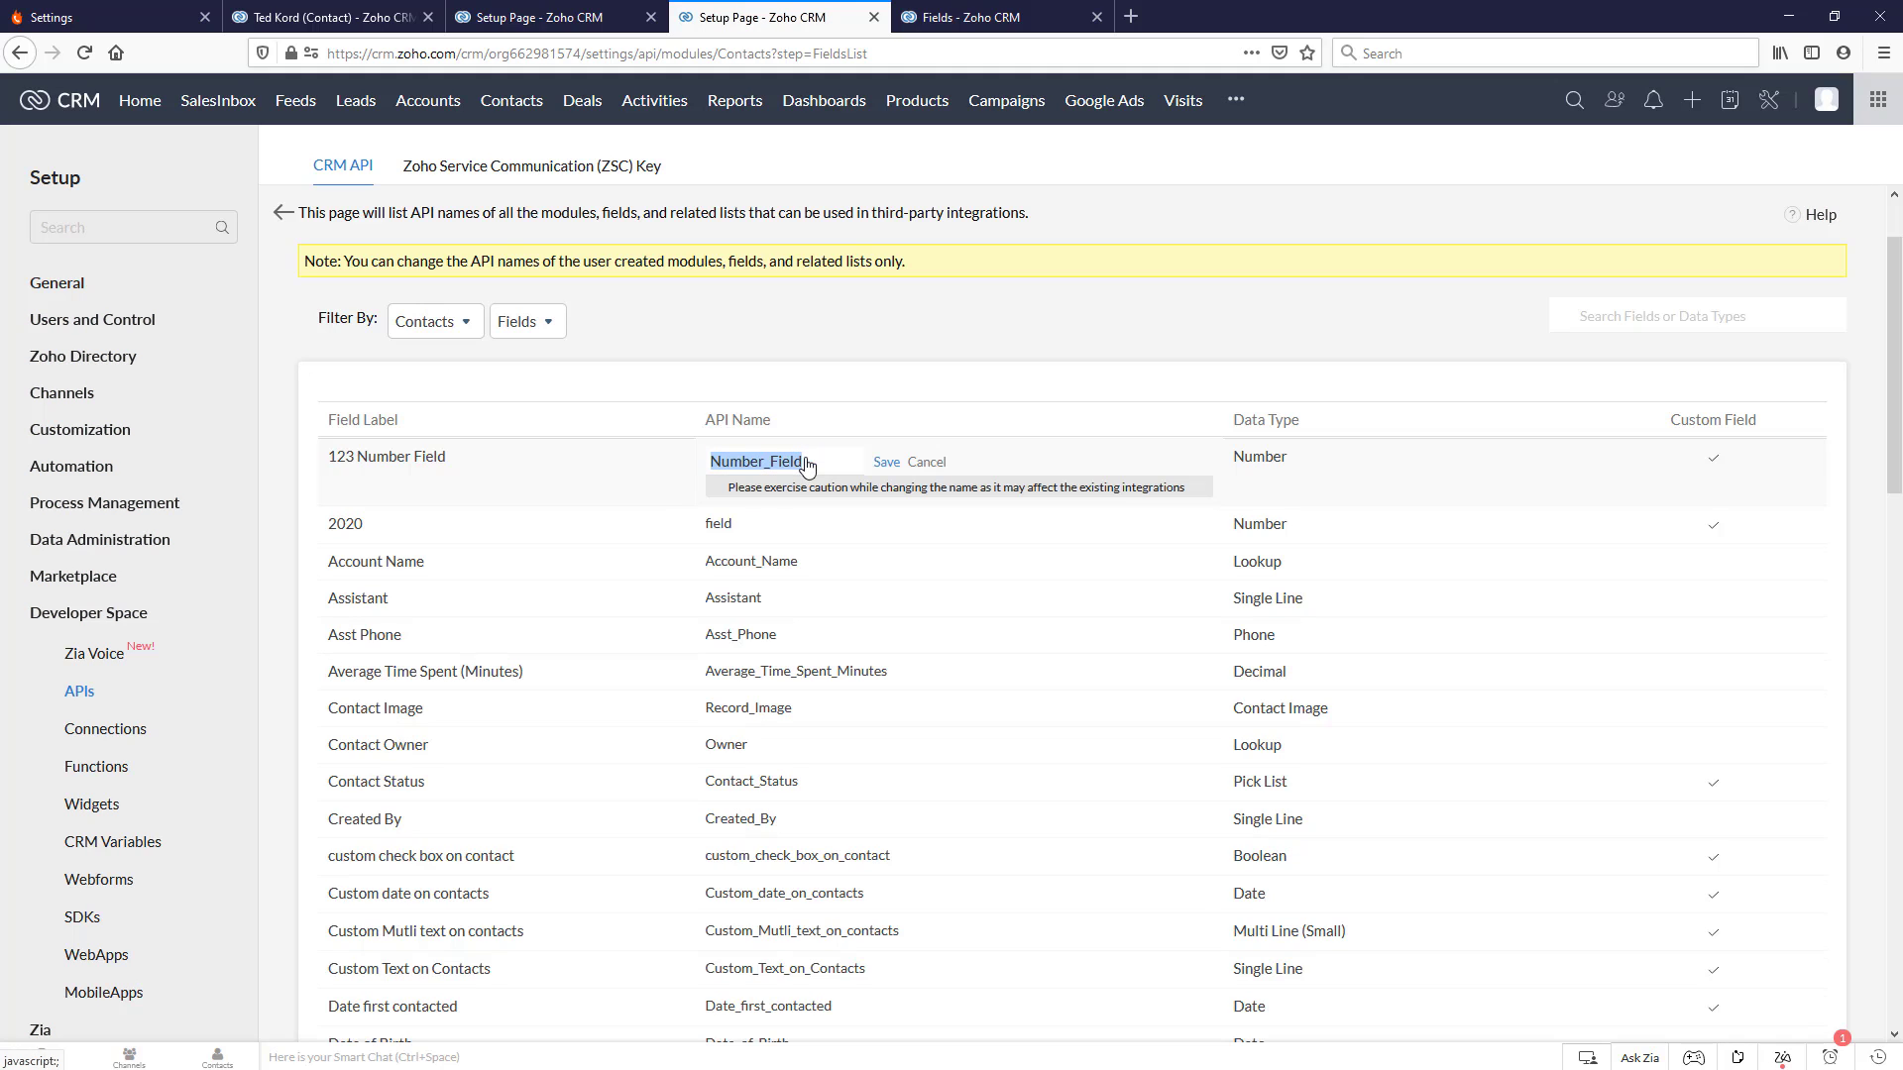
{"action": "left_click", "coordinate": [713, 458]}
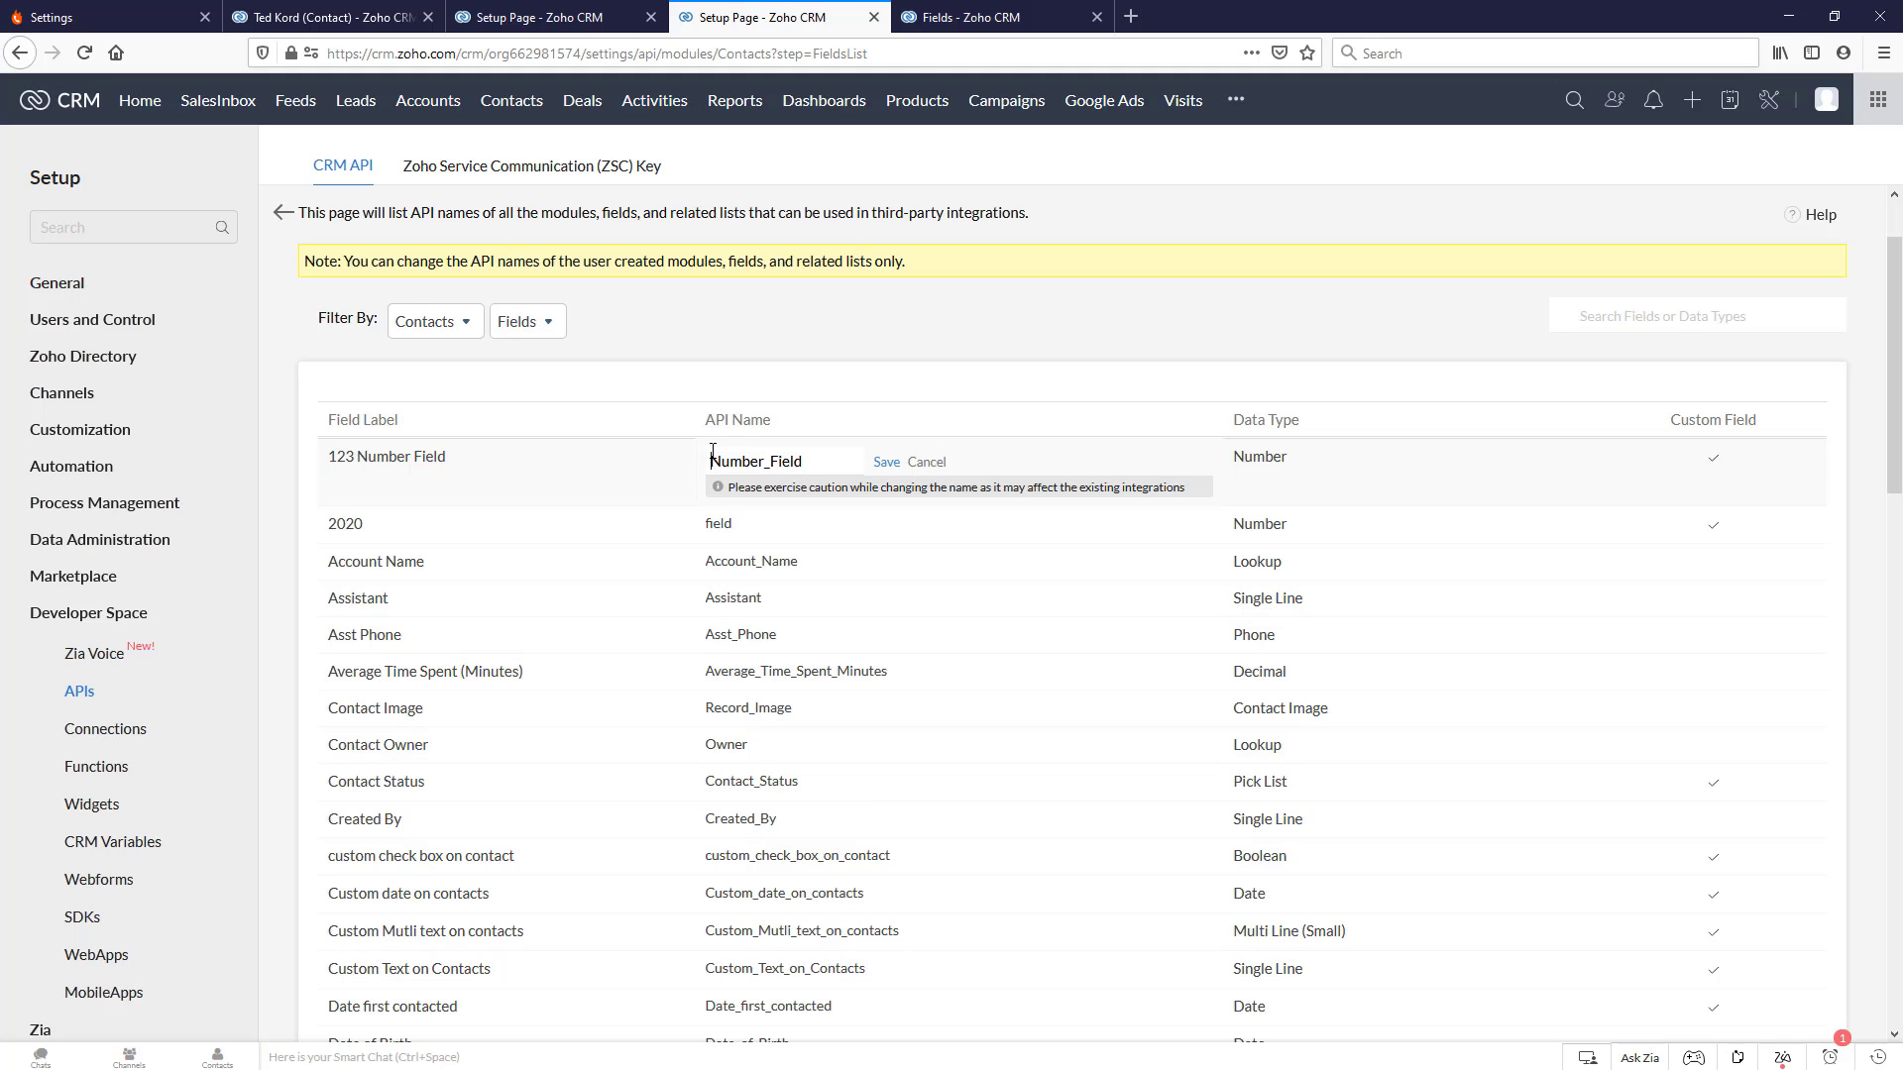
{"action": "type", "text": "1213_"}
{"action": "left_click", "coordinate": [886, 463]}
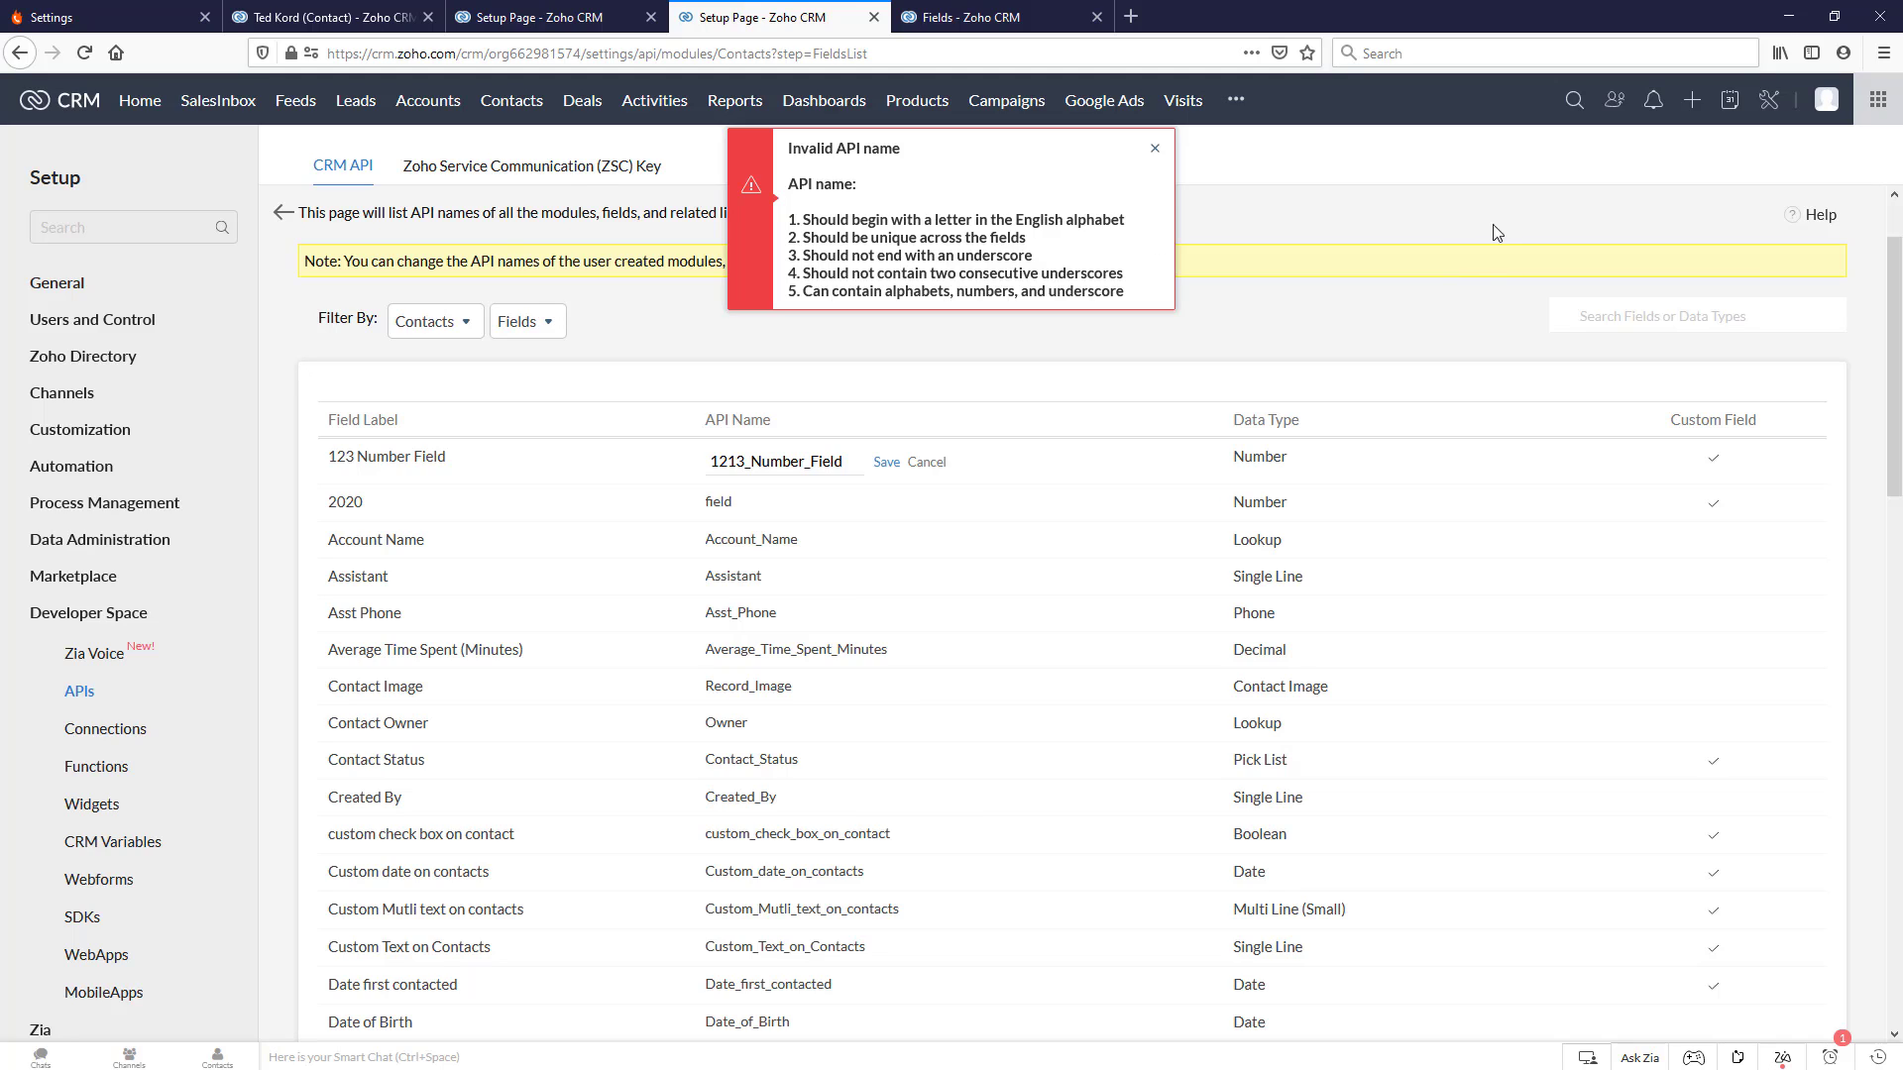
{"action": "left_click", "coordinate": [1156, 149]}
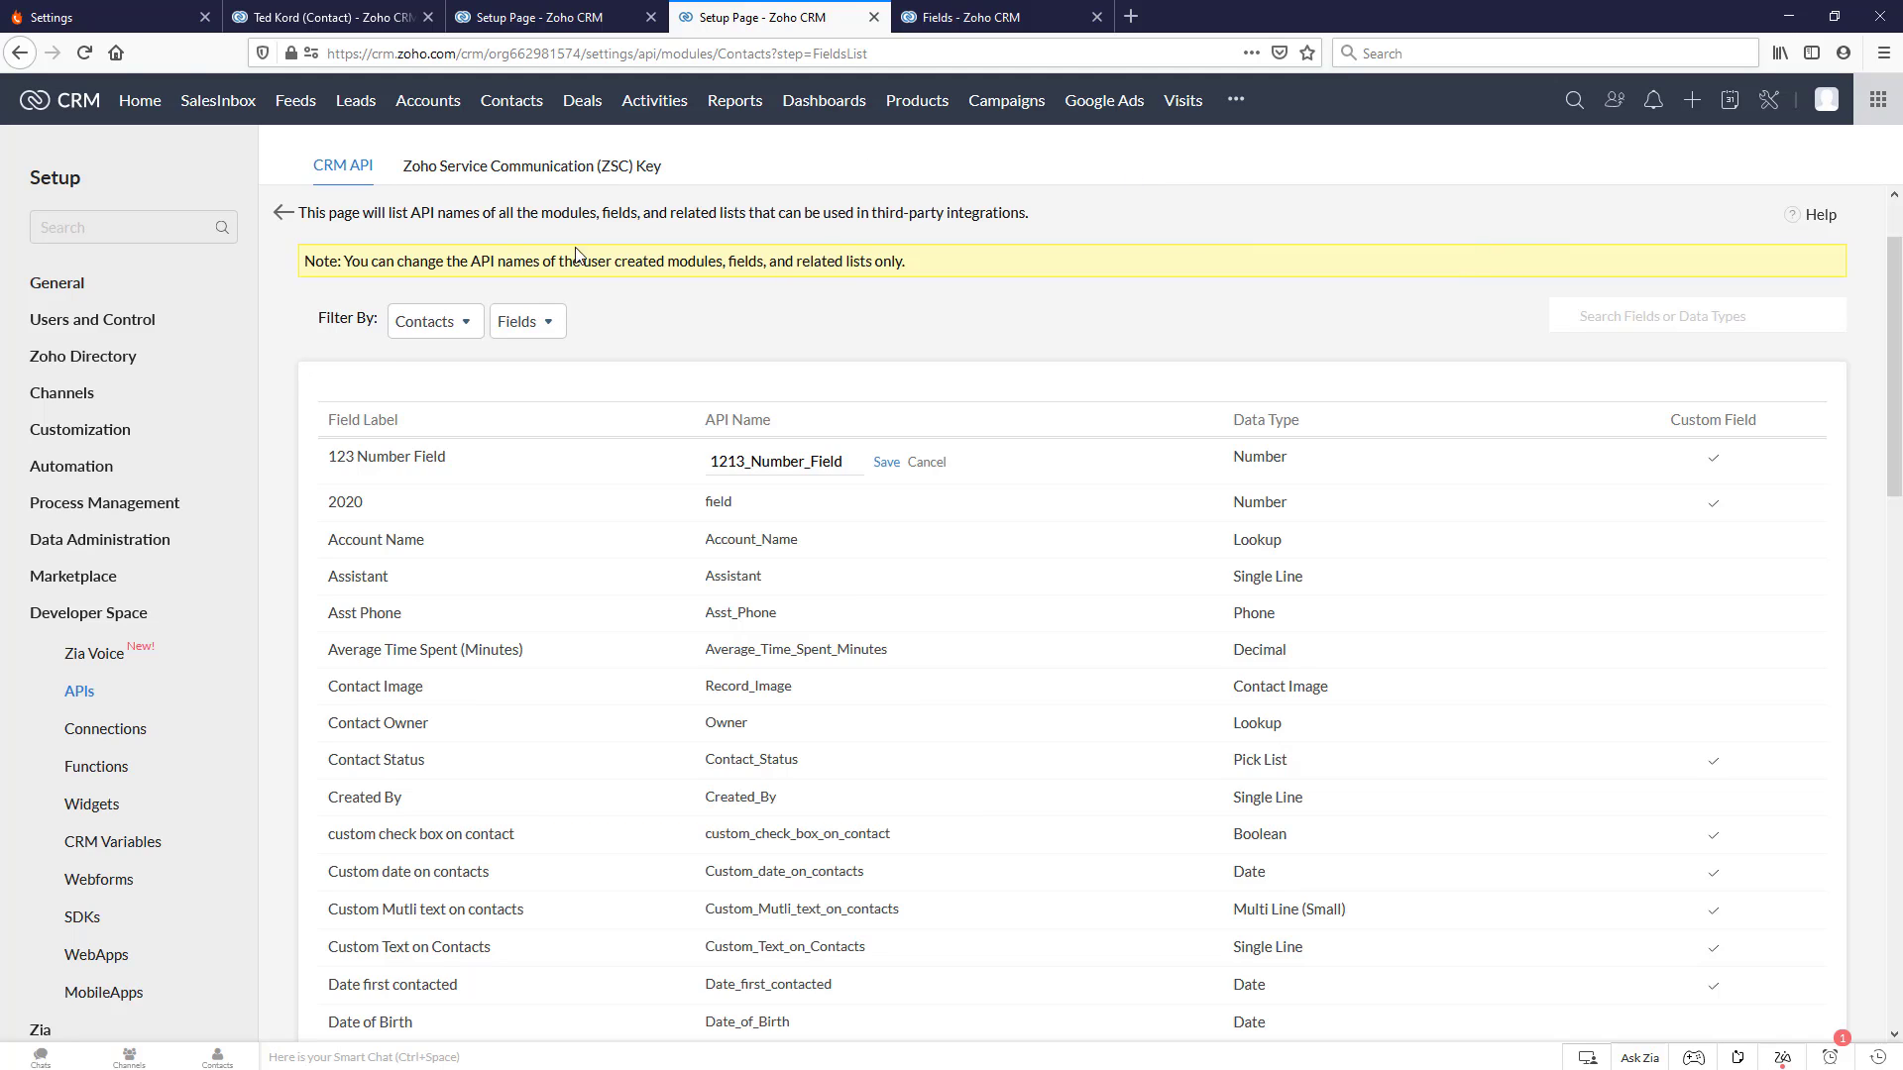
{"action": "left_click", "coordinate": [86, 52]}
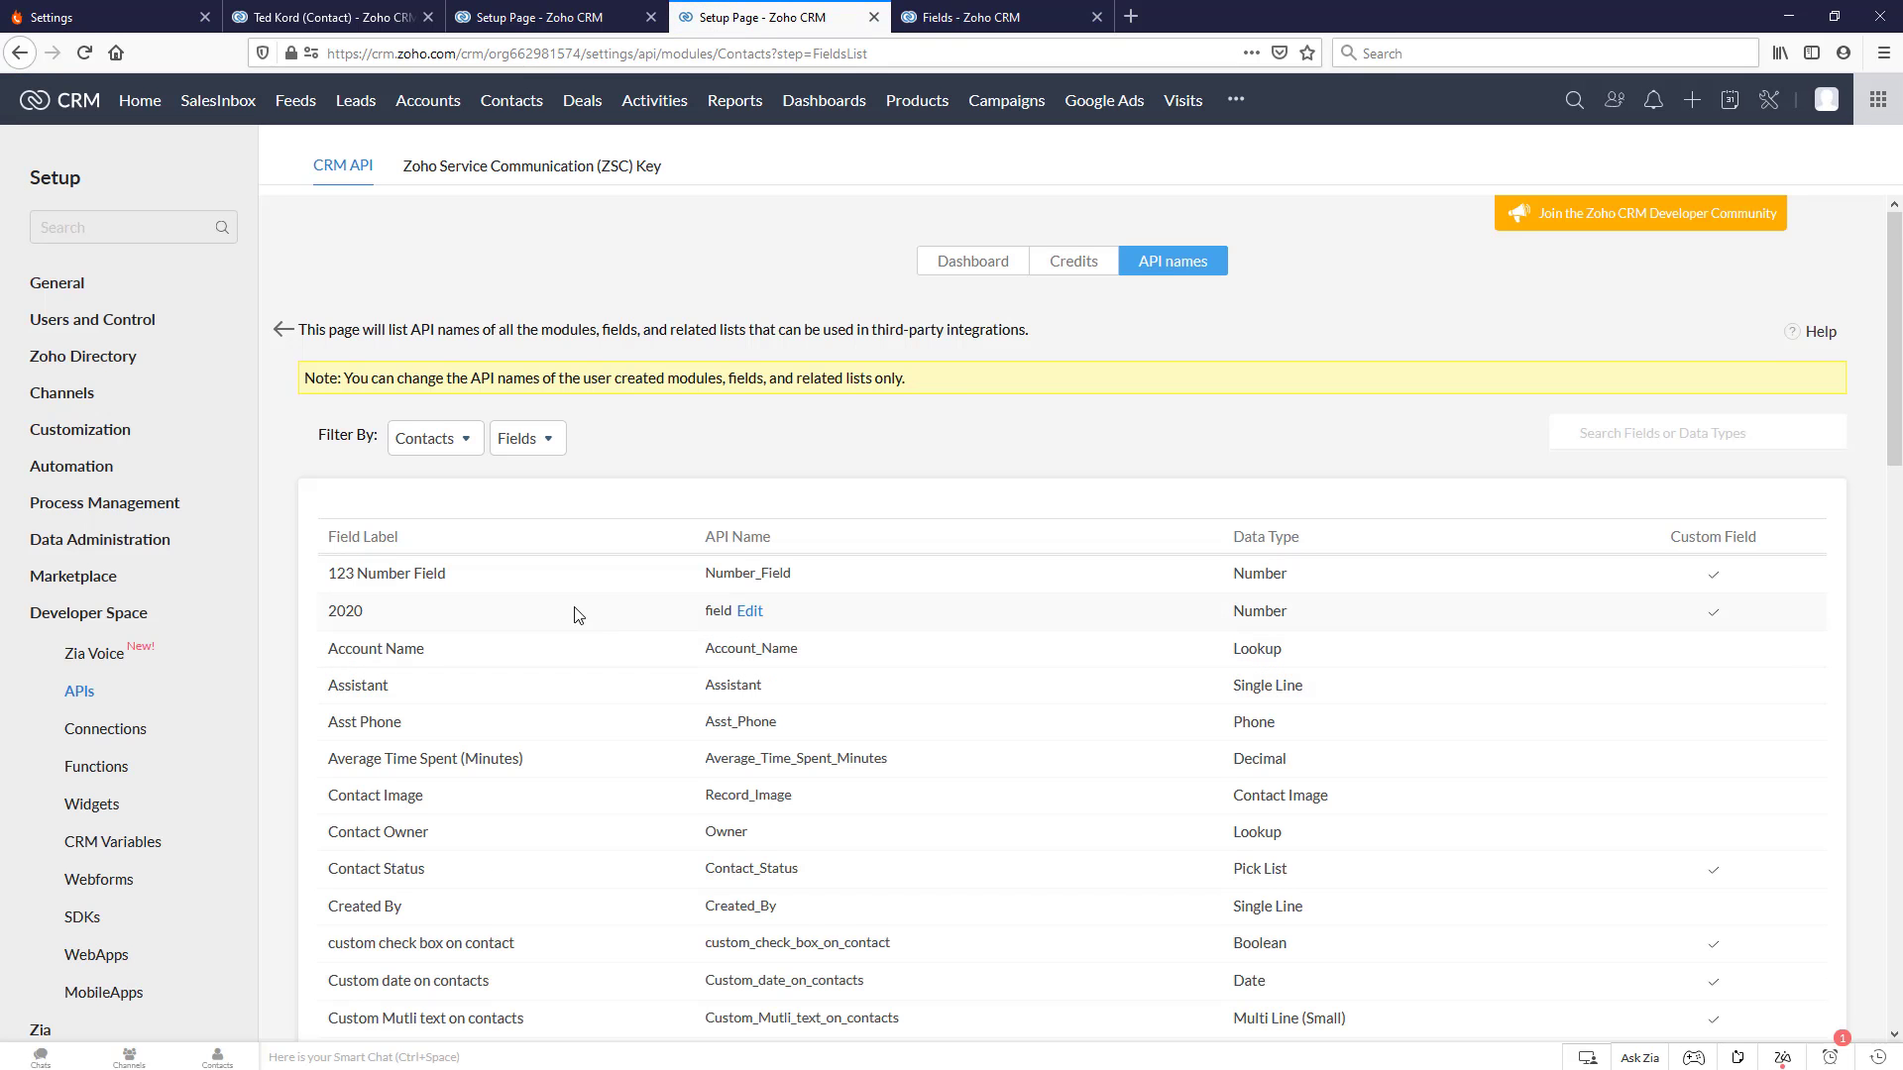
- Open the API name of the 2020 field for editing and cancel the edit
{"action": "scroll", "coordinate": [576, 614], "scroll_direction": "down", "scroll_amount": 2}
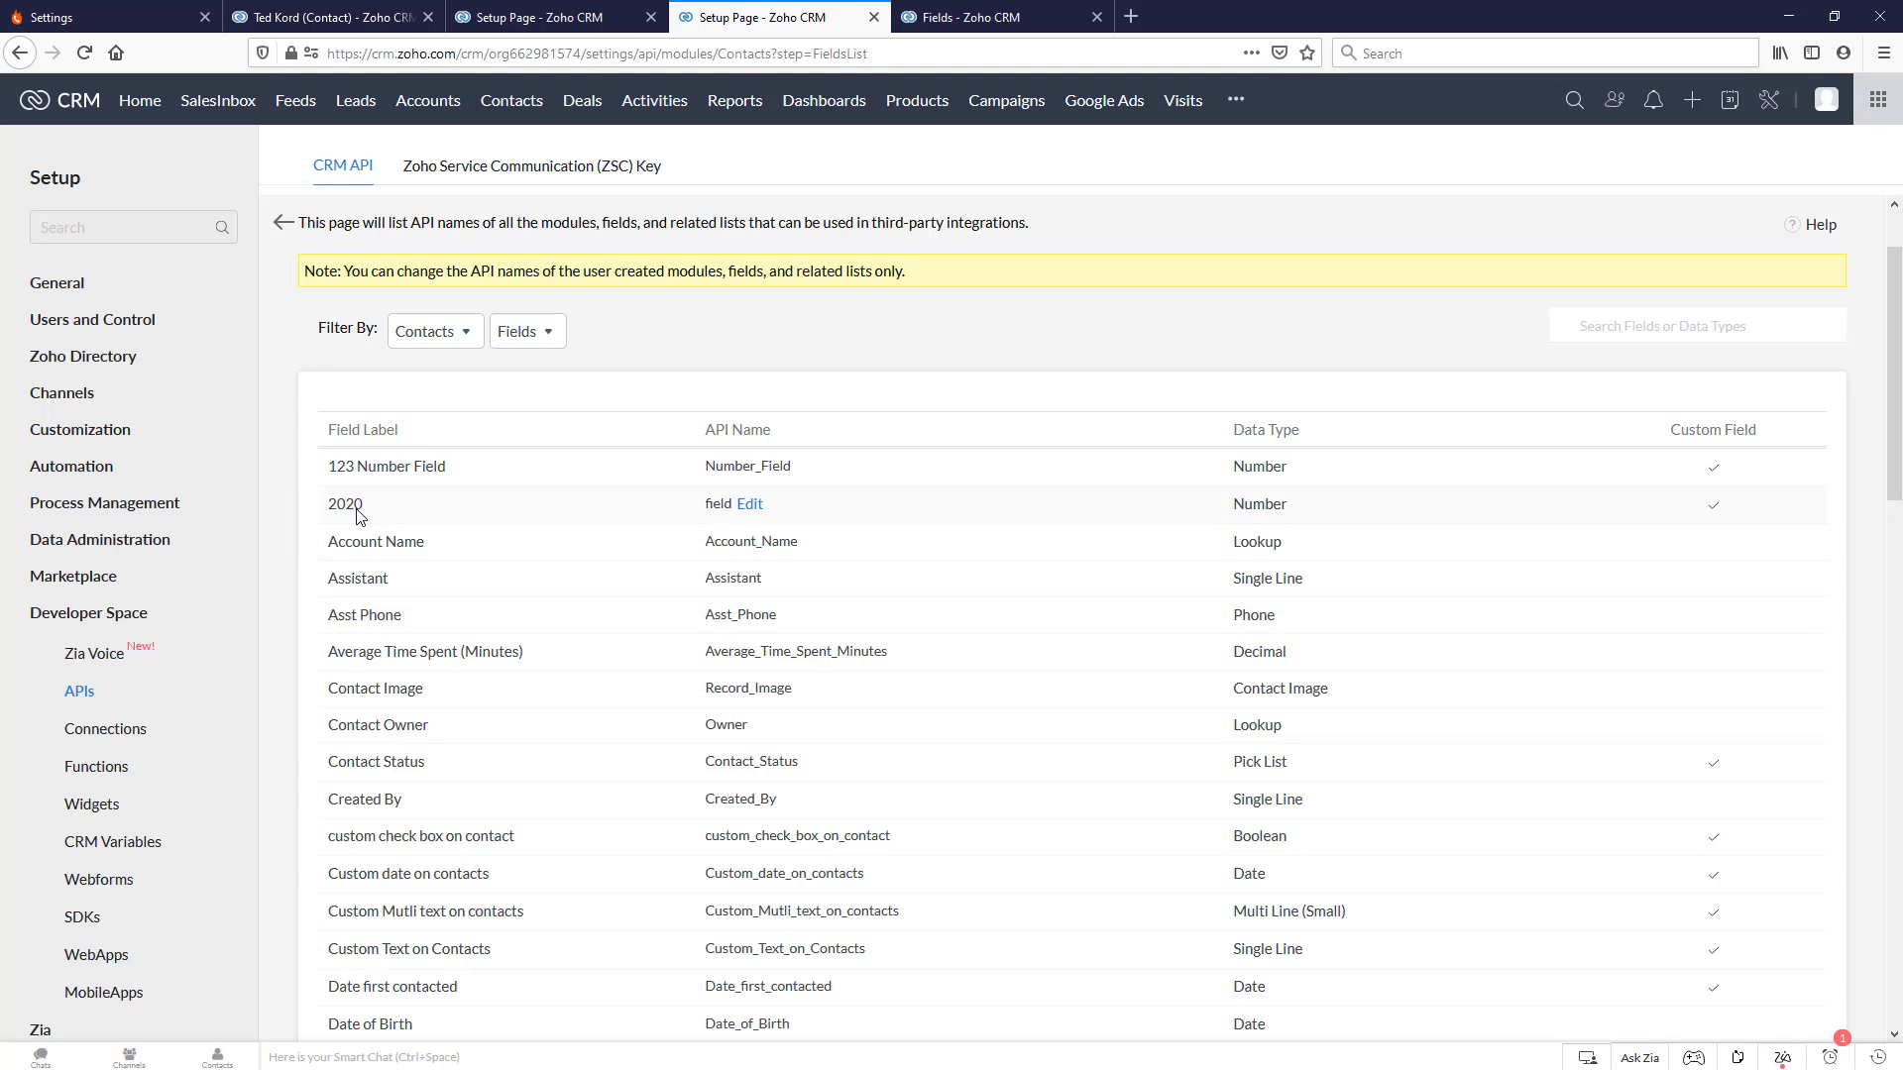
{"action": "left_click", "coordinate": [749, 504]}
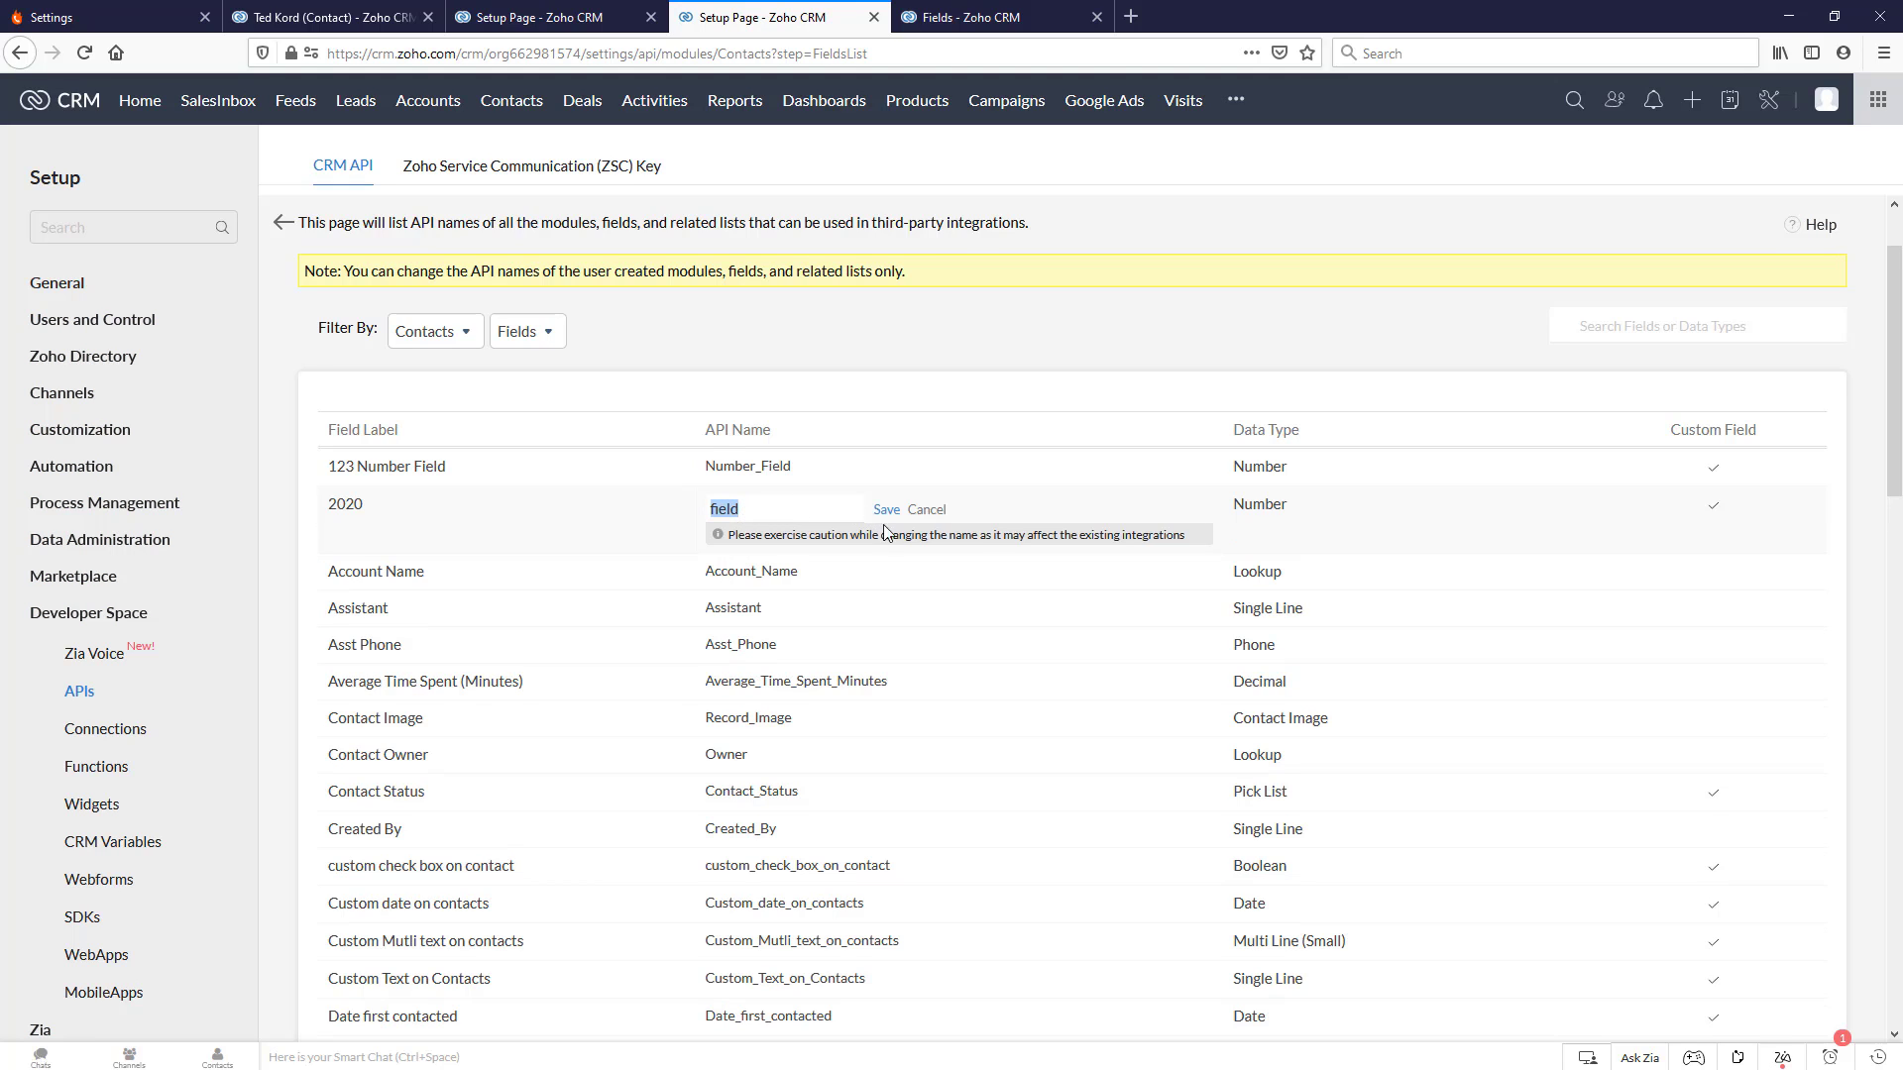
{"action": "left_click", "coordinate": [929, 510]}
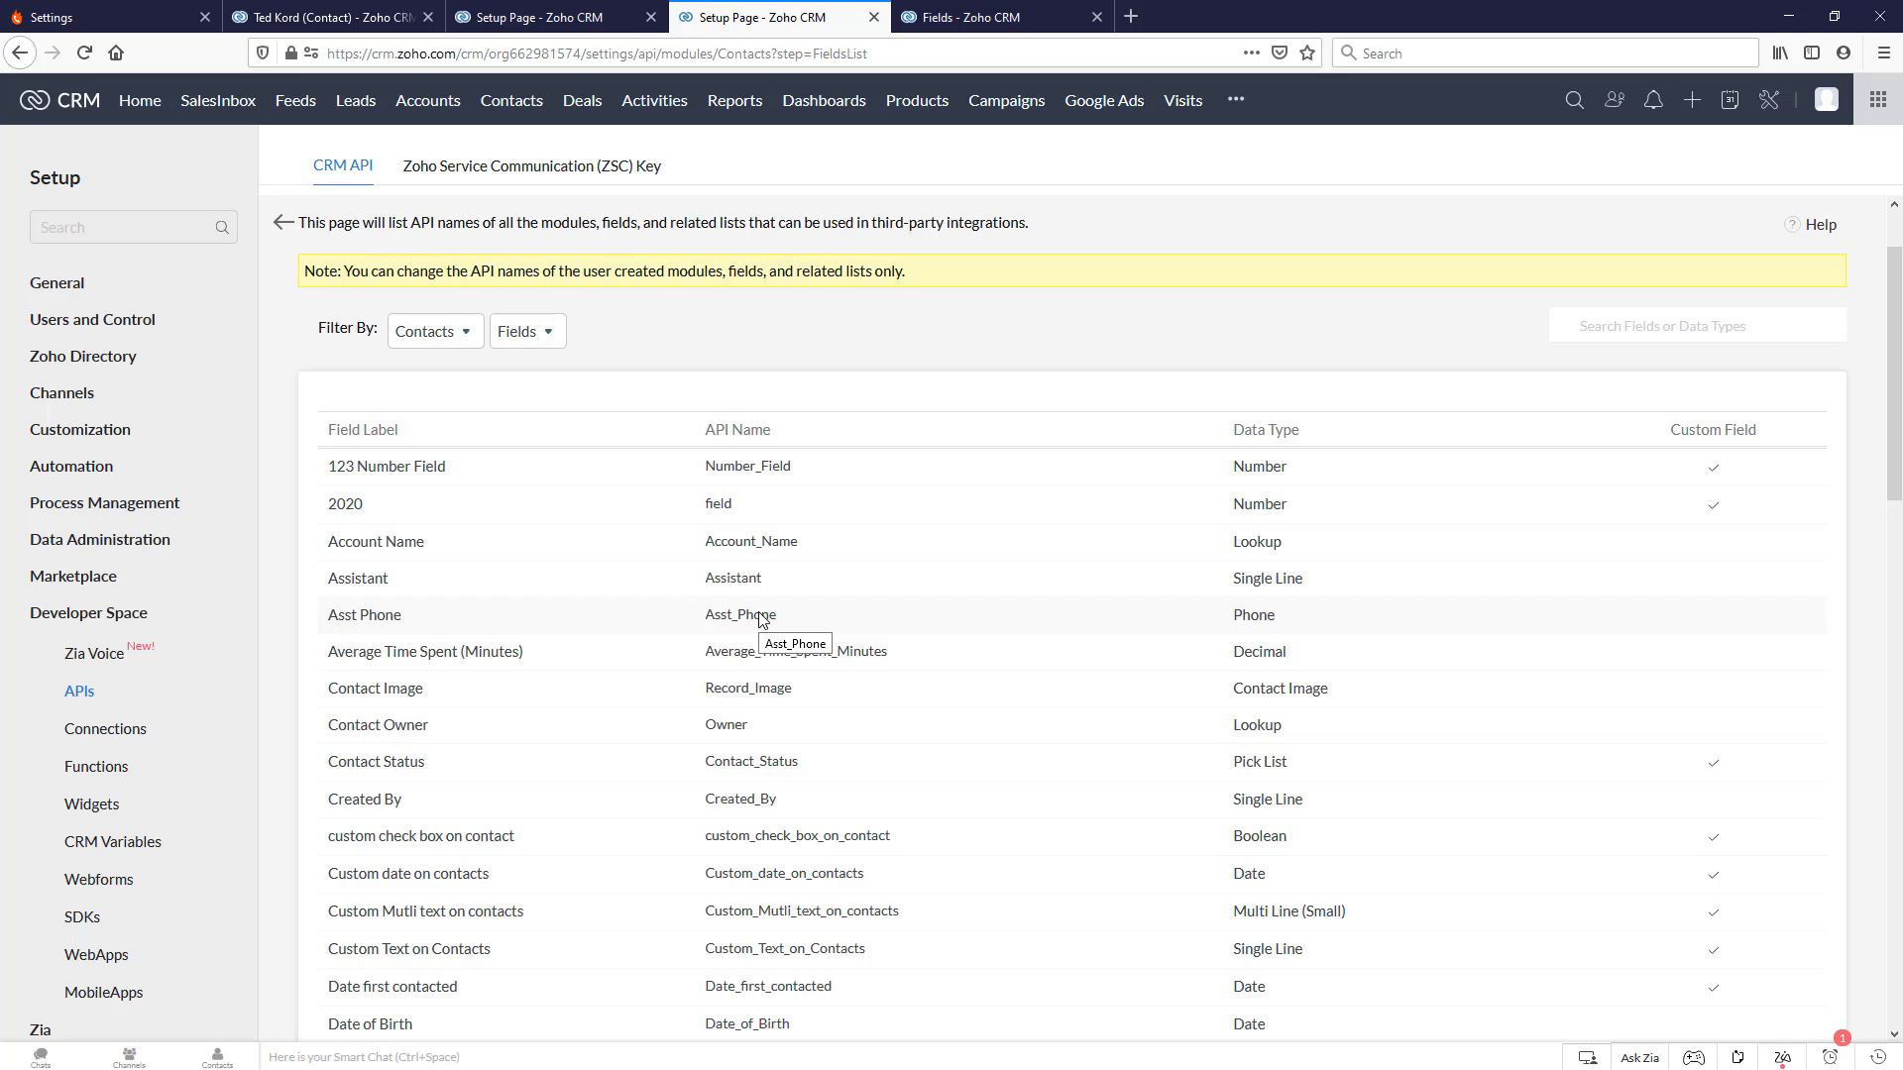
- Compare the custom fields on the contact record with the Contacts field listing and the API names list
{"action": "left_click", "coordinate": [311, 17]}
{"action": "scroll", "coordinate": [1139, 515], "scroll_direction": "down", "scroll_amount": 3}
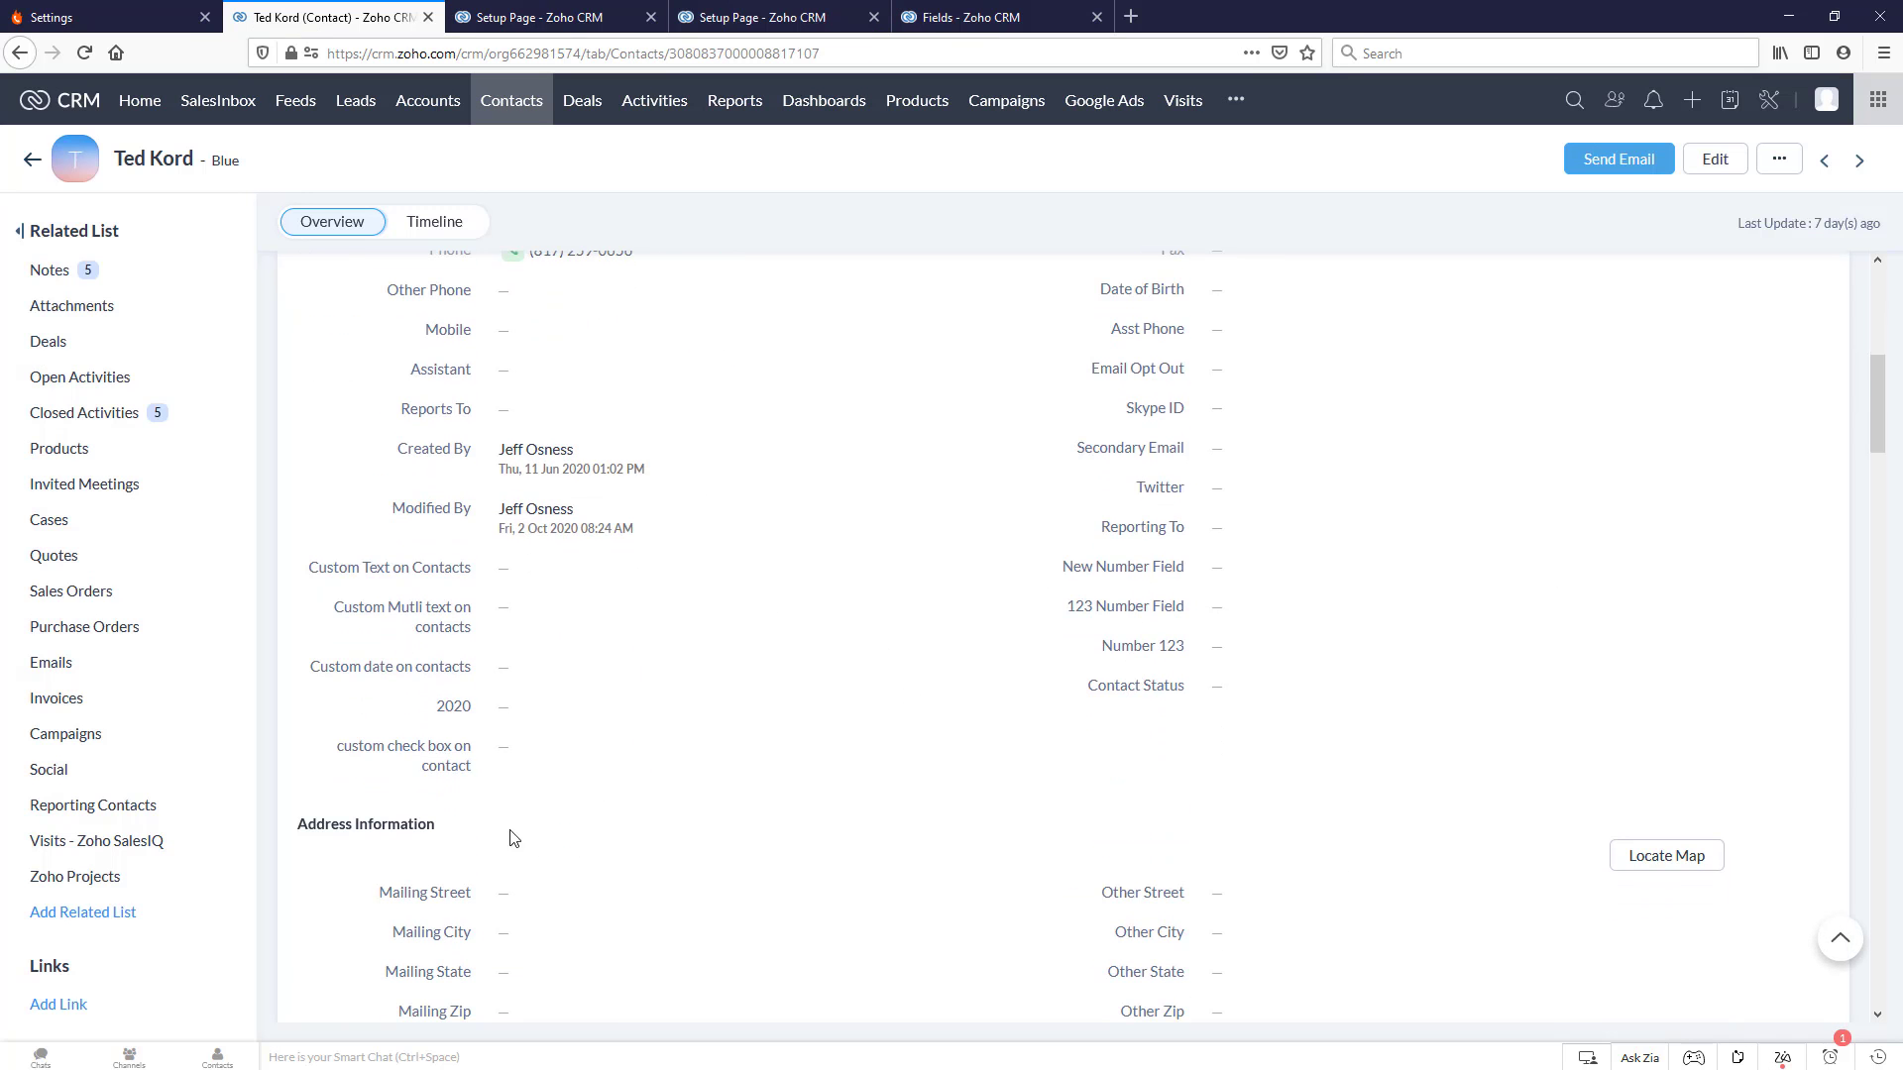
{"action": "left_click", "coordinate": [555, 17]}
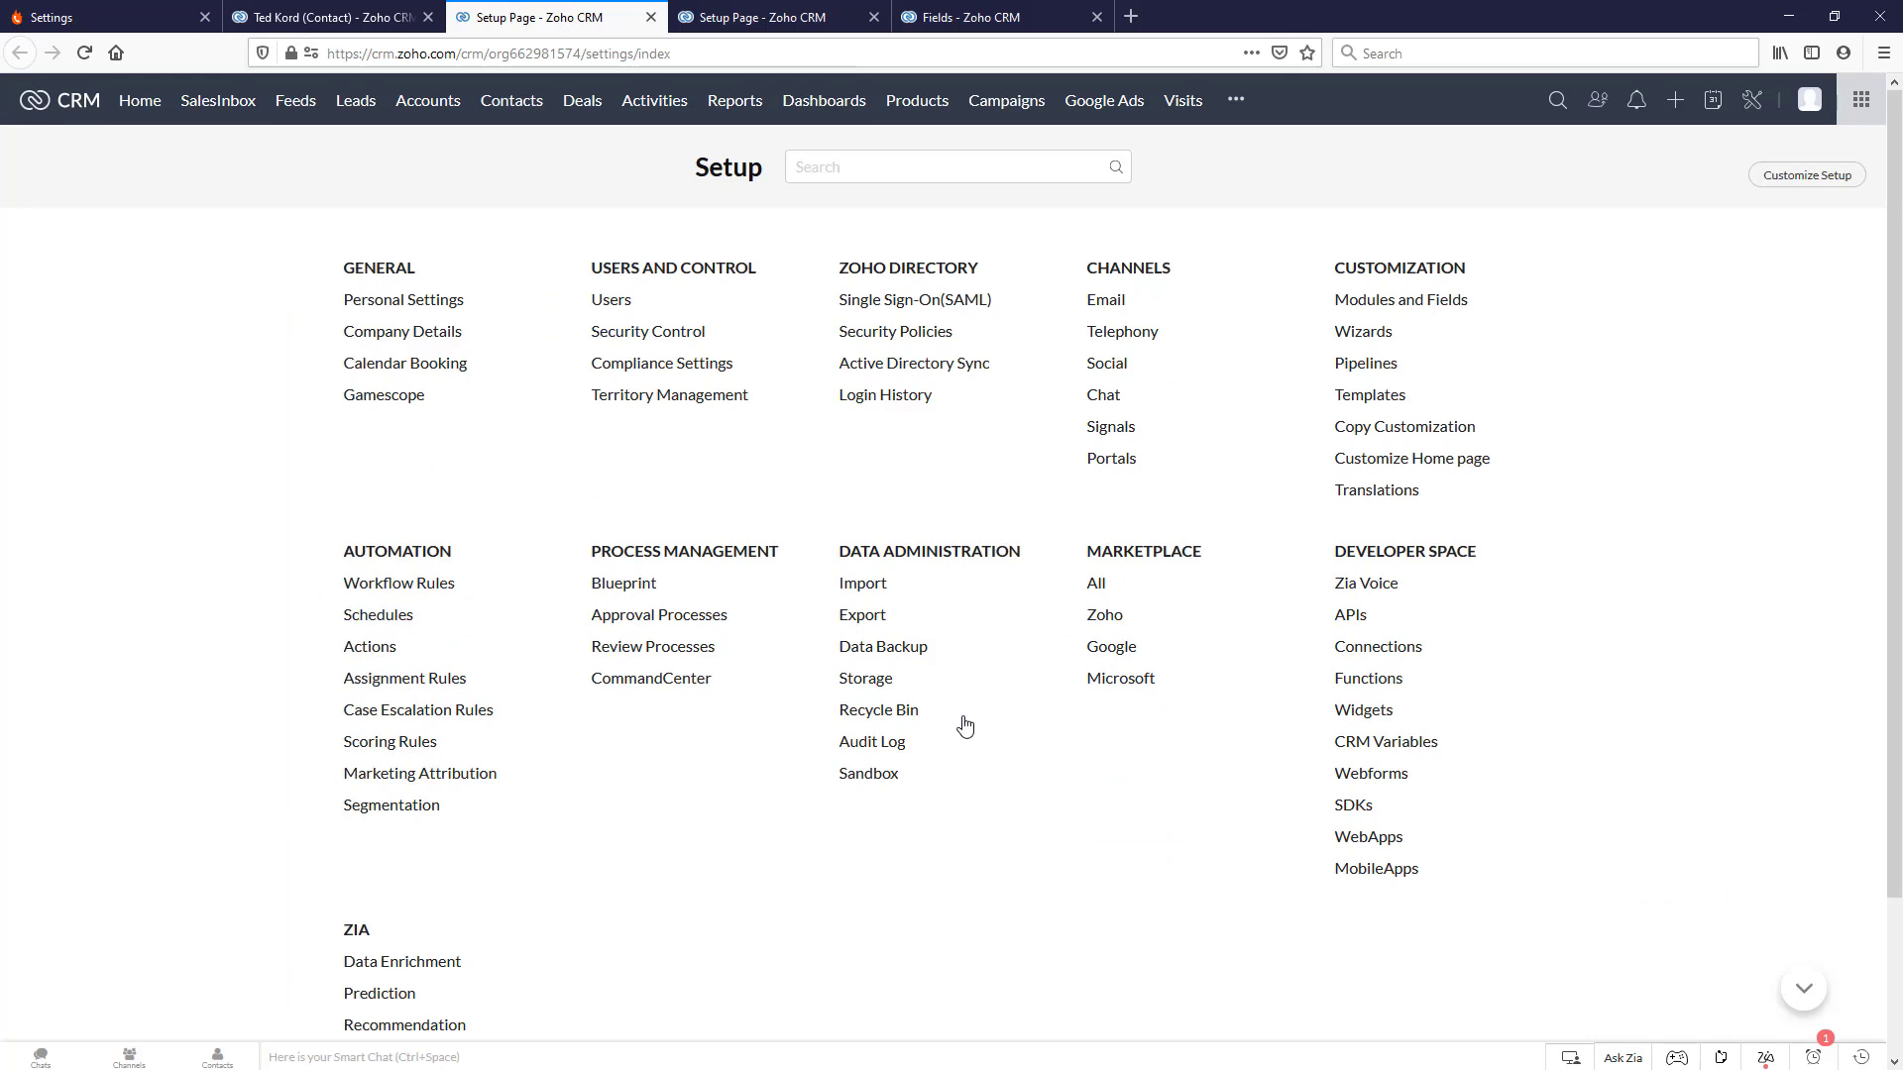
{"action": "left_click", "coordinate": [797, 18]}
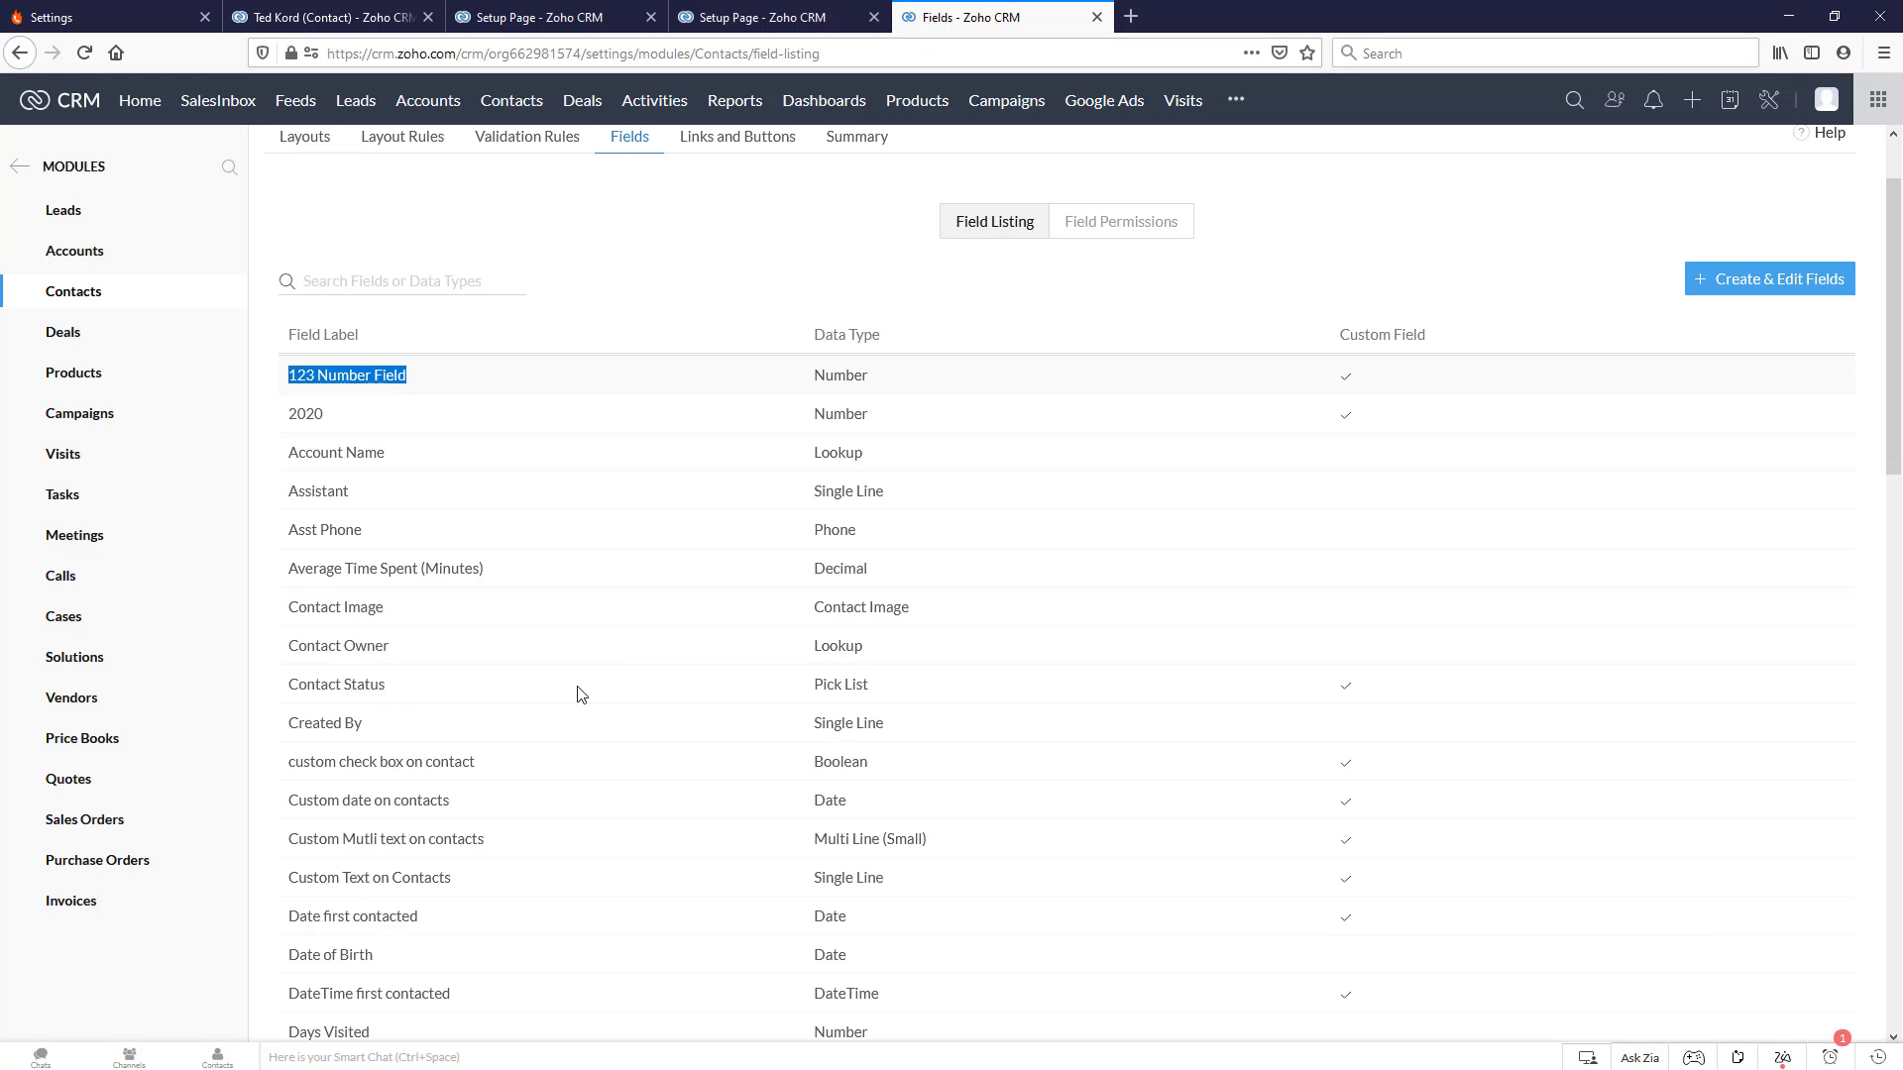
{"action": "left_click", "coordinate": [750, 21]}
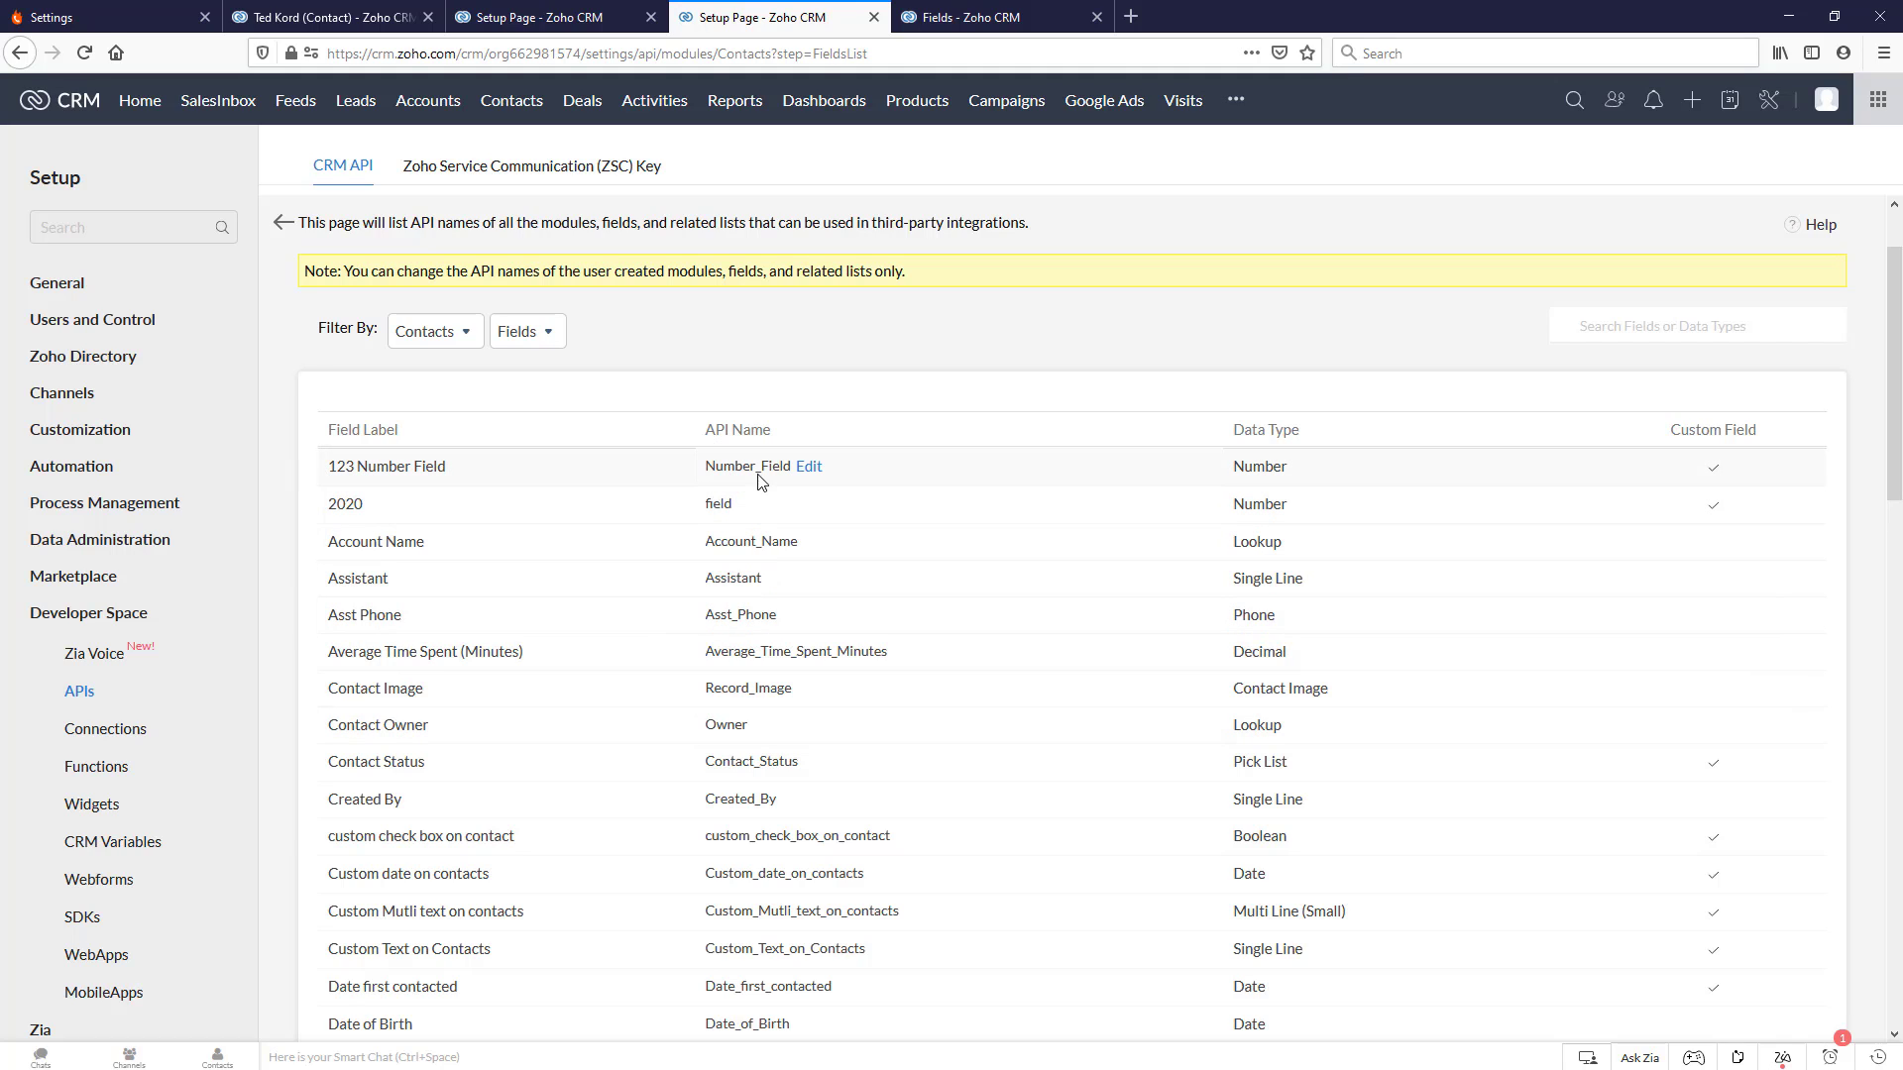
{"action": "left_click", "coordinate": [582, 25]}
{"action": "left_click", "coordinate": [962, 20]}
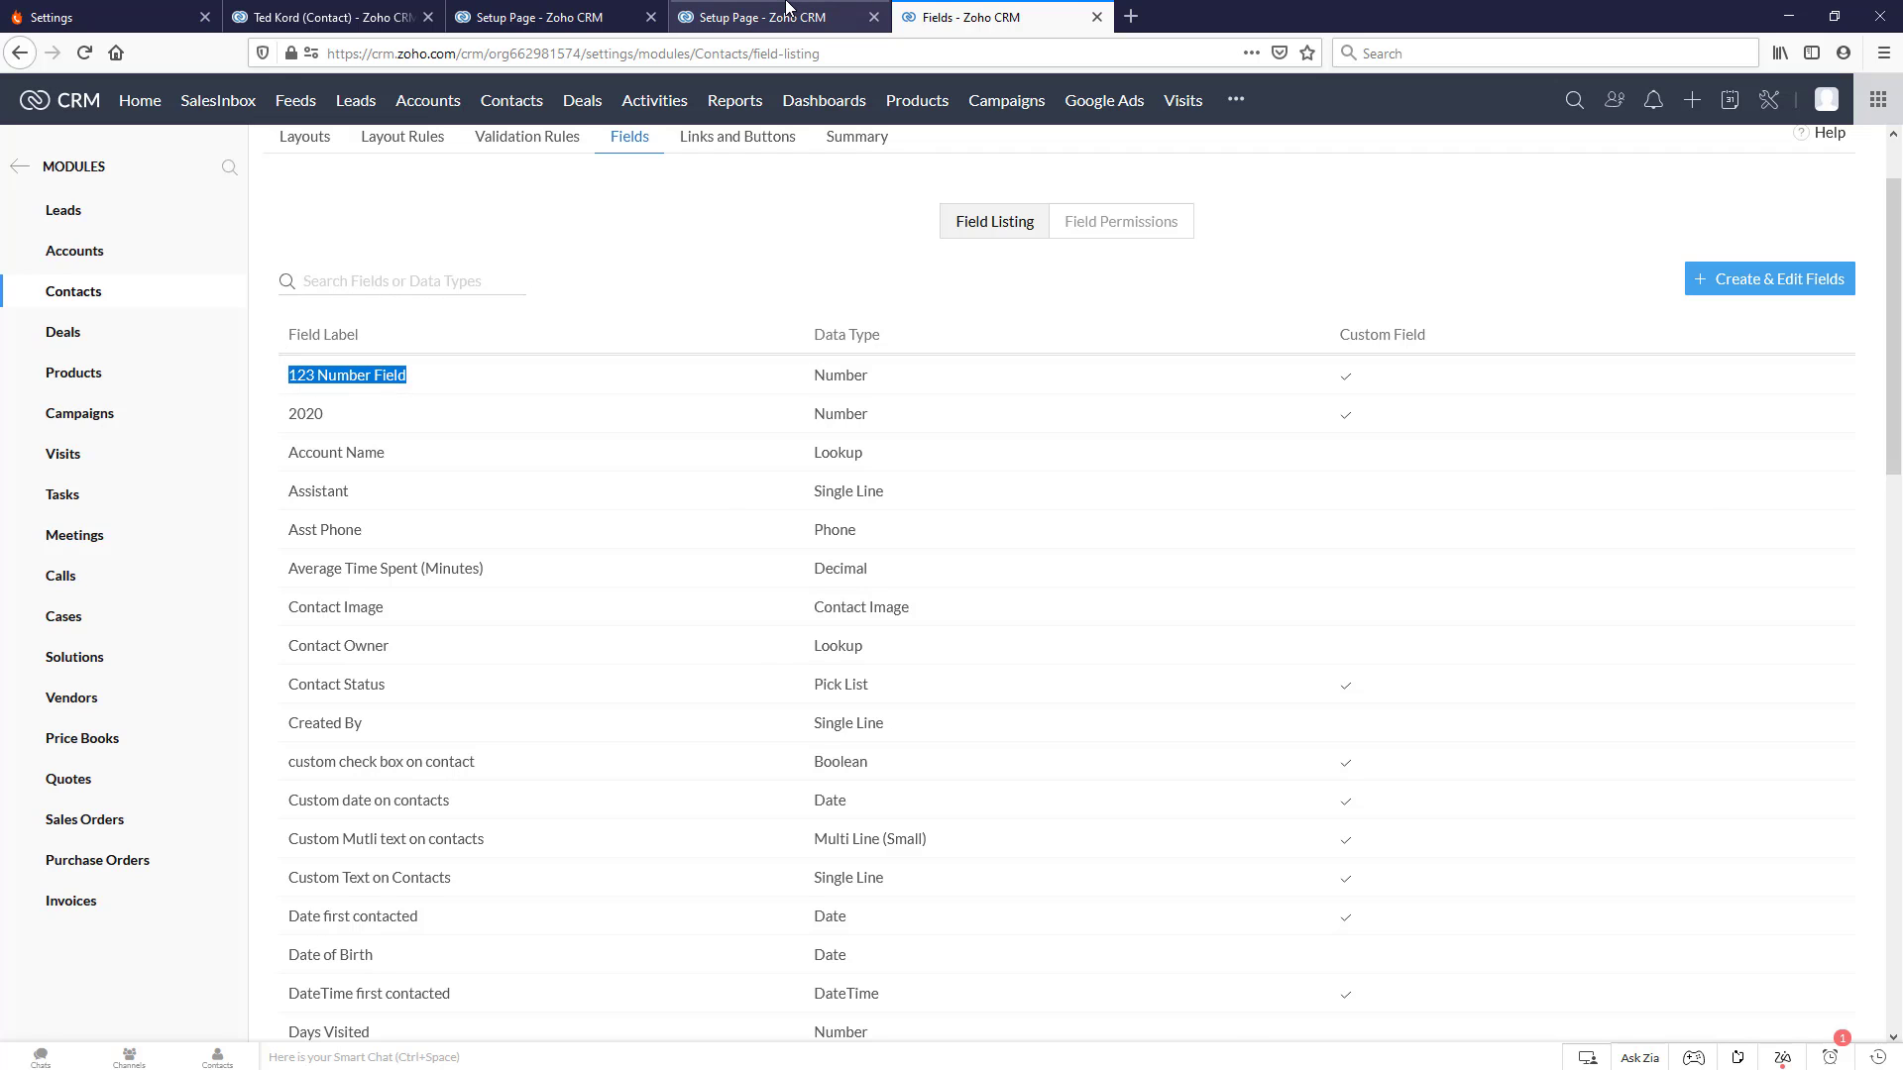
{"action": "left_click", "coordinate": [759, 14]}
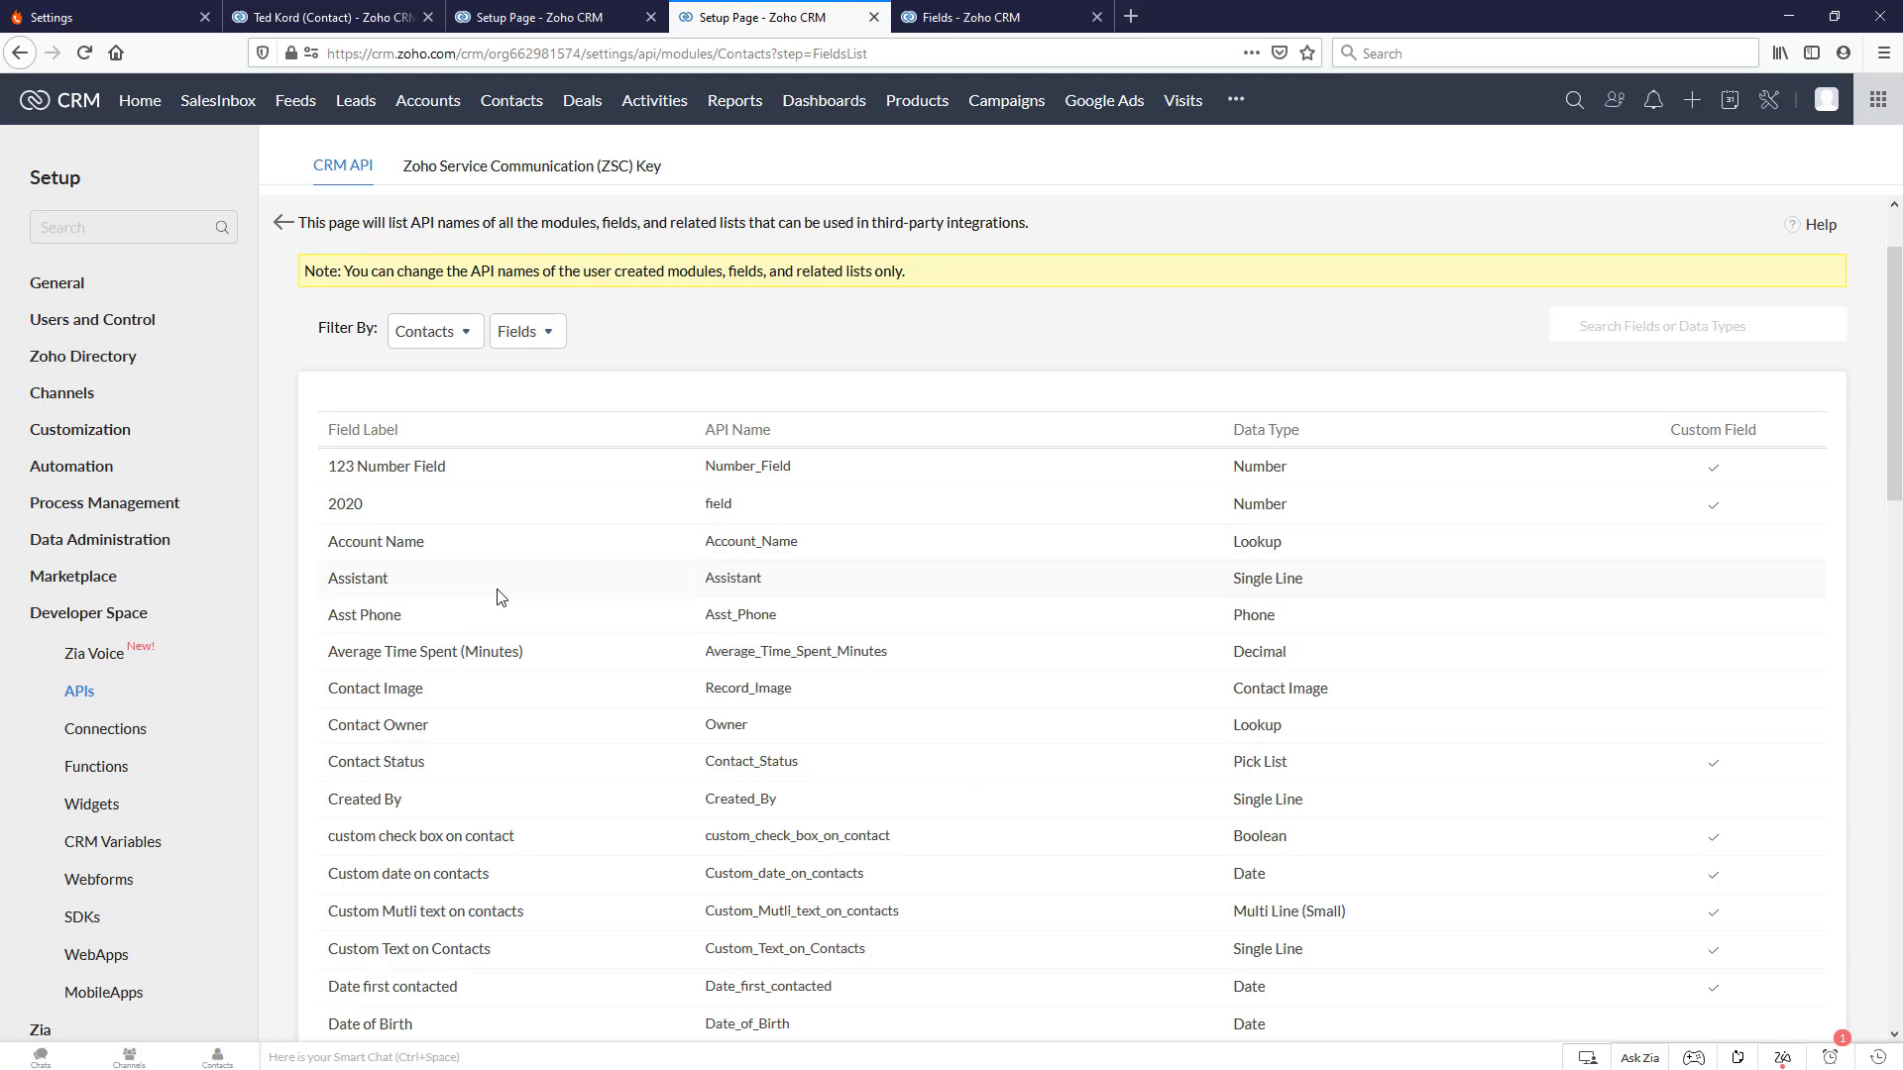
- Switch to PhoneBurner's settings and open the Custom Fields page for contacts
{"action": "left_click", "coordinate": [111, 22]}
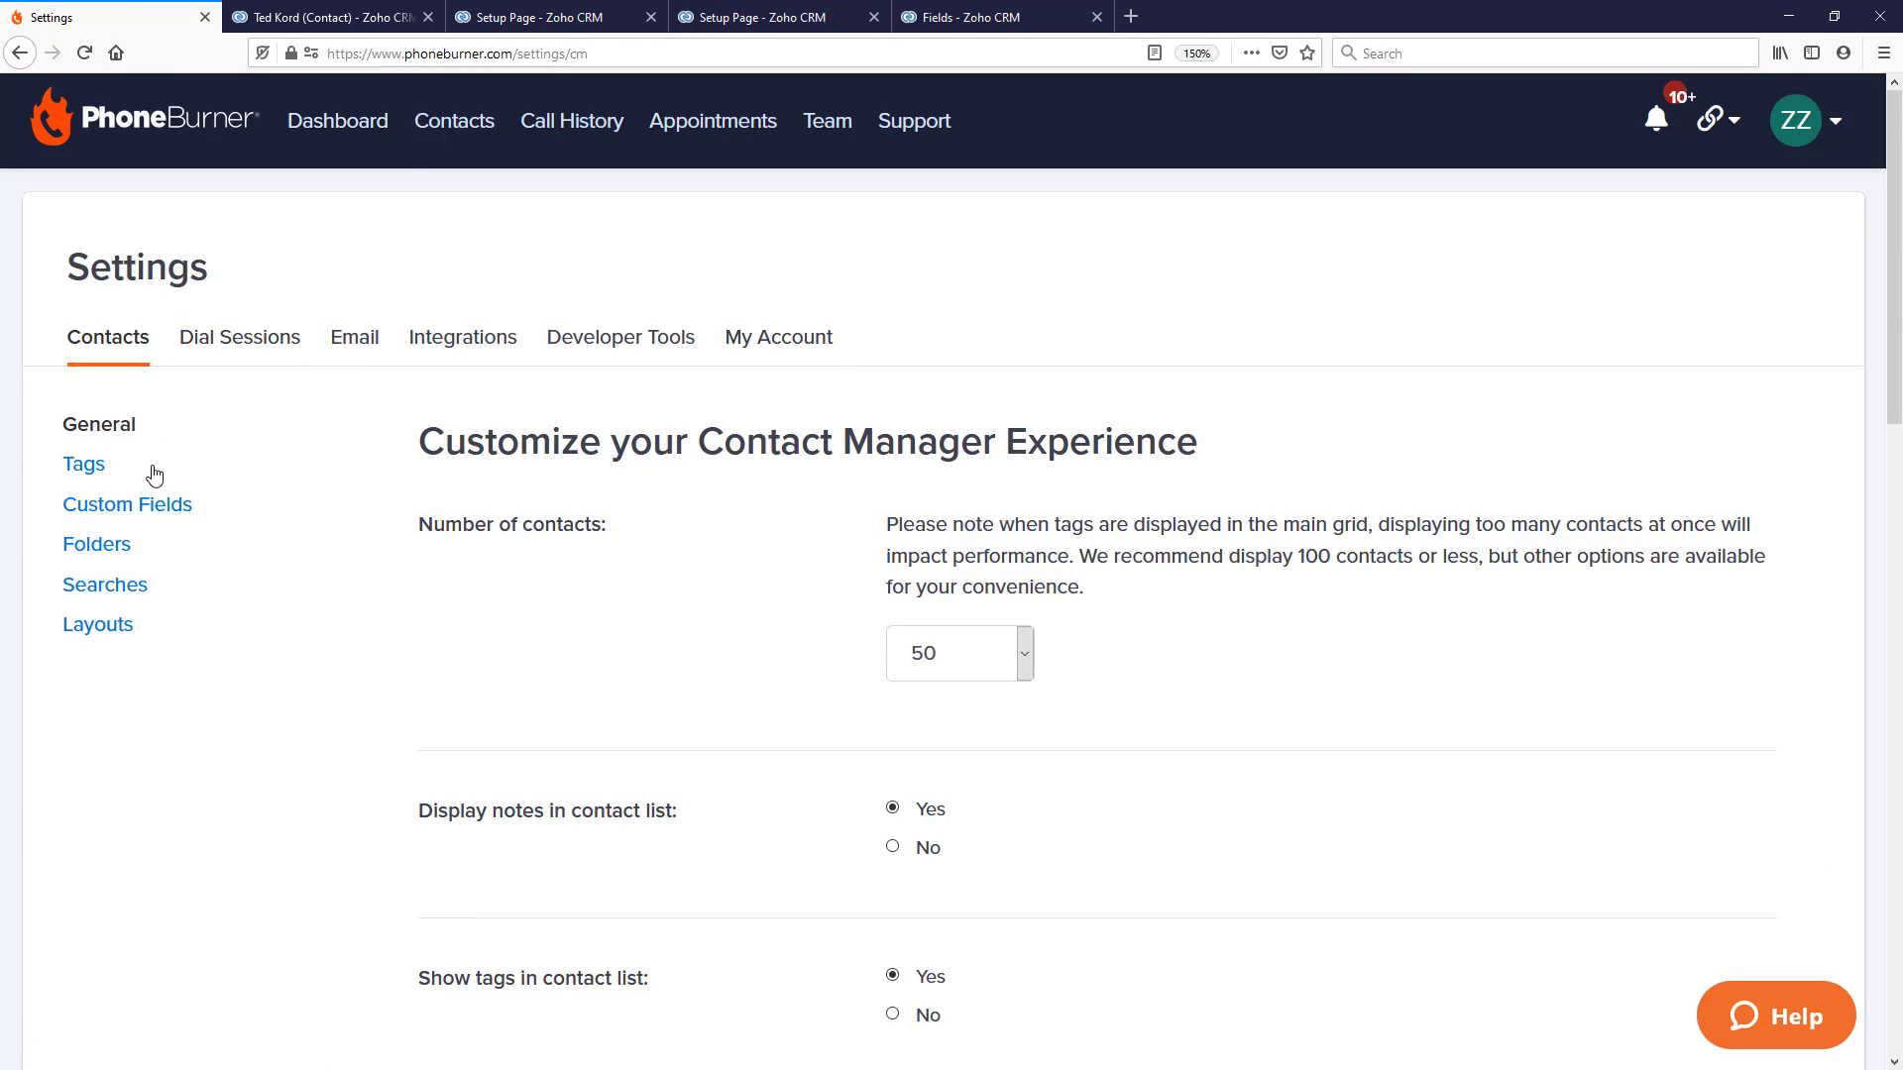
{"action": "left_click", "coordinate": [160, 528]}
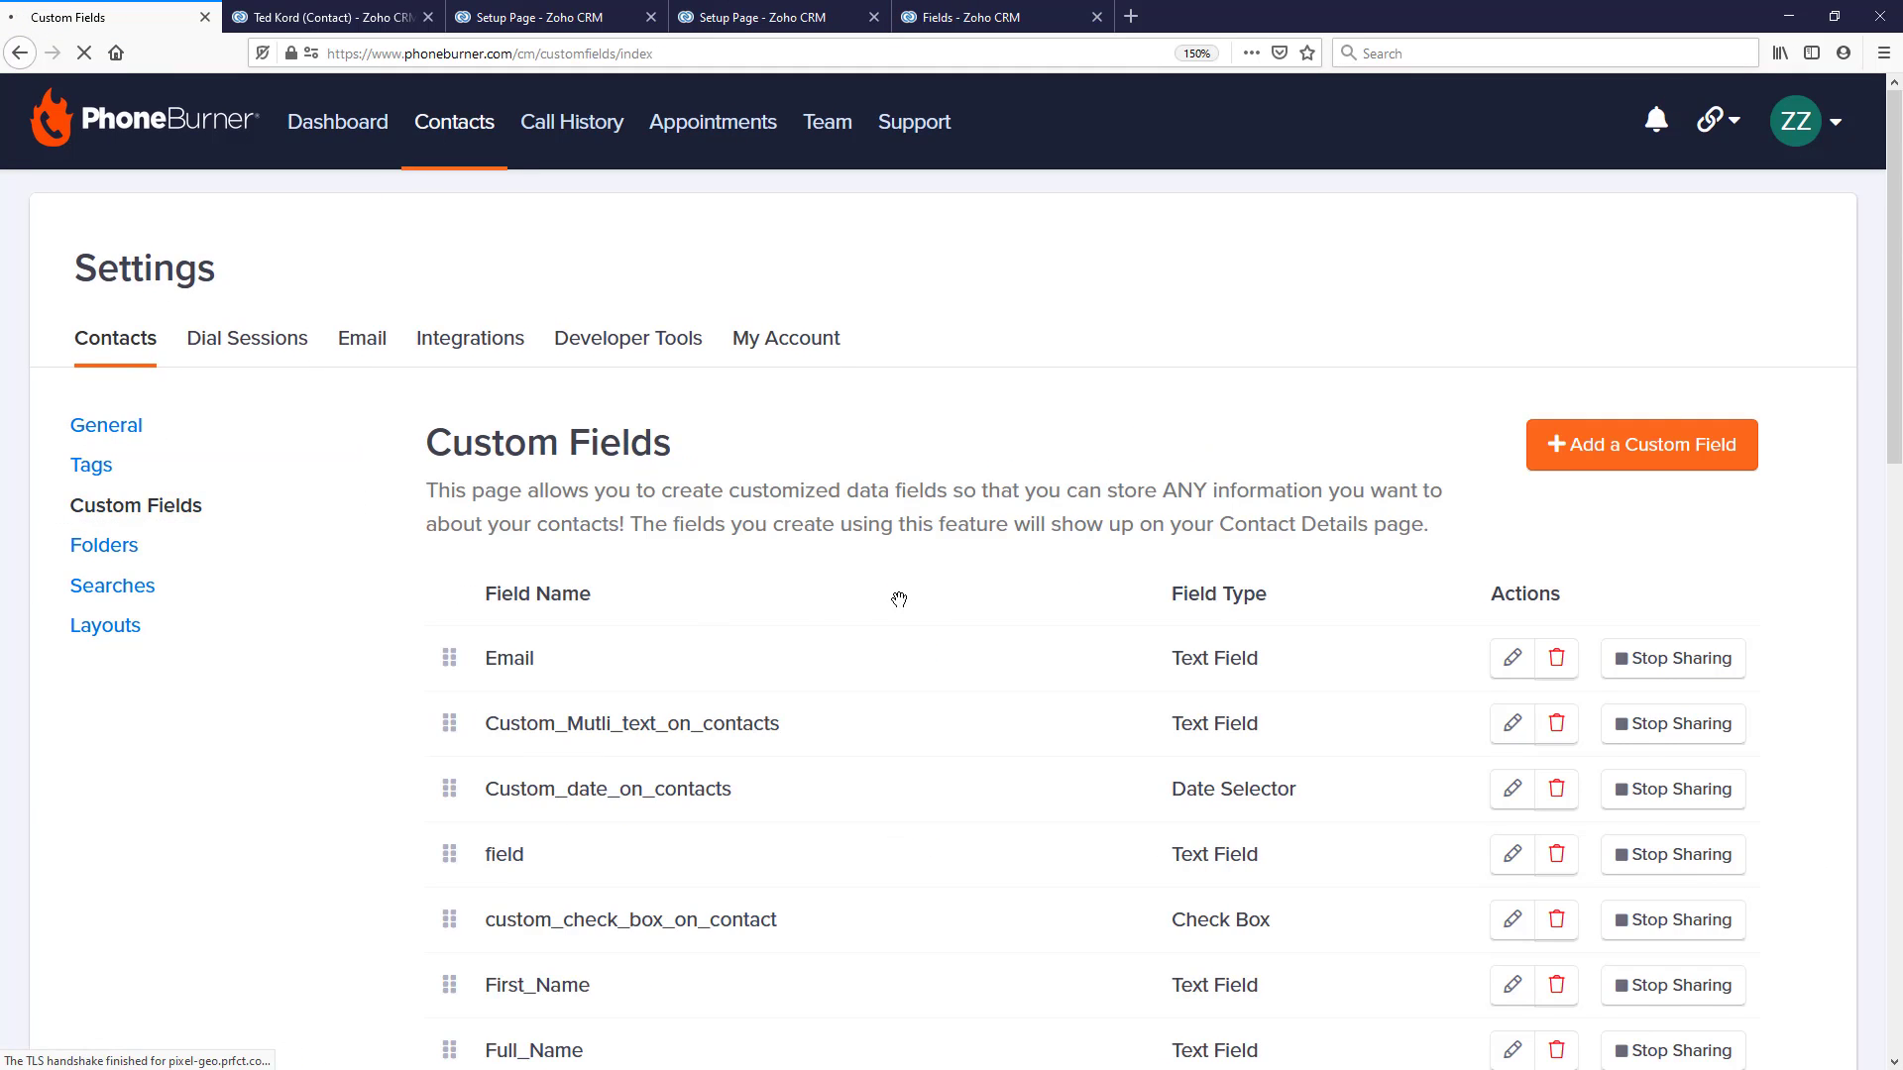
- Review the contact custom fields in PhoneBurner and delete all of them
{"action": "scroll", "coordinate": [985, 637], "scroll_direction": "down", "scroll_amount": 5}
{"action": "scroll", "coordinate": [704, 554], "scroll_direction": "down", "scroll_amount": 3}
{"action": "scroll", "coordinate": [692, 544], "scroll_direction": "up", "scroll_amount": 5}
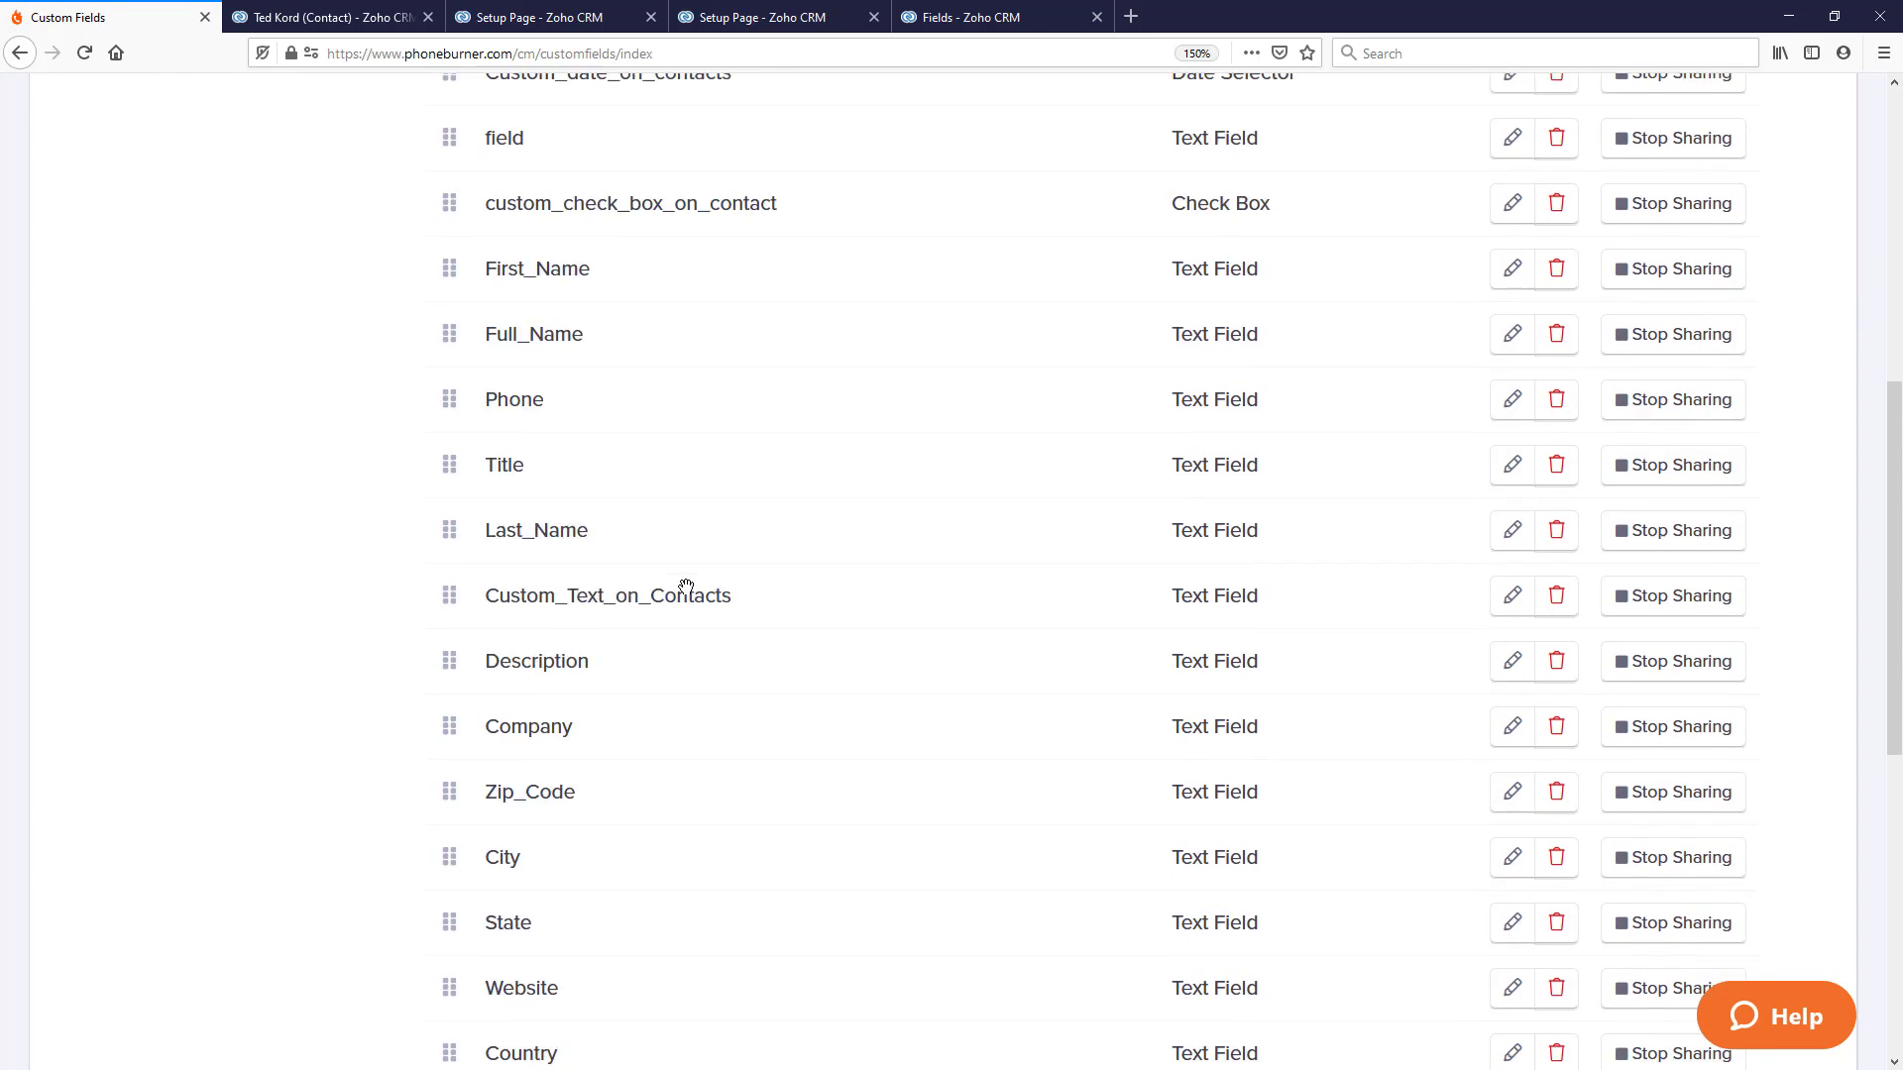
{"action": "left_click_drag", "start_coordinate": [524, 546], "coordinate": [484, 547]}
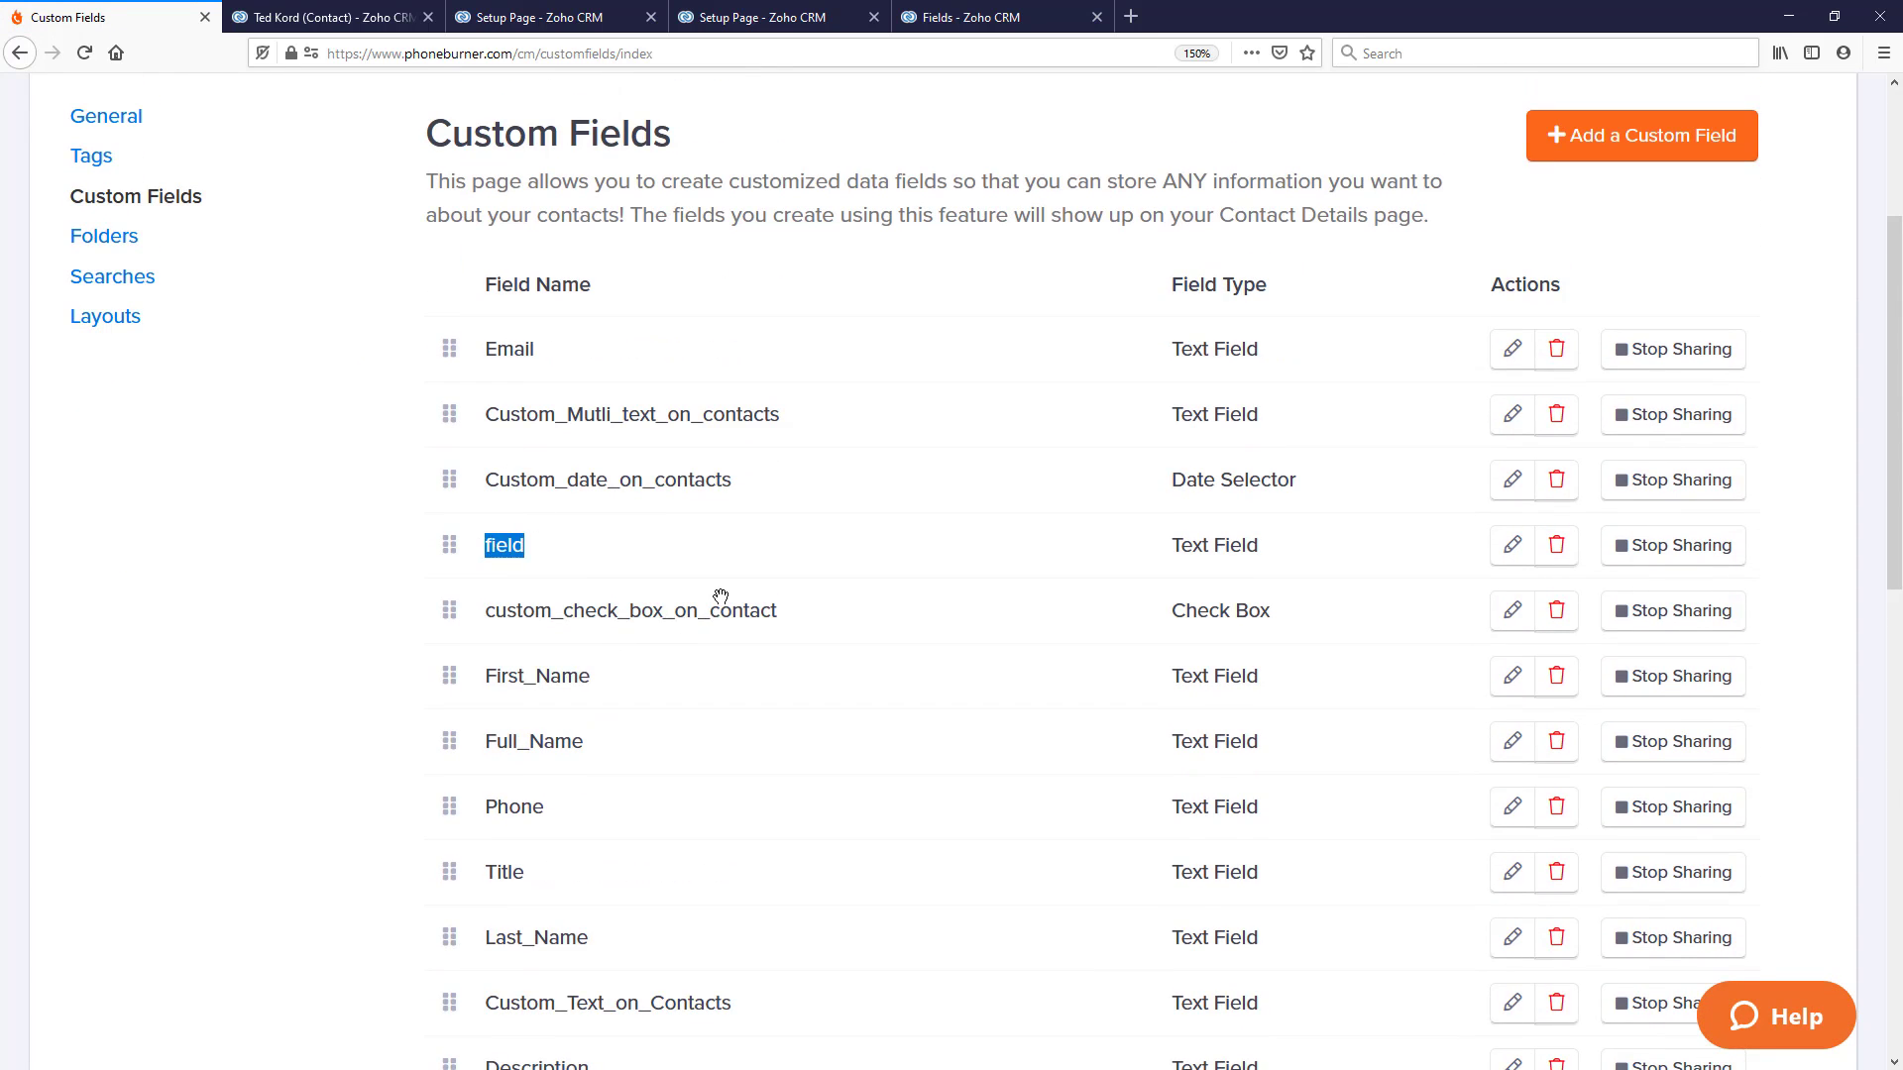
{"action": "left_click", "coordinate": [1559, 345]}
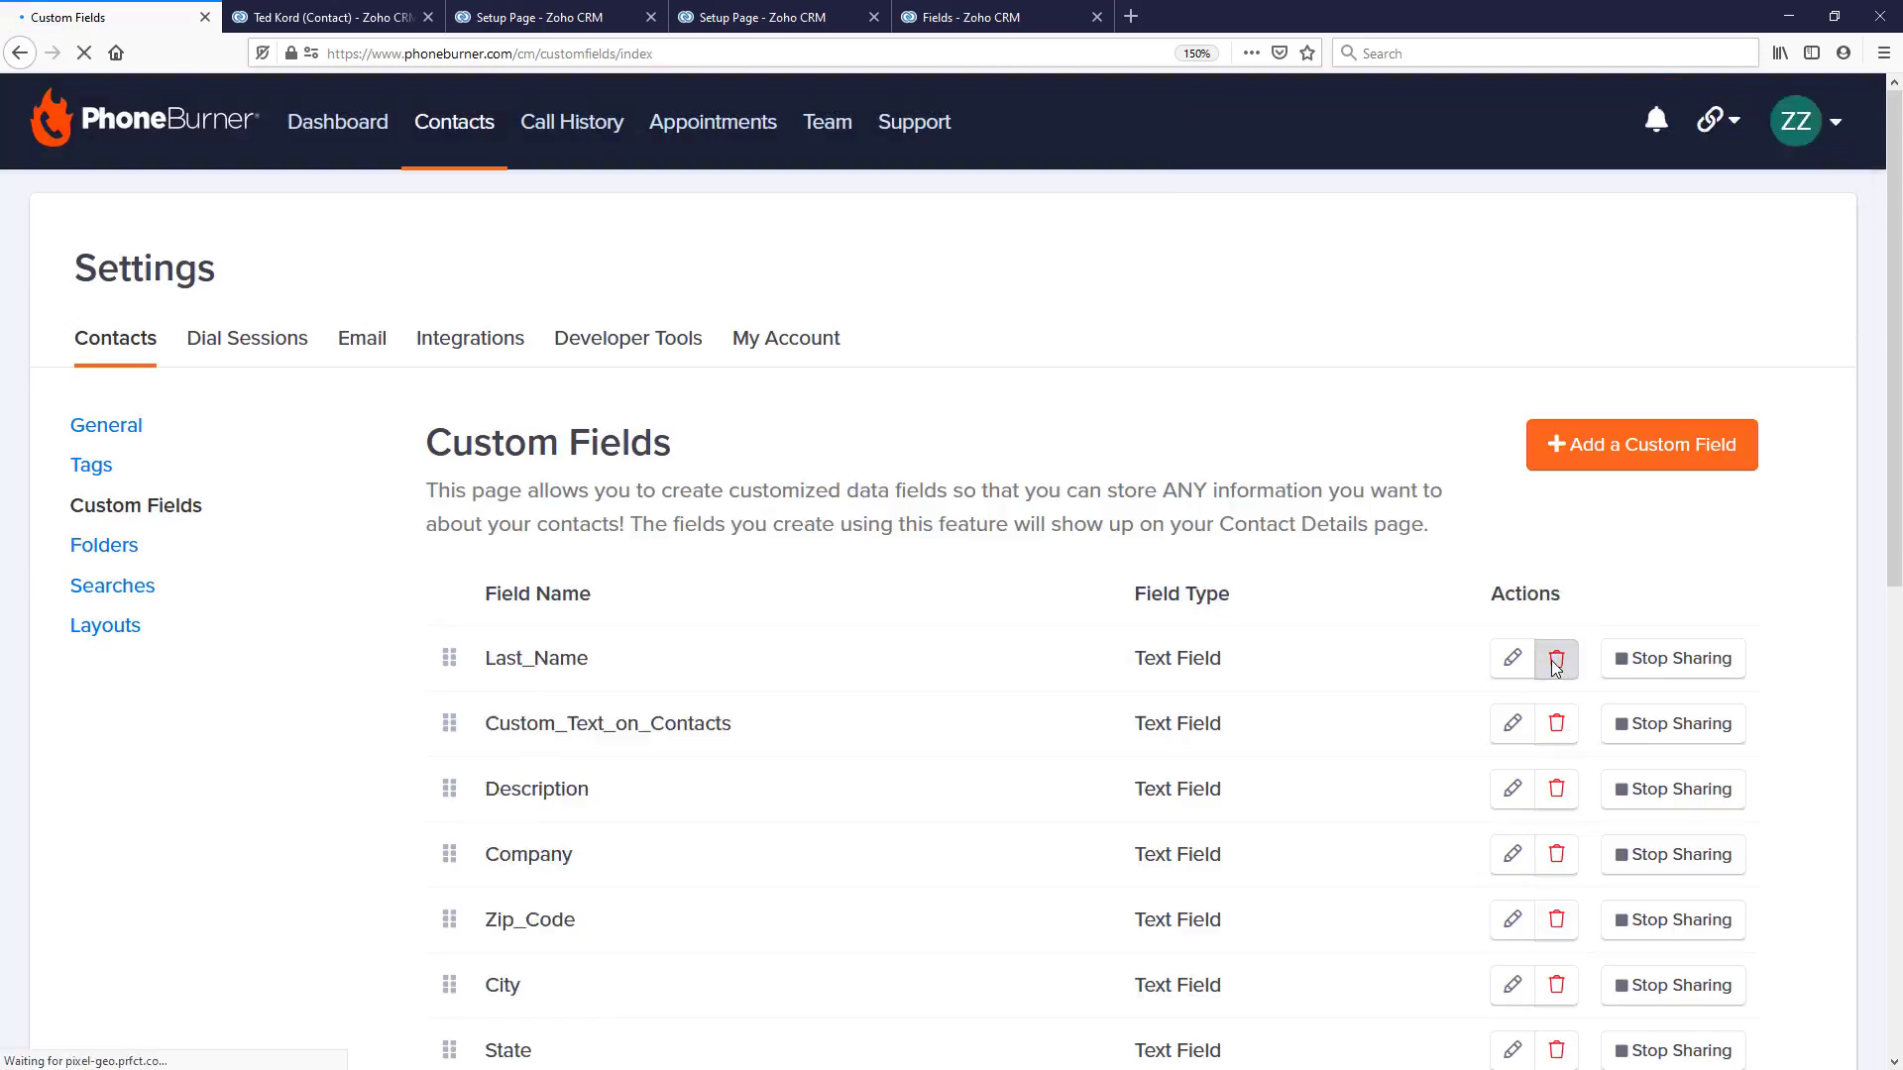
{"action": "left_click", "coordinate": [1555, 661]}
{"action": "key", "text": "Return"}
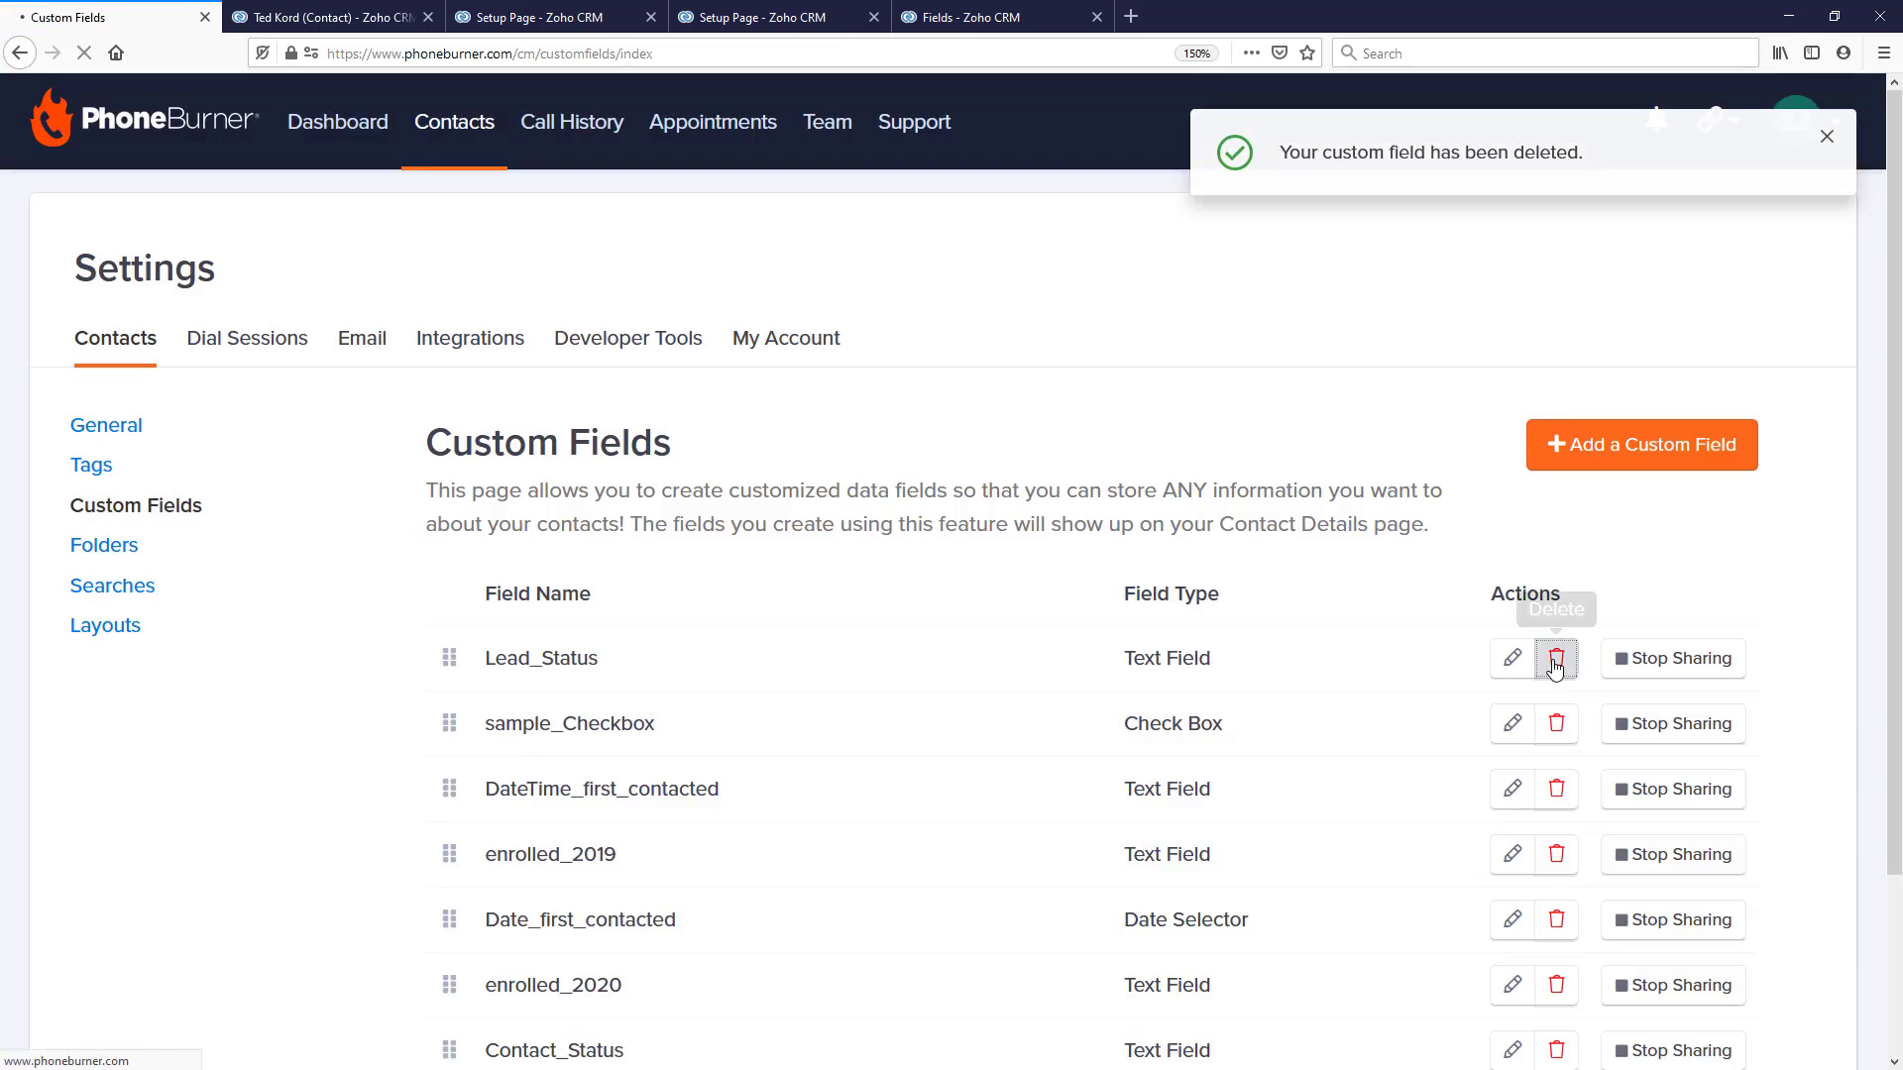
{"action": "left_click", "coordinate": [1555, 661]}
{"action": "key", "text": "Return"}
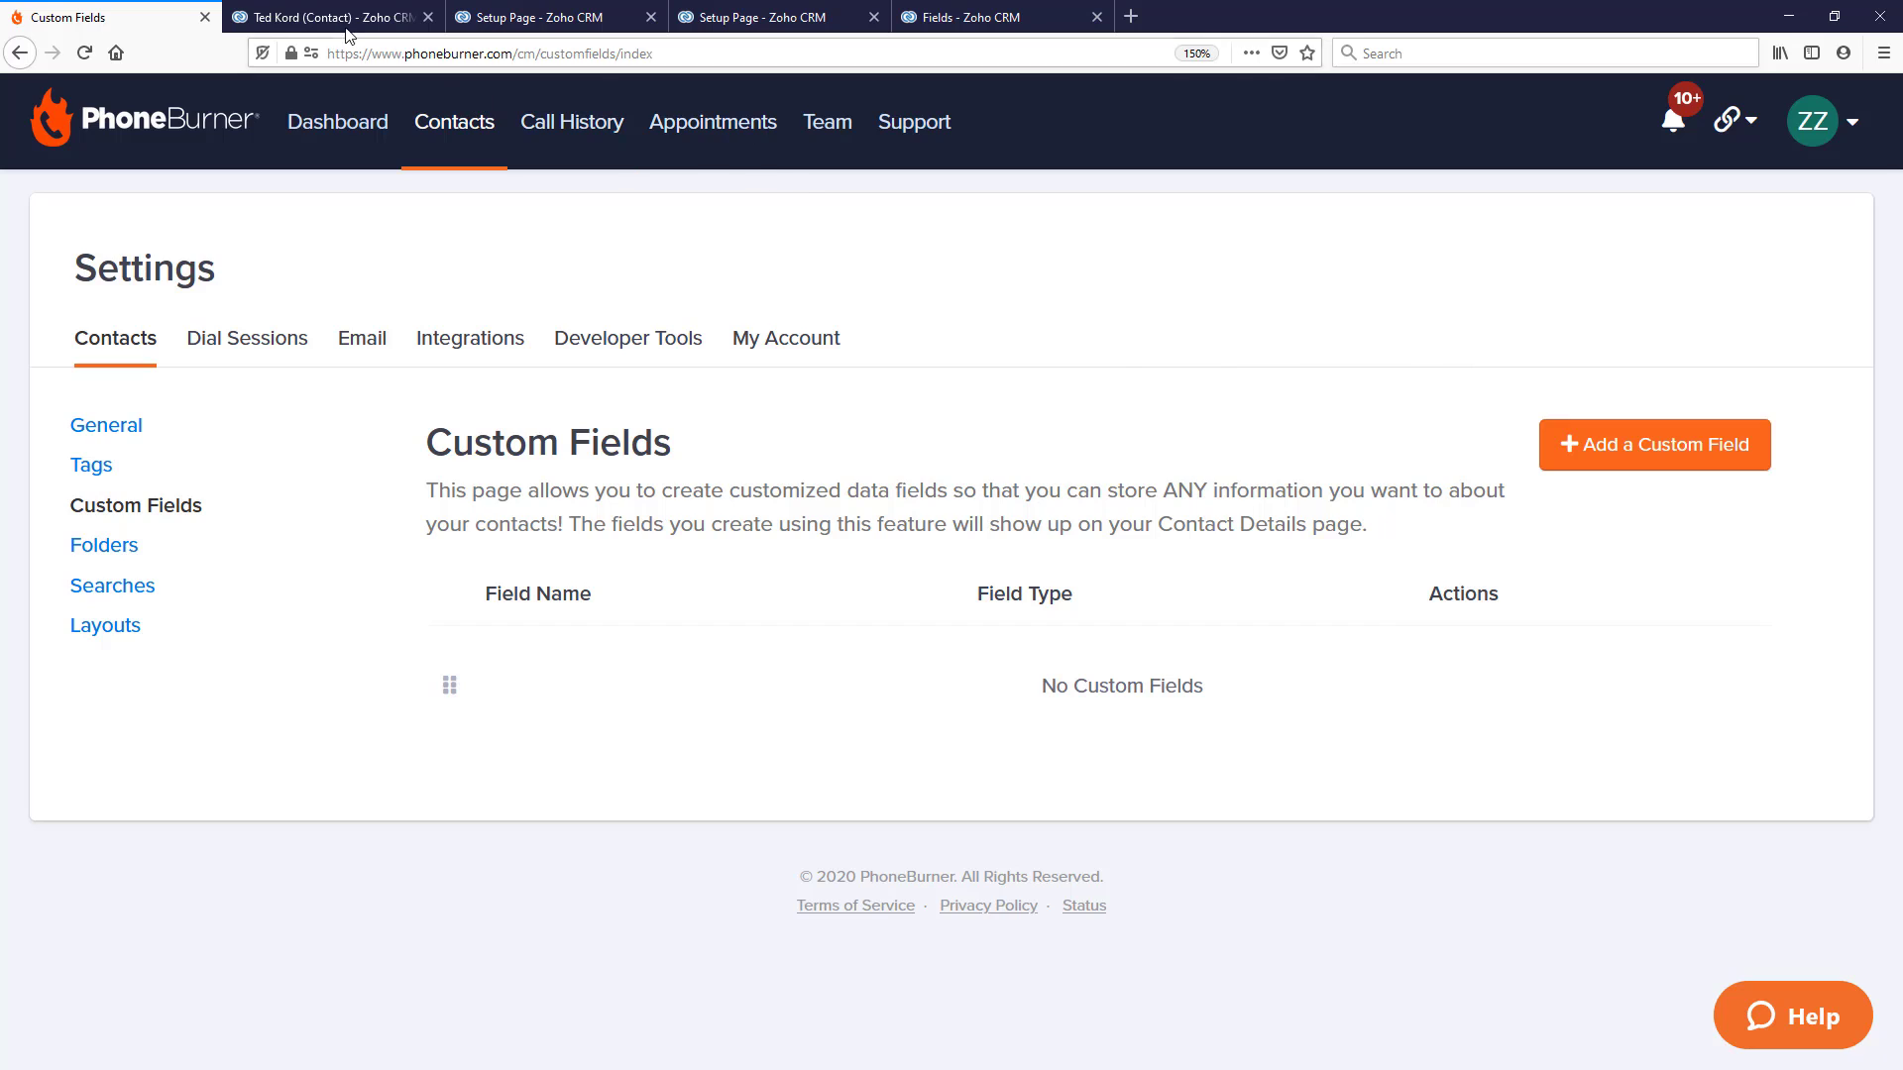
- Switch to Zoho CRM, return from the contact's record to the Contacts list, and select only the Blue account's contact
{"action": "left_click", "coordinate": [336, 27]}
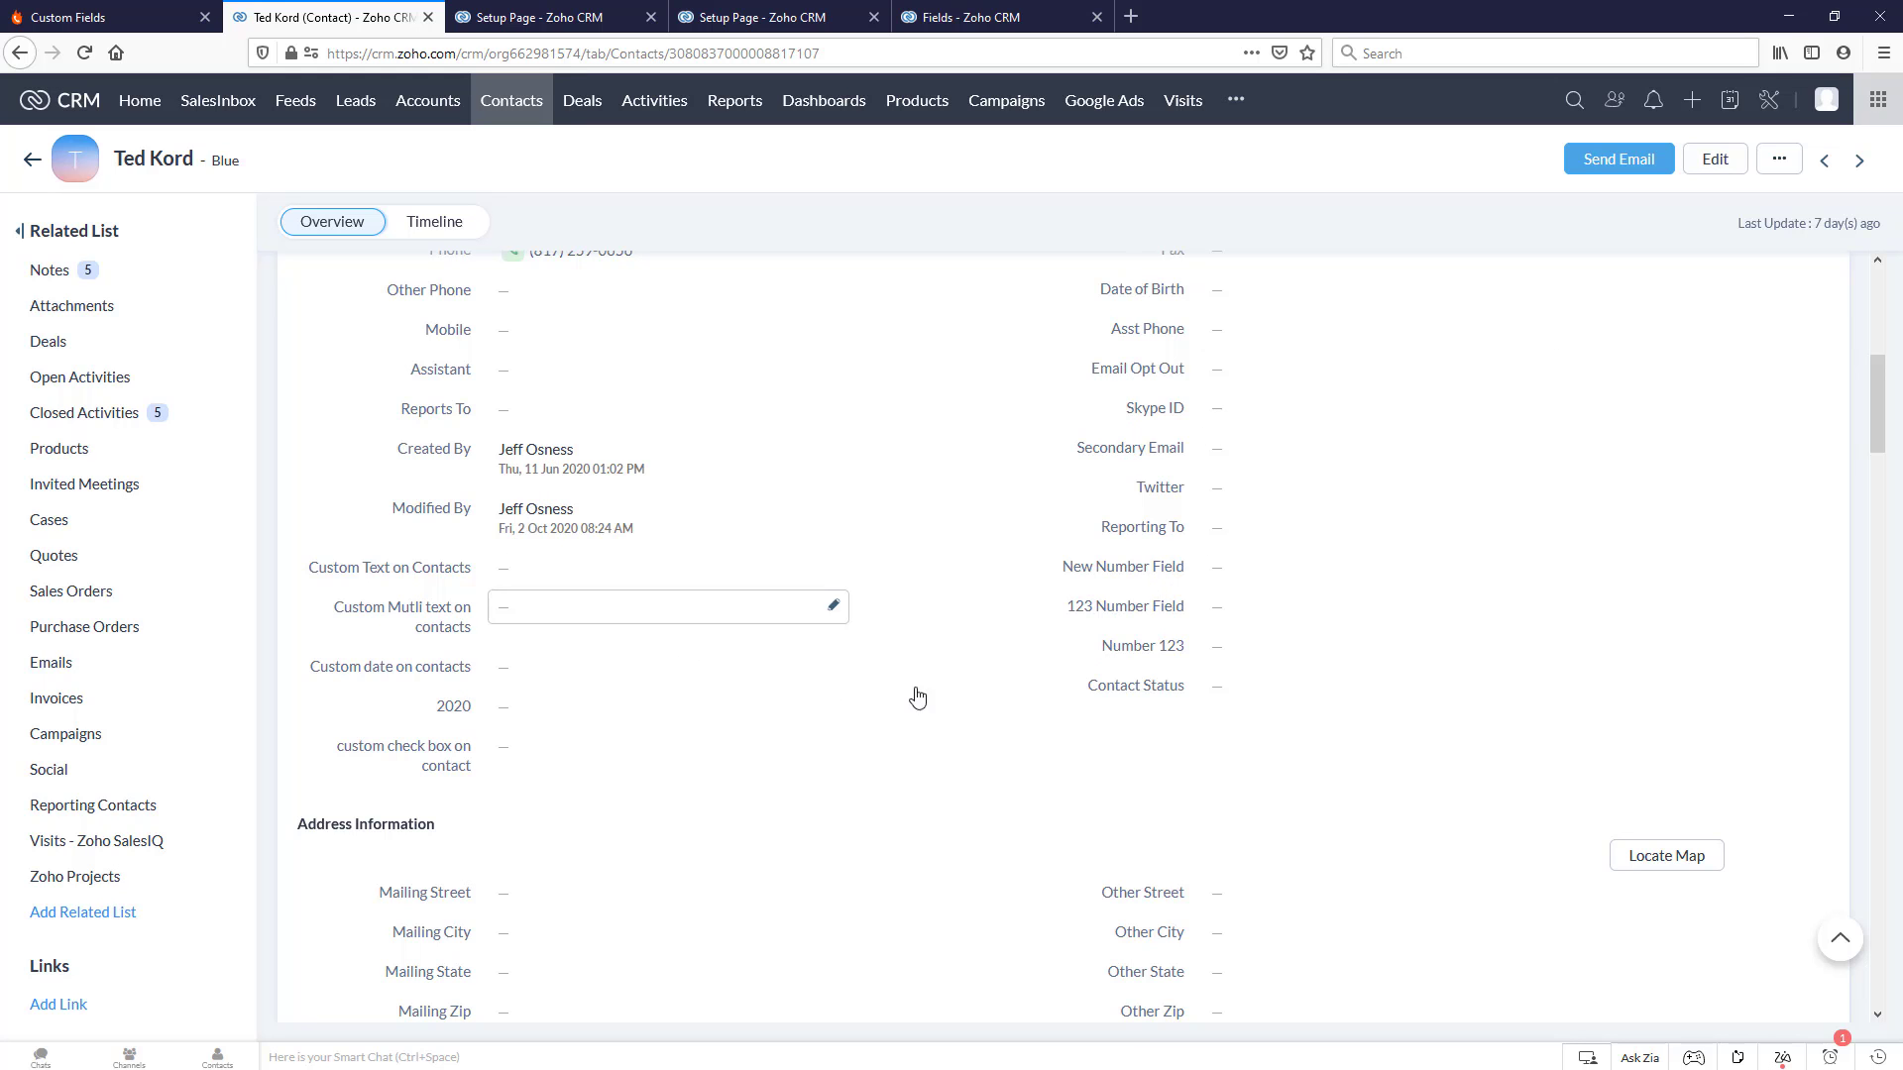
{"action": "scroll", "coordinate": [1140, 684], "scroll_direction": "up", "scroll_amount": 2}
{"action": "scroll", "coordinate": [1139, 682], "scroll_direction": "up", "scroll_amount": 2}
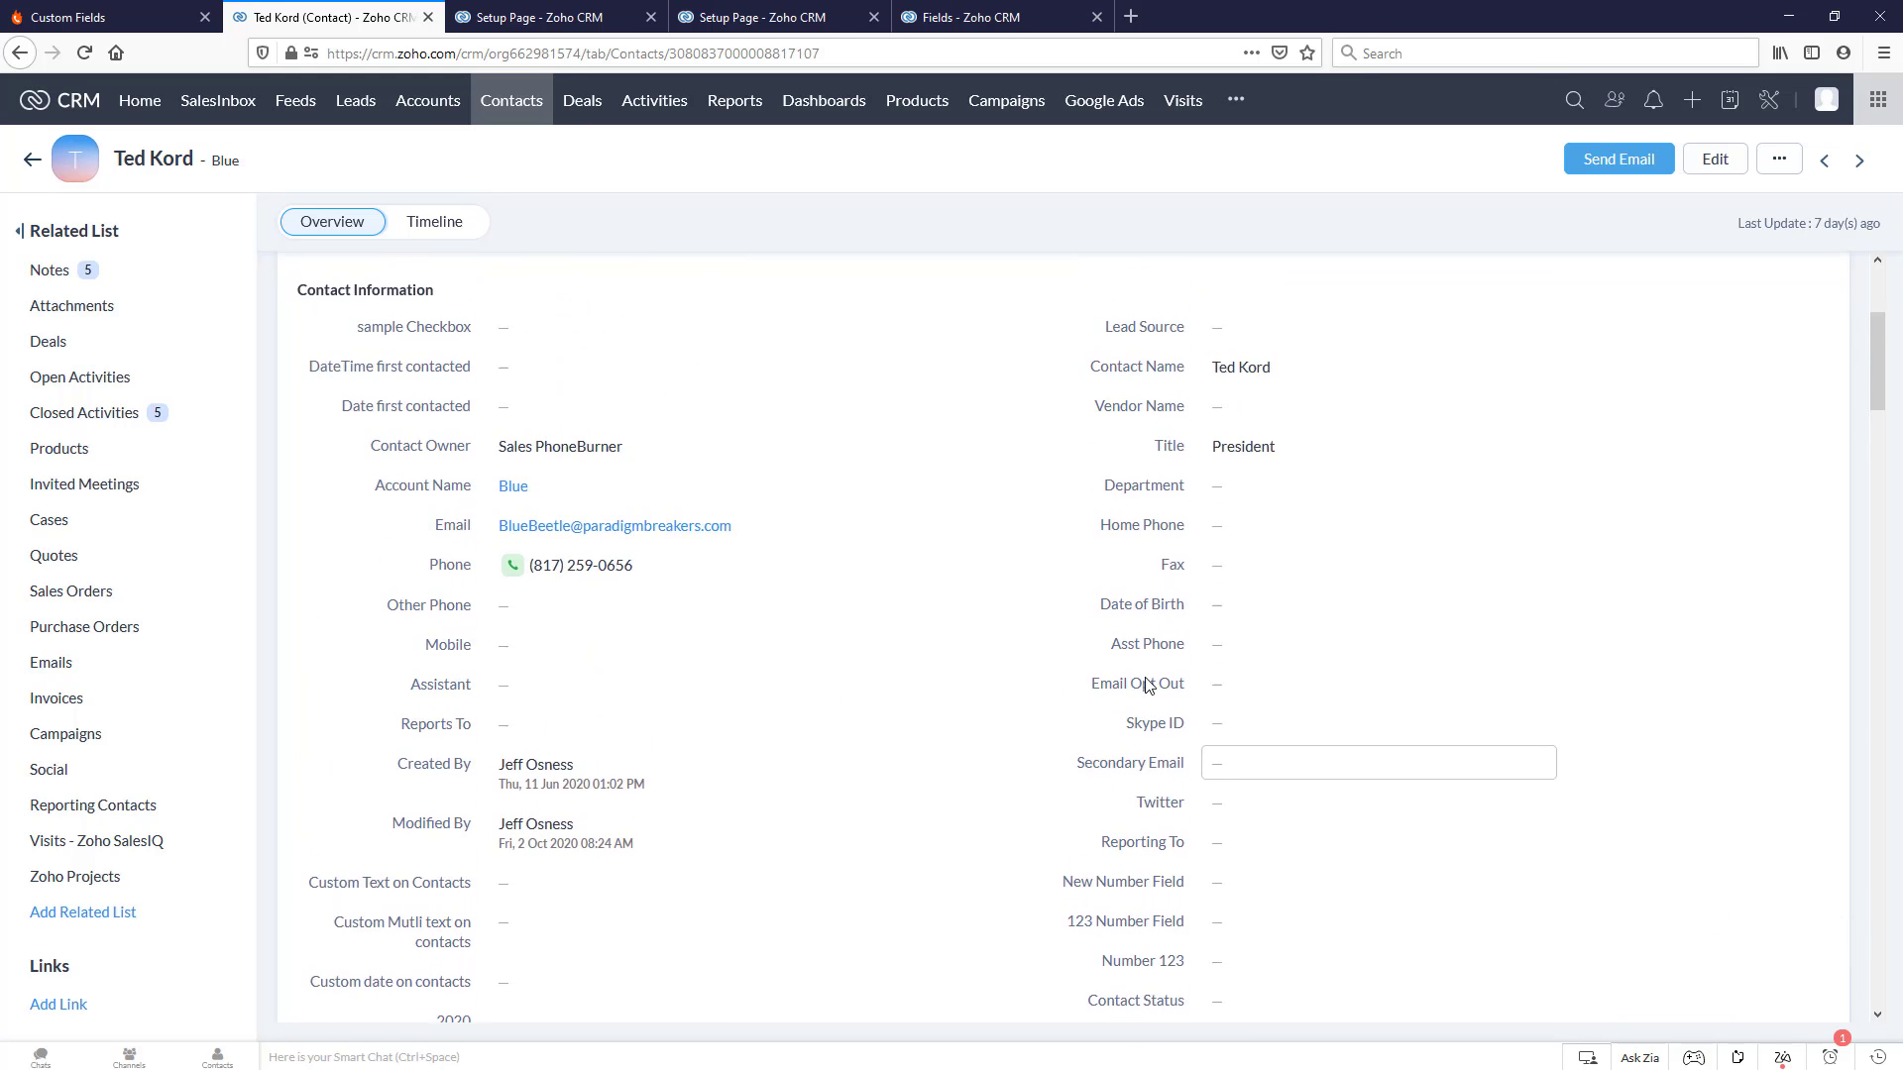
{"action": "scroll", "coordinate": [1148, 680], "scroll_direction": "down", "scroll_amount": 4}
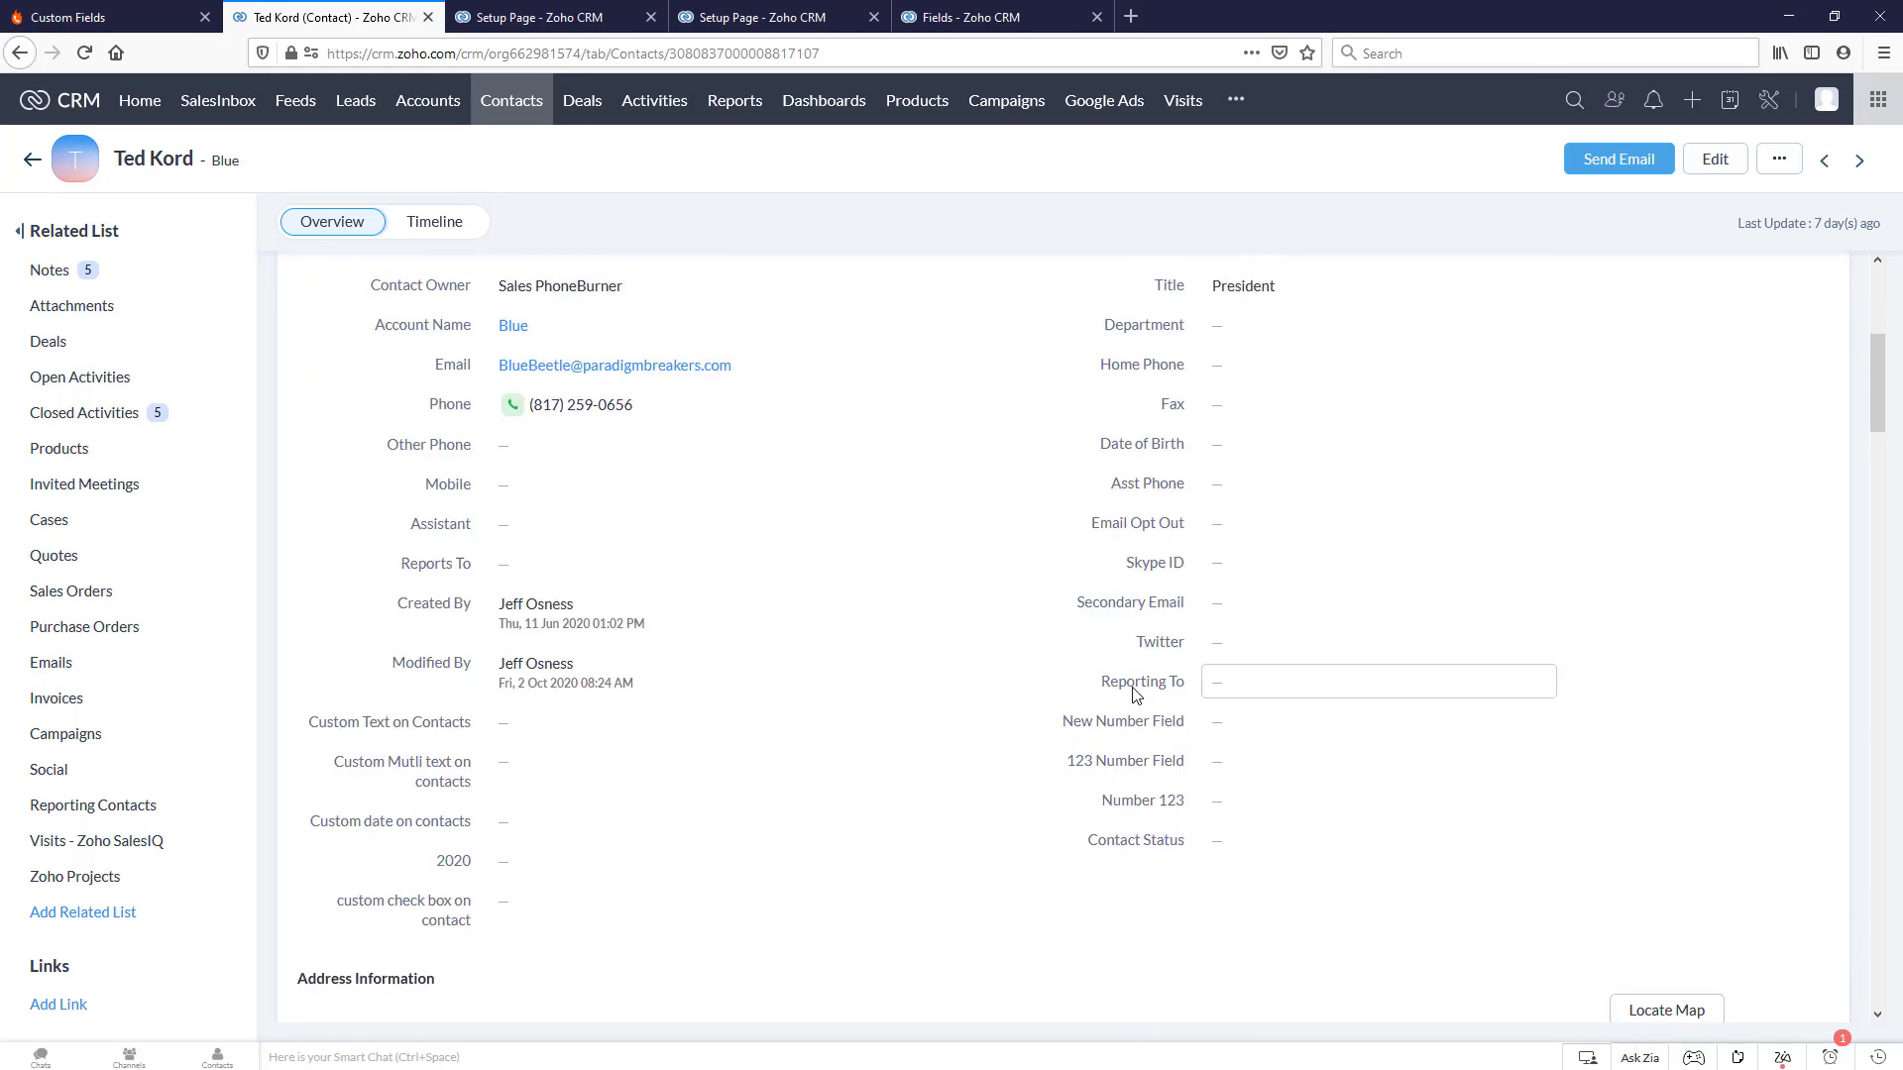
{"action": "left_click", "coordinate": [32, 160]}
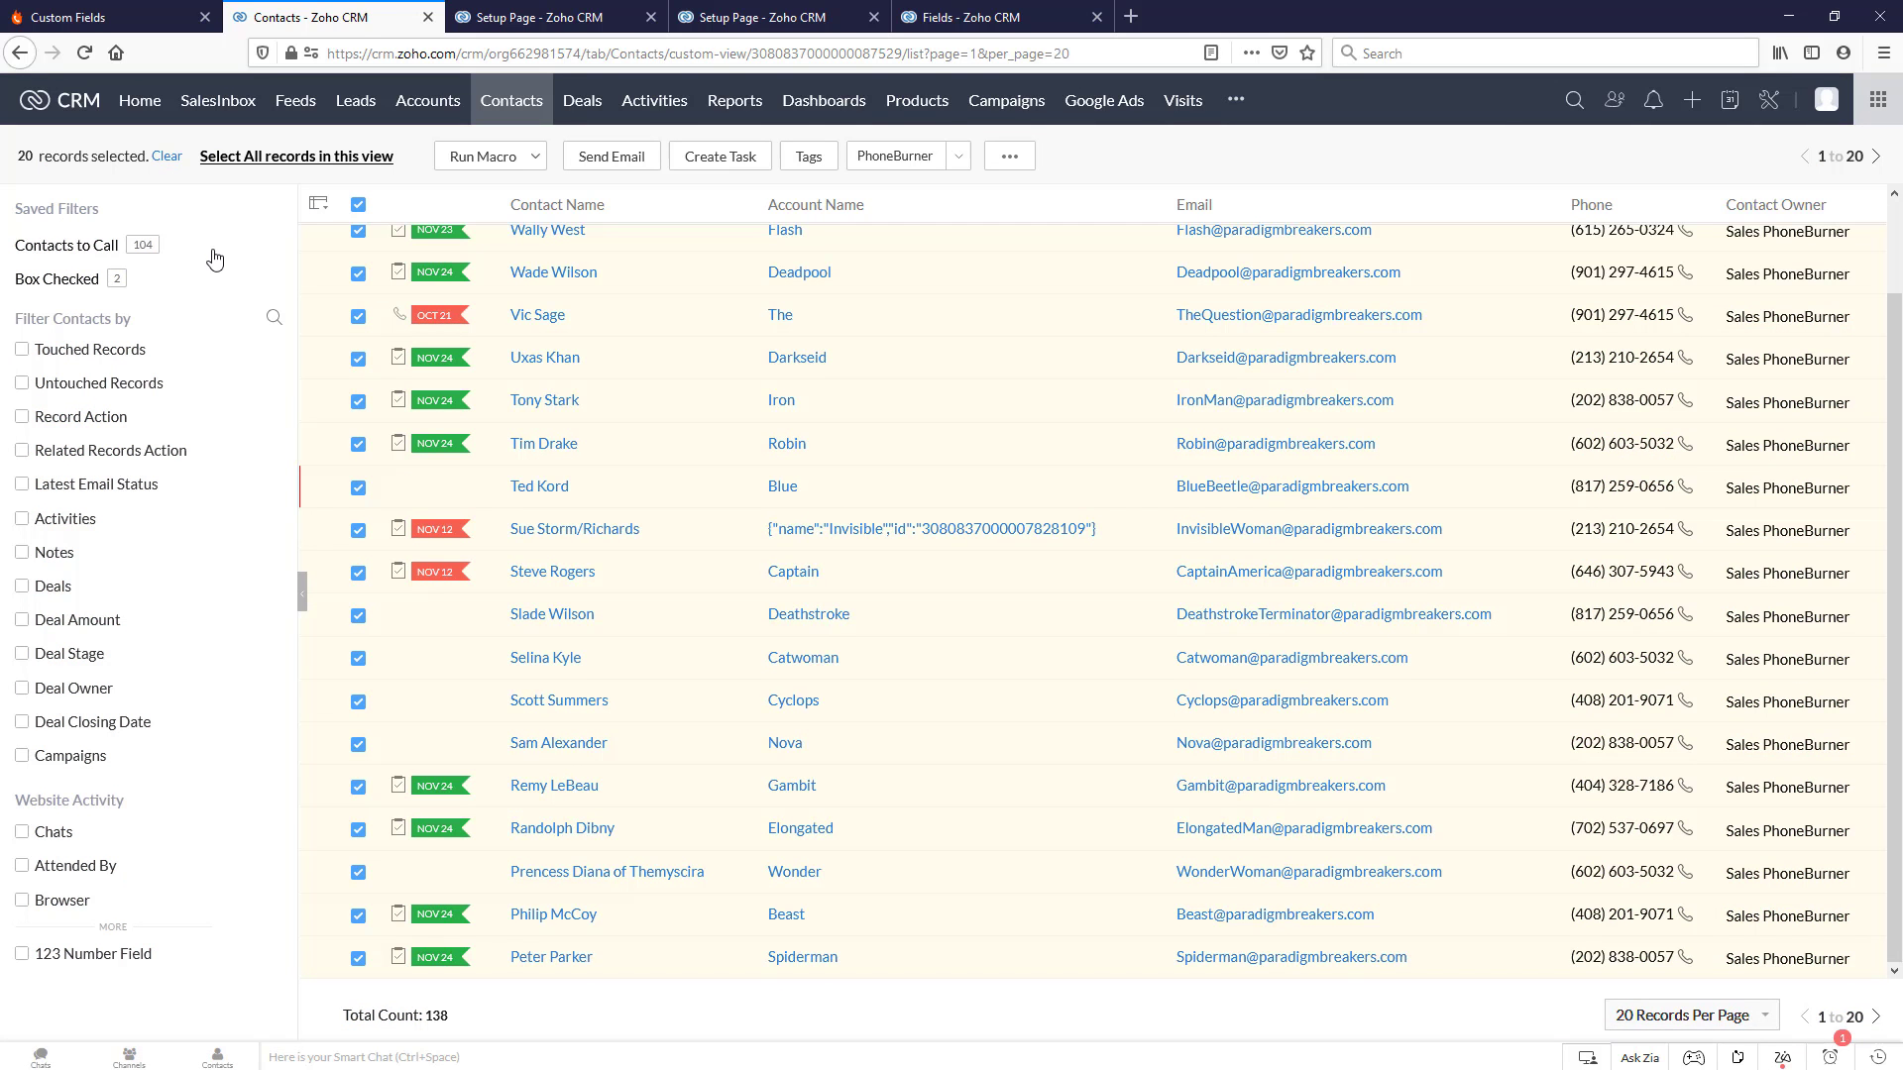
{"action": "left_click", "coordinate": [358, 205]}
{"action": "left_click", "coordinate": [357, 494]}
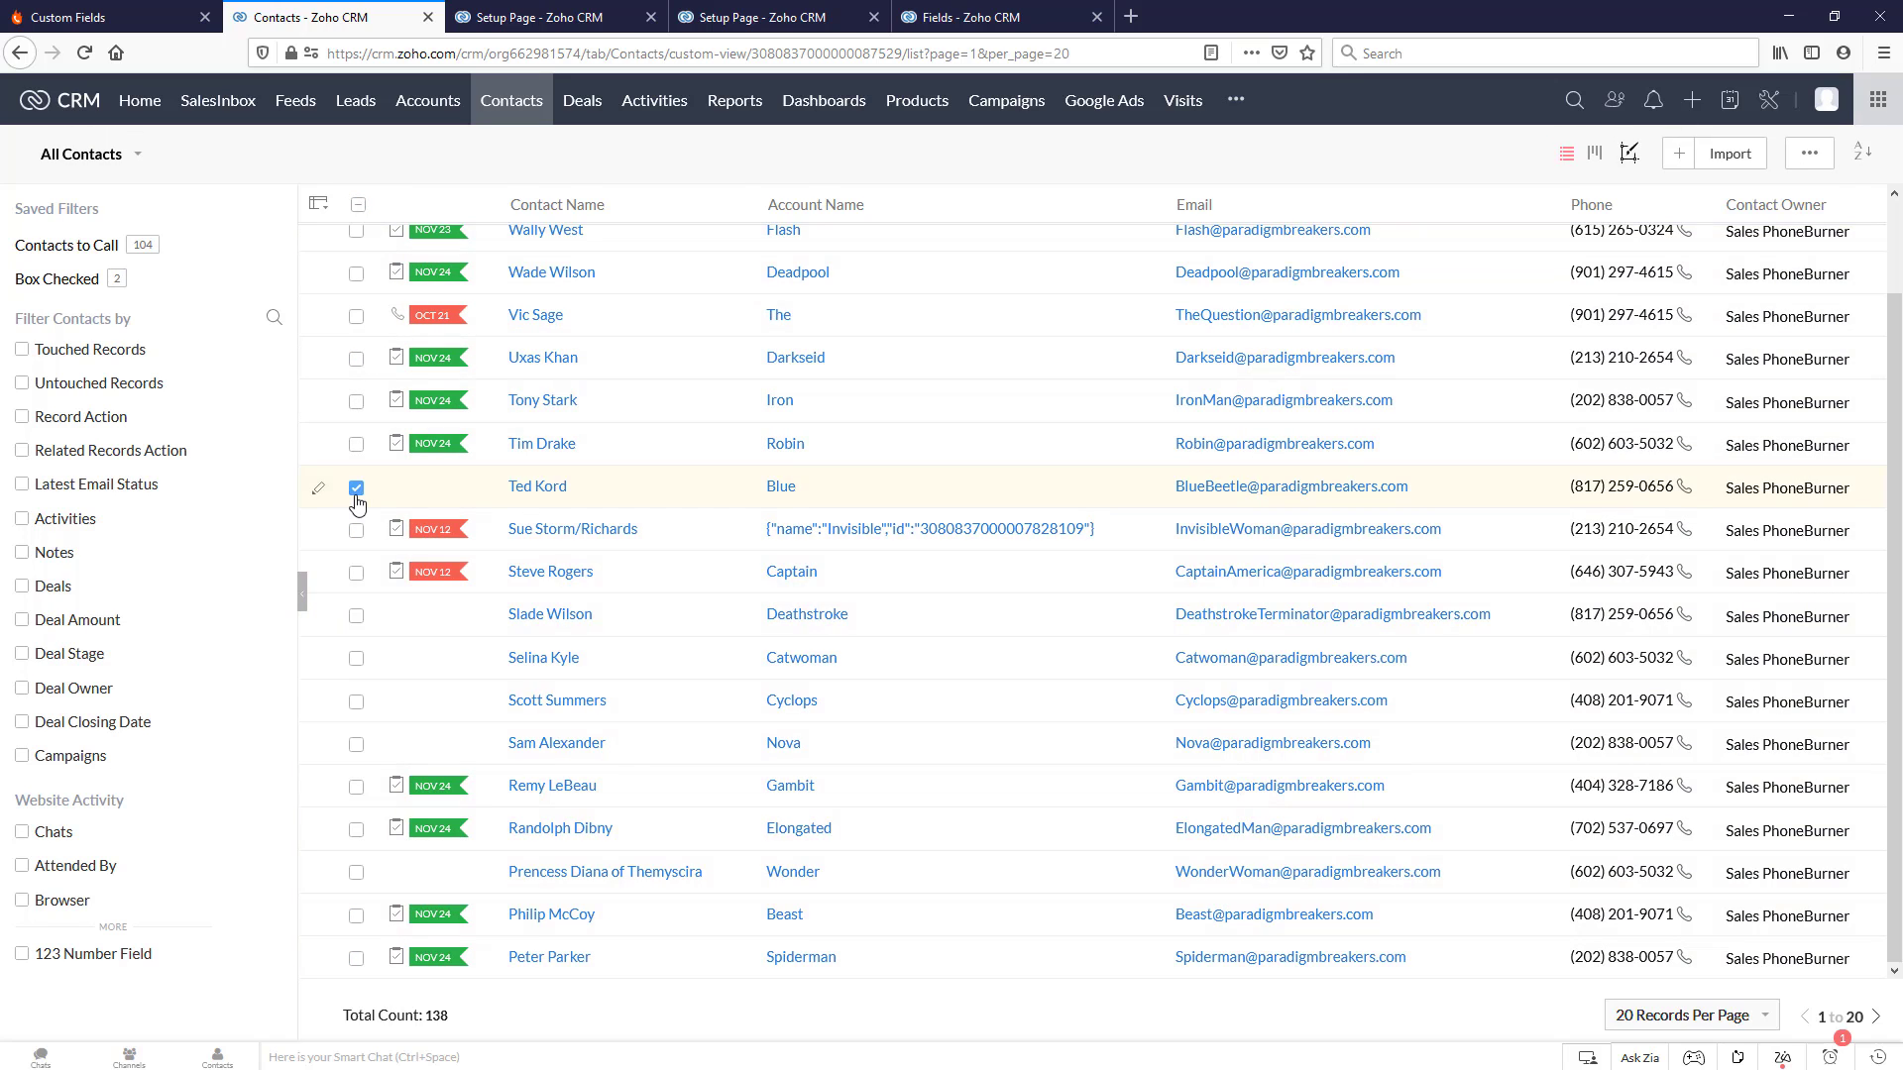
- Launch a PhoneBurner dial session for the selected contact with the preset settings and connect to it by phone
{"action": "left_click", "coordinate": [650, 165]}
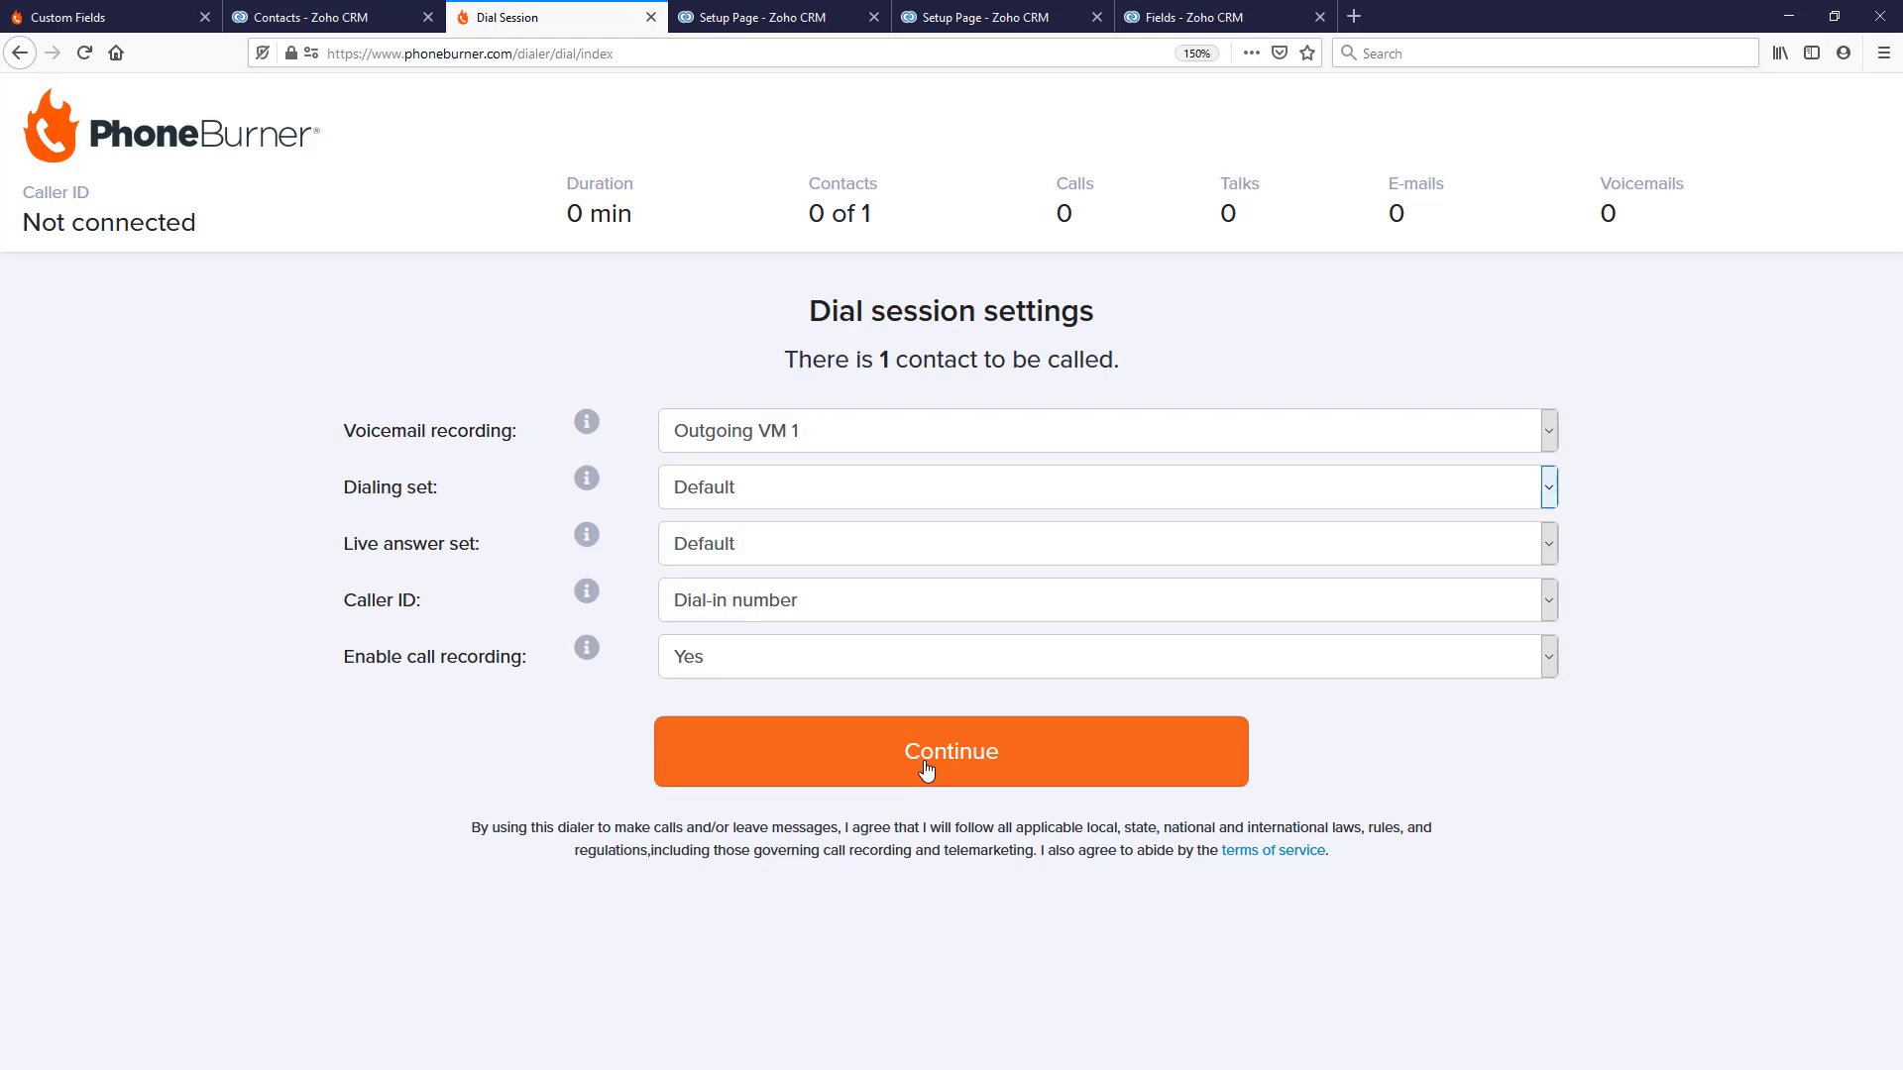
{"action": "left_click", "coordinate": [924, 769]}
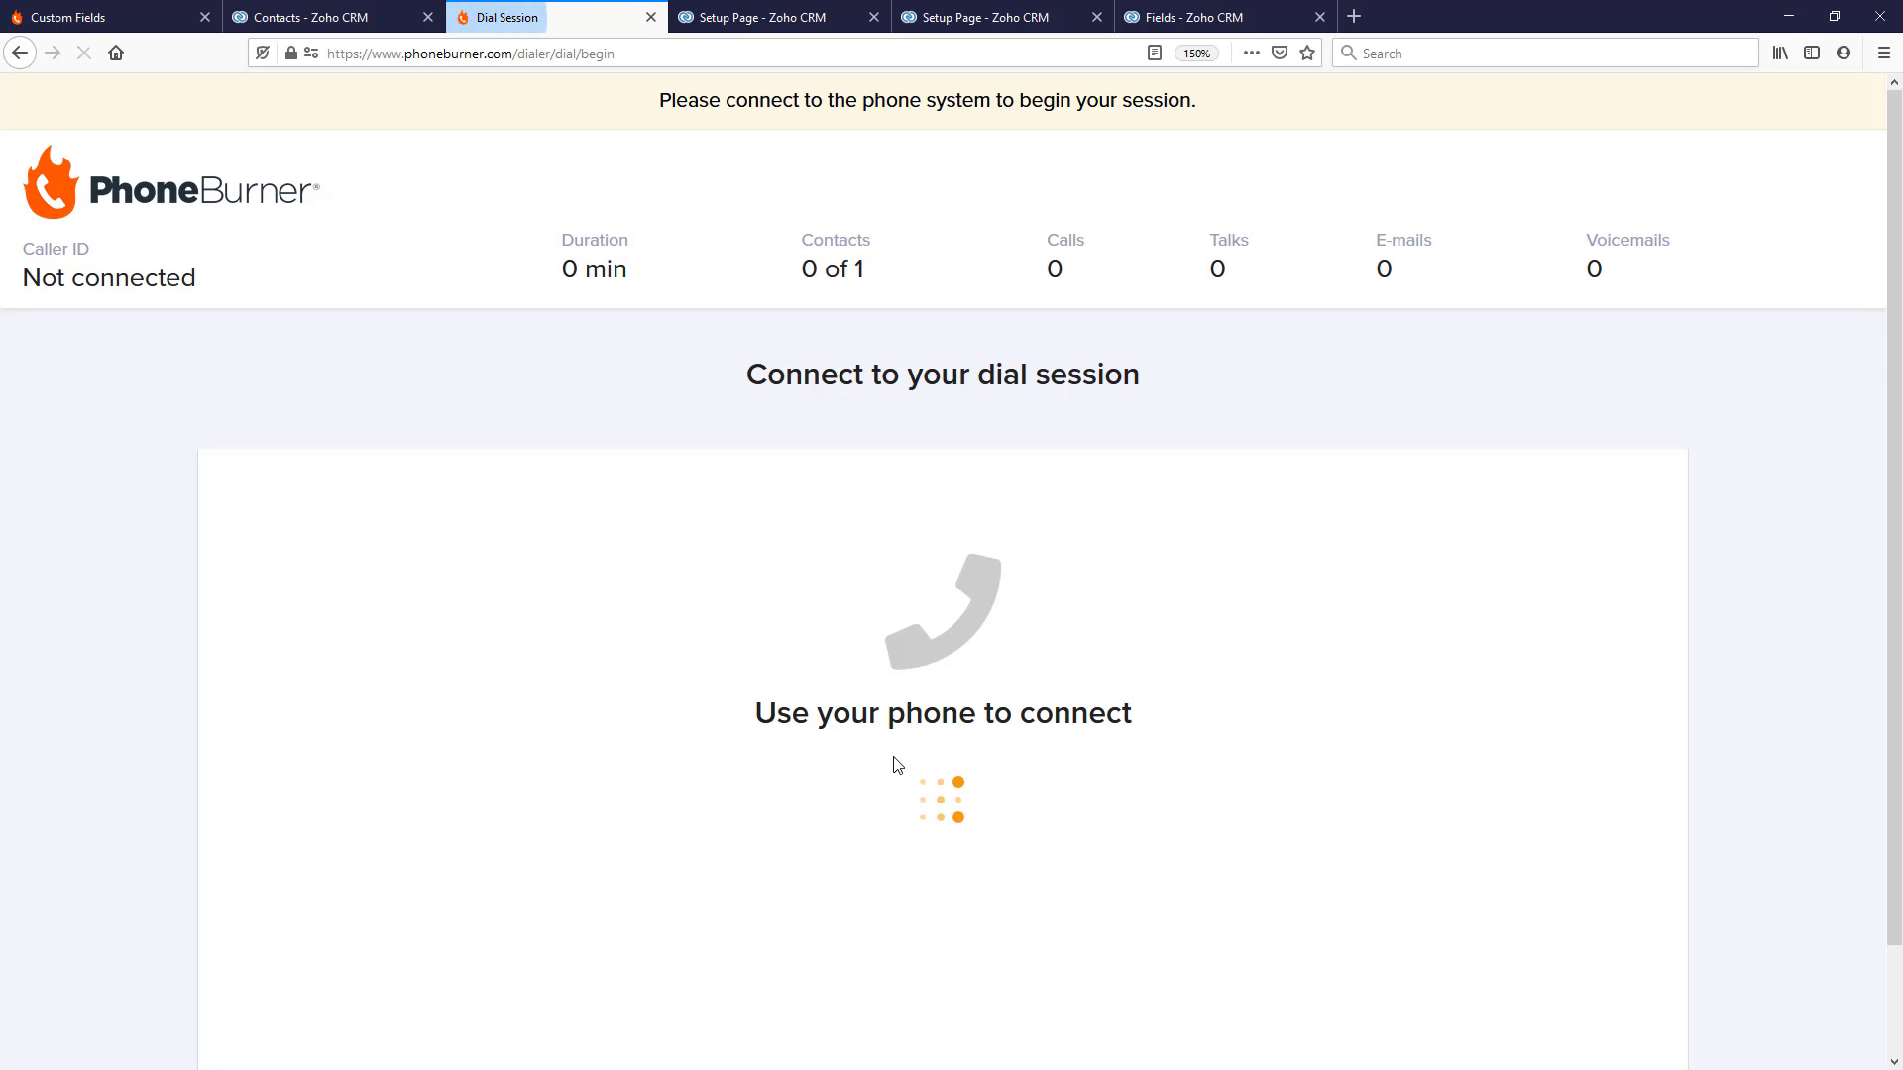
{"action": "left_click_drag", "start_coordinate": [1076, 799], "coordinate": [815, 766]}
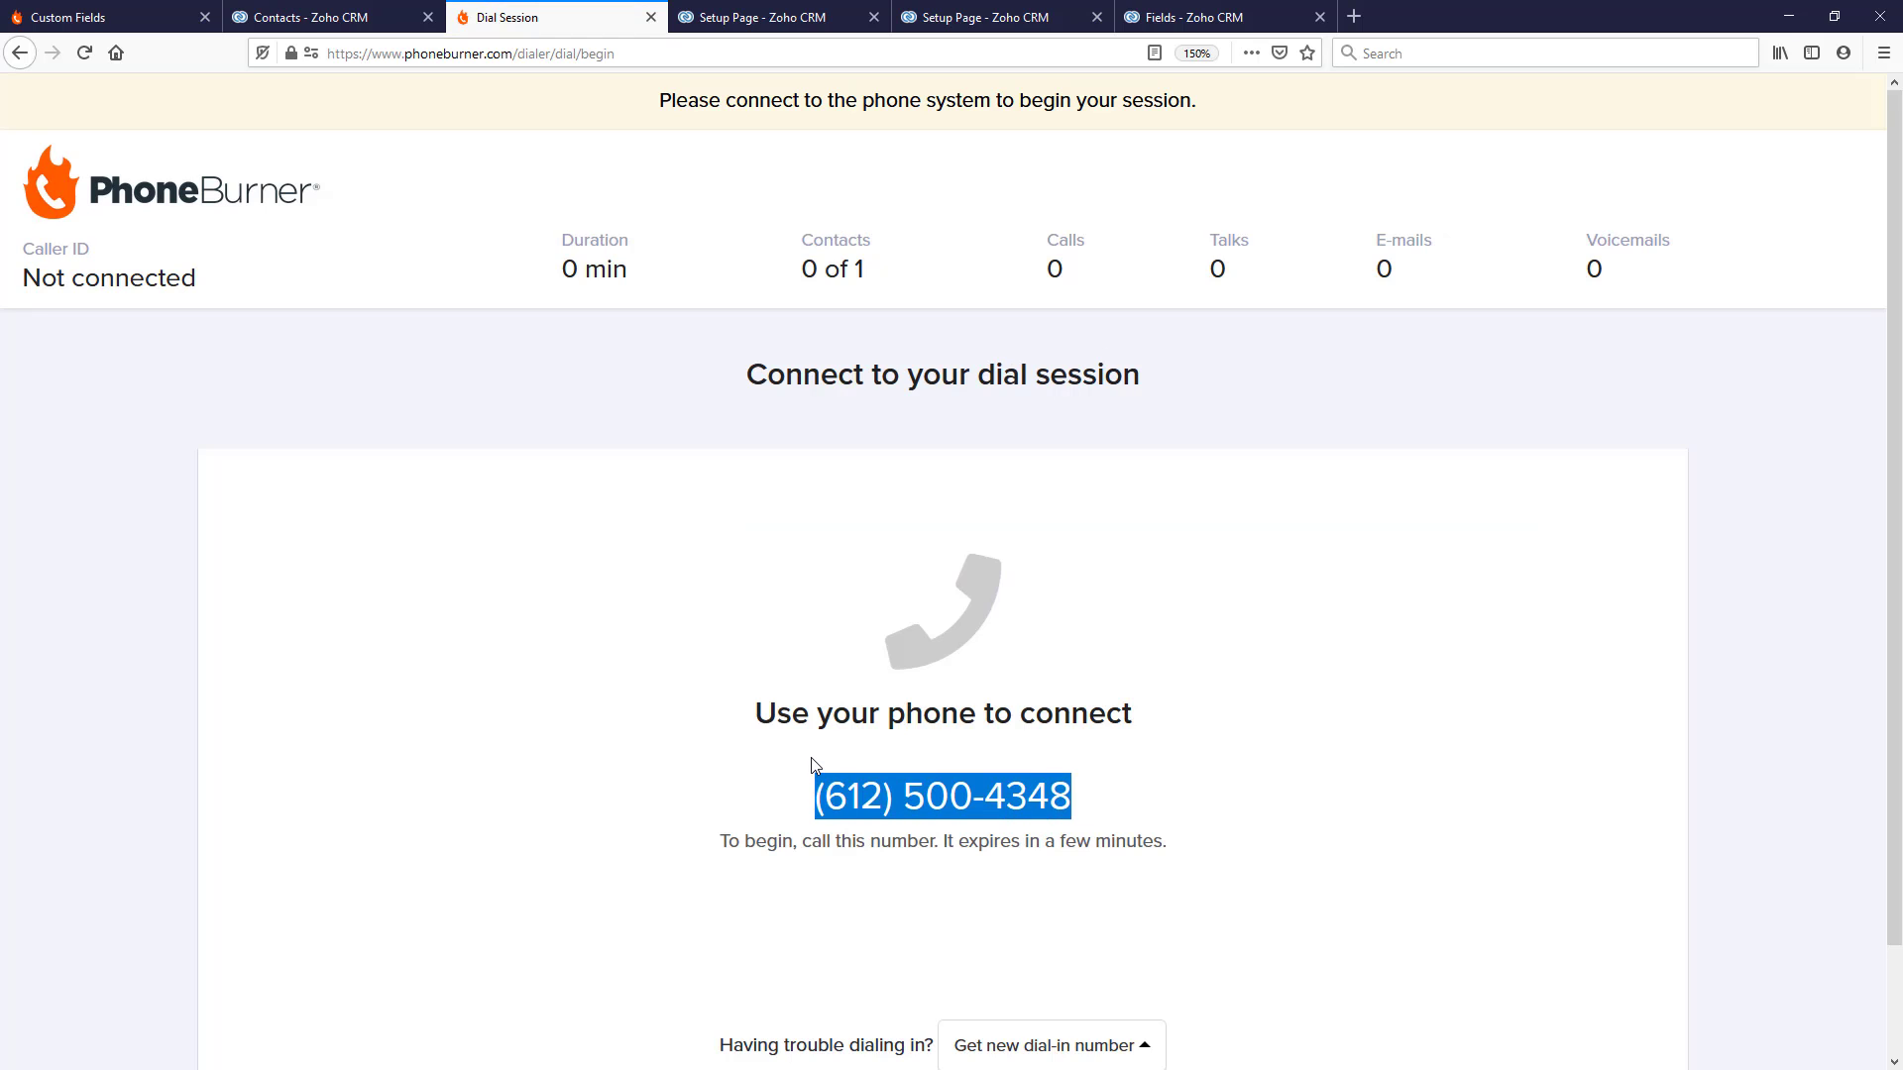
{"action": "left_click", "coordinate": [1131, 790]}
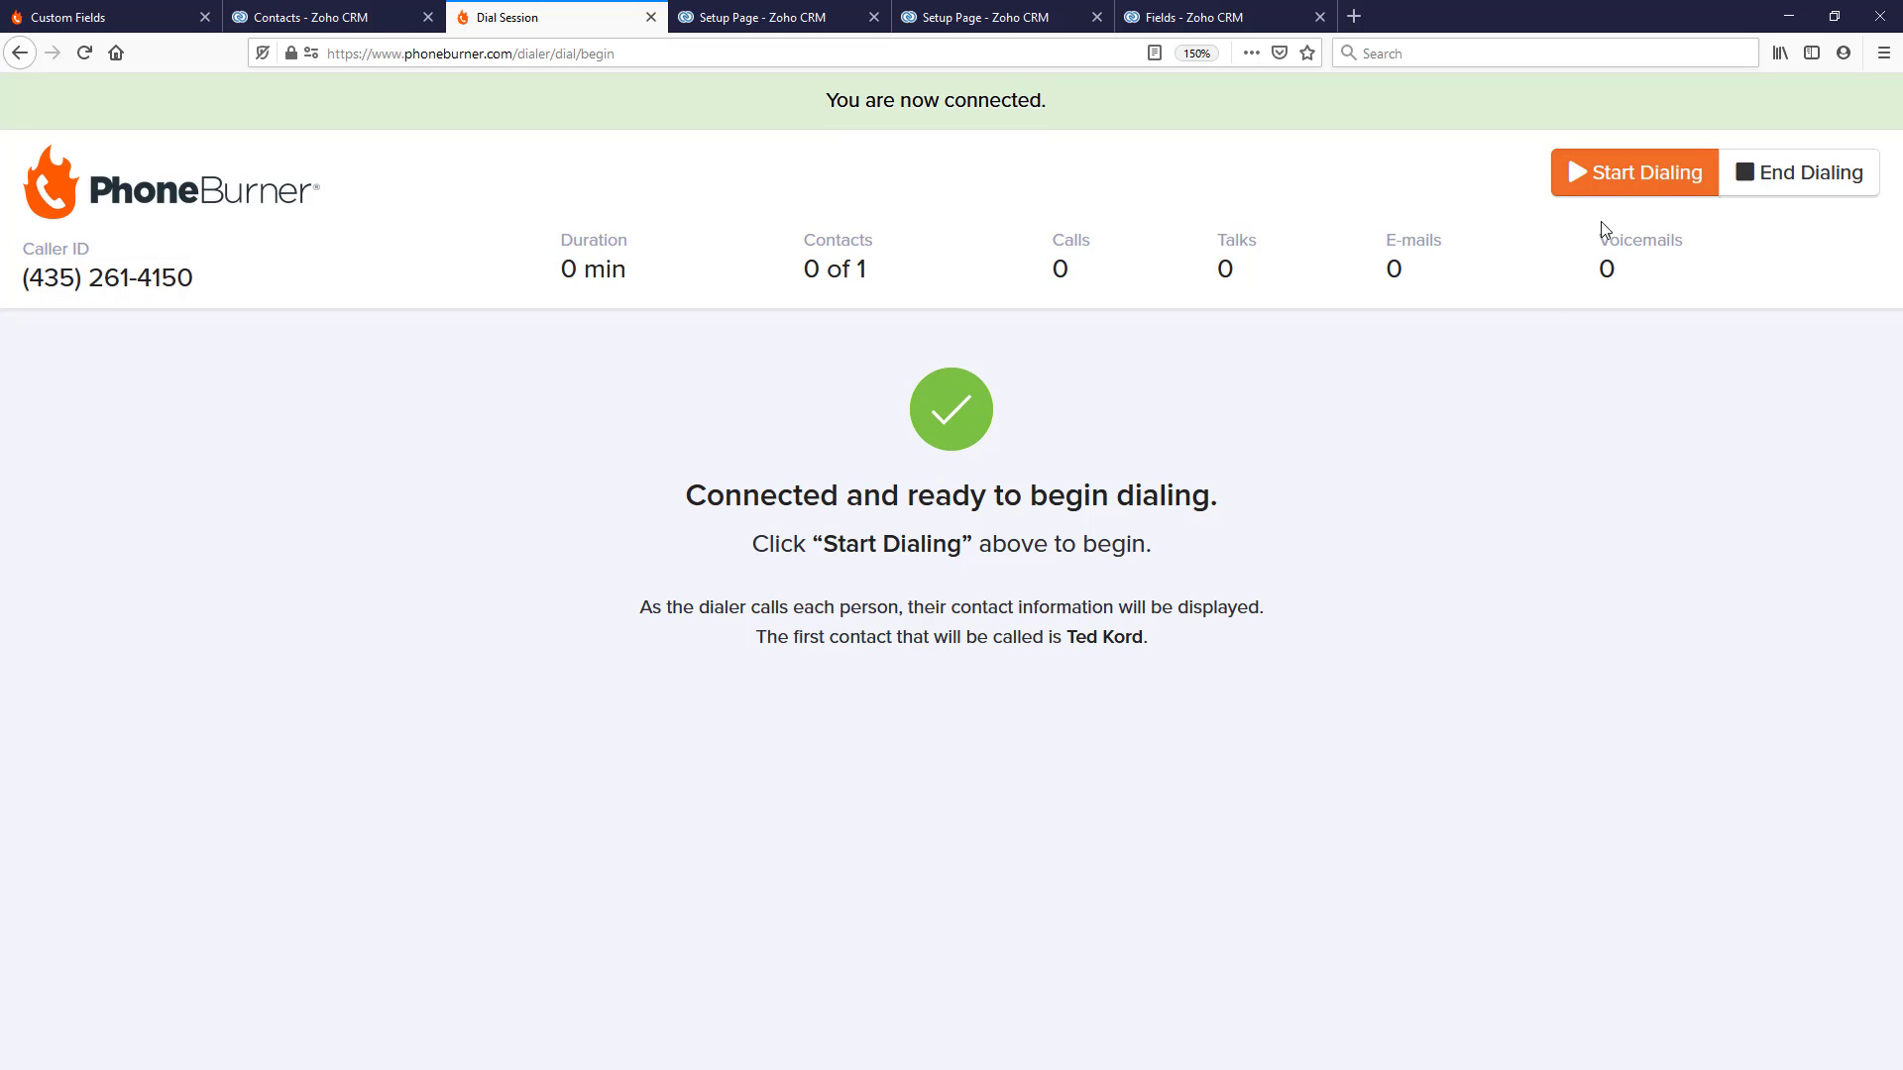
- Start dialing the contact, log the call as Live Answer, and end the call
{"action": "left_click", "coordinate": [1623, 190]}
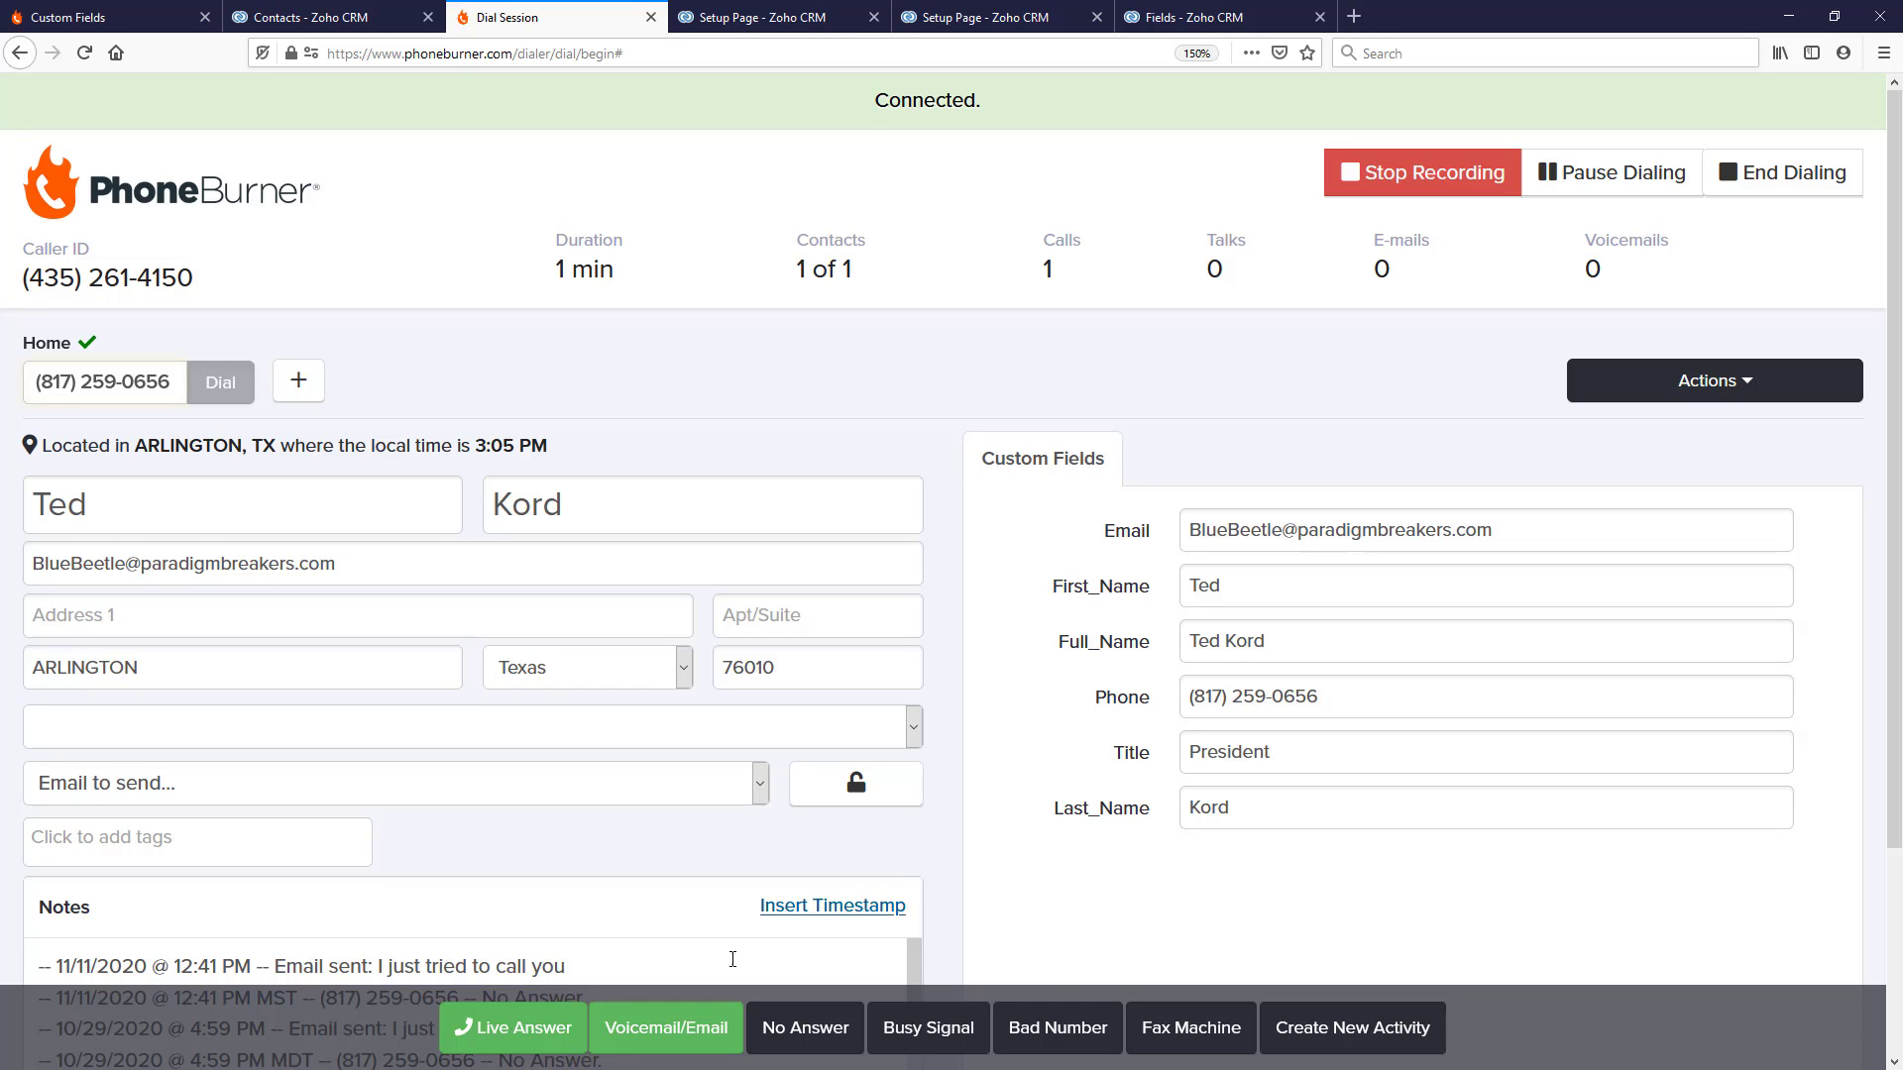
{"action": "left_click", "coordinate": [525, 1031]}
{"action": "left_click", "coordinate": [790, 992]}
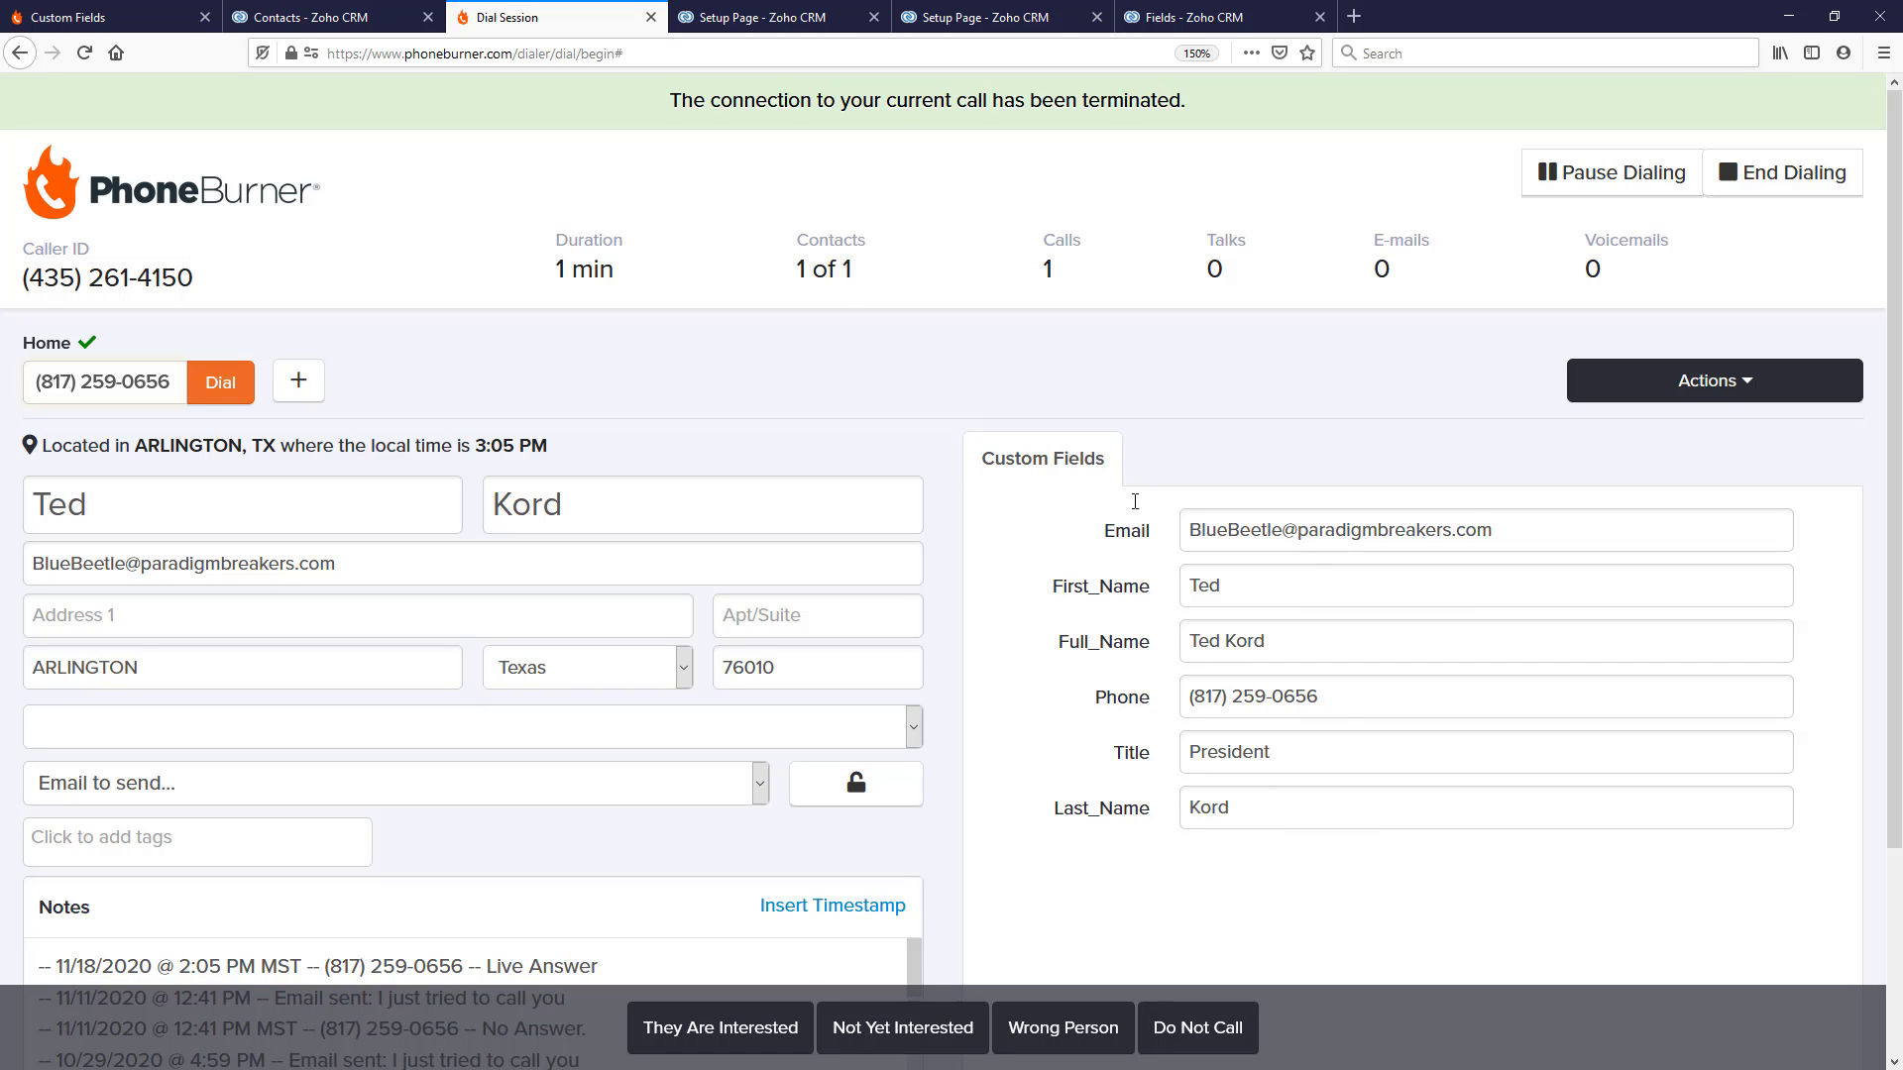
- Compare PhoneBurner's custom fields page and the dial session's custom fields with the Blue account contact's record in Zoho CRM
{"action": "left_click", "coordinate": [147, 24]}
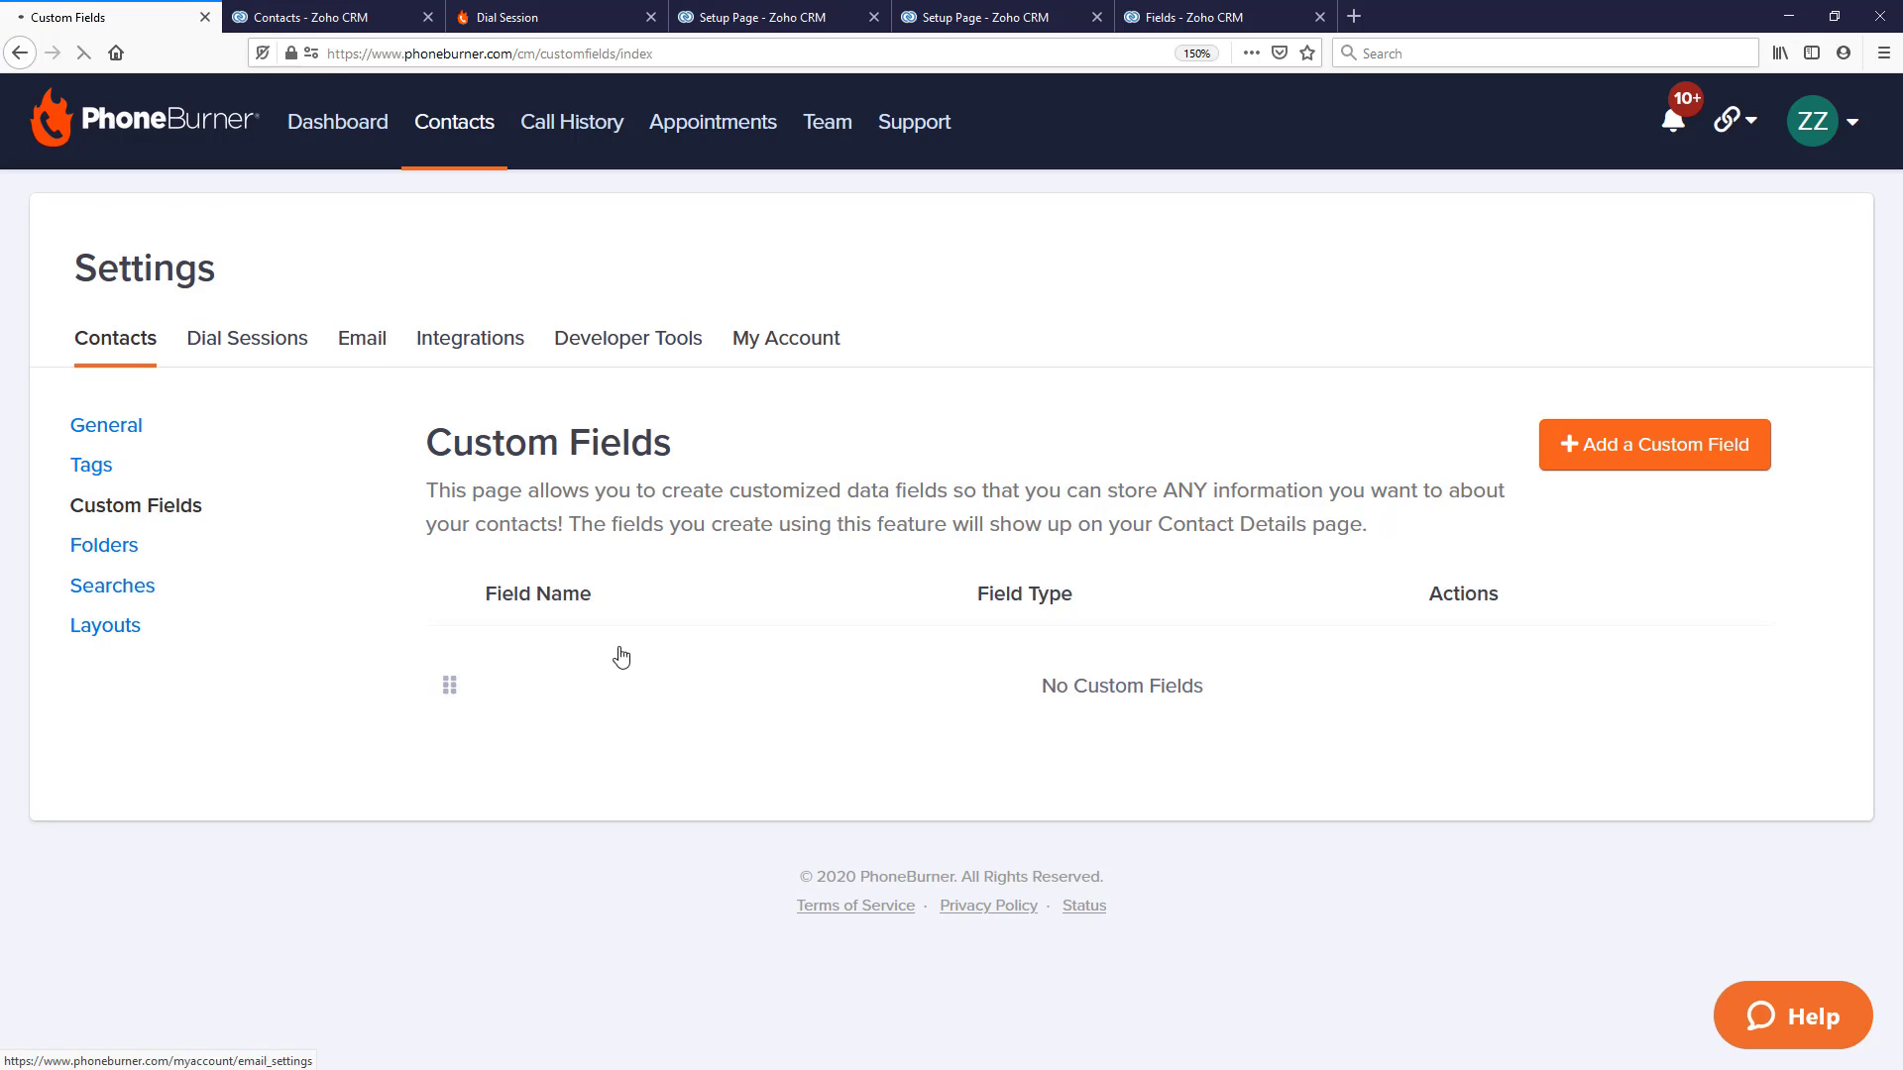
{"action": "scroll", "coordinate": [709, 740], "scroll_direction": "down", "scroll_amount": 2}
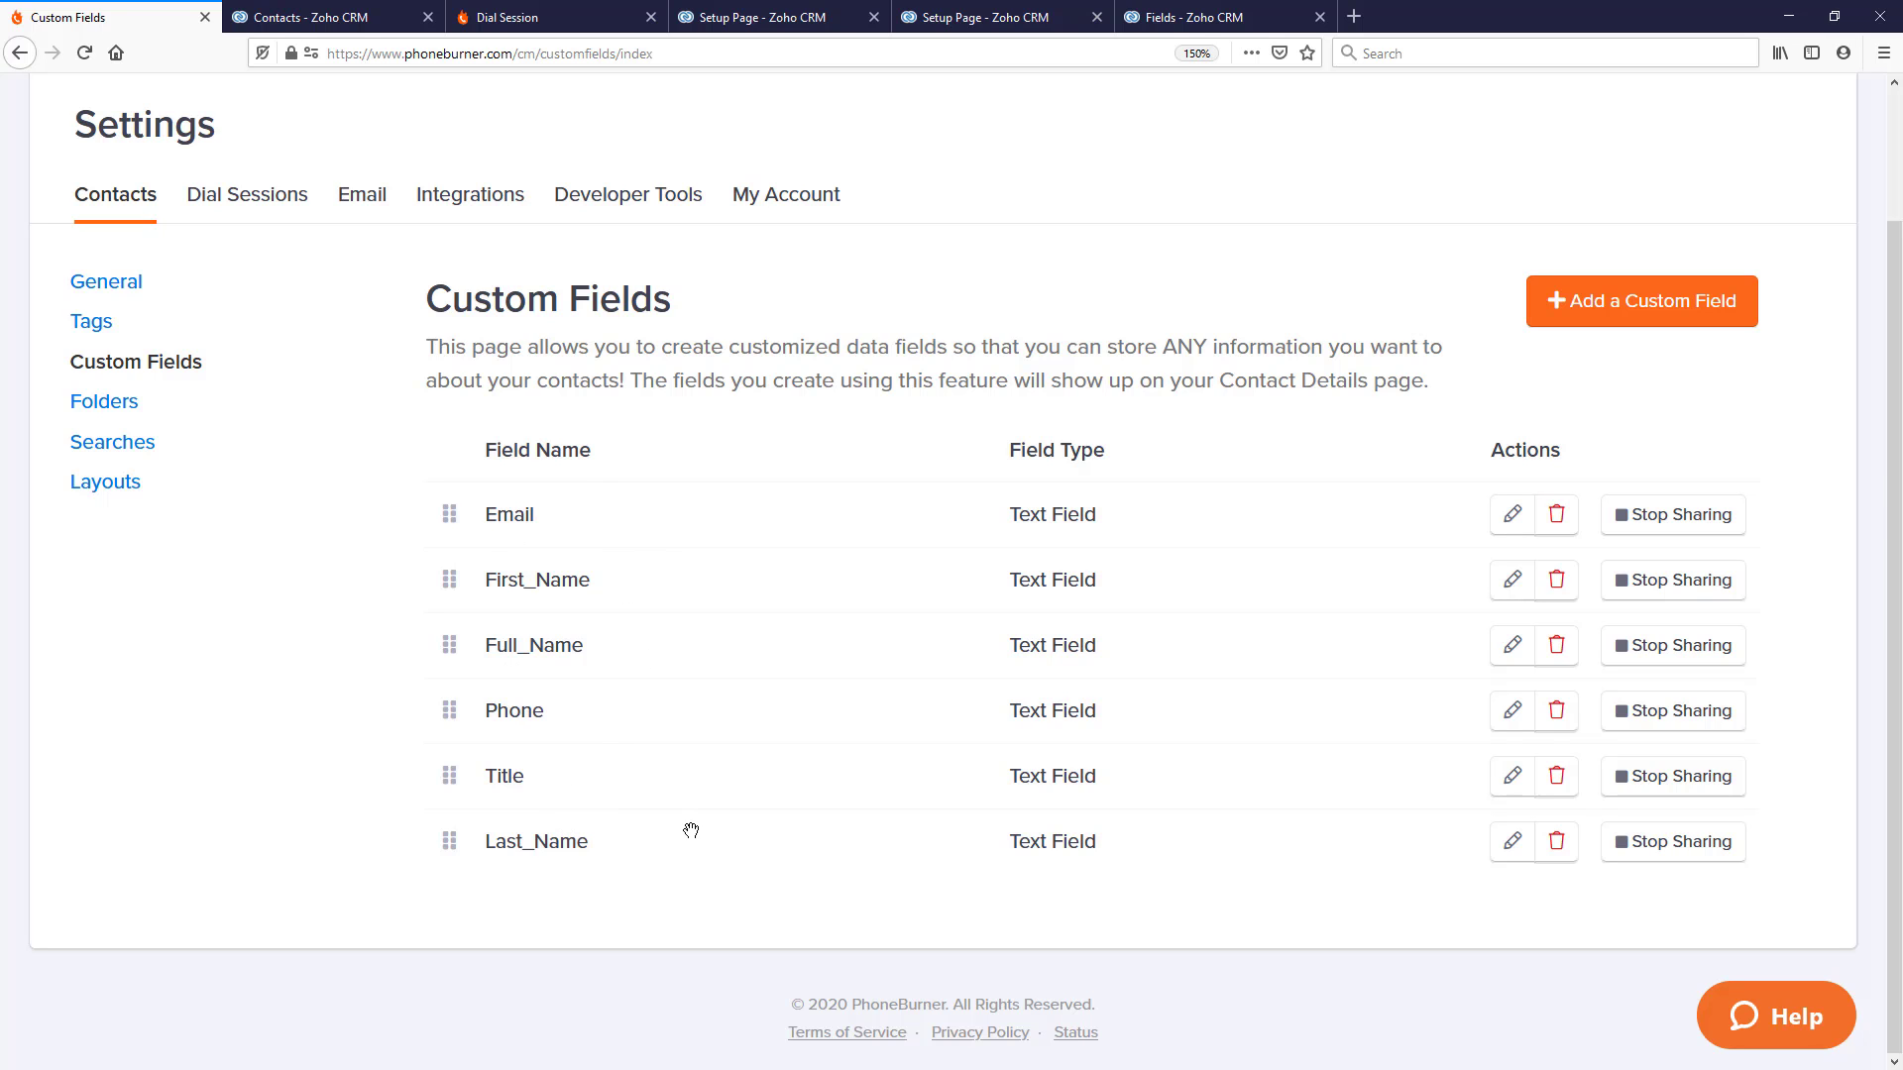
{"action": "left_click", "coordinate": [312, 17]}
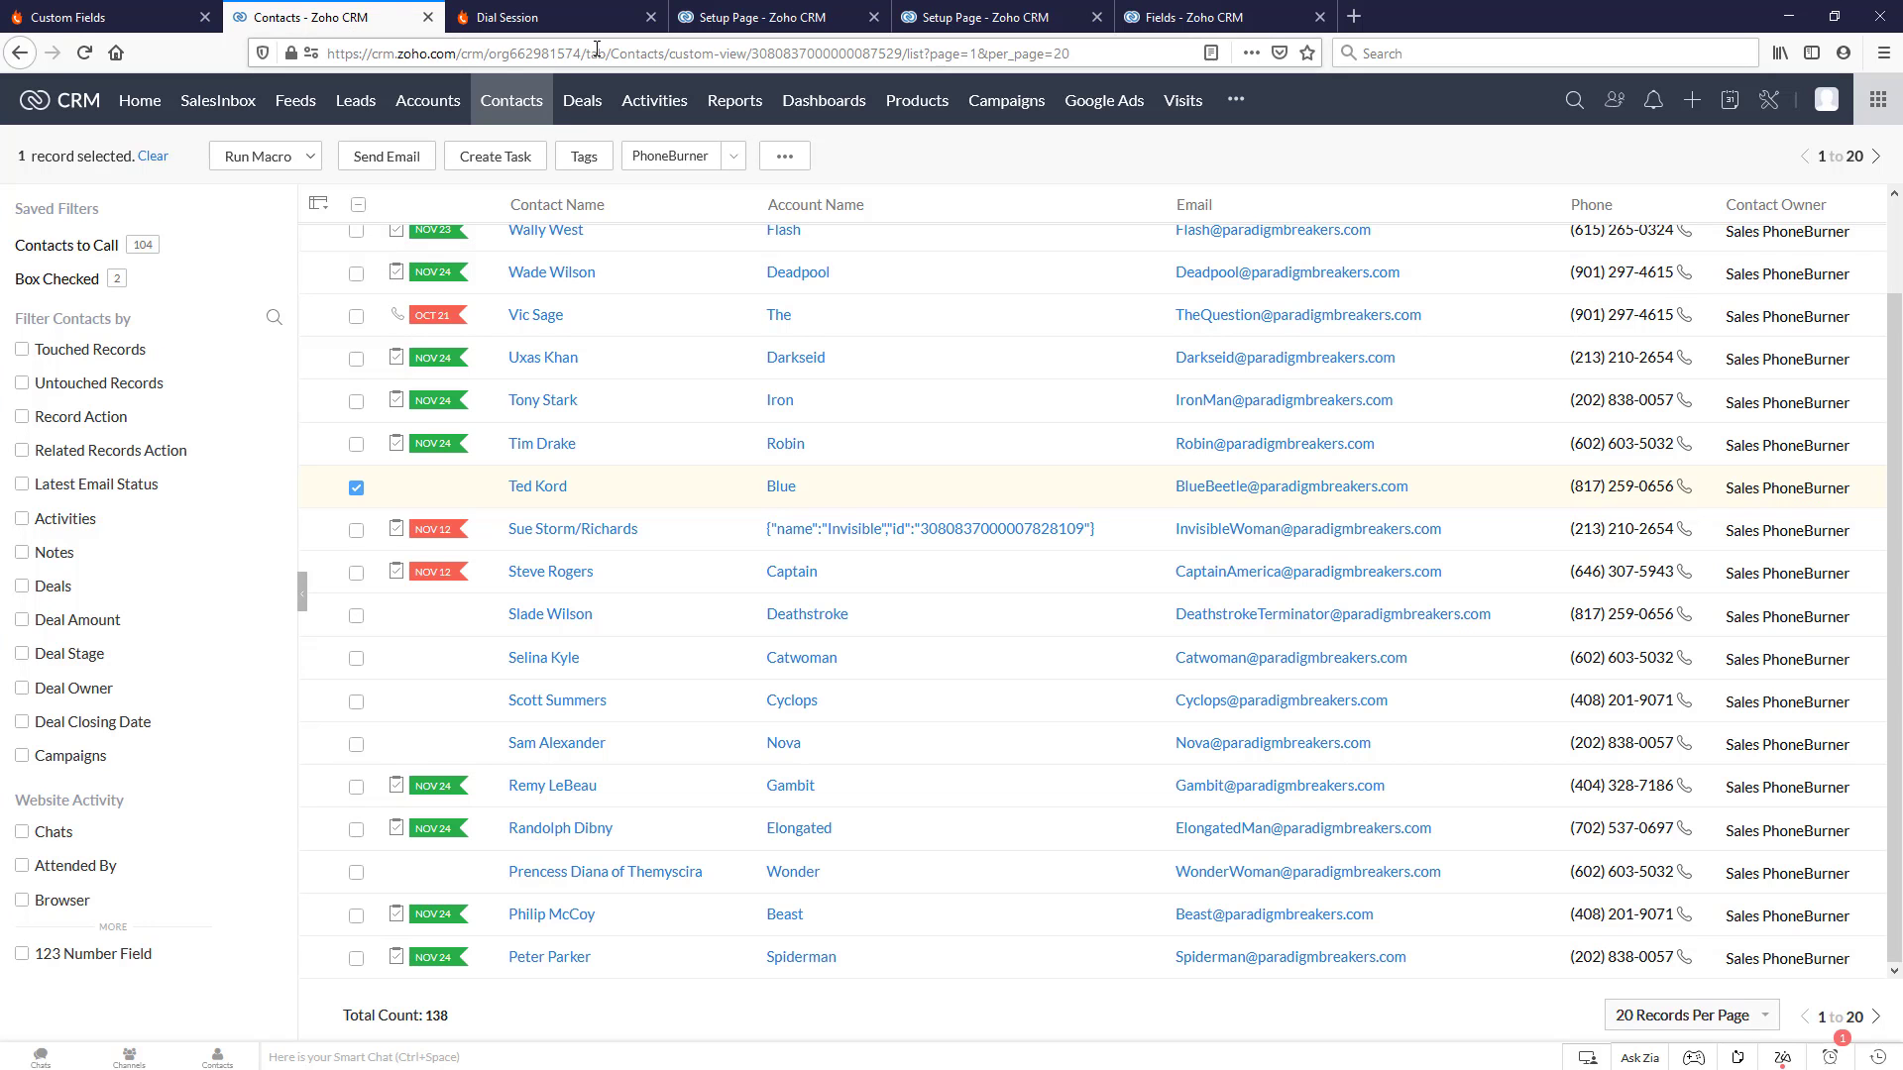
{"action": "left_click", "coordinate": [582, 19]}
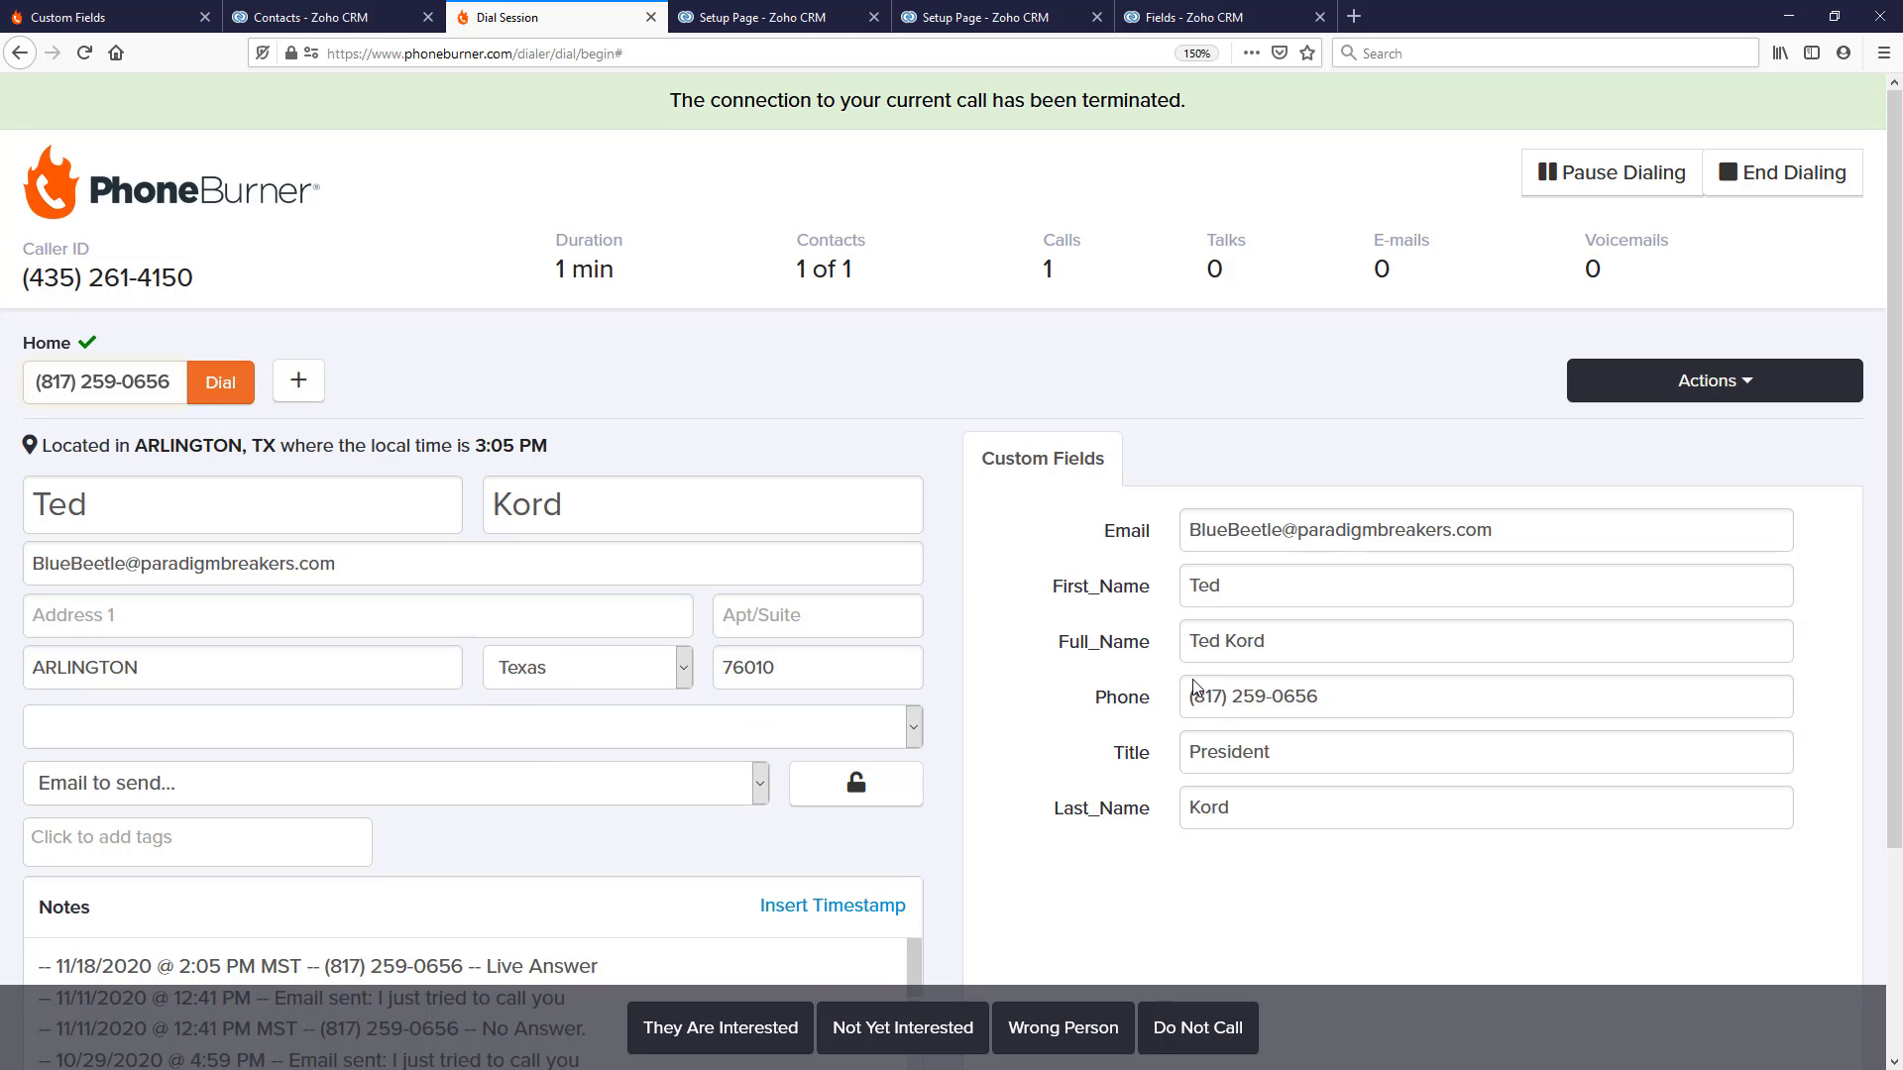
{"action": "left_click", "coordinate": [309, 17]}
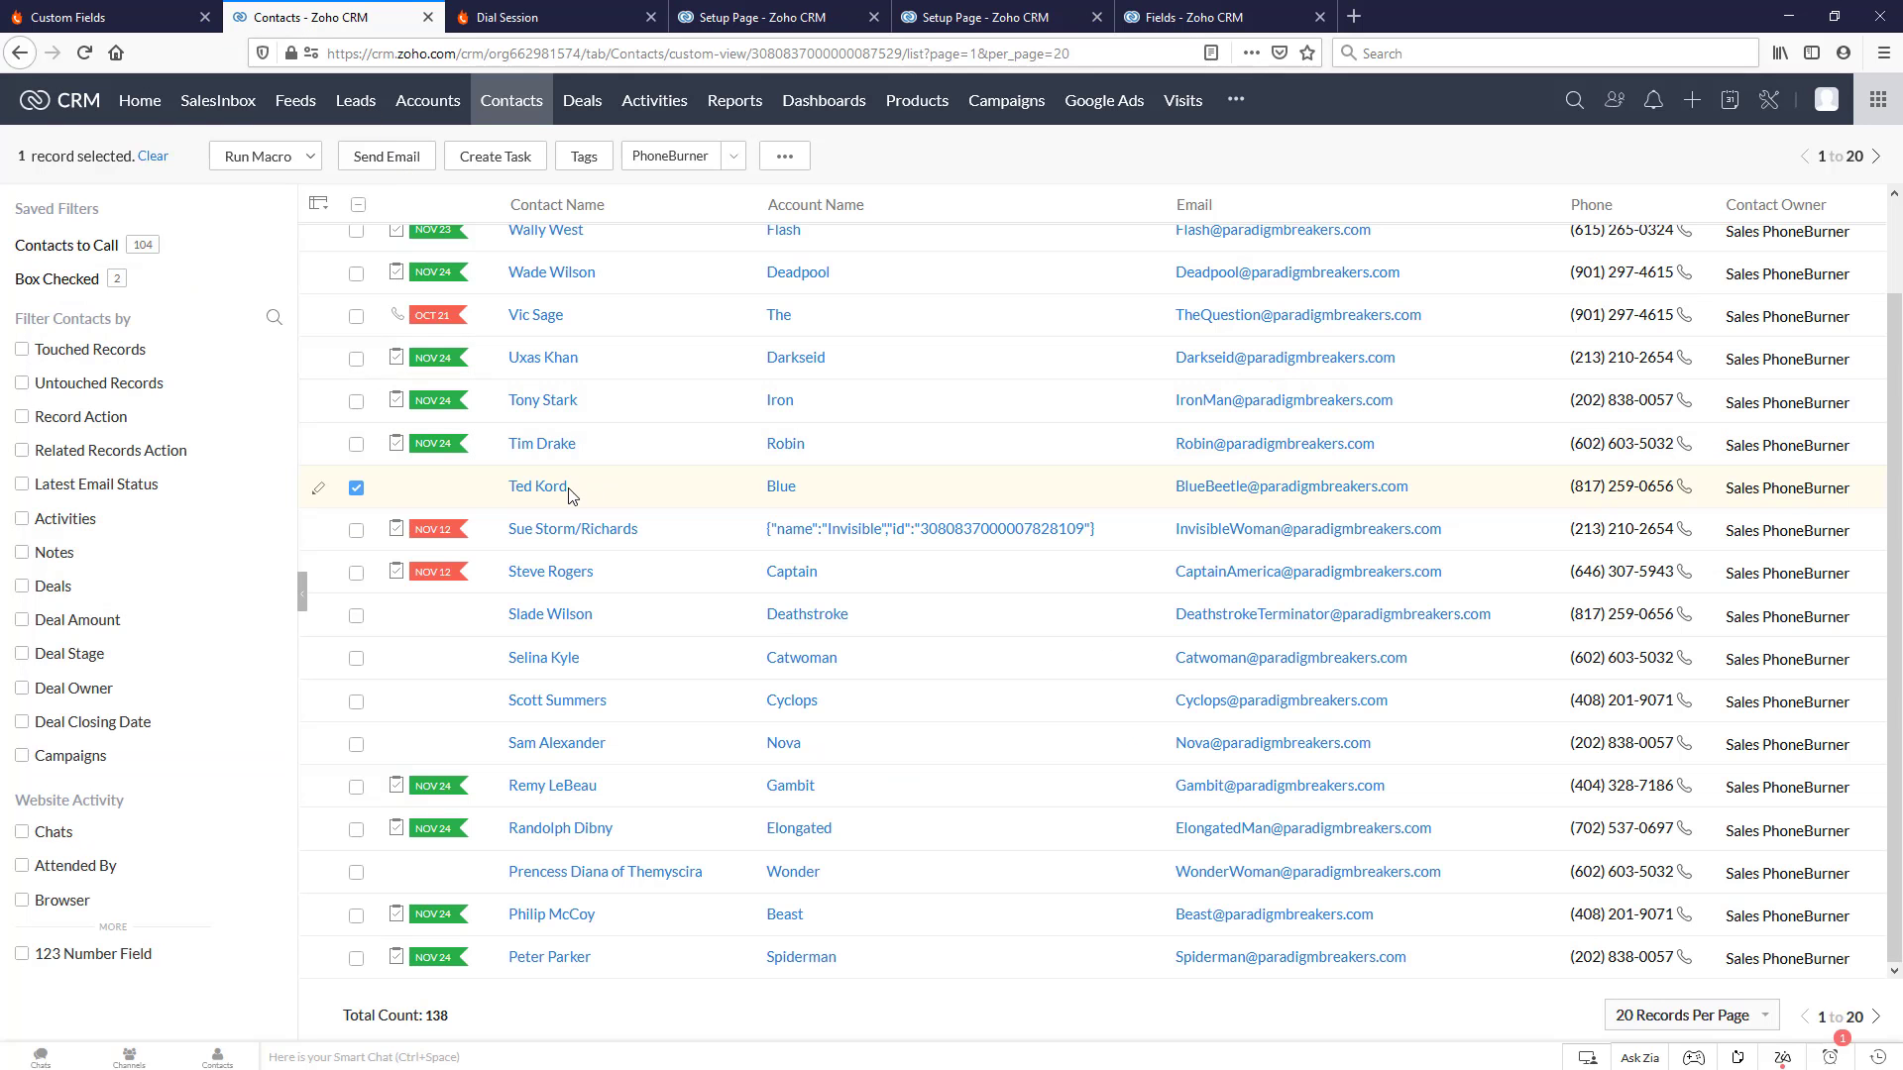
{"action": "left_click", "coordinate": [541, 488]}
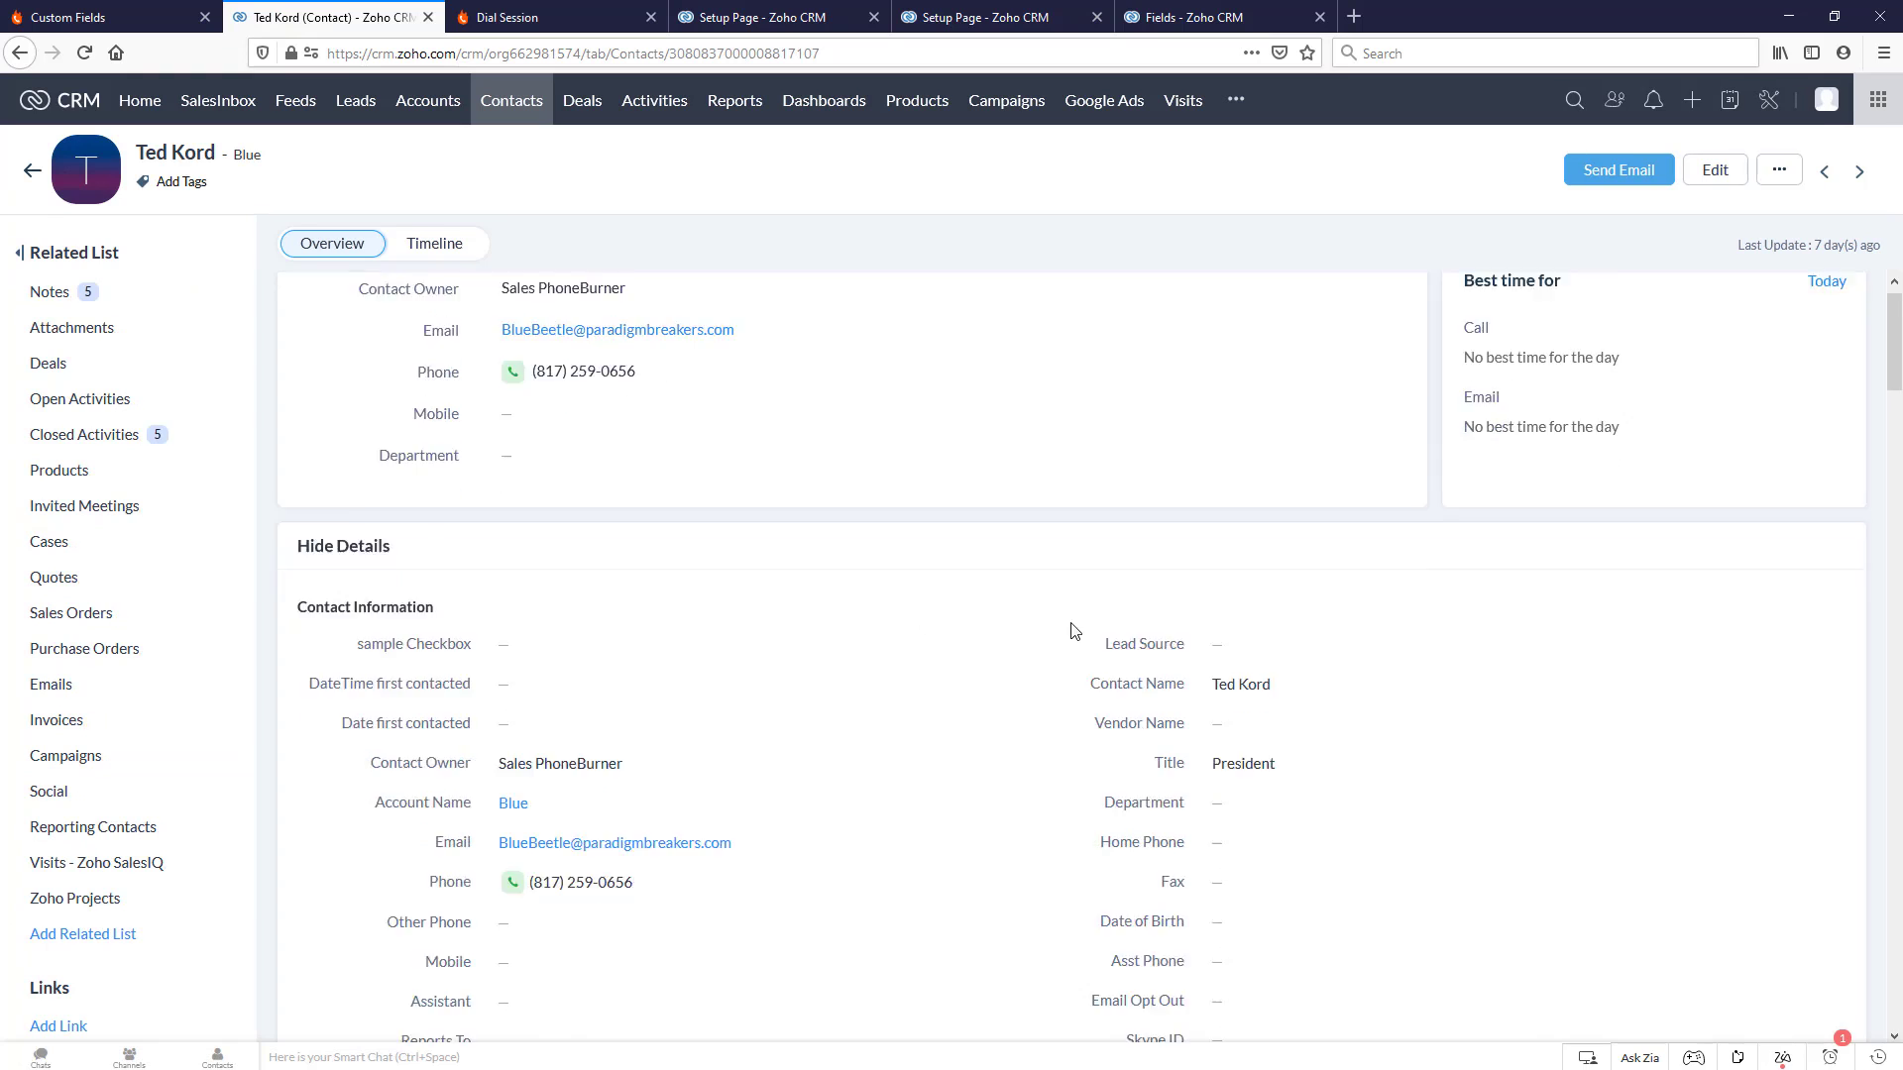
{"action": "scroll", "coordinate": [1172, 578], "scroll_direction": "down", "scroll_amount": 7}
{"action": "scroll", "coordinate": [1272, 823], "scroll_direction": "down", "scroll_amount": 2}
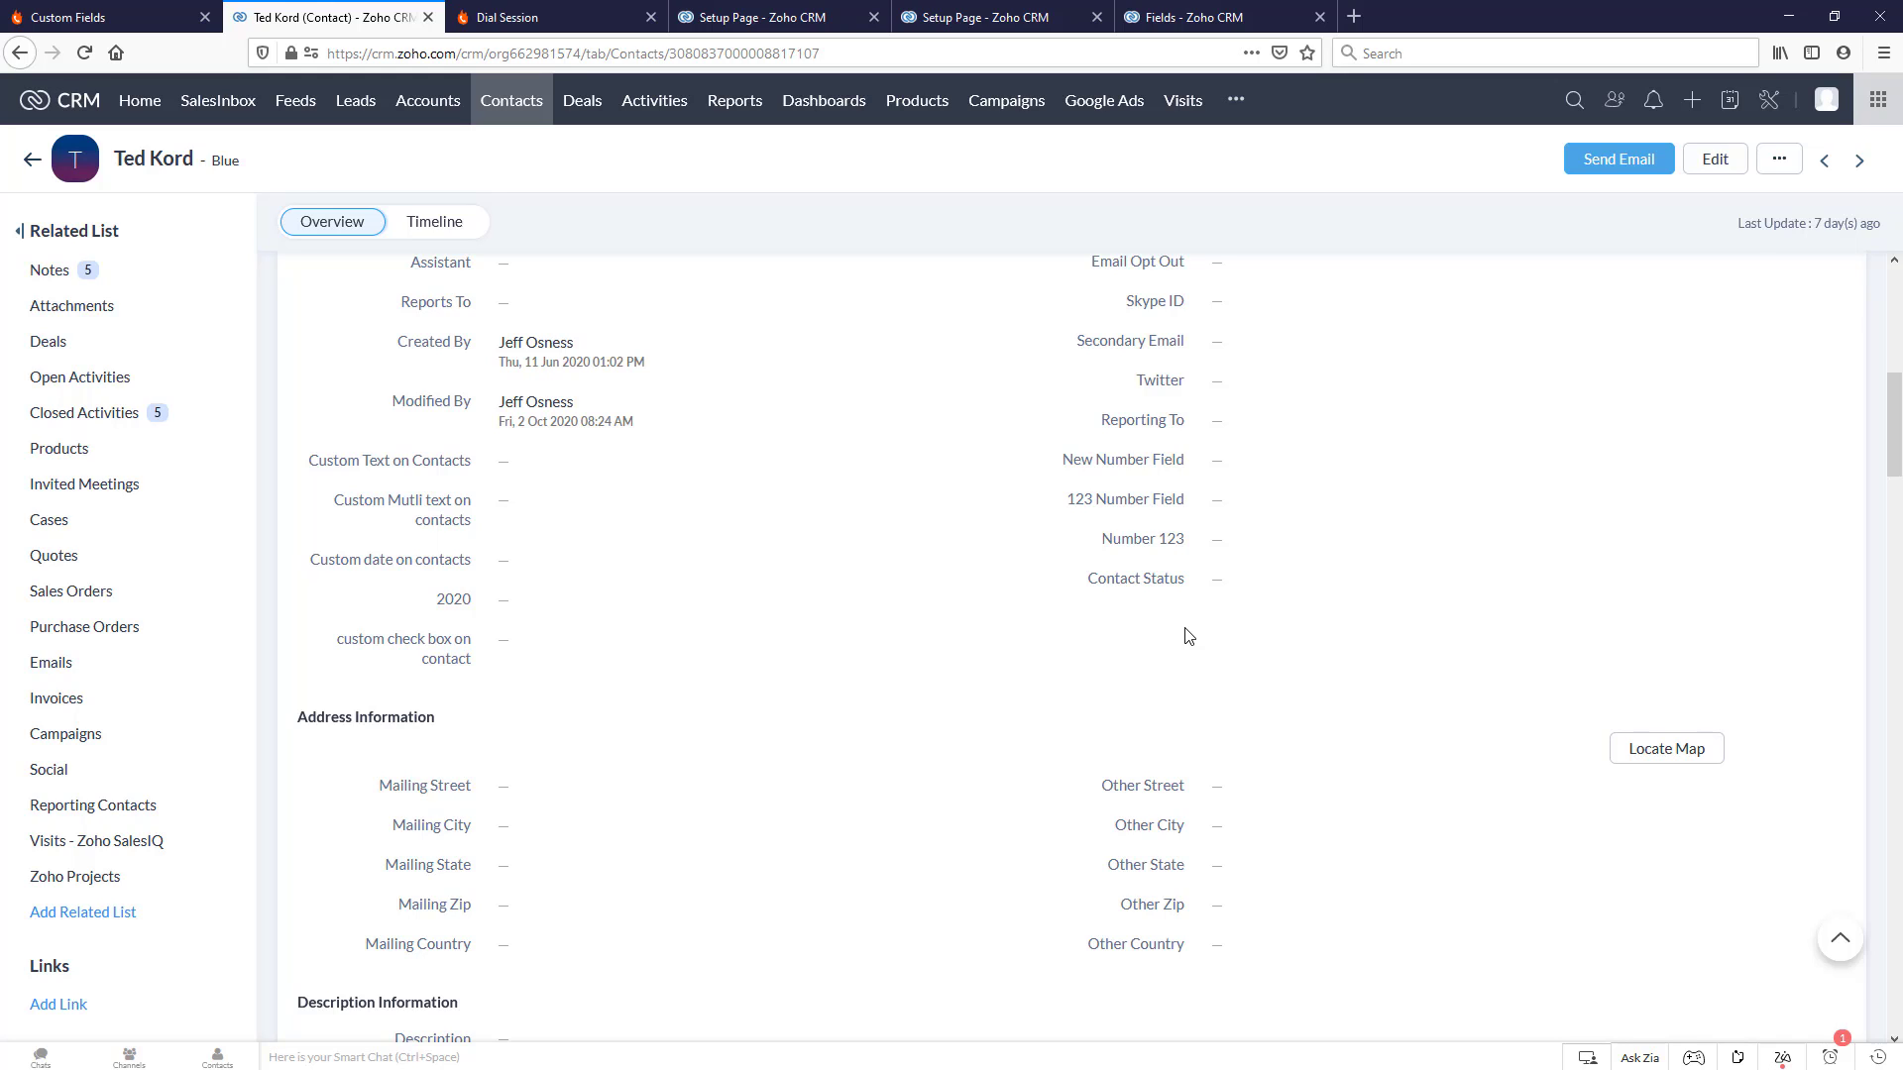
{"action": "mouse_move", "coordinate": [1164, 571]}
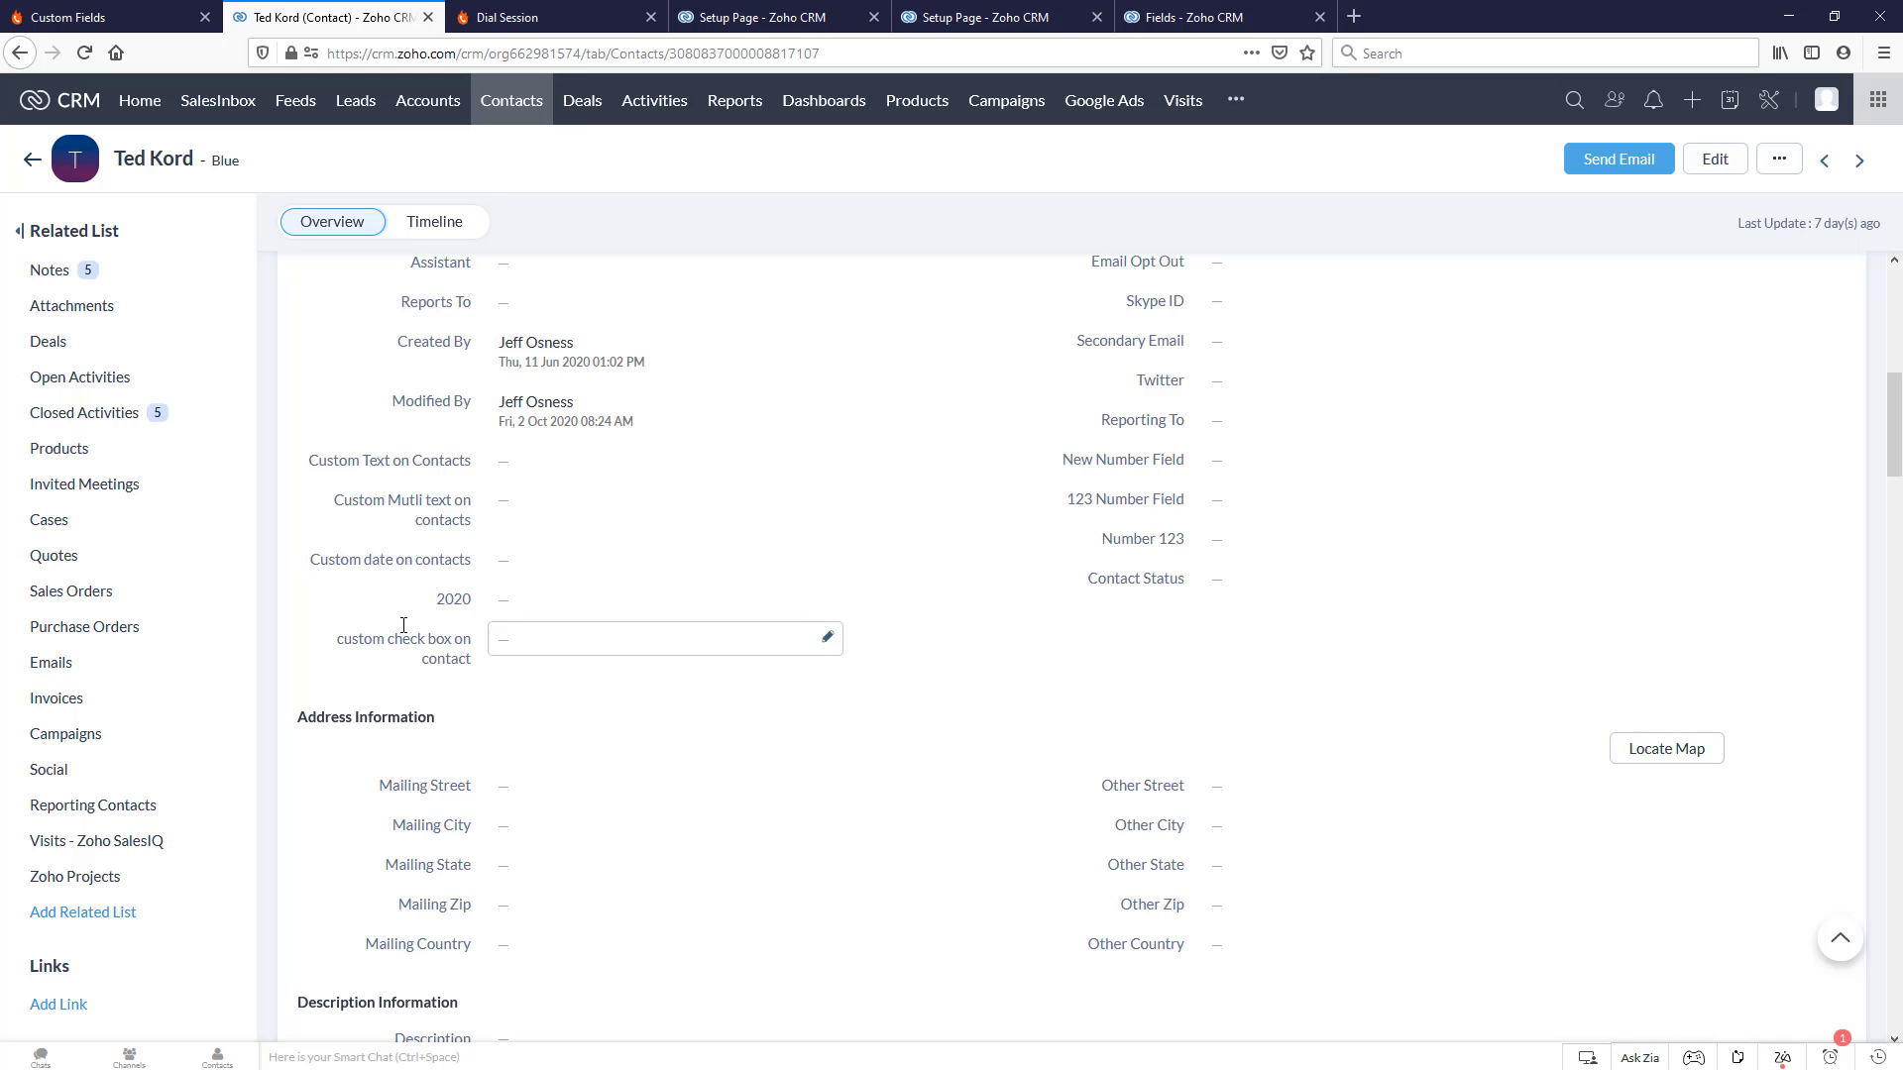
{"action": "left_click", "coordinate": [515, 20]}
{"action": "scroll", "coordinate": [1246, 801], "scroll_direction": "down", "scroll_amount": 2}
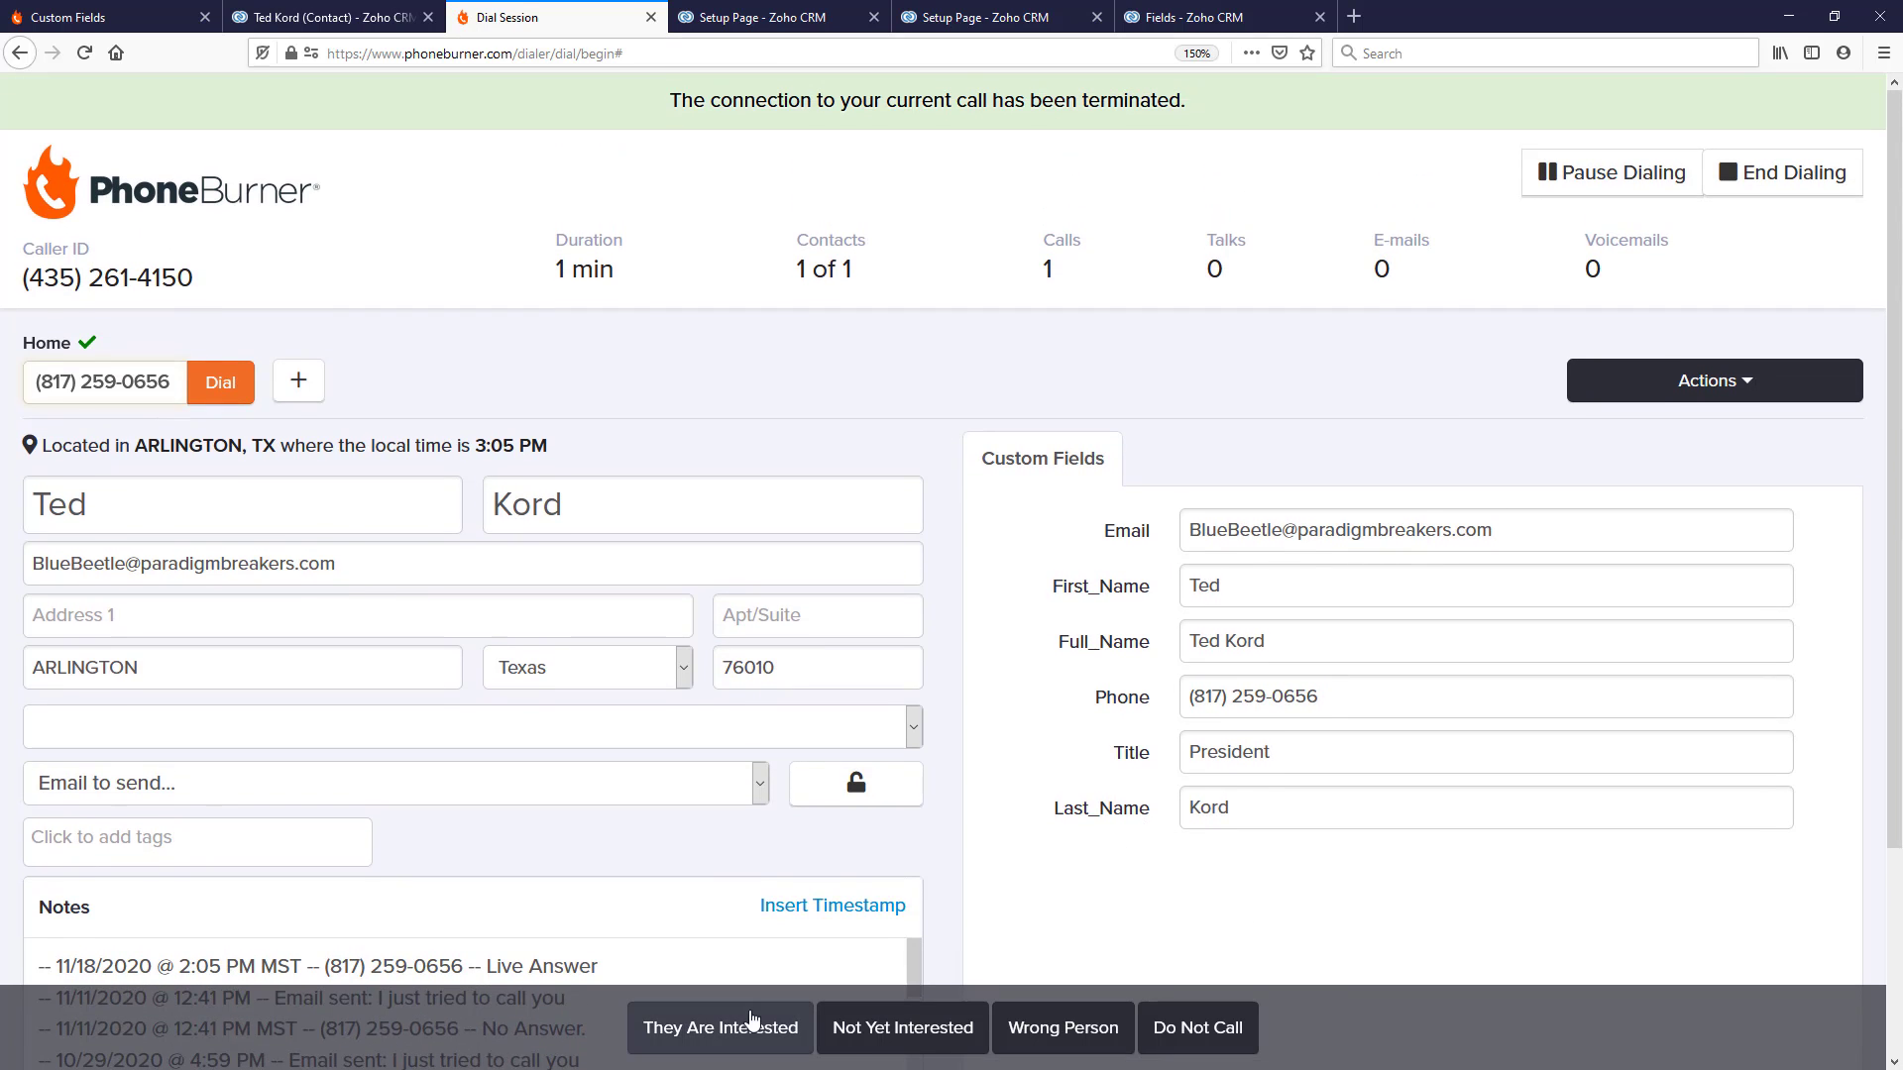
- Record the call outcome as They Are Interested and close the dial session
{"action": "left_click", "coordinate": [753, 1021]}
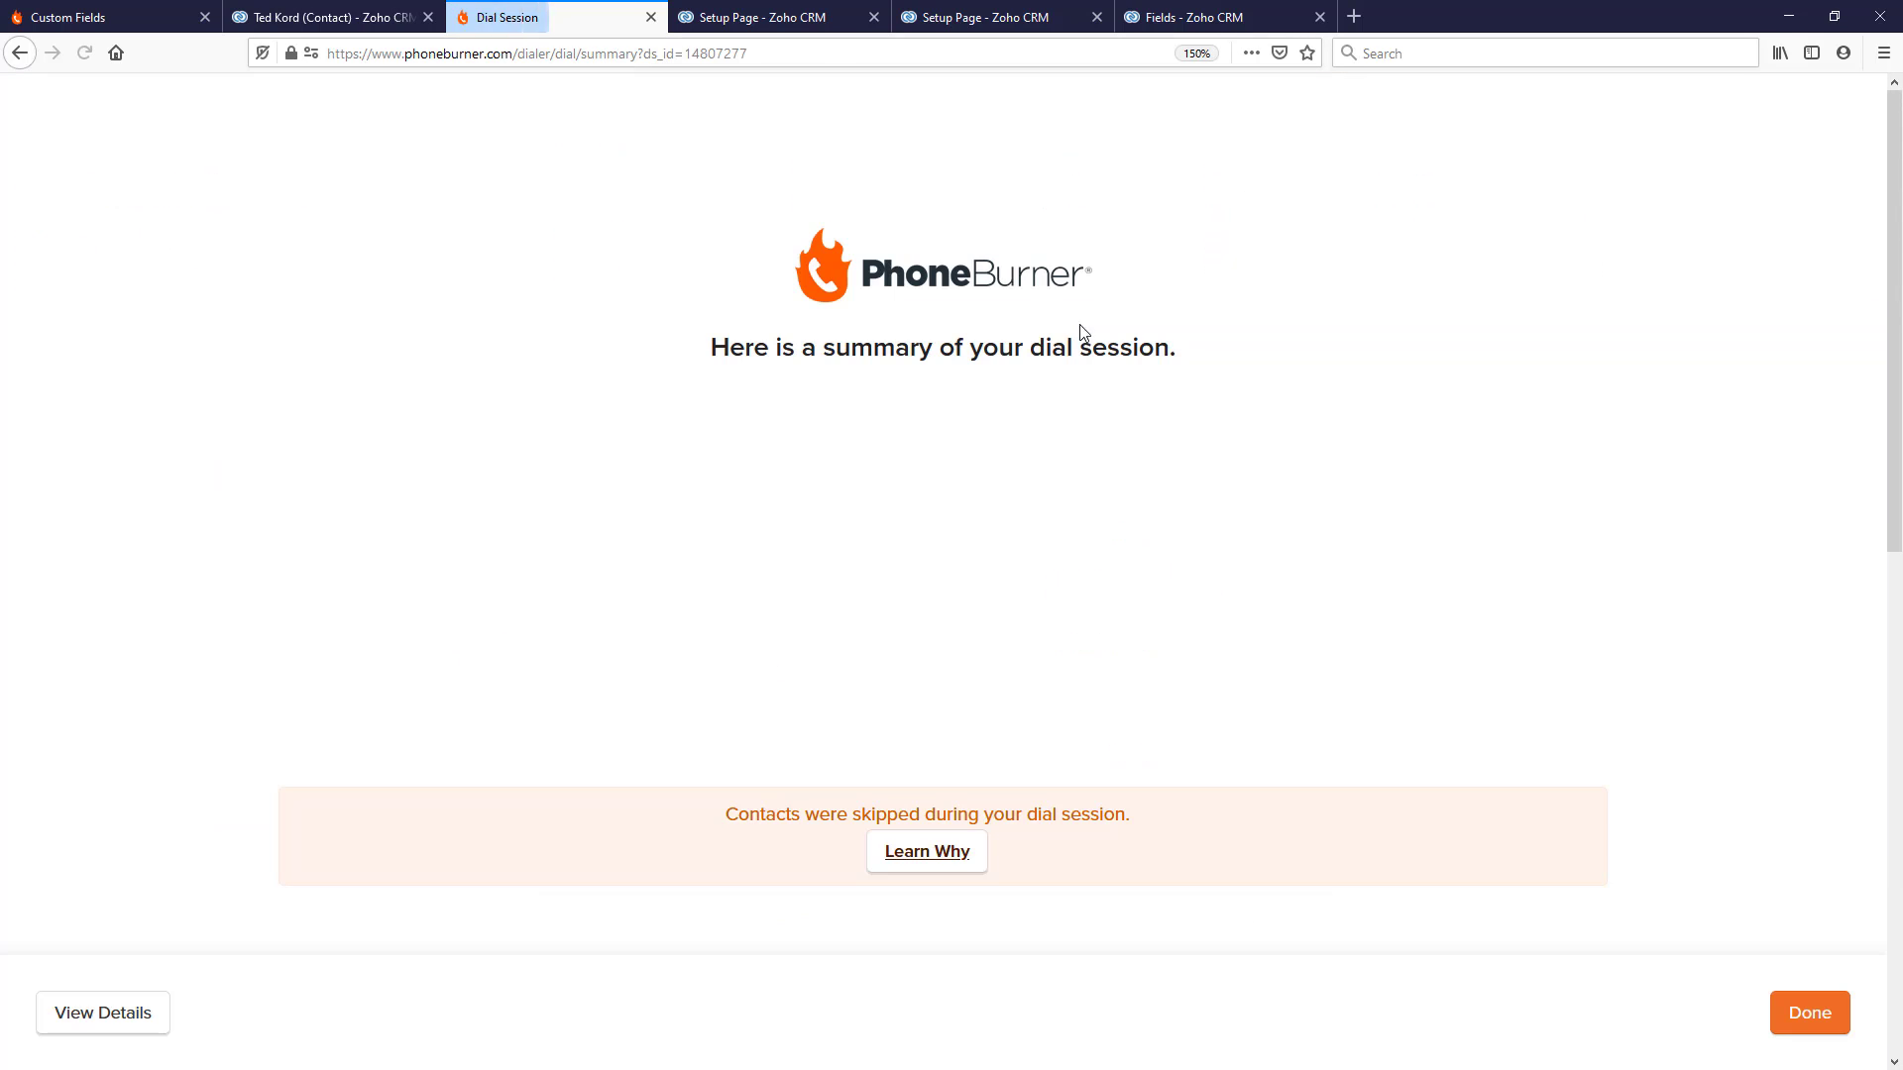
{"action": "left_click", "coordinate": [650, 17]}
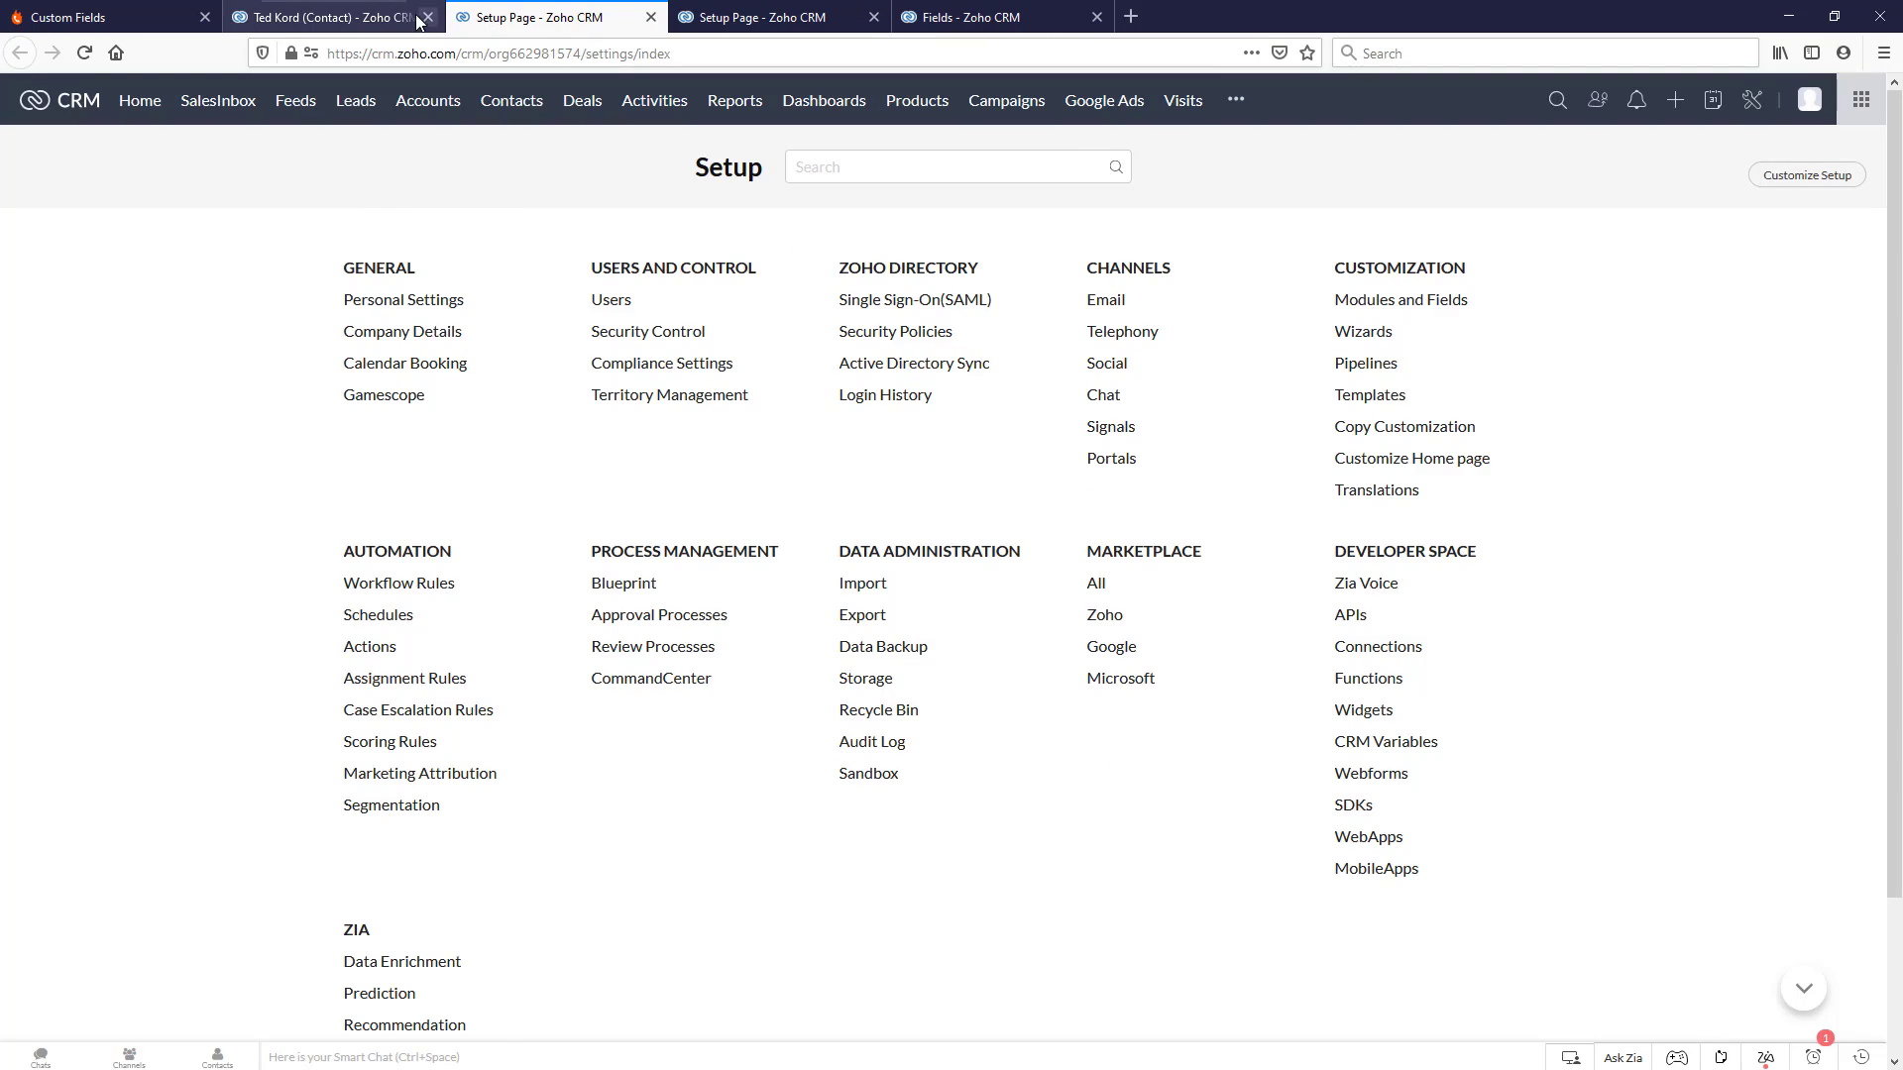
- Set New Number Field to 123456 on the Blue account contact's record in Zoho CRM and save it
{"action": "left_click", "coordinate": [414, 17]}
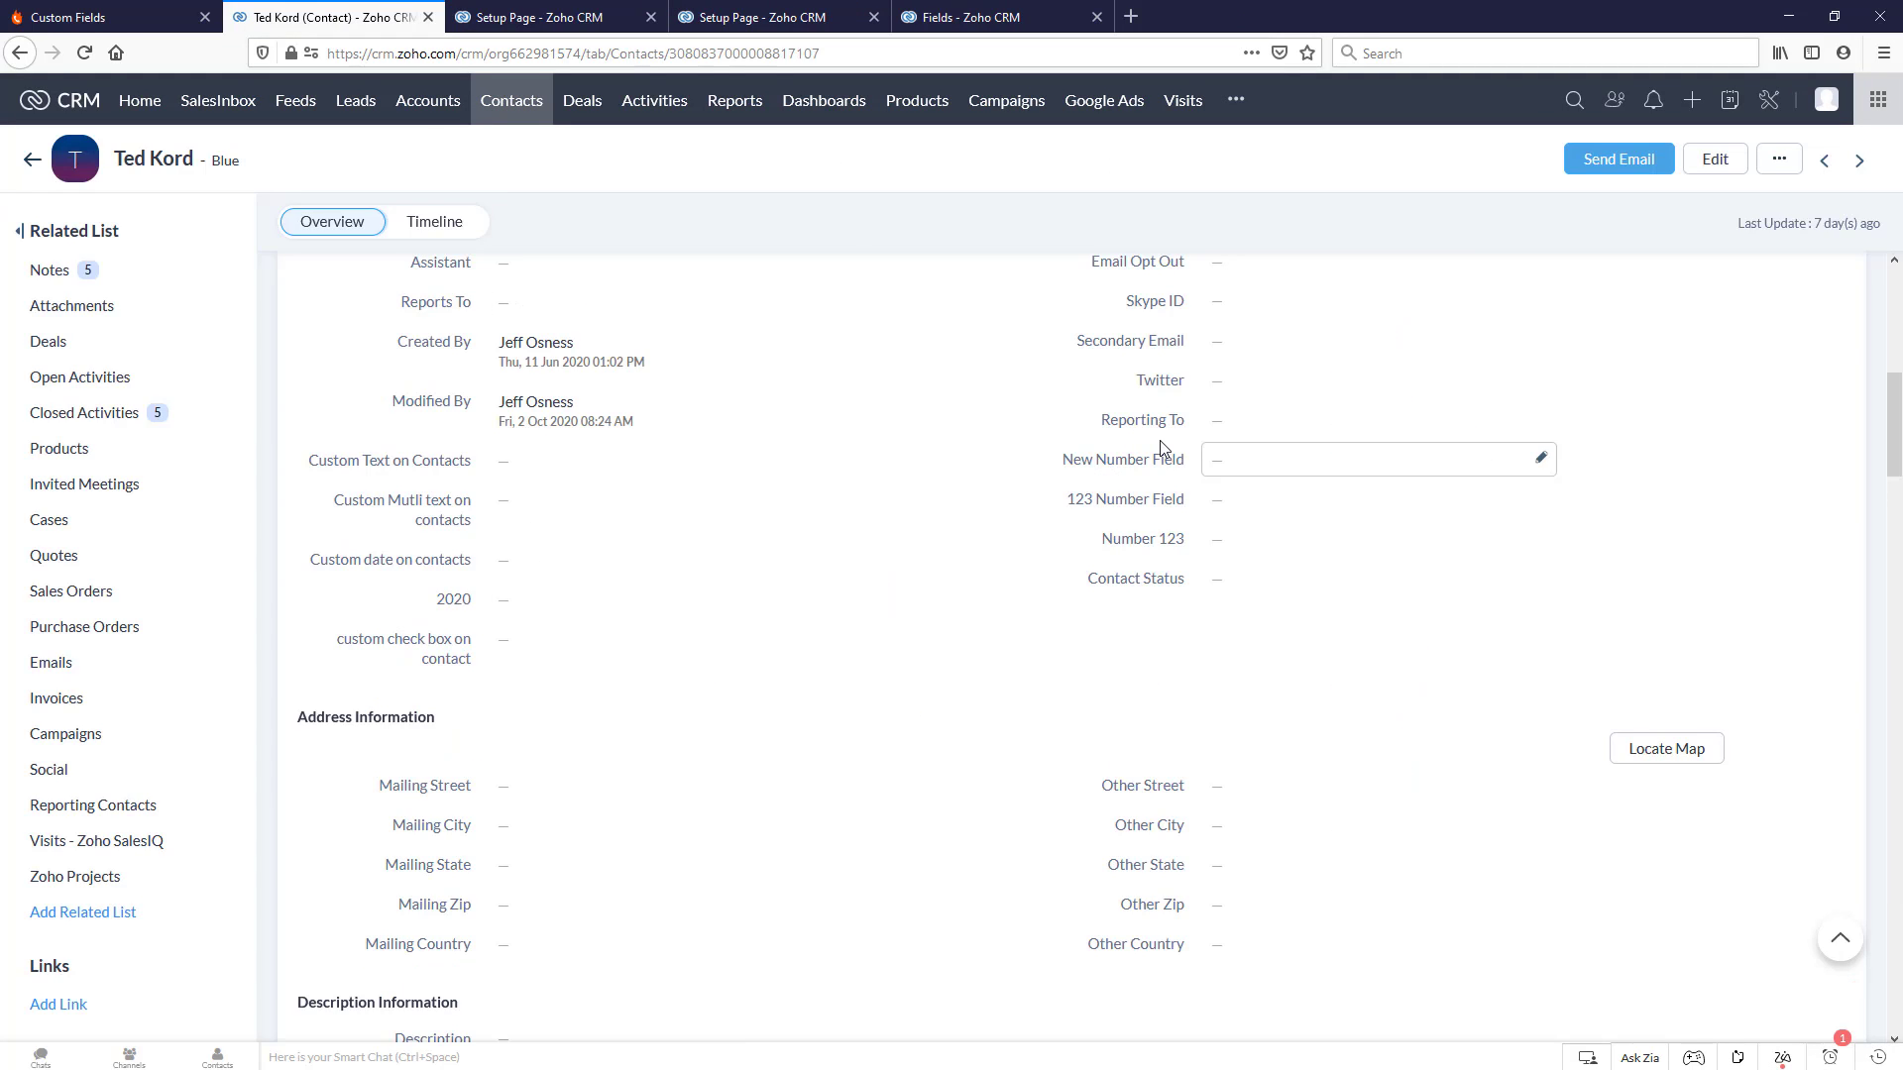
{"action": "left_click", "coordinate": [1218, 467]}
{"action": "type", "text": "123456"}
{"action": "left_click", "coordinate": [1573, 460]}
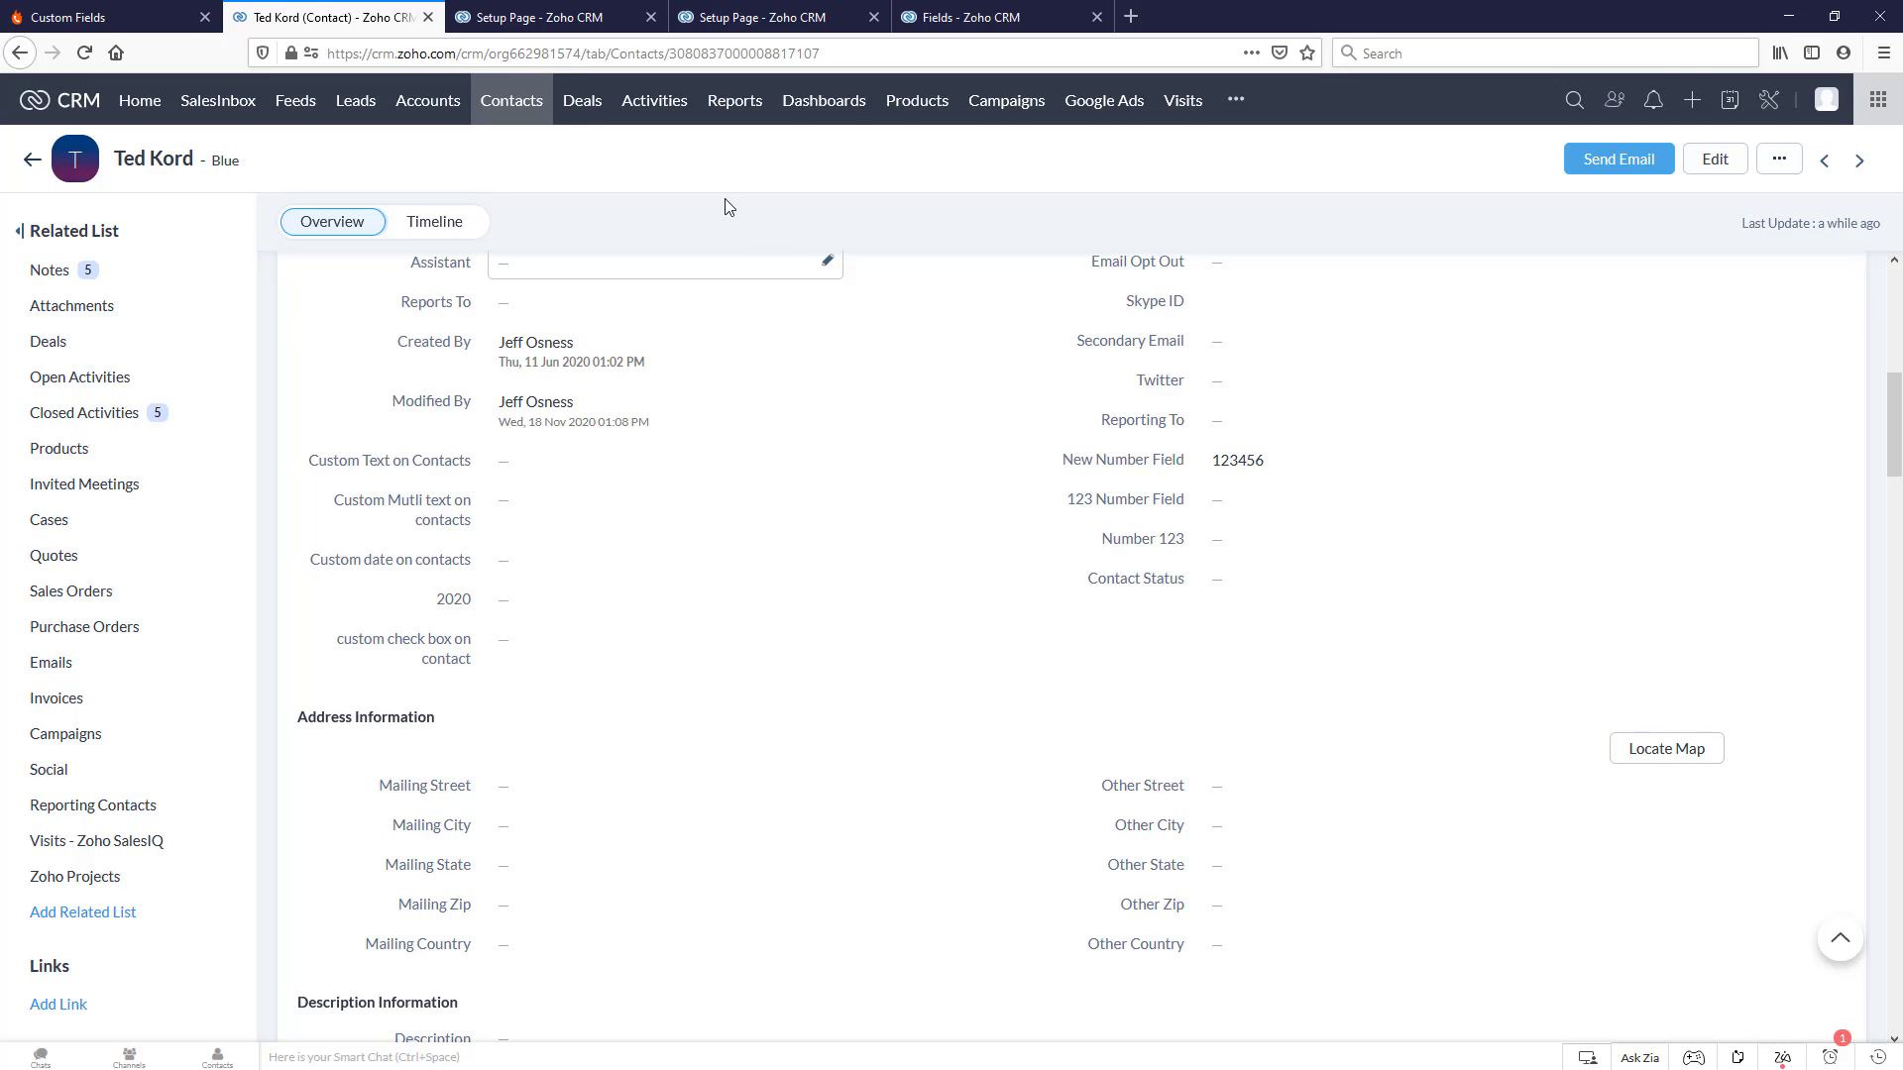
- Open the Contacts list in a separate tab, select the Blue account's contact, and launch a new PhoneBurner dial session
{"action": "middle_click", "coordinate": [521, 107]}
{"action": "left_click", "coordinate": [513, 20]}
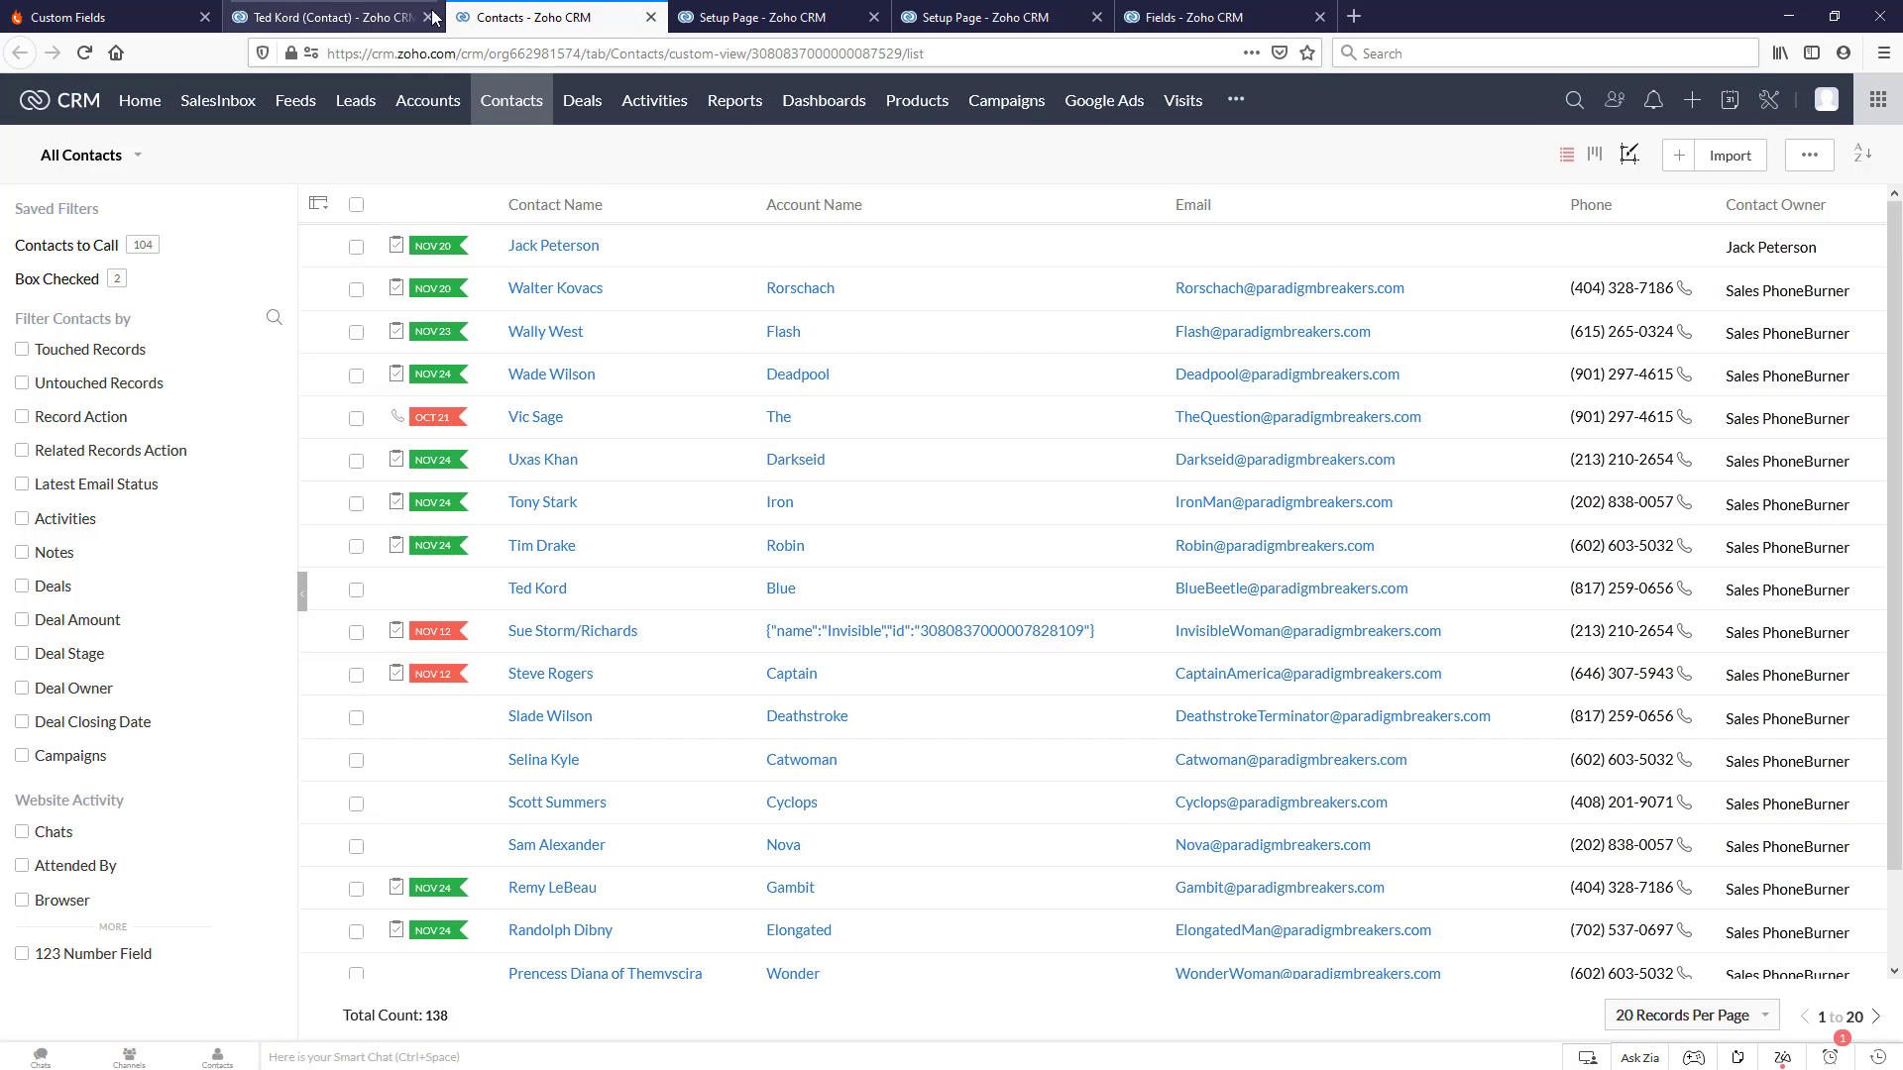
{"action": "left_click", "coordinate": [387, 17]}
{"action": "left_click", "coordinate": [498, 20]}
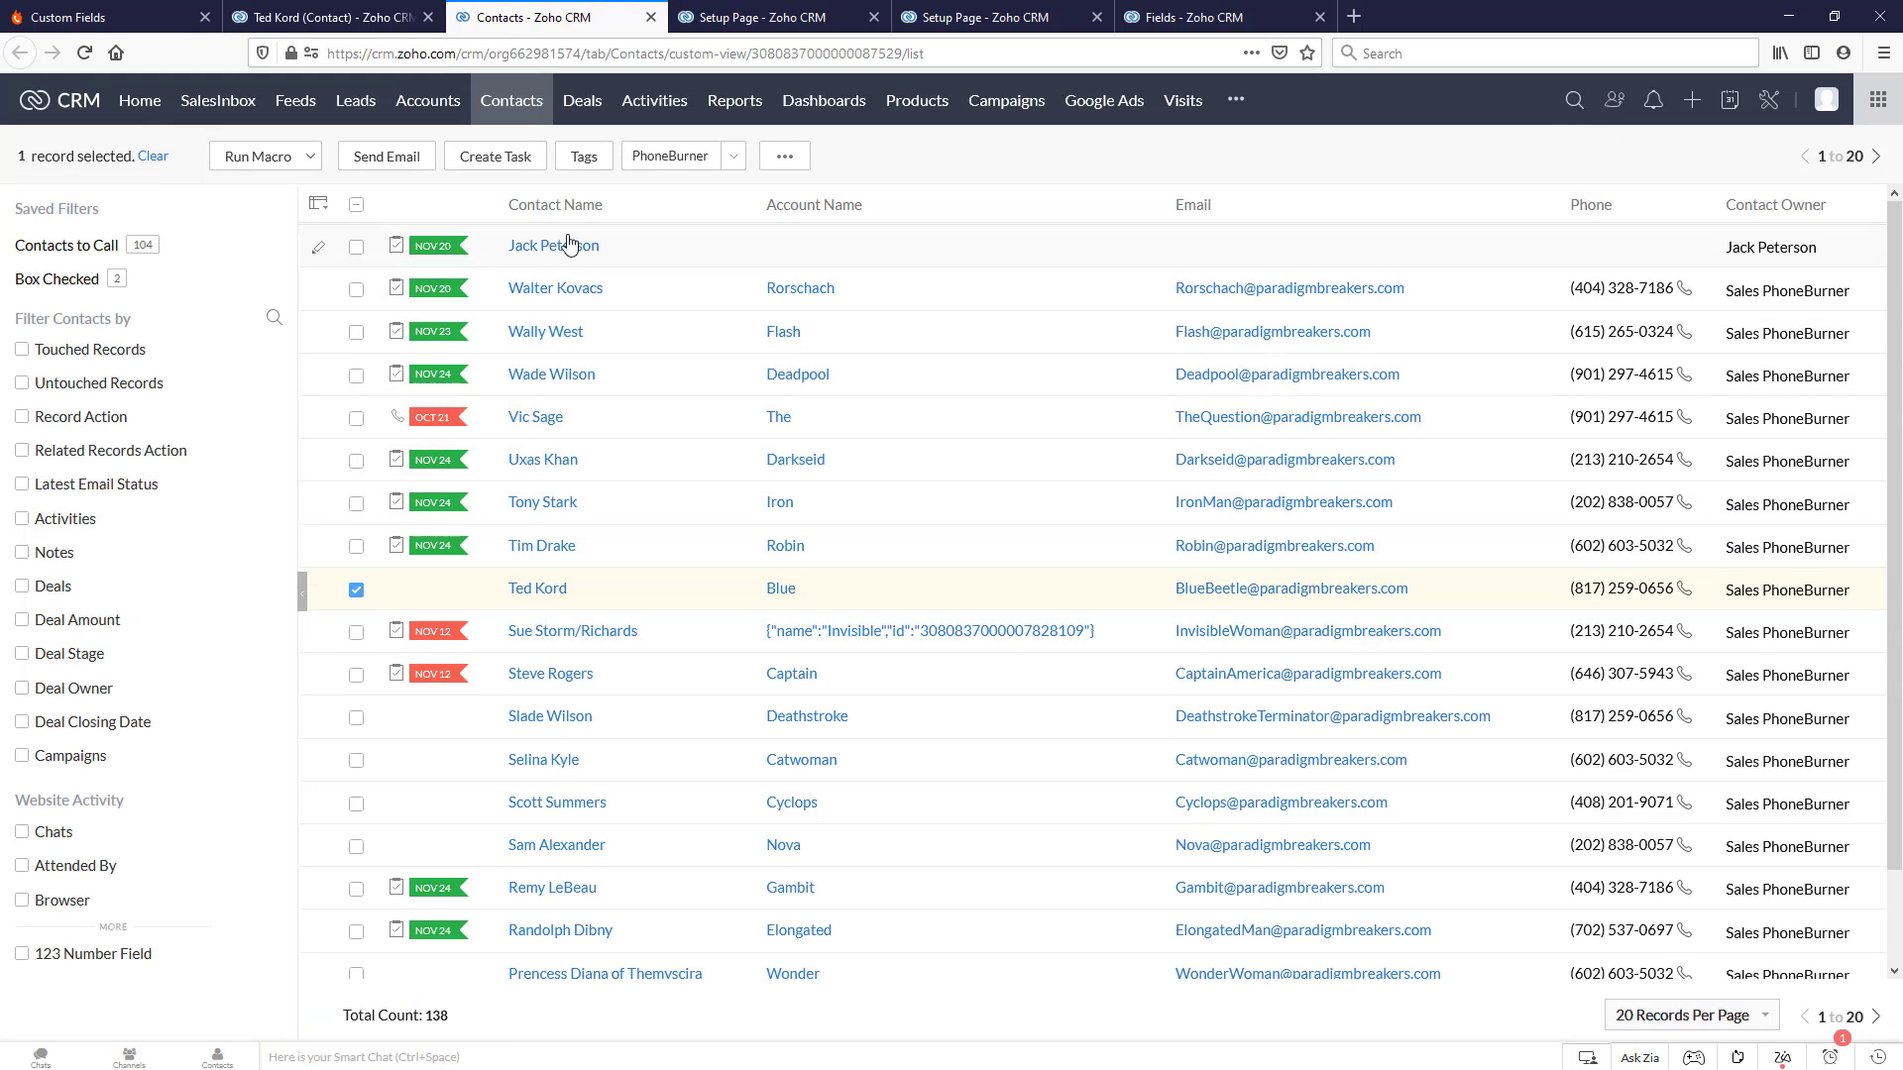
{"action": "left_click", "coordinate": [674, 155]}
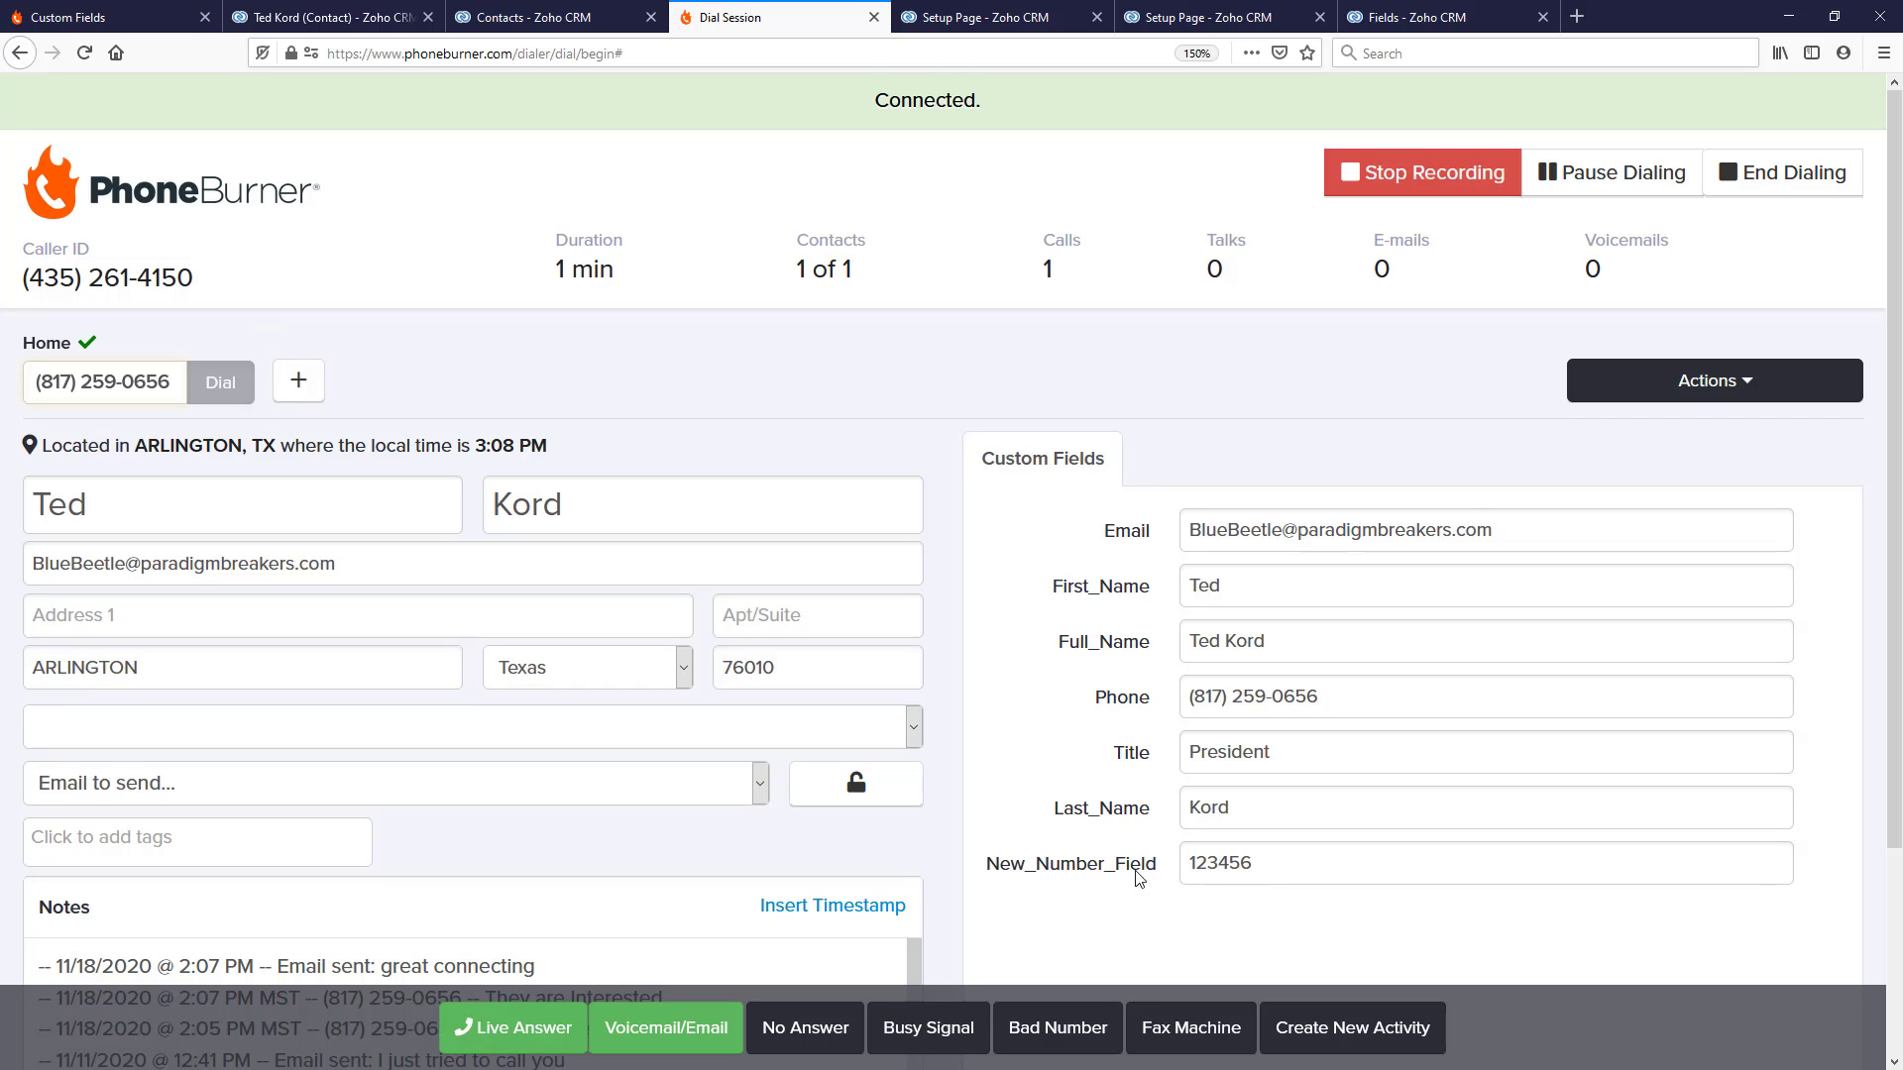
- Log the second call as Live Answer, end it, and return to the contact's record in Zoho CRM
{"action": "left_click", "coordinate": [512, 1031]}
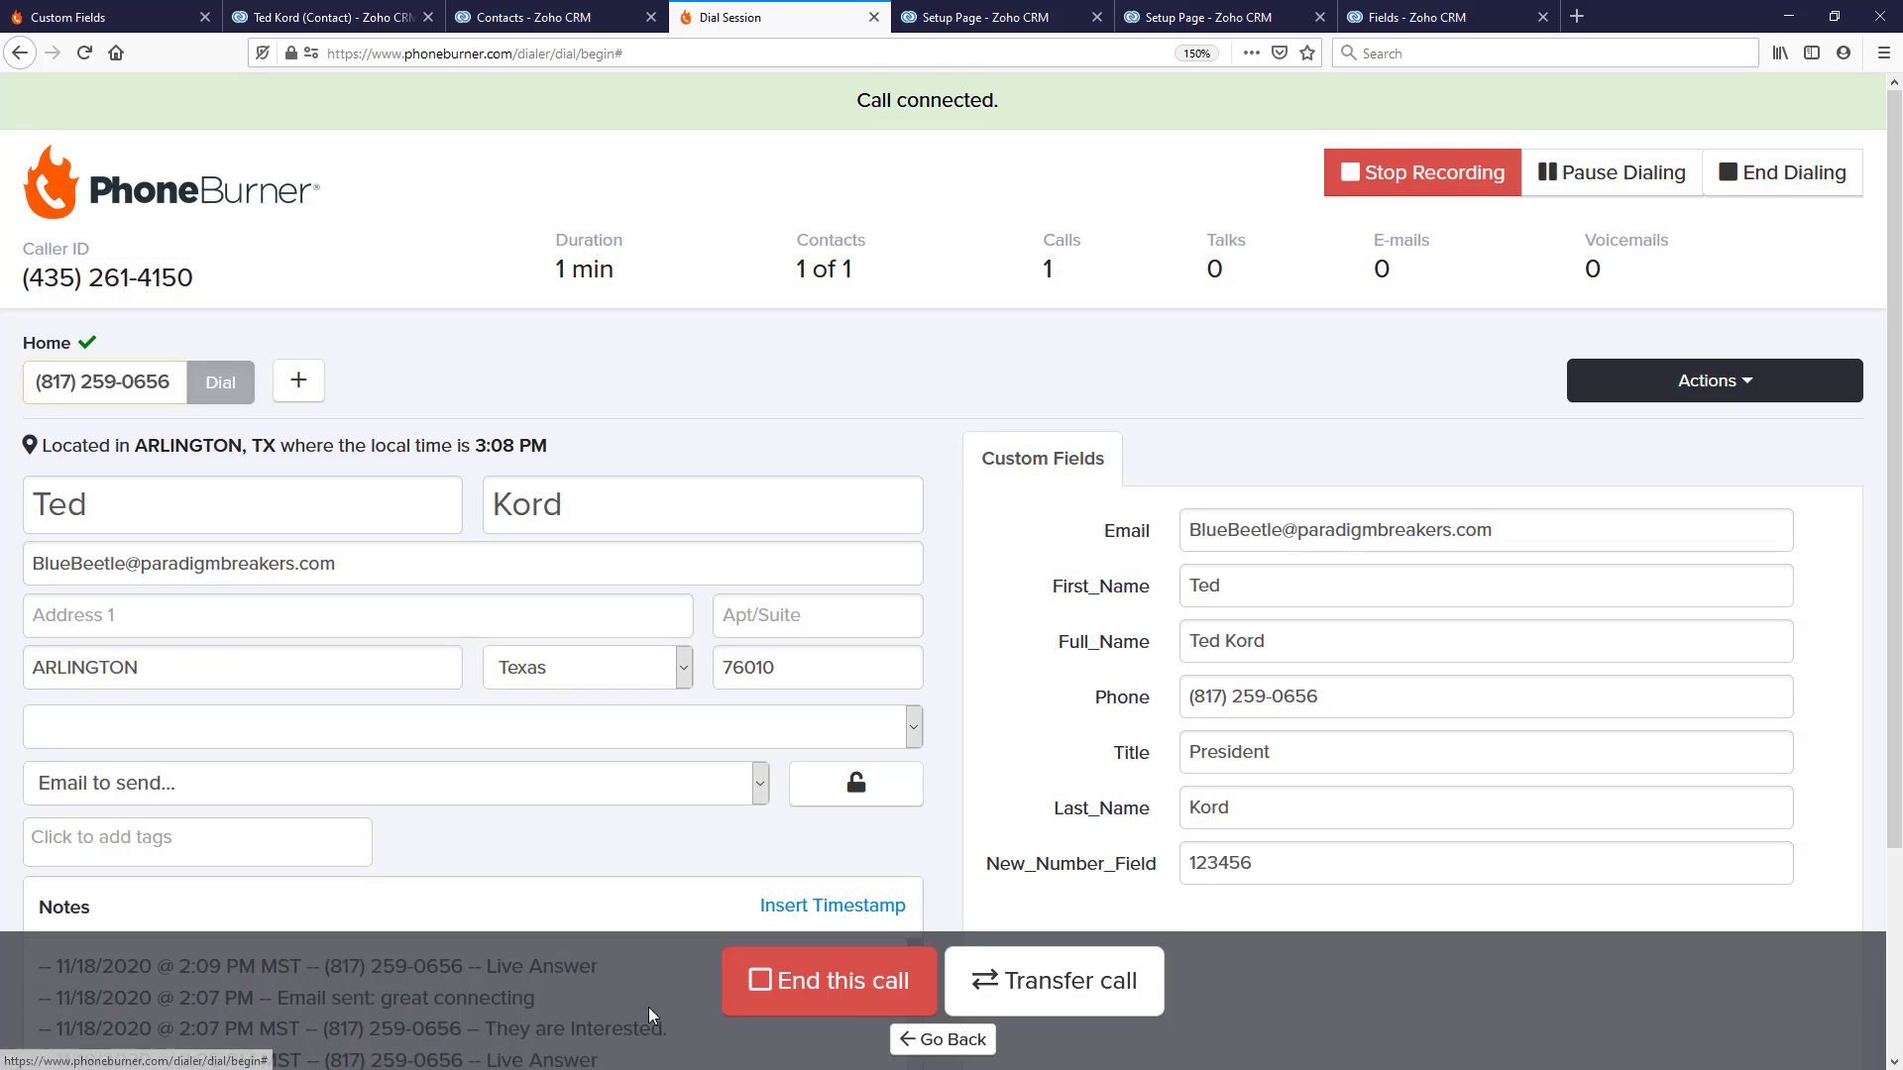
{"action": "left_click", "coordinate": [854, 1009]}
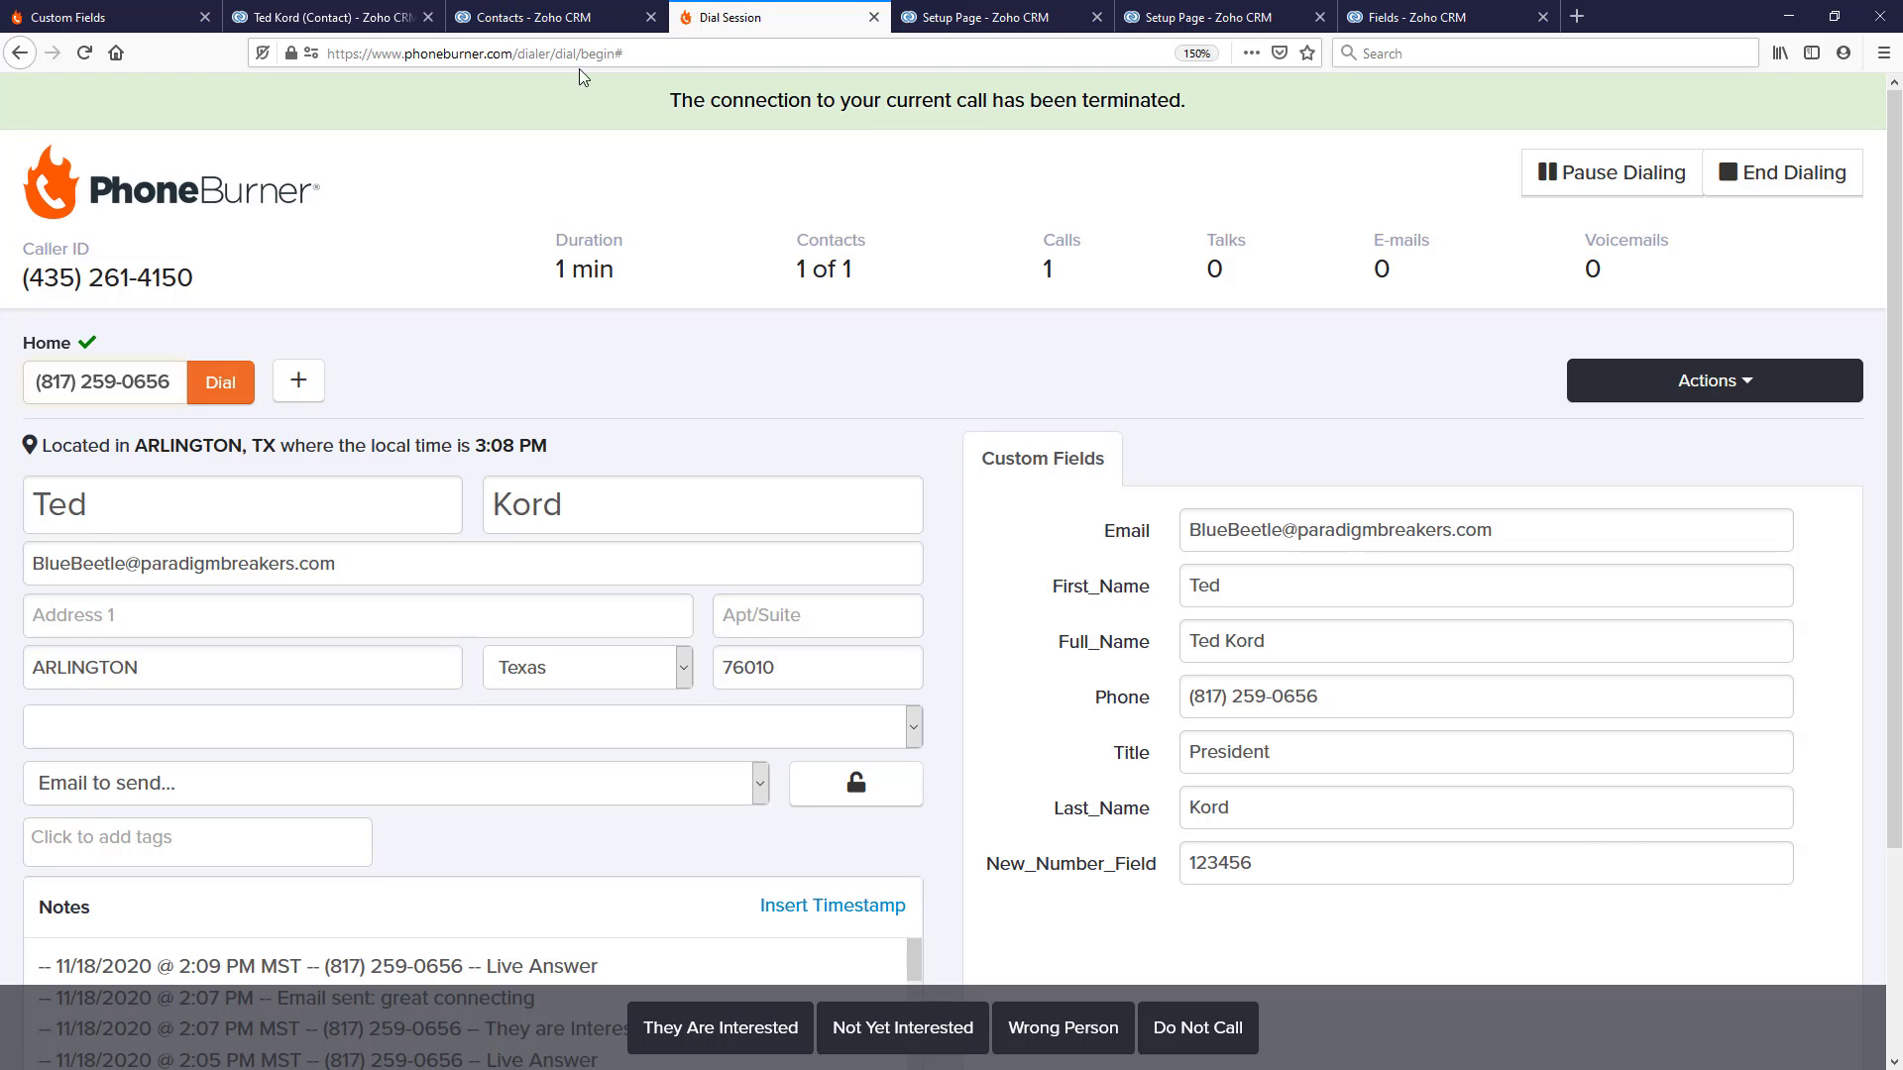
{"action": "left_click", "coordinate": [543, 15]}
{"action": "left_click", "coordinate": [374, 16]}
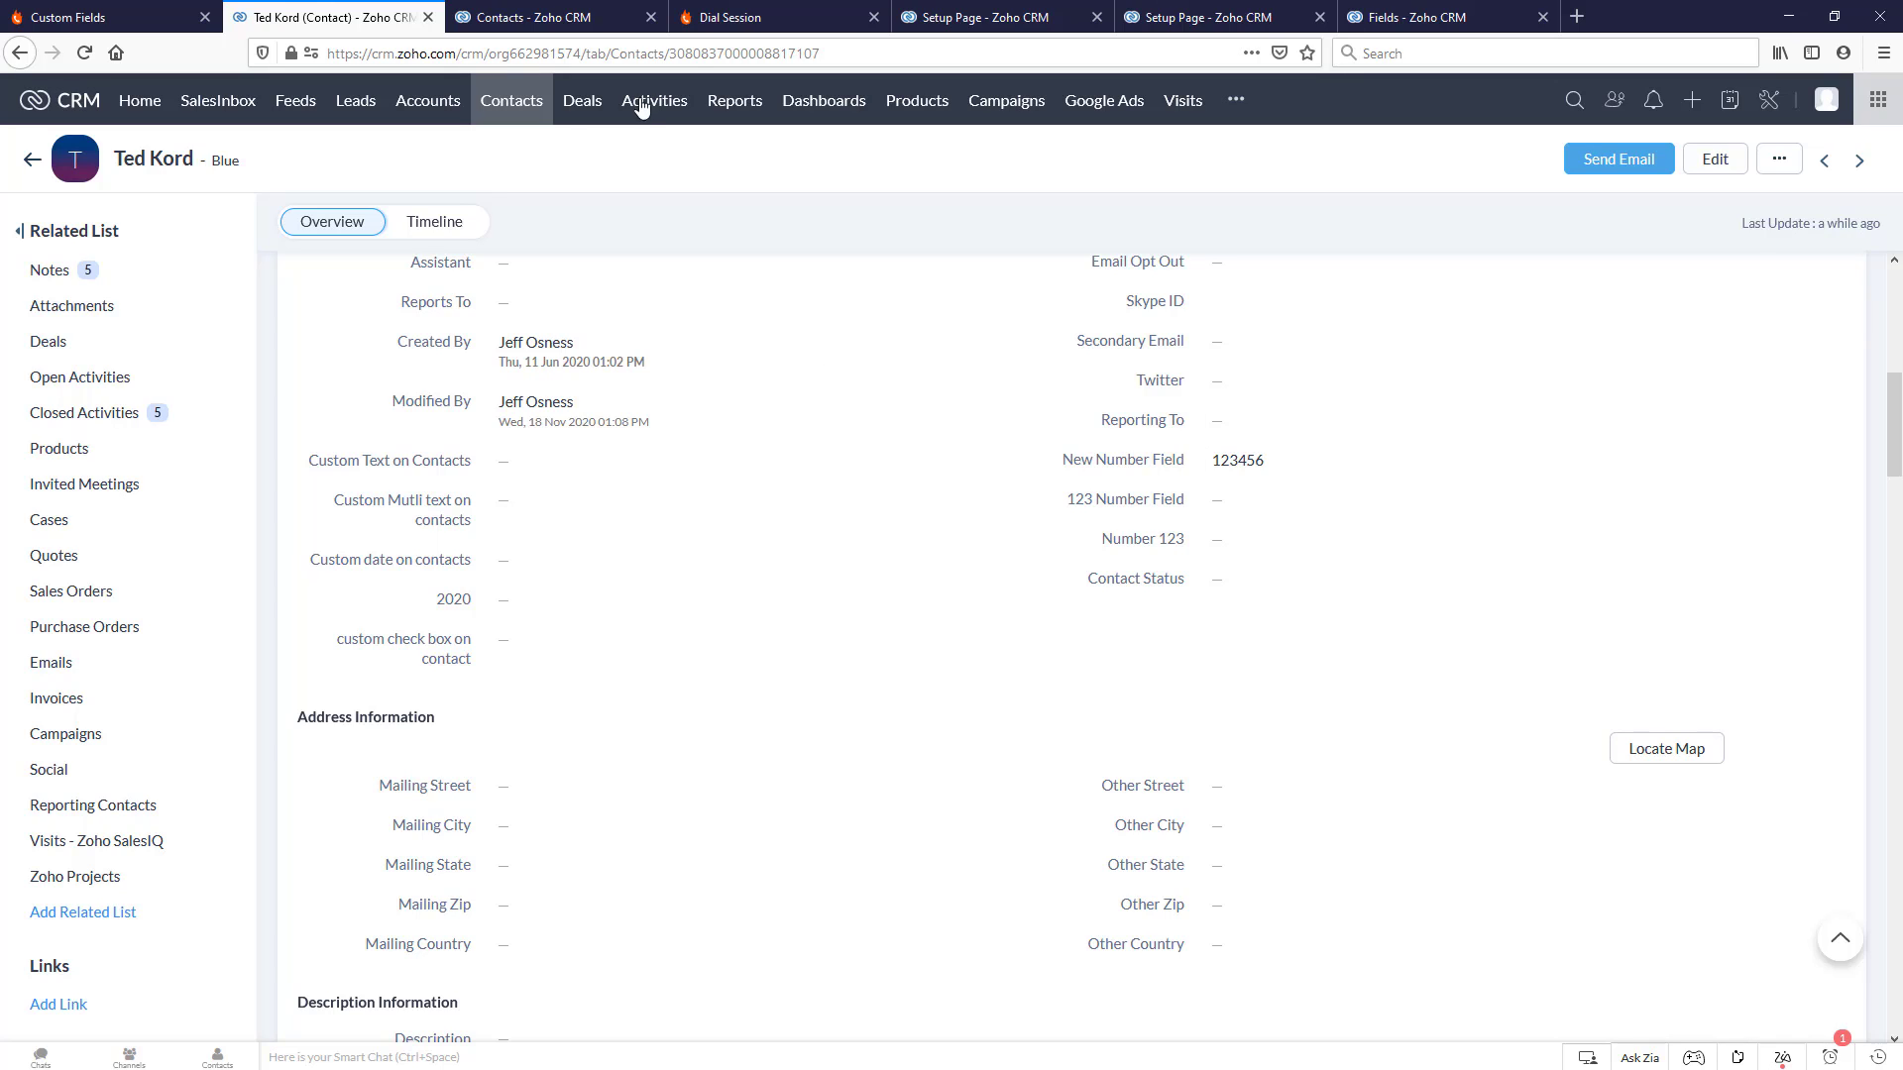
- Switch to the PhoneBurner dial session, record the Blue account contact's call outcome as They Are Interested, and close the session
{"action": "left_click", "coordinate": [750, 17]}
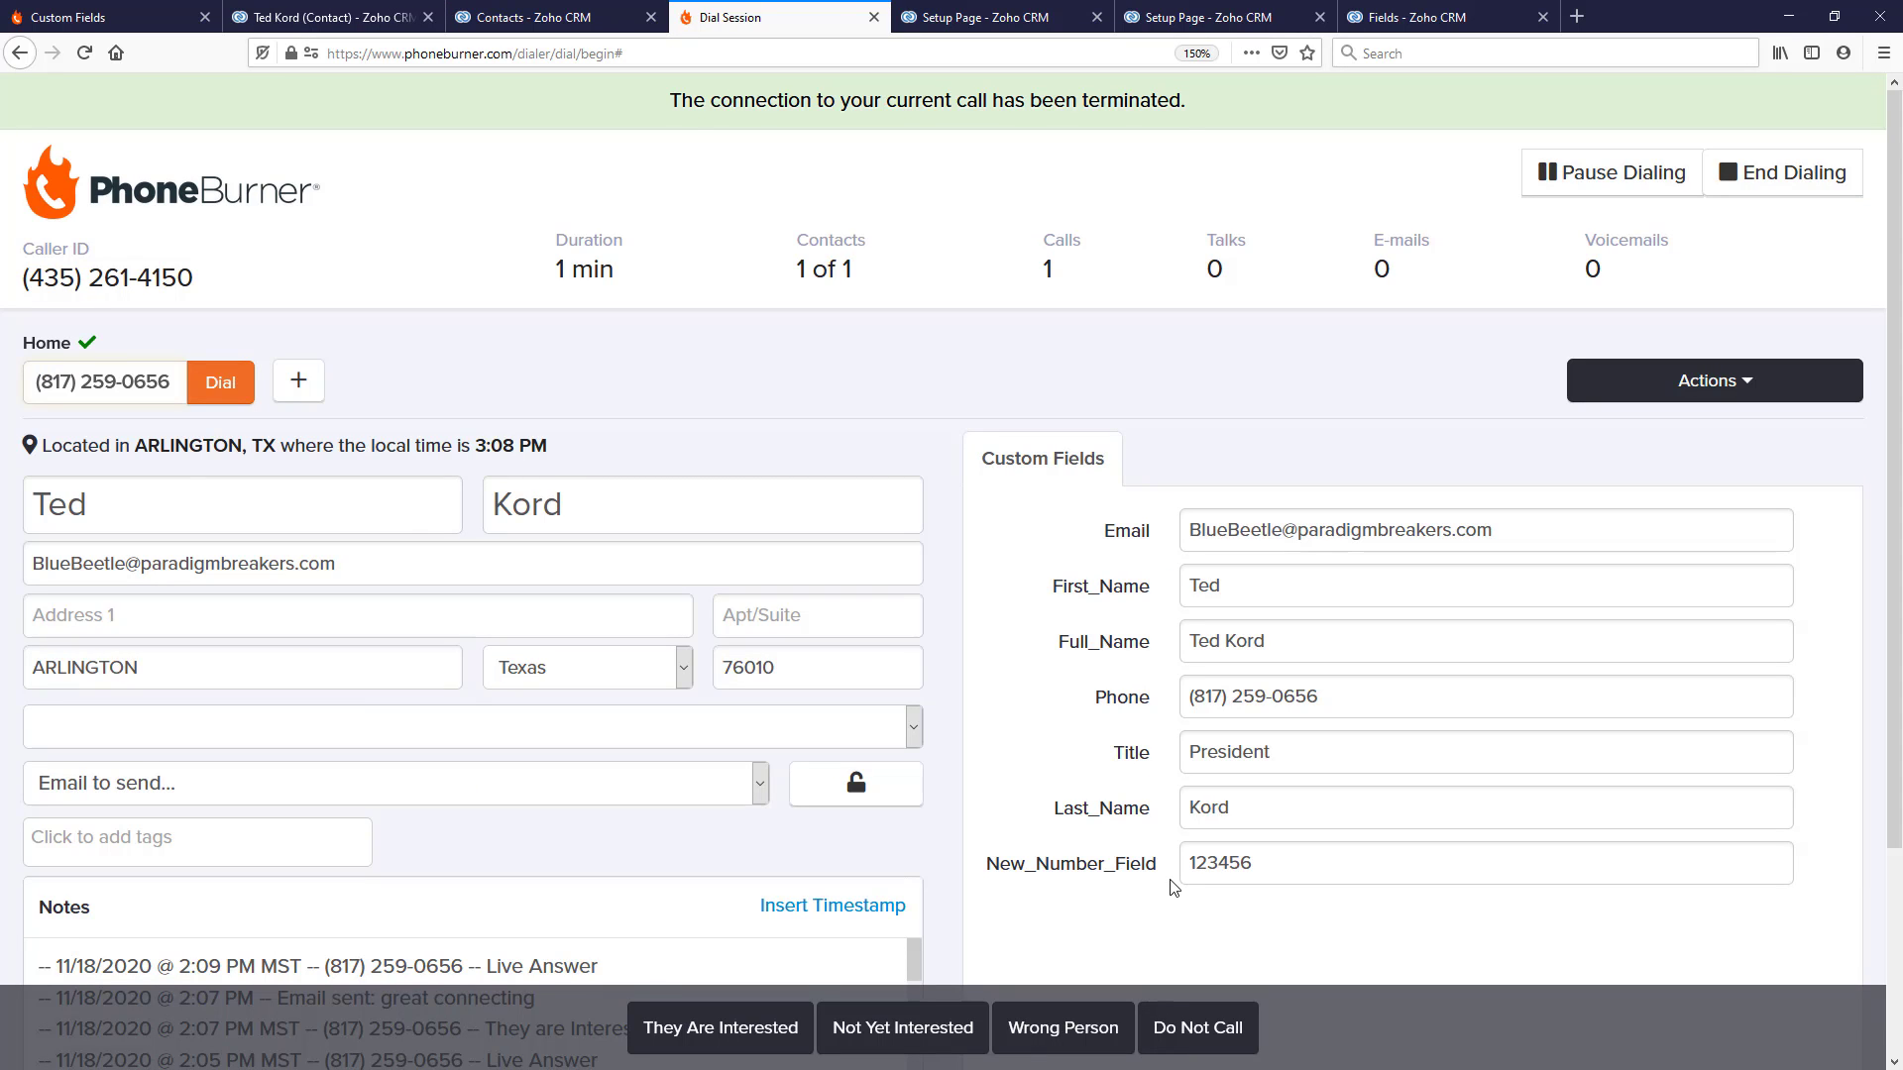
{"action": "left_click", "coordinate": [721, 1028]}
{"action": "left_click", "coordinate": [873, 17]}
{"action": "left_click", "coordinate": [392, 17]}
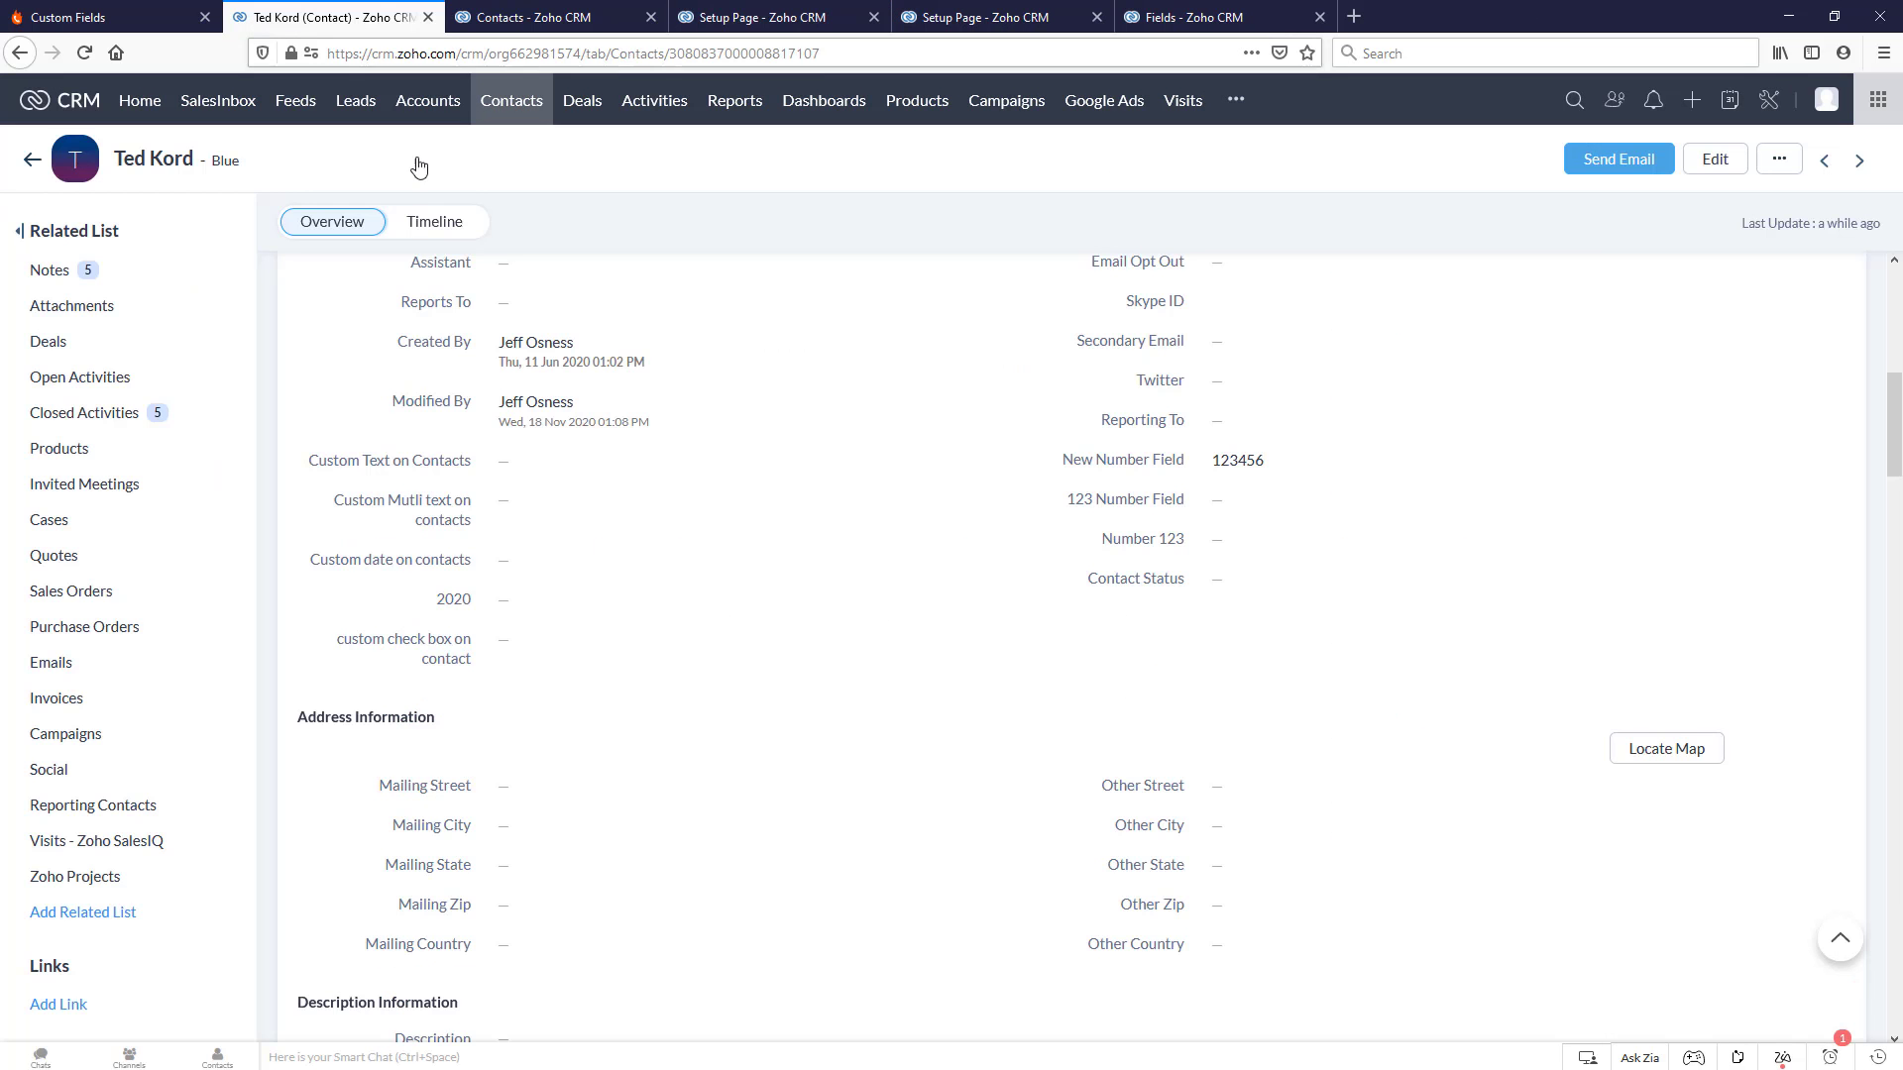
- In the Zoho CRM Contacts list, select only the Deathstroke account's contact and start a PhoneBurner dial session with the default settings
{"action": "left_click", "coordinate": [500, 20]}
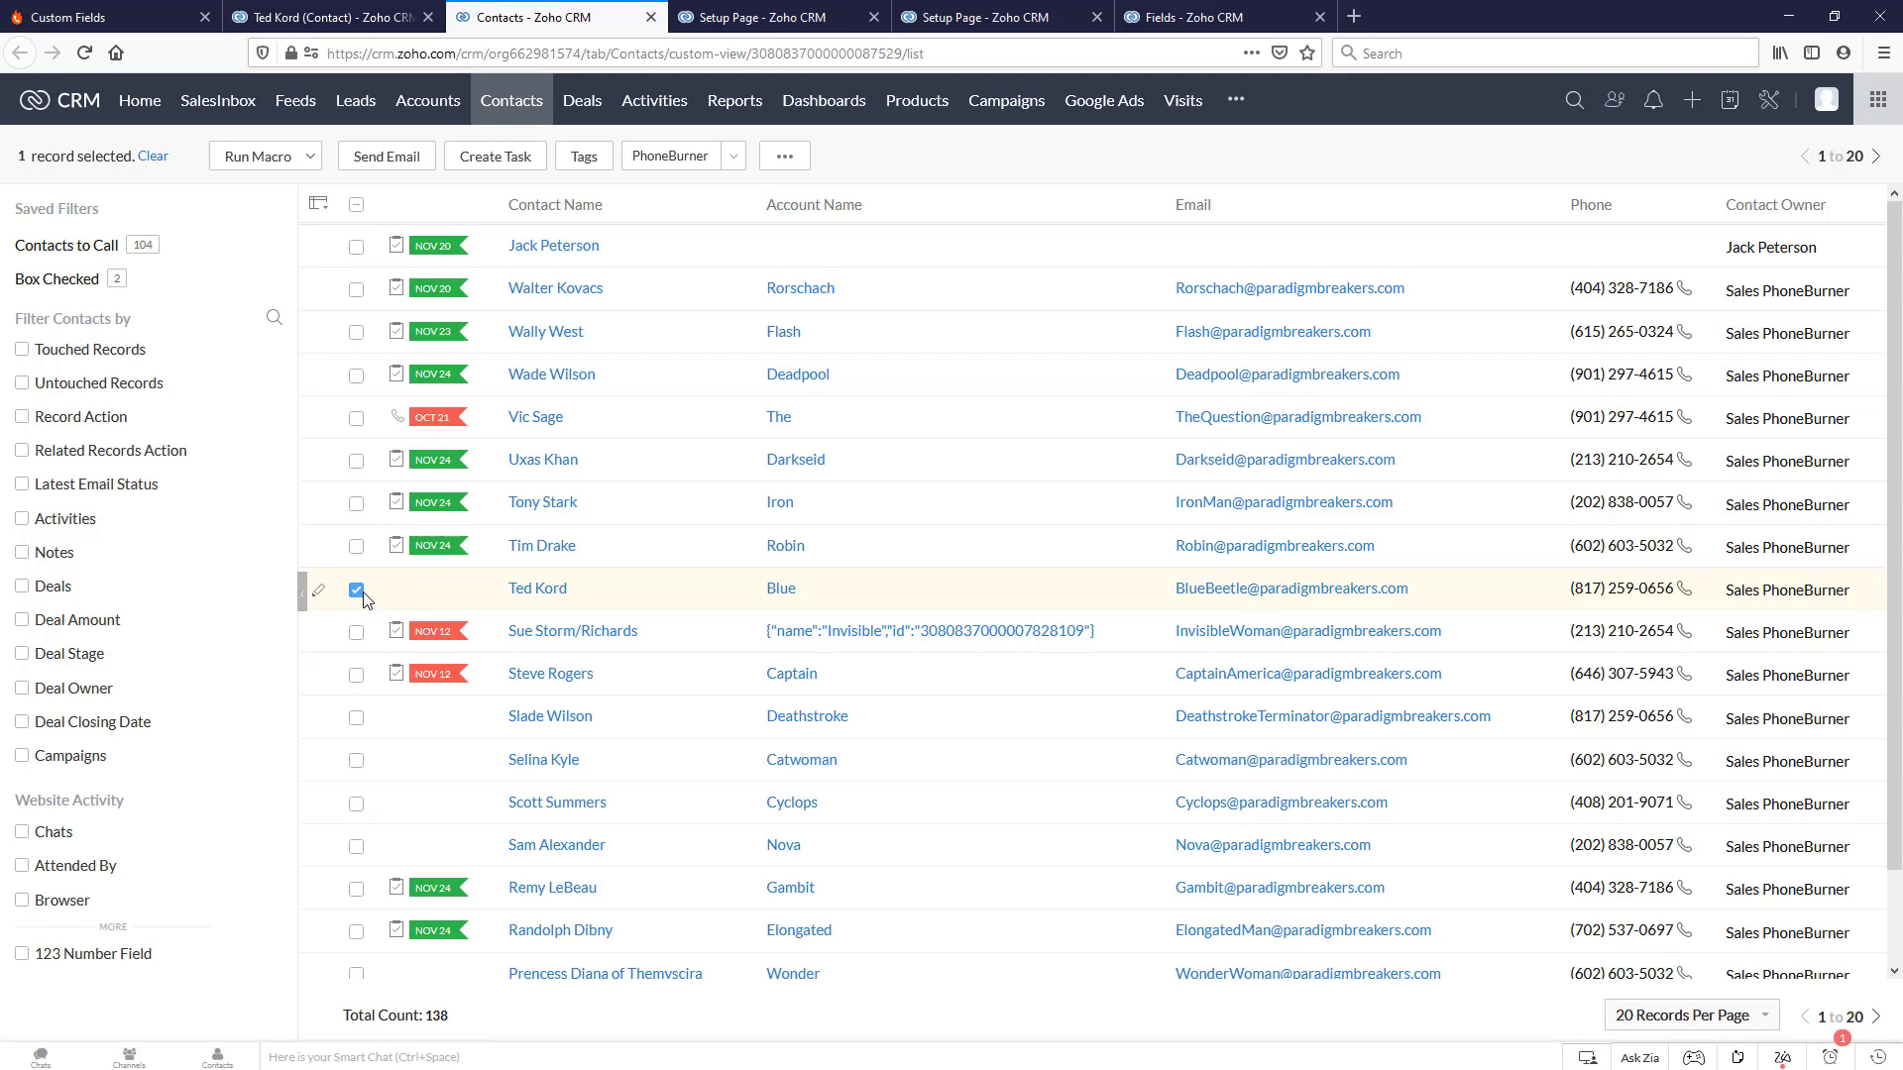
{"action": "left_click", "coordinate": [355, 720]}
{"action": "left_click", "coordinate": [652, 173]}
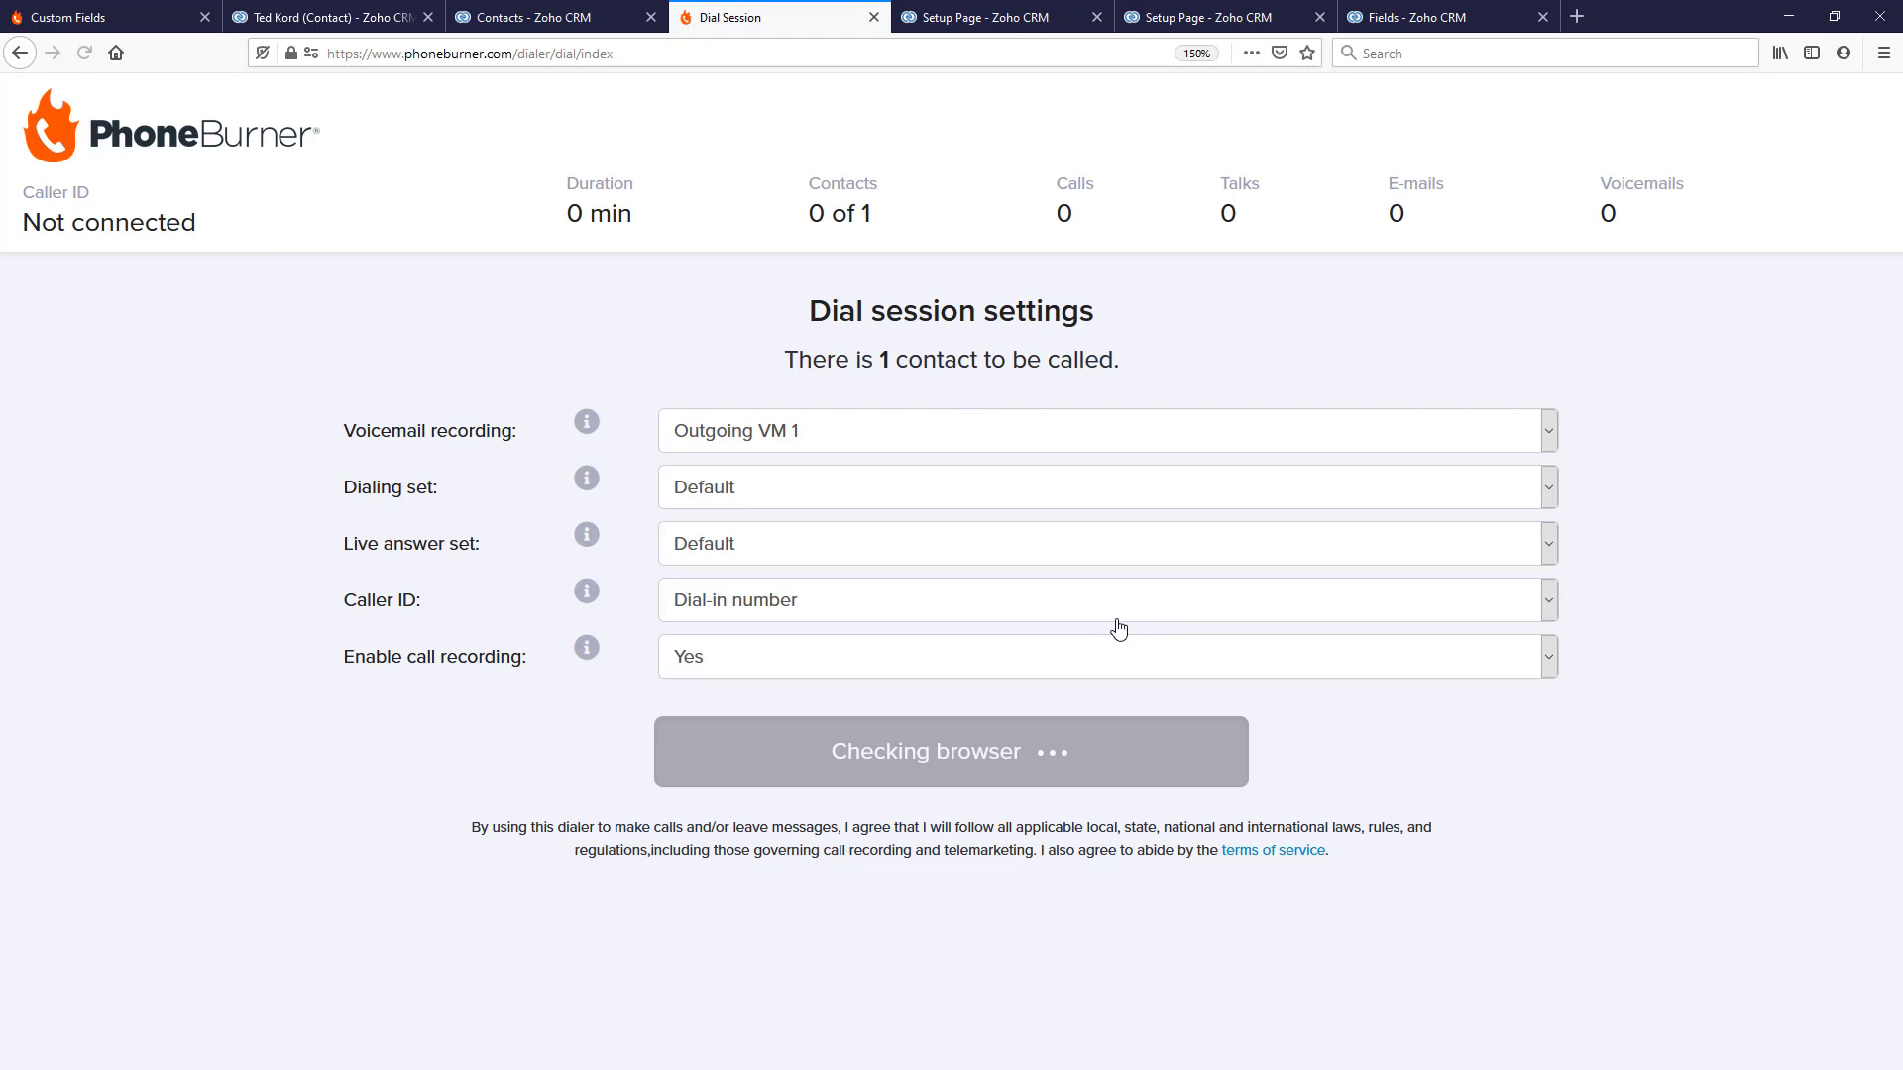
{"action": "left_click", "coordinate": [946, 777]}
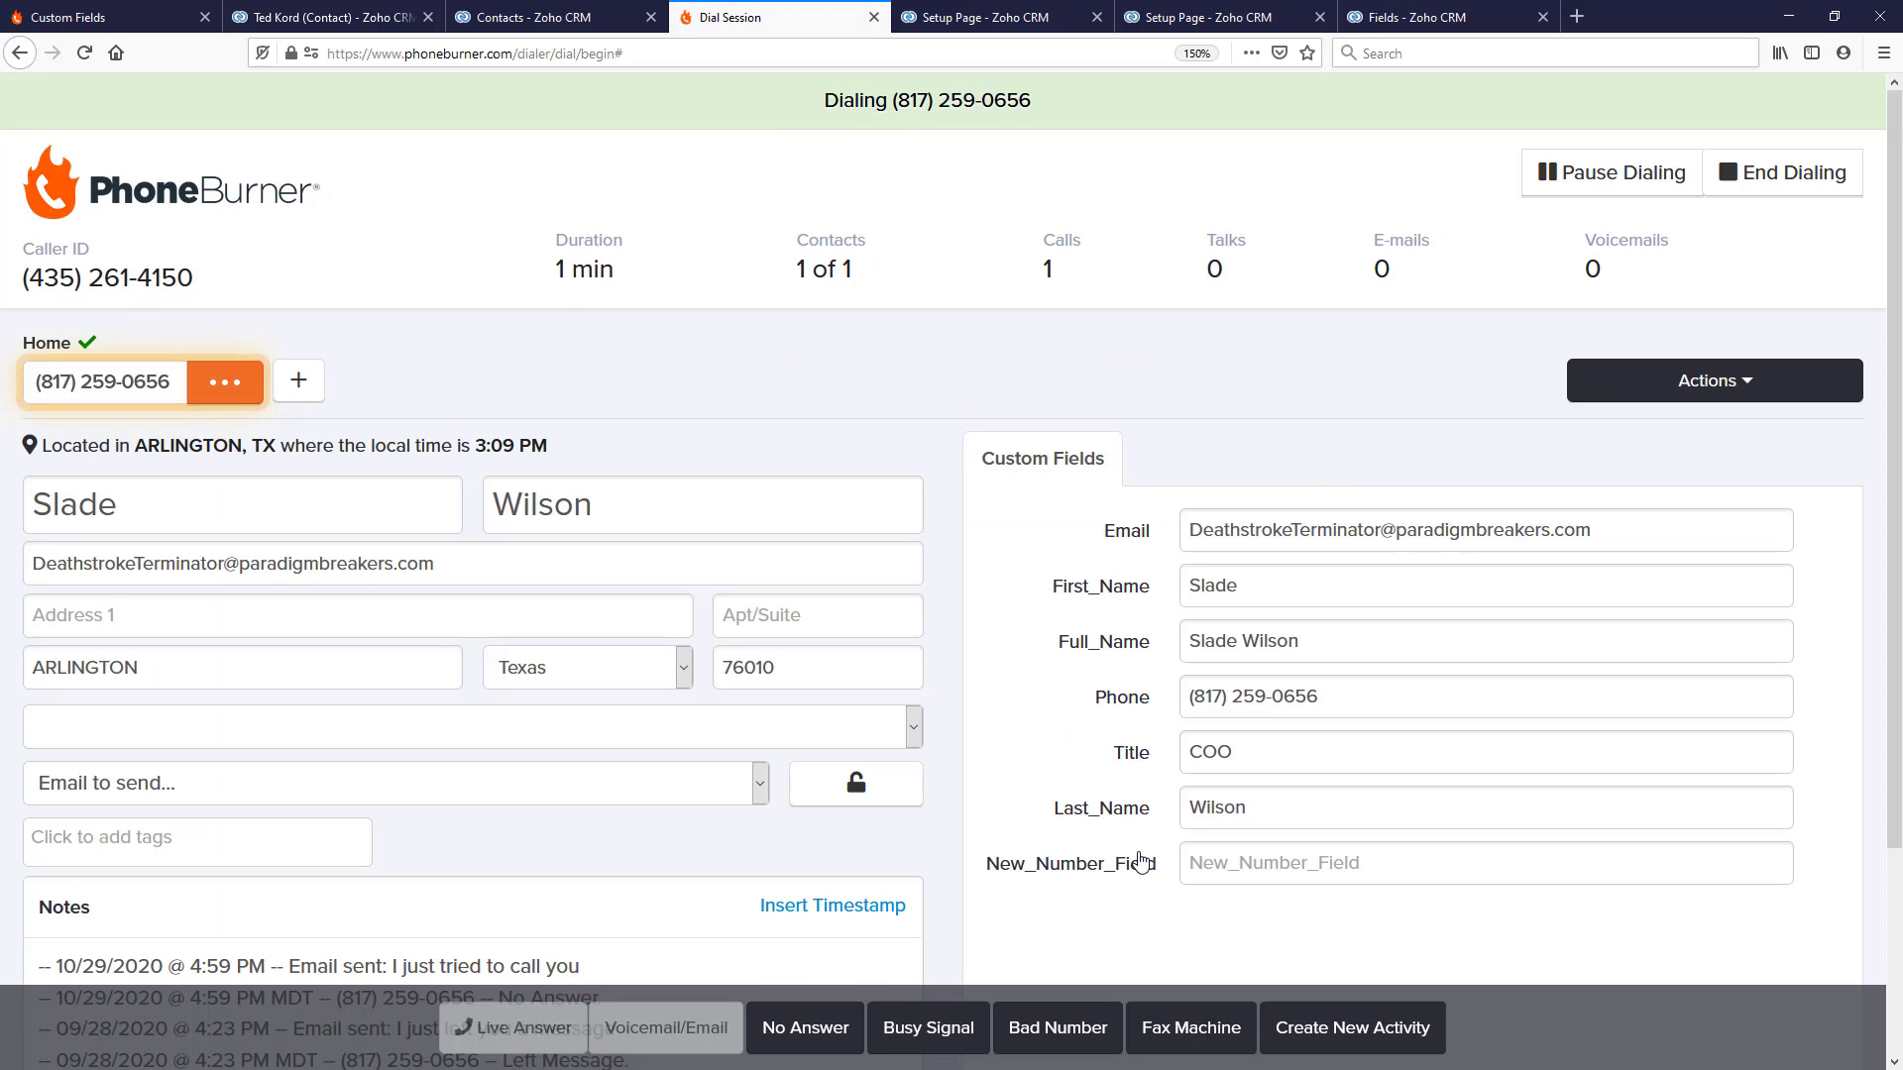
- Log the call to the Deathstroke account's contact as Live Answer and end the call
{"action": "left_click", "coordinate": [1202, 860]}
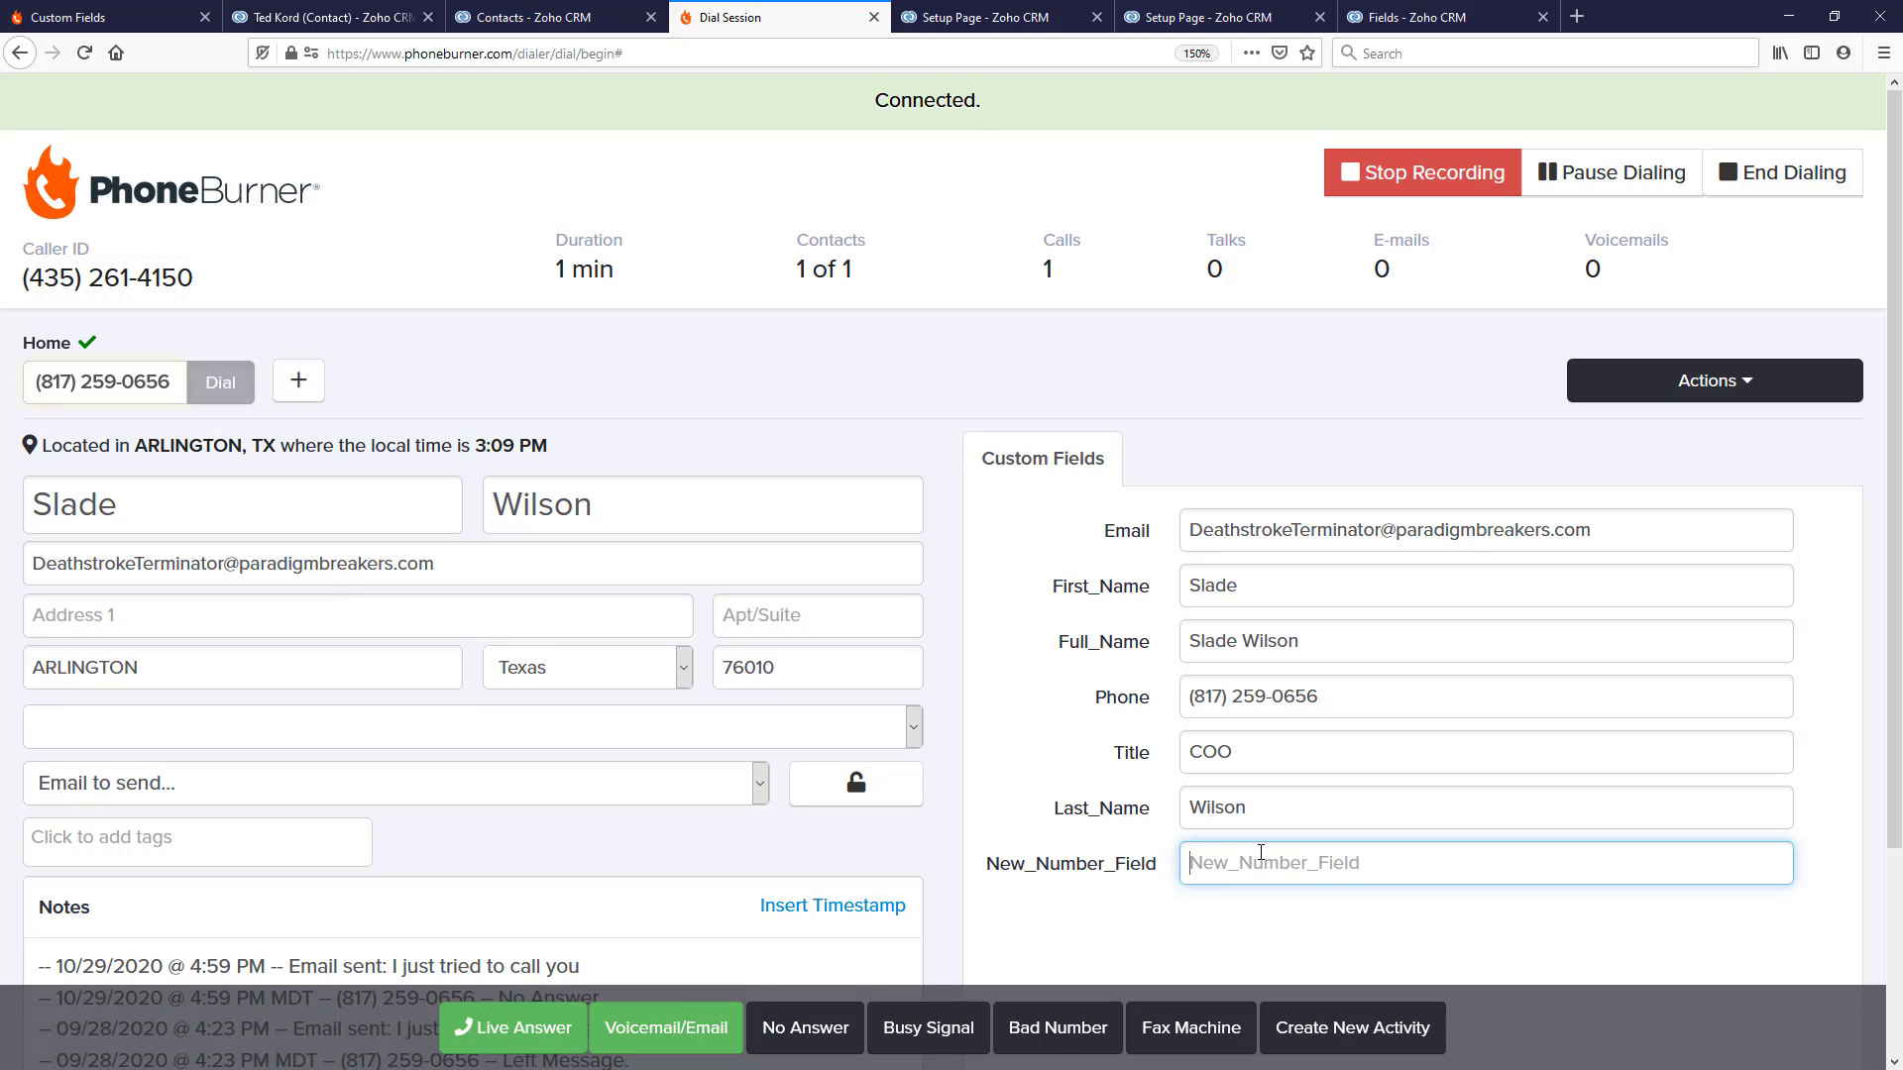
{"action": "left_click", "coordinate": [545, 1028]}
{"action": "left_click", "coordinate": [788, 996]}
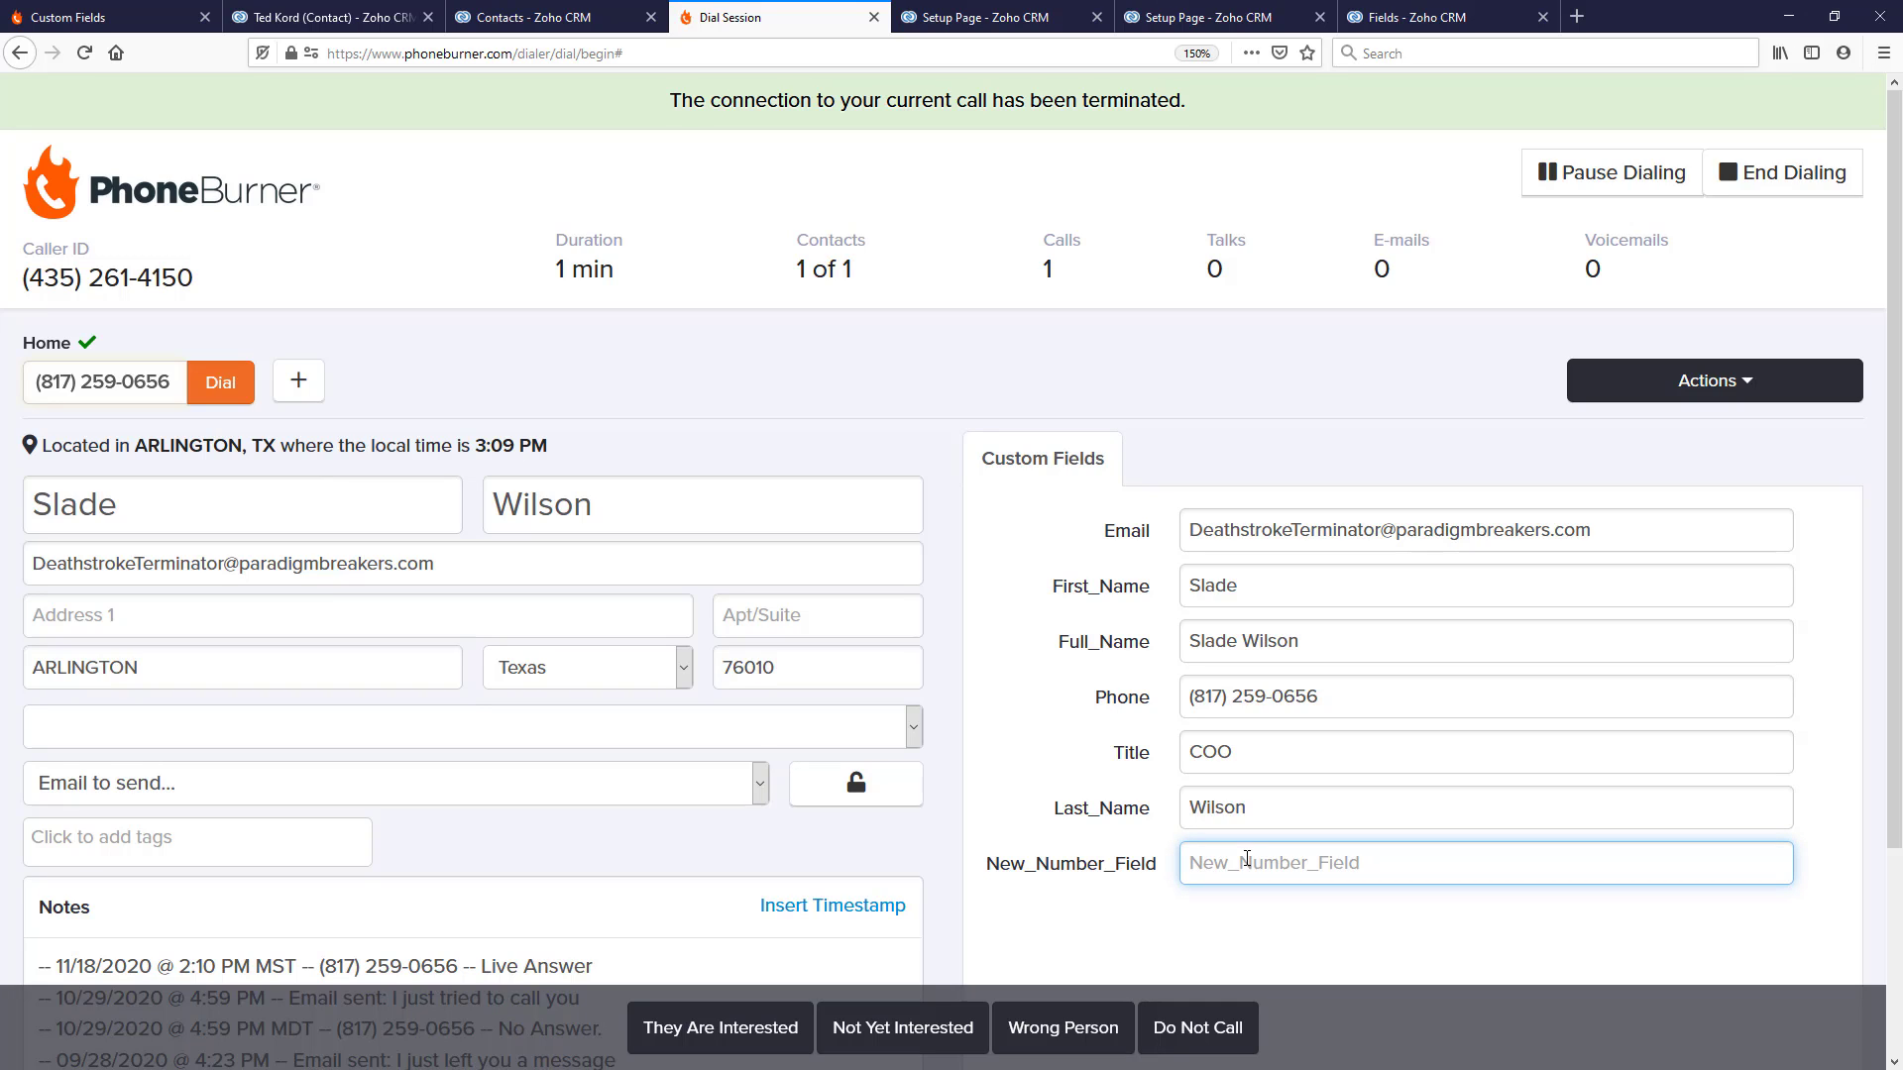
- Enter 456321 in New_Number_Field and record the call outcome as They Are Interested
{"action": "type", "text": "456321"}
{"action": "left_click", "coordinate": [1274, 901]}
{"action": "left_click", "coordinate": [731, 1026]}
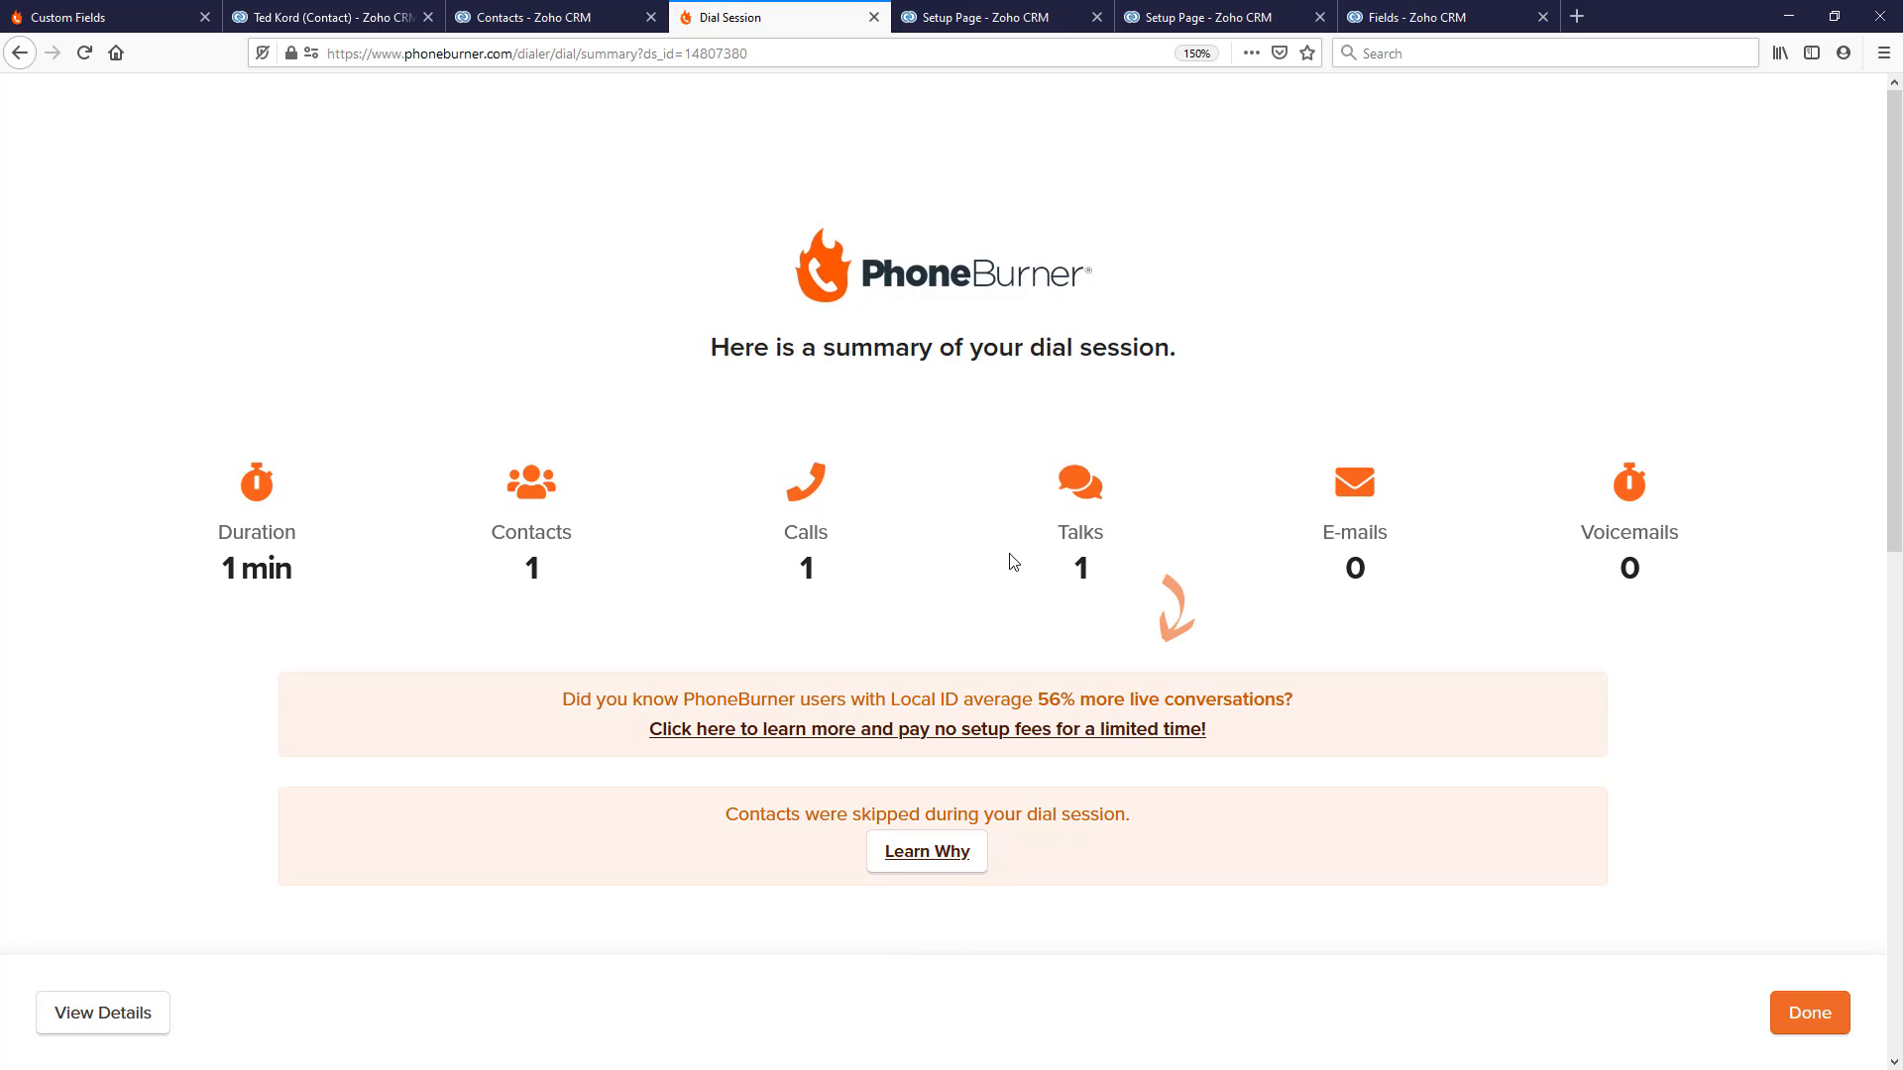
- Open the Deathstroke account contact's Zoho CRM record in a separate tab and check its New Number Field
{"action": "left_click", "coordinate": [533, 17]}
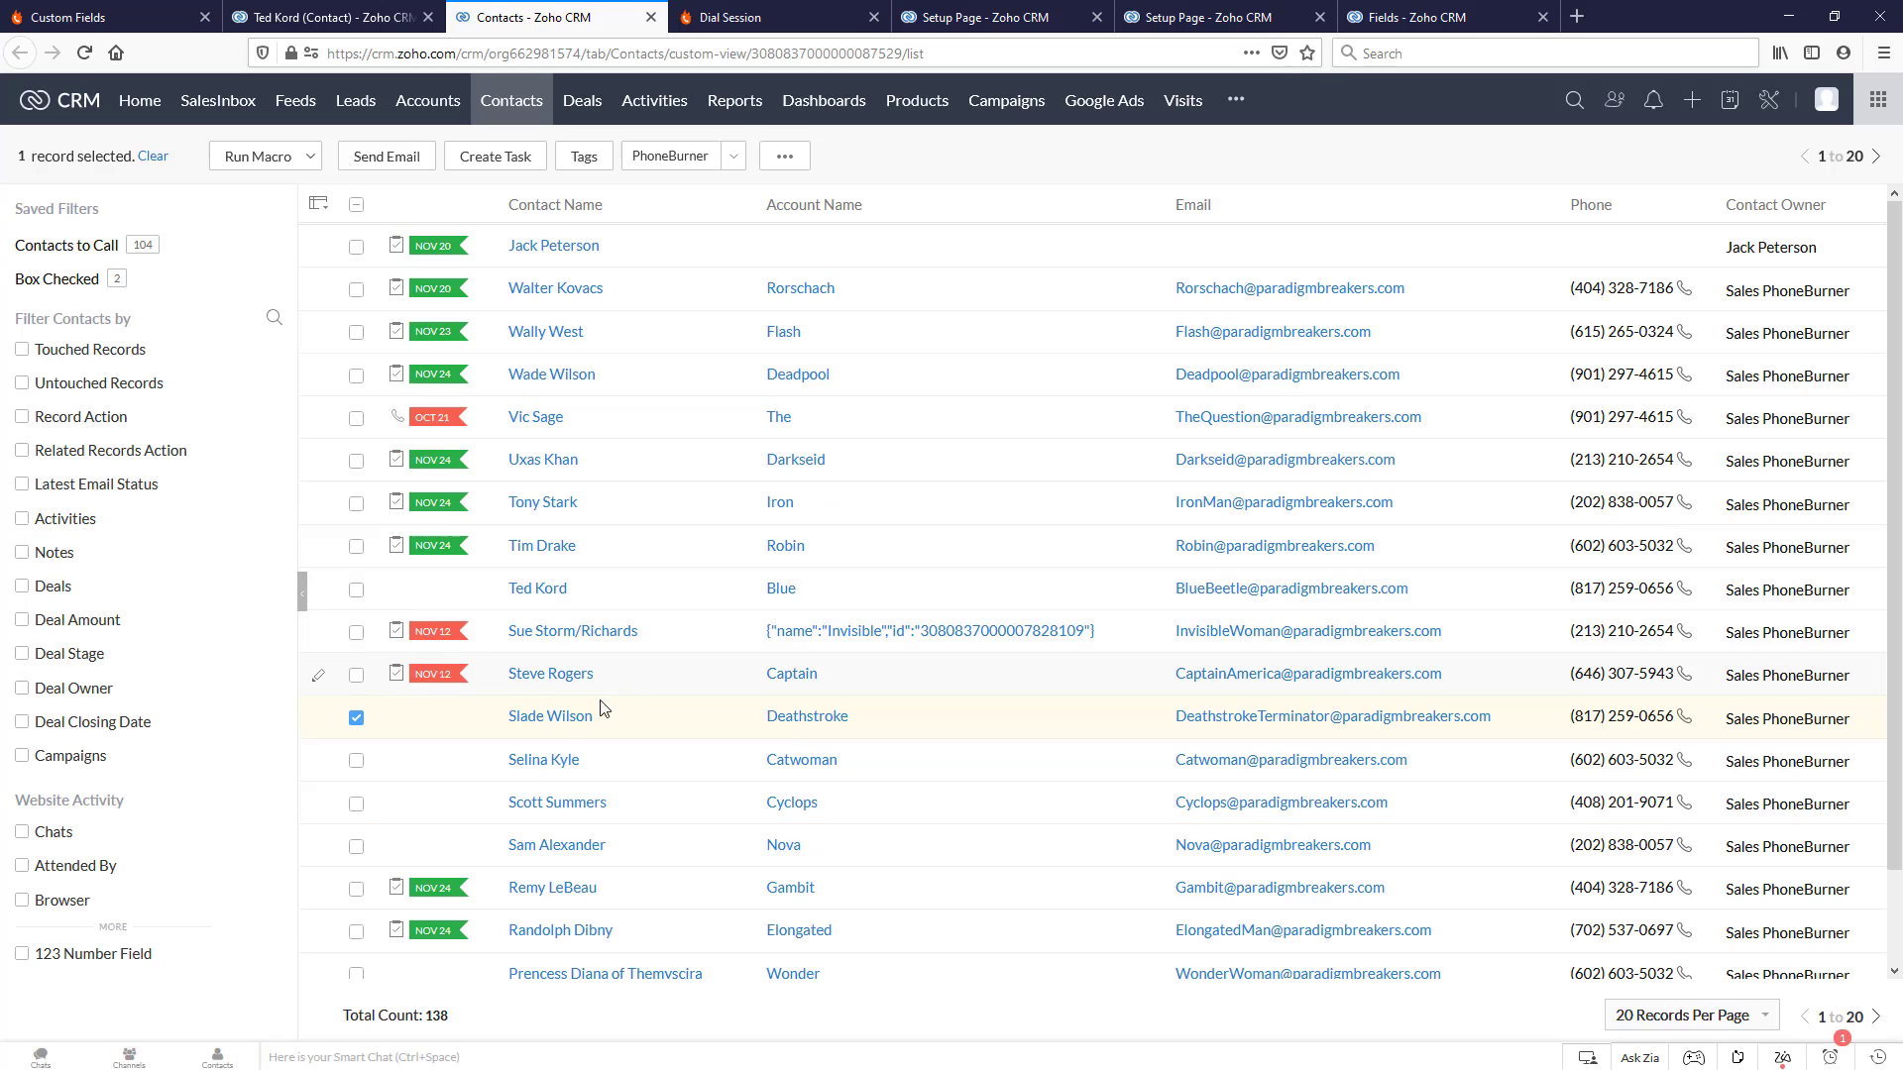
{"action": "middle_click", "coordinate": [550, 717]}
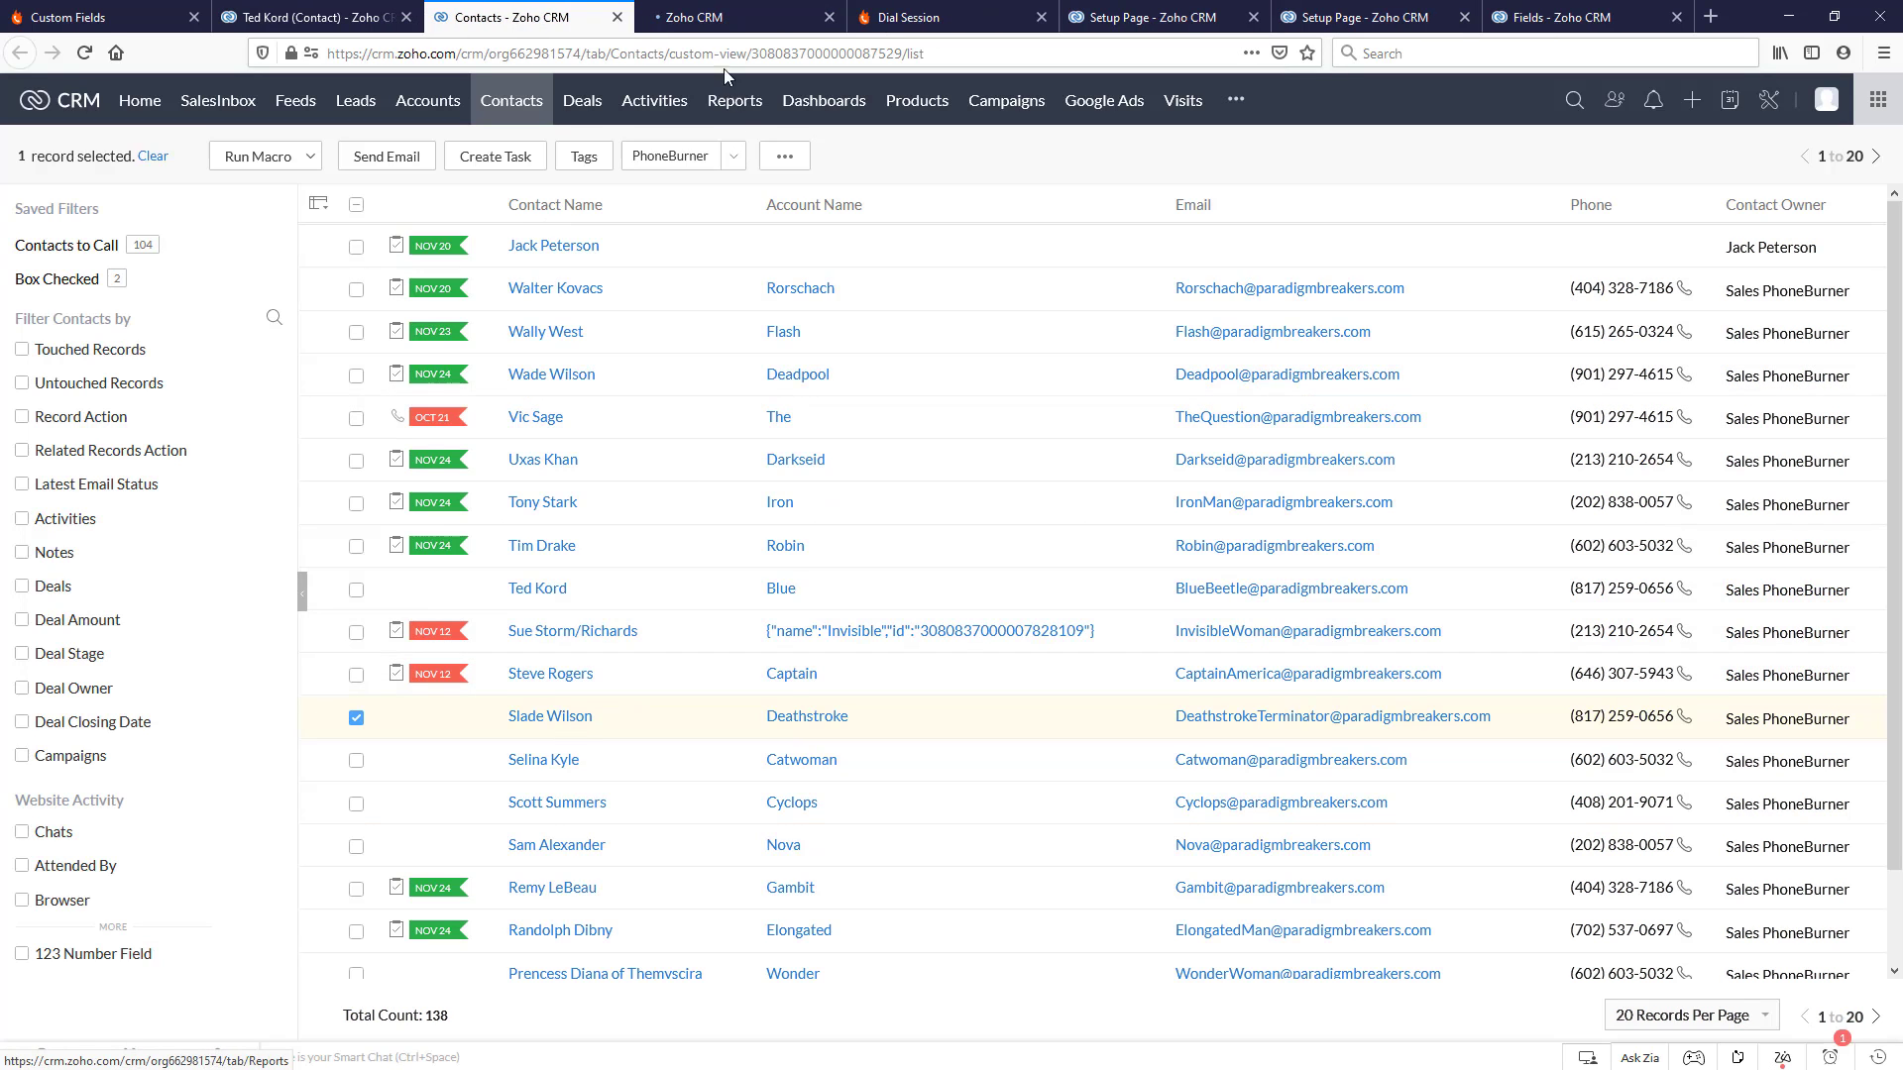
{"action": "left_click", "coordinate": [703, 17]}
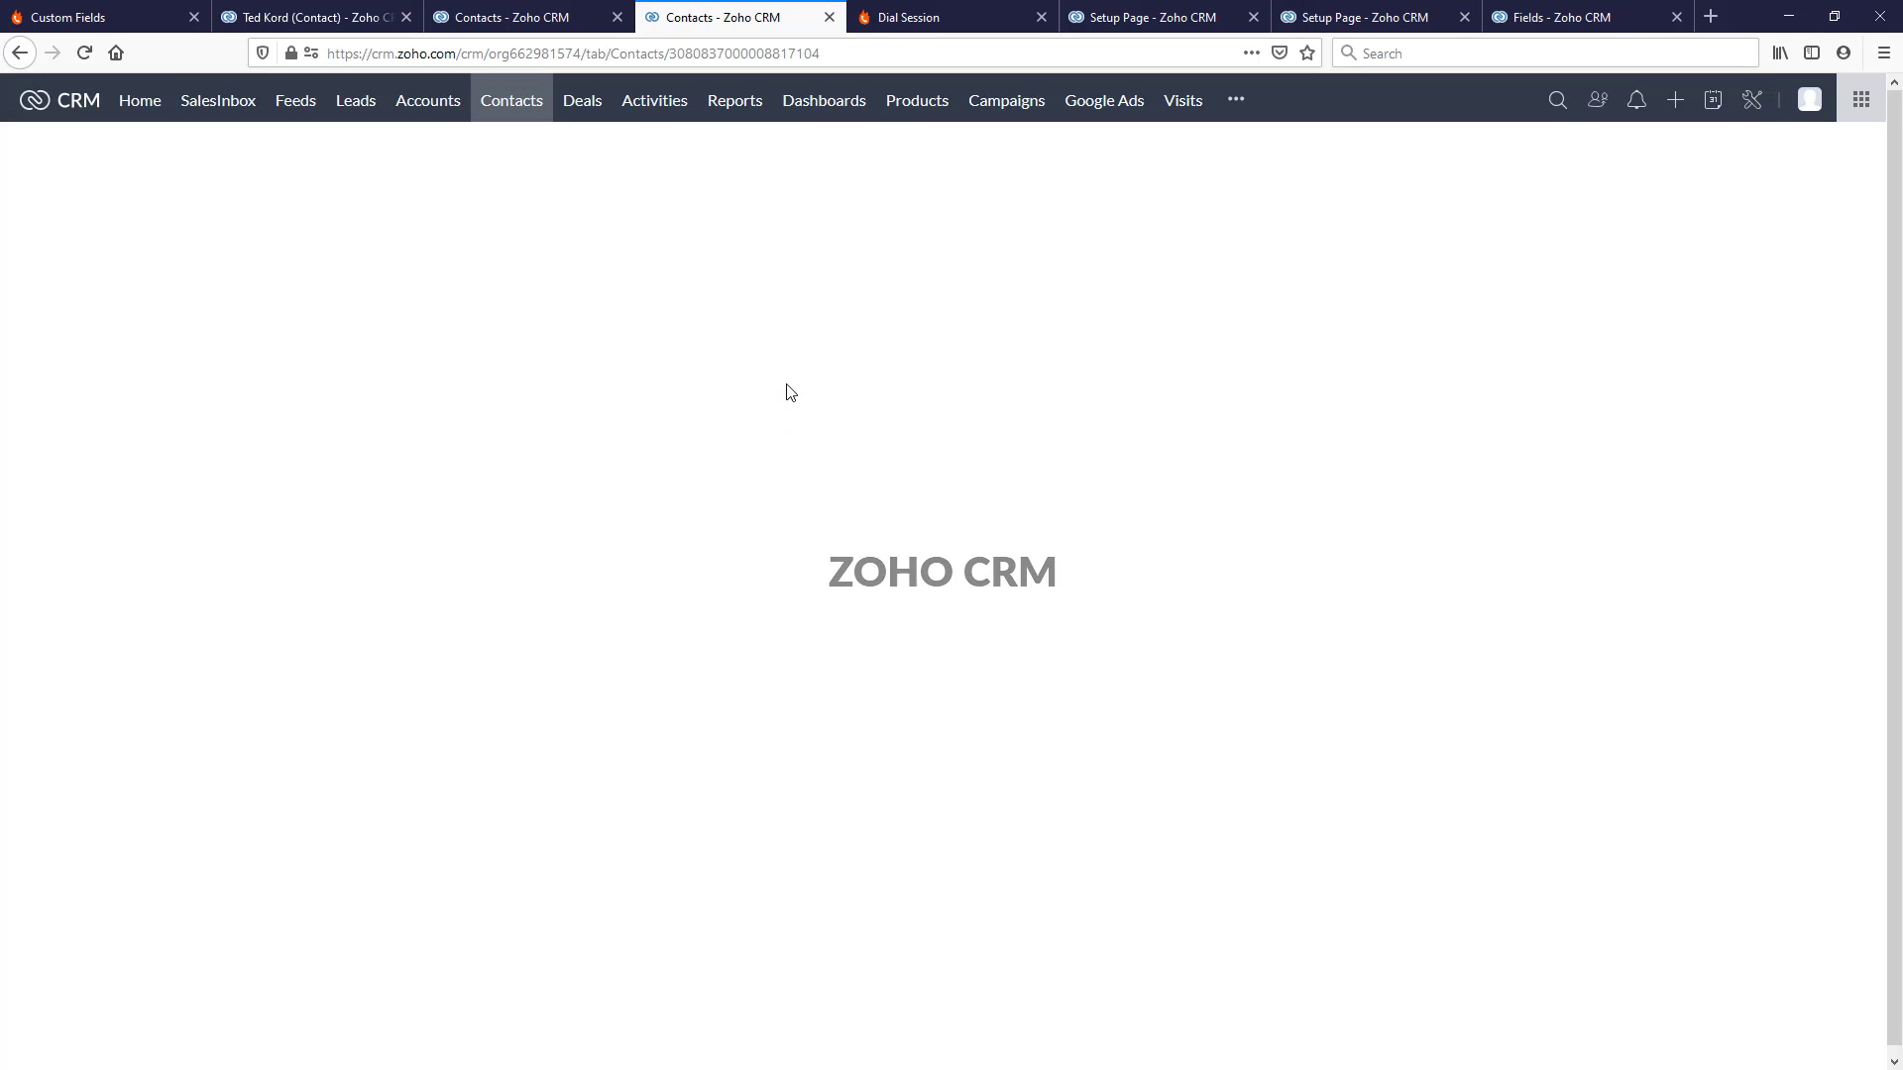
{"action": "scroll", "coordinate": [783, 391], "scroll_direction": "down", "scroll_amount": 5}
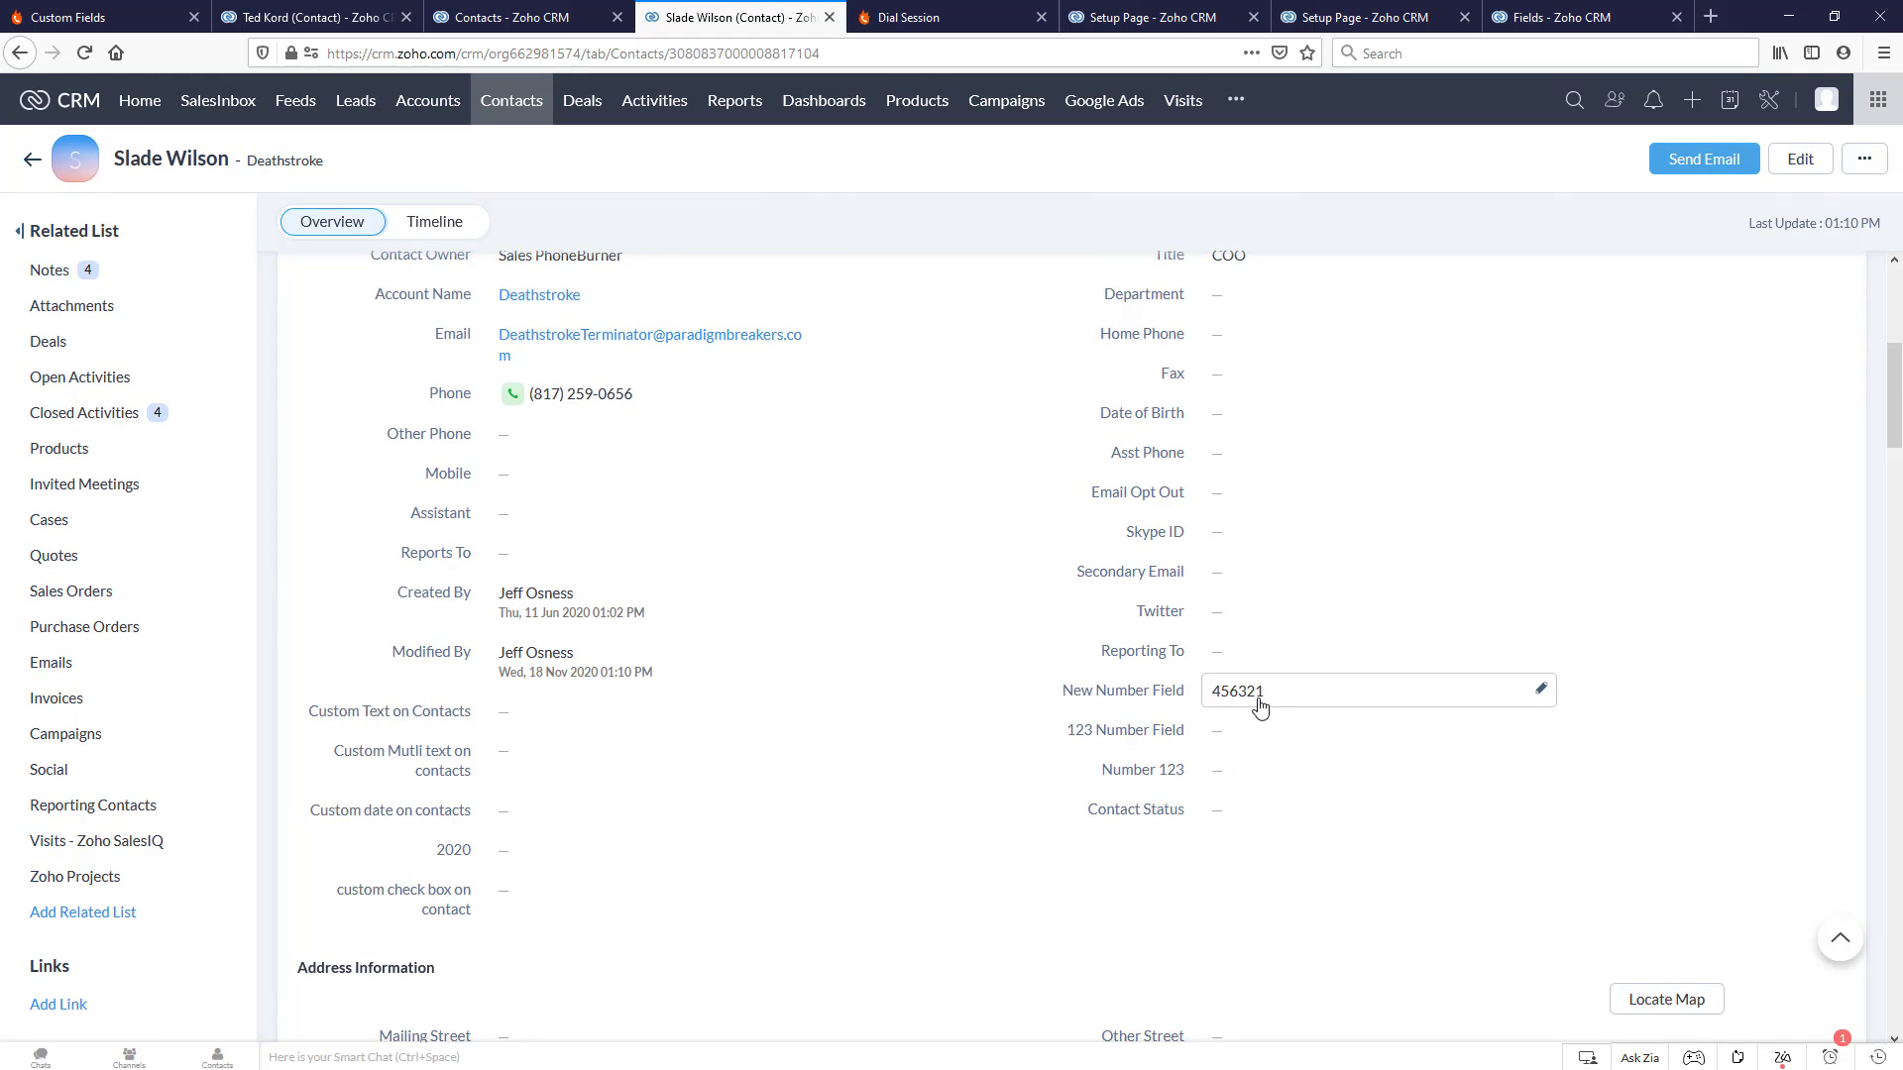
{"action": "scroll", "coordinate": [1260, 704], "scroll_direction": "down", "scroll_amount": 2}
{"action": "scroll", "coordinate": [1260, 705], "scroll_direction": "up", "scroll_amount": 1}
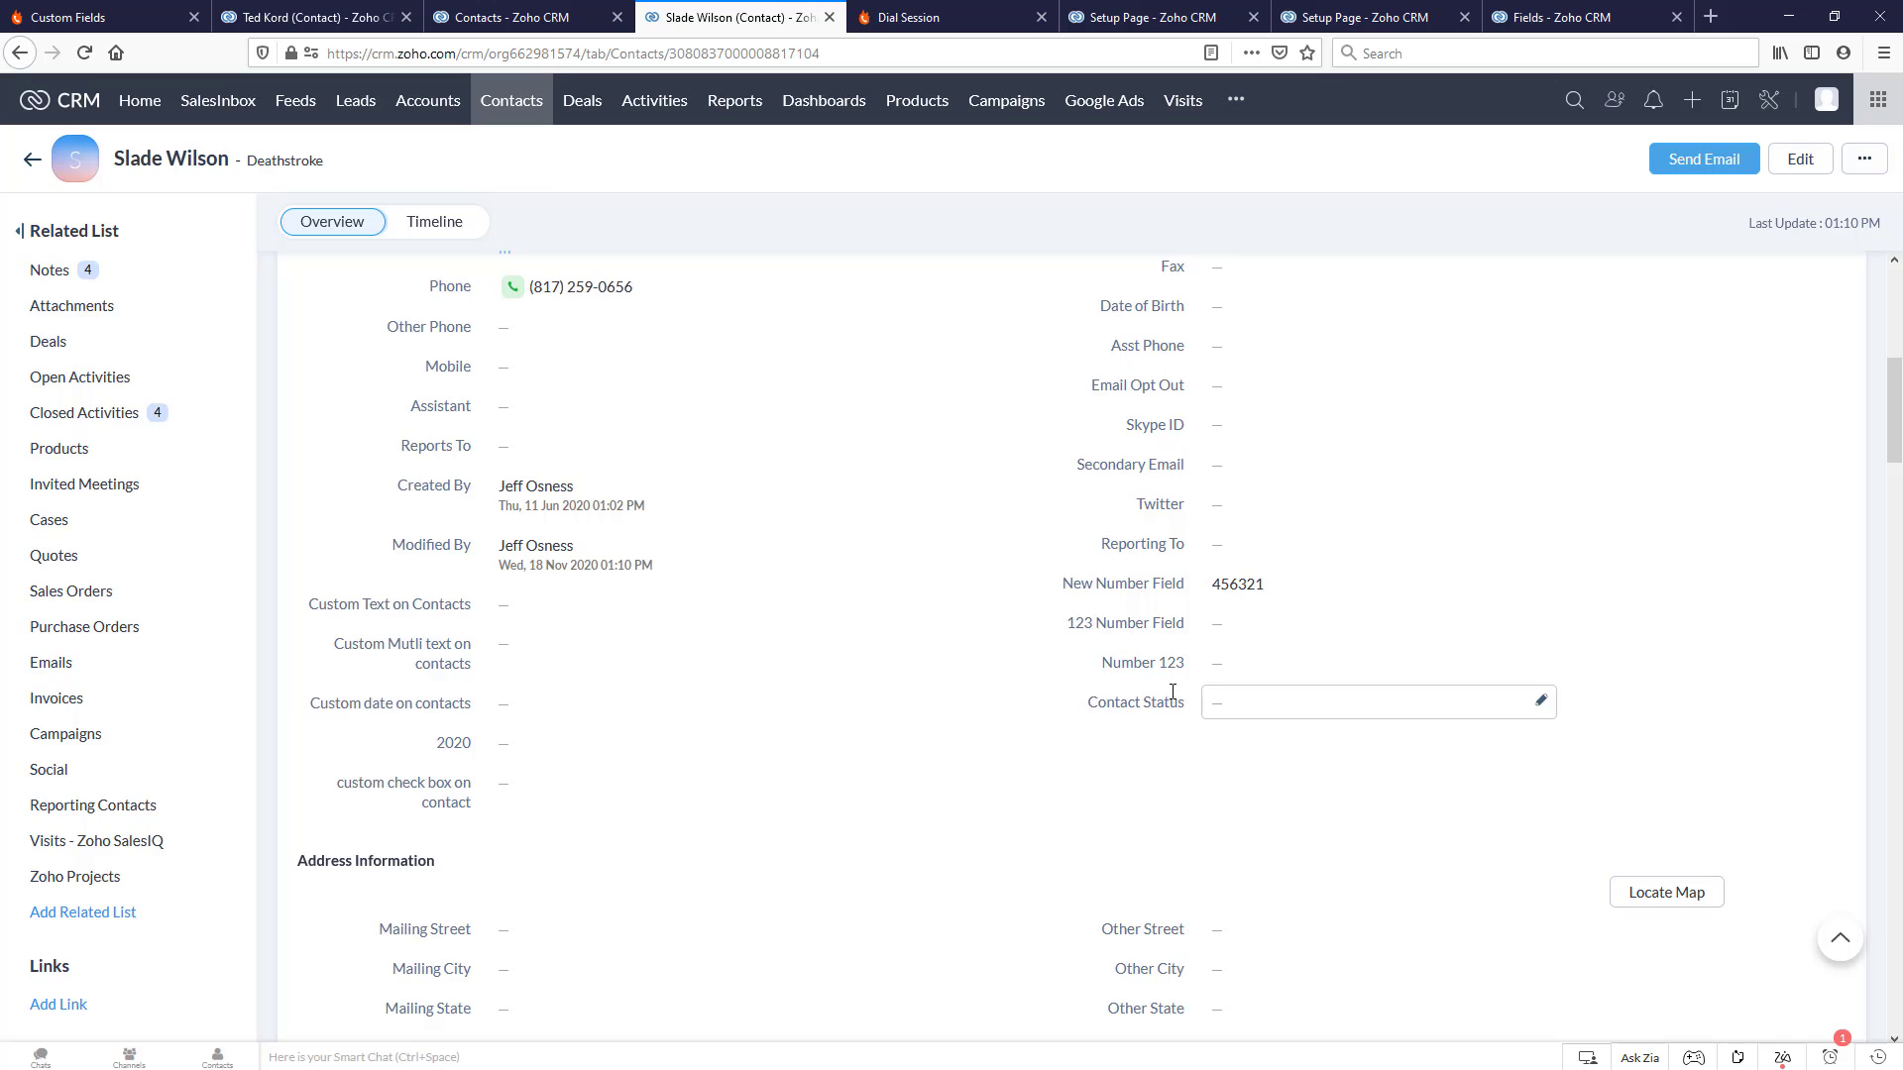
- On the contact's record, enable custom check box on contact and set Custom date on contacts to Nov 18, 2020, saving both
{"action": "left_click", "coordinate": [509, 784]}
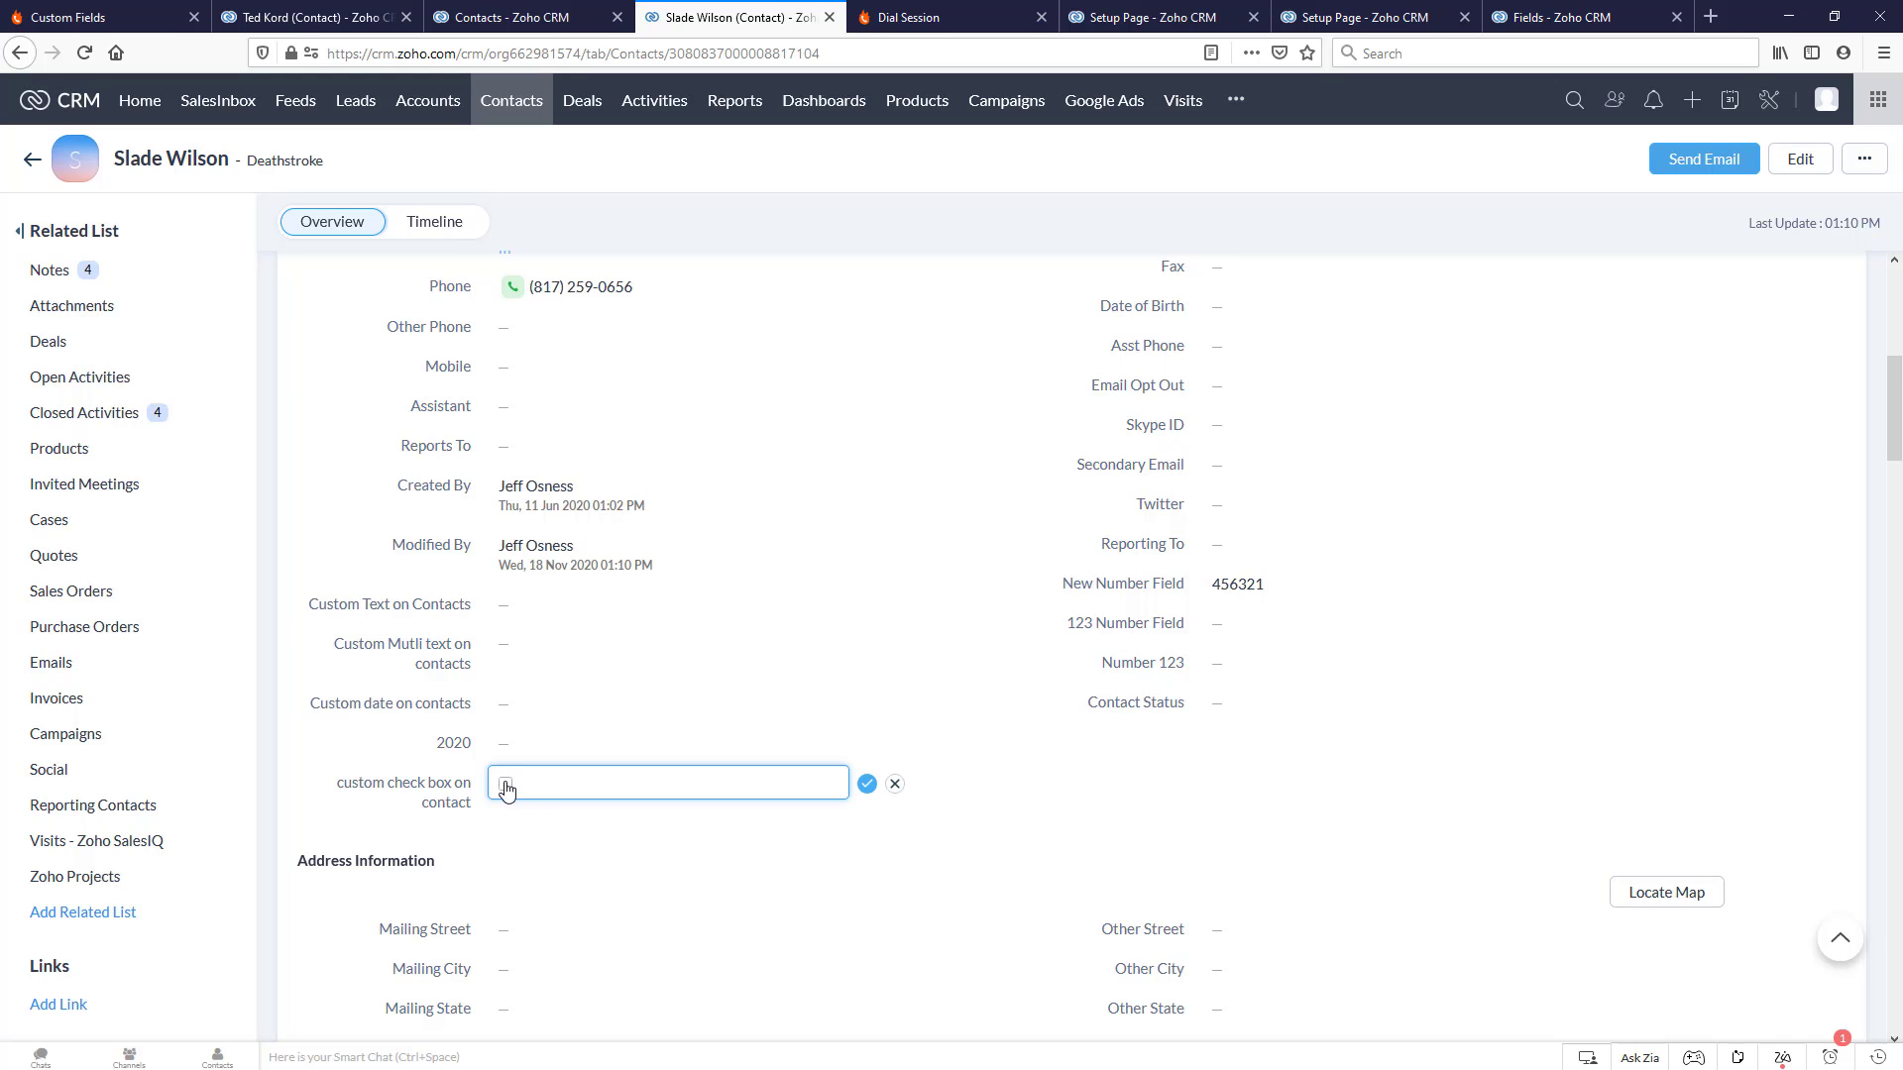
{"action": "left_click", "coordinate": [505, 787]}
{"action": "left_click", "coordinate": [867, 784]}
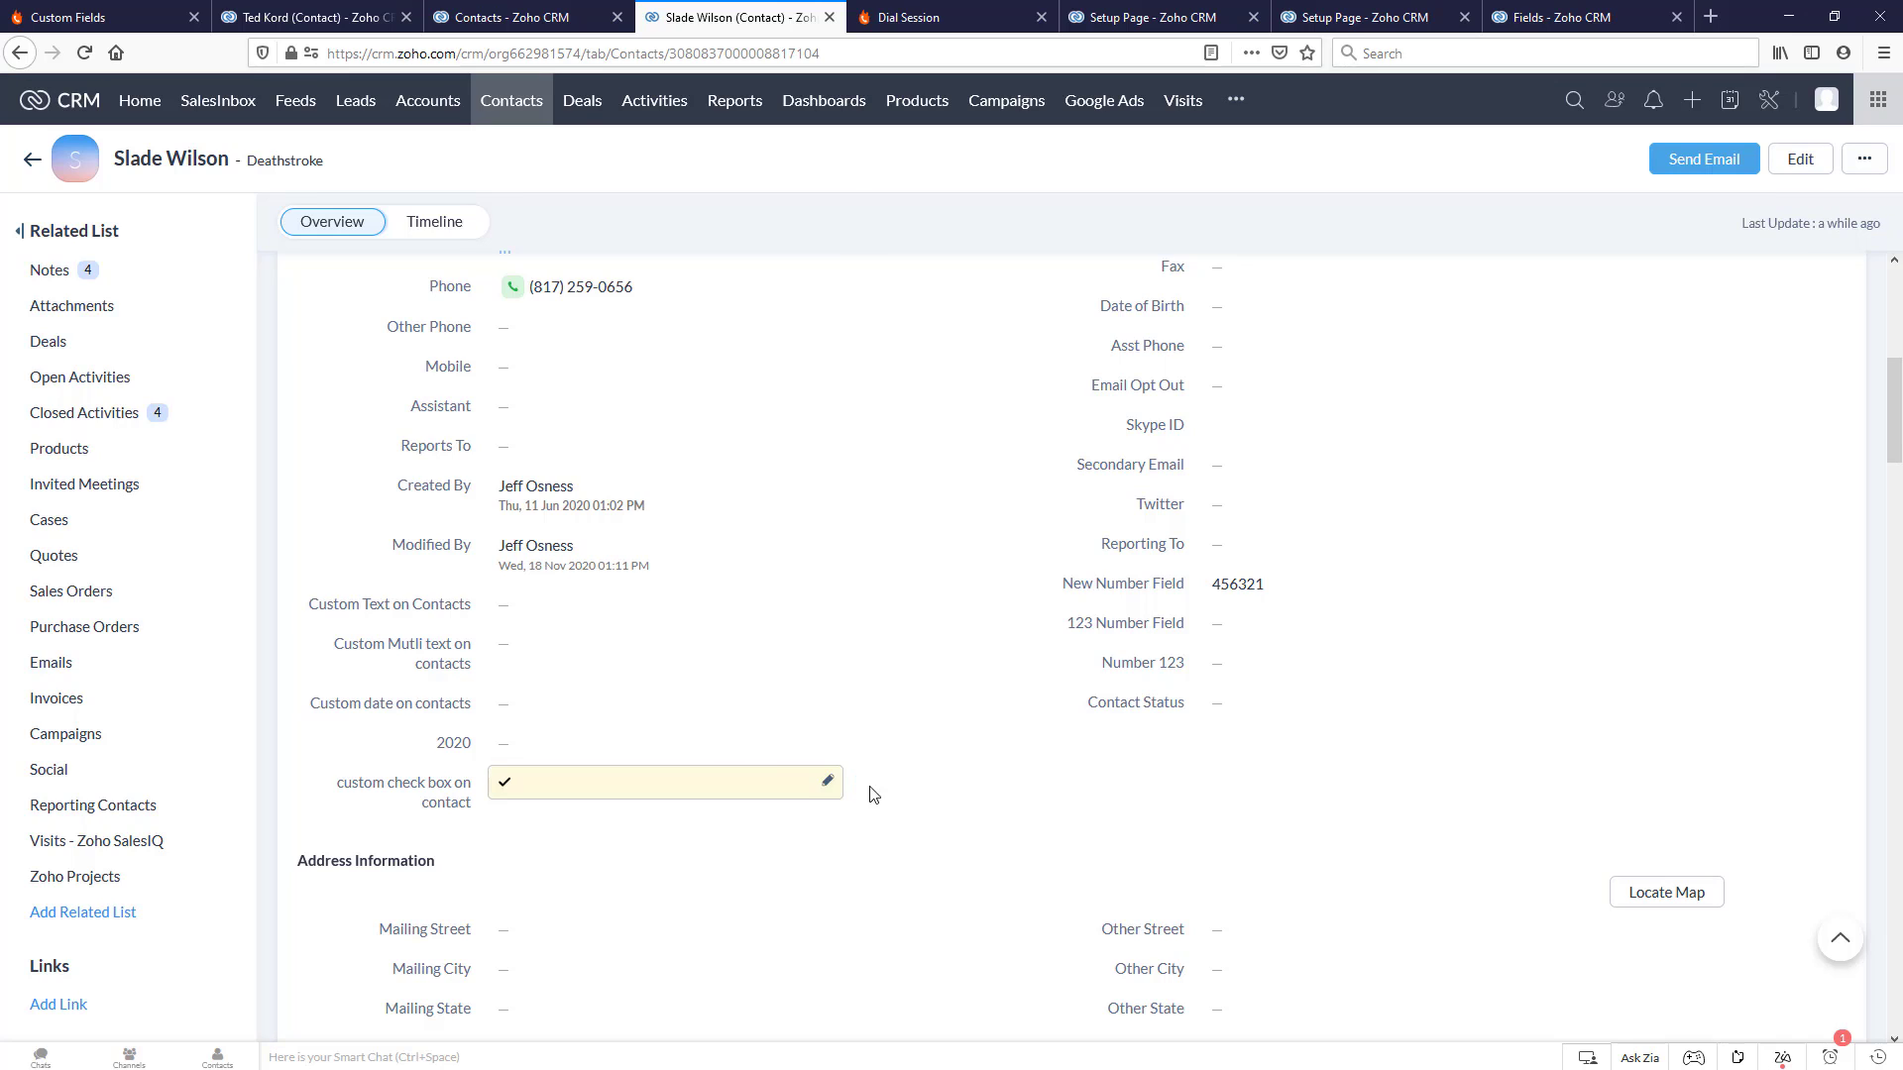
{"action": "left_click", "coordinate": [513, 715]}
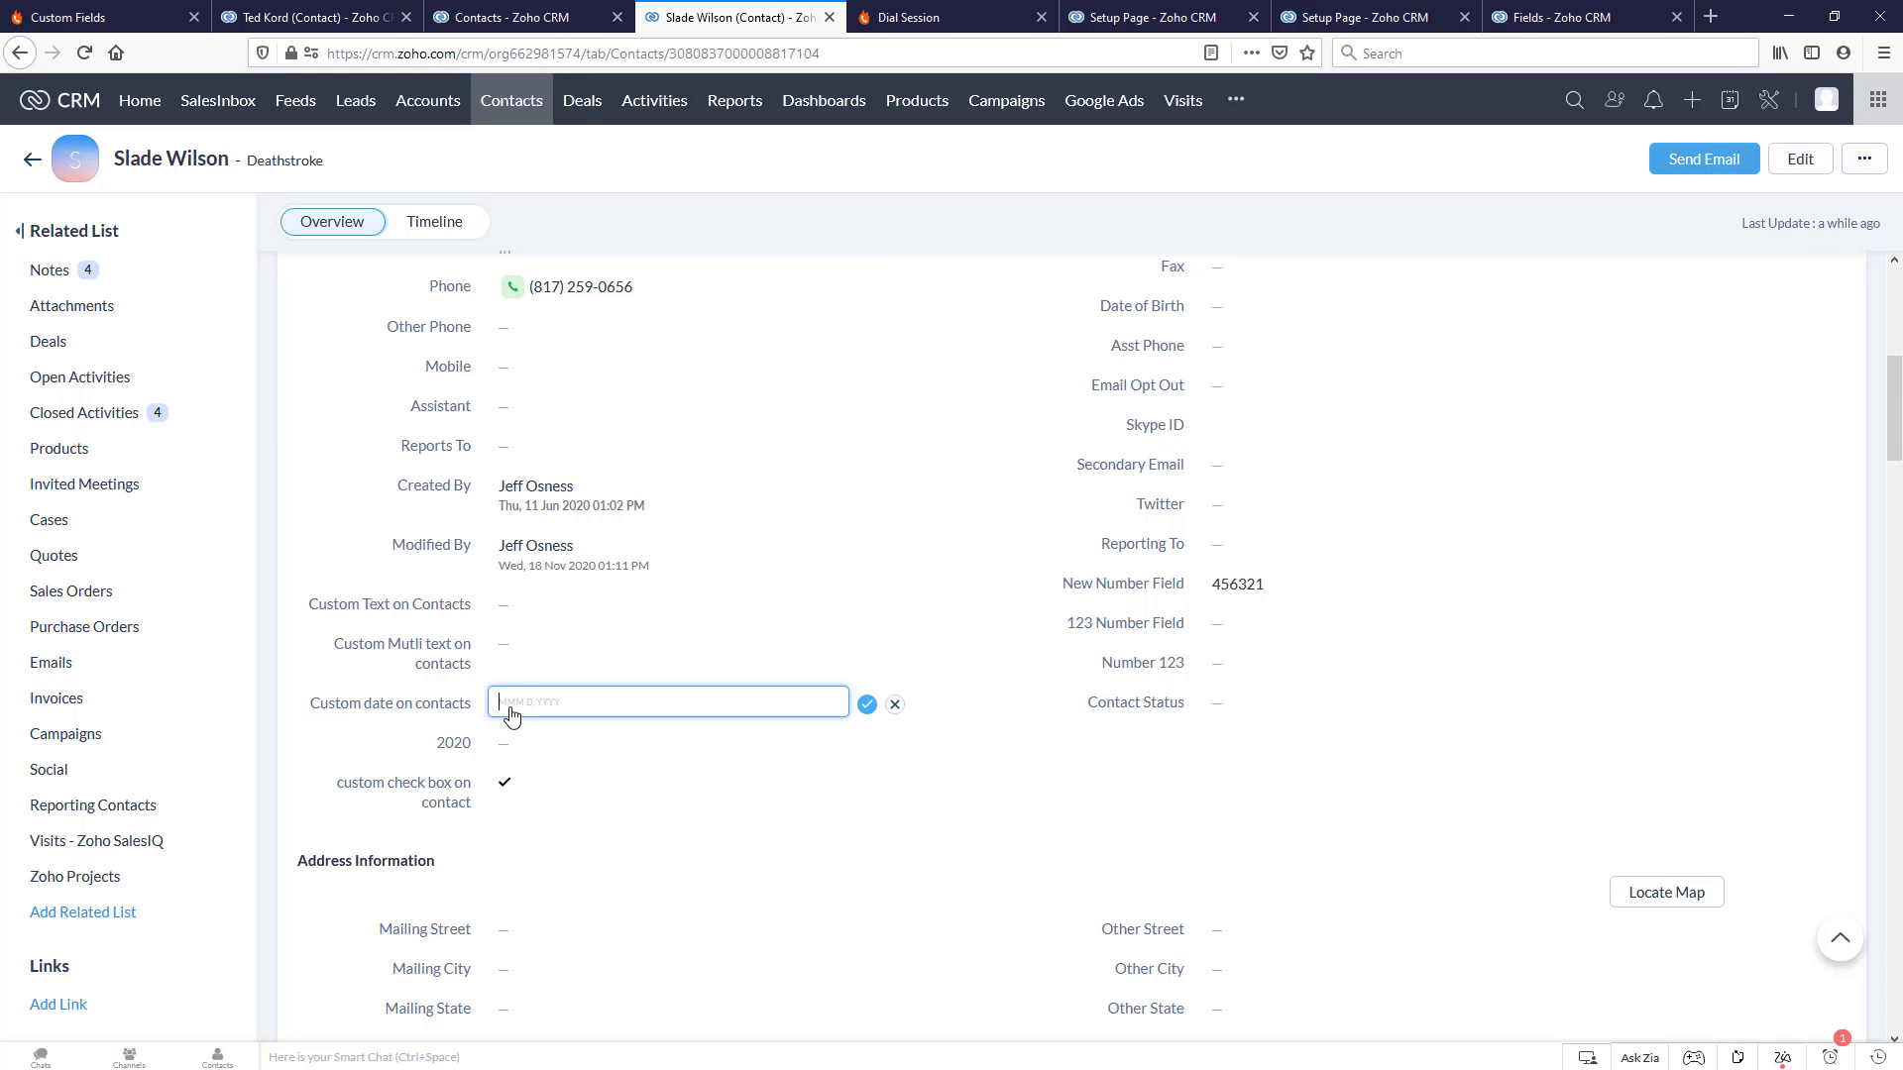
{"action": "left_click", "coordinate": [532, 704]}
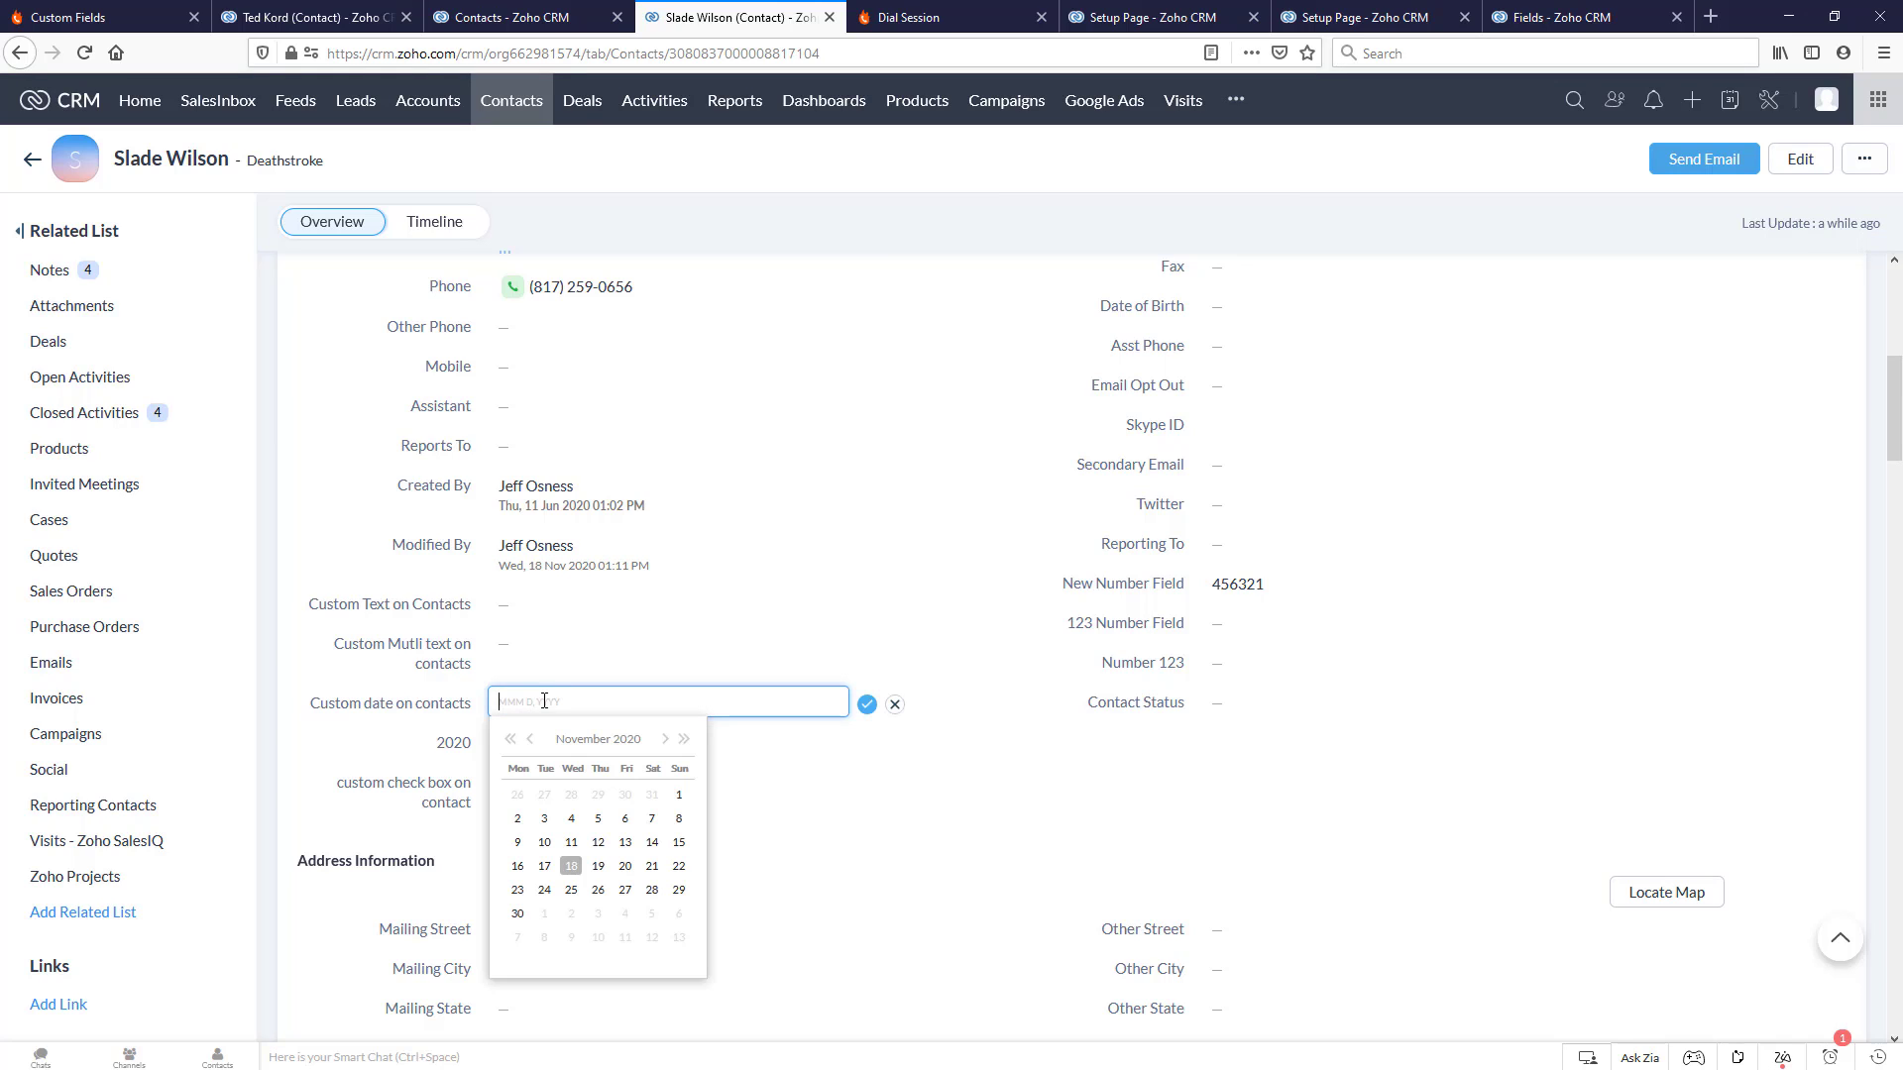
{"action": "left_click", "coordinate": [572, 867]}
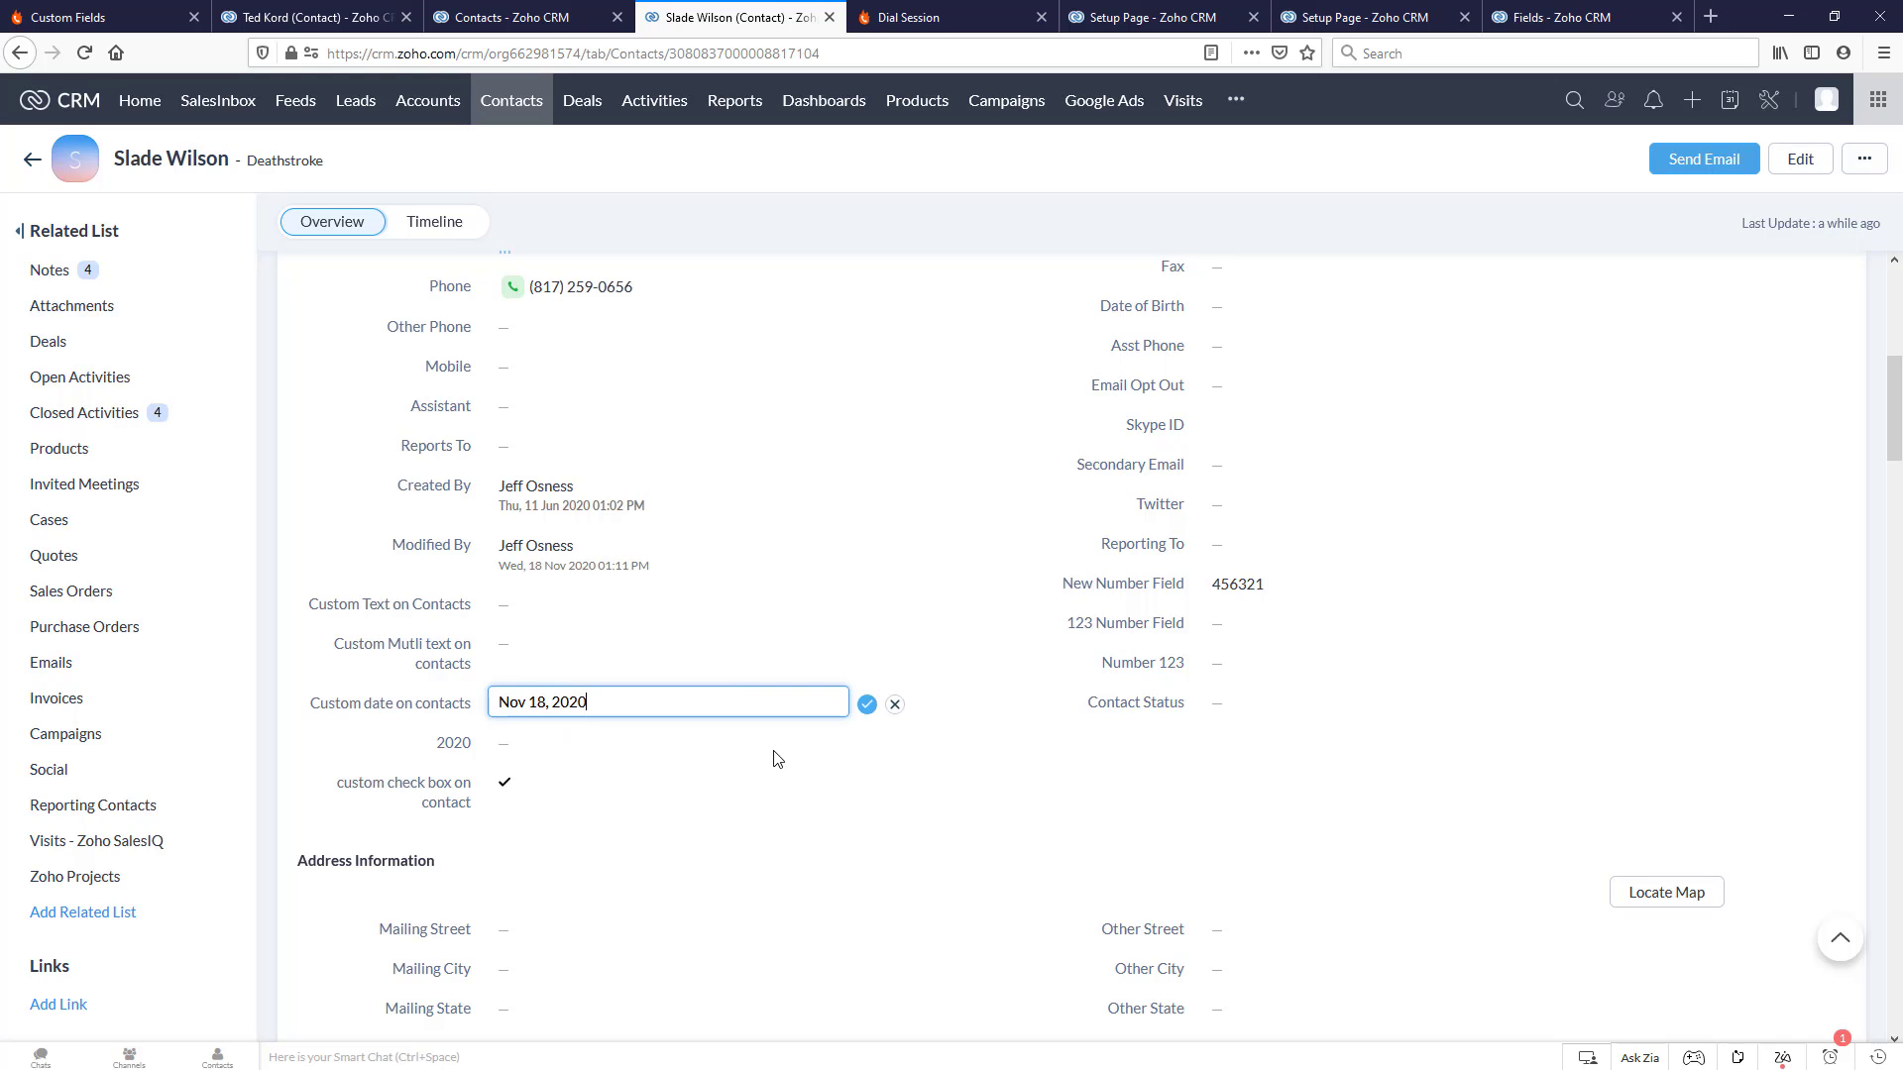
{"action": "left_click", "coordinate": [867, 705]}
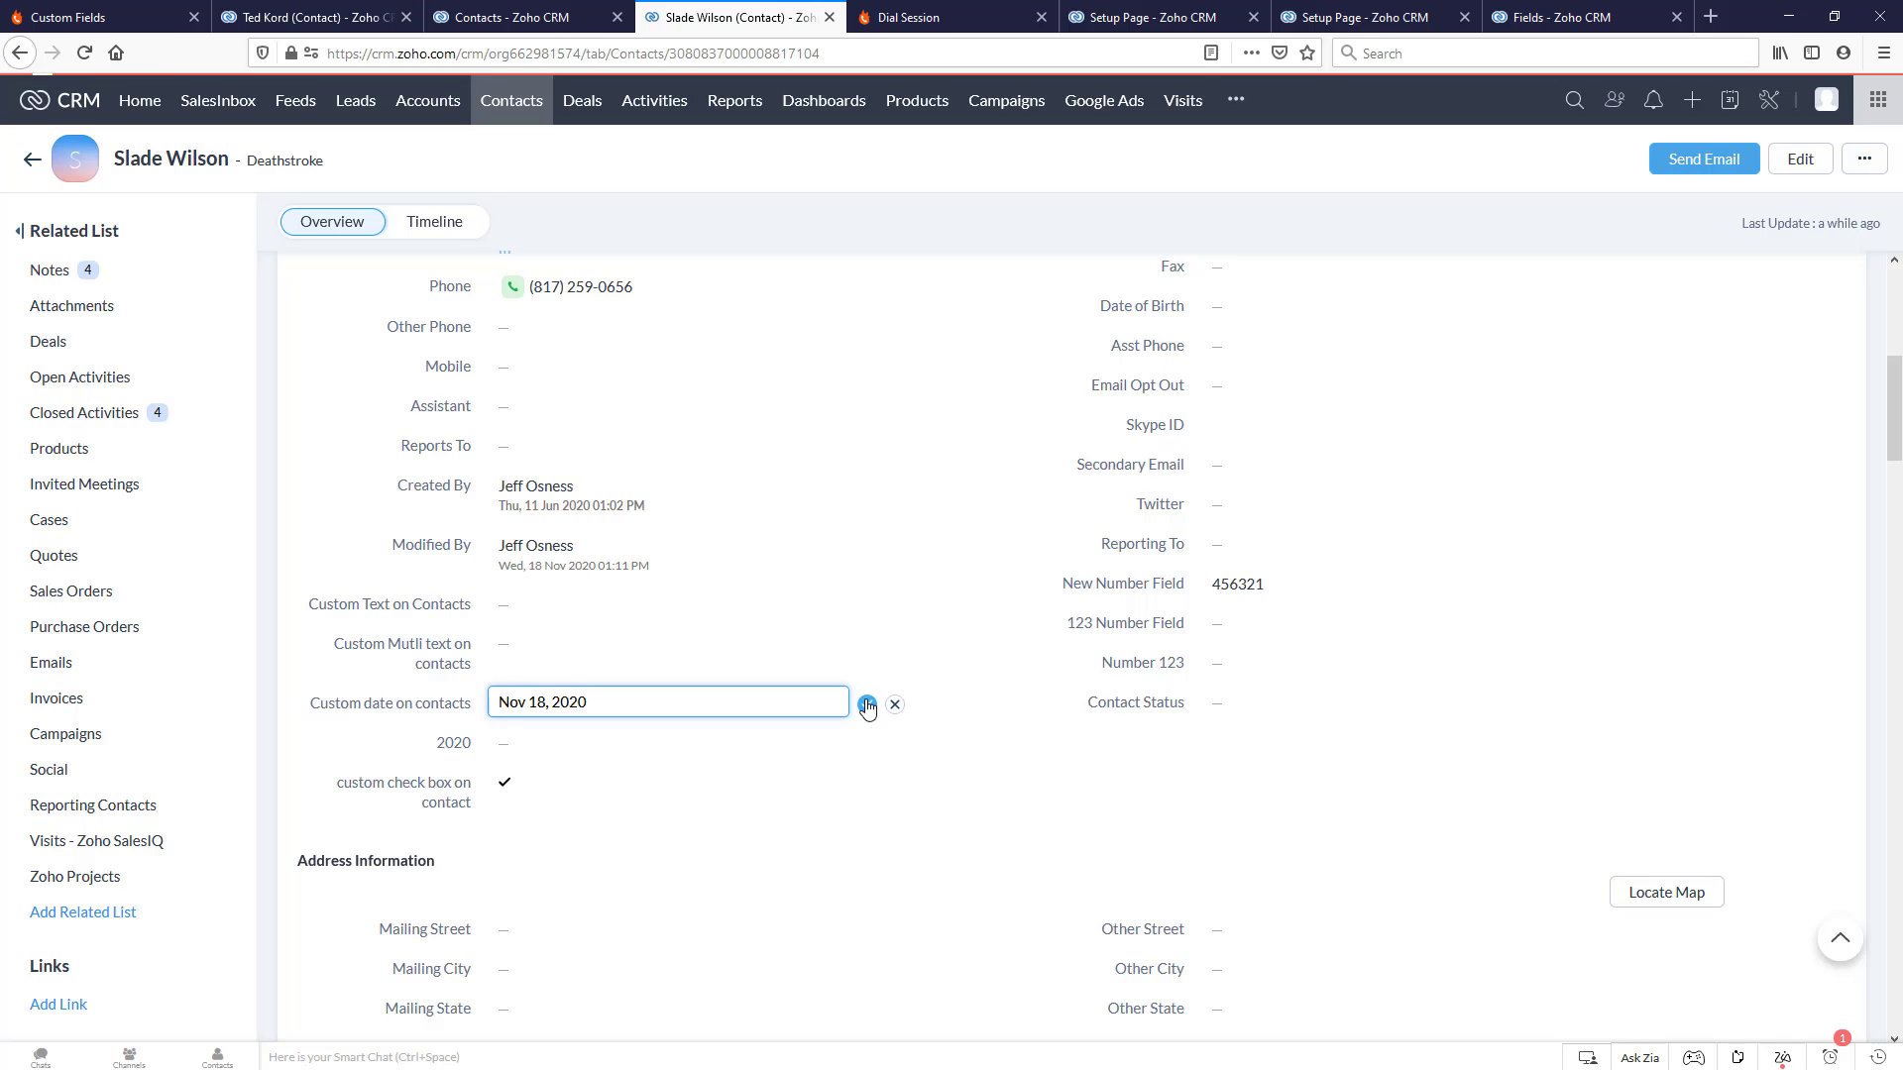
- Set Contact Status to New and Custom Text on Contacts to "this is text", saving both fields
{"action": "left_click", "coordinate": [1237, 707]}
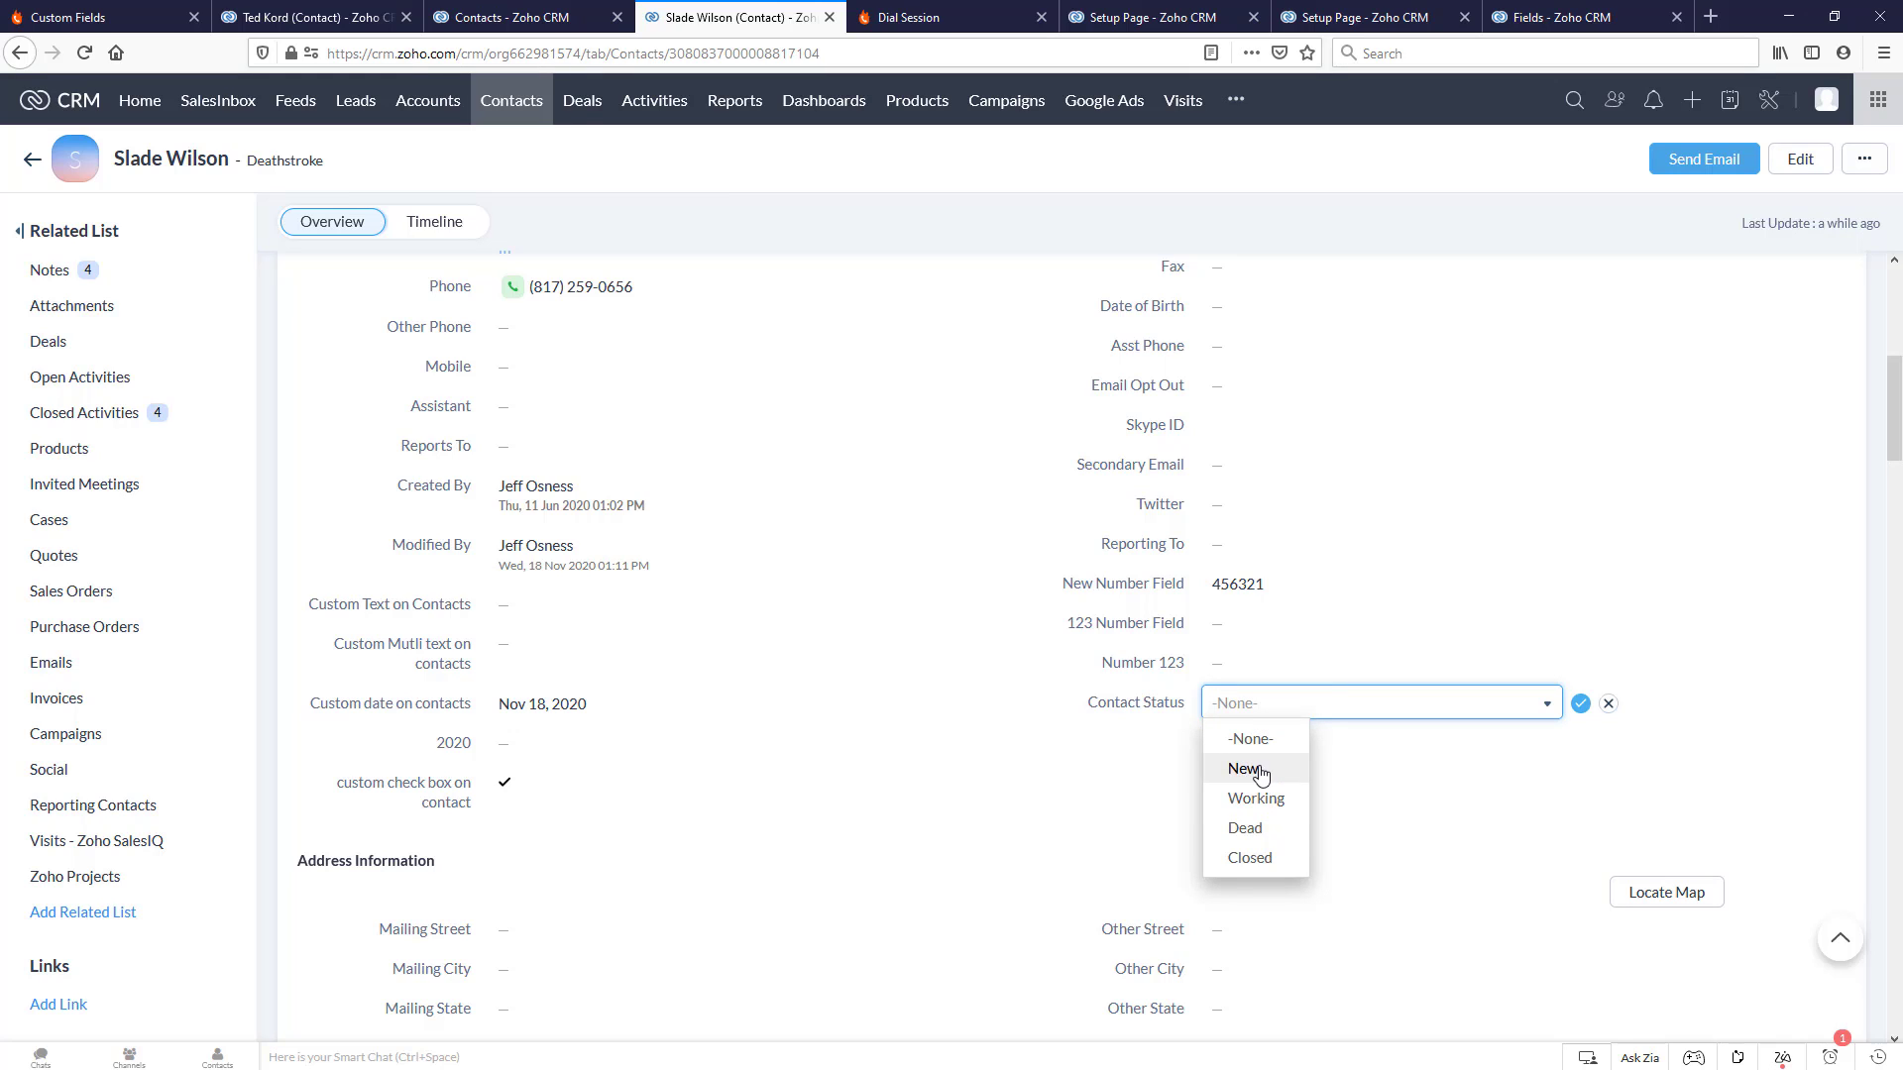
{"action": "left_click", "coordinate": [1257, 770]}
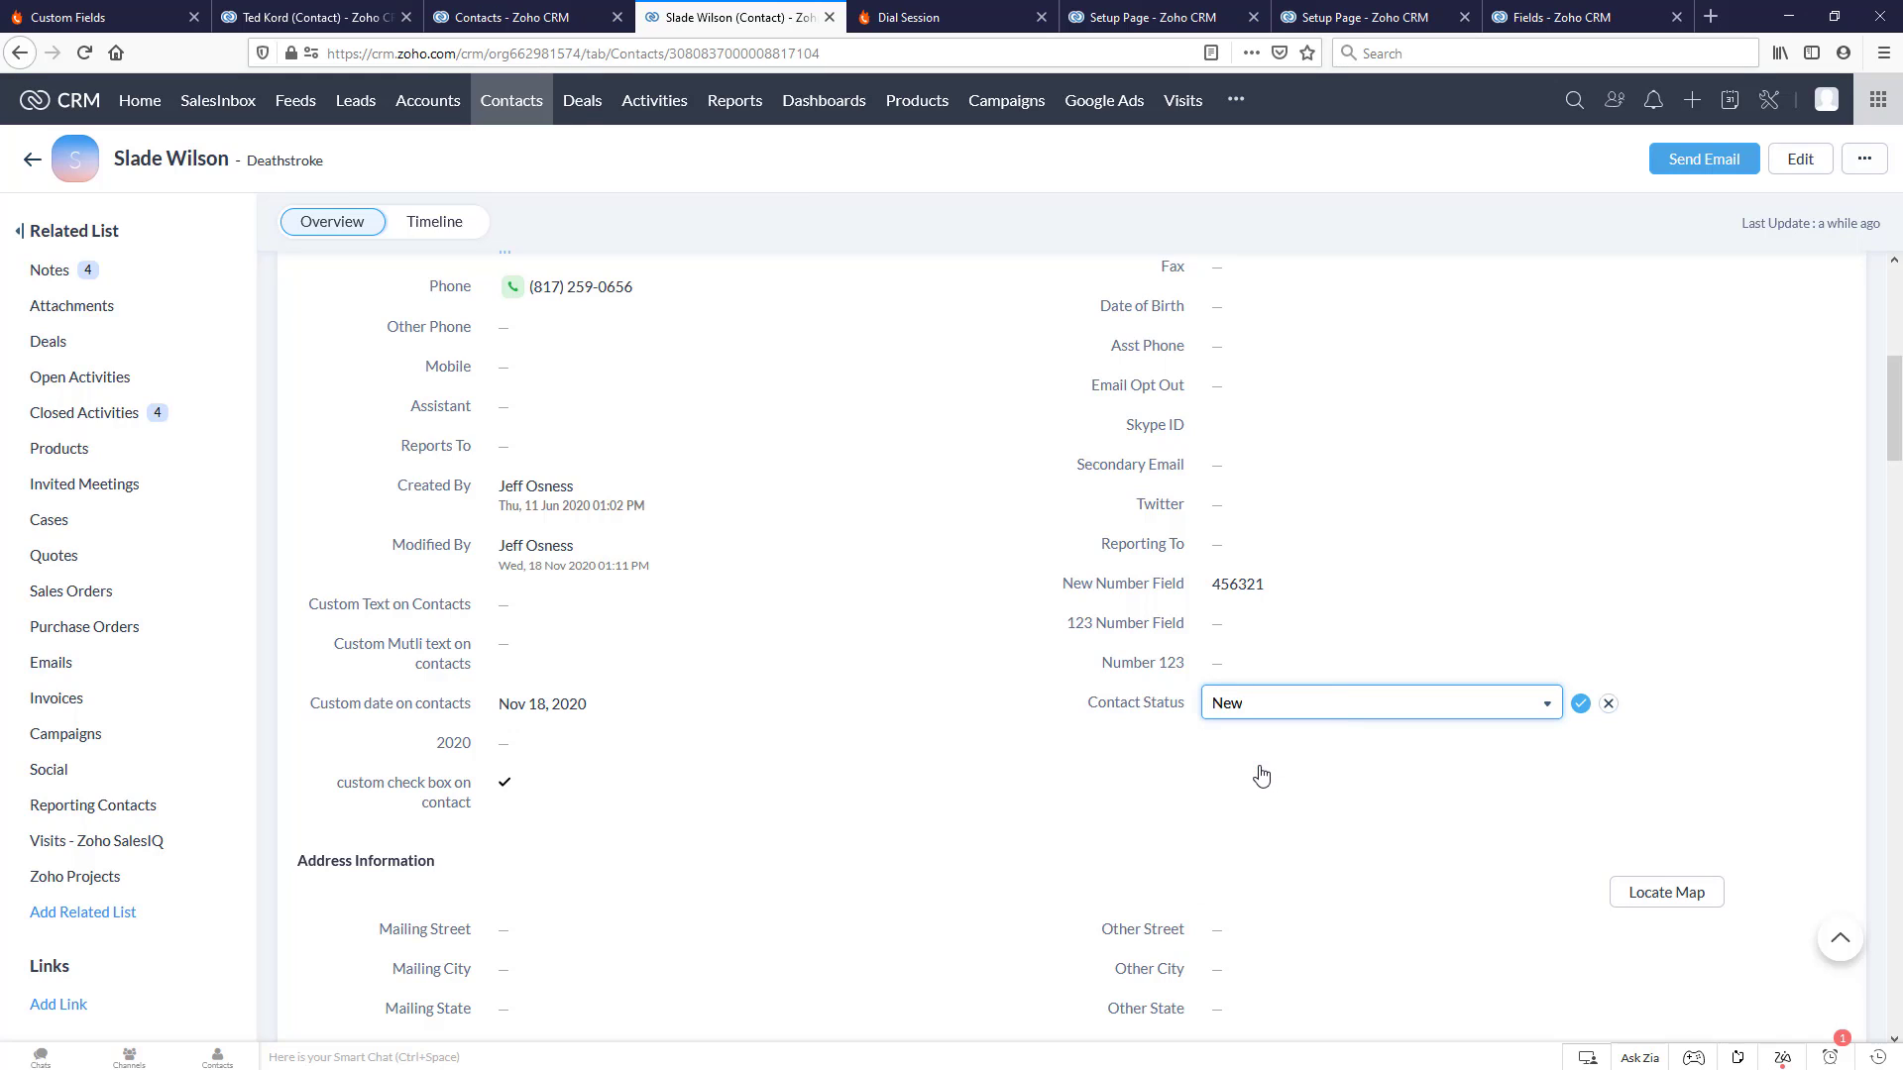
{"action": "left_click", "coordinate": [1582, 705]}
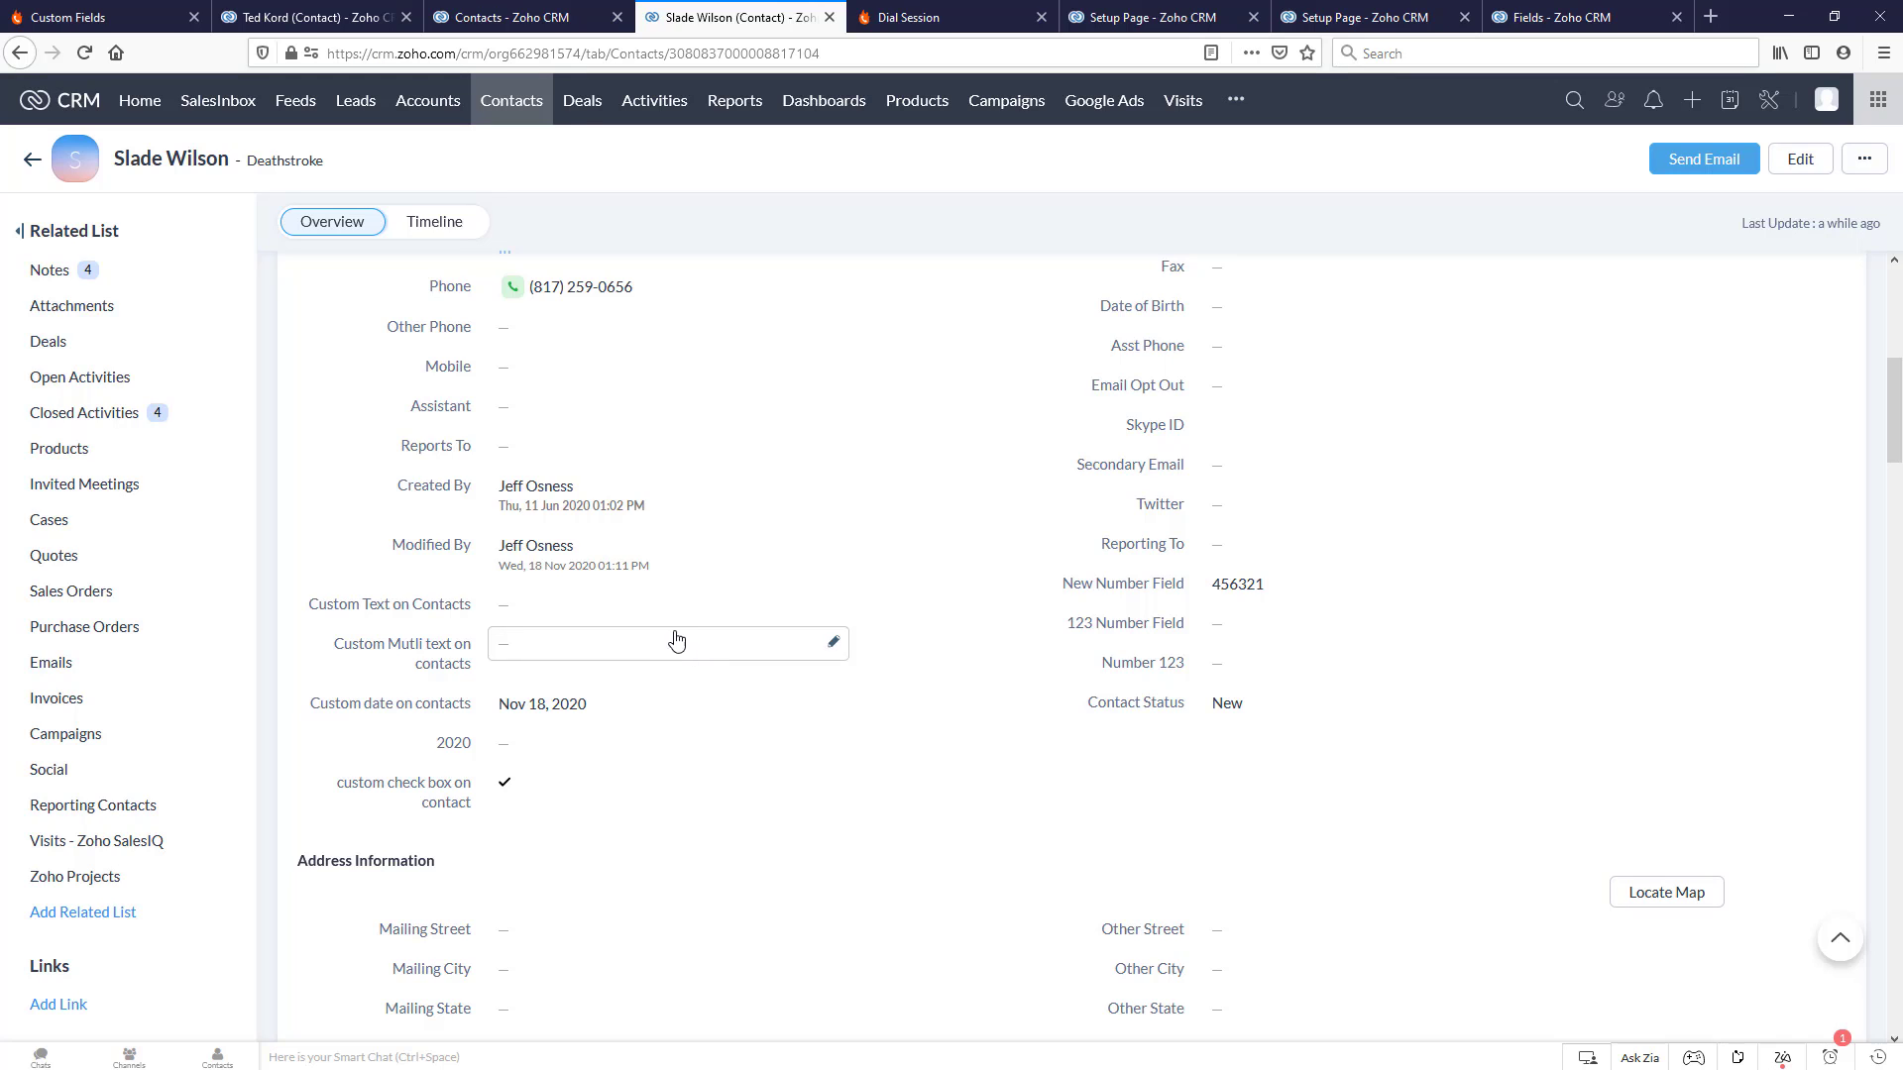
{"action": "left_click", "coordinate": [525, 615]}
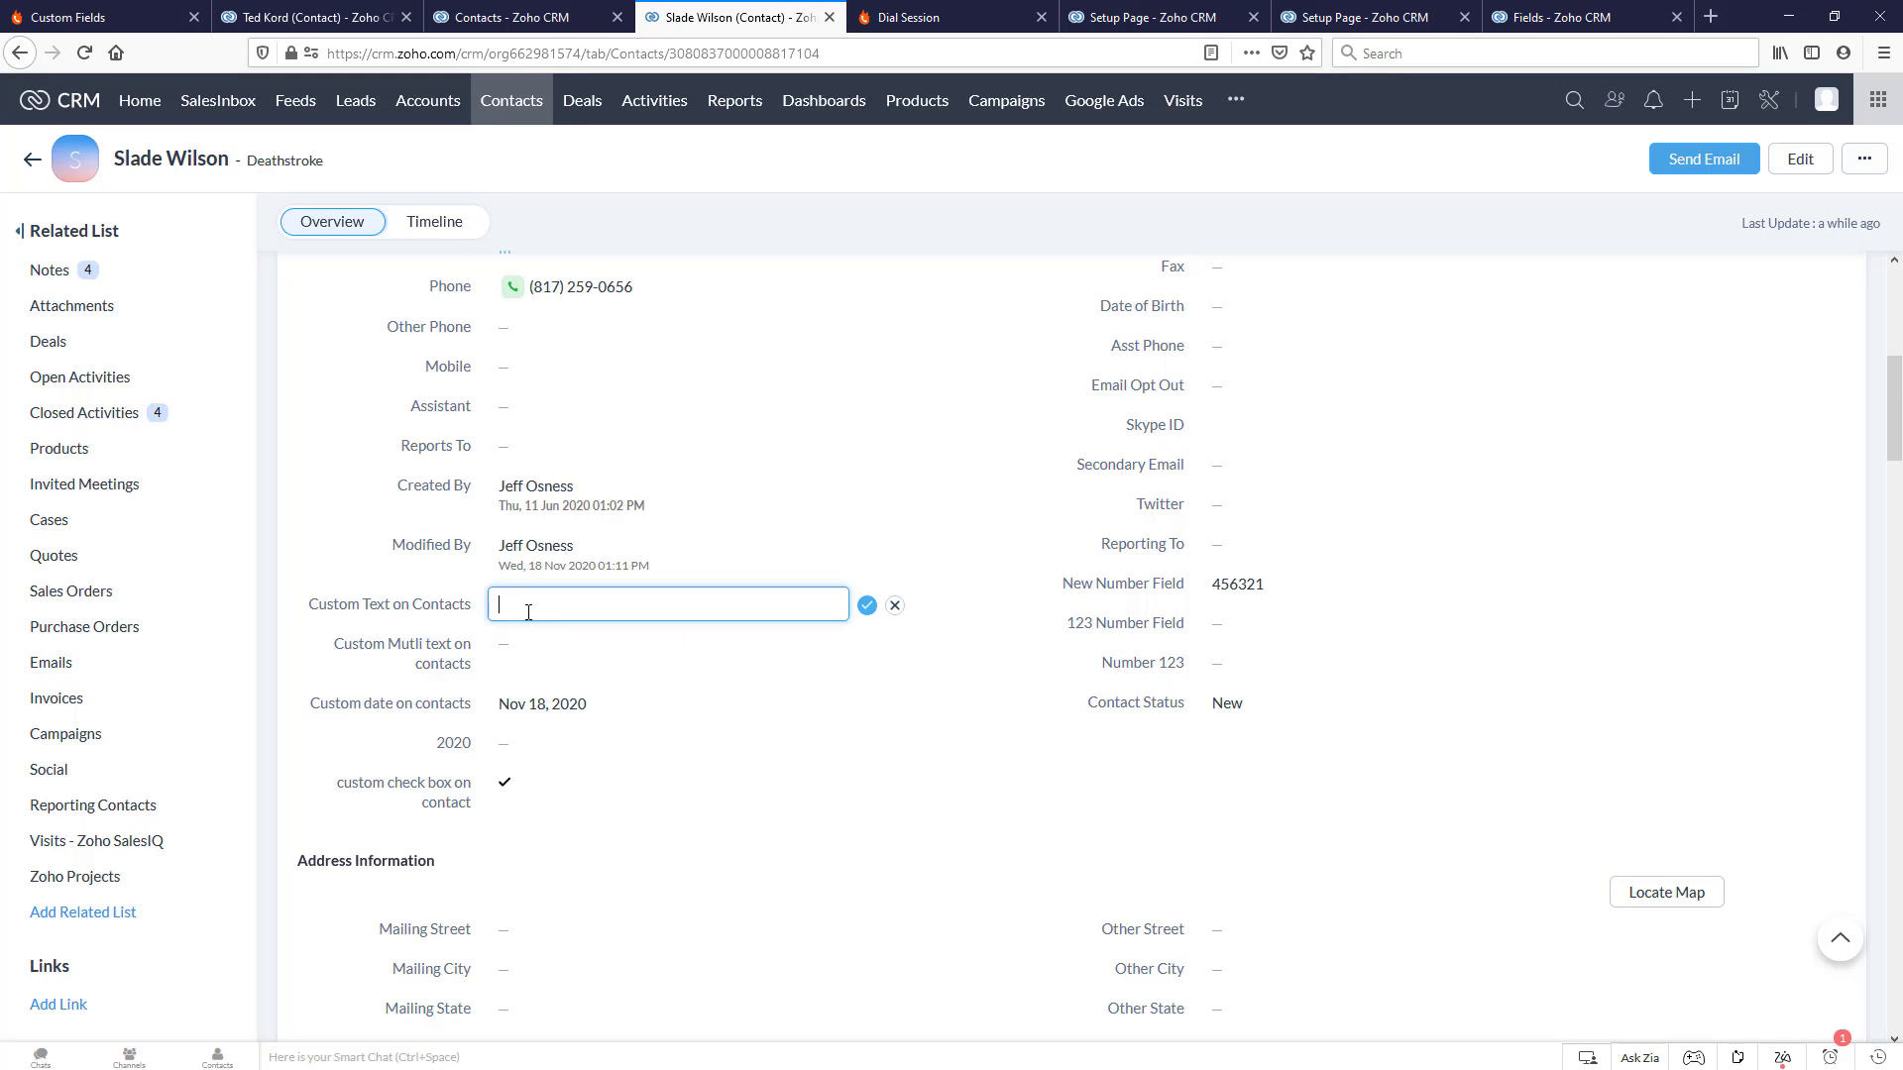
{"action": "type", "text": "this is text"}
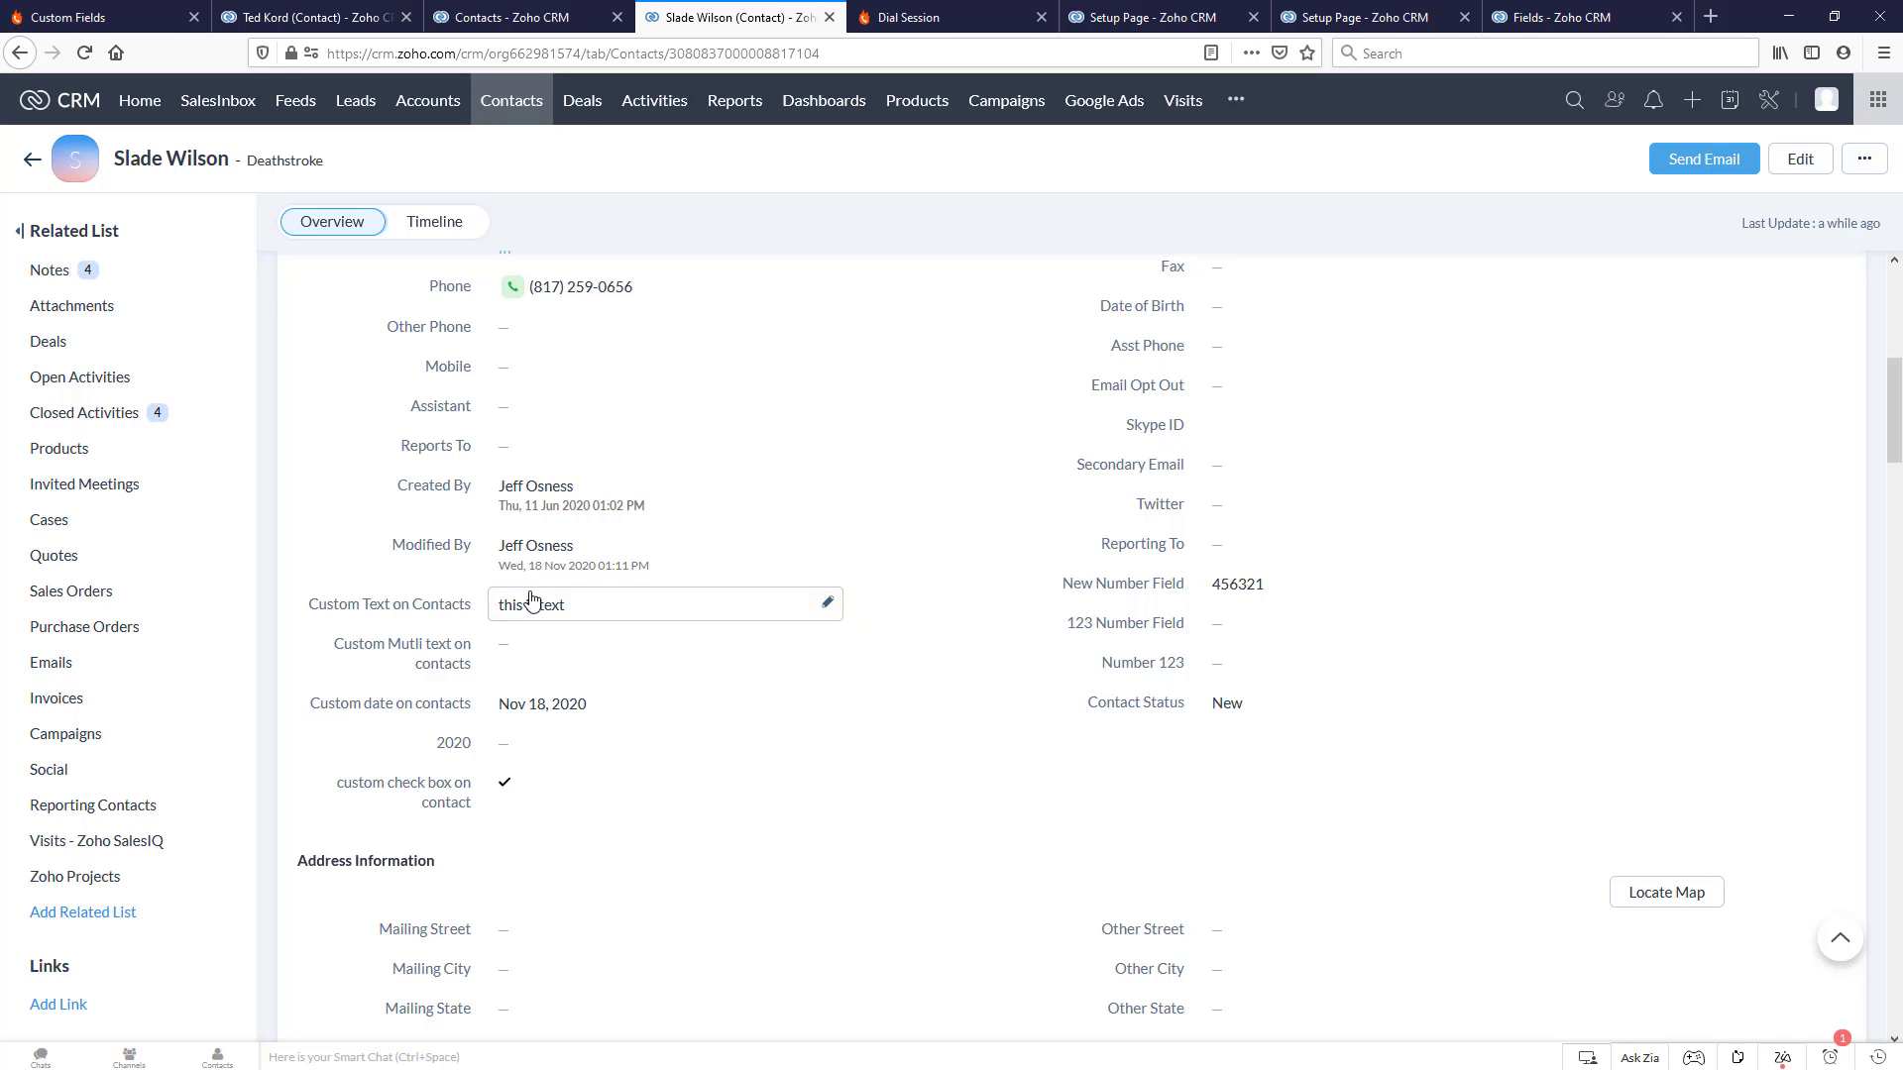
{"action": "key", "text": "Return"}
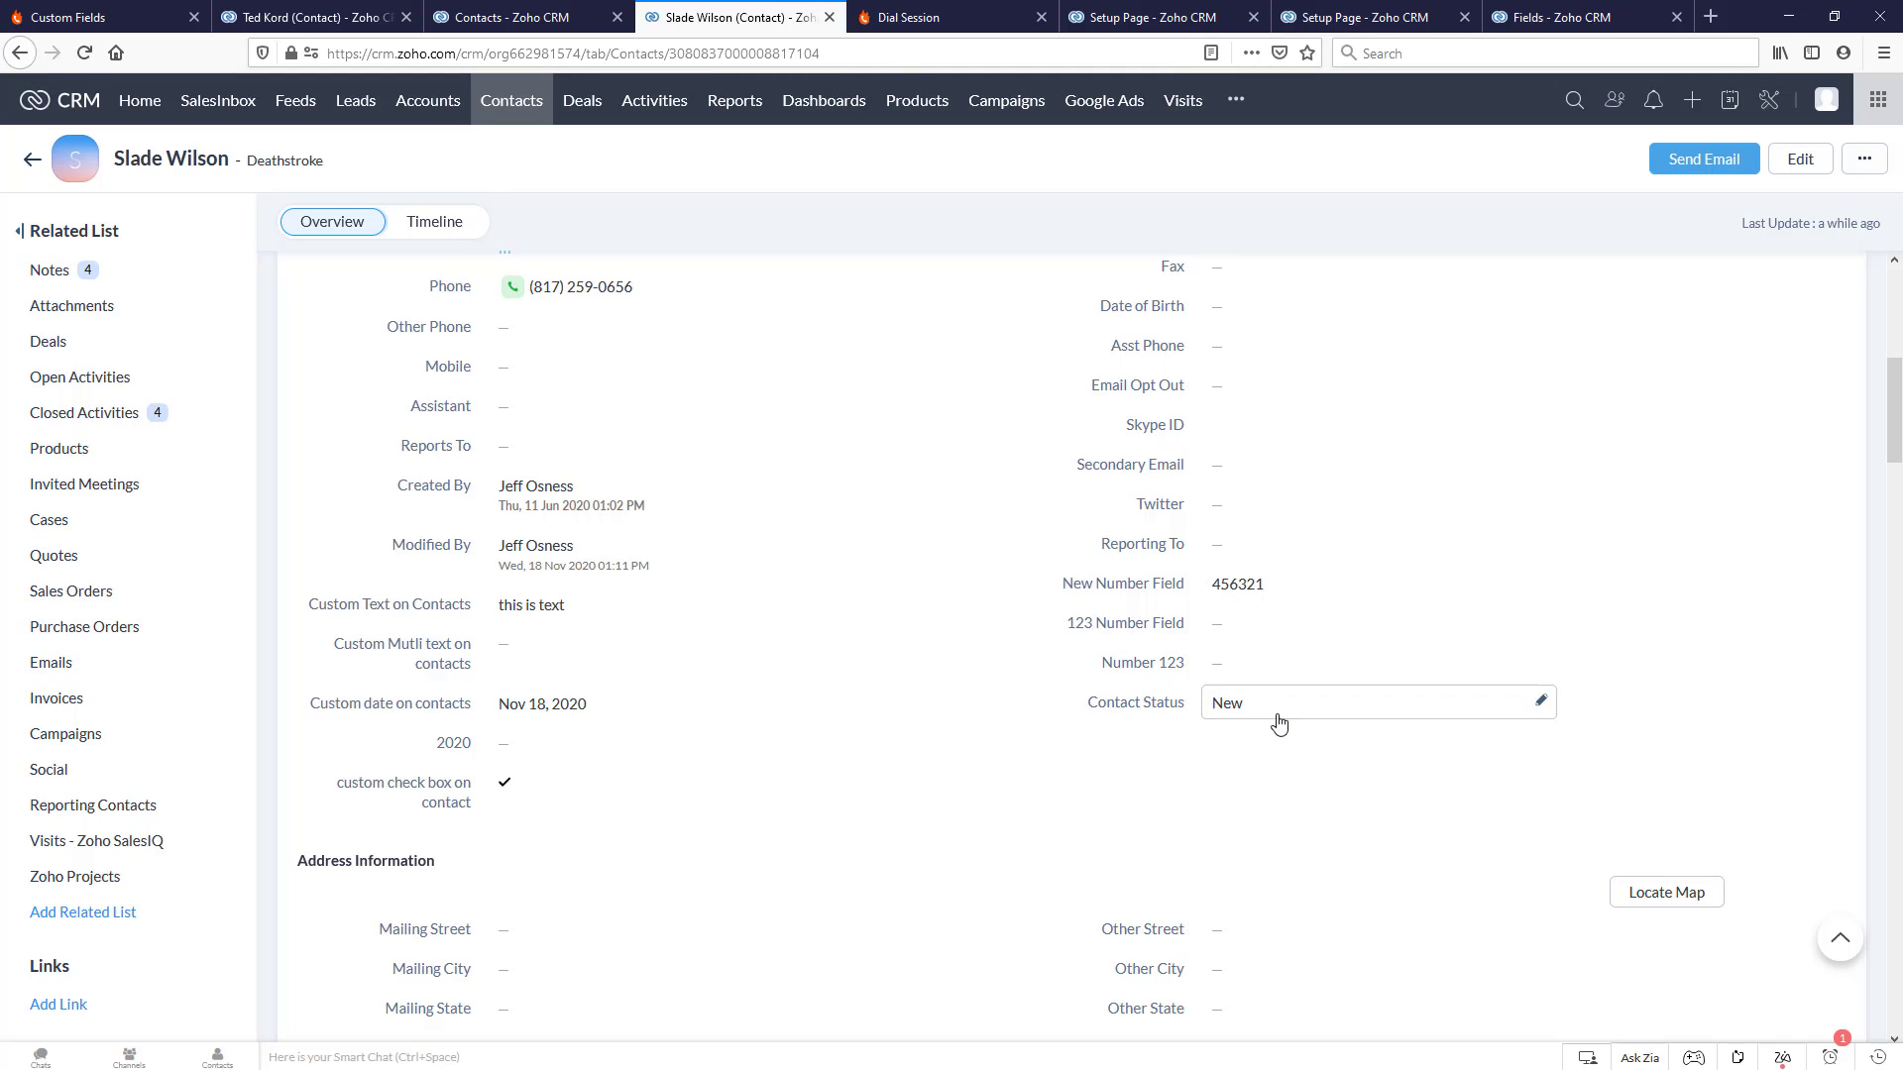
- Return to the Contacts list, launch another PhoneBurner dial session for the Deathstroke account's contact, and review its custom fields
{"action": "left_click", "coordinate": [515, 22]}
{"action": "left_click", "coordinate": [986, 20]}
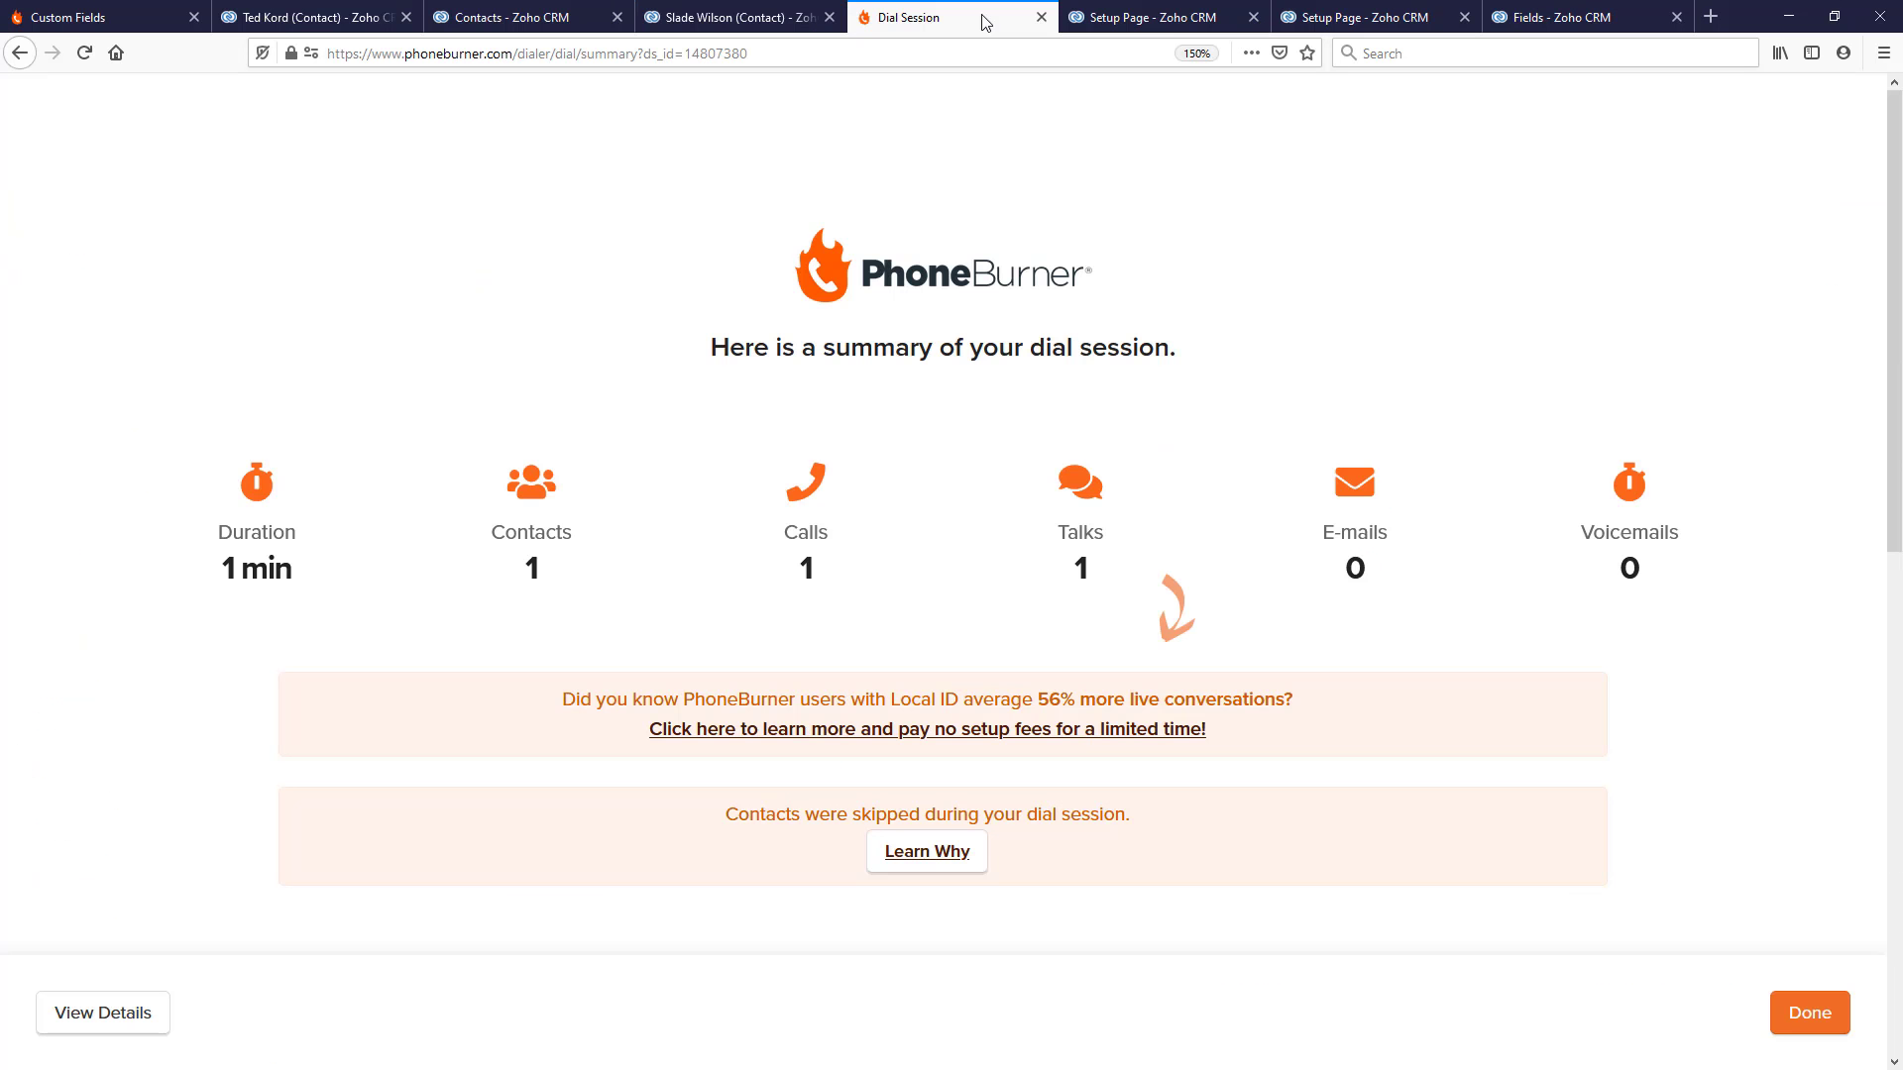
{"action": "left_click", "coordinate": [769, 24]}
{"action": "key", "text": "ctrl+shift+Tab"}
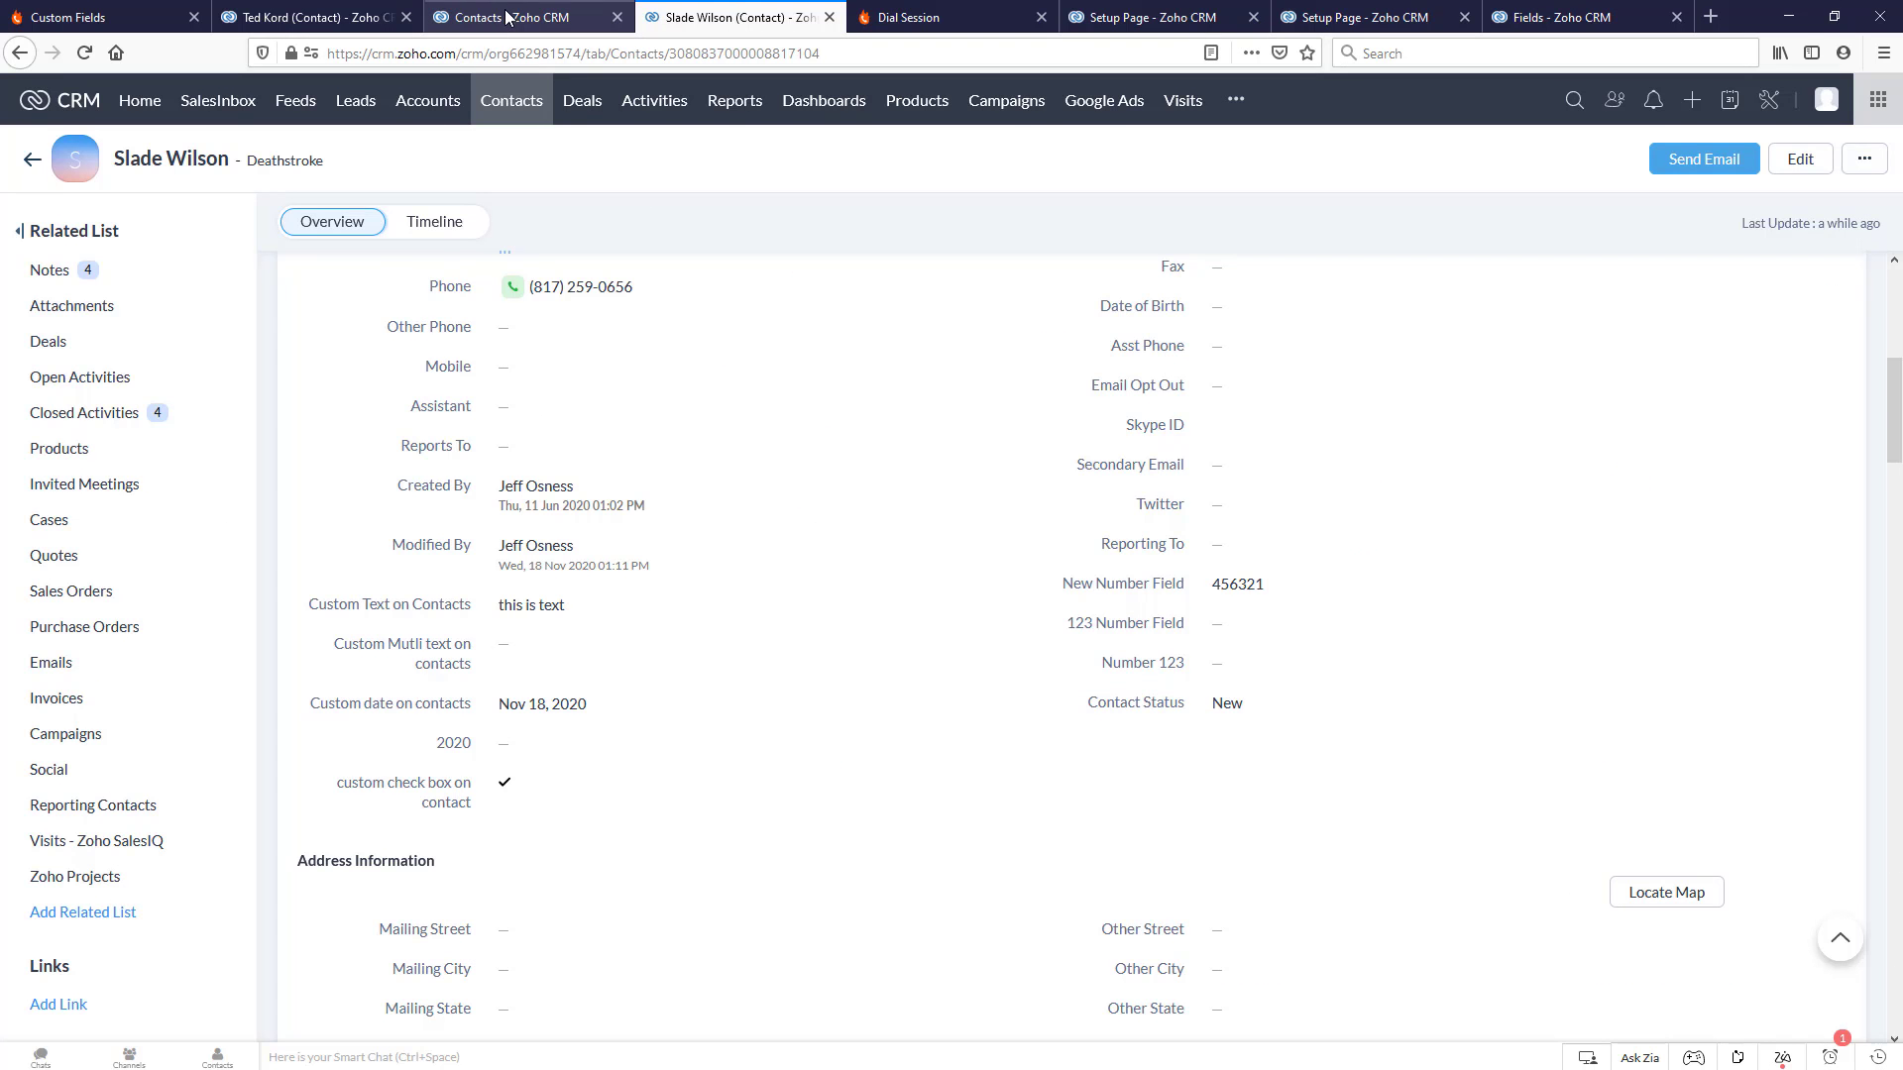
{"action": "left_click", "coordinate": [670, 156]}
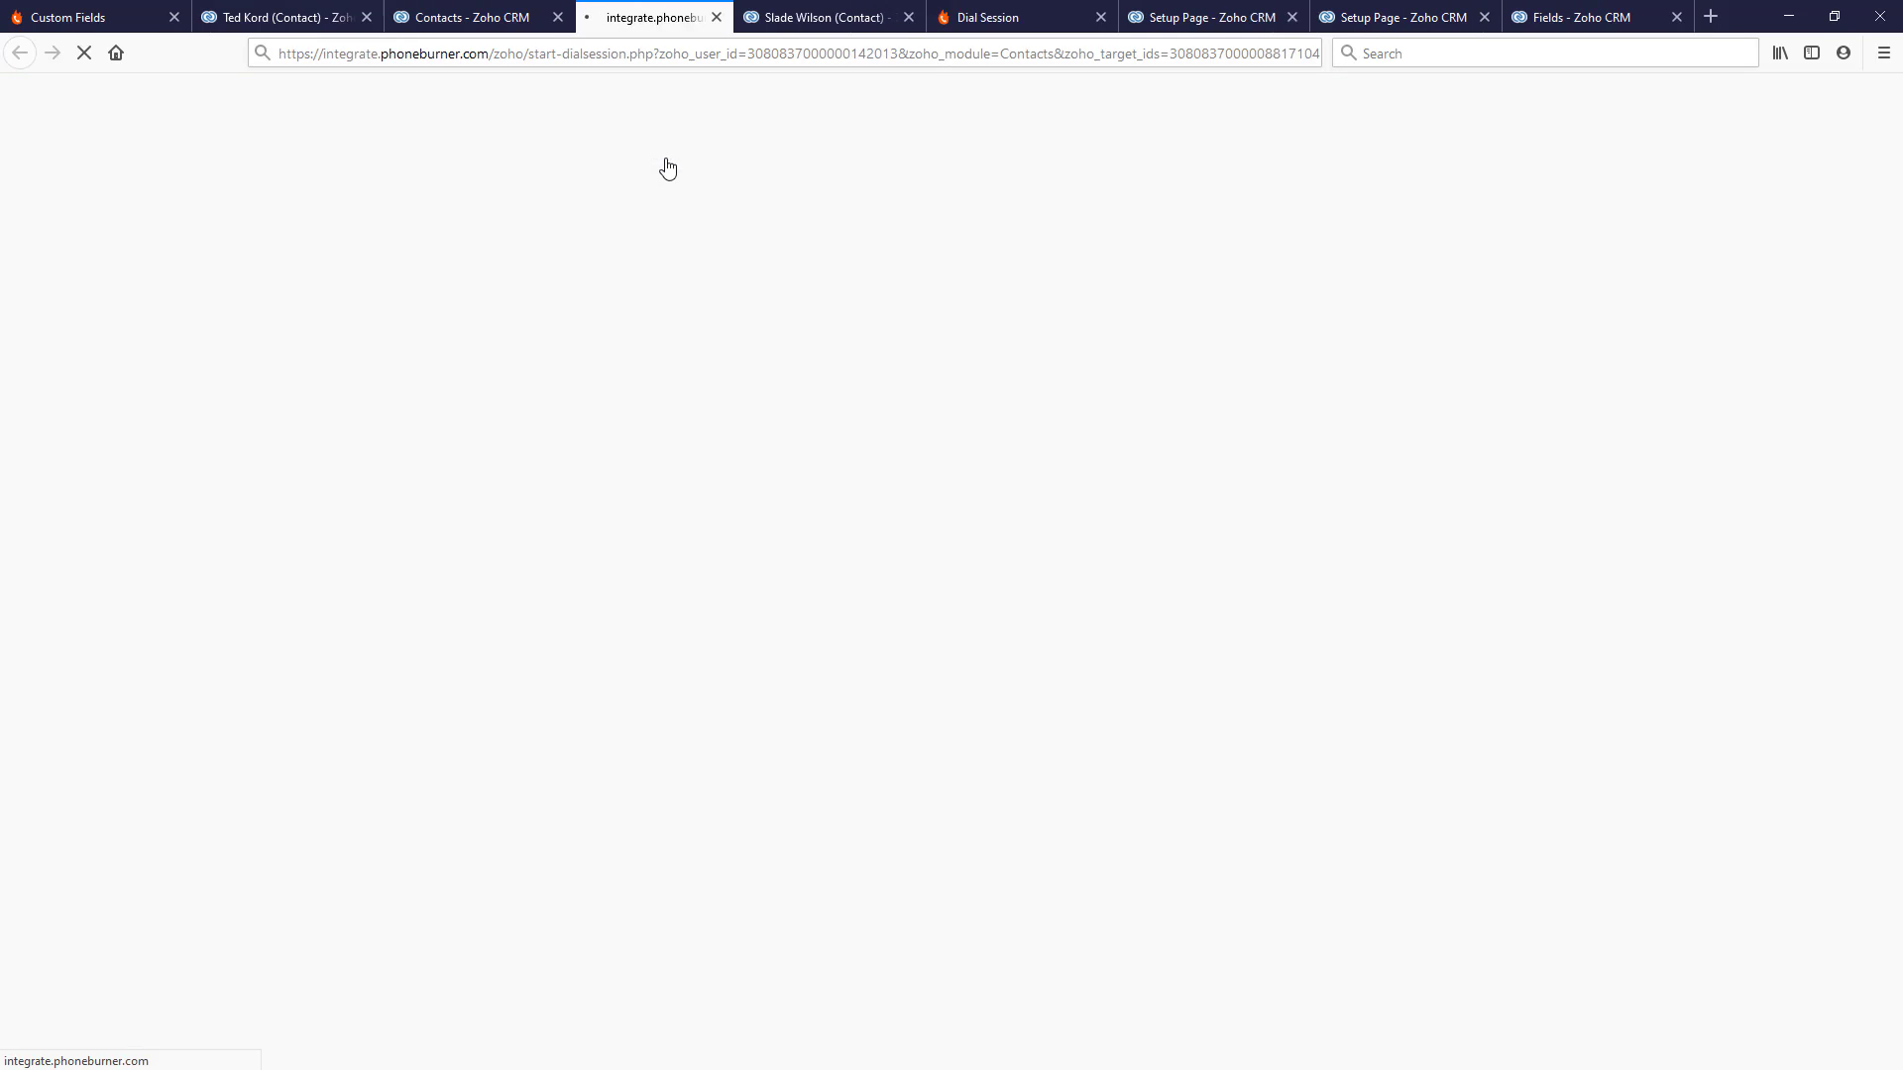
{"action": "scroll", "coordinate": [1054, 575], "scroll_direction": "down", "scroll_amount": 3}
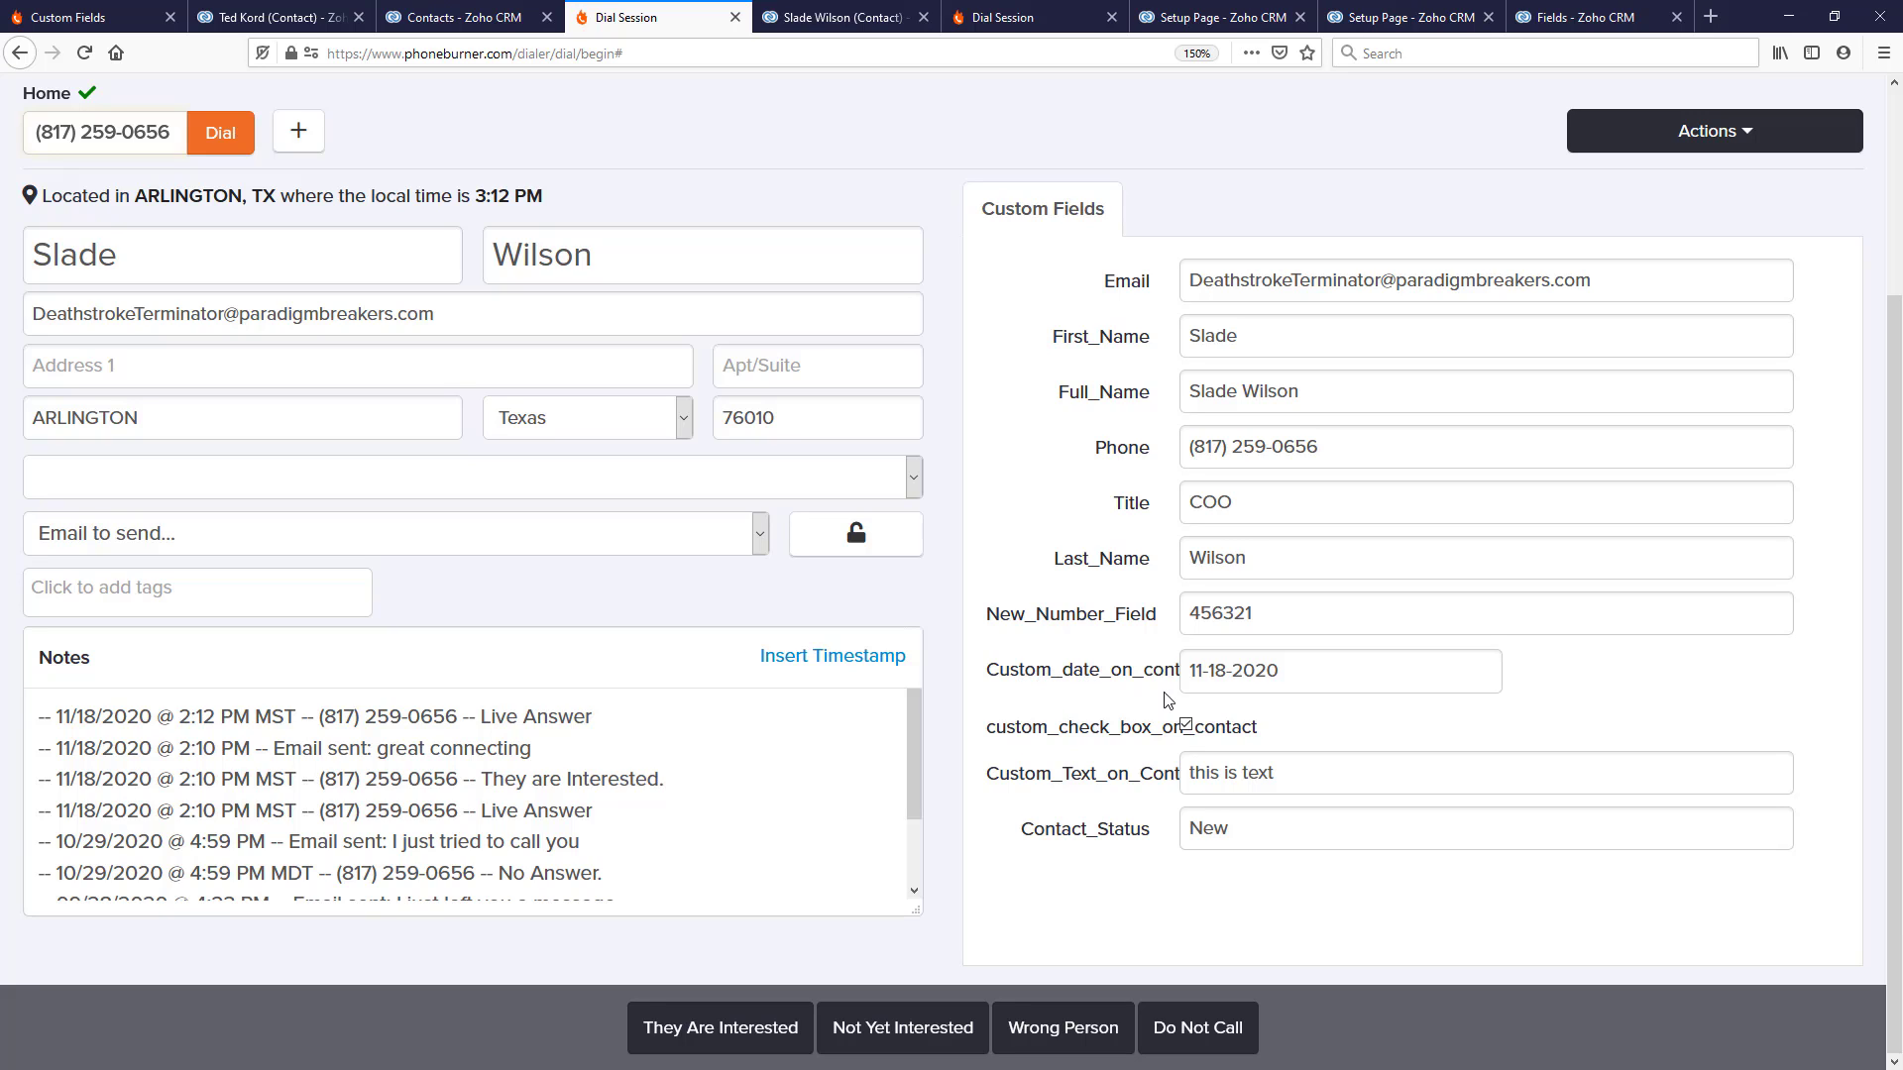
- Update the dial session's custom fields with date 11-25-2020, the check box cleared, and the text "this is text updated text"
{"action": "left_click", "coordinate": [1328, 675]}
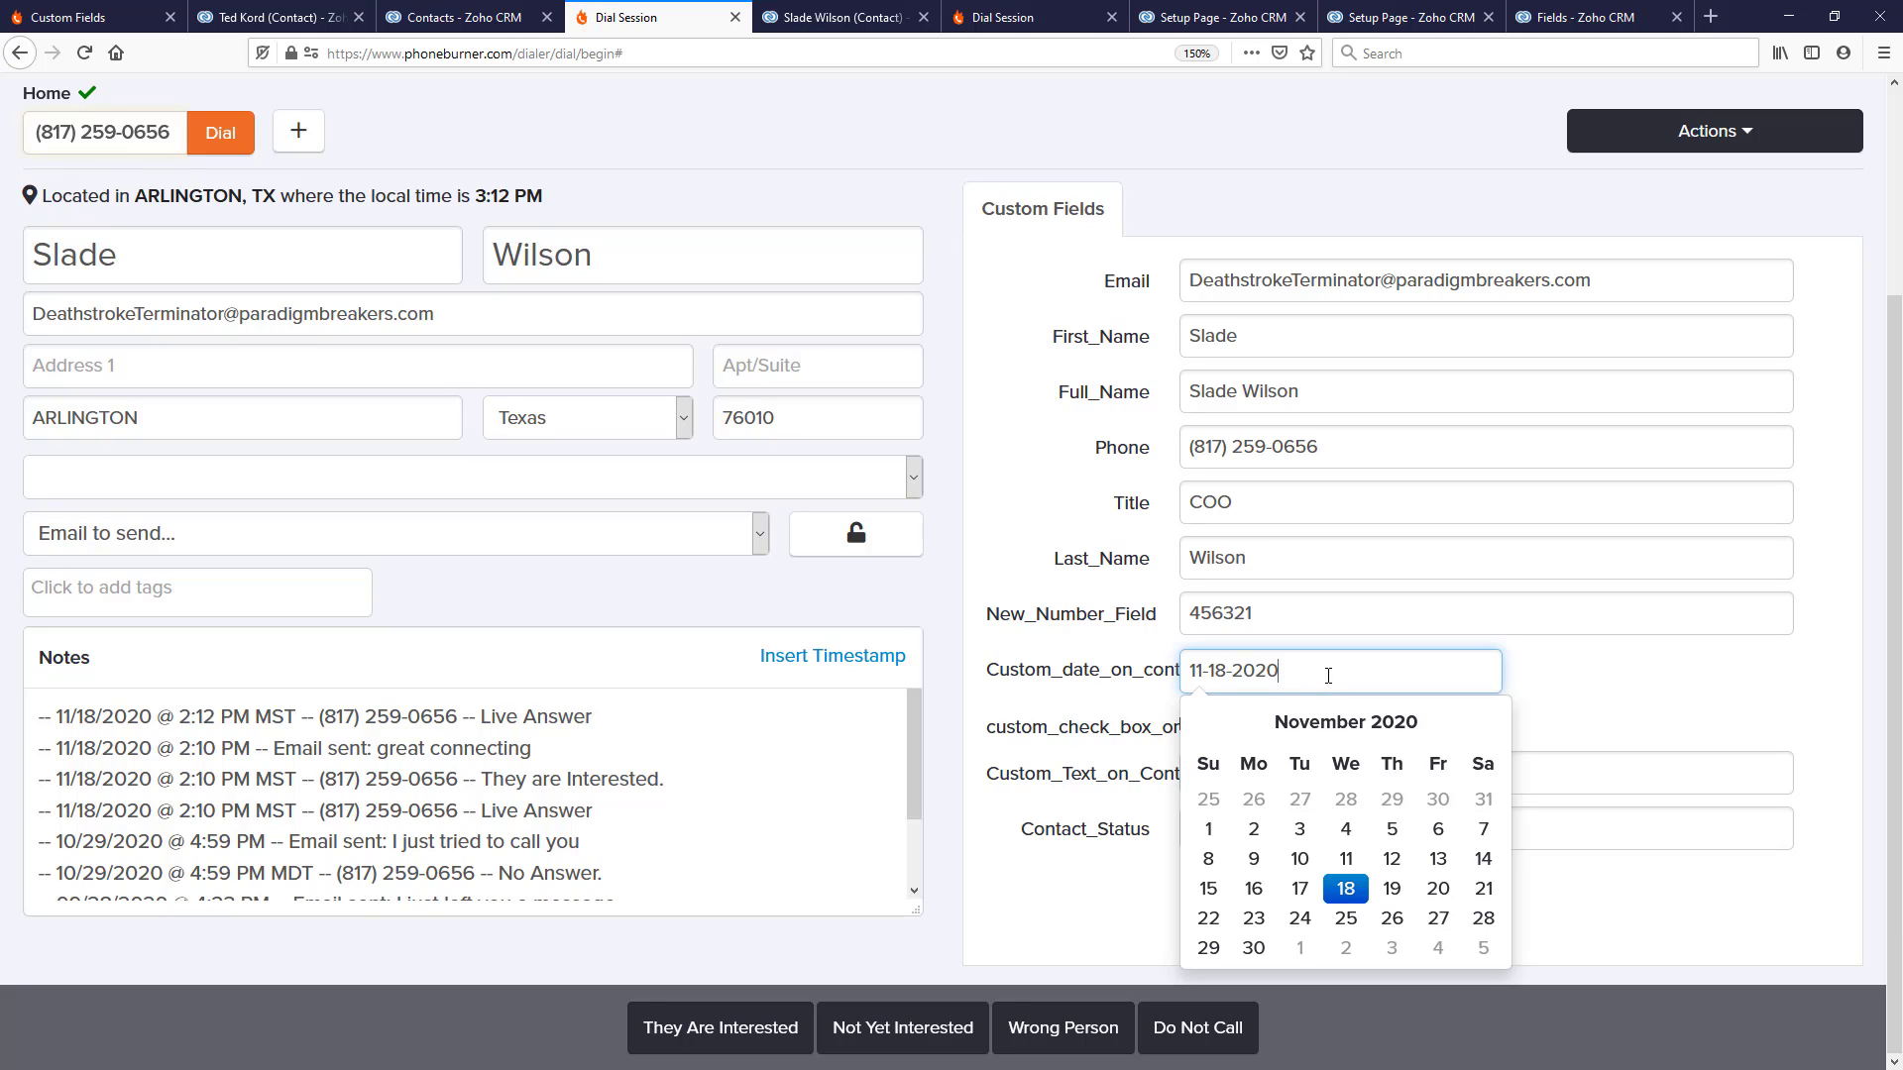
{"action": "left_click", "coordinate": [1346, 920]}
{"action": "left_click", "coordinate": [1566, 686]}
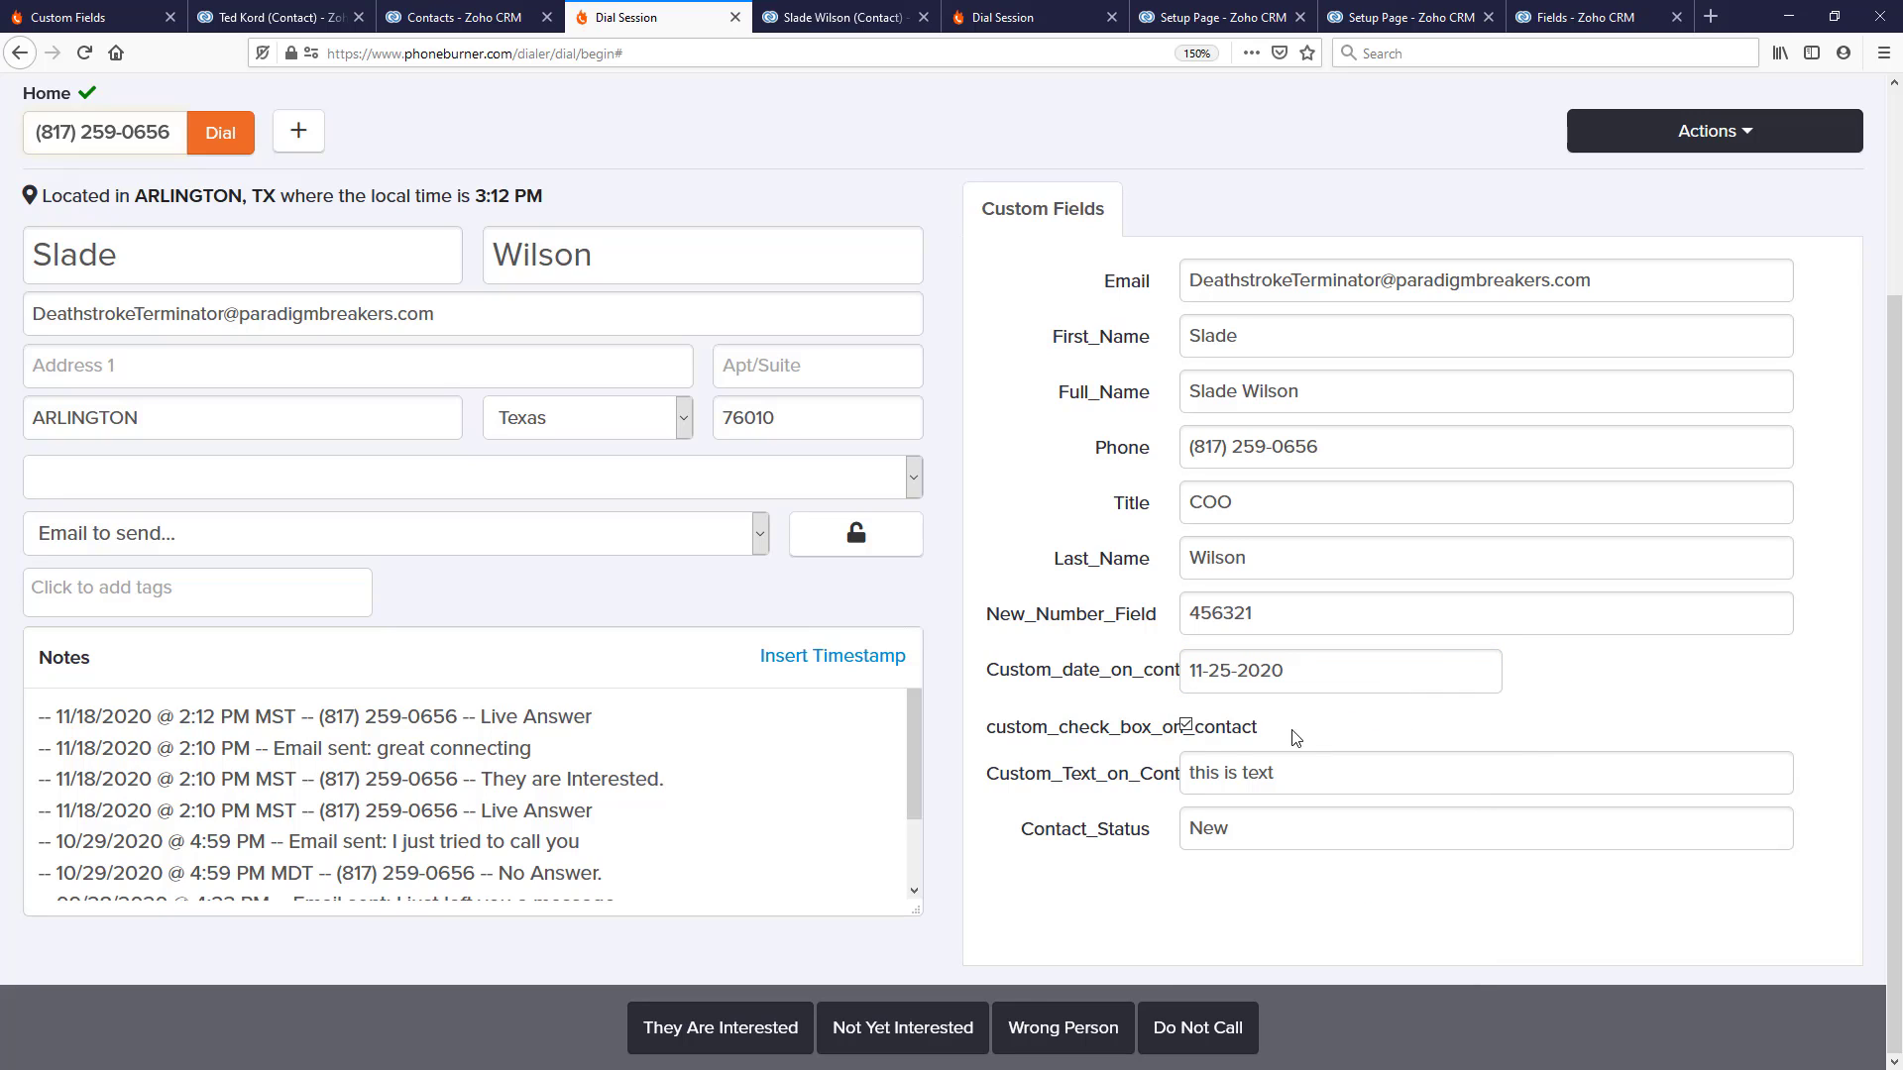
{"action": "left_click", "coordinate": [1186, 729]}
{"action": "left_click", "coordinate": [1317, 771]}
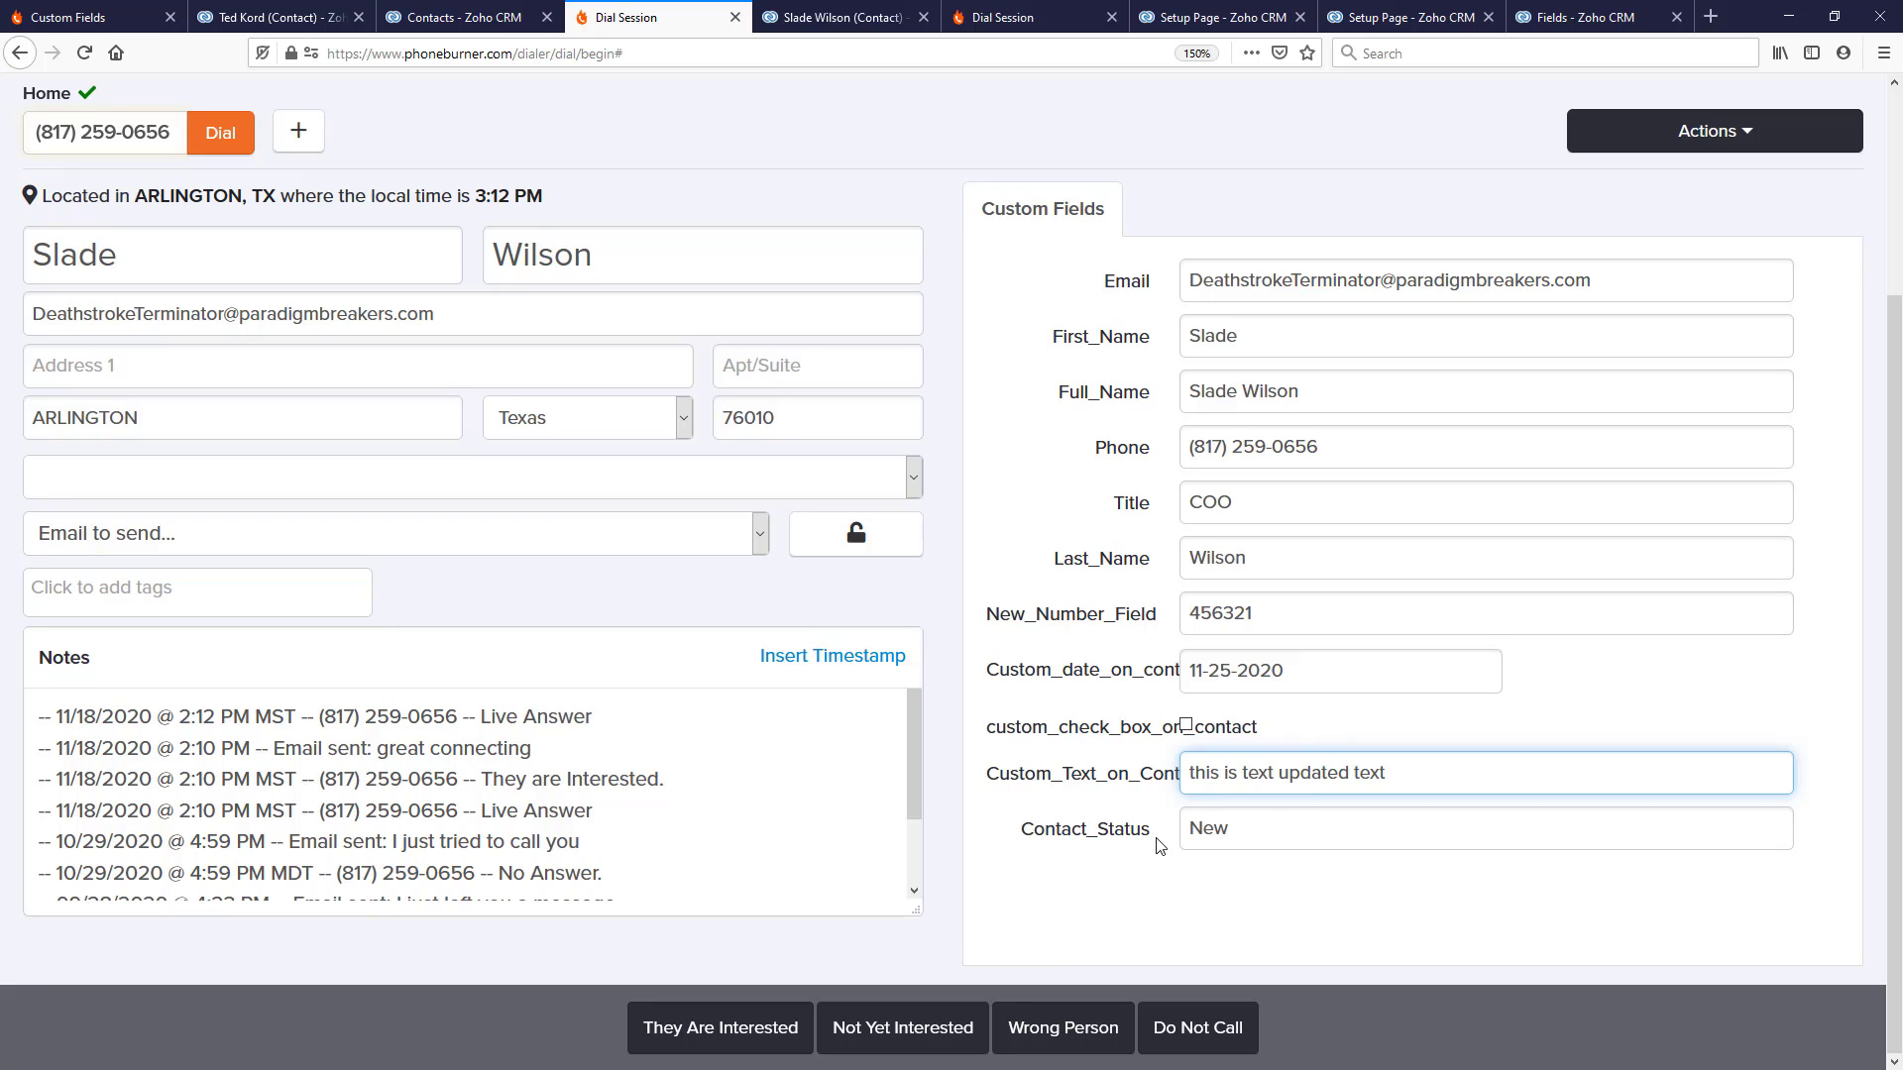
- Compare the dial session's Contact_Status field with the Contact Status options on the contact's Zoho CRM record
{"action": "left_click_drag", "start_coordinate": [1157, 835], "coordinate": [1024, 839]}
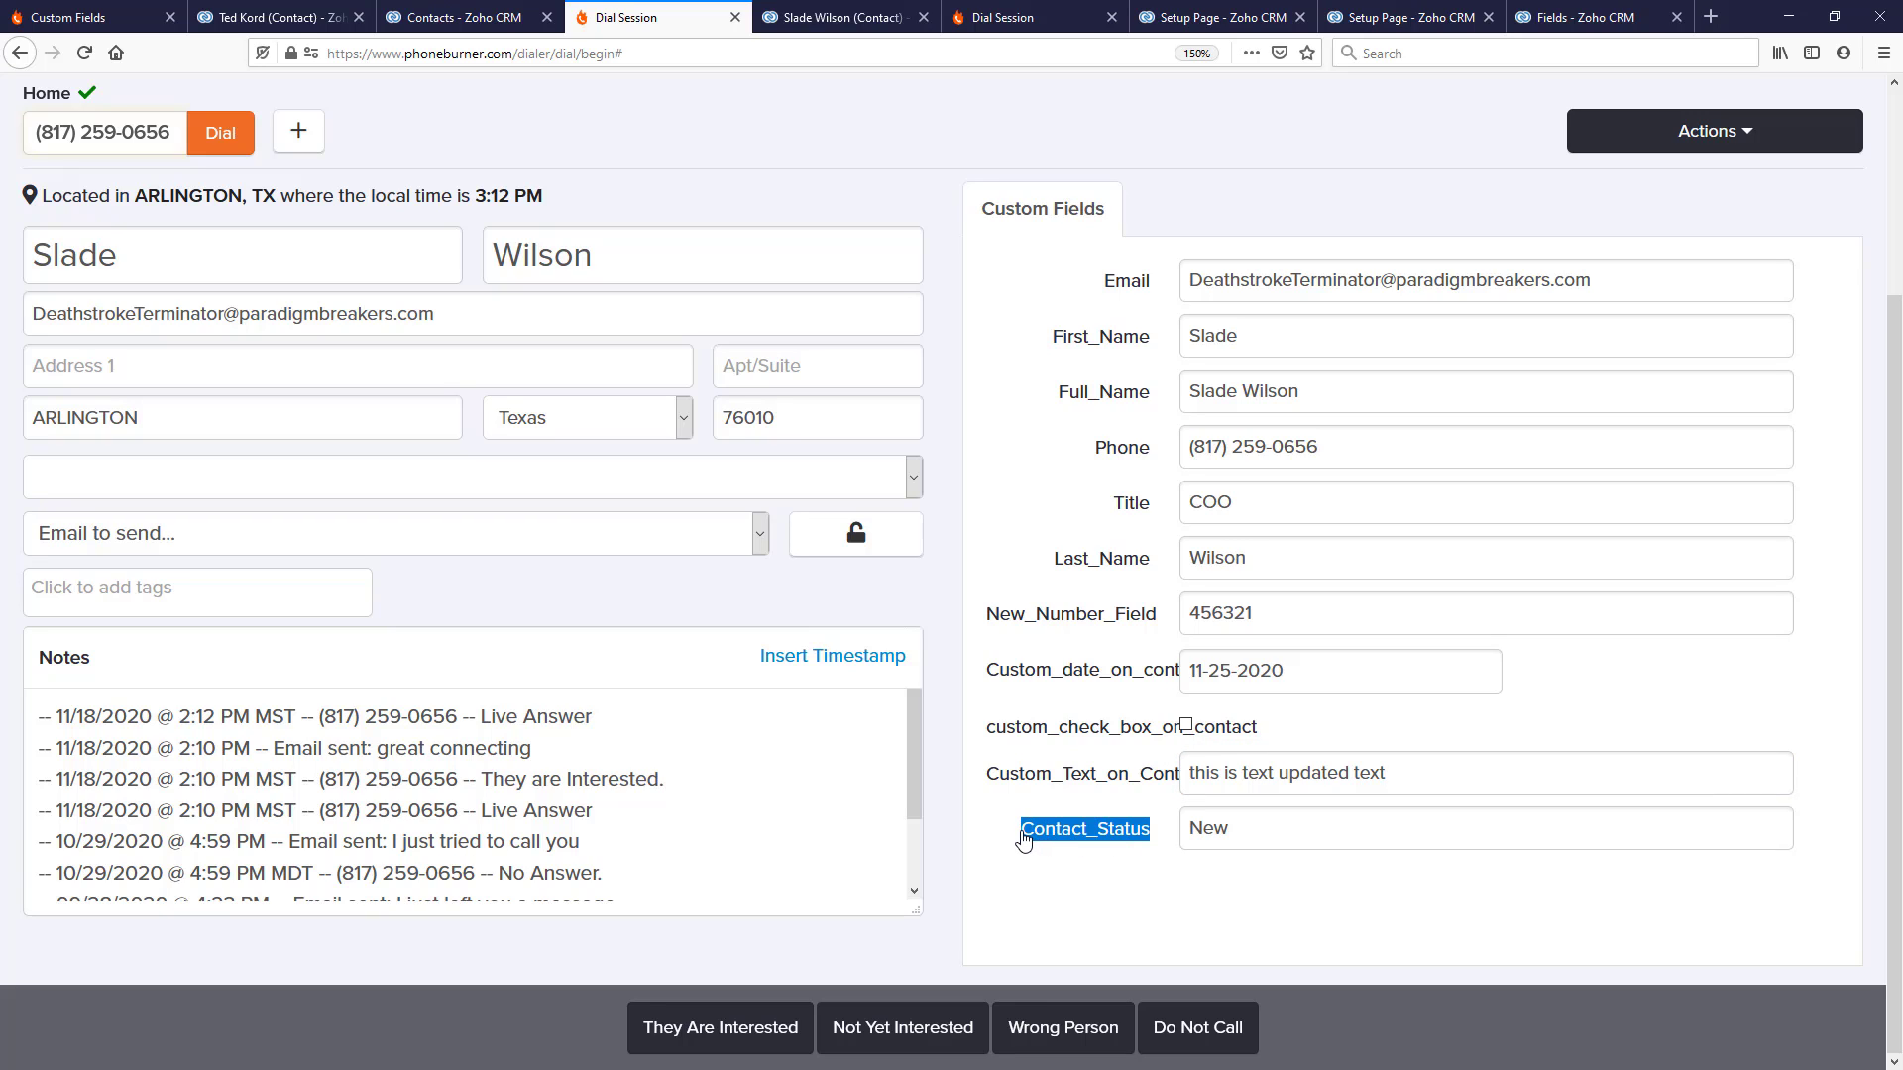
{"action": "left_click", "coordinate": [842, 17]}
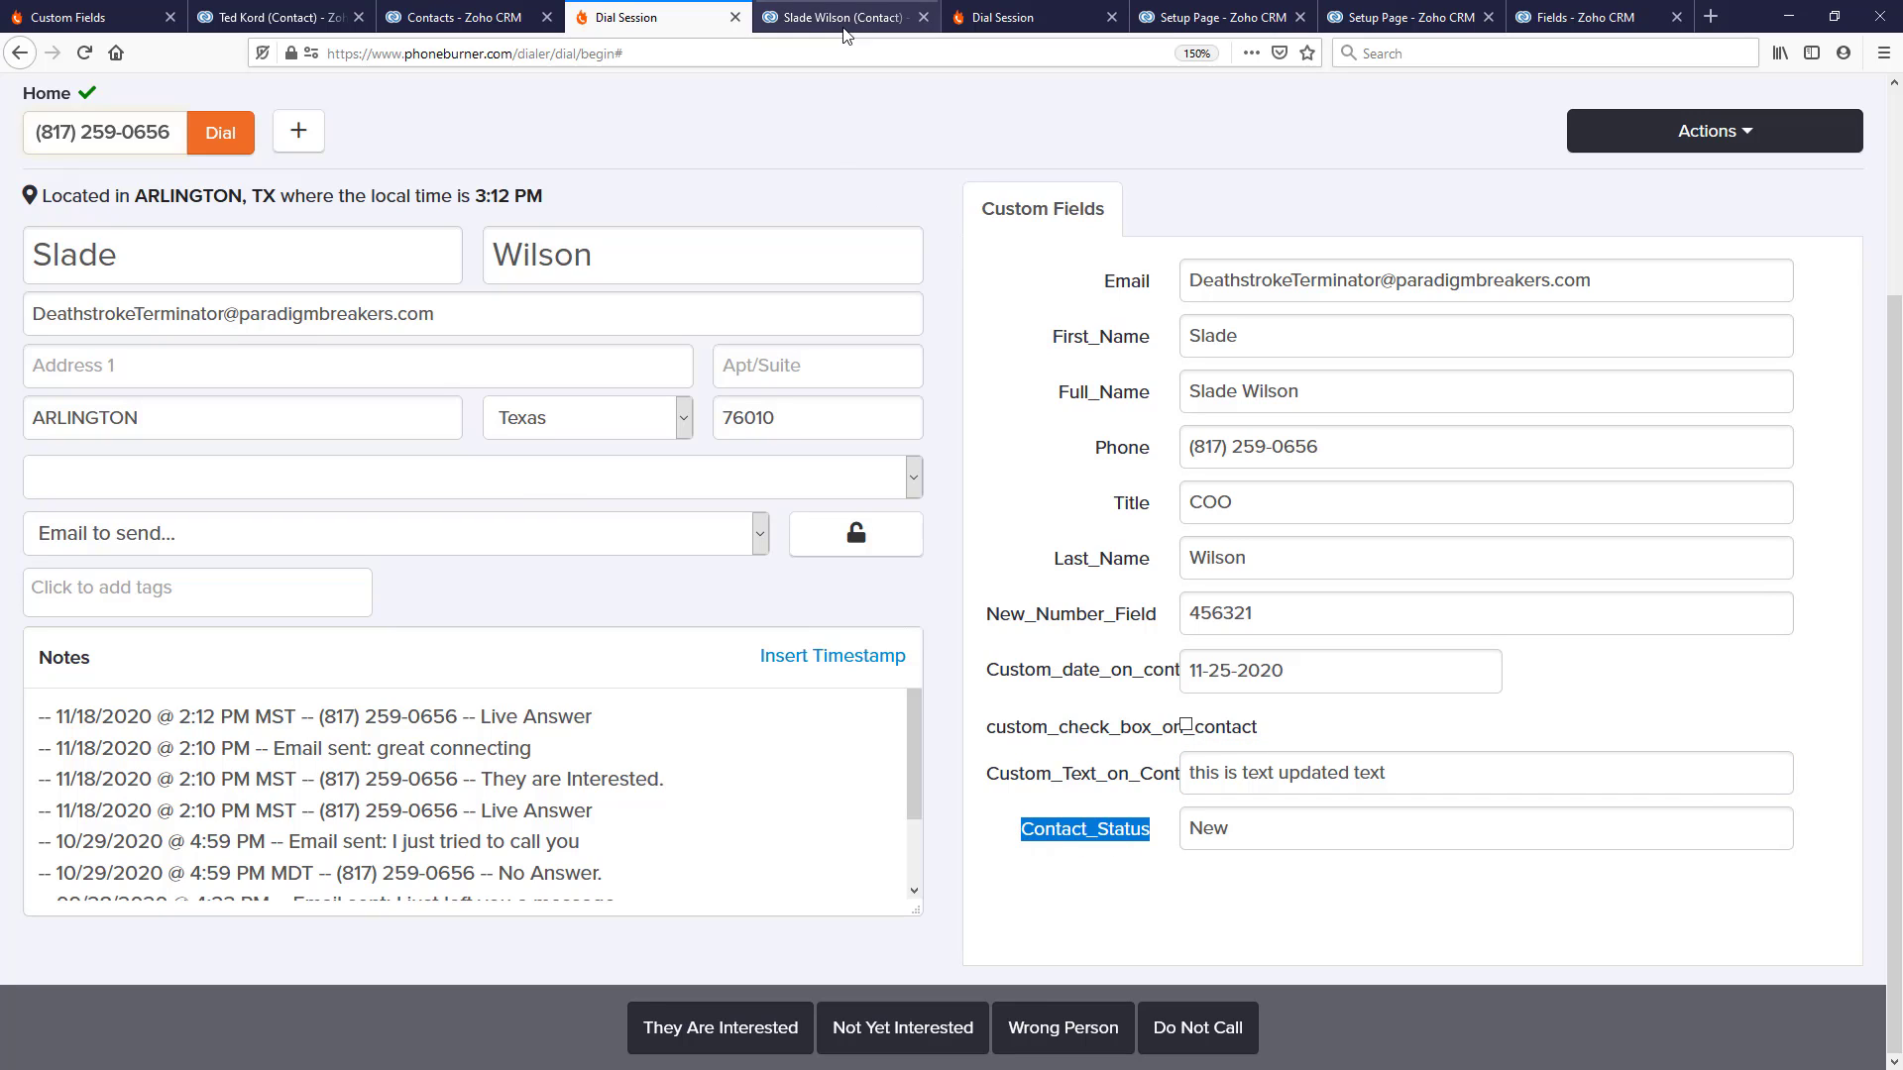
{"action": "left_click", "coordinate": [1262, 711]}
{"action": "left_click", "coordinate": [1274, 709]}
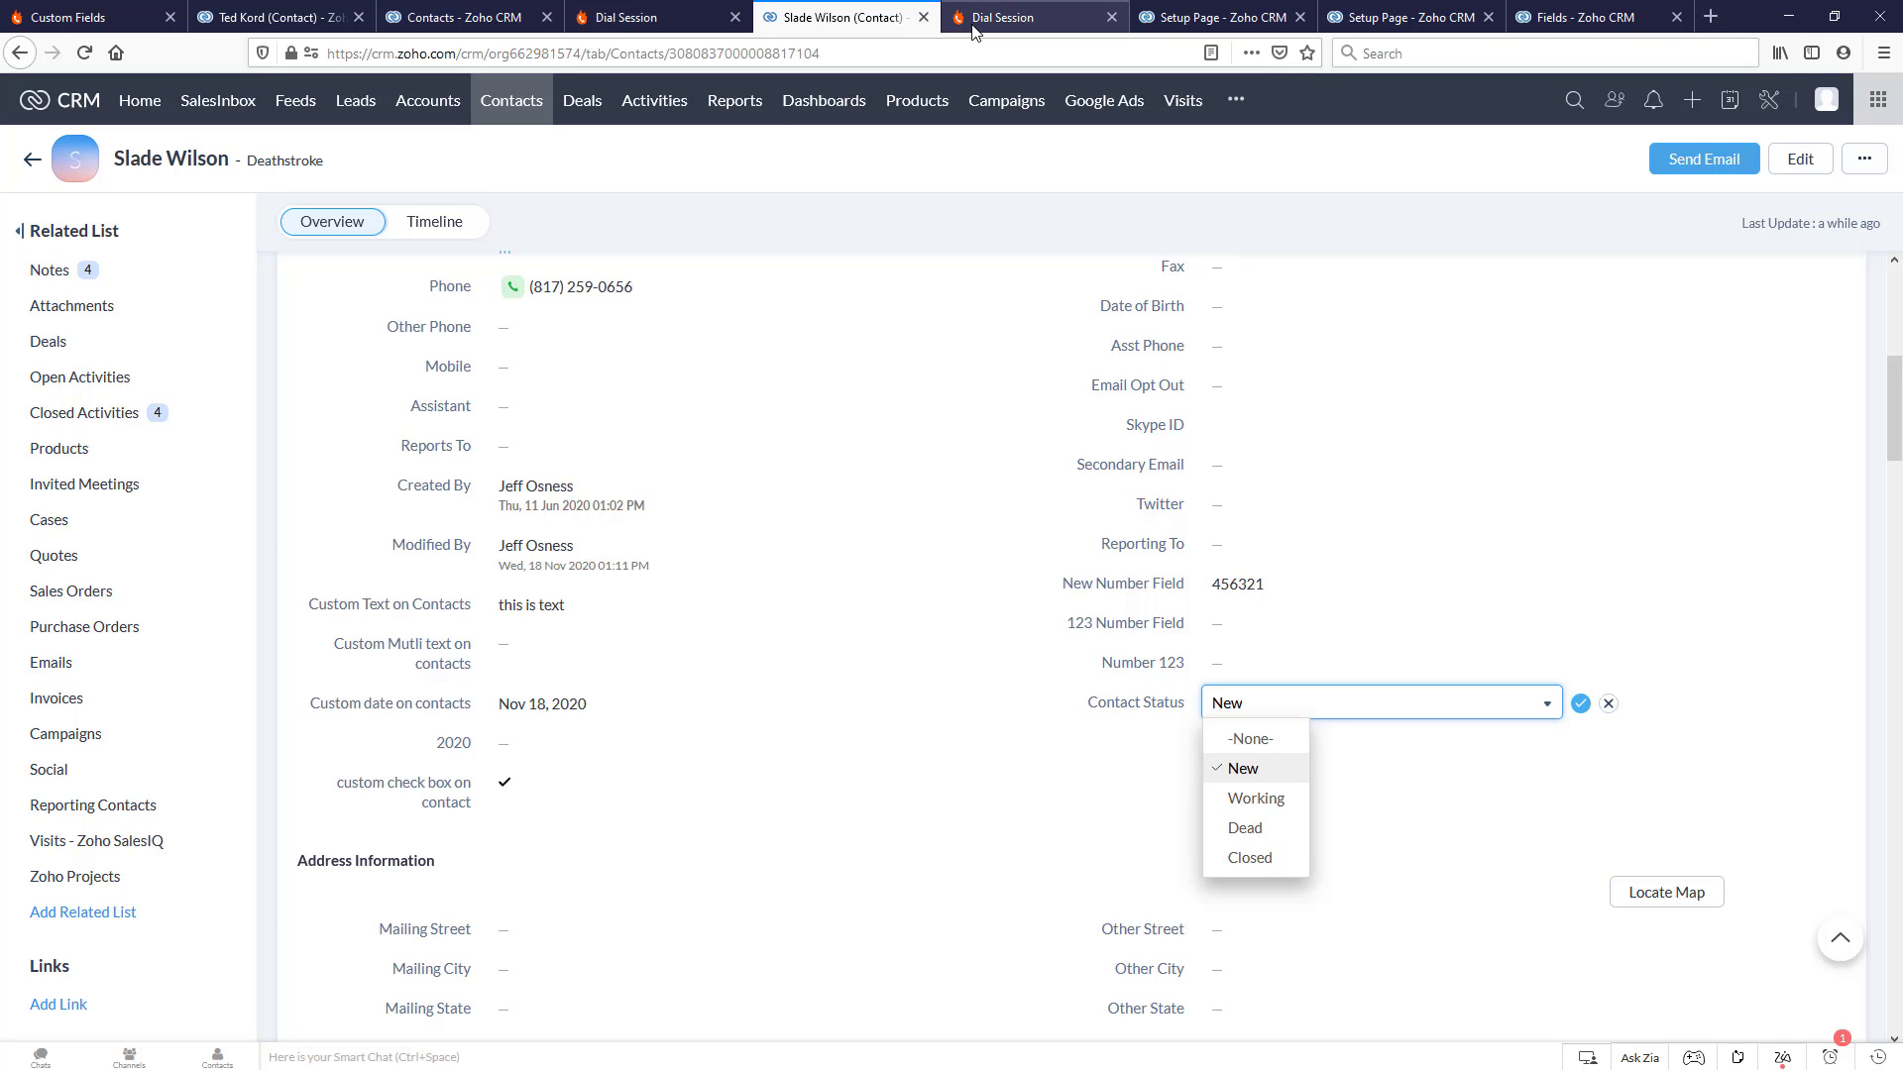
- Switch to the PhoneBurner dial session, set Contact_Status to "Closed", and end the call as They Are Interested
{"action": "left_click", "coordinate": [738, 17]}
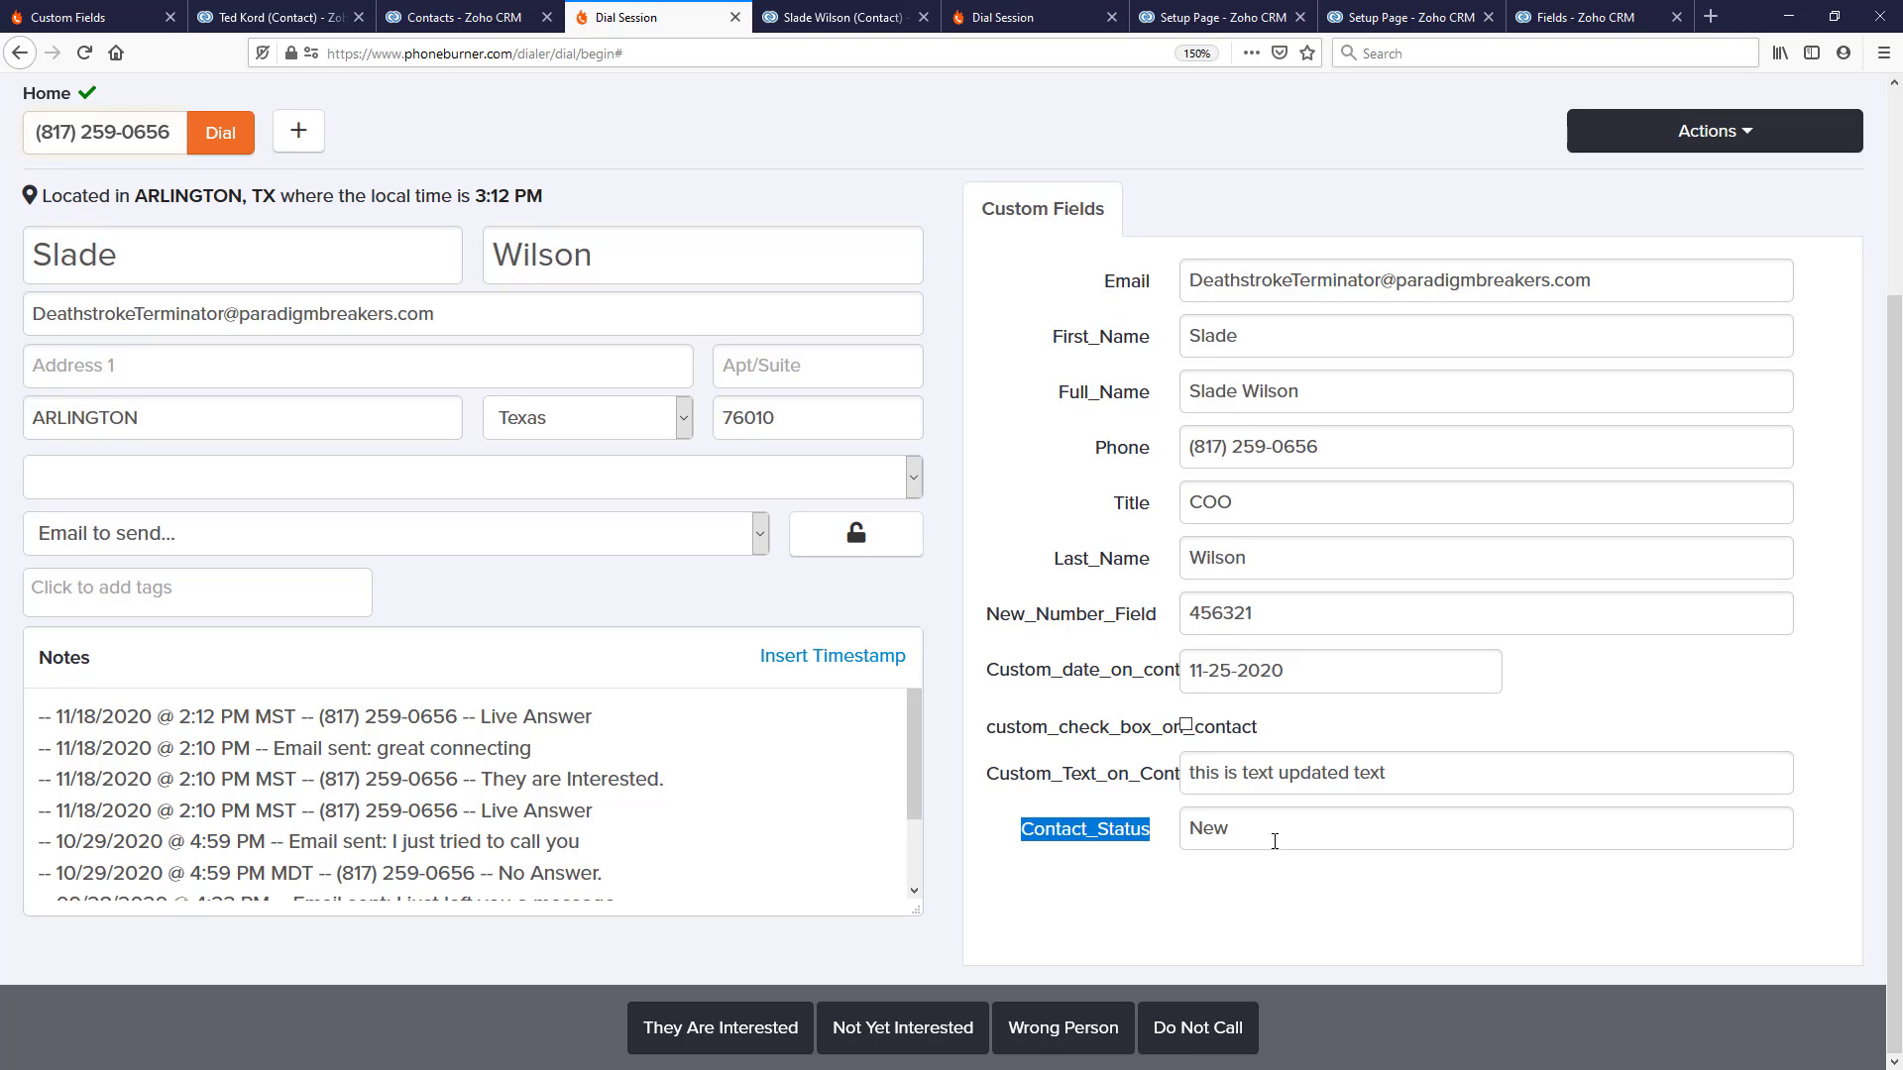
{"action": "left_click", "coordinate": [1090, 837]}
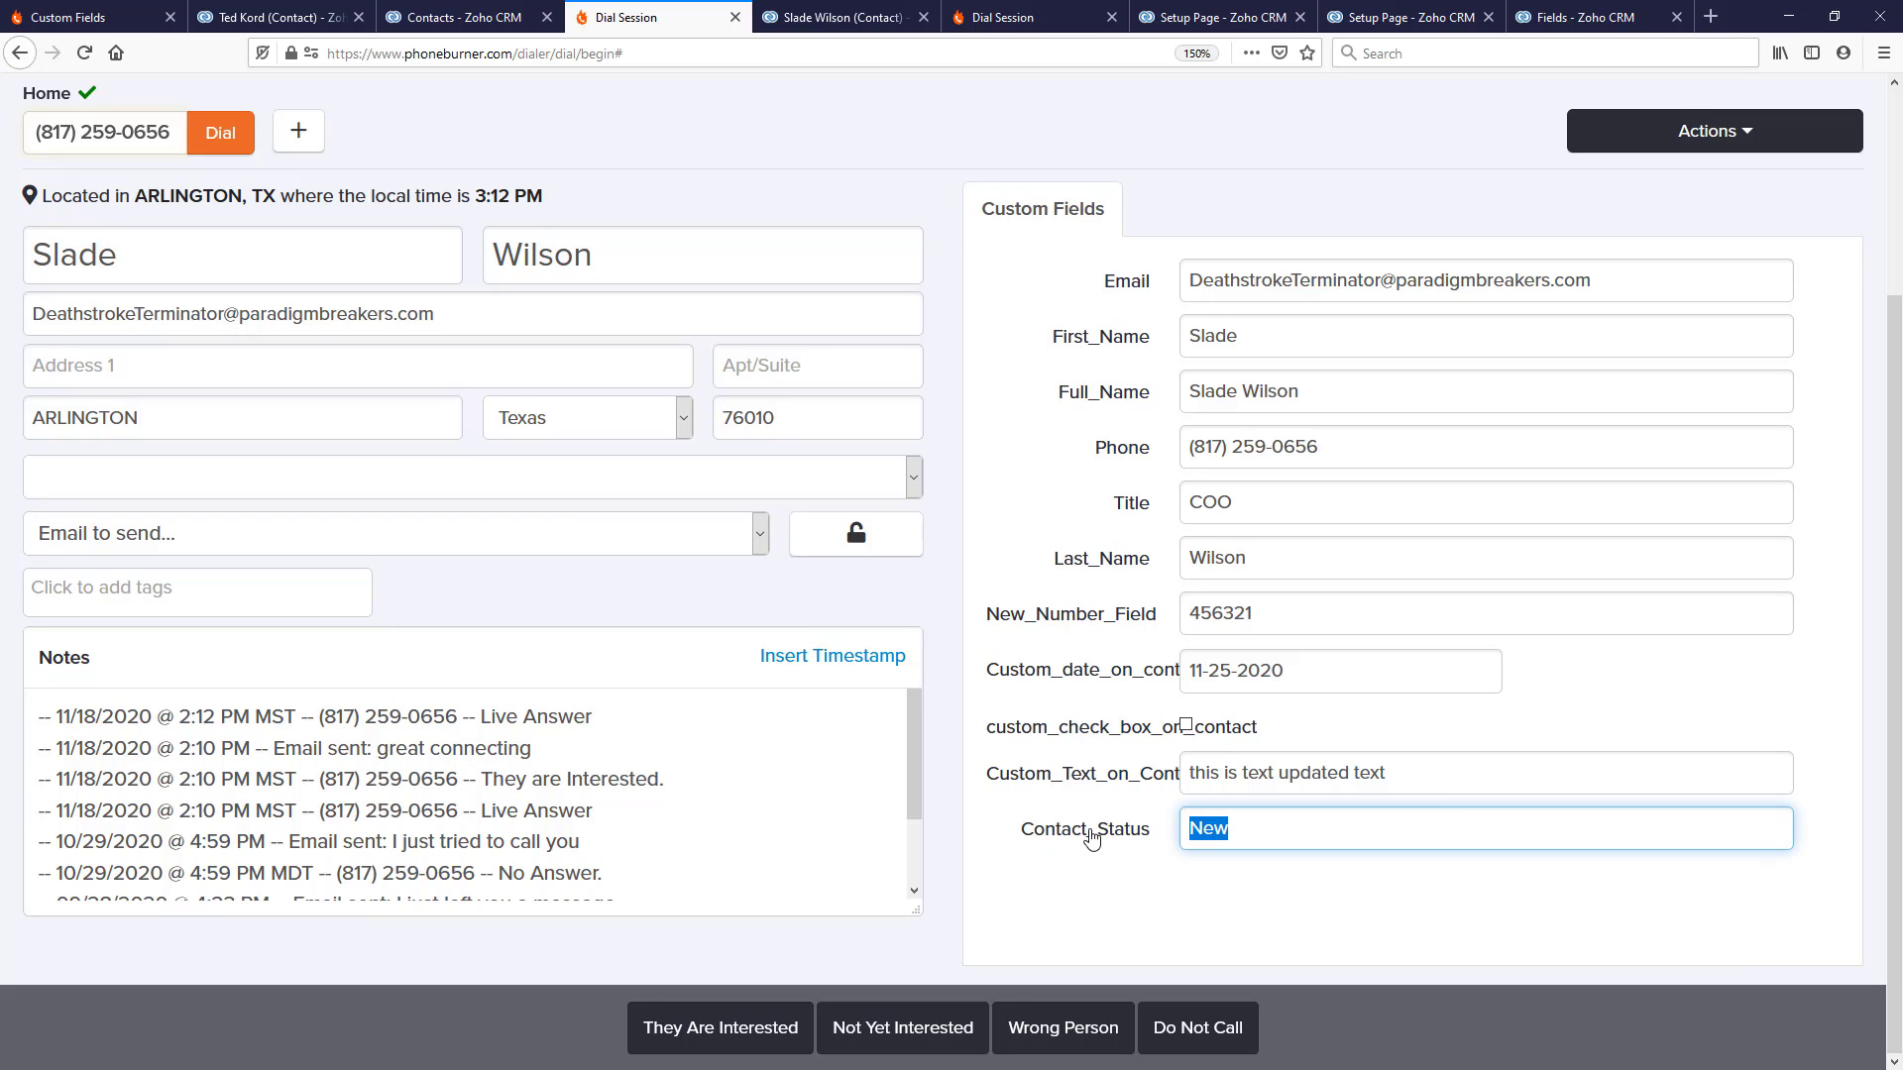
{"action": "type", "text": "Closed"}
{"action": "left_click", "coordinate": [1247, 892]}
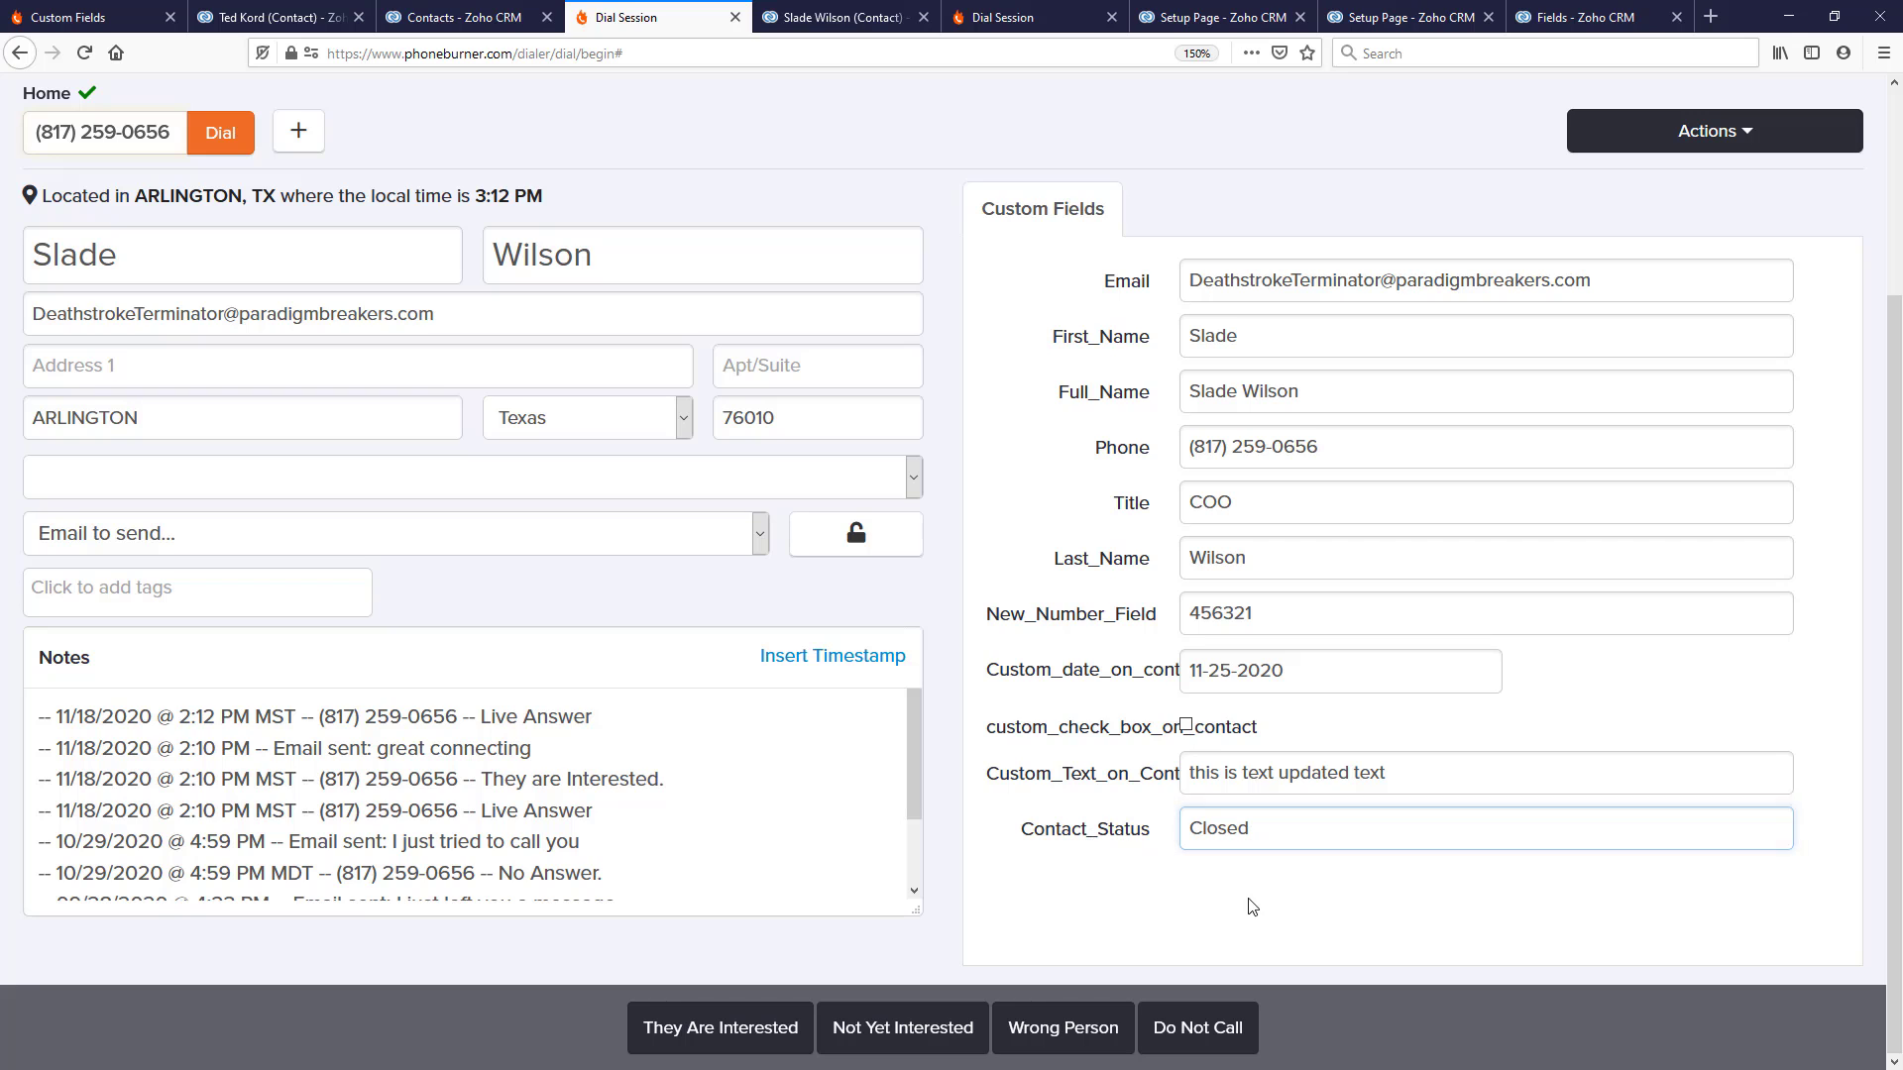
{"action": "left_click", "coordinate": [727, 1030]}
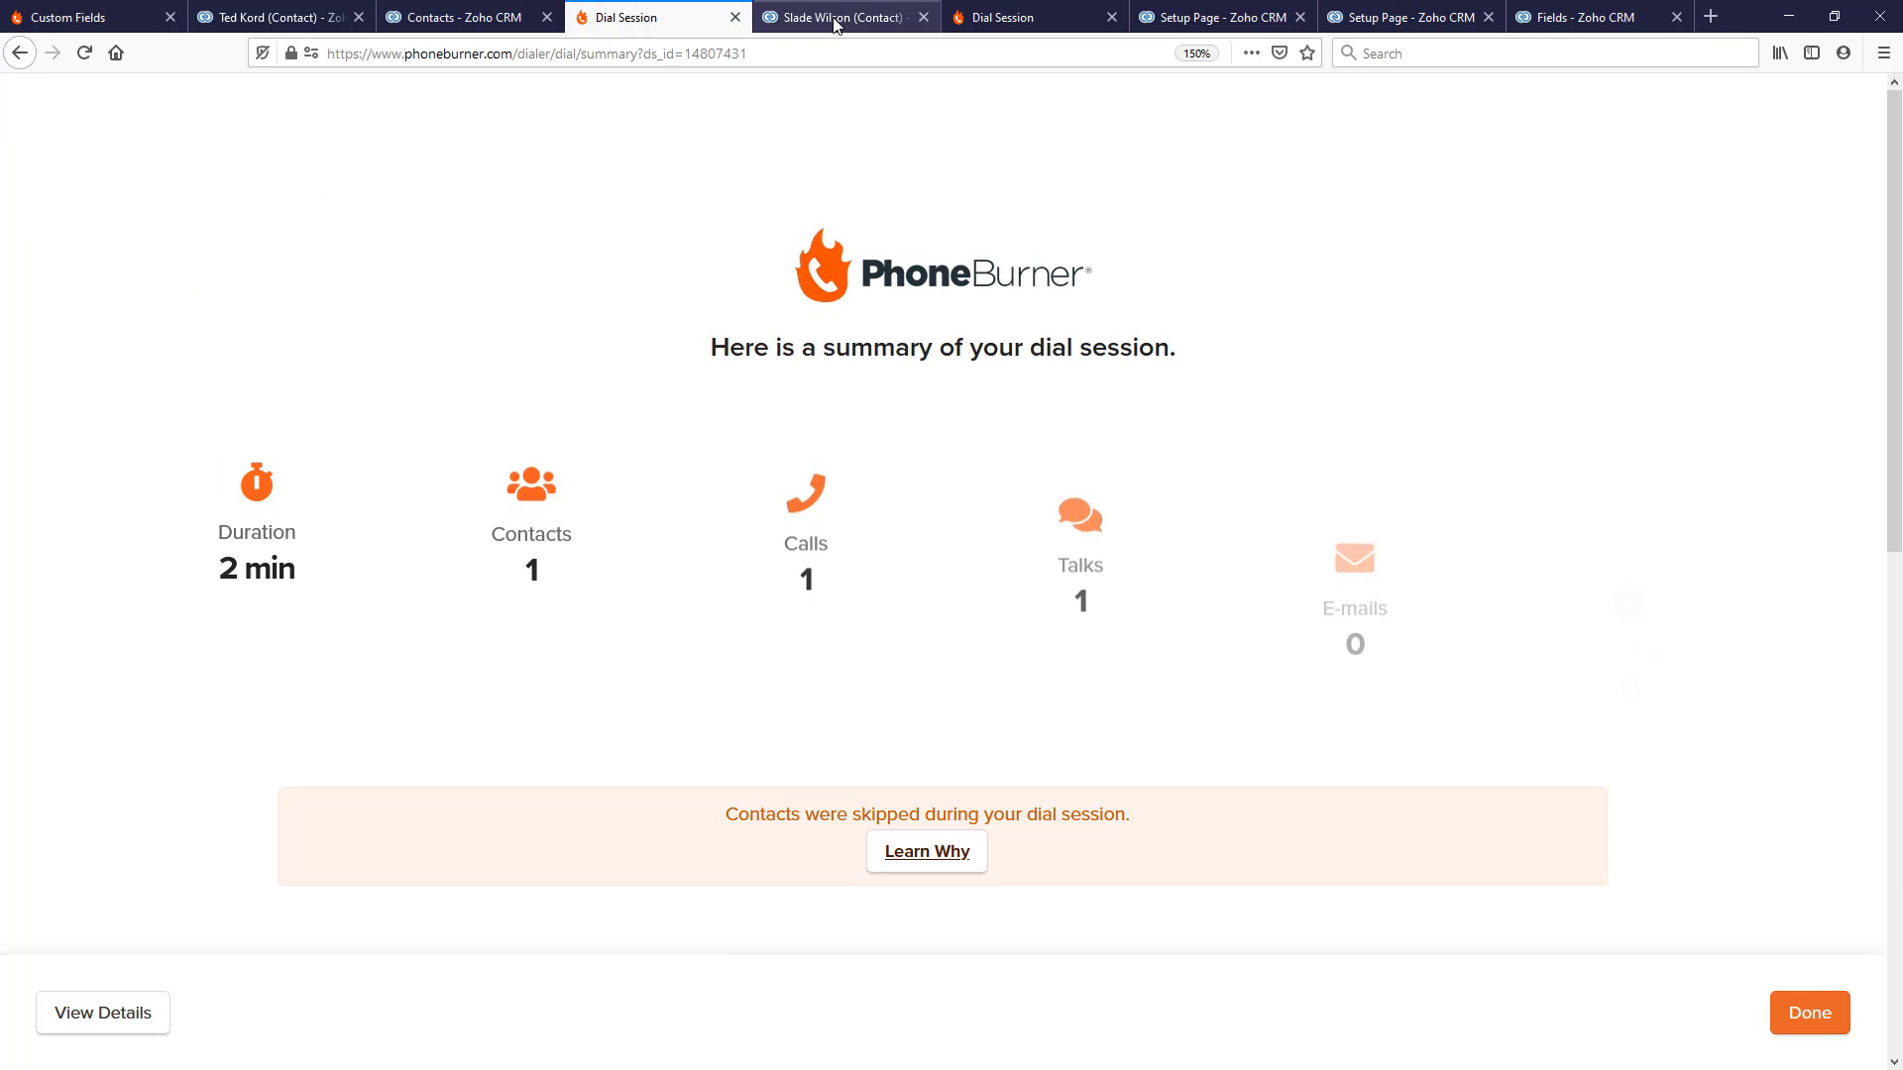
- Reload the Deathstroke contact's Zoho CRM record and check its custom text, date, check box and Contact Status options against the dial session
{"action": "left_click", "coordinate": [832, 20]}
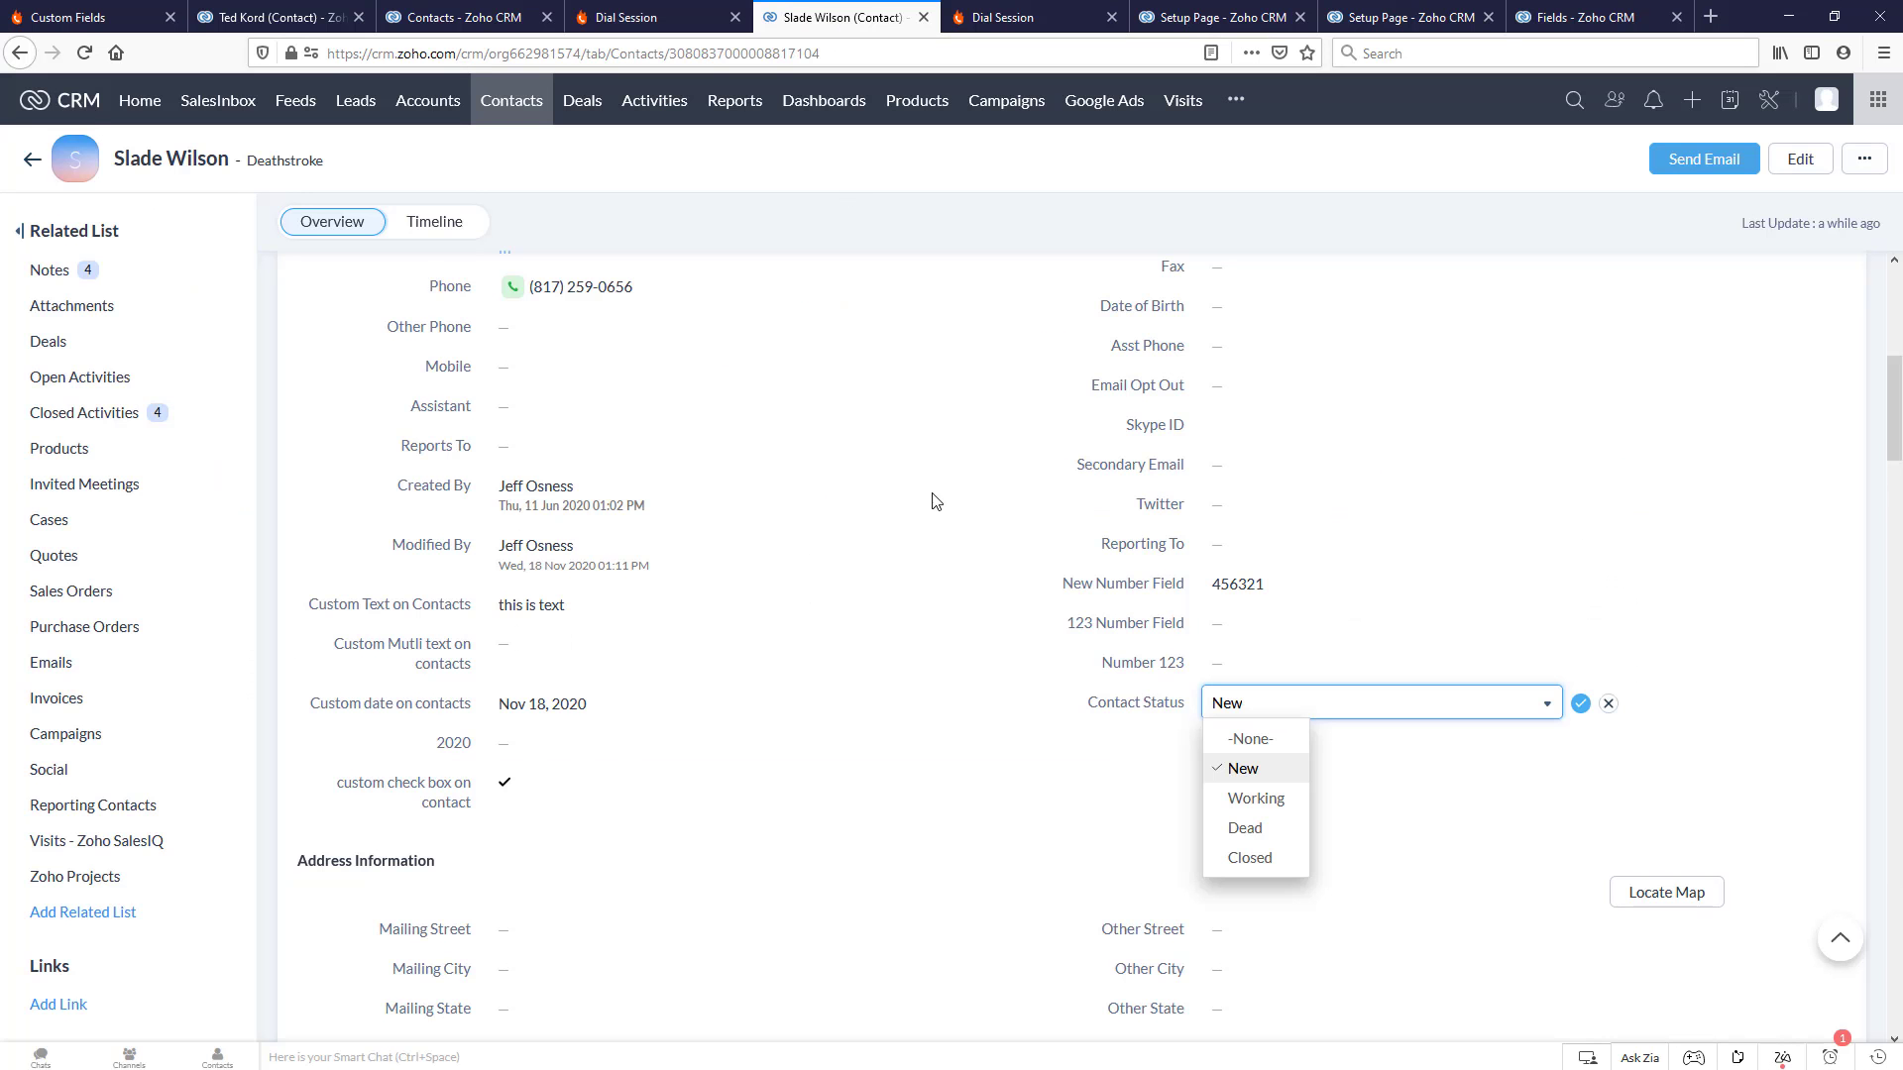
{"action": "left_click", "coordinate": [85, 51]}
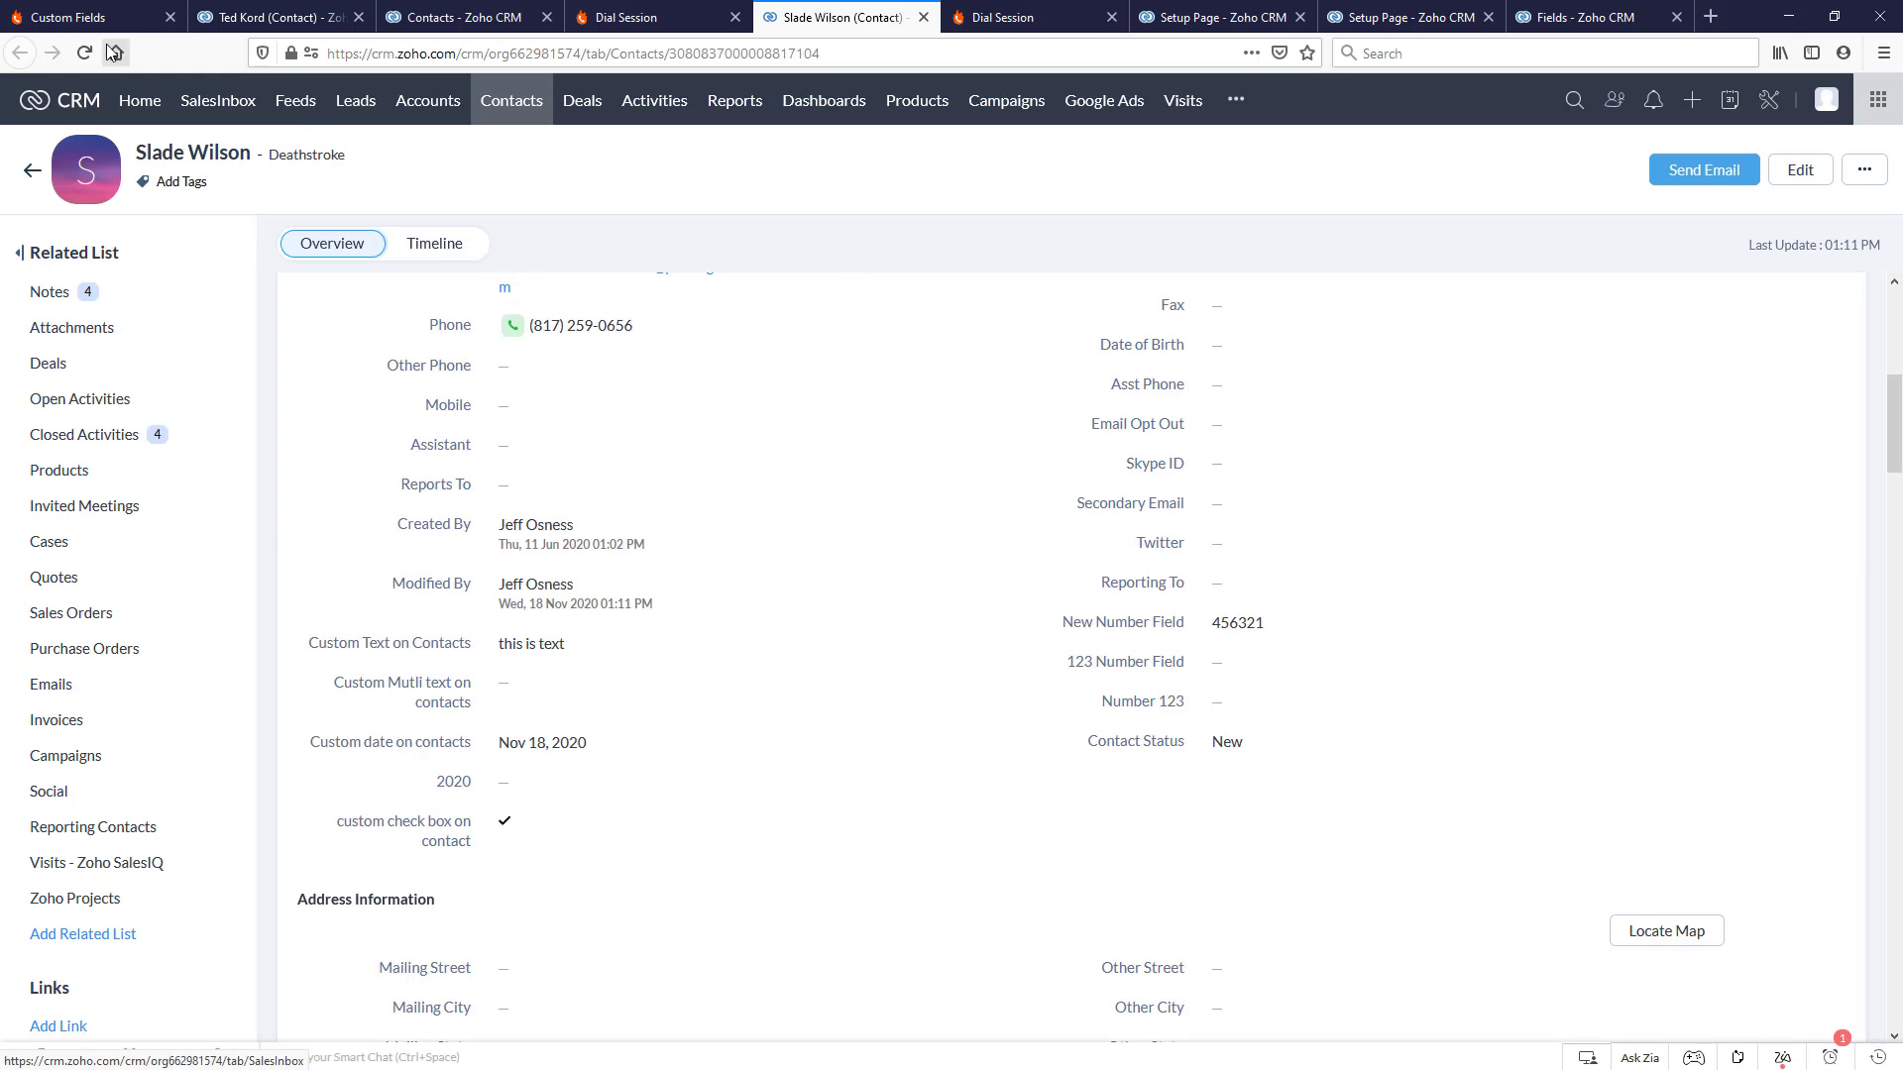
{"action": "scroll", "coordinate": [645, 429], "scroll_direction": "down", "scroll_amount": 12}
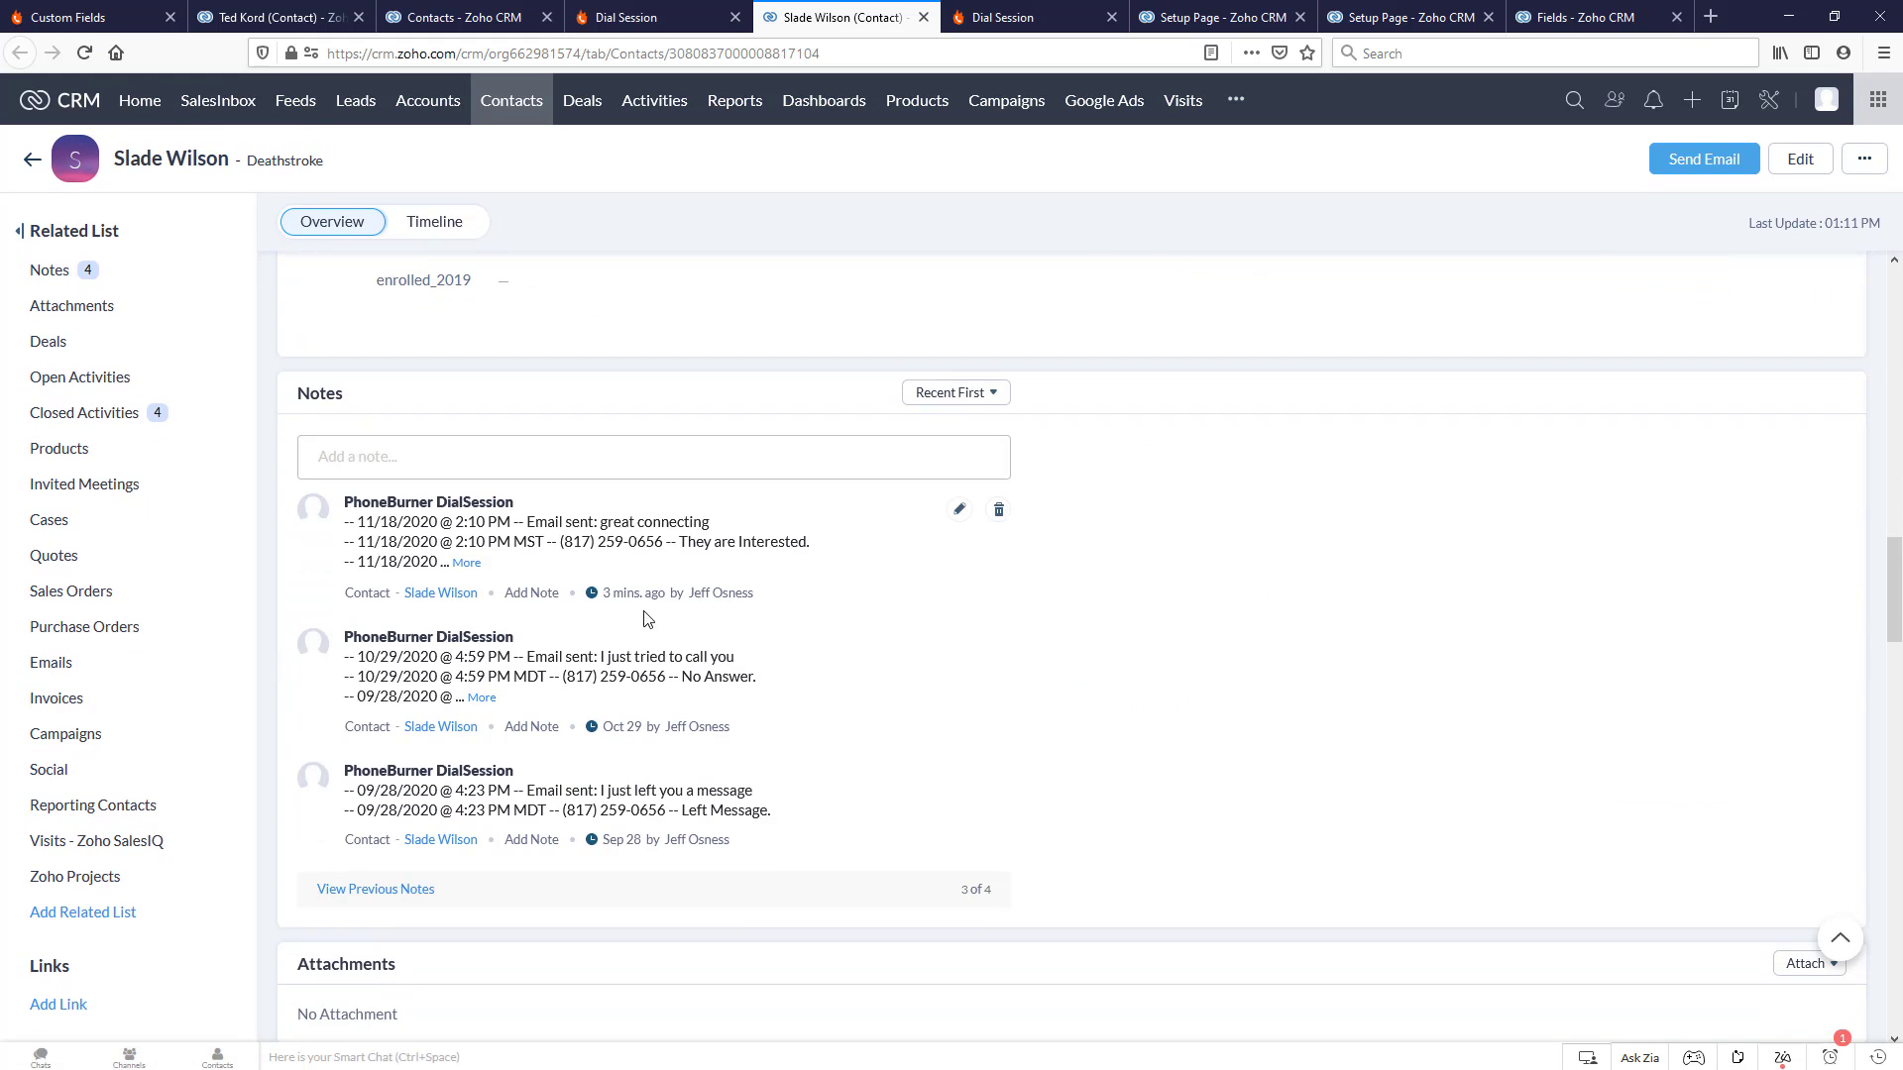
{"action": "scroll", "coordinate": [567, 585], "scroll_direction": "up", "scroll_amount": 10}
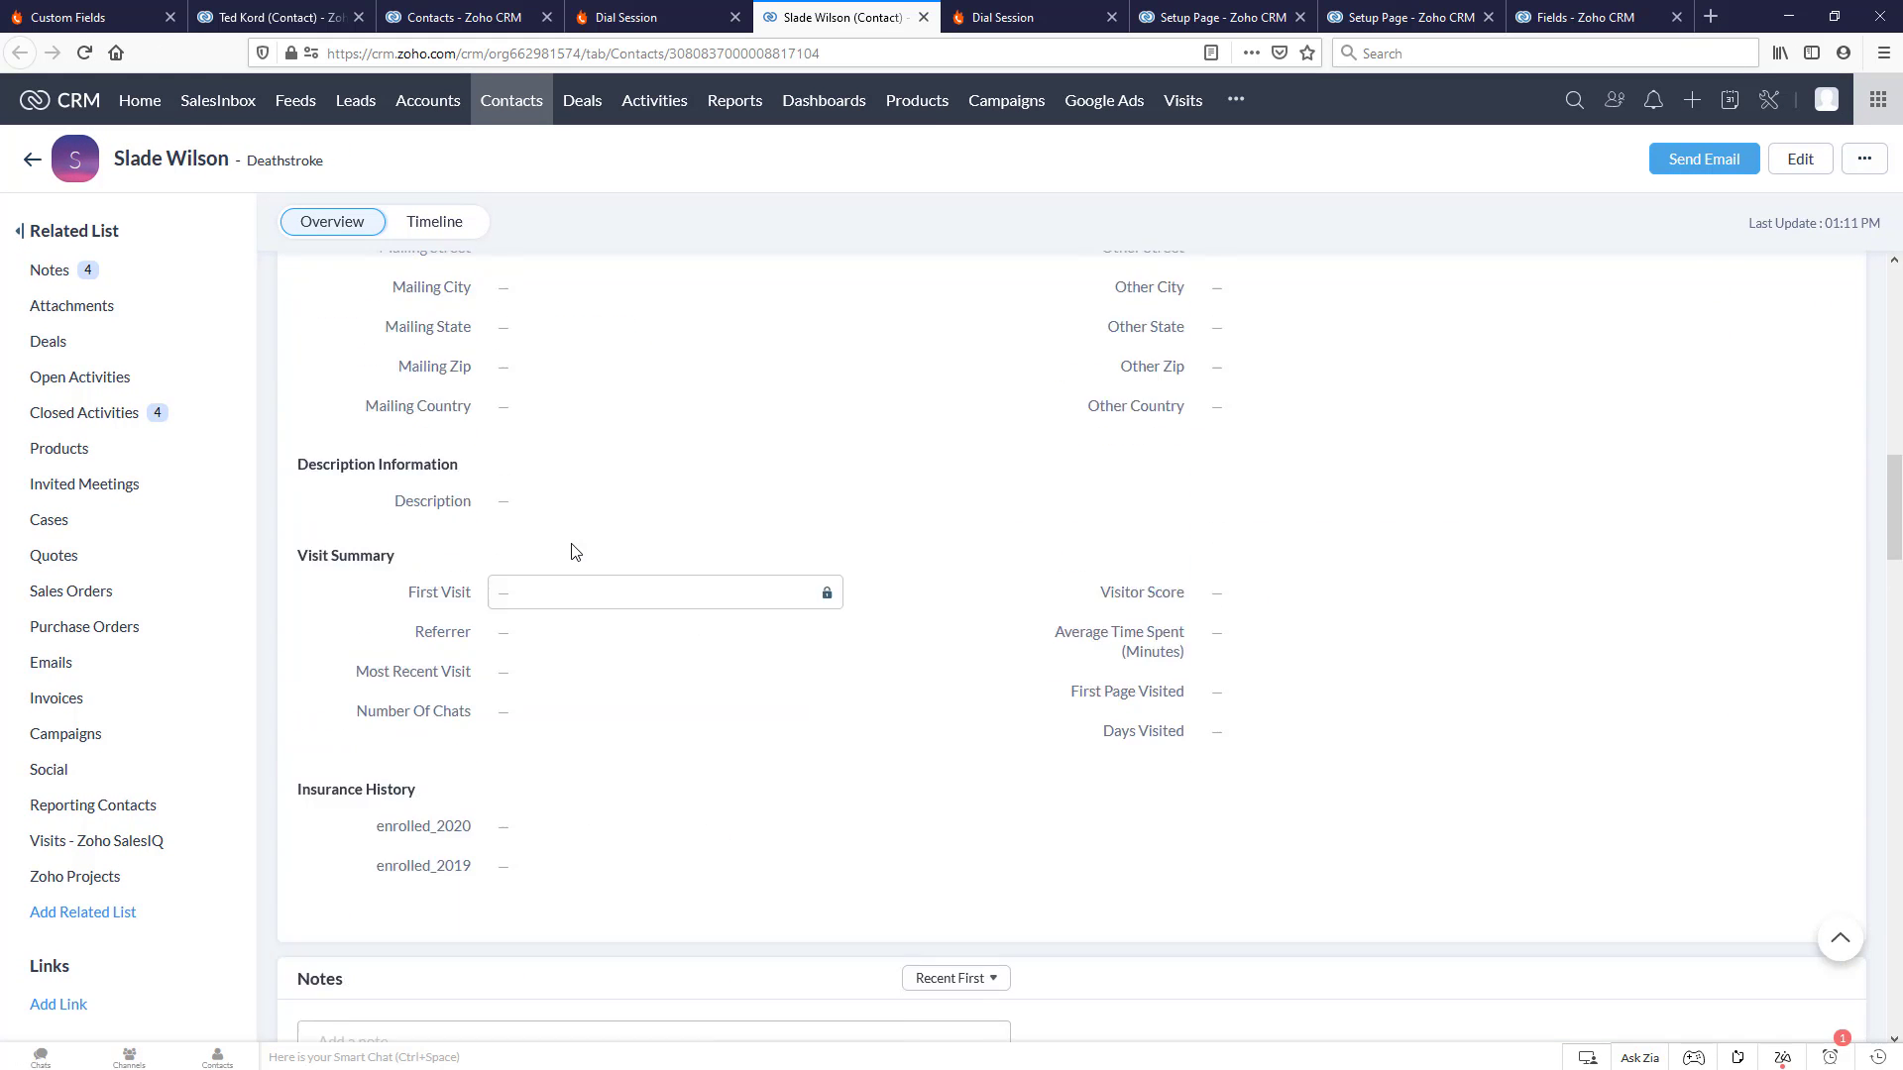
{"action": "left_click", "coordinate": [82, 61]}
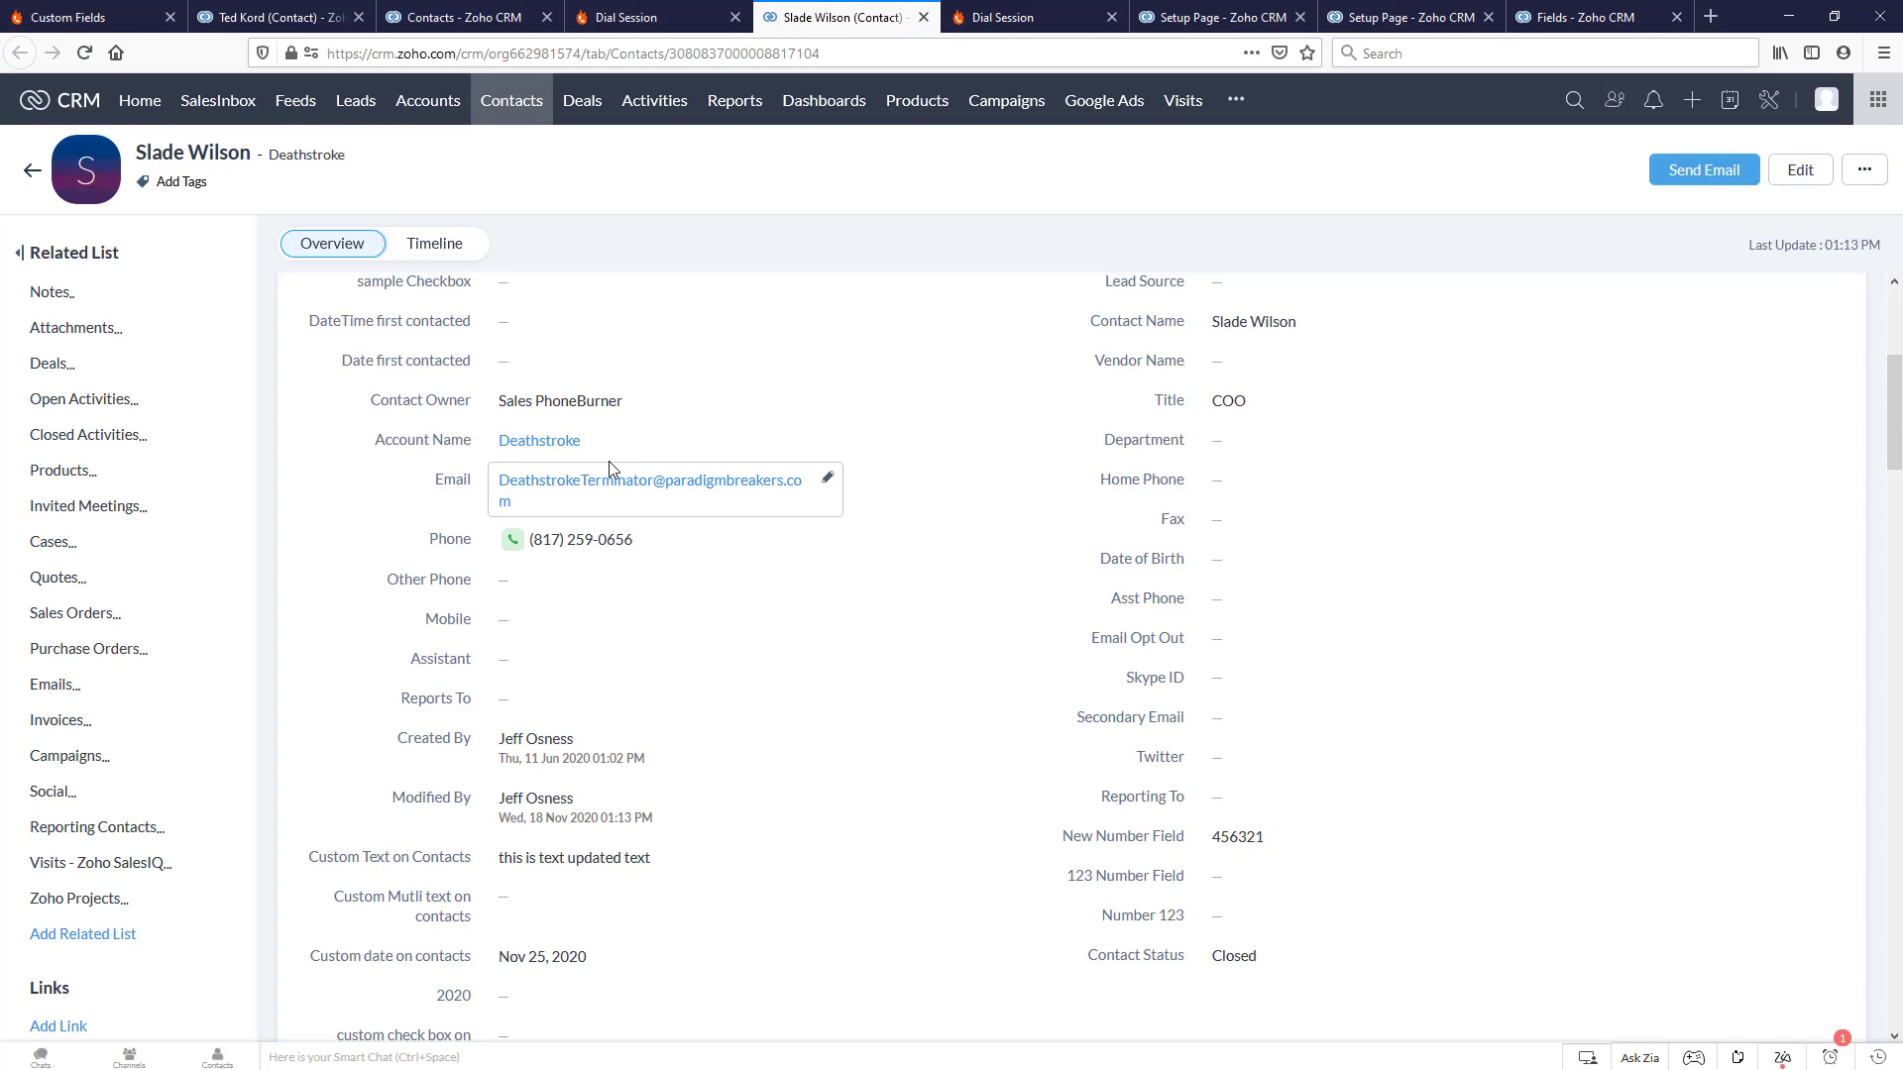
{"action": "scroll", "coordinate": [668, 595], "scroll_direction": "down", "scroll_amount": 3}
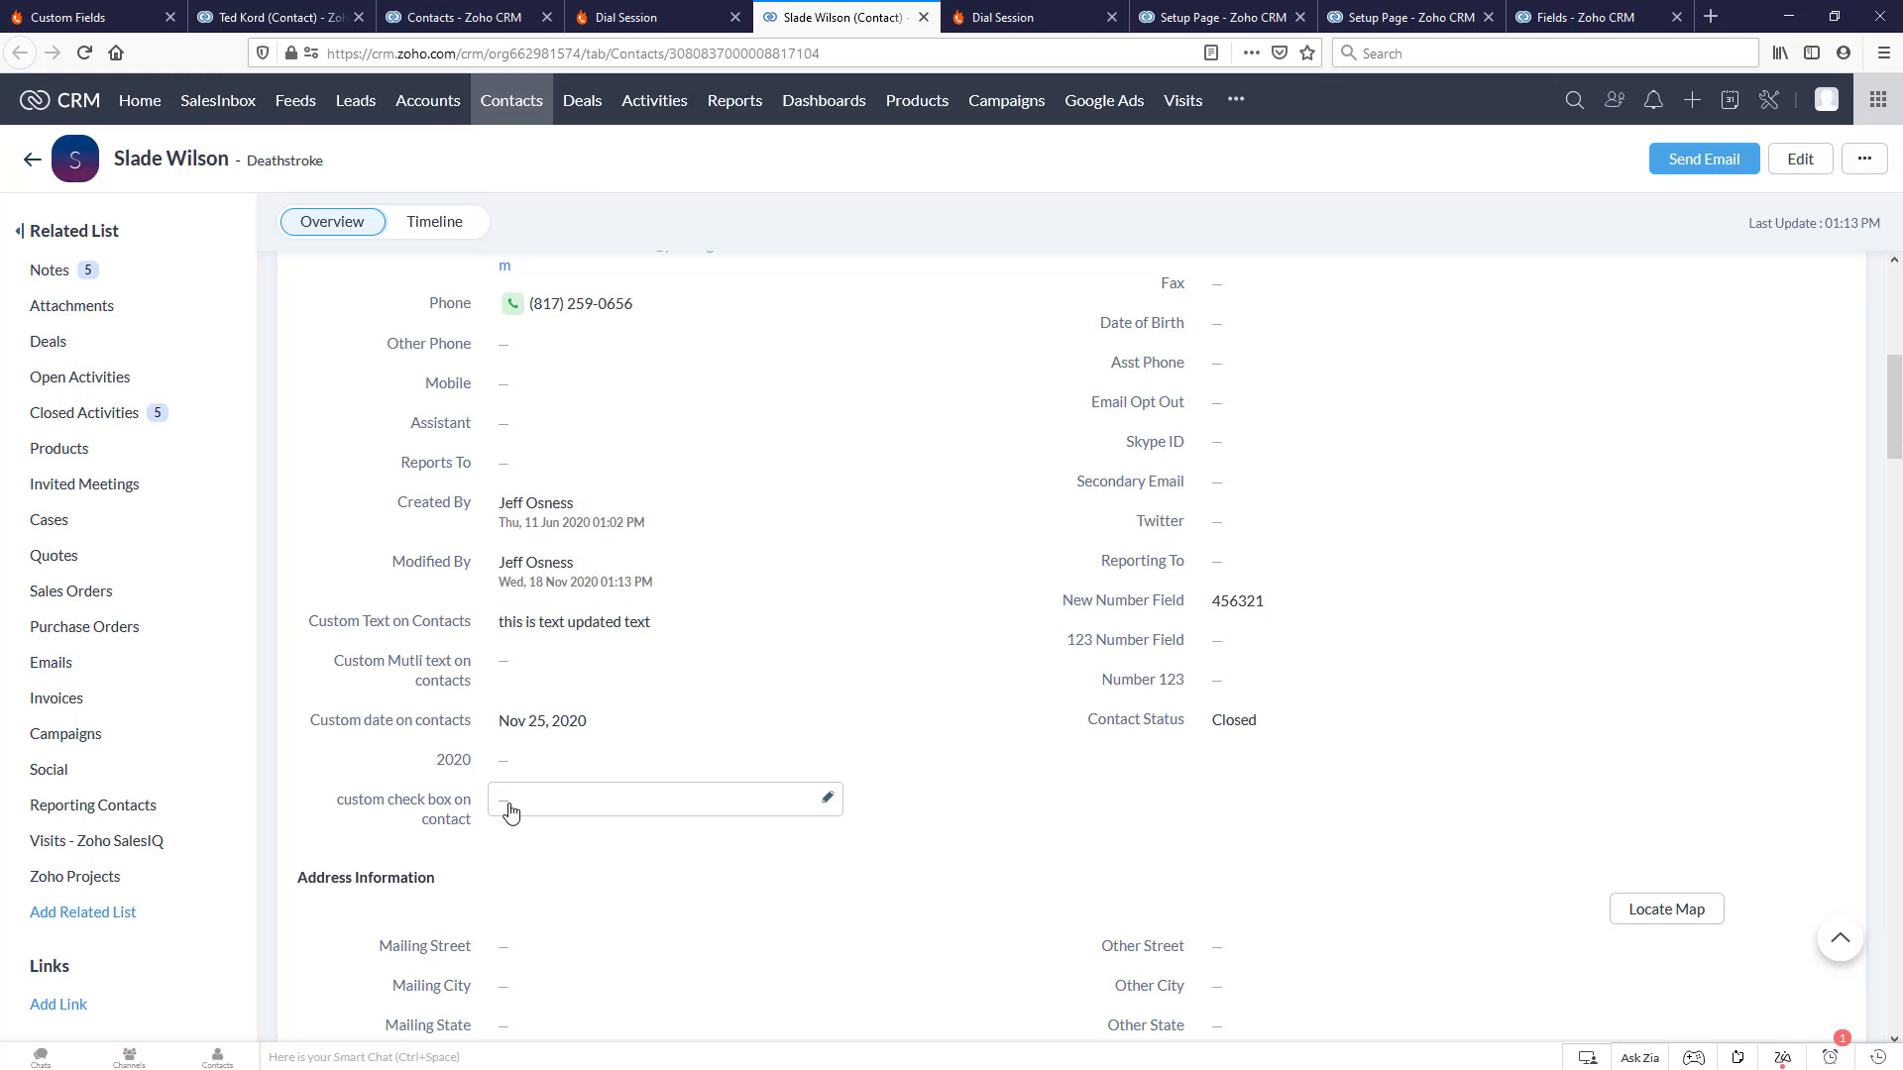
{"action": "left_click", "coordinate": [1244, 720]}
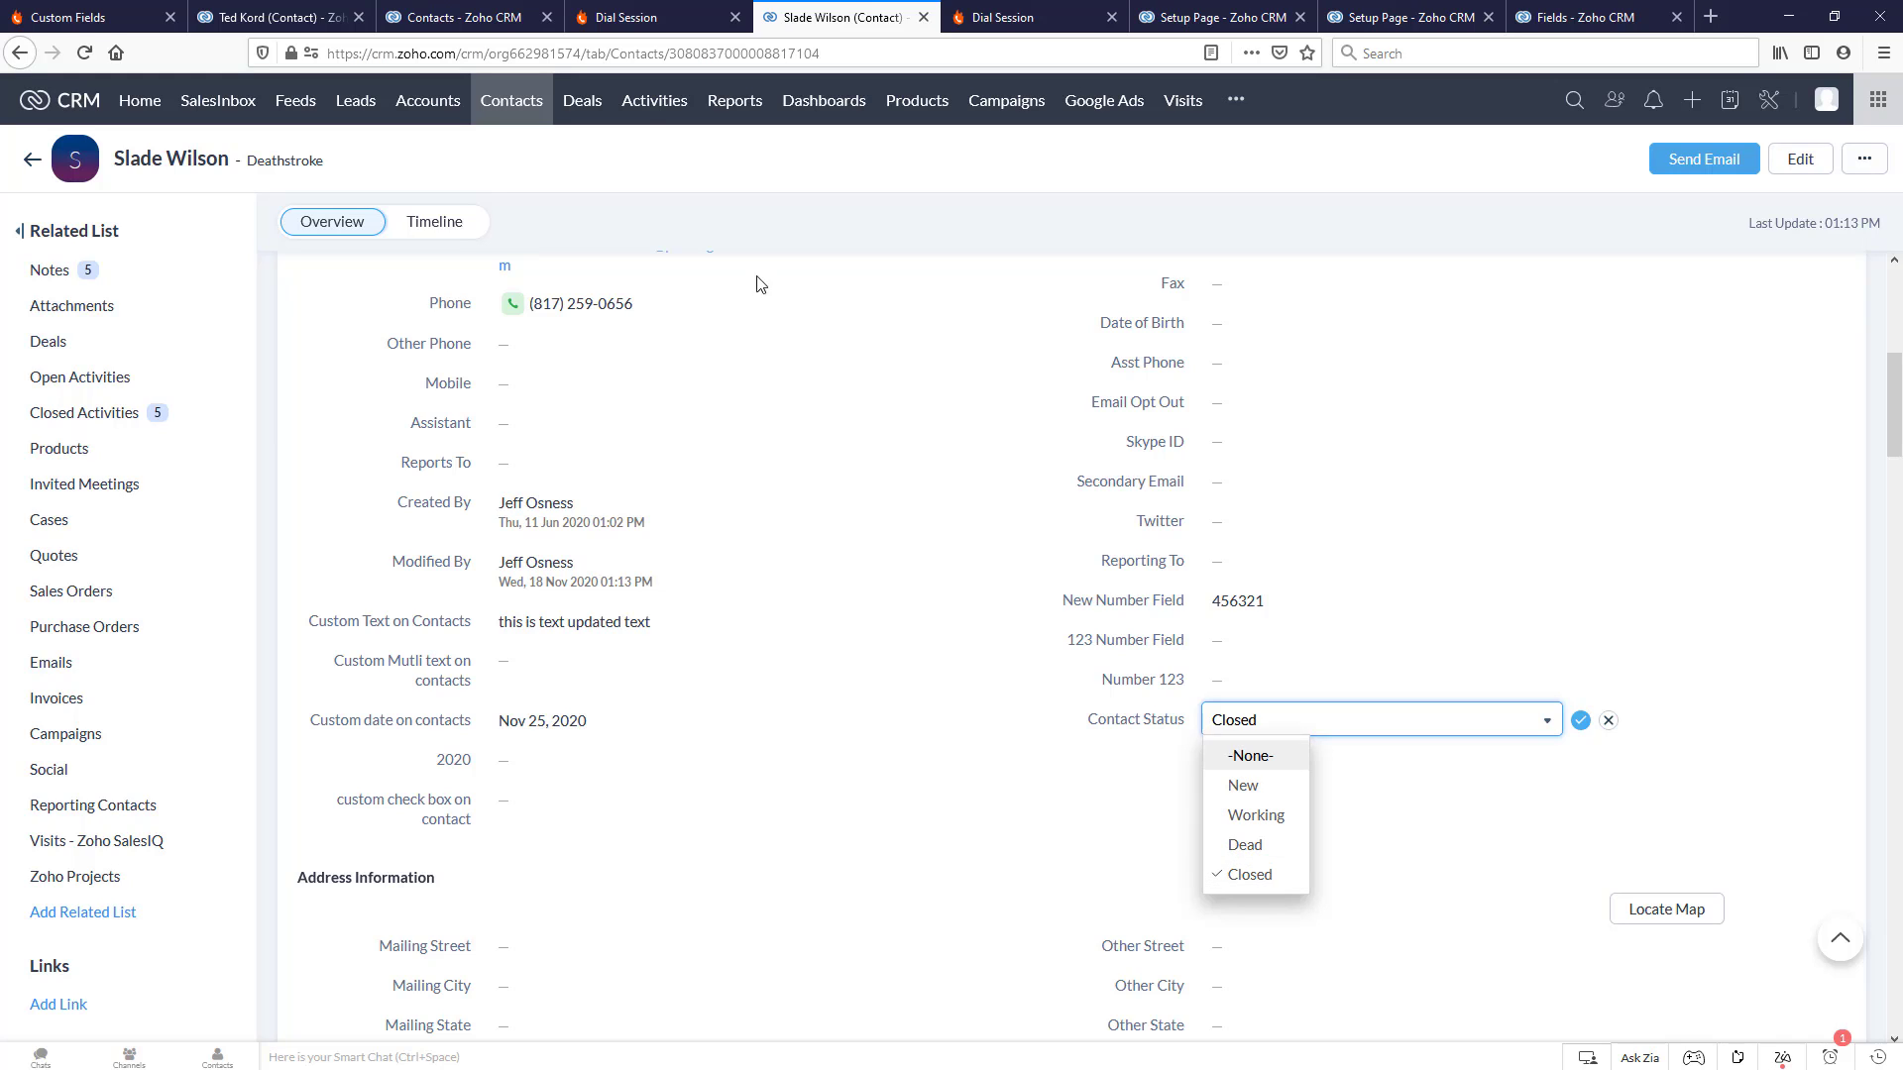
- Close the finished dial session and launch another PhoneBurner session for the Deathstroke contact from the Contacts list
{"action": "middle_click", "coordinate": [583, 26]}
{"action": "left_click", "coordinate": [496, 16]}
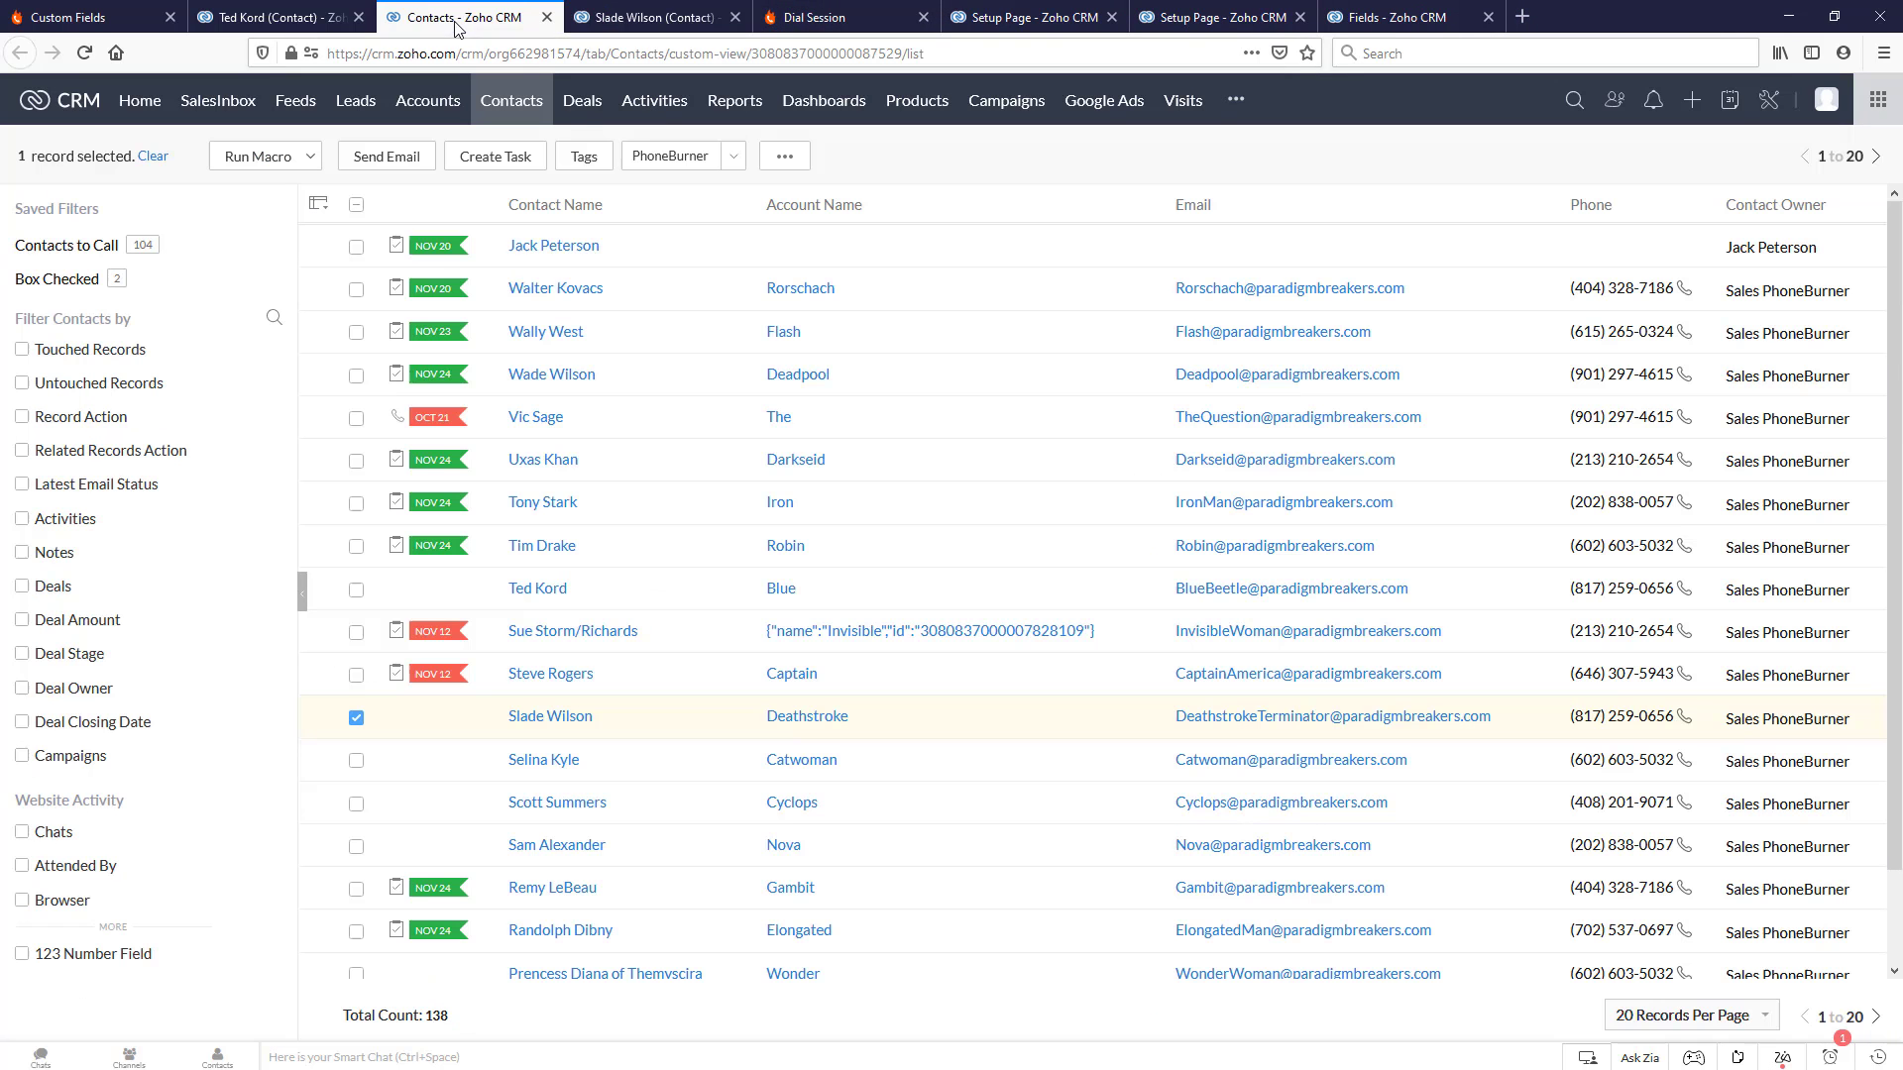
{"action": "left_click", "coordinate": [658, 157]}
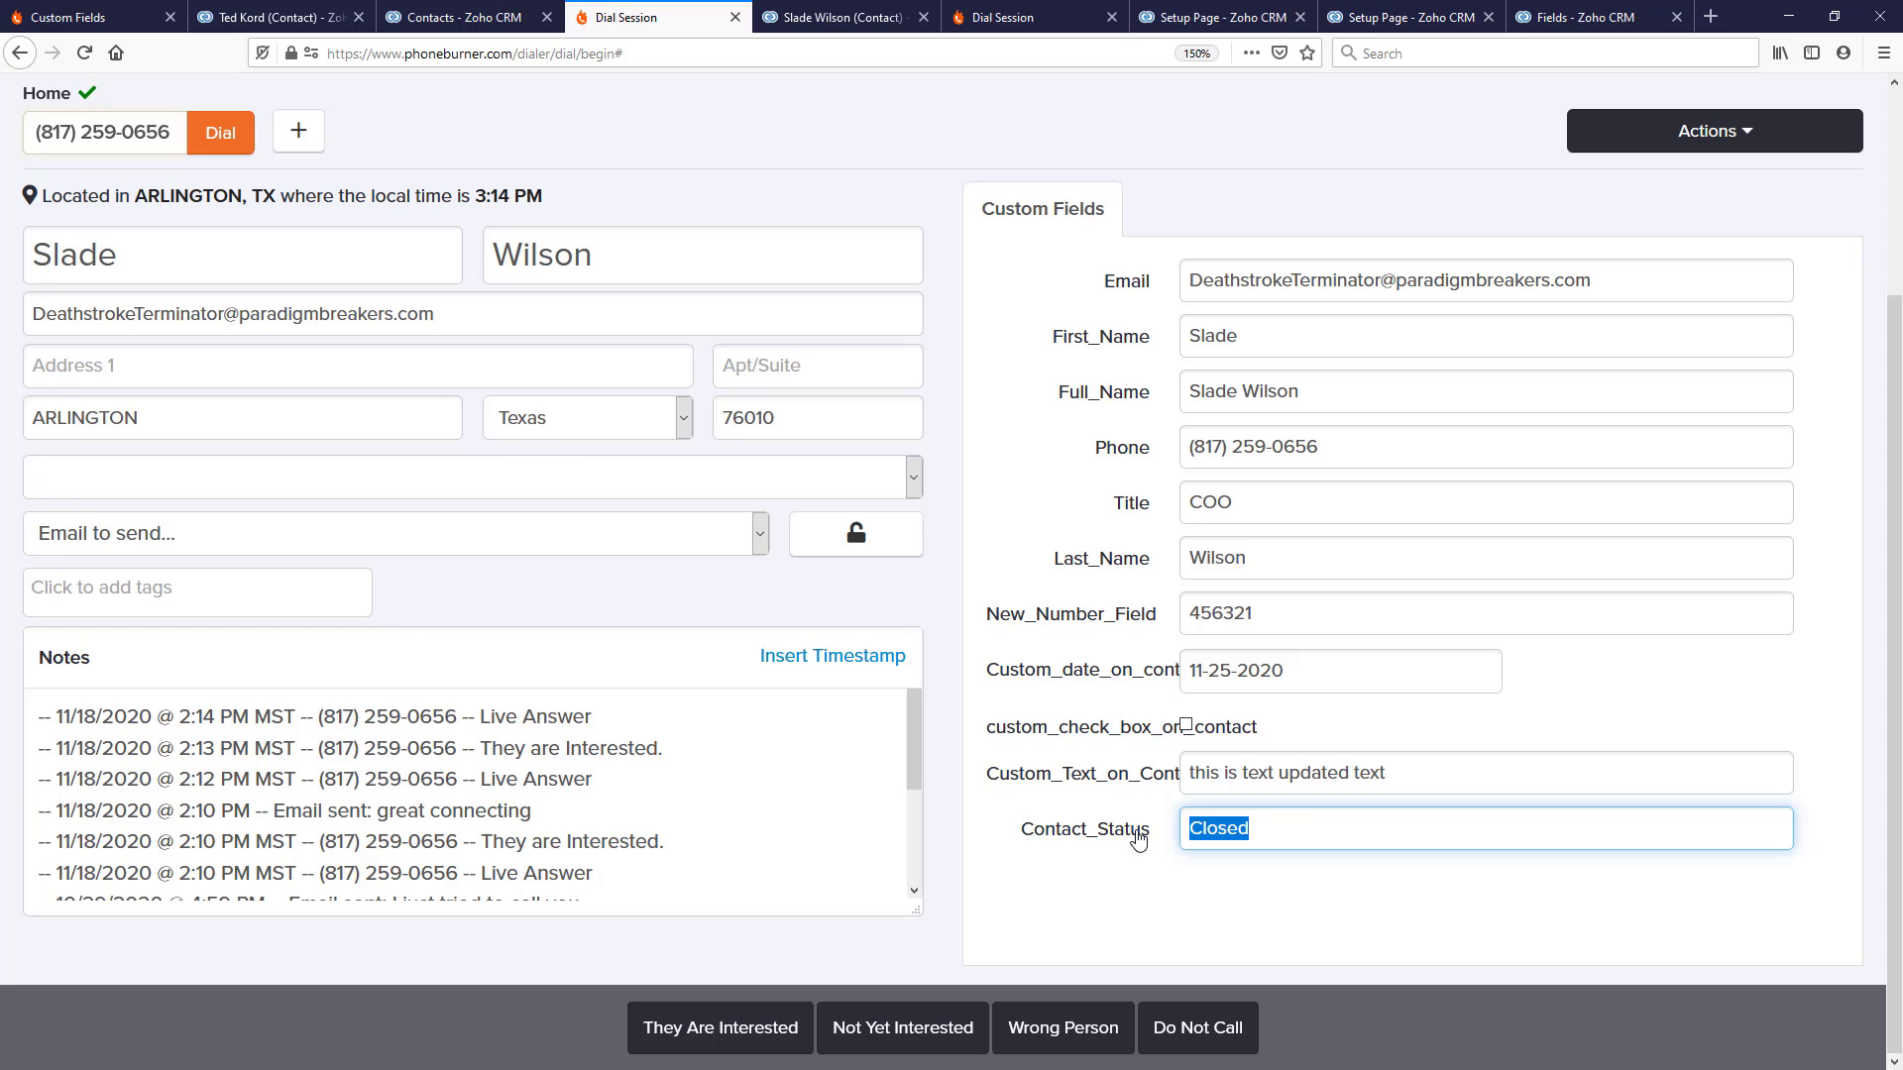
- Check the Contact Status options in Zoho CRM, enter "wishful thinking" as the dial session's Contact_Status, and end the call as They Are Interested
{"action": "left_click", "coordinate": [843, 17]}
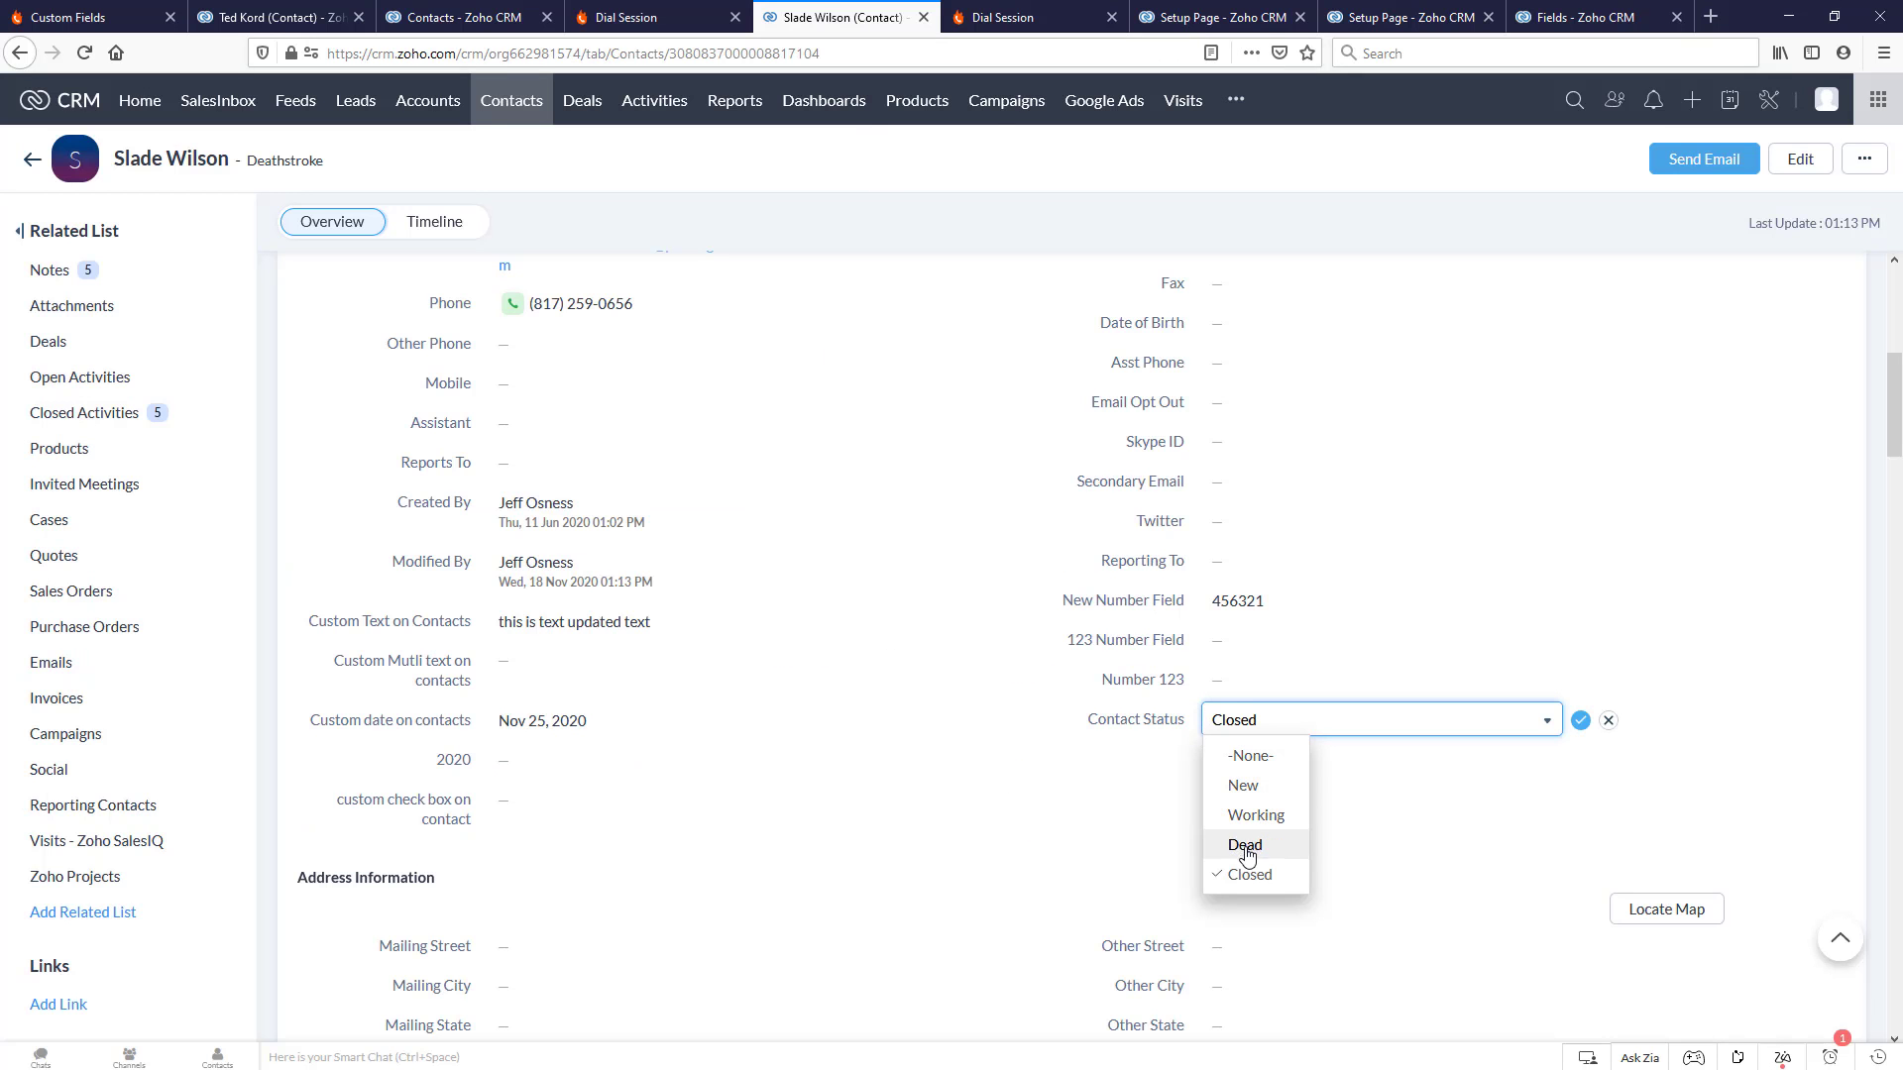
{"action": "left_click", "coordinate": [621, 26]}
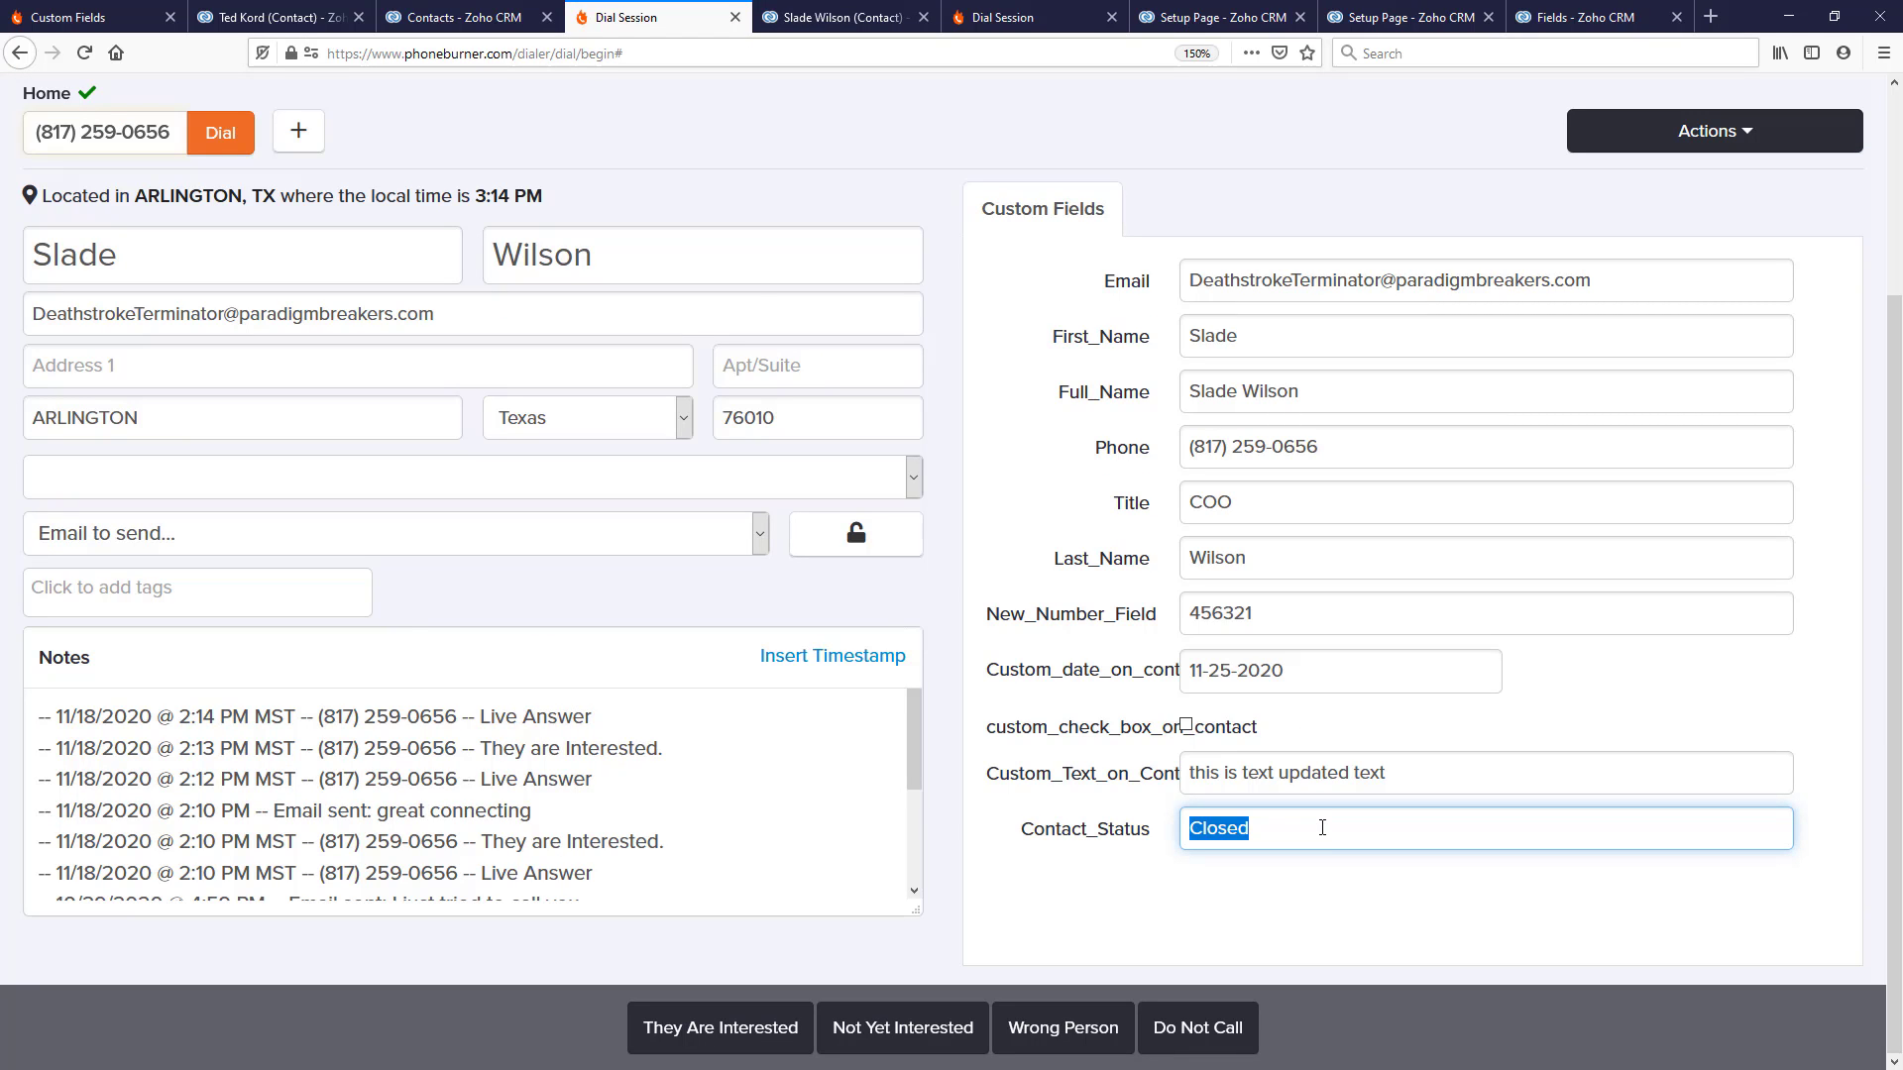
{"action": "type", "text": "wishful thinking"}
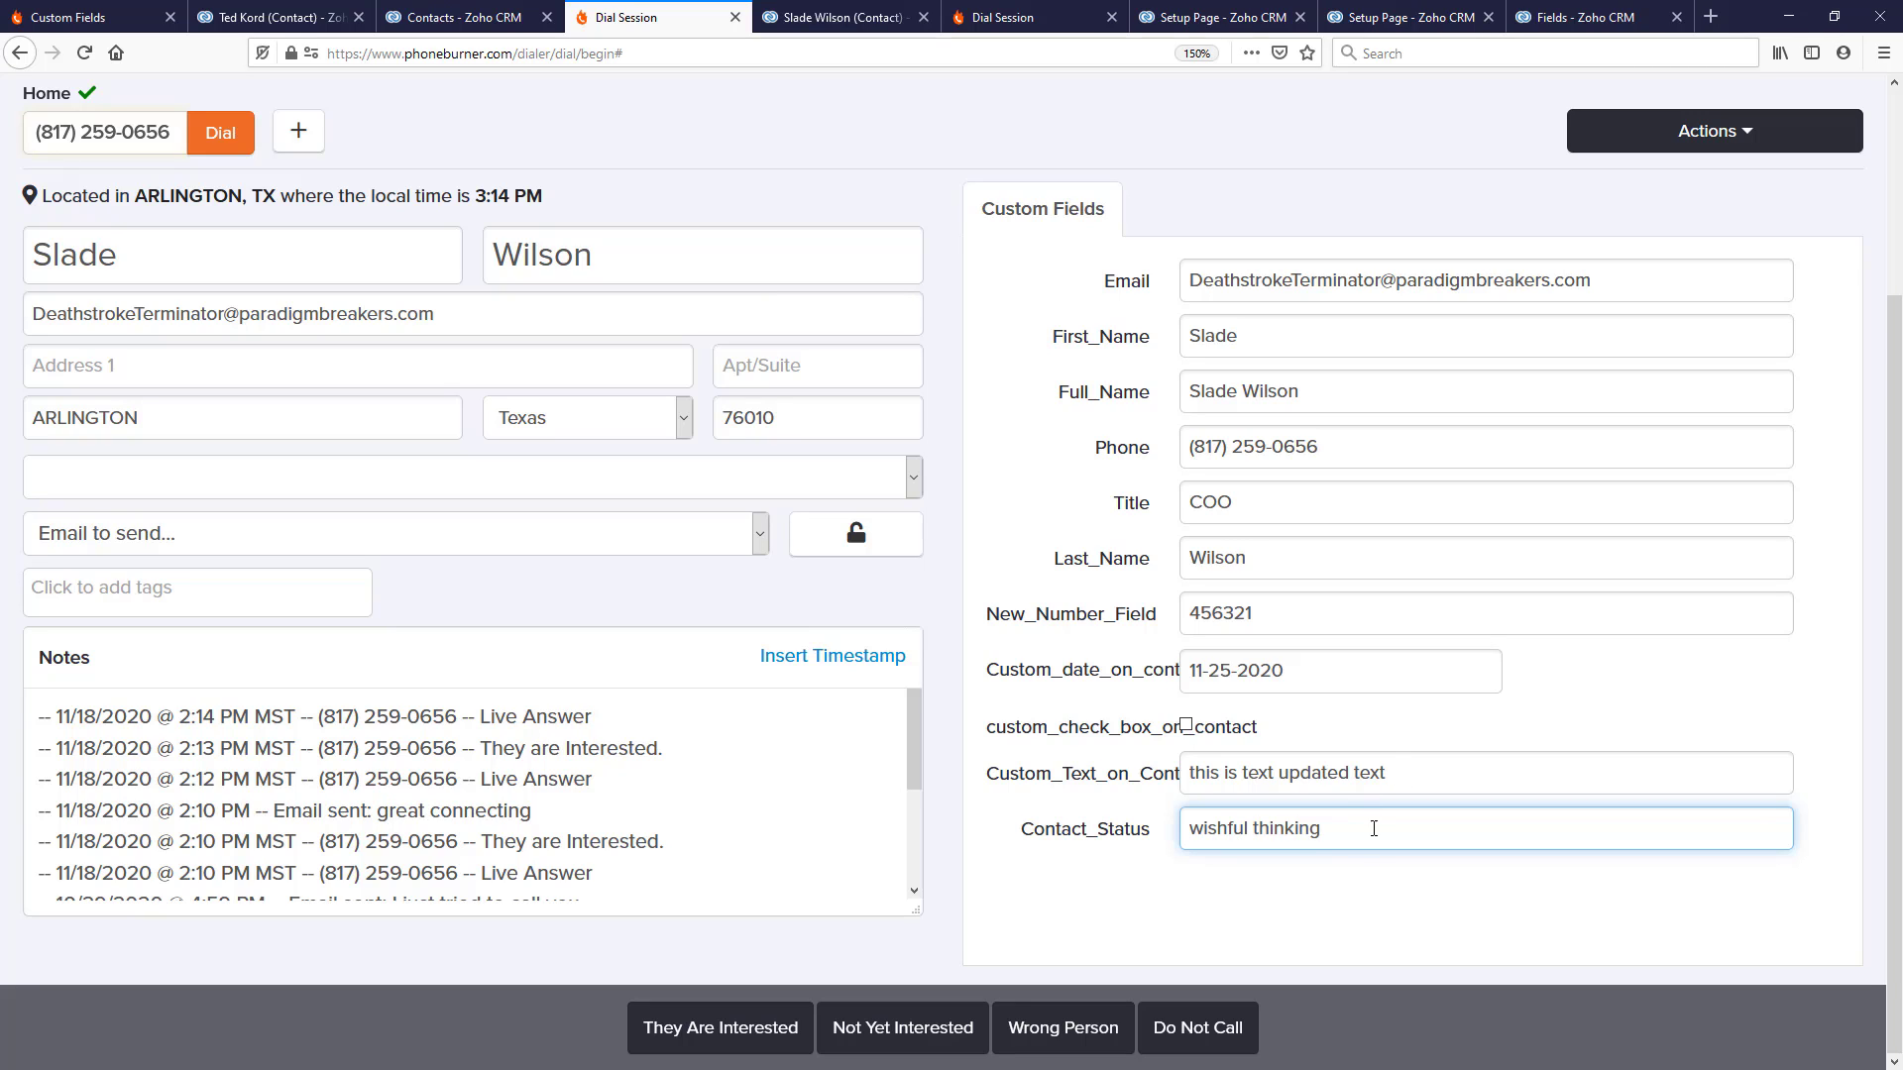
{"action": "left_click", "coordinate": [685, 1035]}
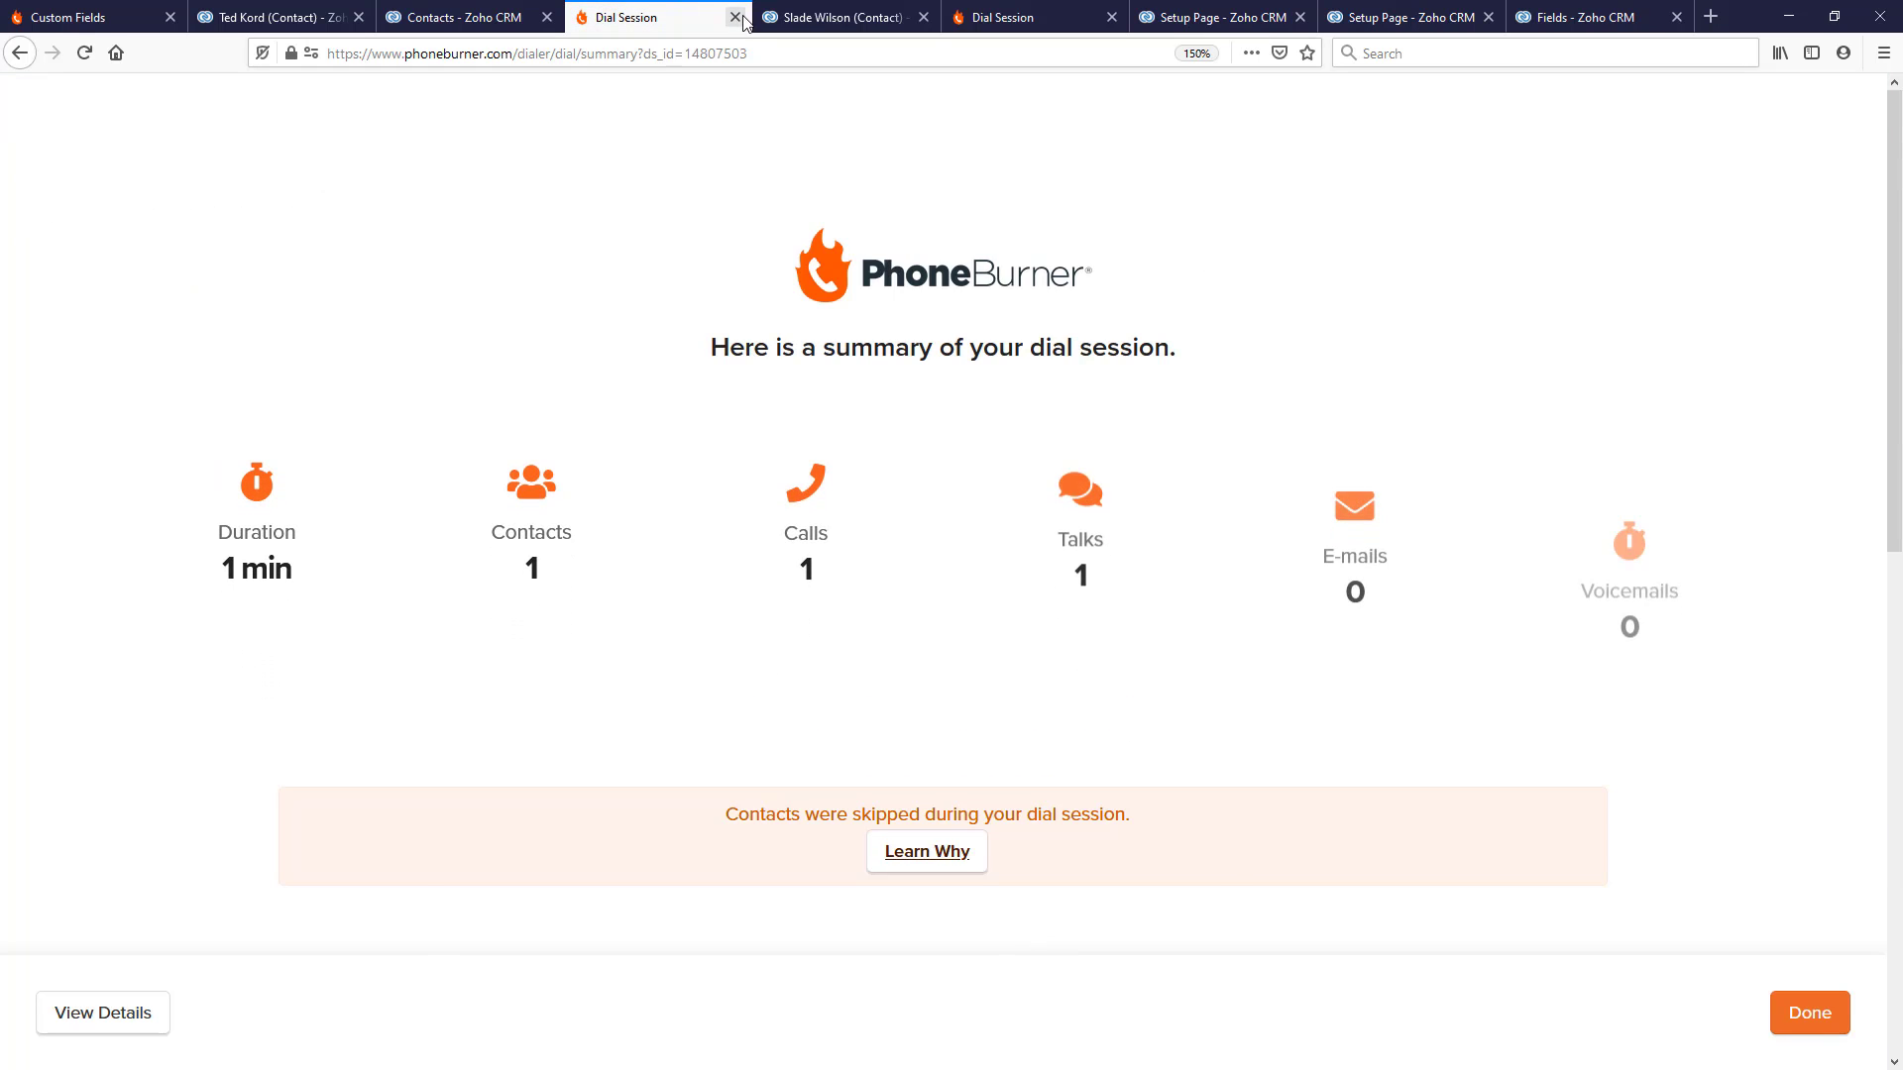
- Close the dial session, discard the open Contact Status edit, reload the Zoho CRM contact record, and examine its Contact Status options
{"action": "left_click", "coordinate": [734, 17]}
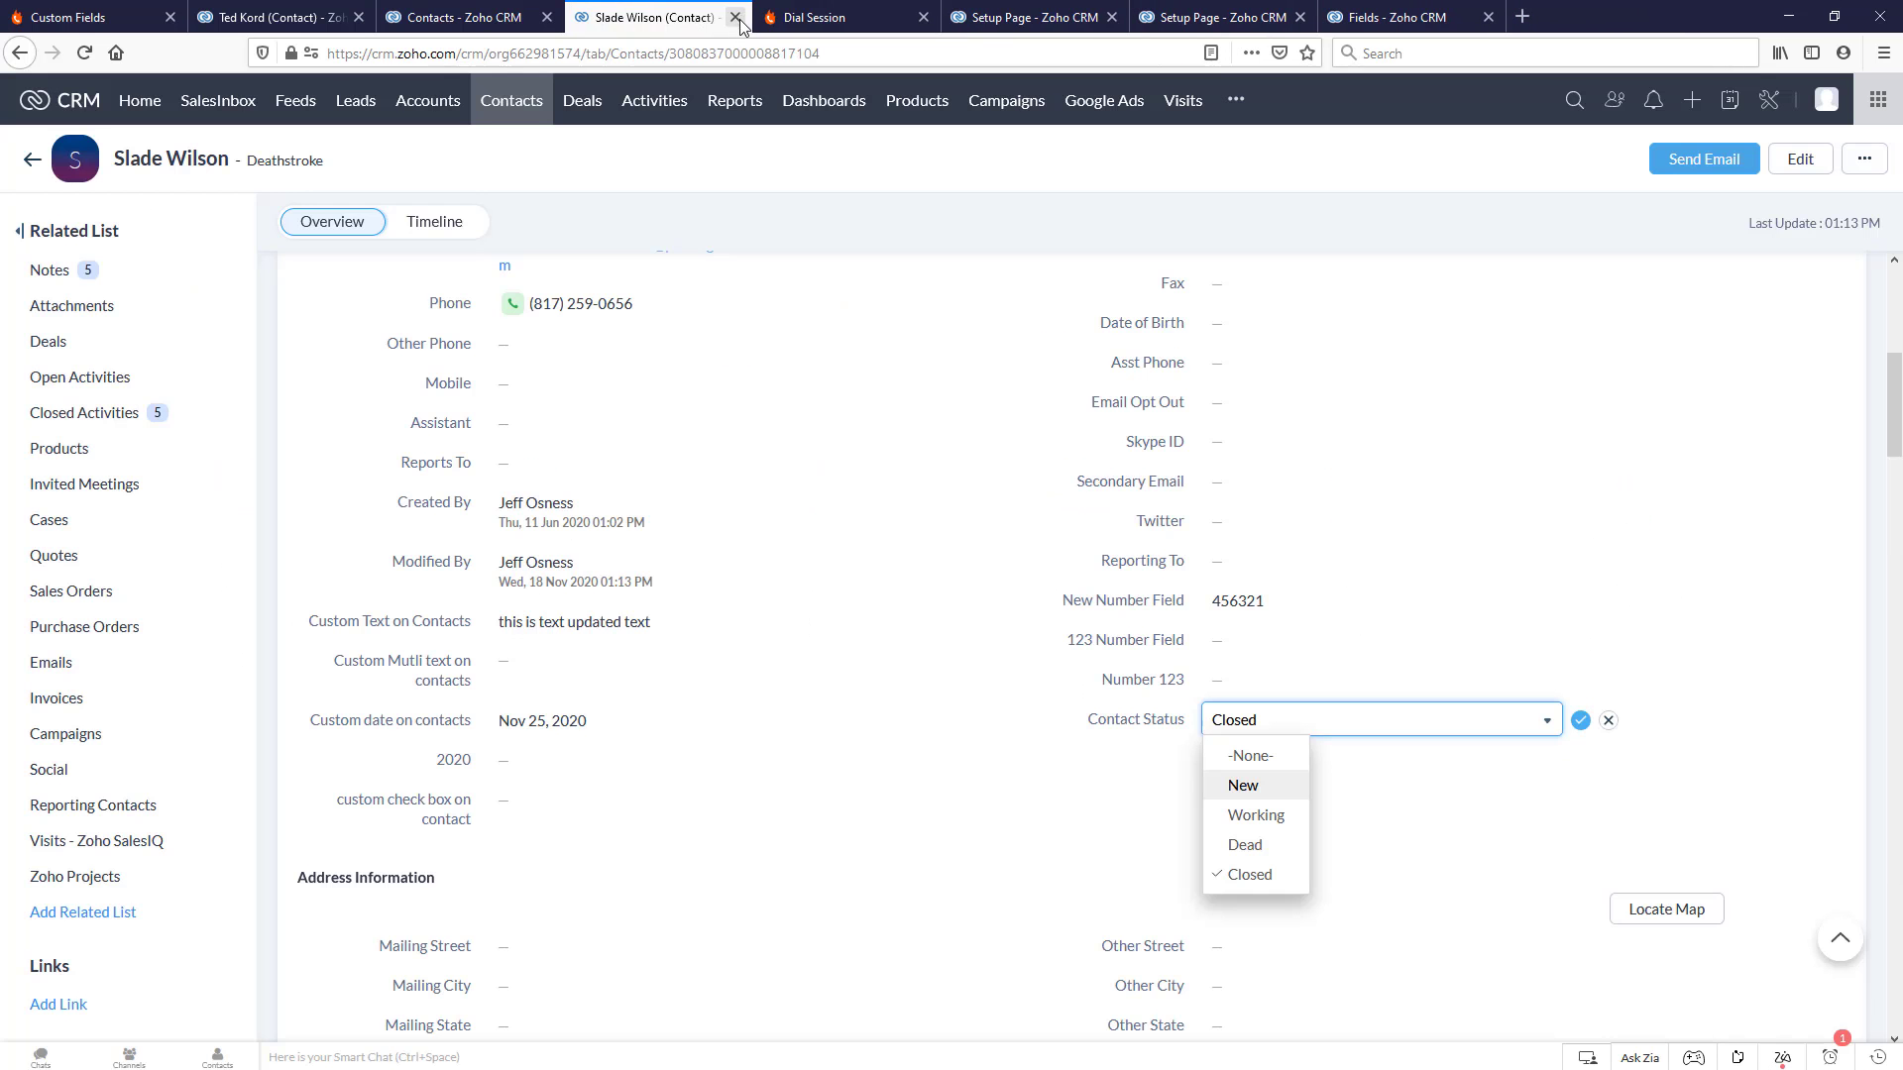
{"action": "left_click", "coordinate": [1036, 726]}
{"action": "left_click", "coordinate": [1608, 720]}
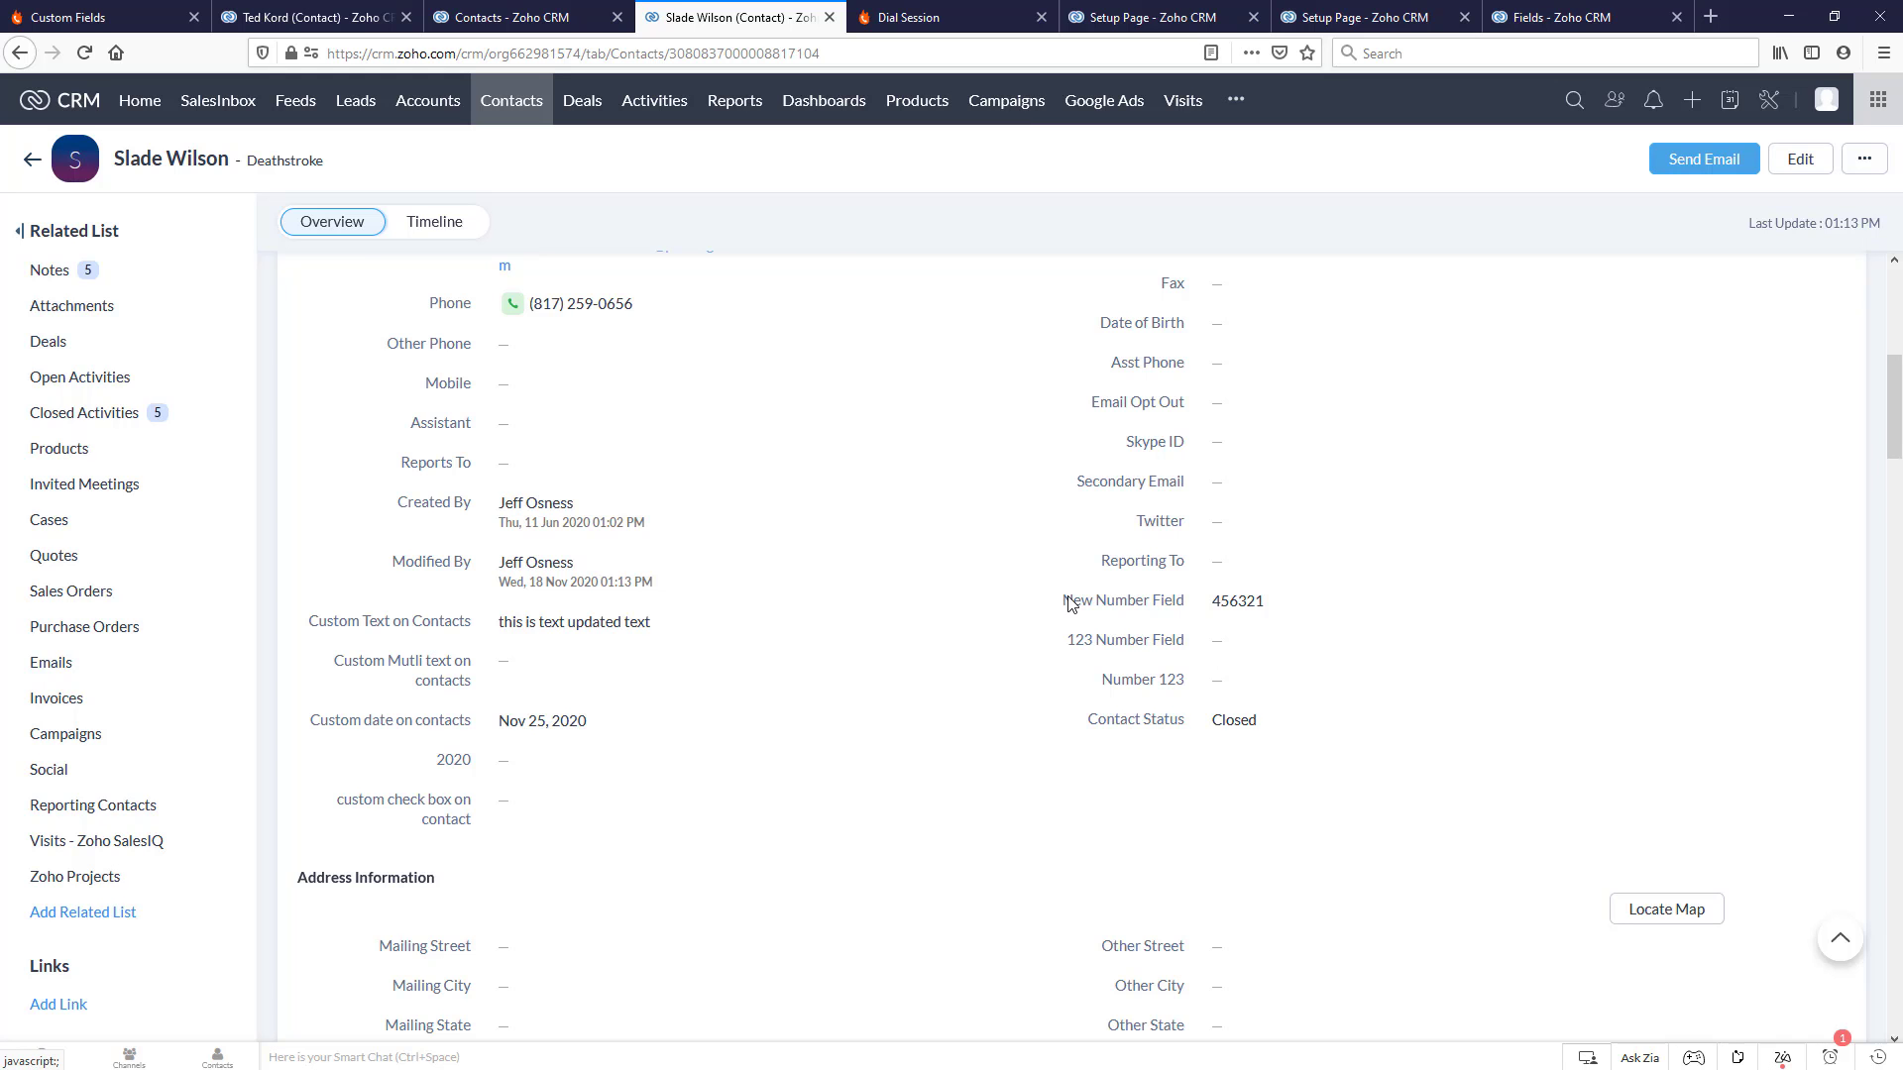
{"action": "scroll", "coordinate": [996, 632], "scroll_direction": "down", "scroll_amount": 6}
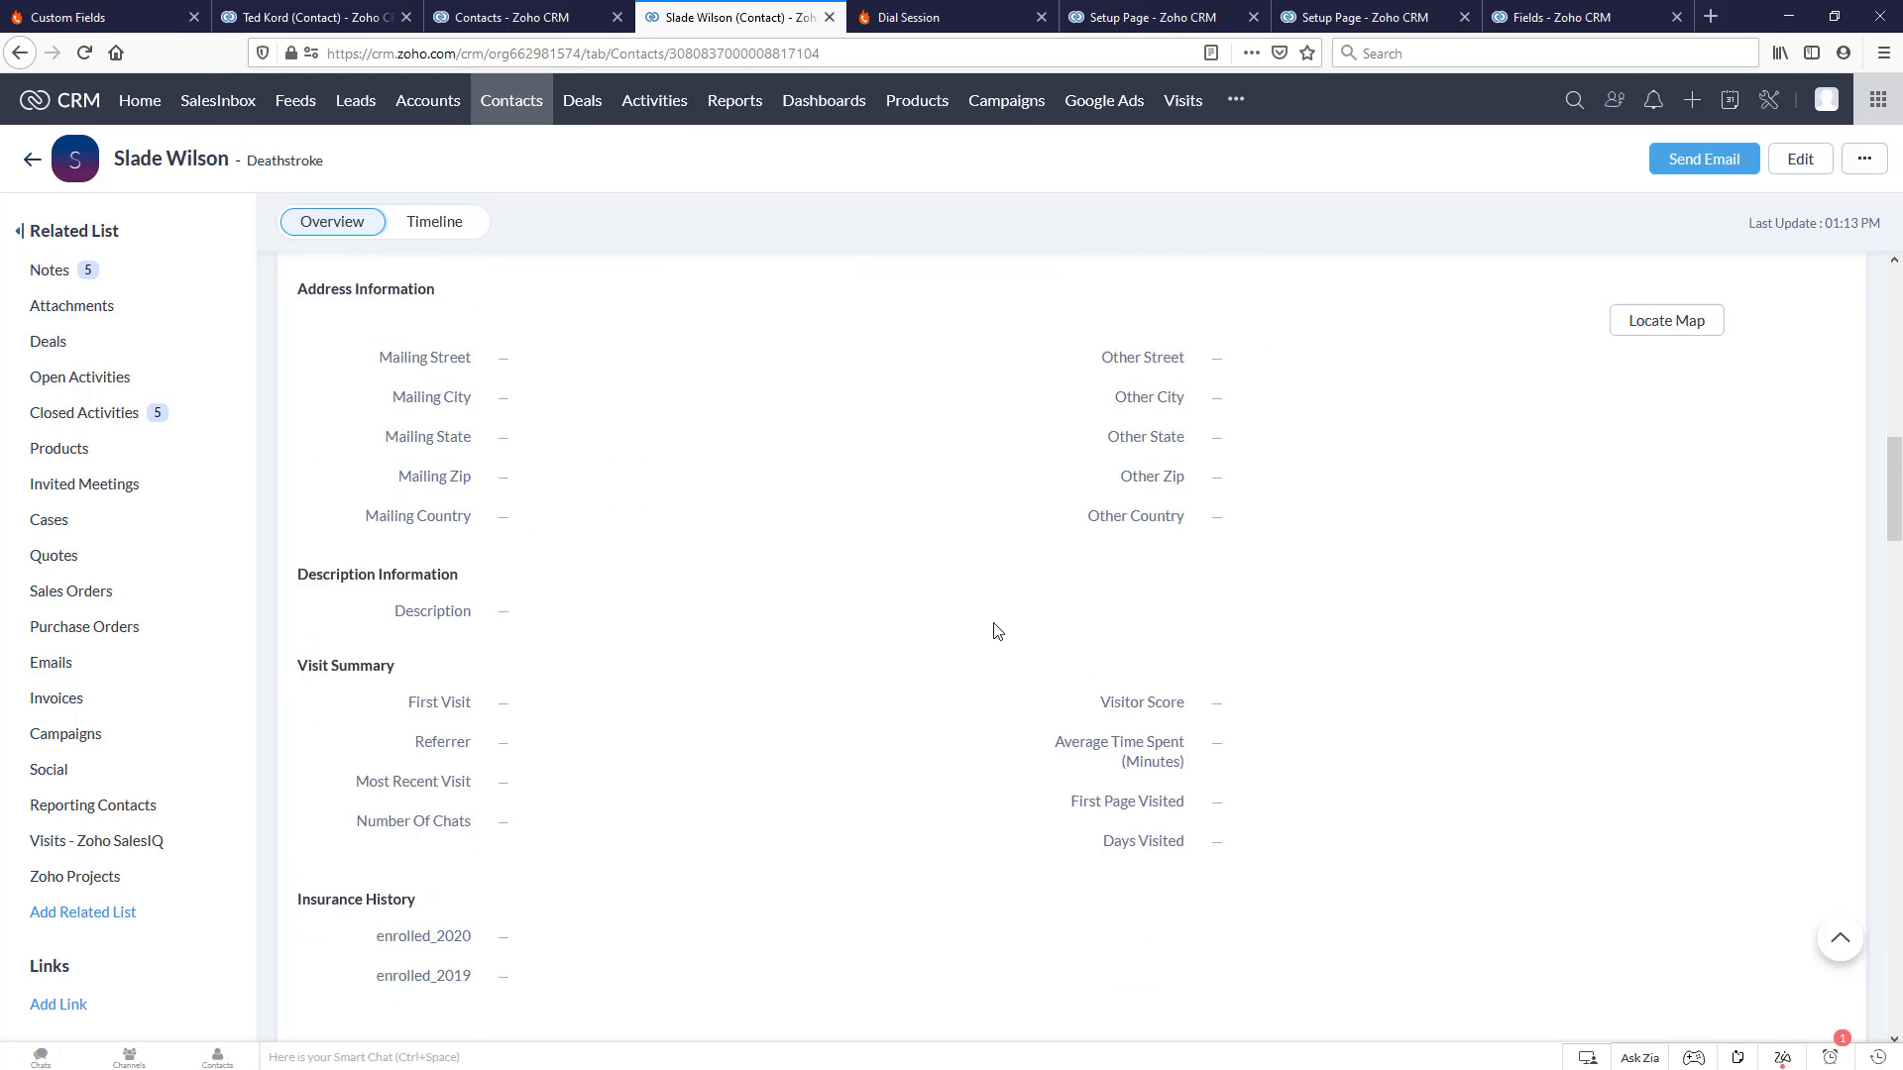
{"action": "scroll", "coordinate": [996, 631], "scroll_direction": "up", "scroll_amount": 9}
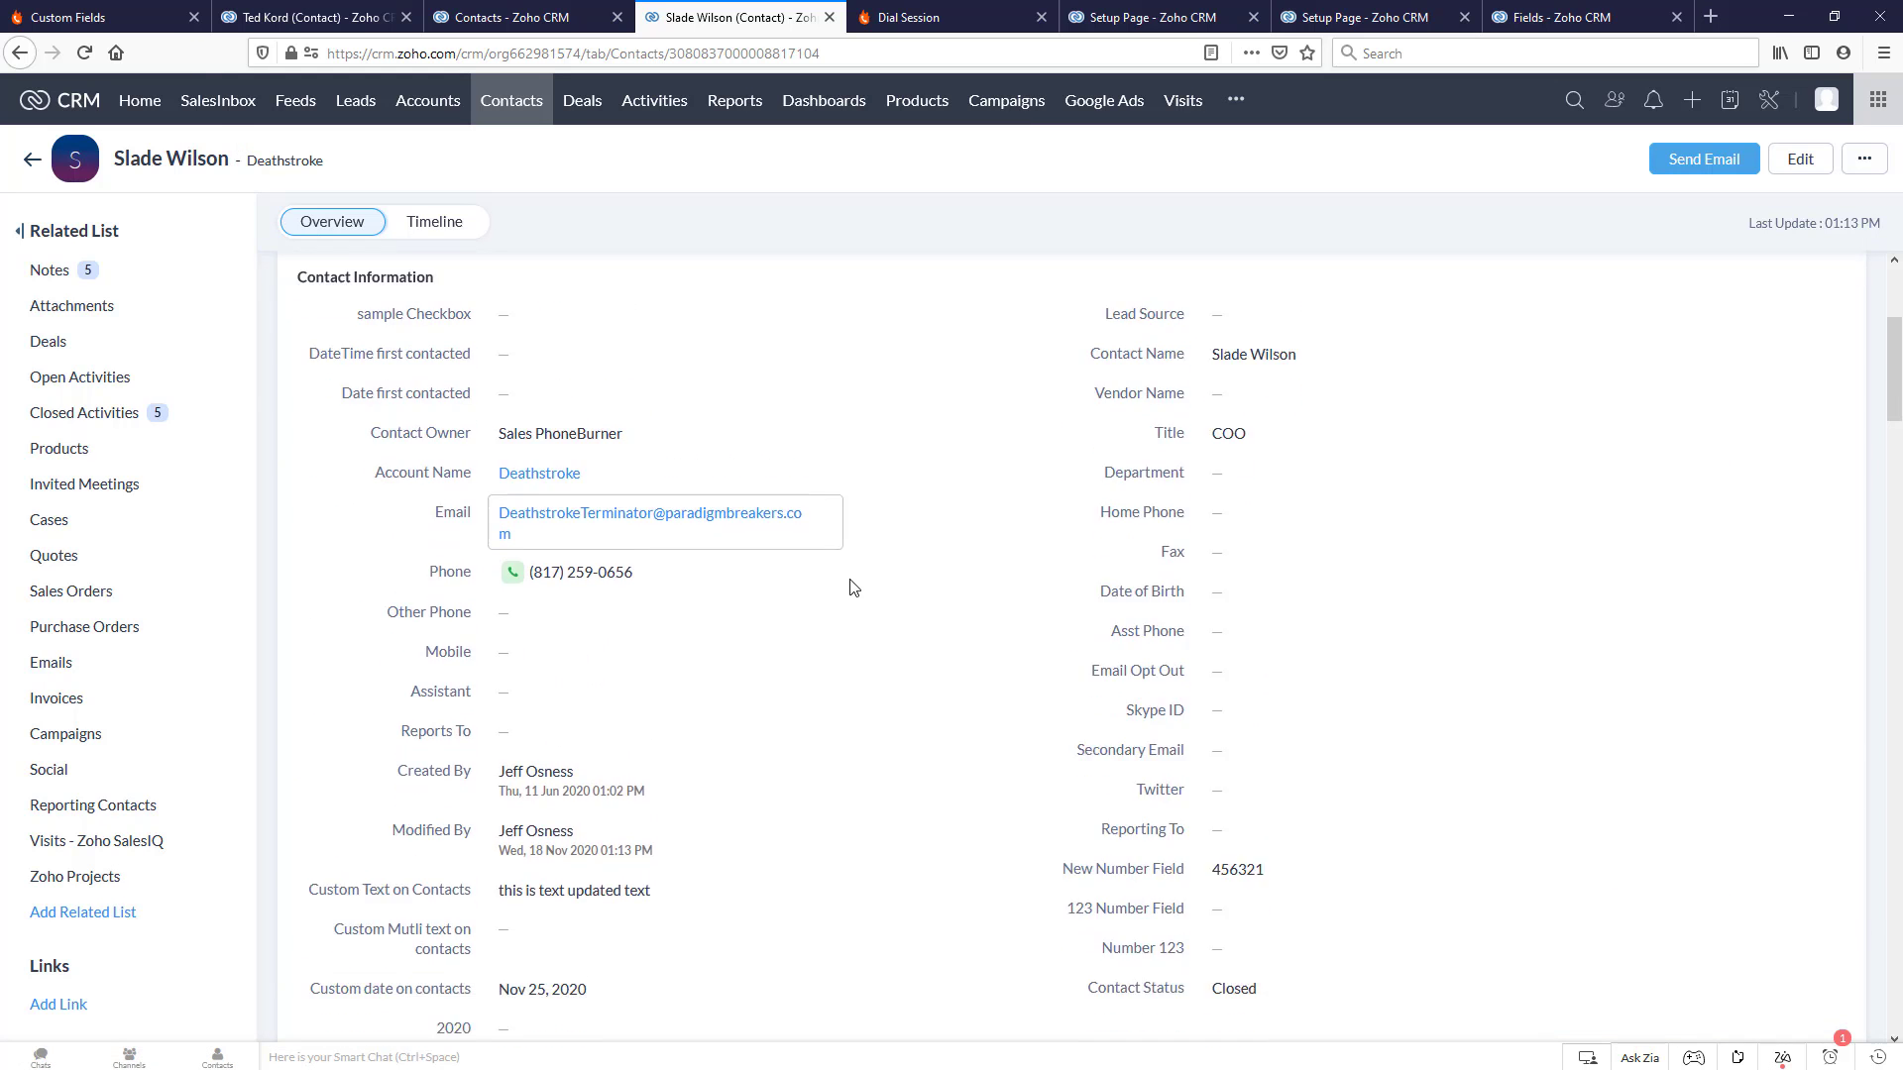
{"action": "left_click", "coordinate": [84, 53]}
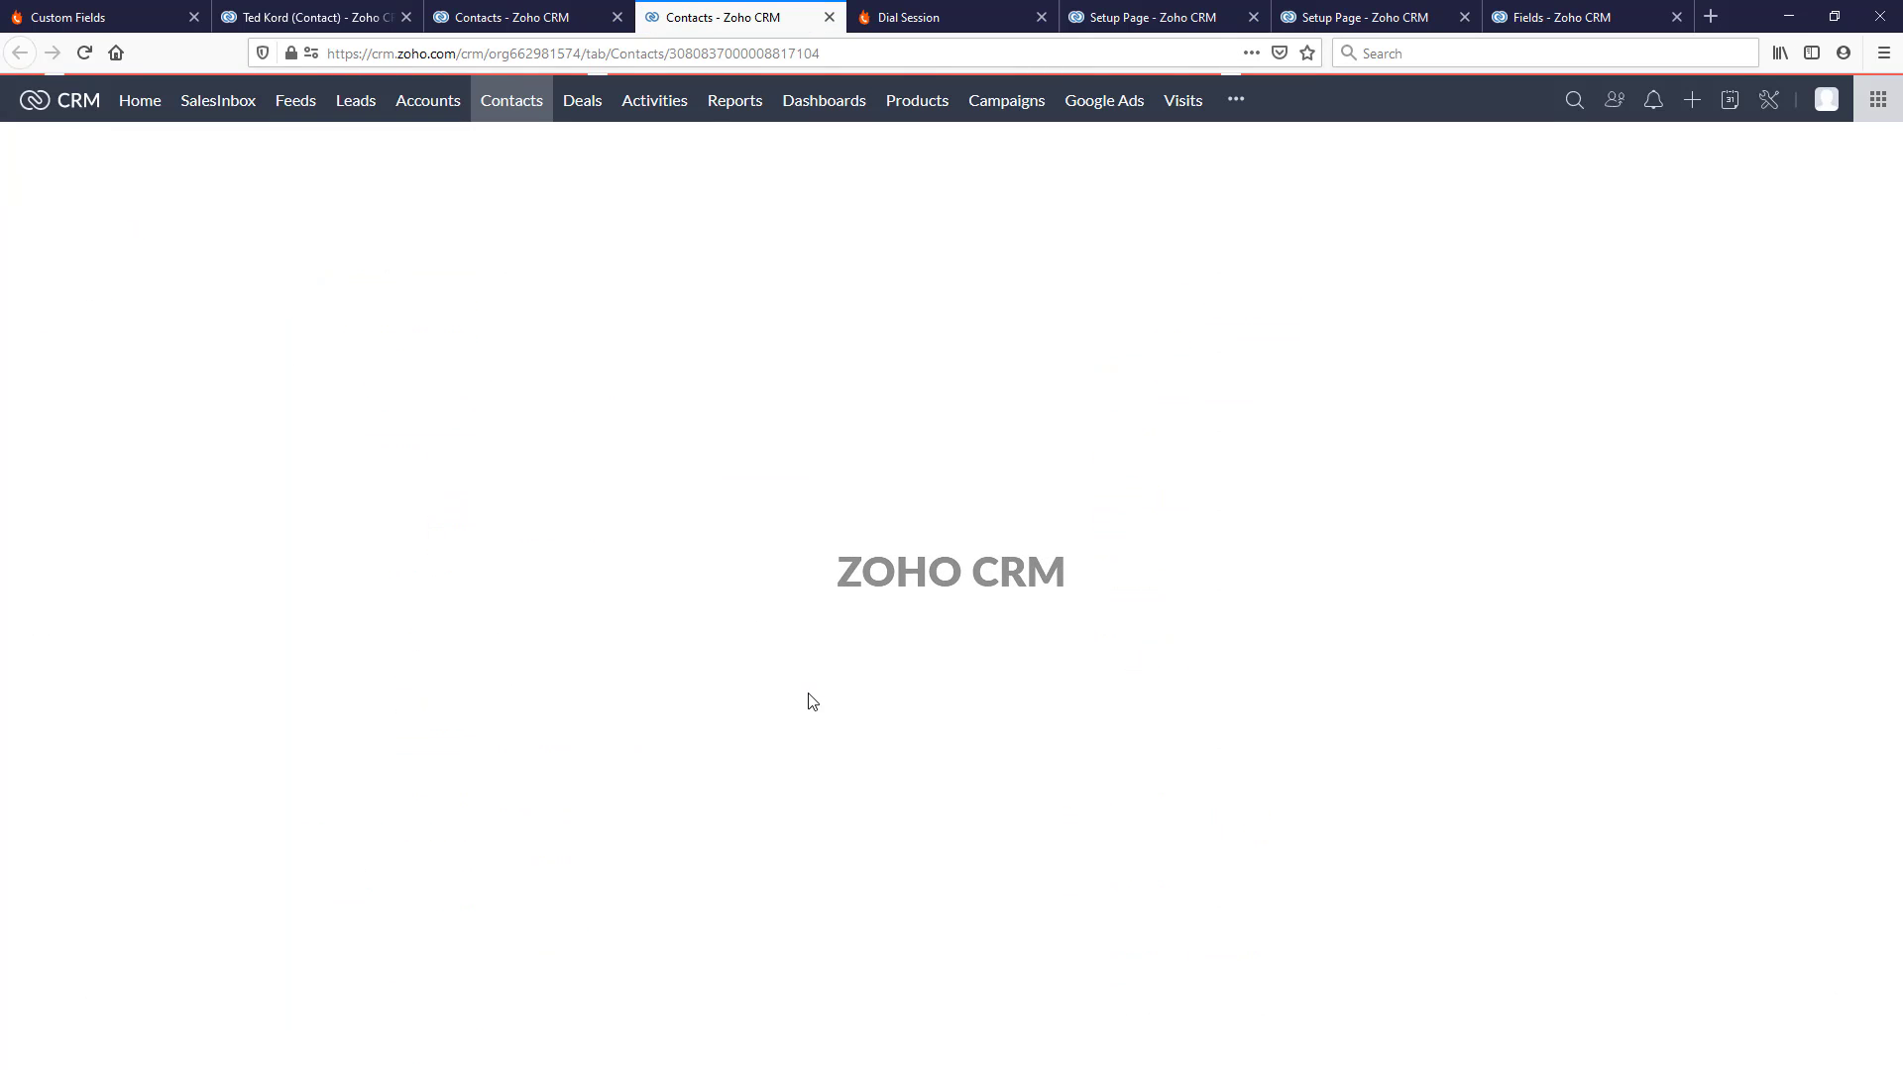
{"action": "scroll", "coordinate": [902, 768], "scroll_direction": "down", "scroll_amount": 1}
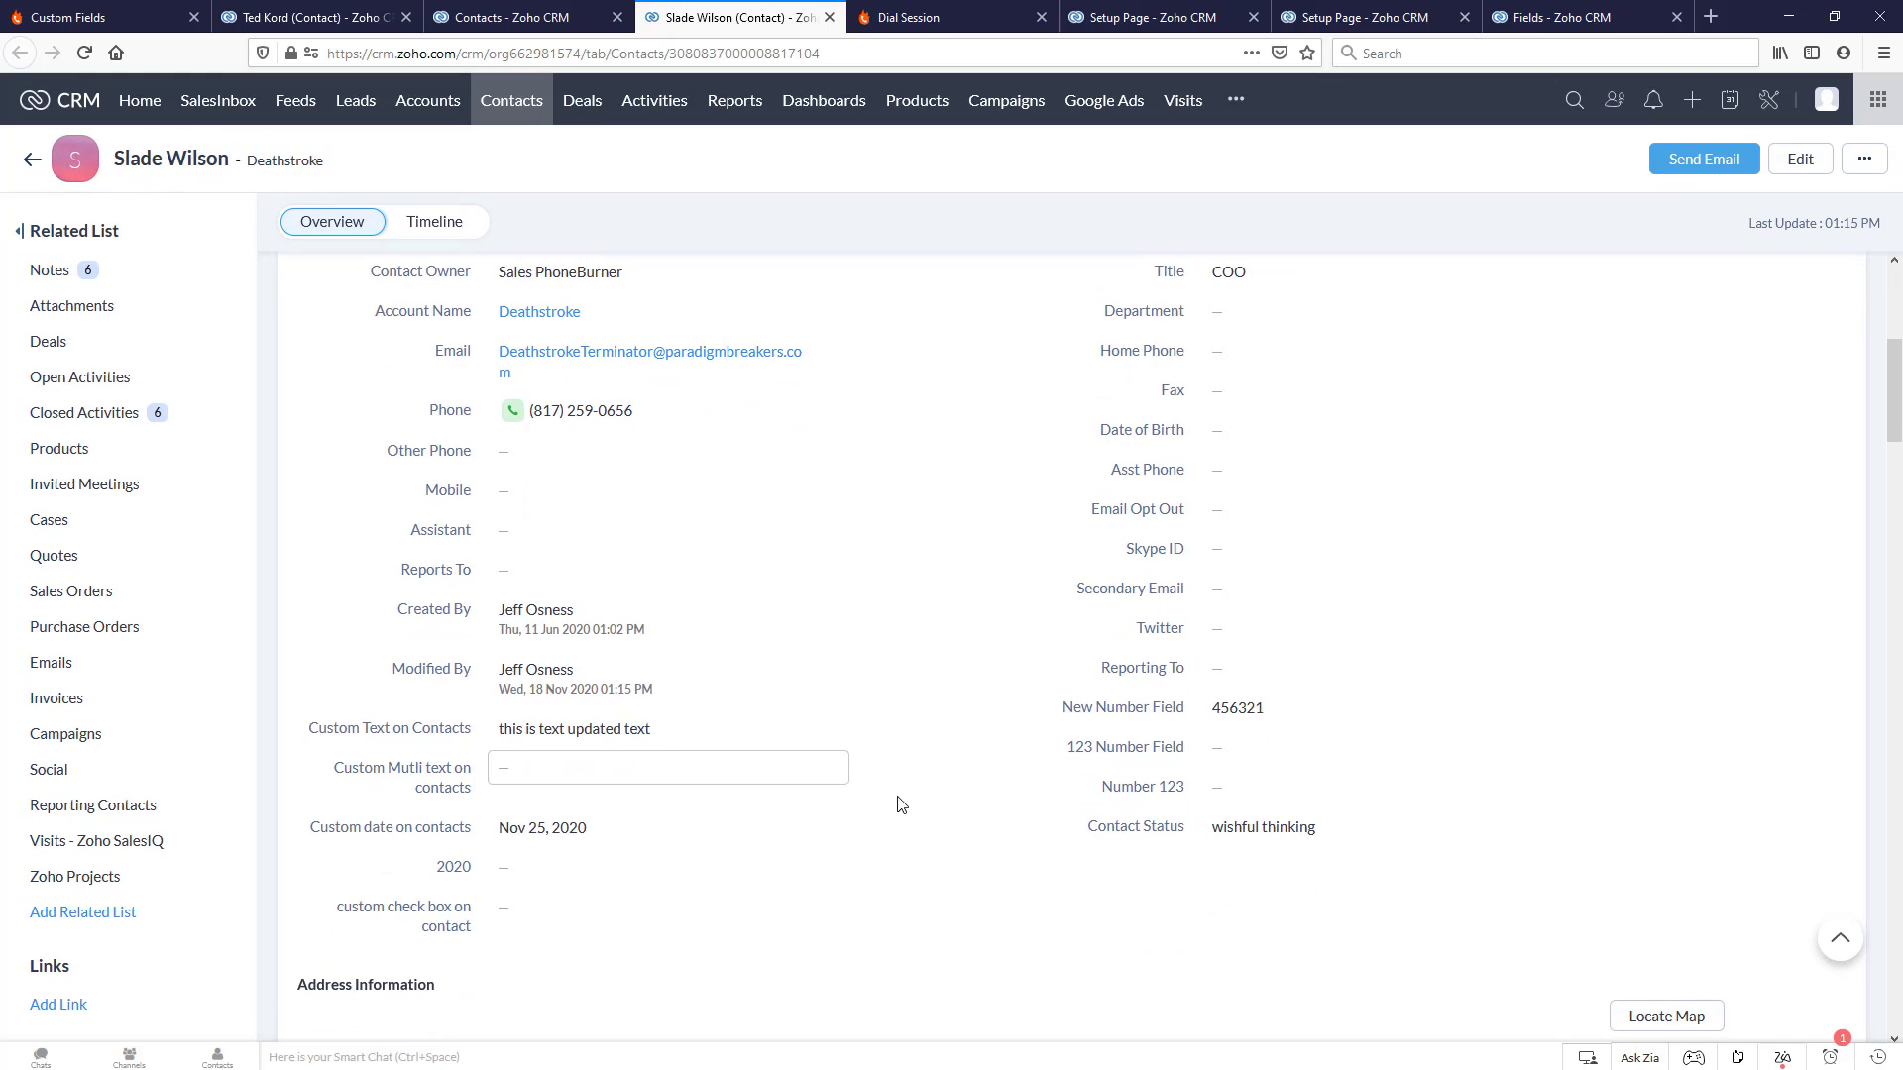
{"action": "left_click", "coordinate": [1333, 839]}
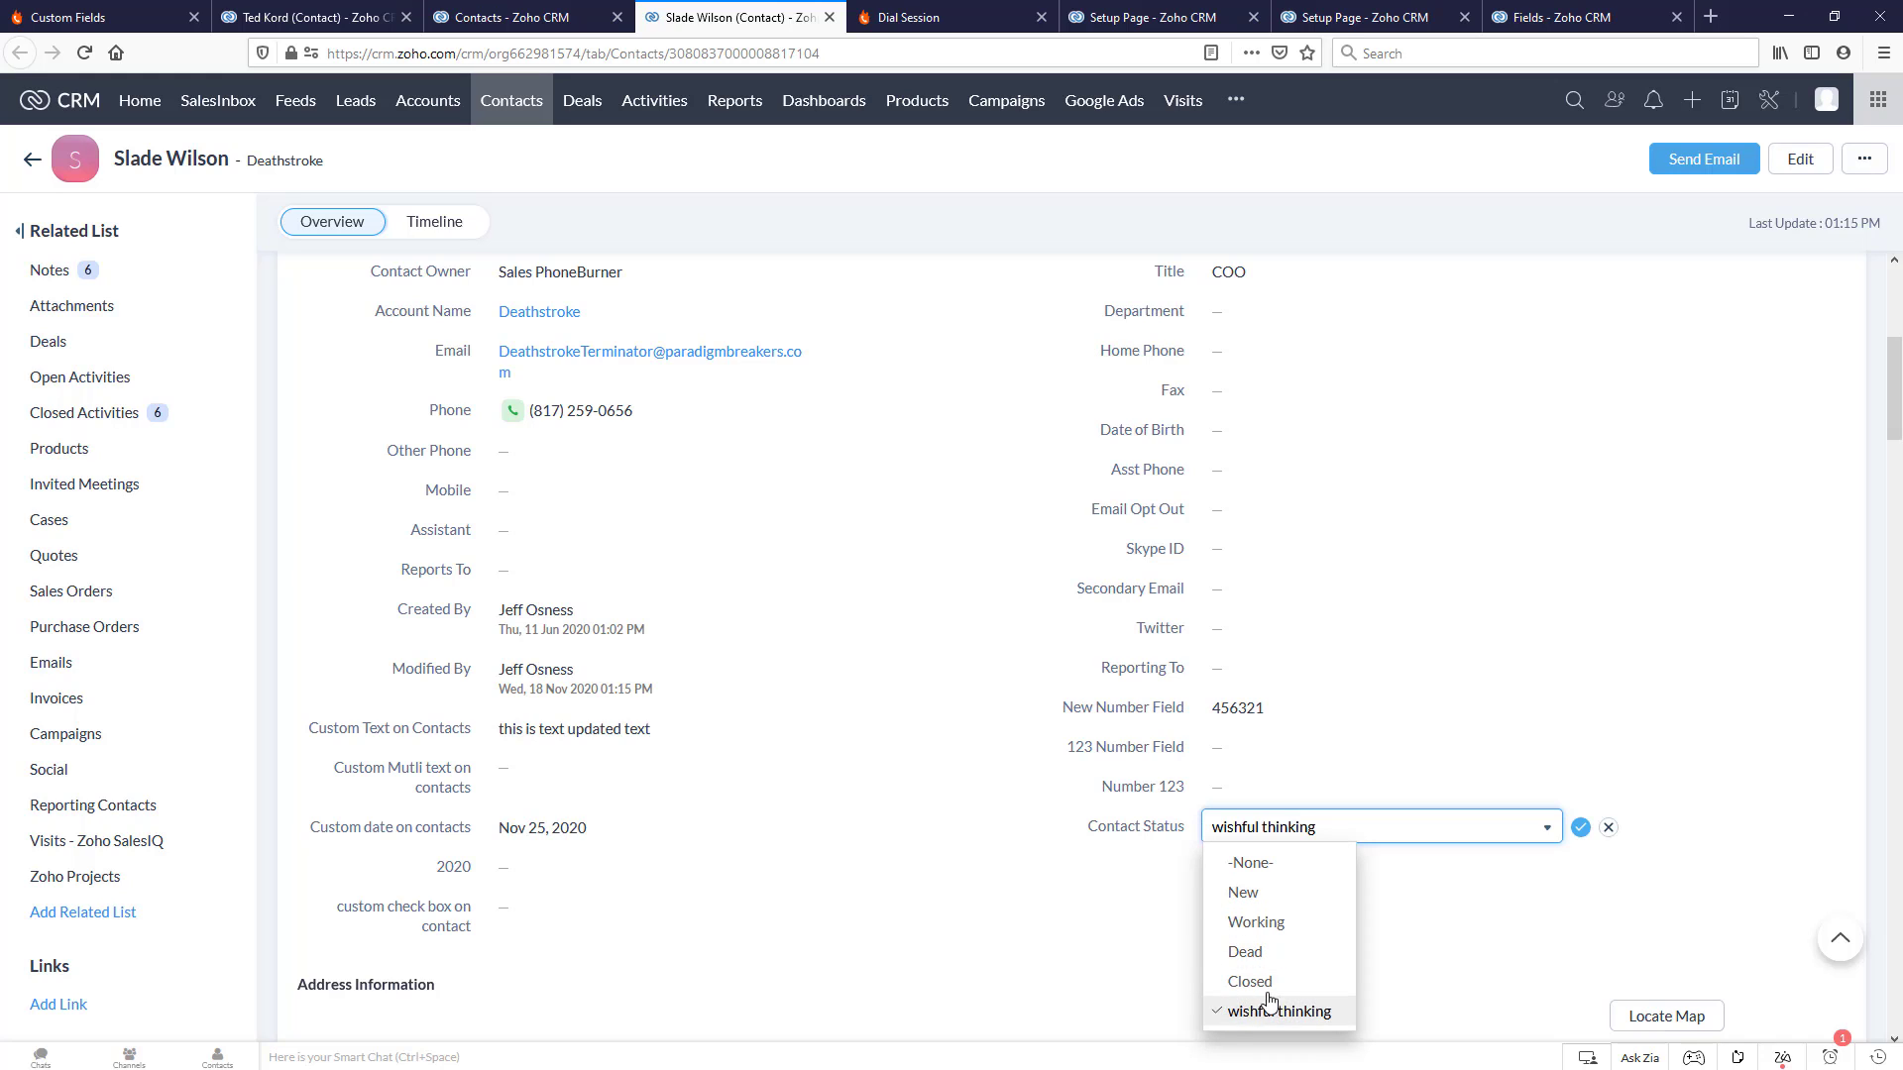
- Open the Contacts module's Standard layout for editing and inspect the Contact Status field's pick list properties
{"action": "left_click", "coordinate": [1184, 19]}
{"action": "left_click", "coordinate": [1321, 27]}
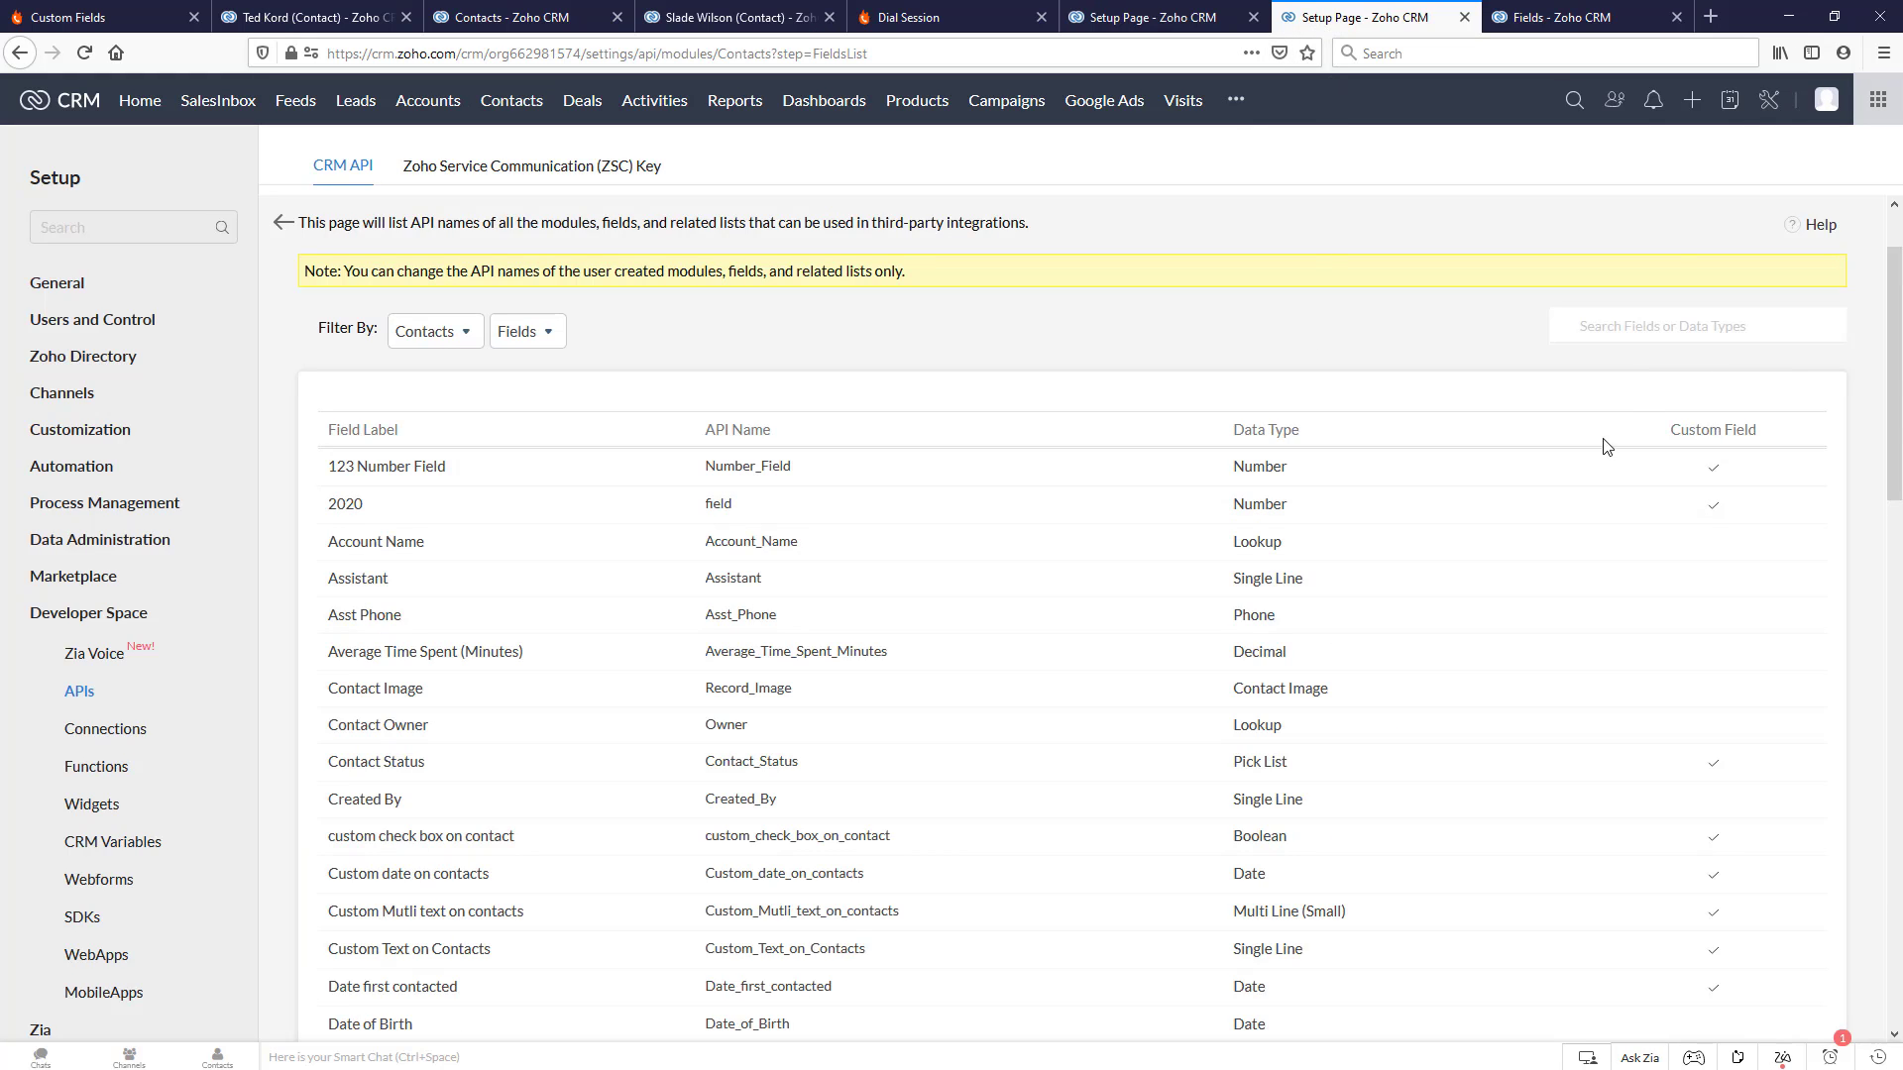
{"action": "left_click", "coordinate": [1606, 16]}
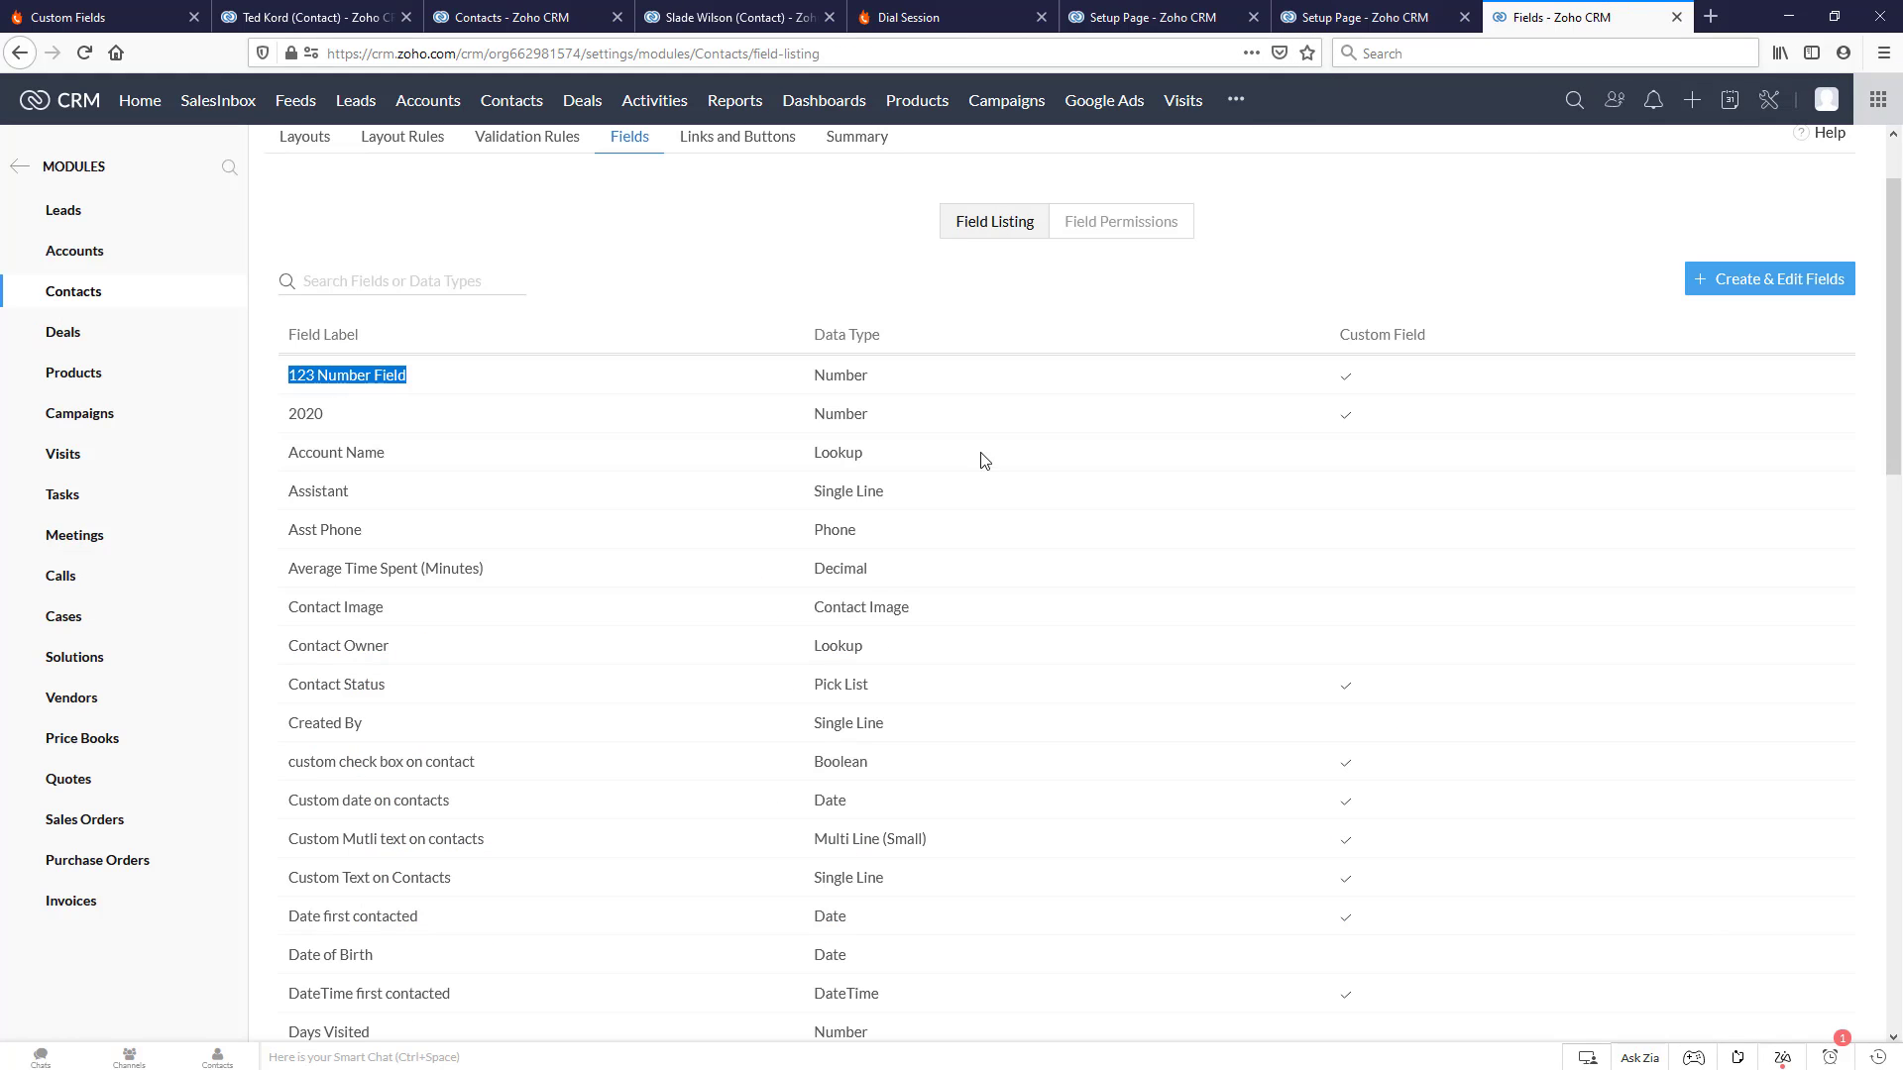
{"action": "left_click", "coordinate": [1748, 283]}
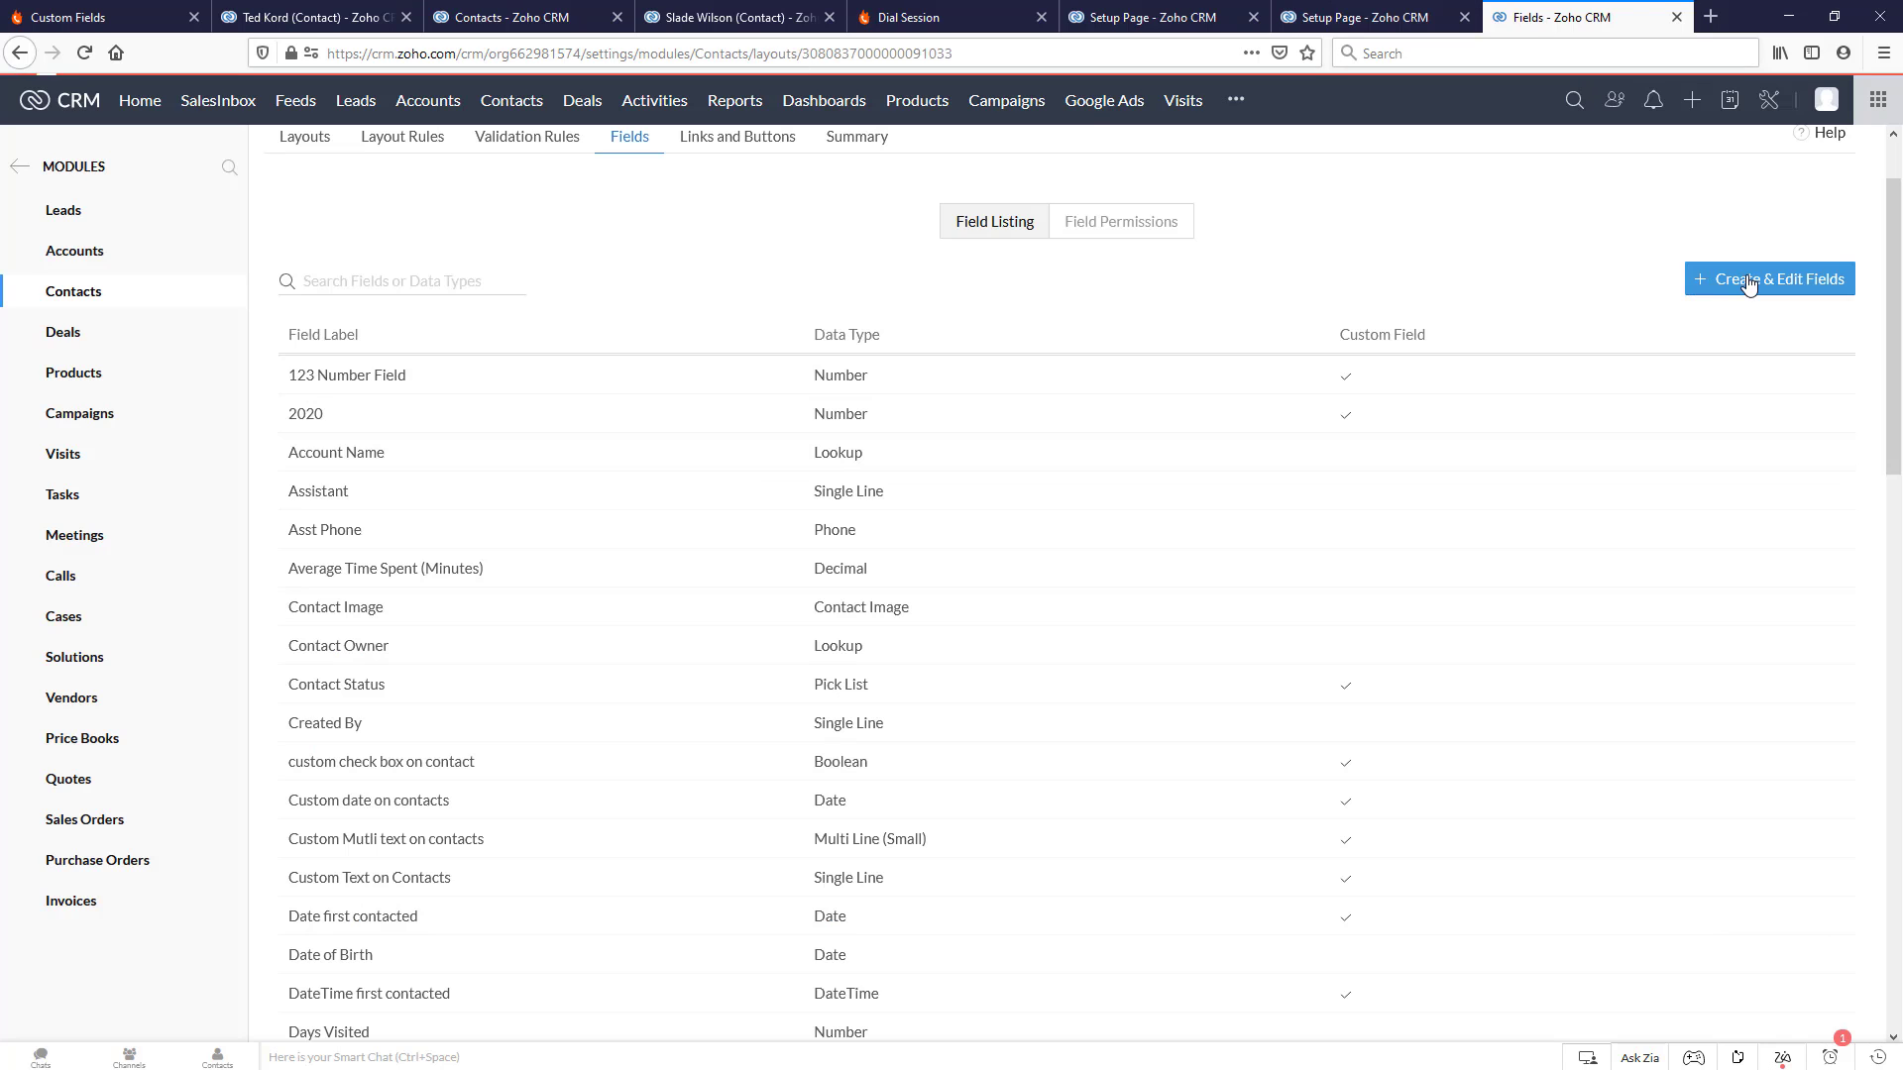
{"action": "scroll", "coordinate": [979, 537], "scroll_direction": "down", "scroll_amount": 5}
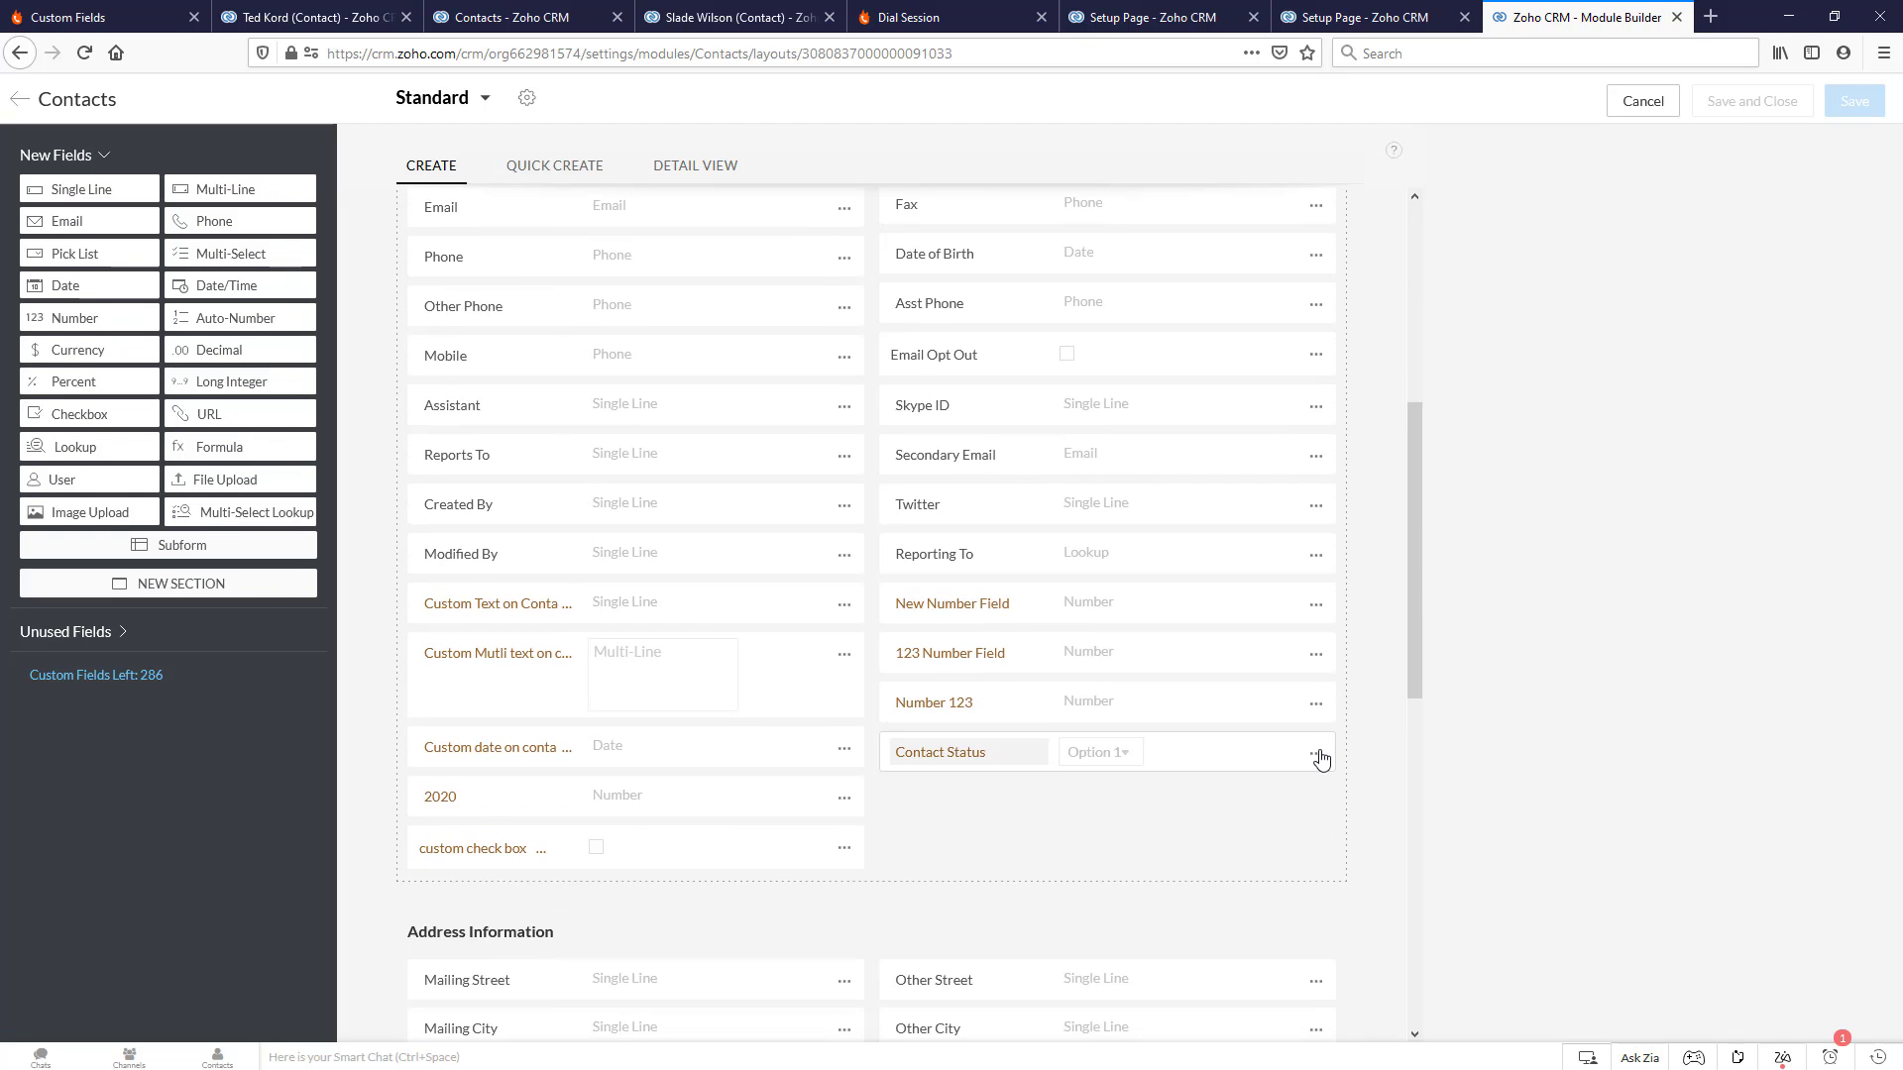
{"action": "left_click", "coordinate": [1315, 753]}
{"action": "left_click", "coordinate": [1247, 841]}
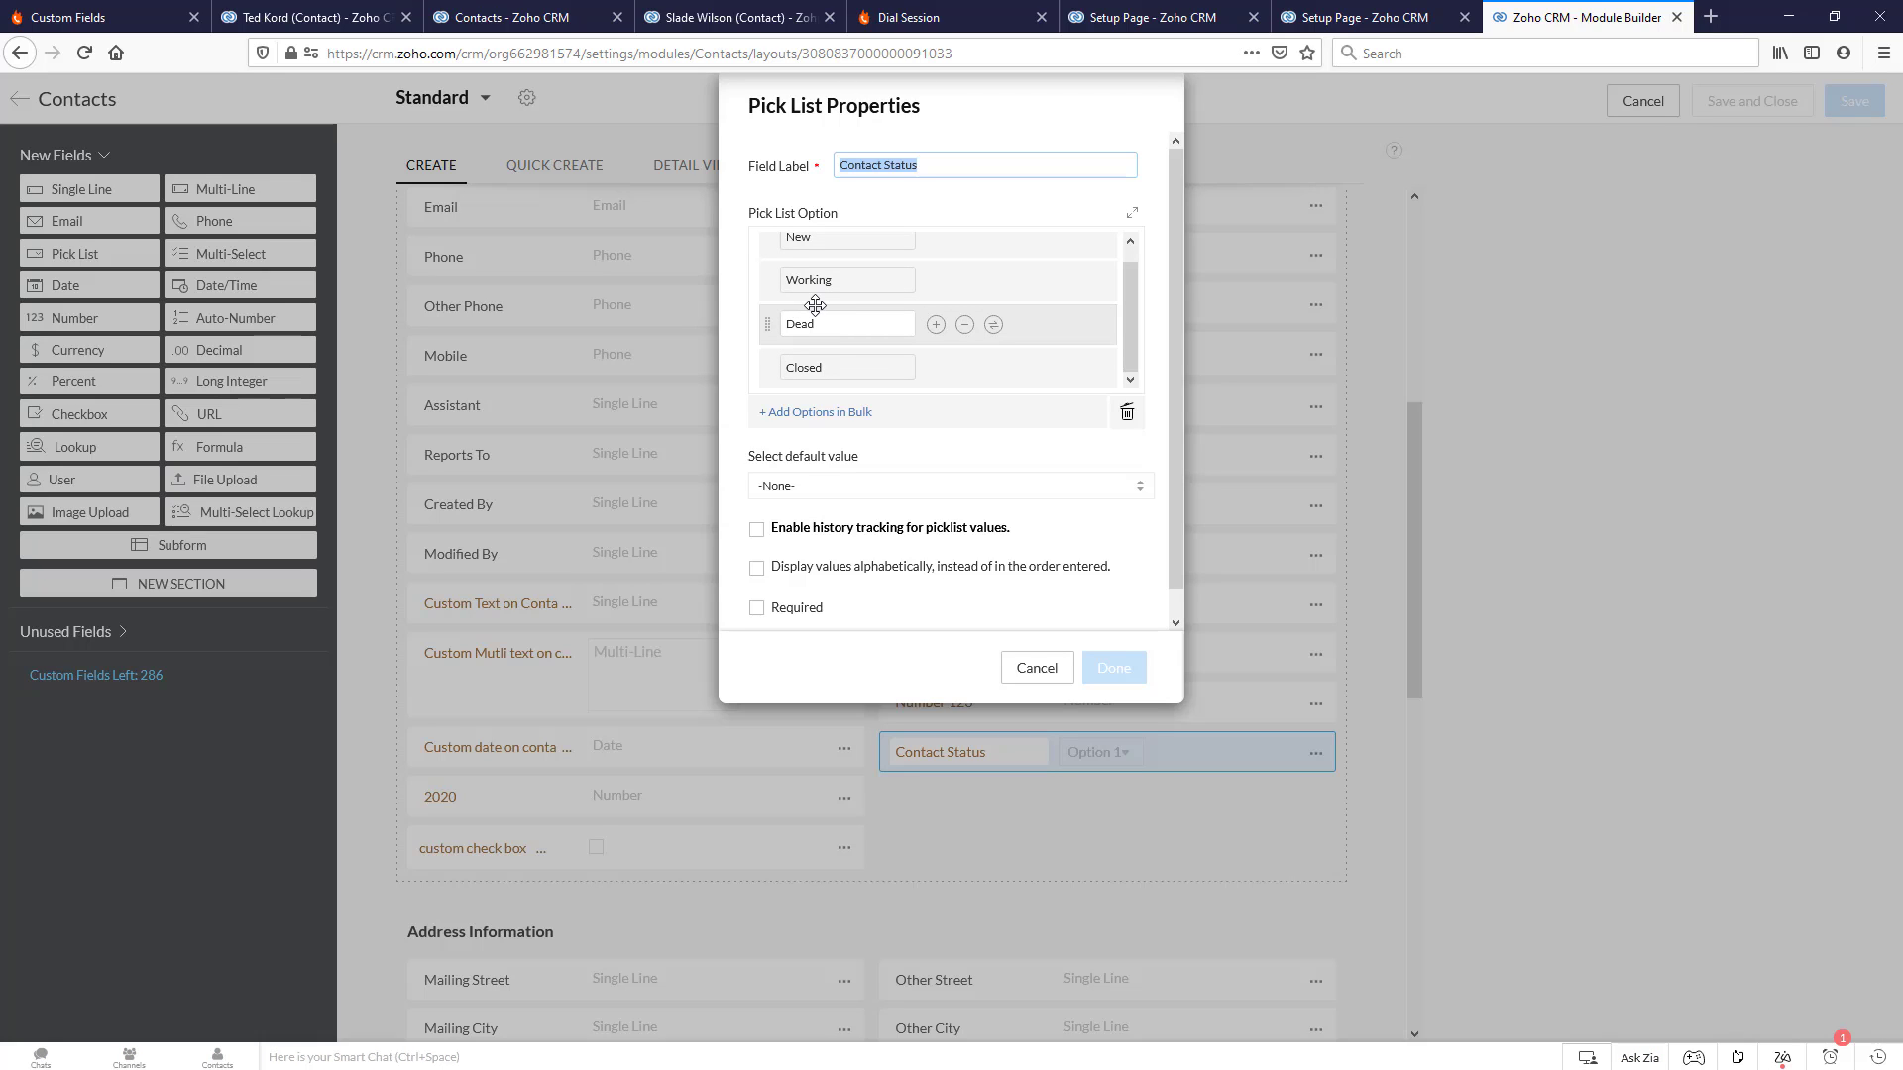
- Return to the Deathstroke contact's record, review the Contact Status options again, and leave the field's editor
{"action": "left_click", "coordinate": [505, 18]}
{"action": "left_click", "coordinate": [720, 18]}
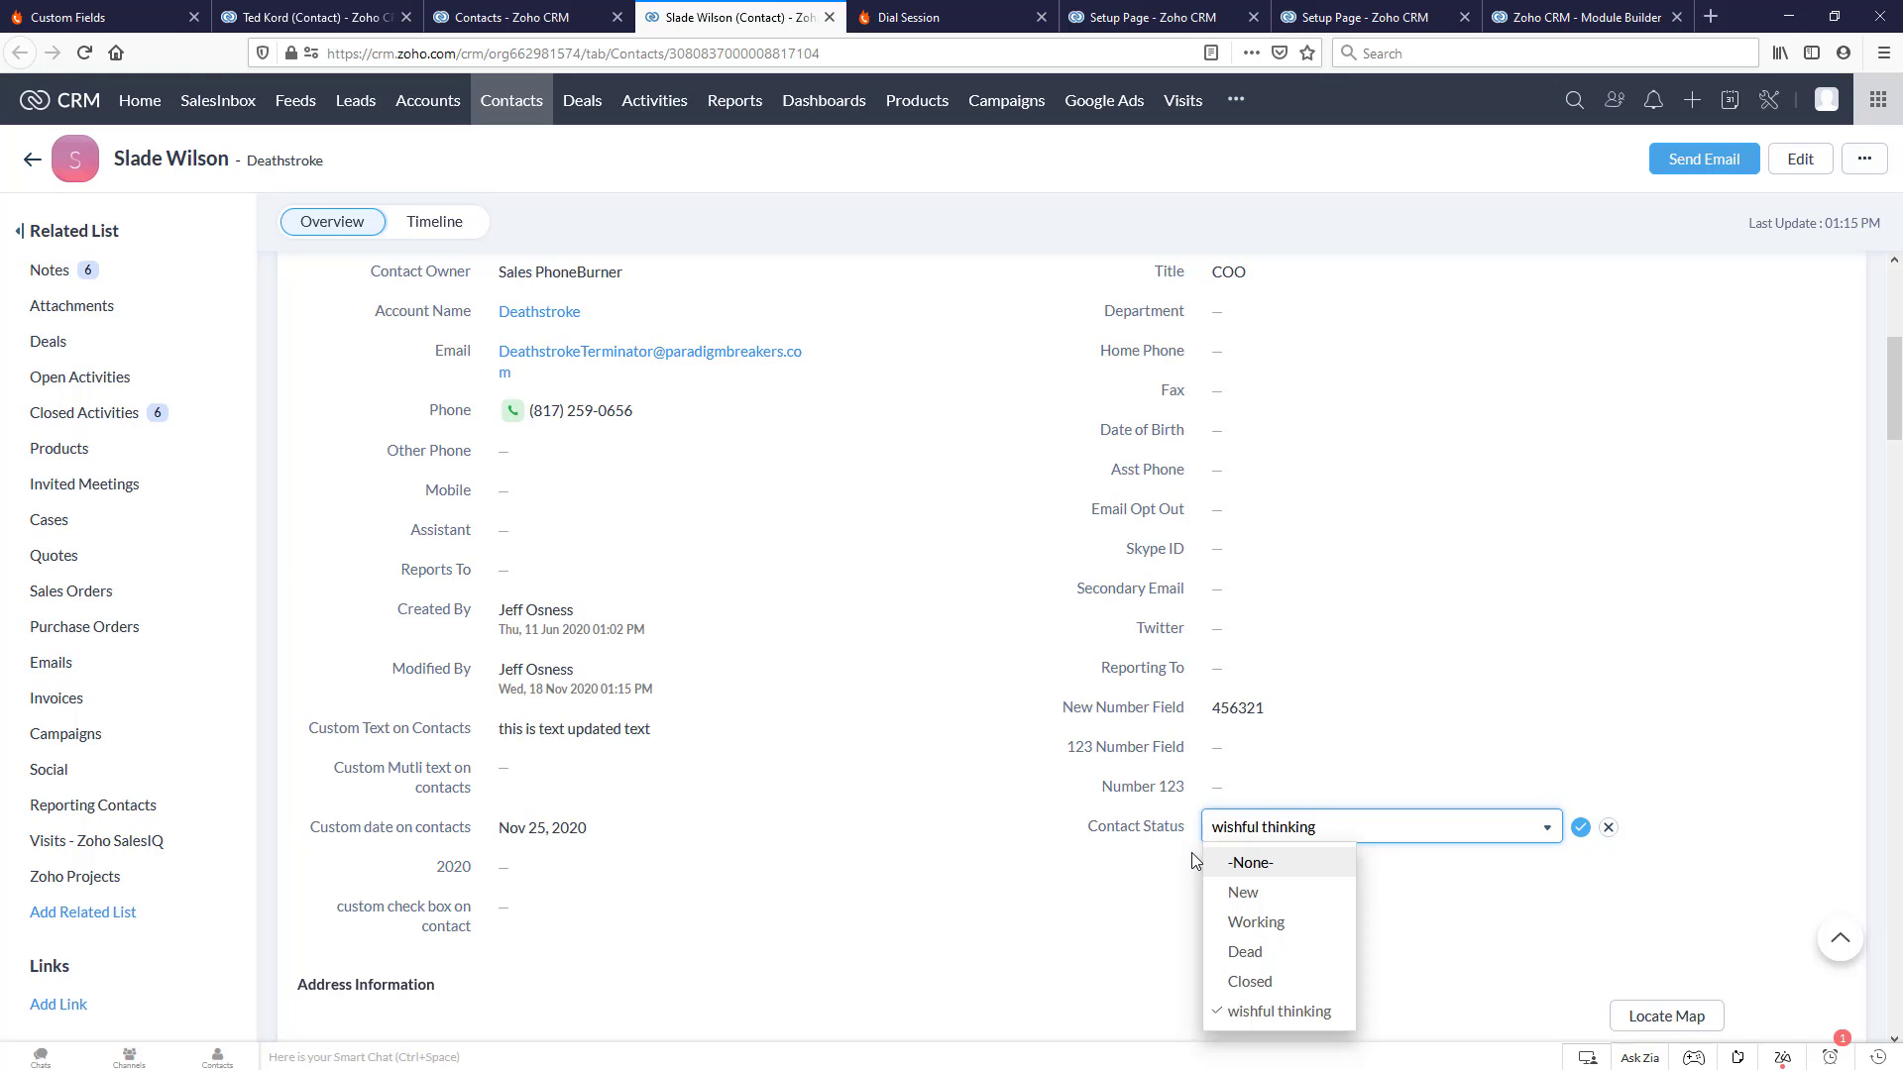
{"action": "left_click", "coordinate": [1058, 897]}
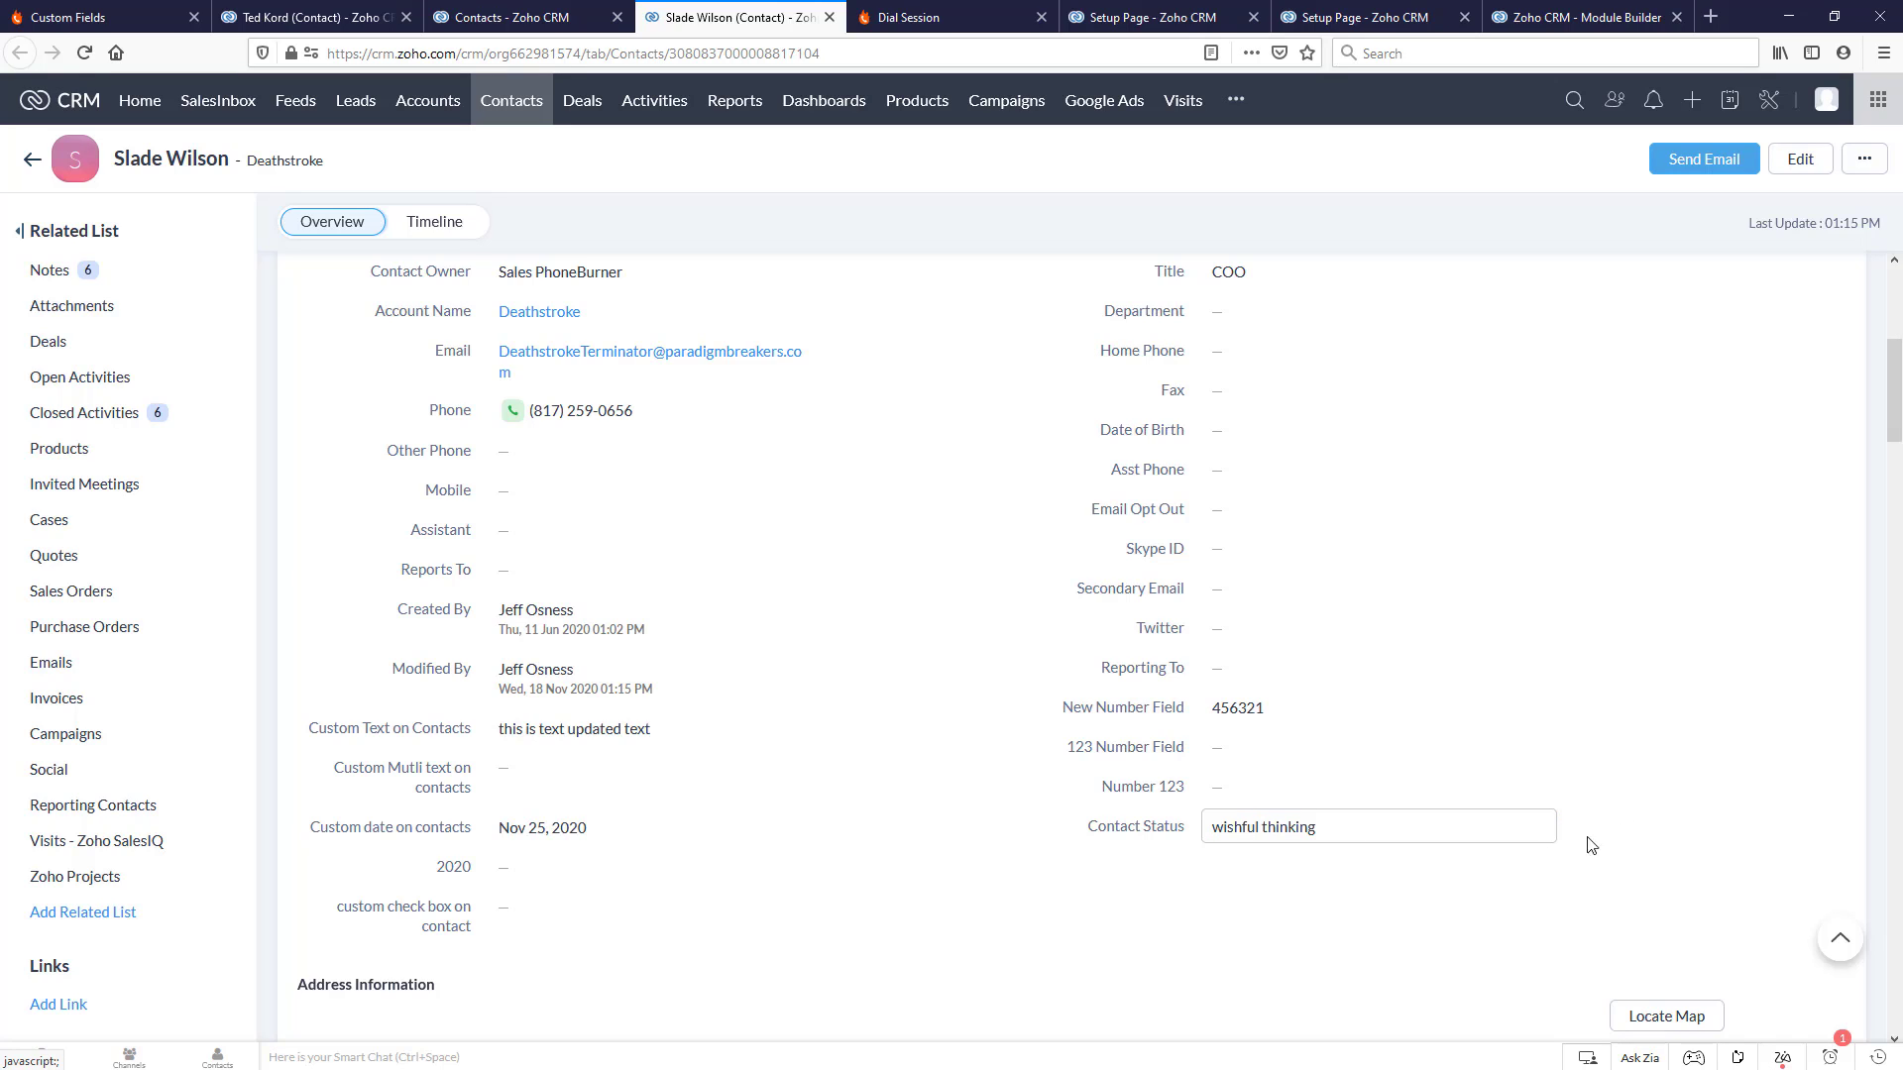
{"action": "left_click", "coordinate": [1584, 833]}
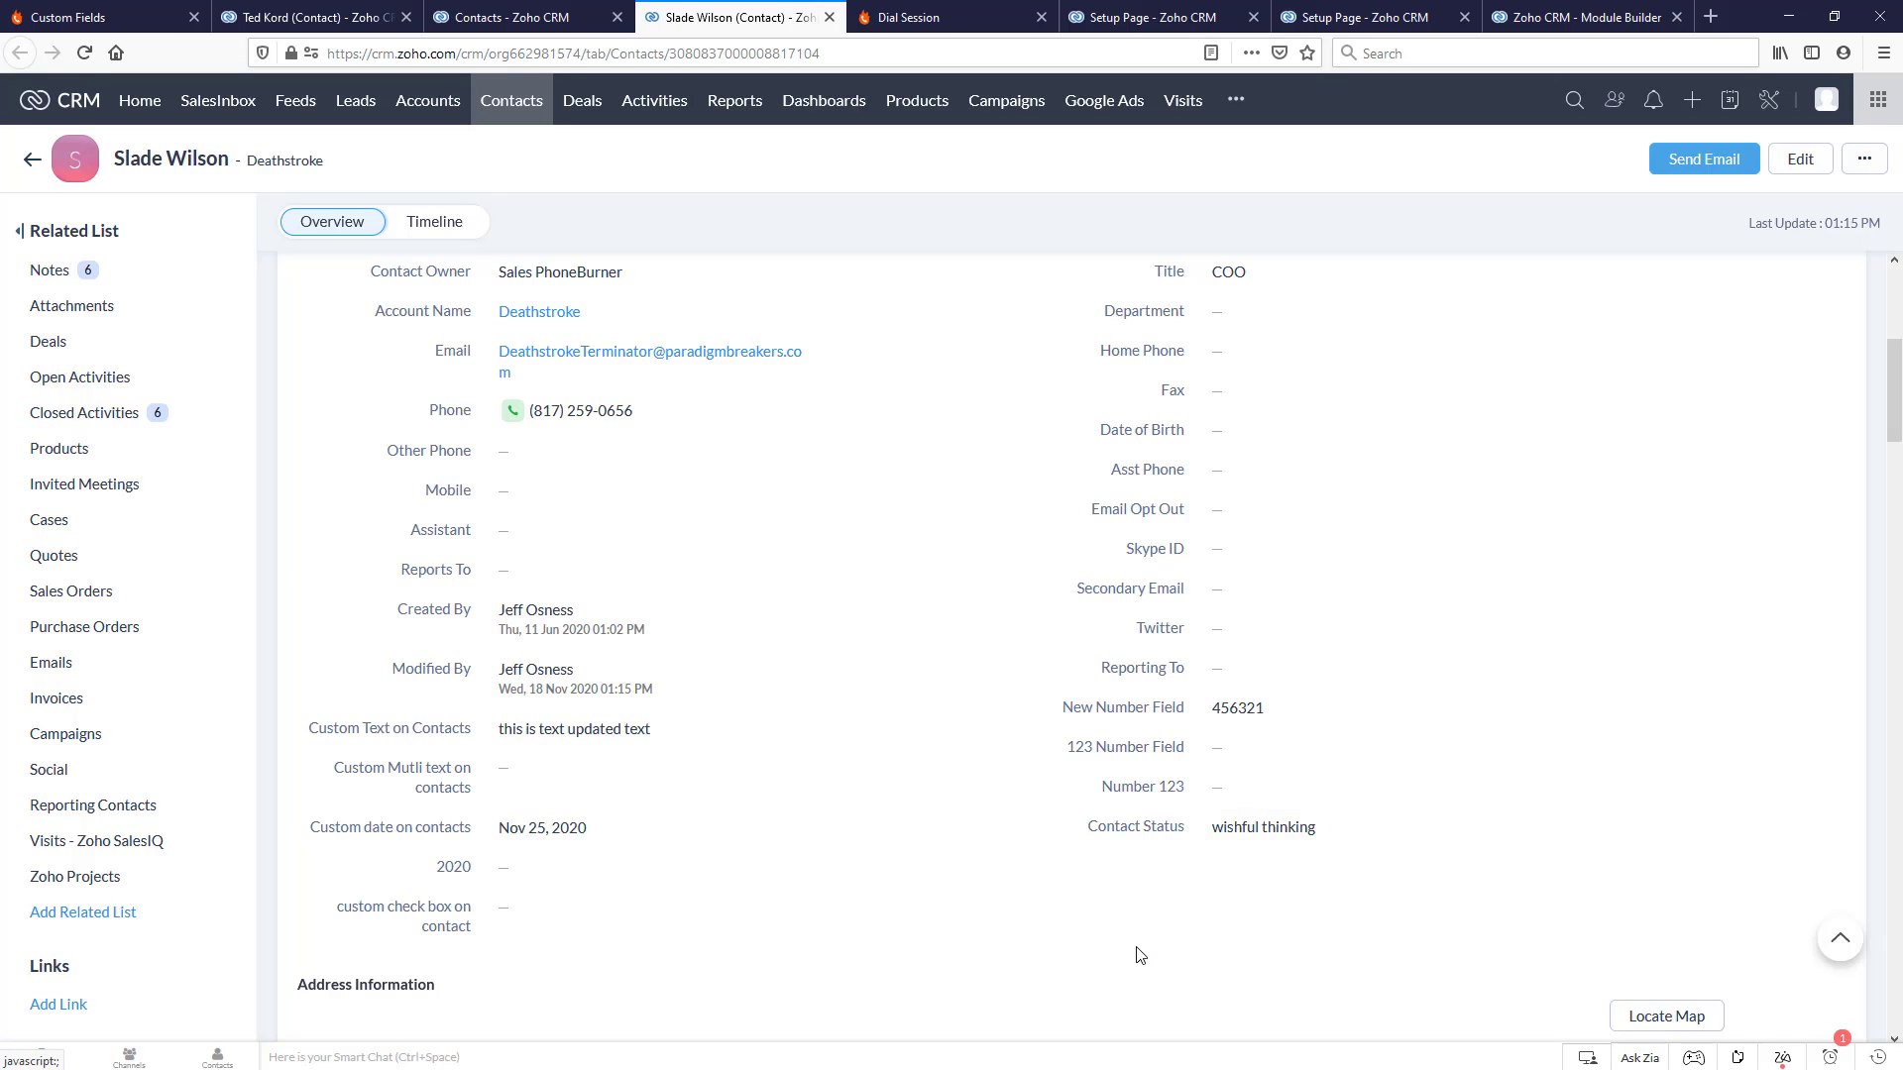
- Open the contact's Custom Mutli text on contacts field for editing, and switch to PhoneBurner's Custom Fields settings
{"action": "left_click", "coordinate": [522, 774]}
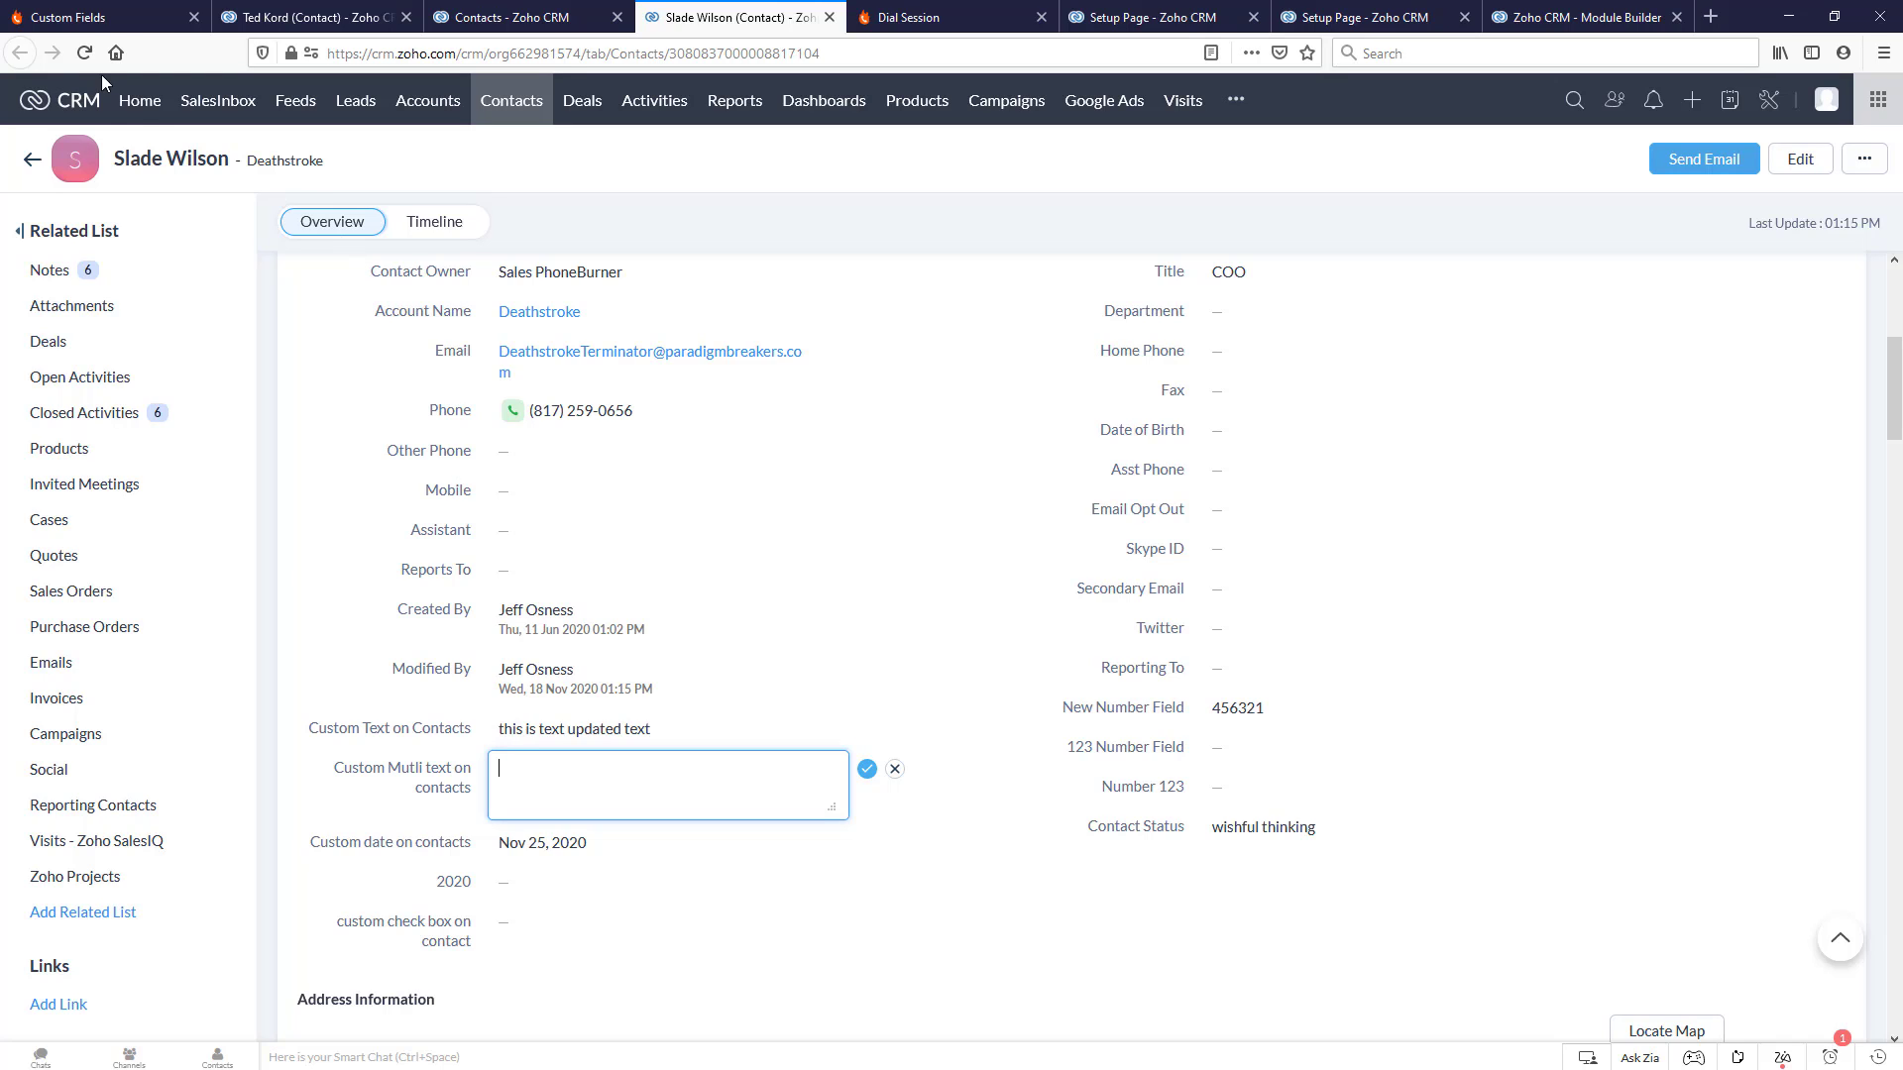
{"action": "left_click", "coordinate": [89, 22]}
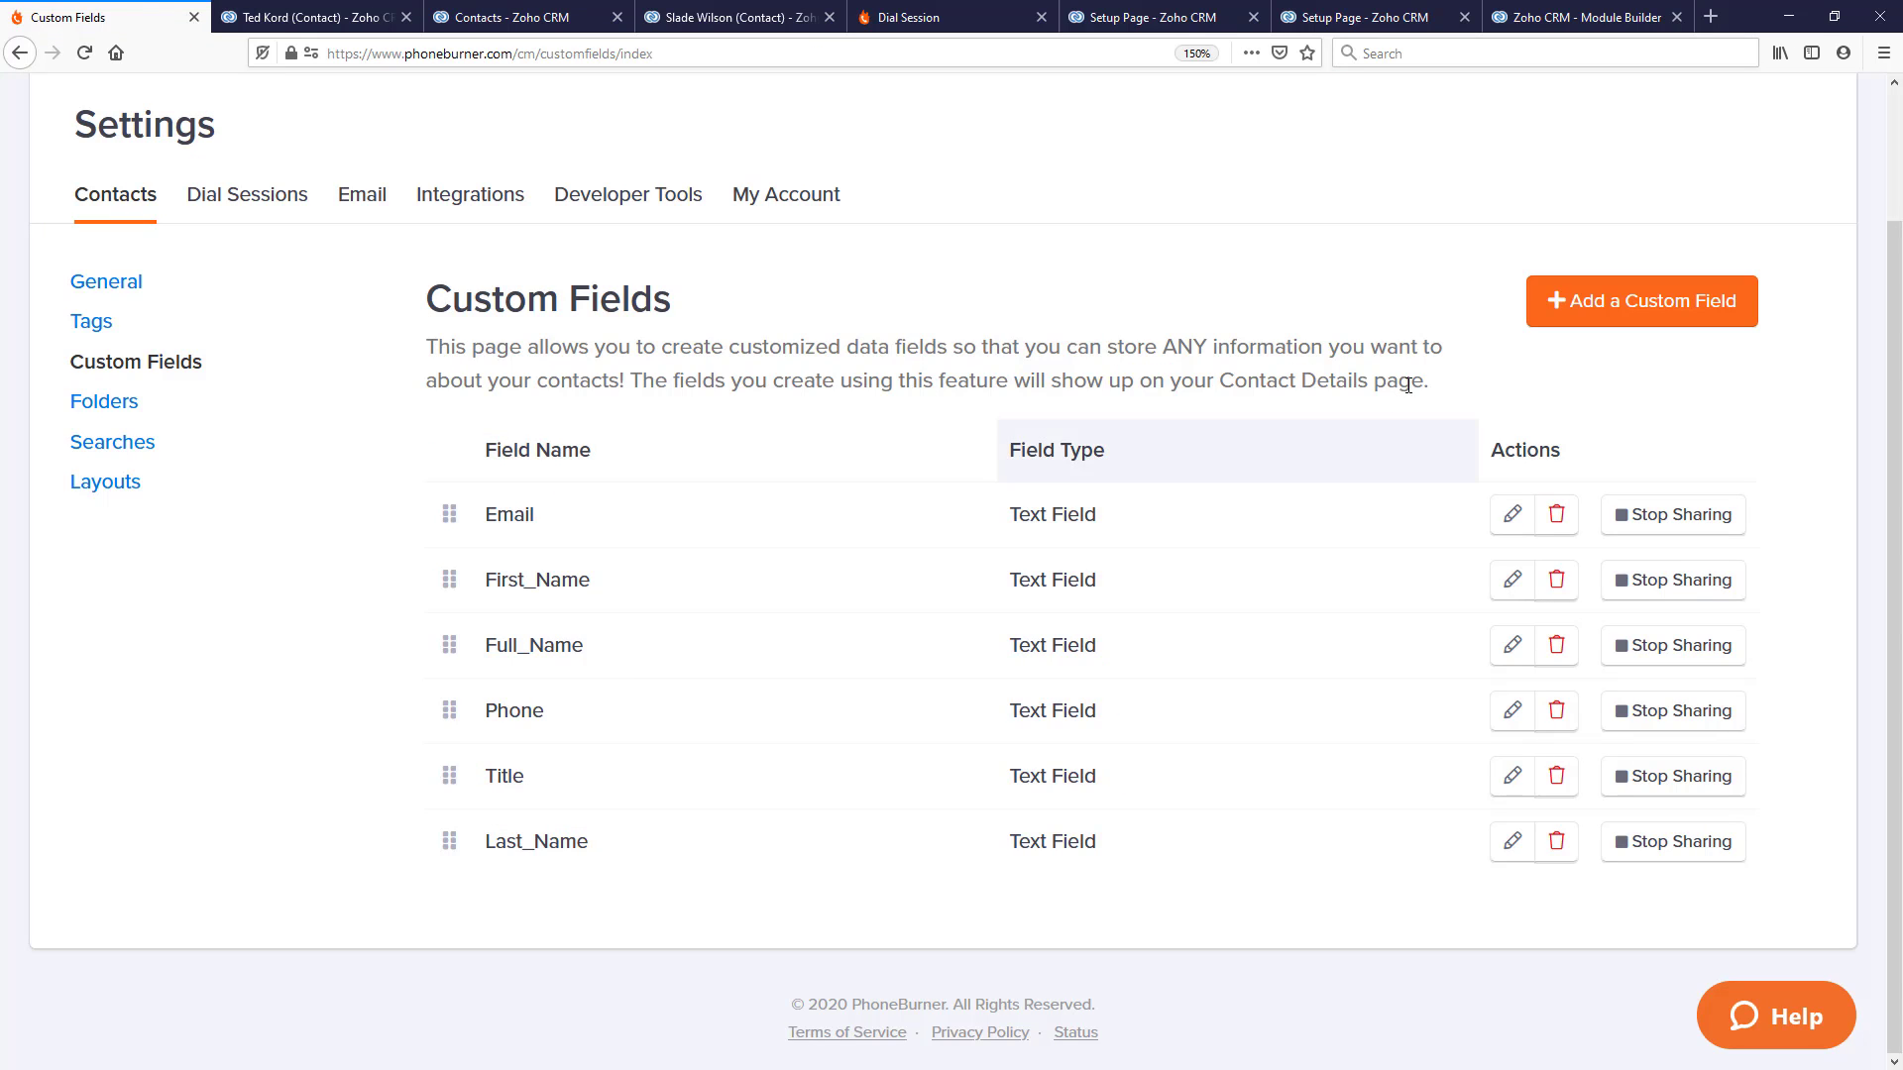
{"action": "scroll", "coordinate": [568, 530], "scroll_direction": "up", "scroll_amount": 1}
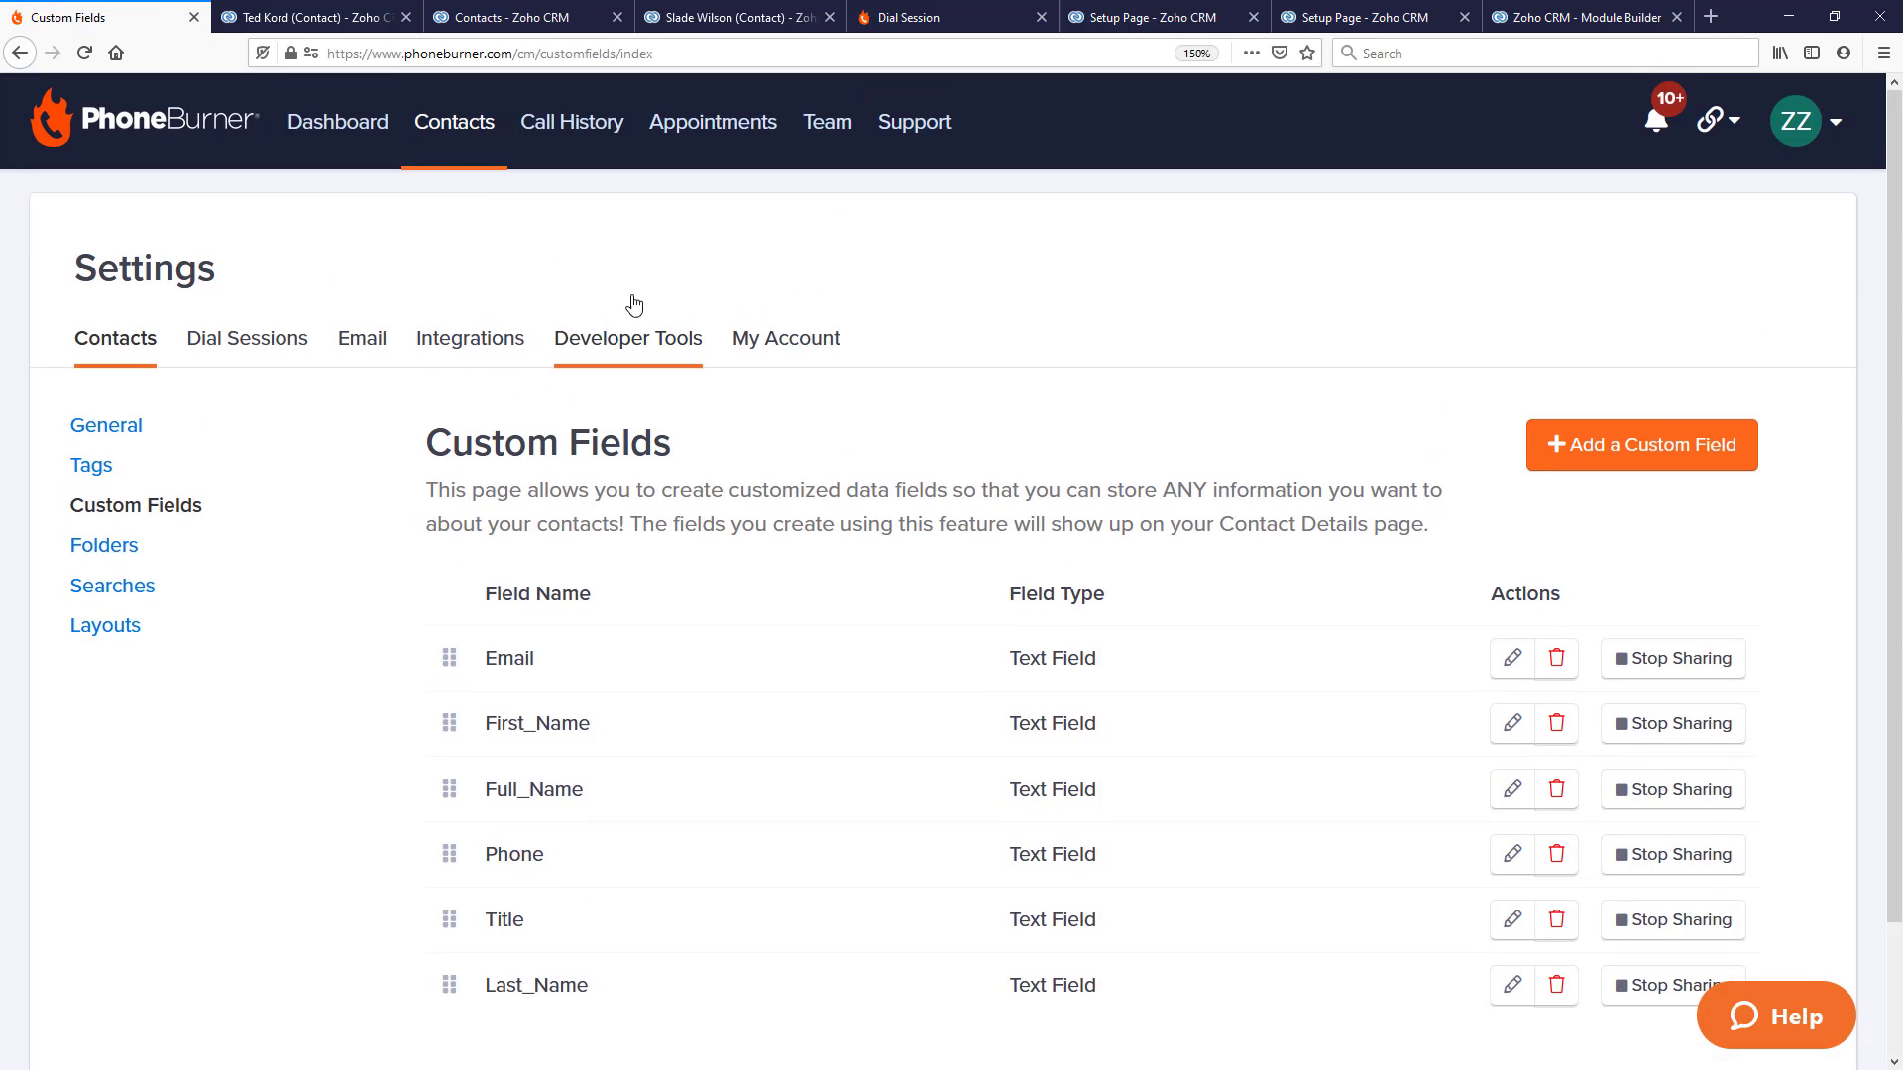
- Copy the Admin QuickStart description from PhoneBurner's Support page into the Zoho CRM contact's Custom Mutli text on contacts field
{"action": "left_click", "coordinate": [892, 129]}
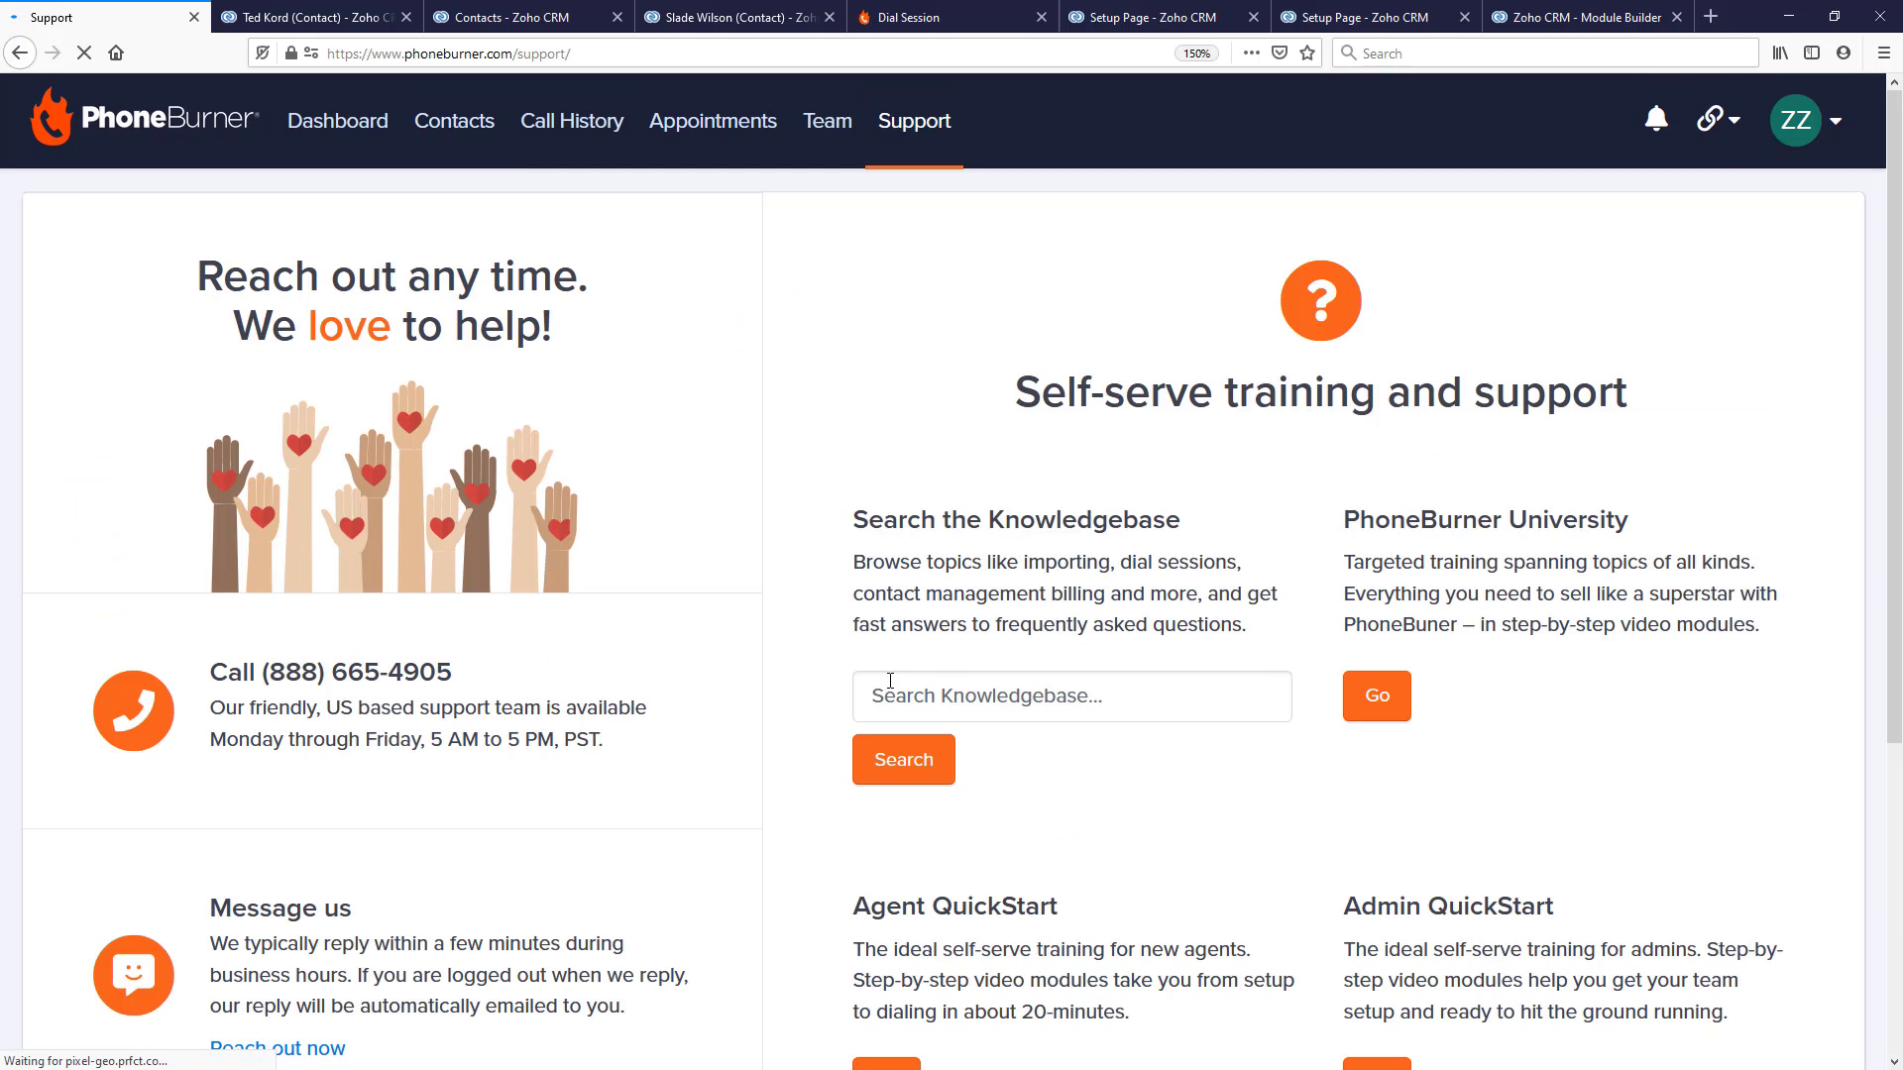
{"action": "scroll", "coordinate": [952, 700], "scroll_direction": "down", "scroll_amount": 5}
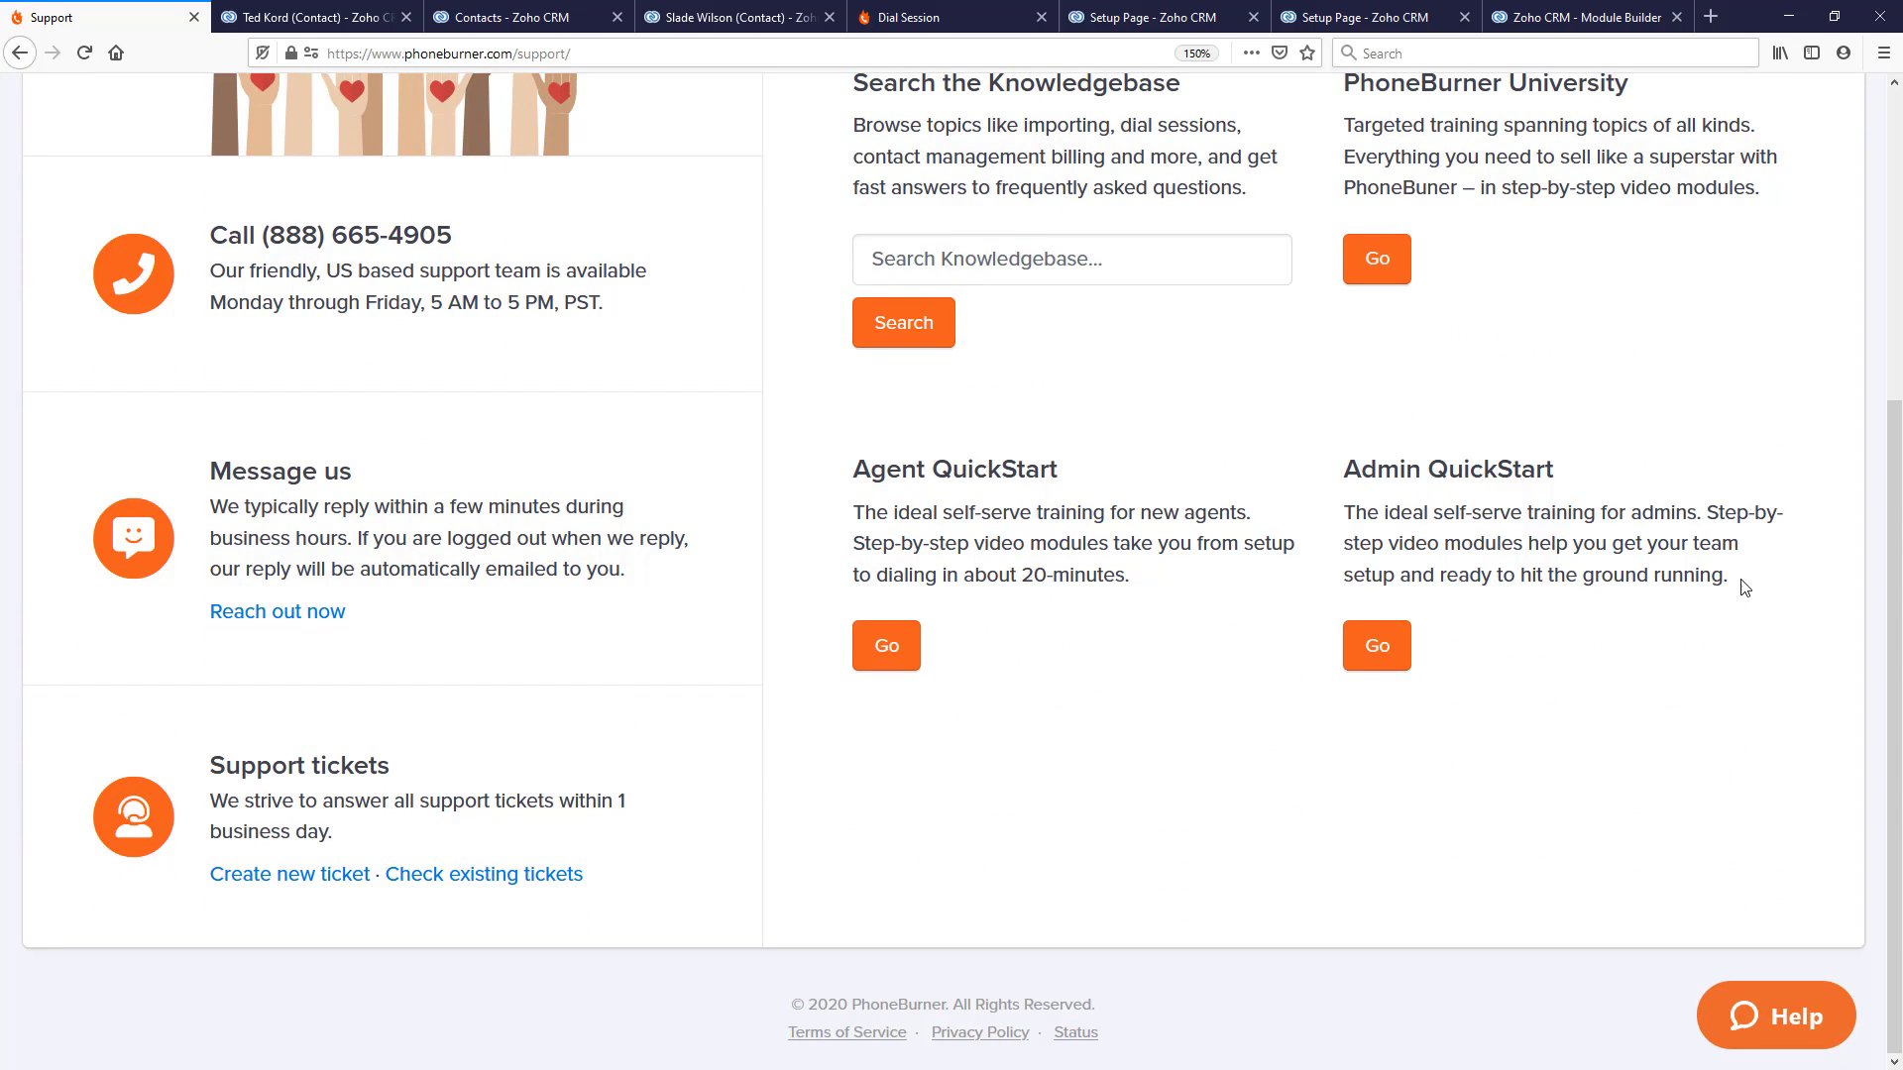
{"action": "left_click_drag", "start_coordinate": [1737, 585], "coordinate": [1351, 525]}
{"action": "key", "text": "ctrl+c"}
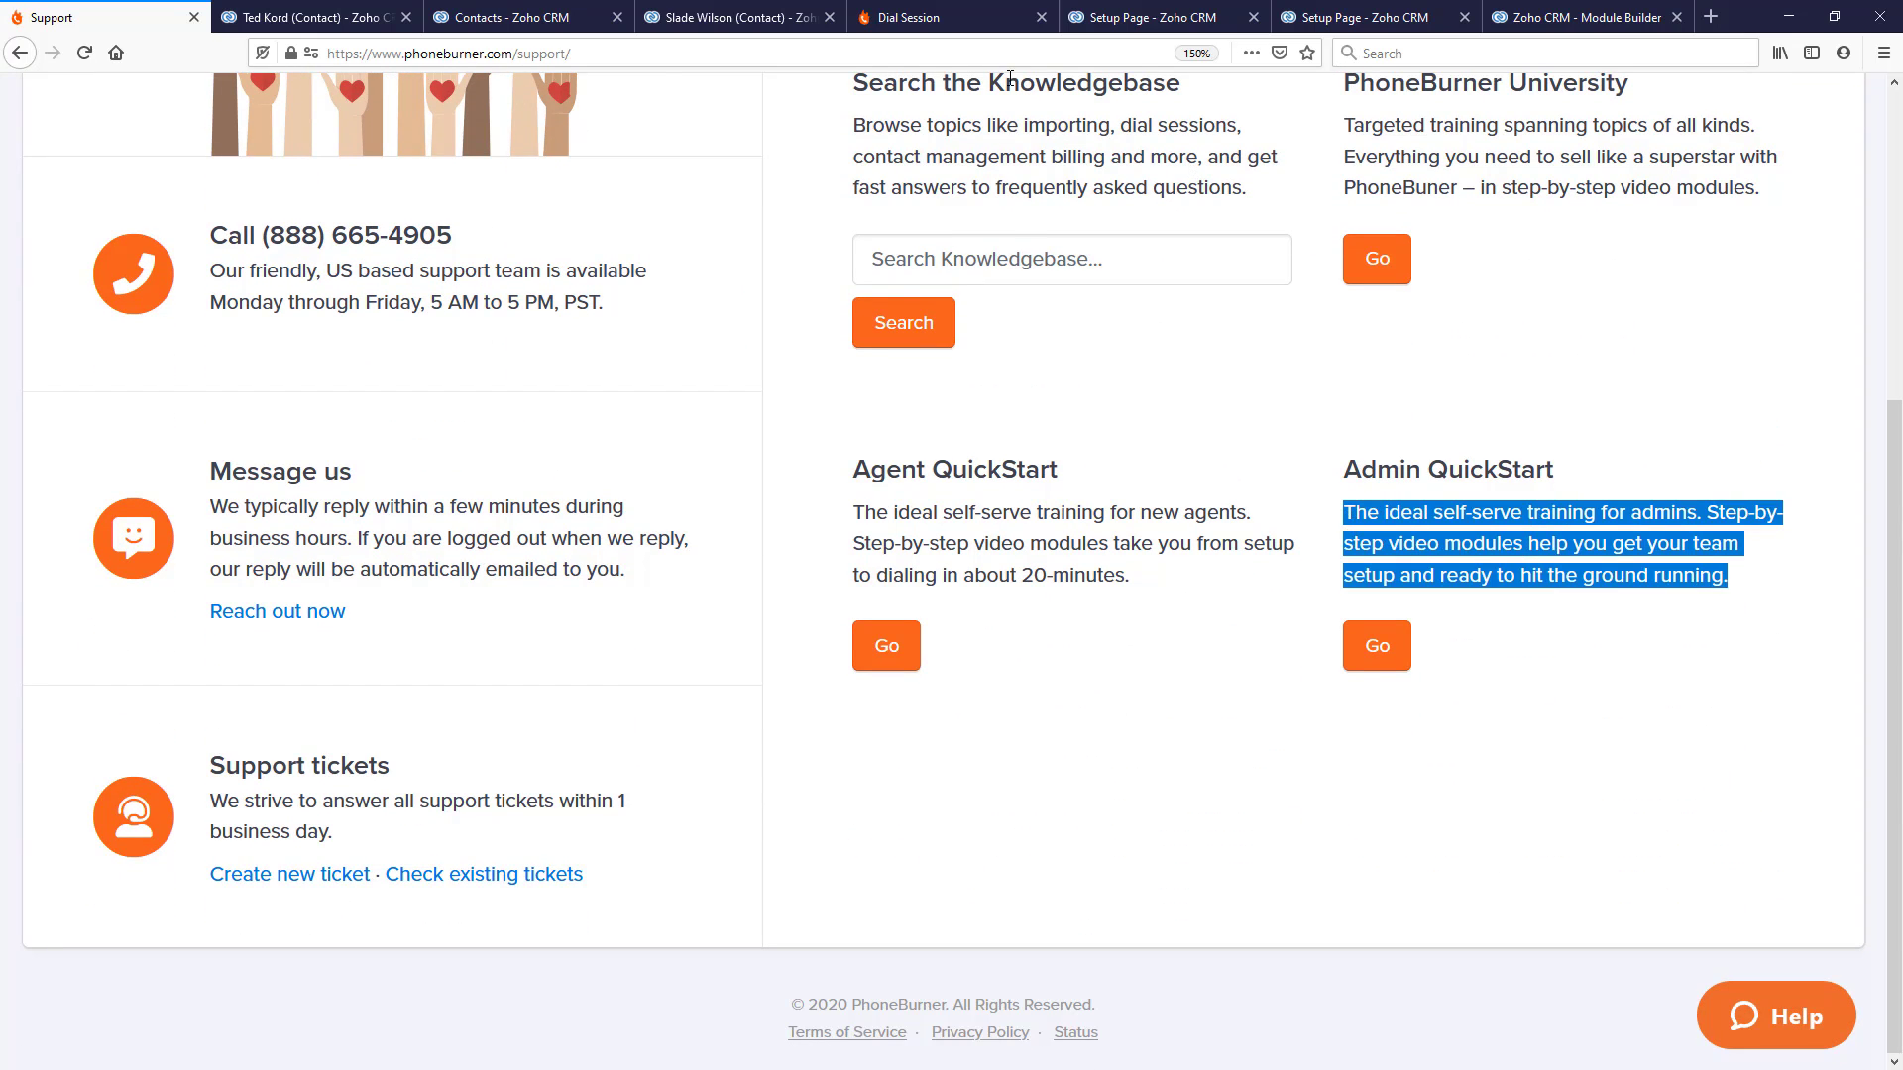
{"action": "left_click", "coordinate": [651, 22]}
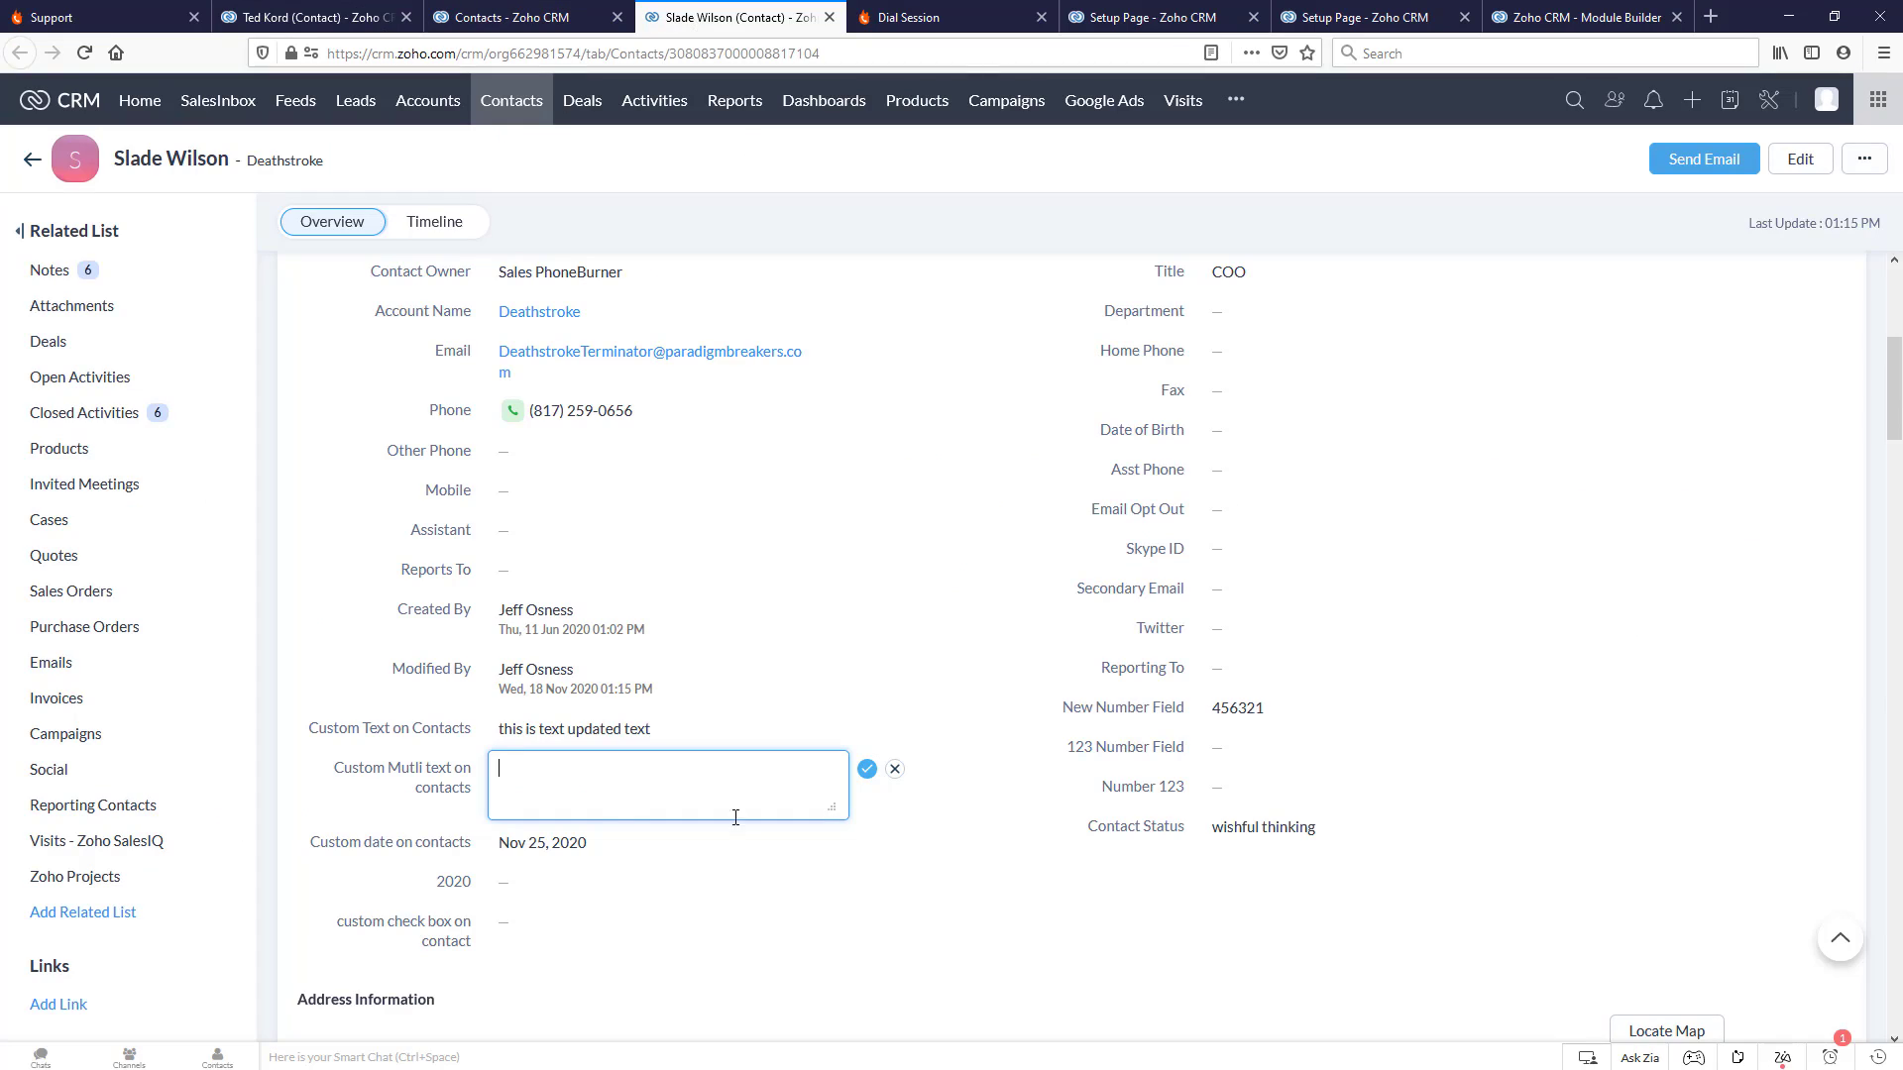
{"action": "left_click", "coordinate": [716, 828]}
{"action": "key", "text": "ctrl+v"}
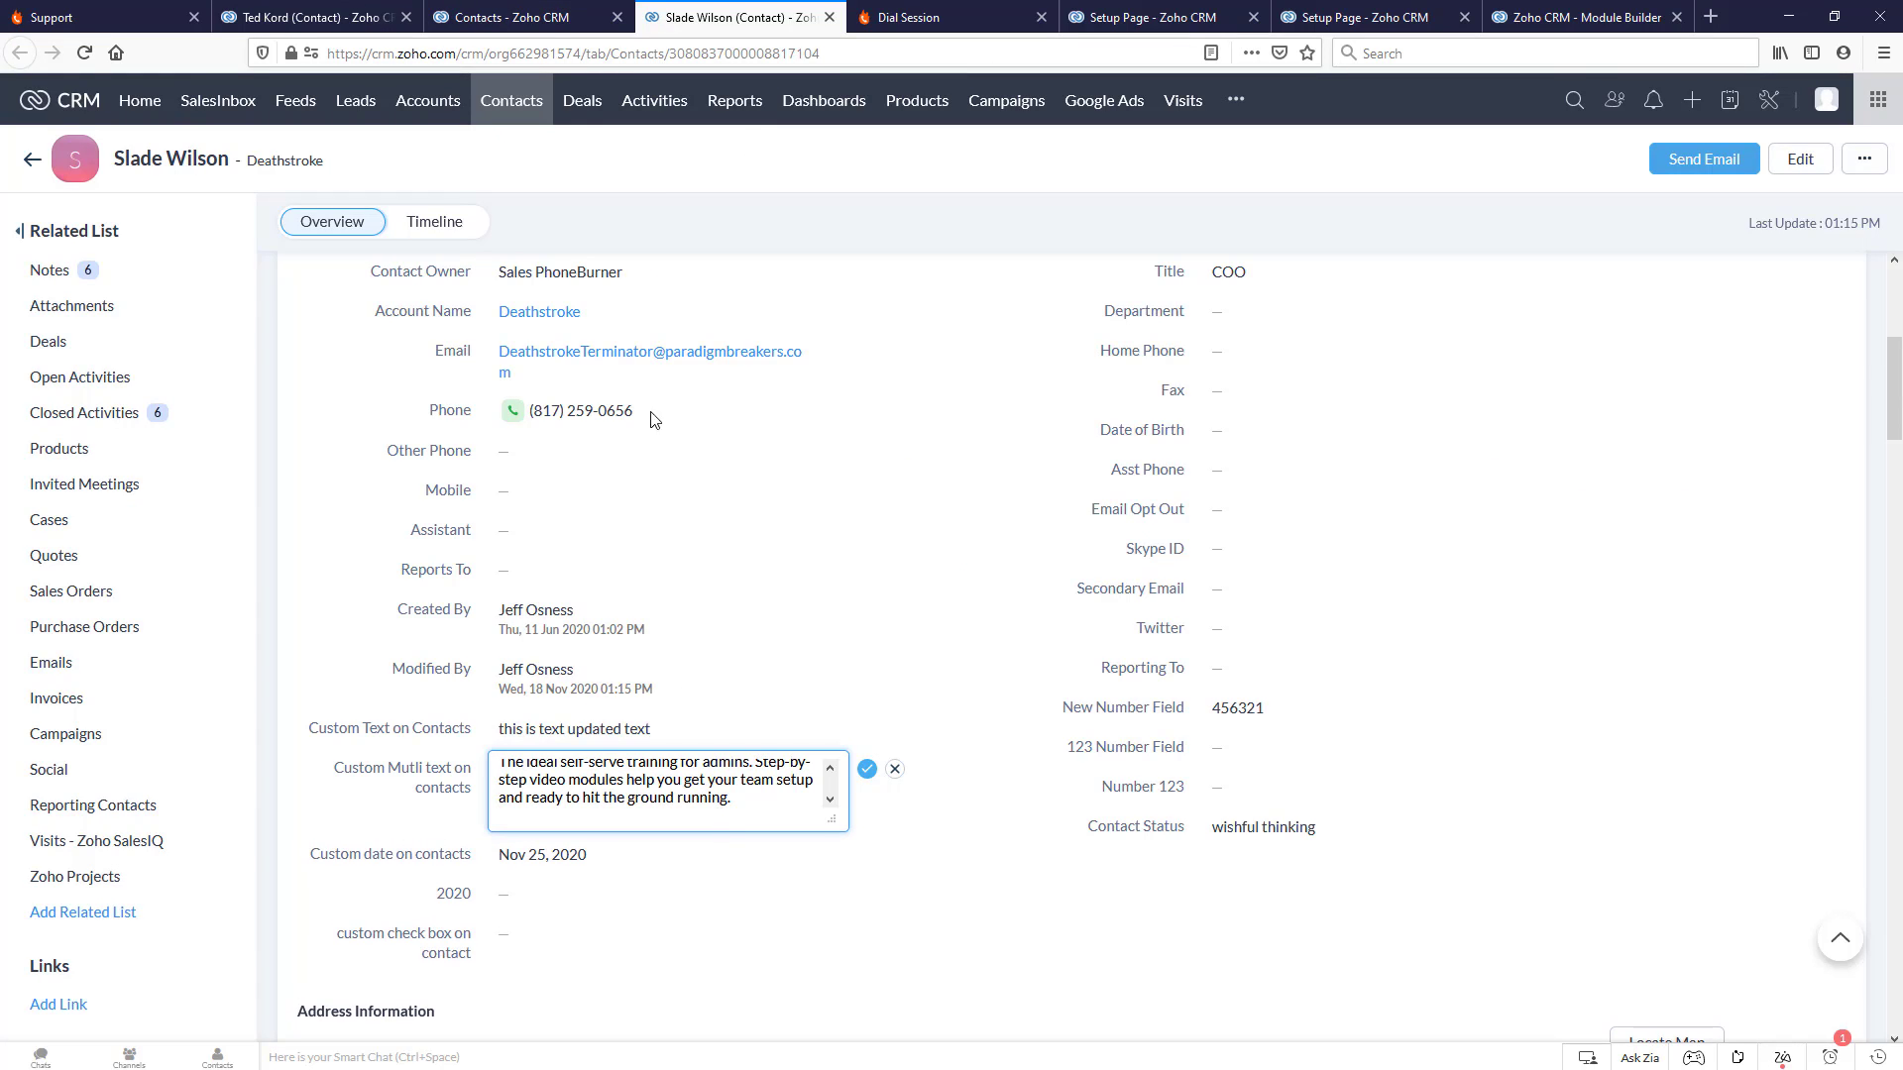
- Append the Agent QuickStart description from the PhoneBurner Support page to the contact's Custom Mutli text on contacts field
{"action": "left_click", "coordinate": [90, 17]}
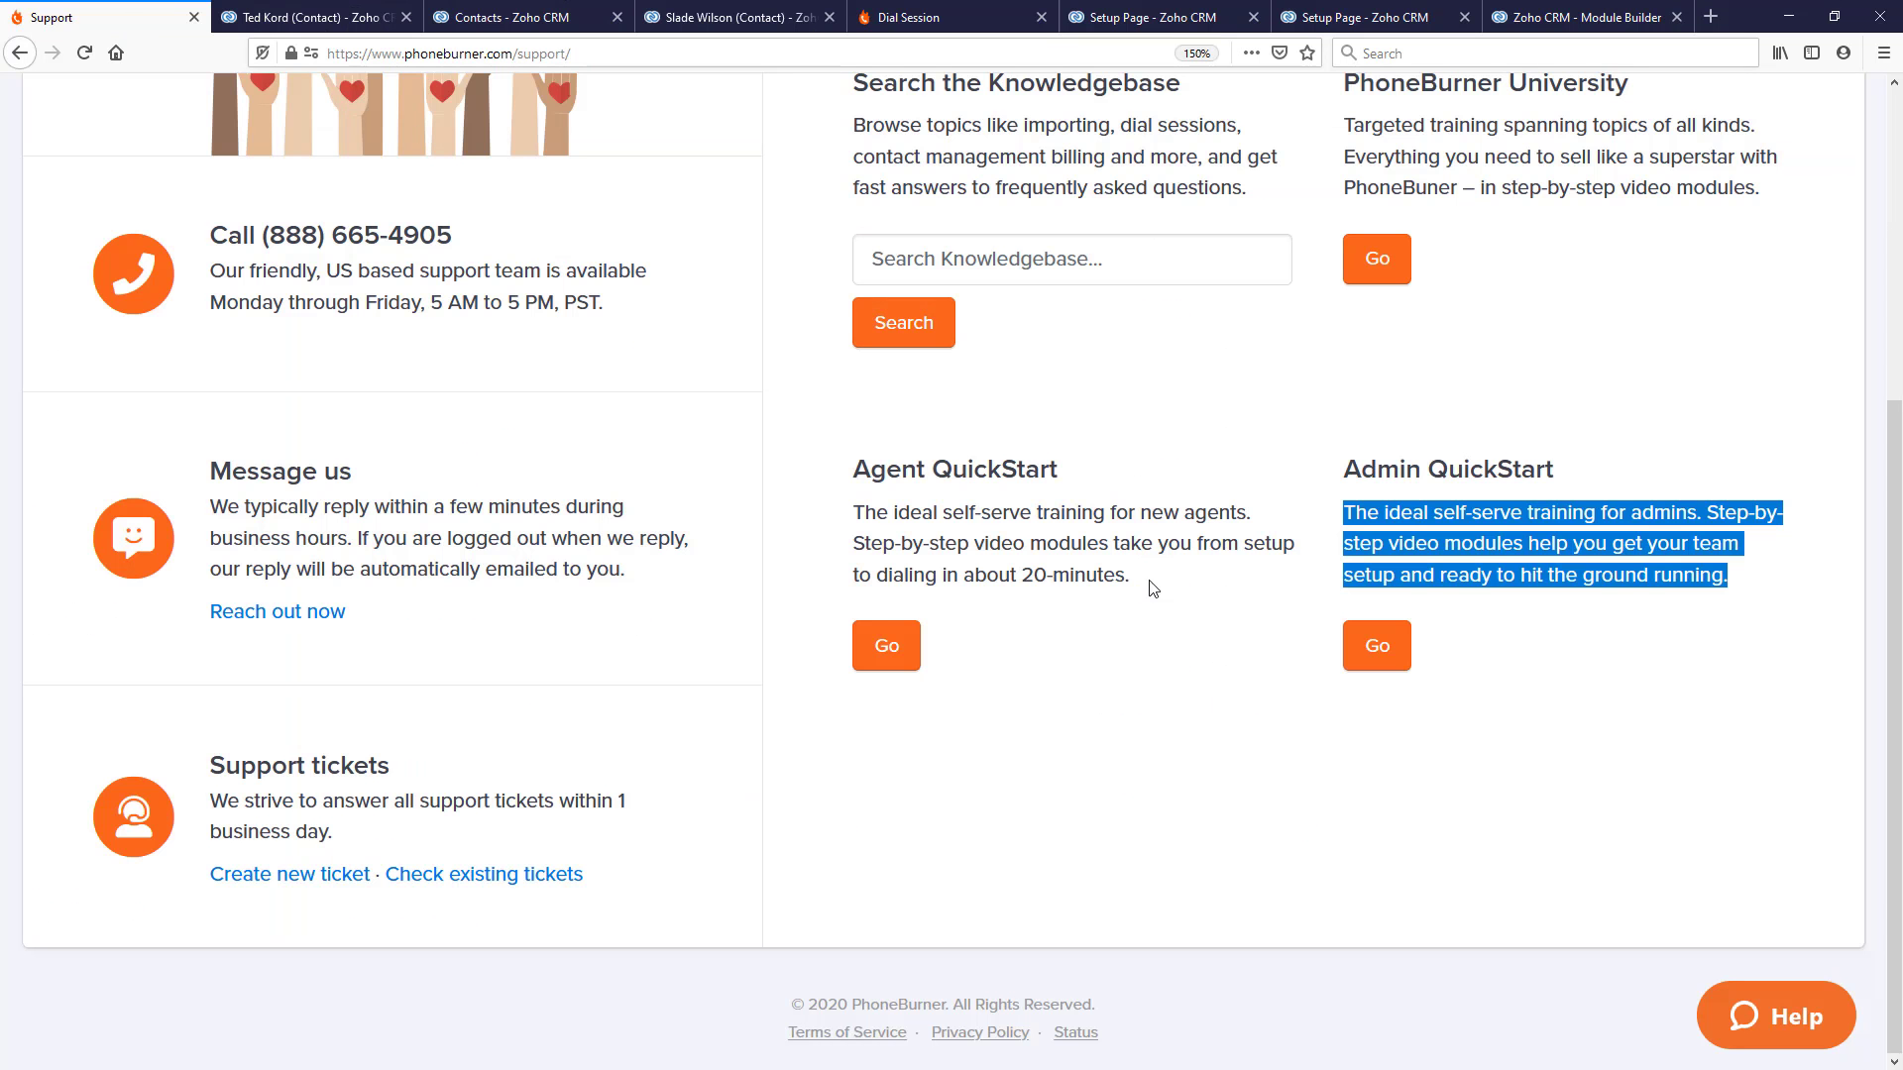
{"action": "left_click_drag", "start_coordinate": [1142, 583], "coordinate": [841, 519]}
{"action": "key", "text": "ctrl+c"}
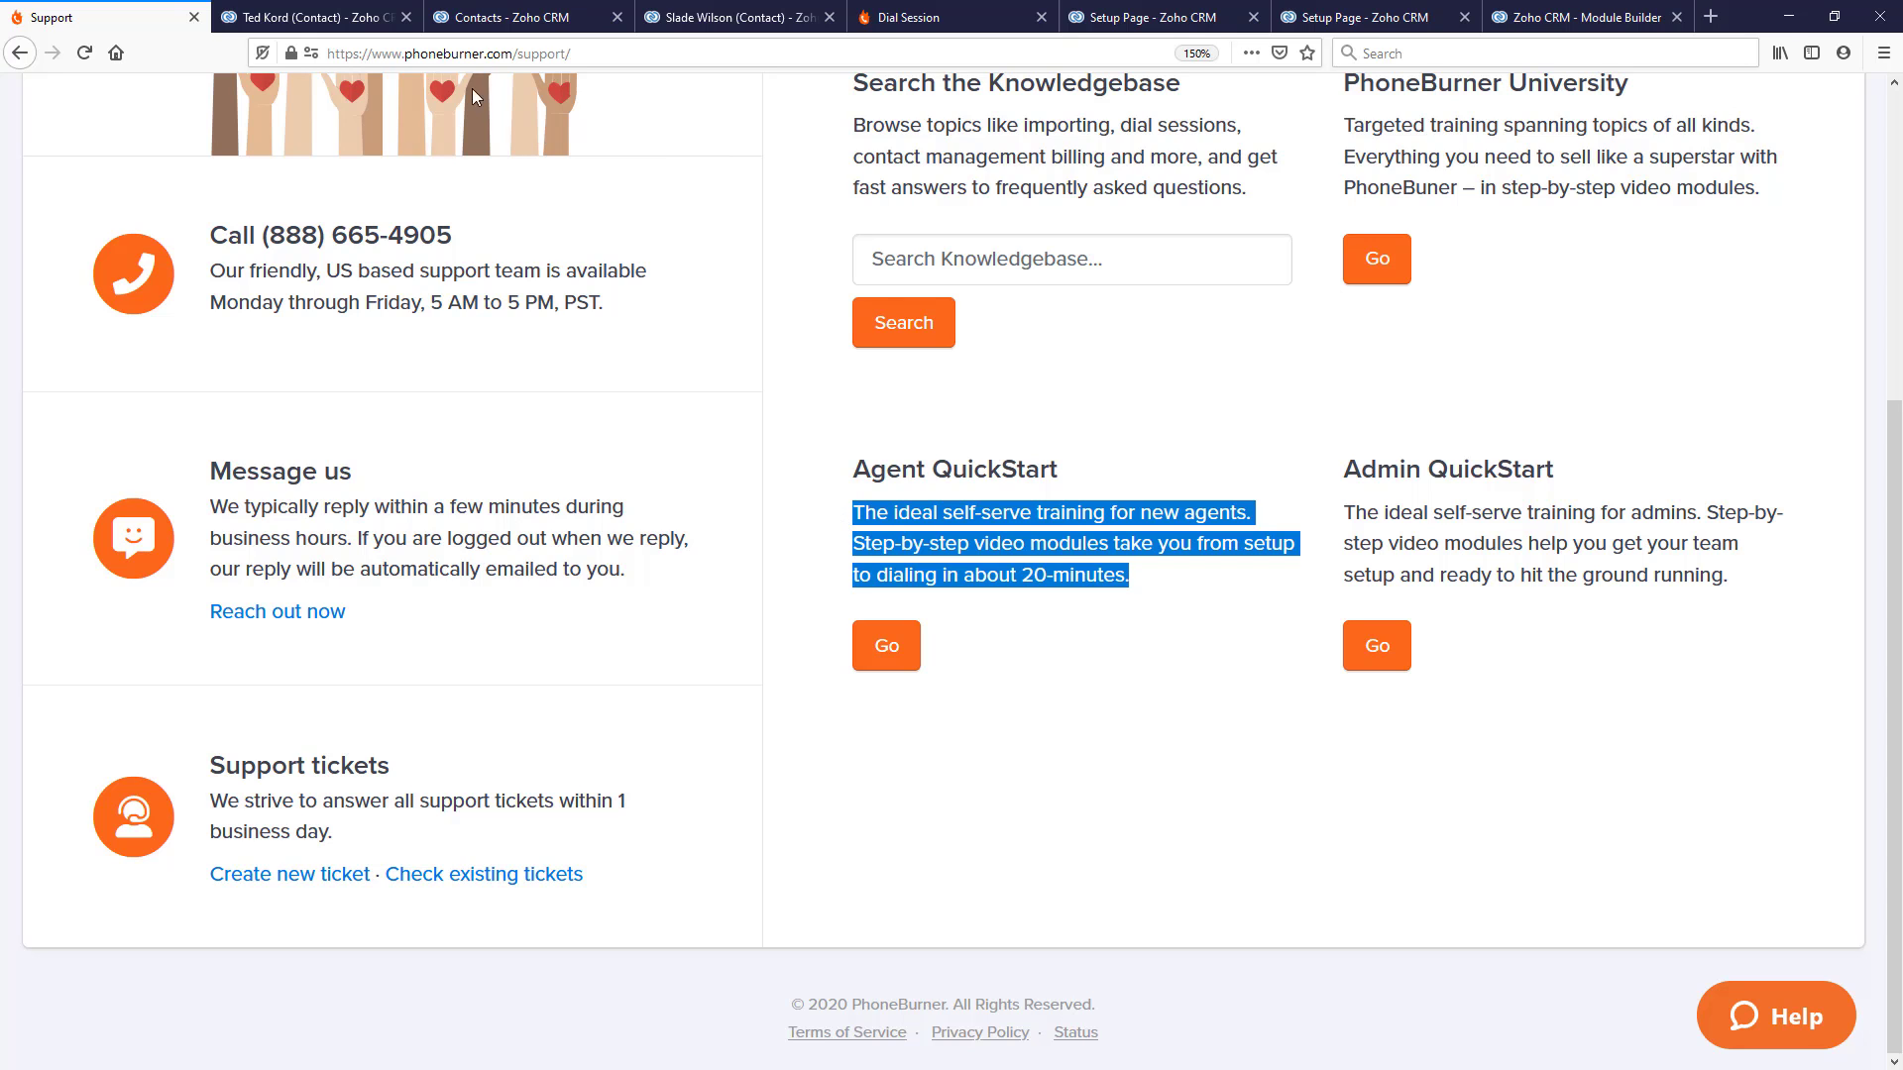
{"action": "left_click", "coordinate": [658, 17]}
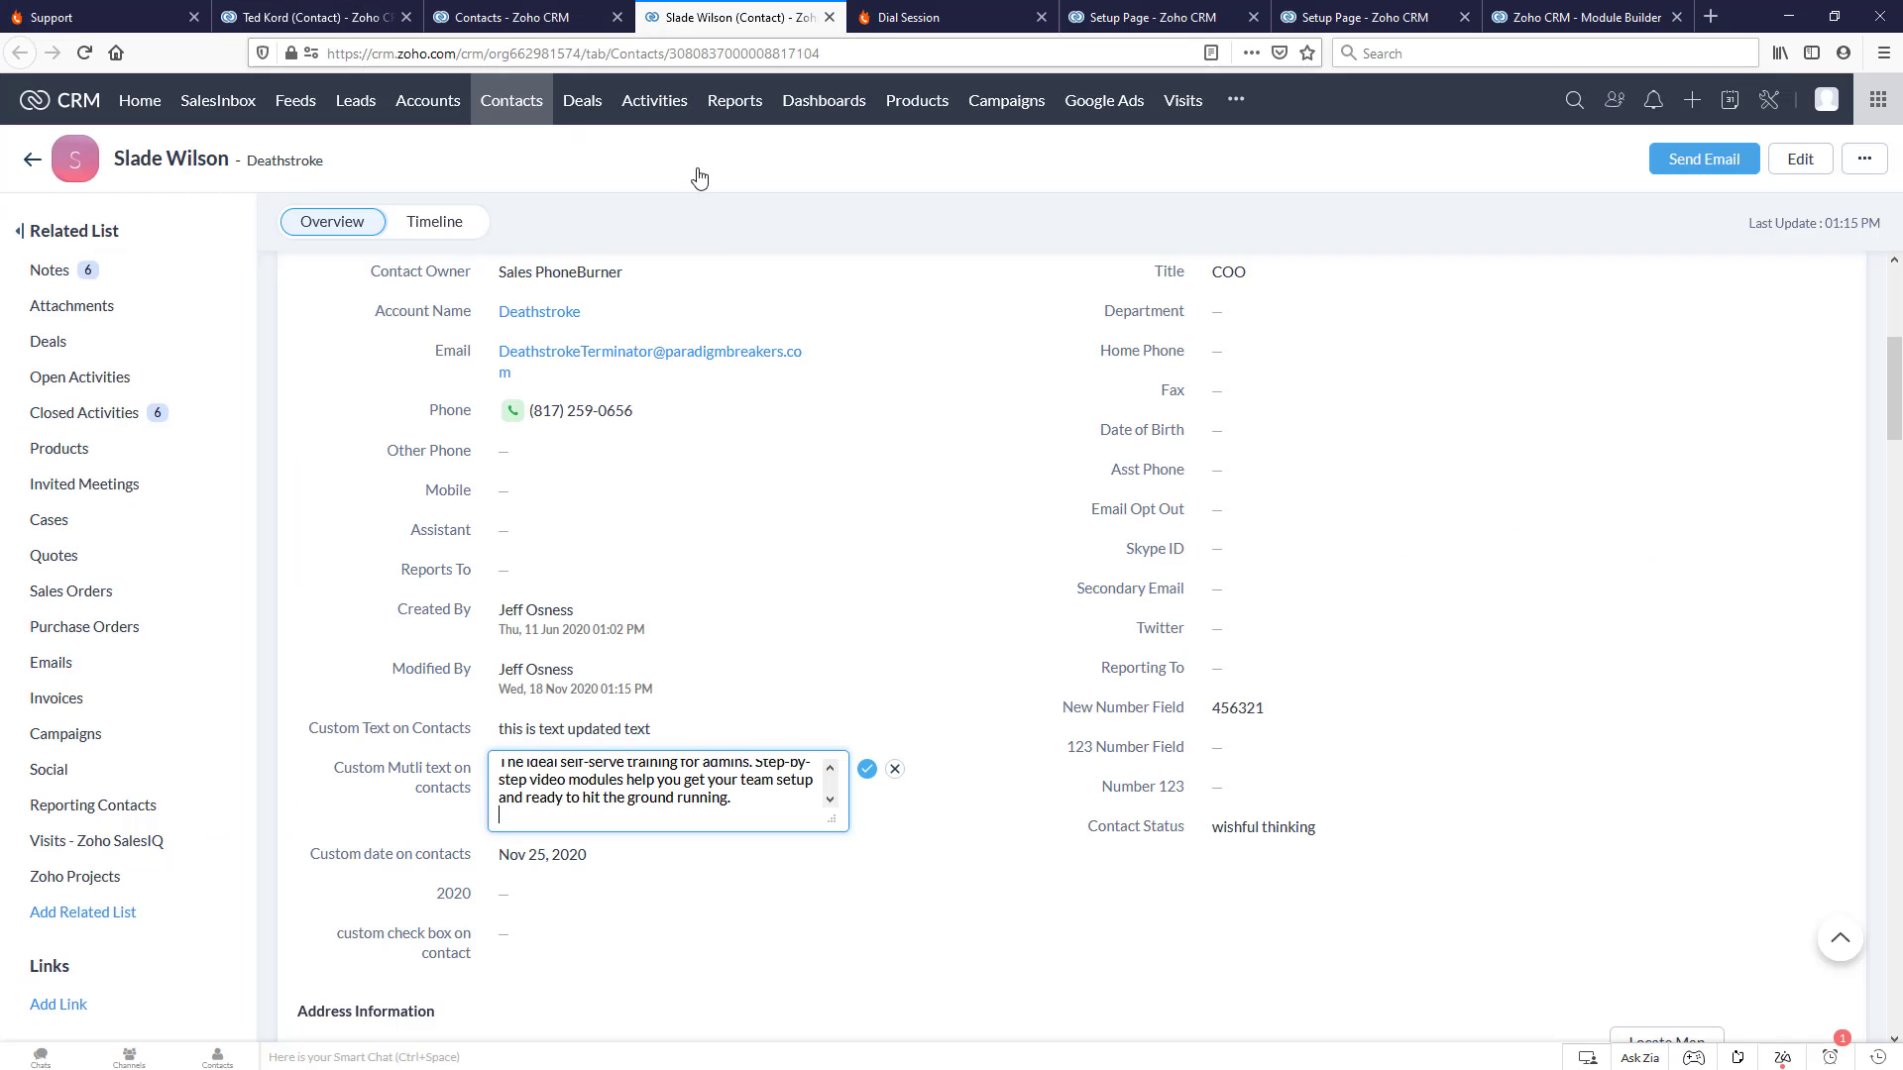
{"action": "key", "text": "ctrl+v"}
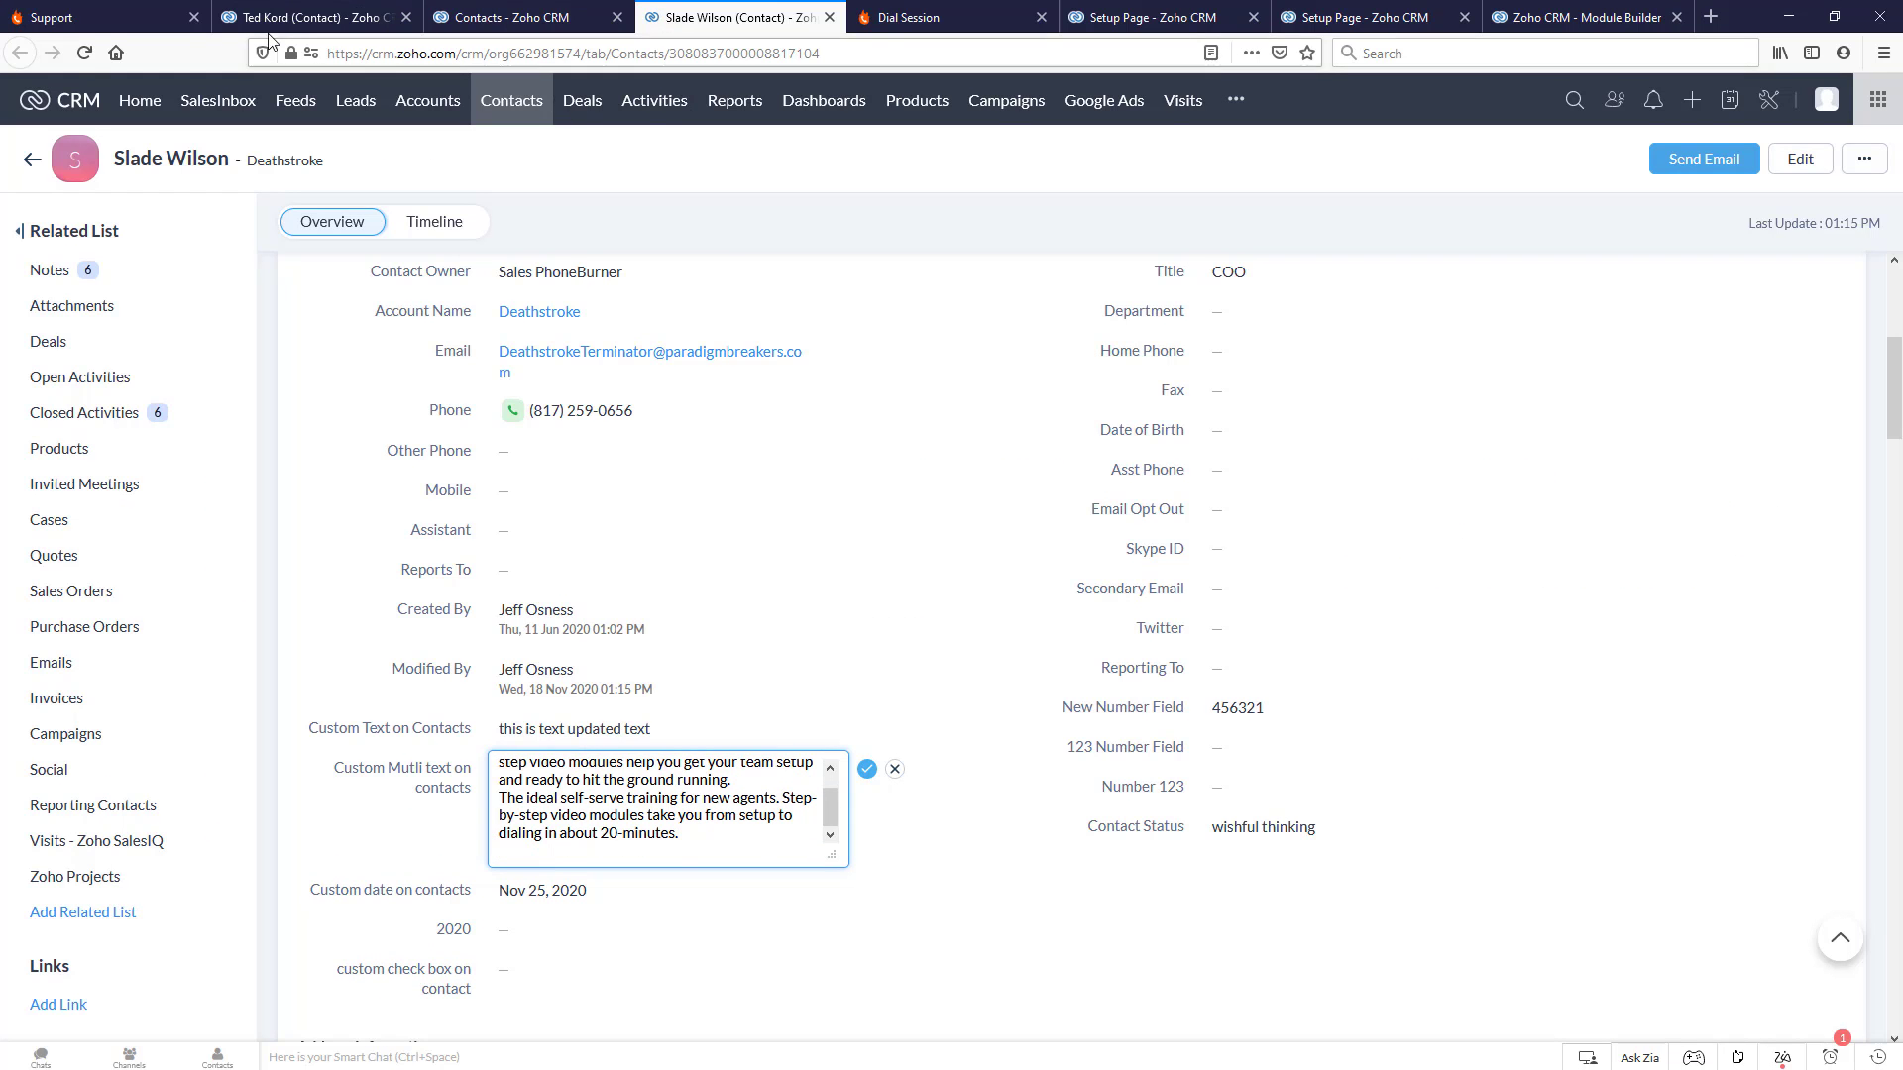
- Append the PhoneBurner University description from the Support page to the contact's Custom Mutli text on contacts field
{"action": "key", "text": "ctrl+1"}
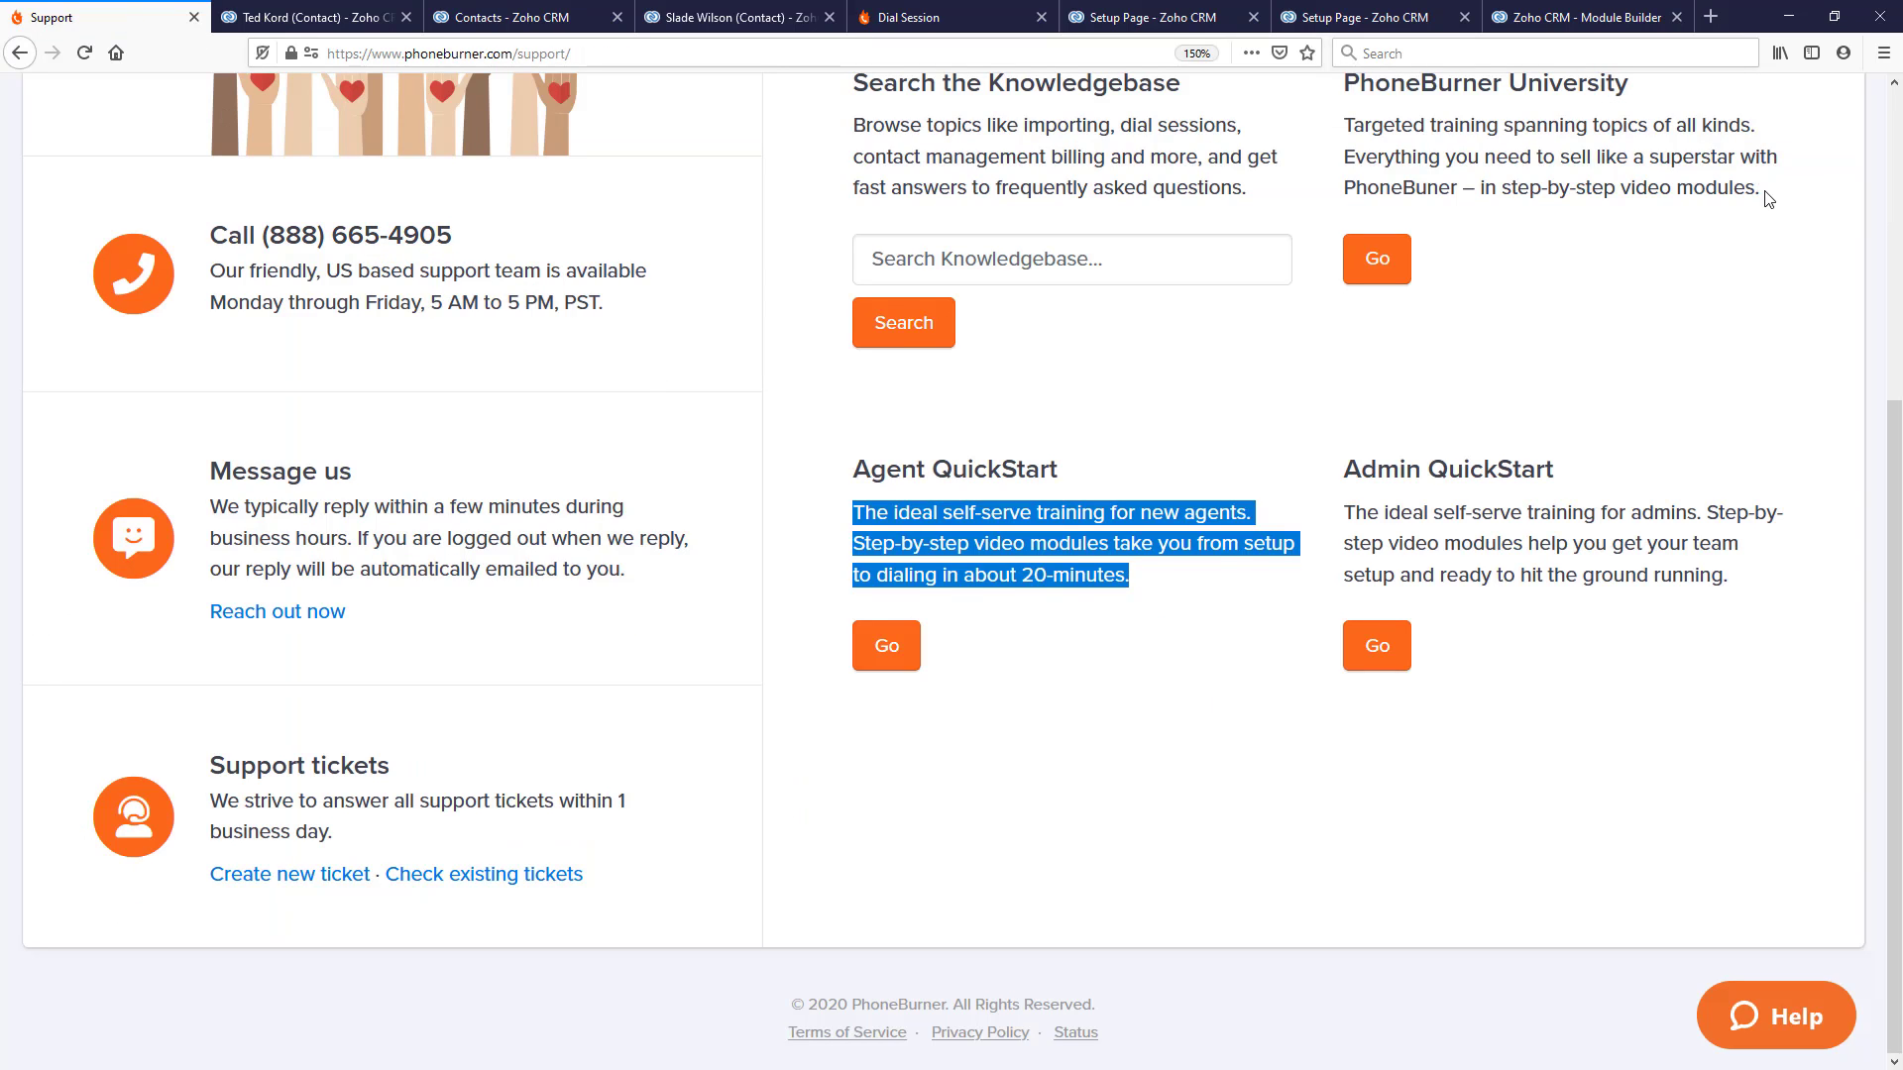
{"action": "left_click_drag", "start_coordinate": [1765, 189], "coordinate": [1345, 125]}
{"action": "key", "text": "ctrl+c"}
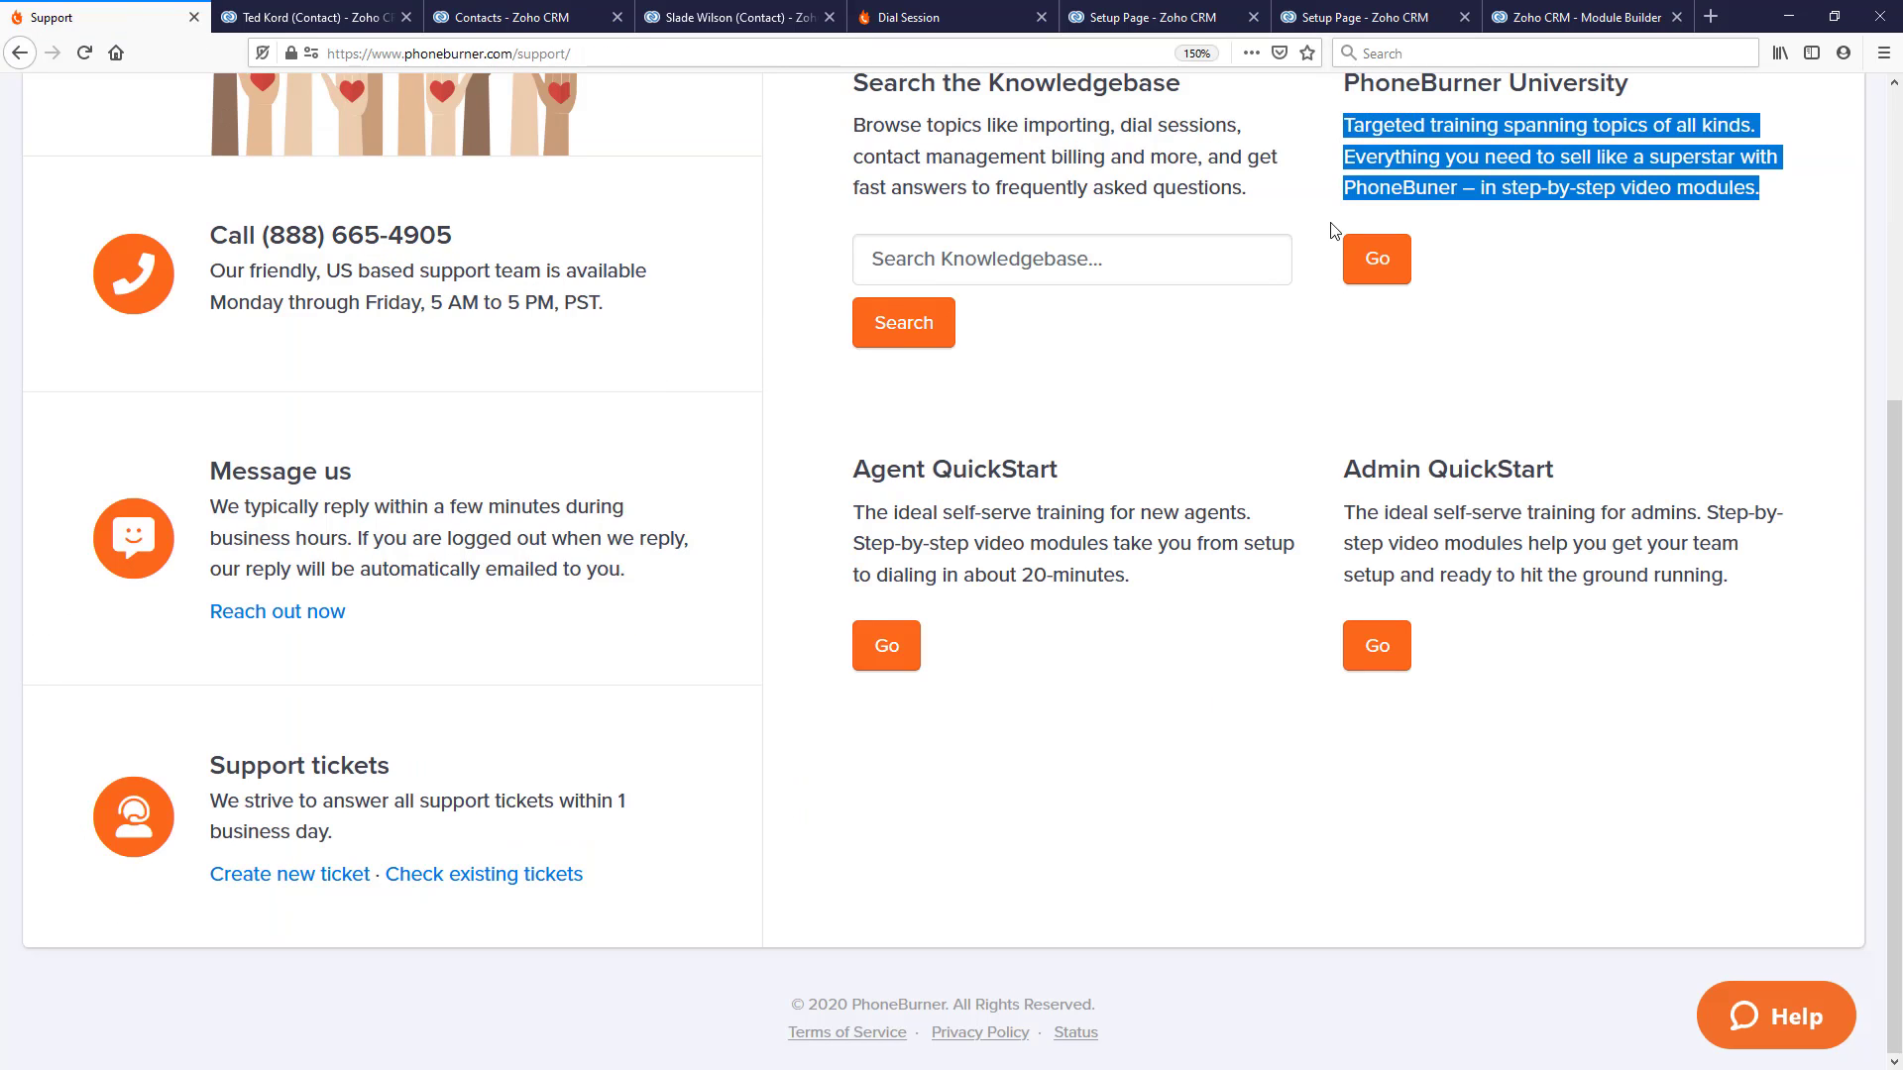
{"action": "left_click", "coordinate": [716, 20]}
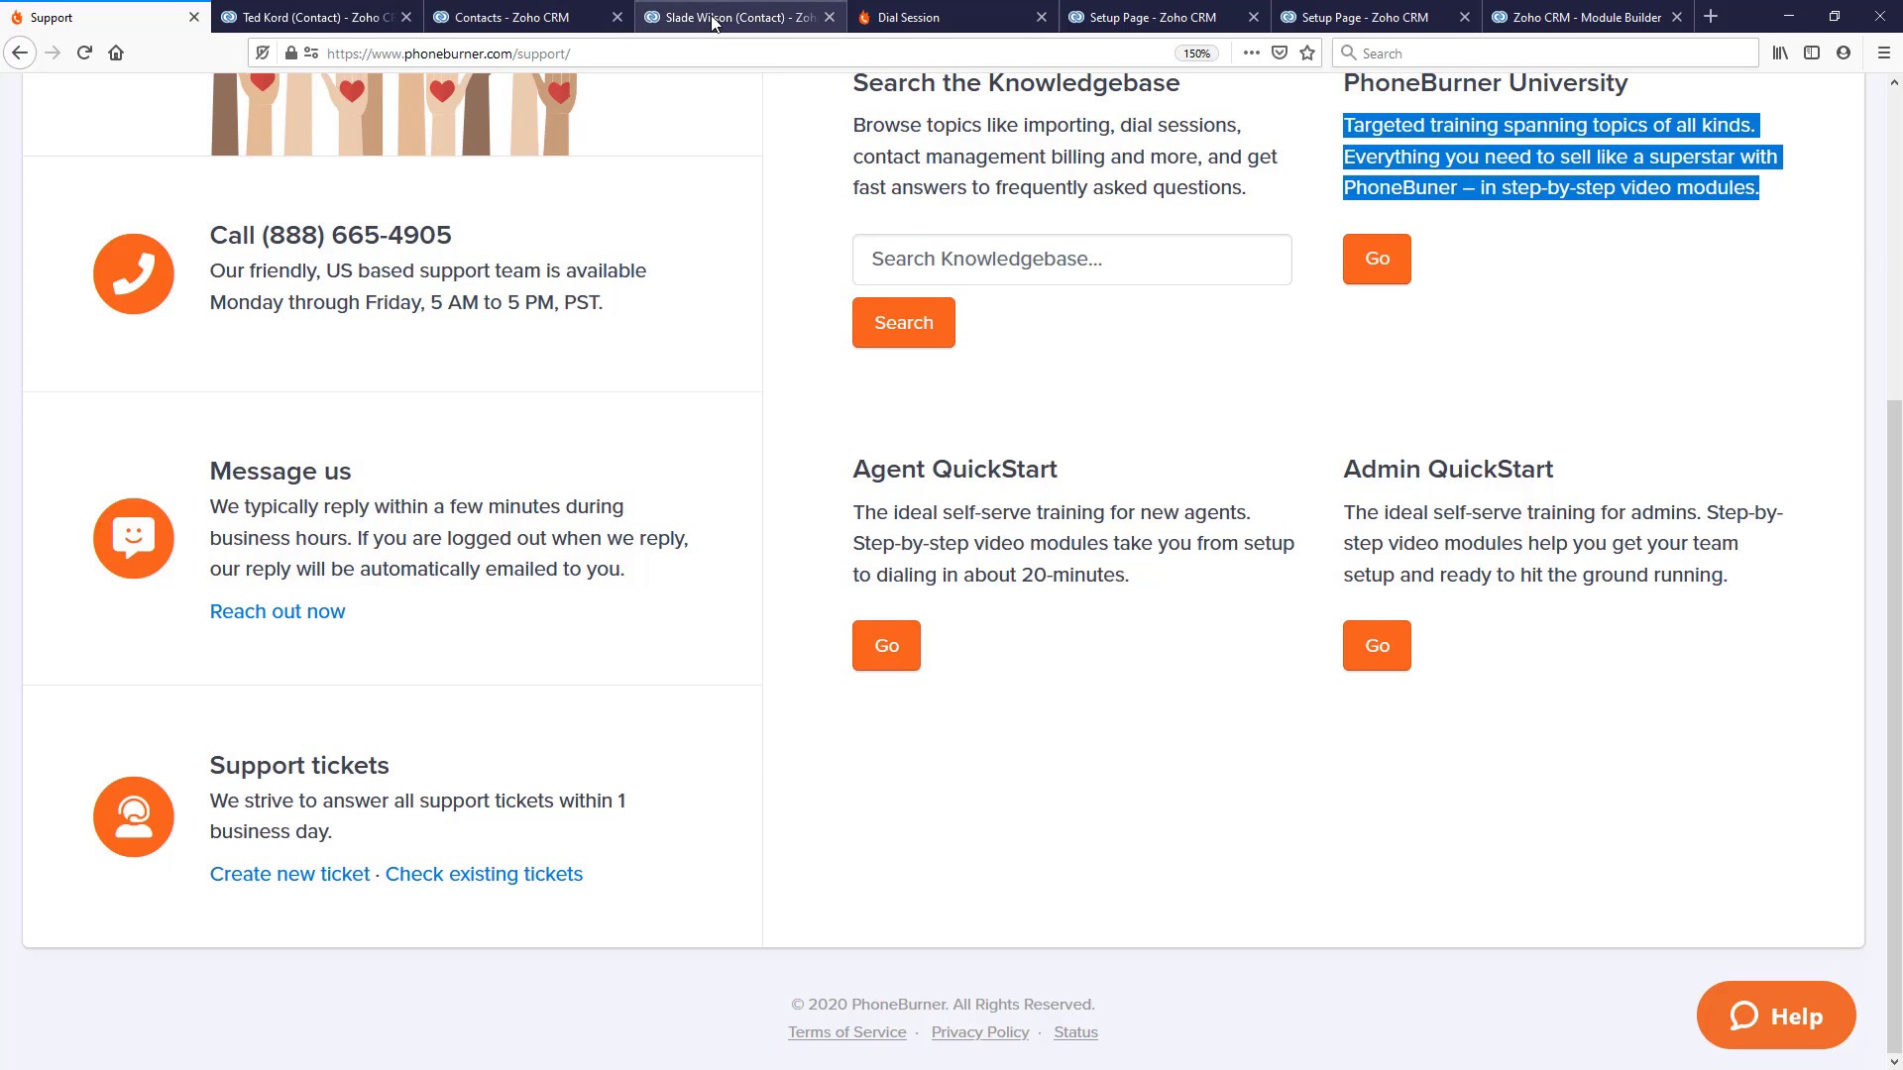
{"action": "key", "text": "ctrl+v"}
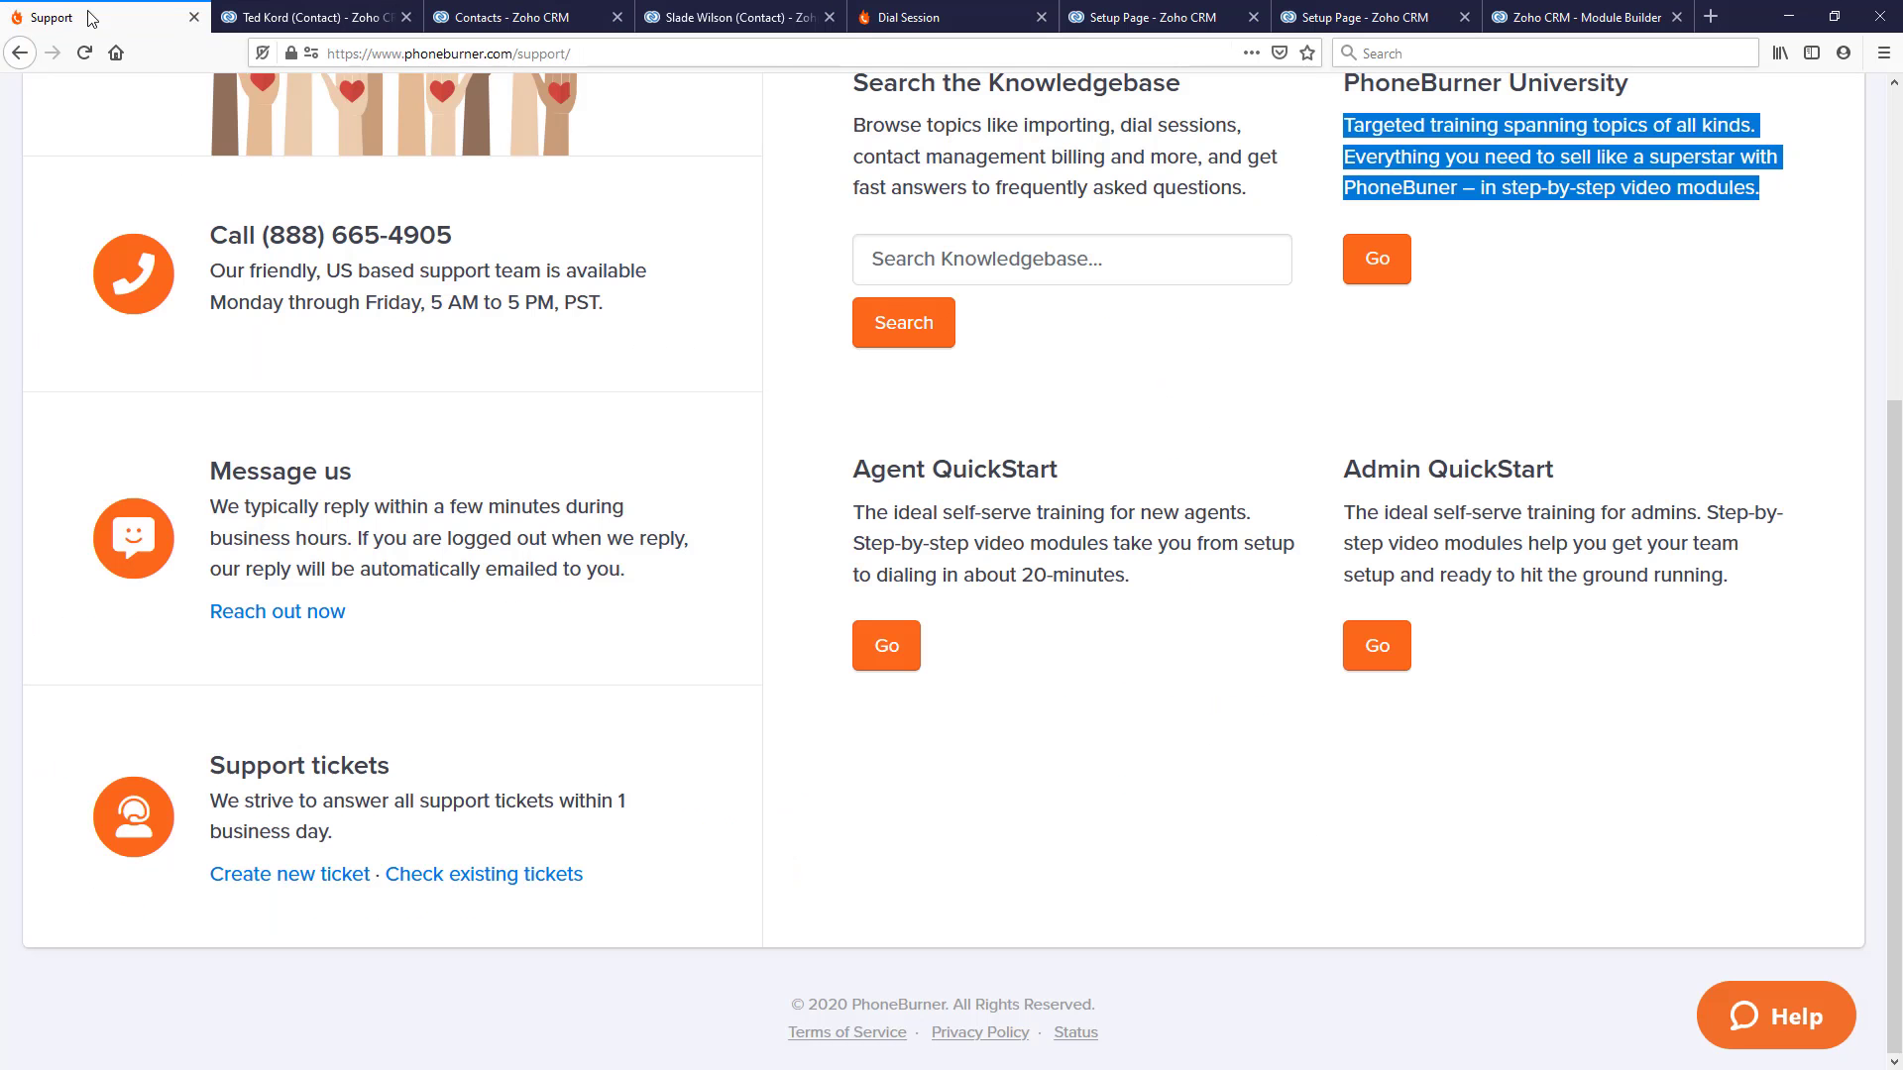
- Append the Search the Knowledgebase description three times to the Custom Mutli text on contacts field and save the field
{"action": "left_click", "coordinate": [99, 17]}
{"action": "left_click_drag", "start_coordinate": [1251, 192], "coordinate": [853, 129]}
{"action": "key", "text": "ctrl+c"}
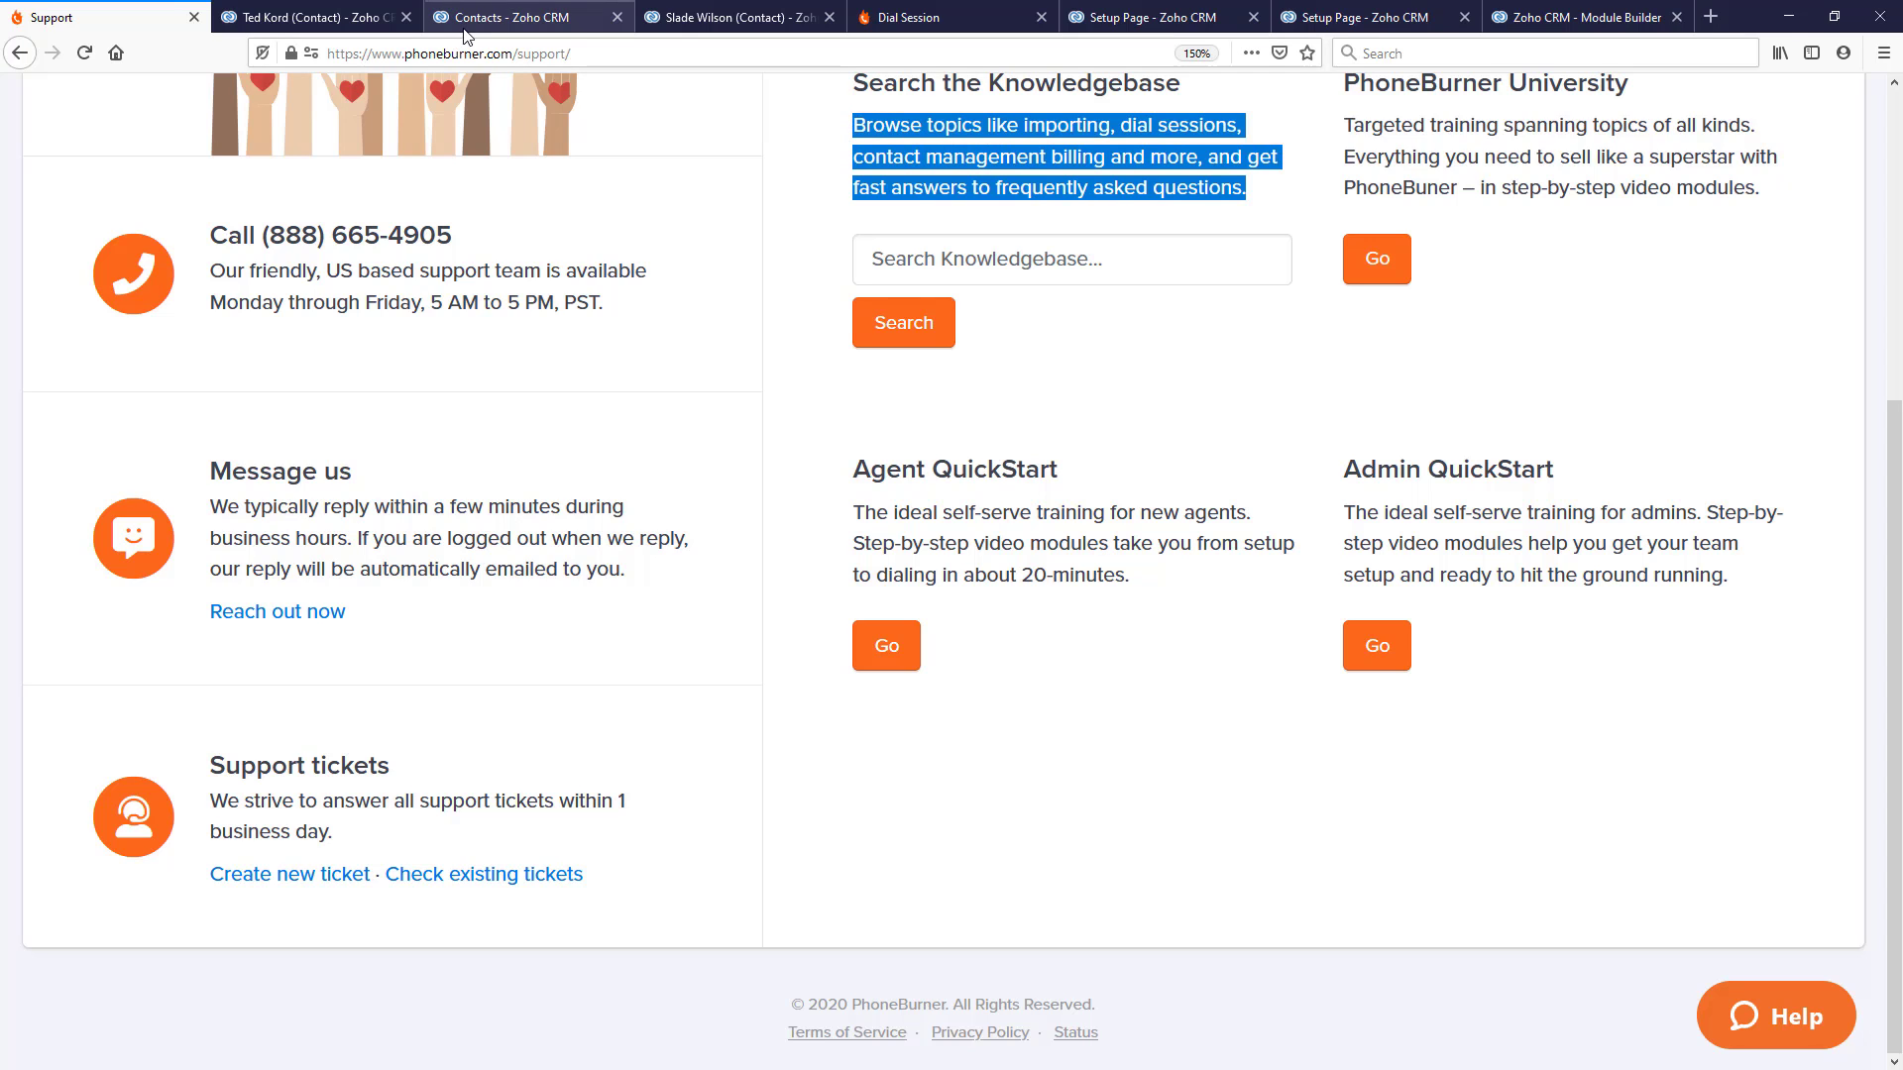
{"action": "left_click", "coordinate": [684, 29]}
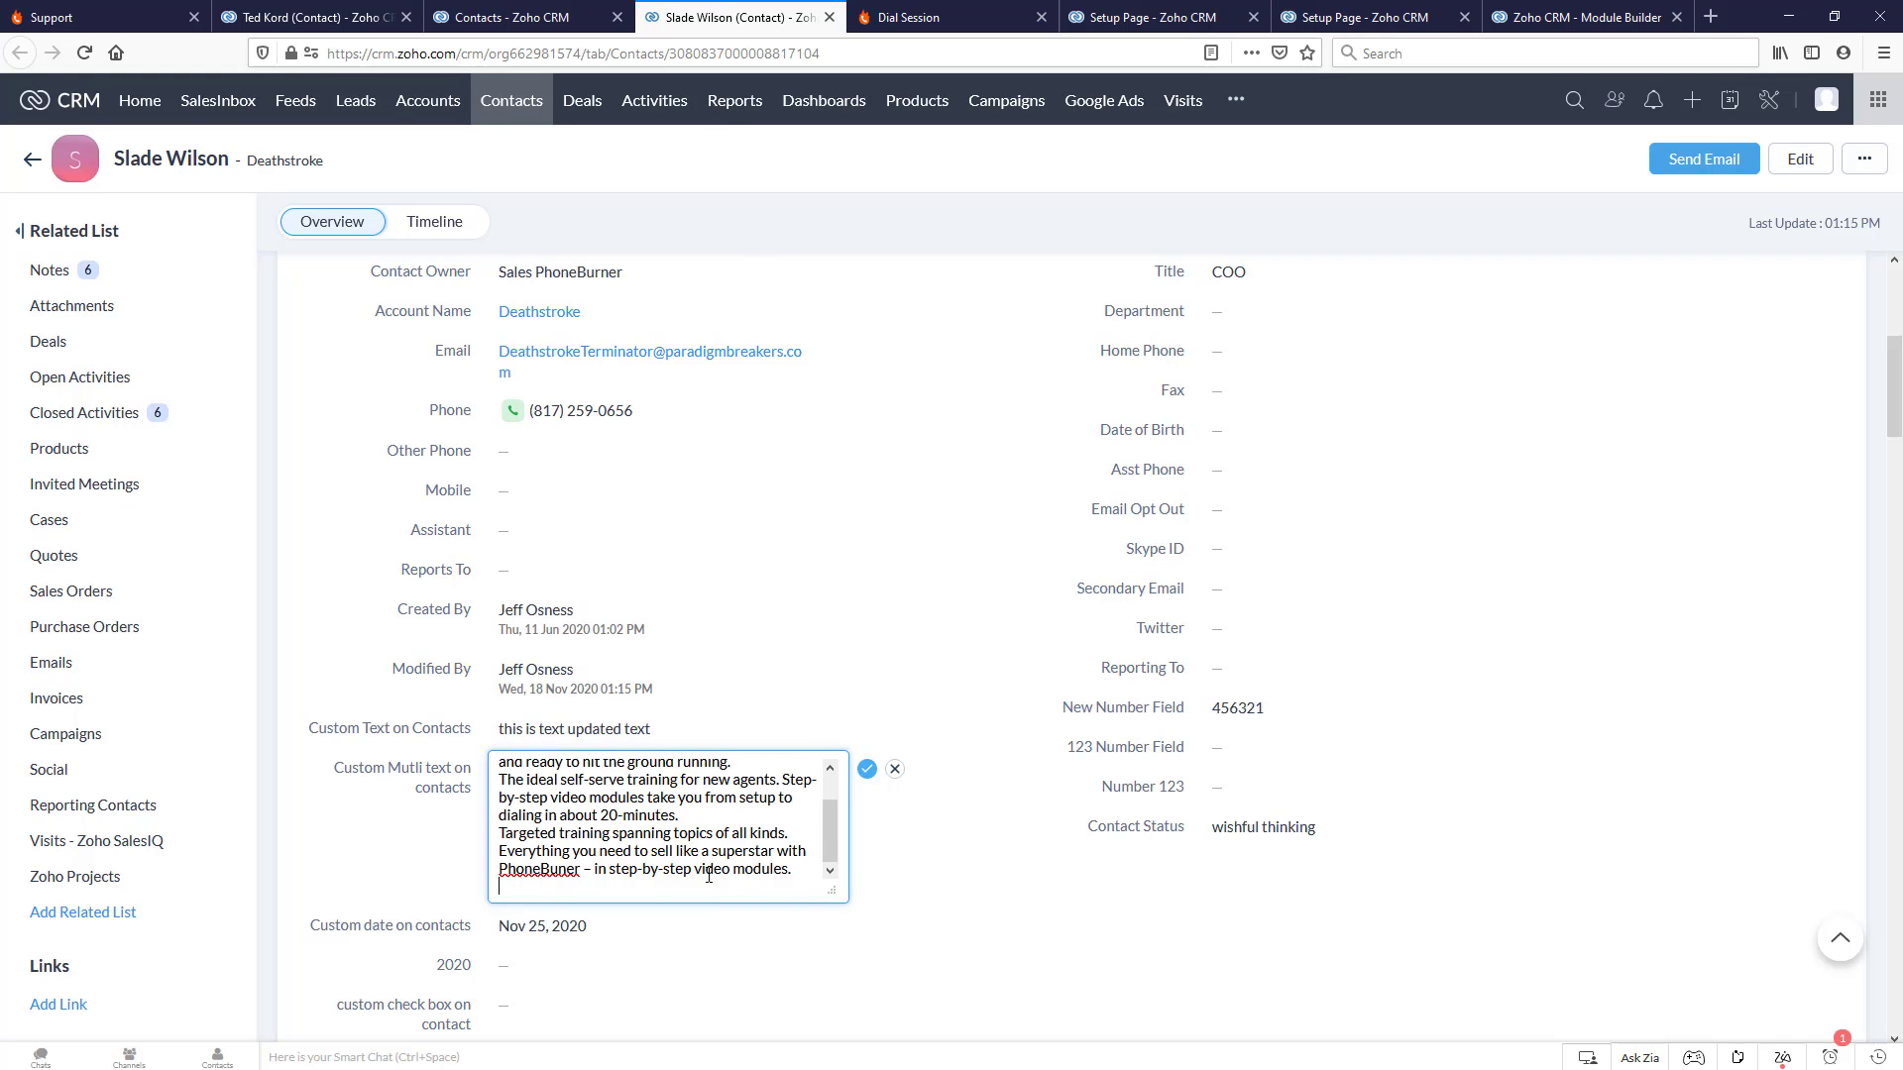
{"action": "key", "text": "ctrl+v"}
{"action": "key", "text": "ctrl+v"}
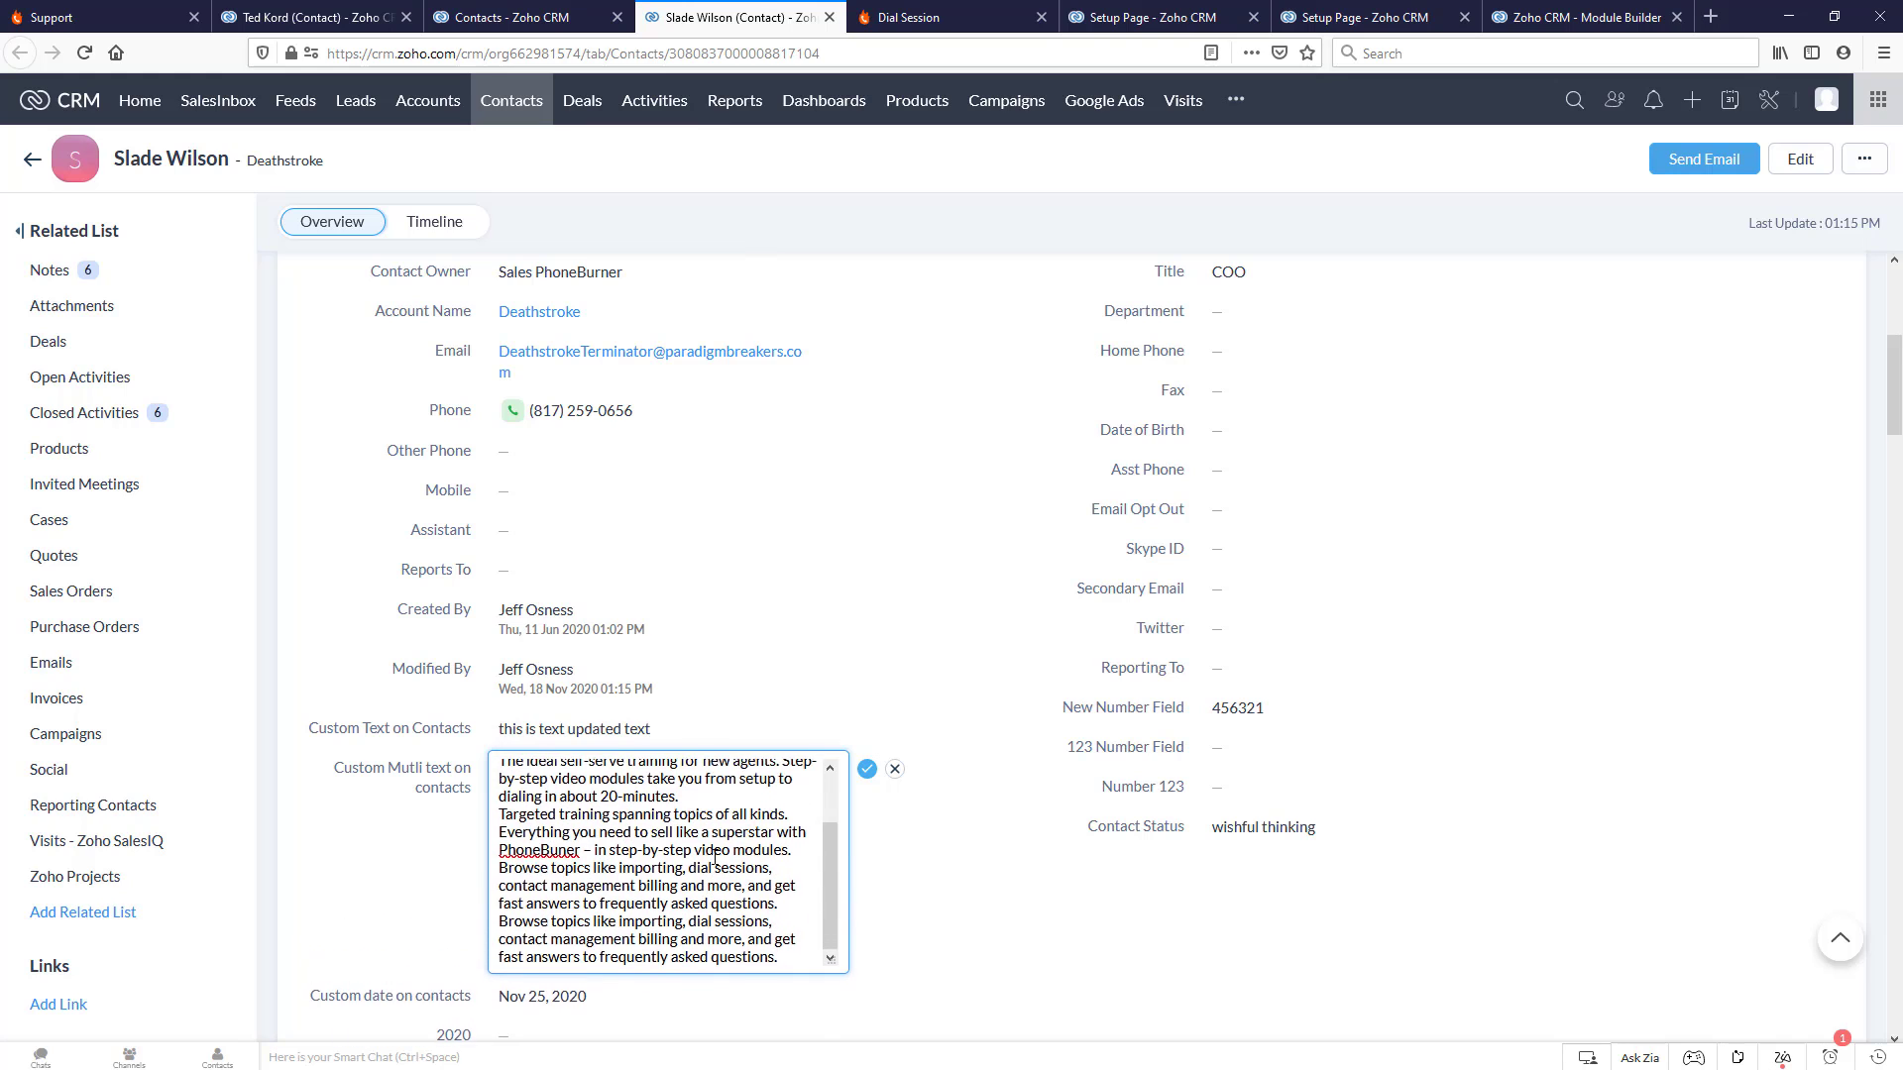
{"action": "key", "text": "ctrl+v"}
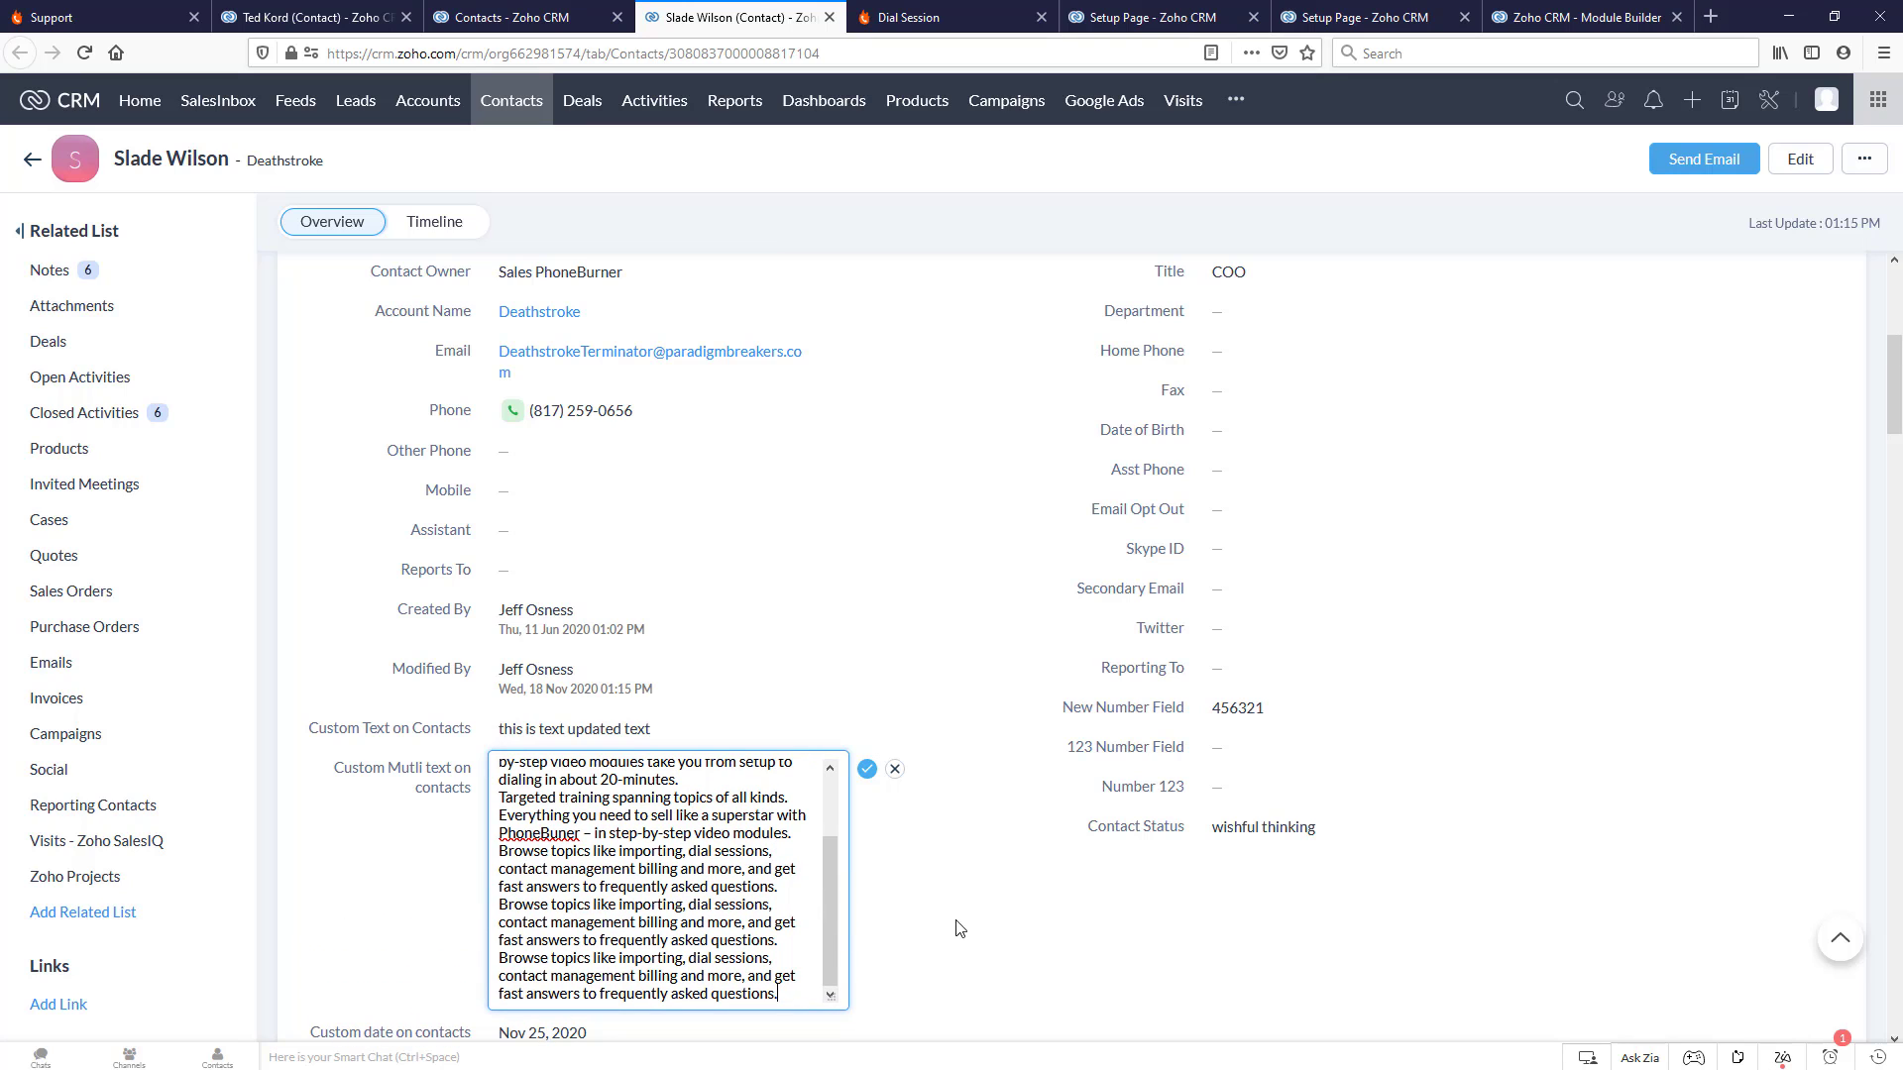
{"action": "left_click", "coordinate": [868, 770]}
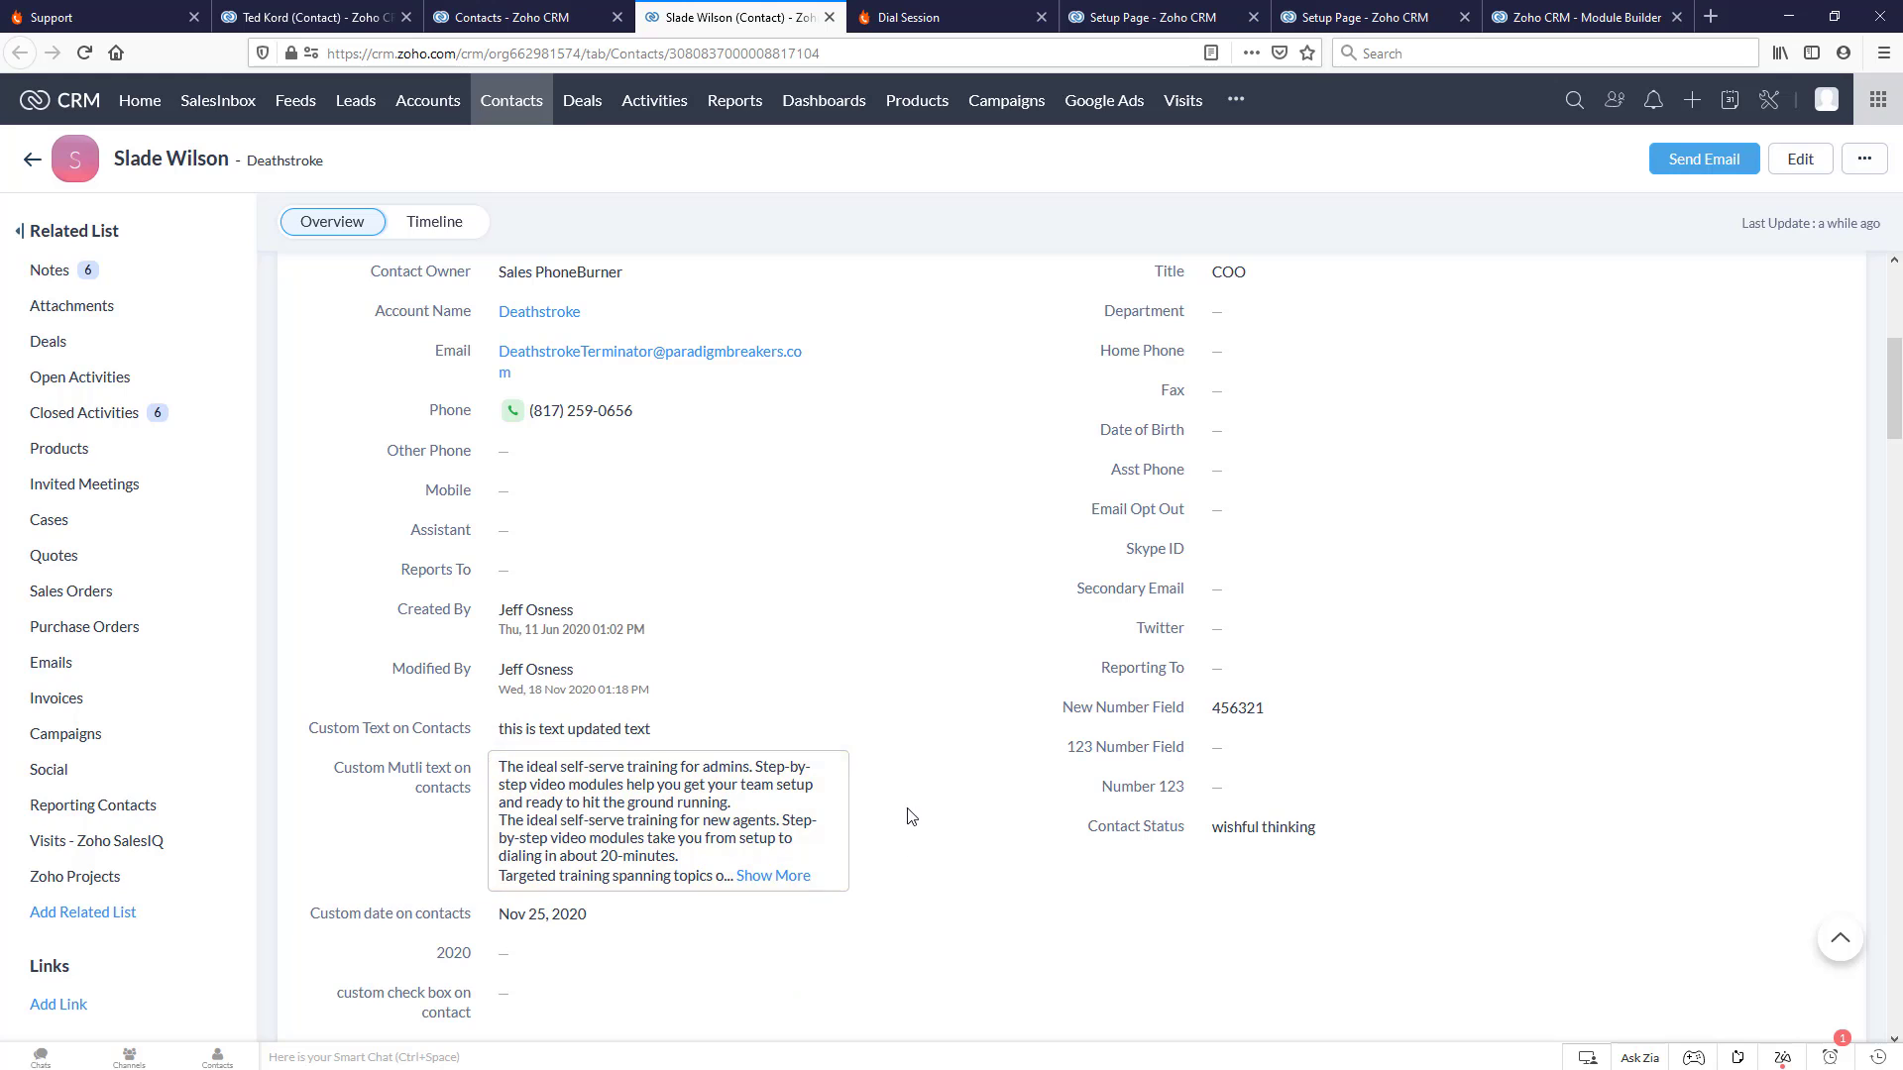
- Start a PhoneBurner dial session for the selected Deathstroke contact from the Zoho Contacts list and mark the call as Live Answer
{"action": "left_click", "coordinate": [510, 12]}
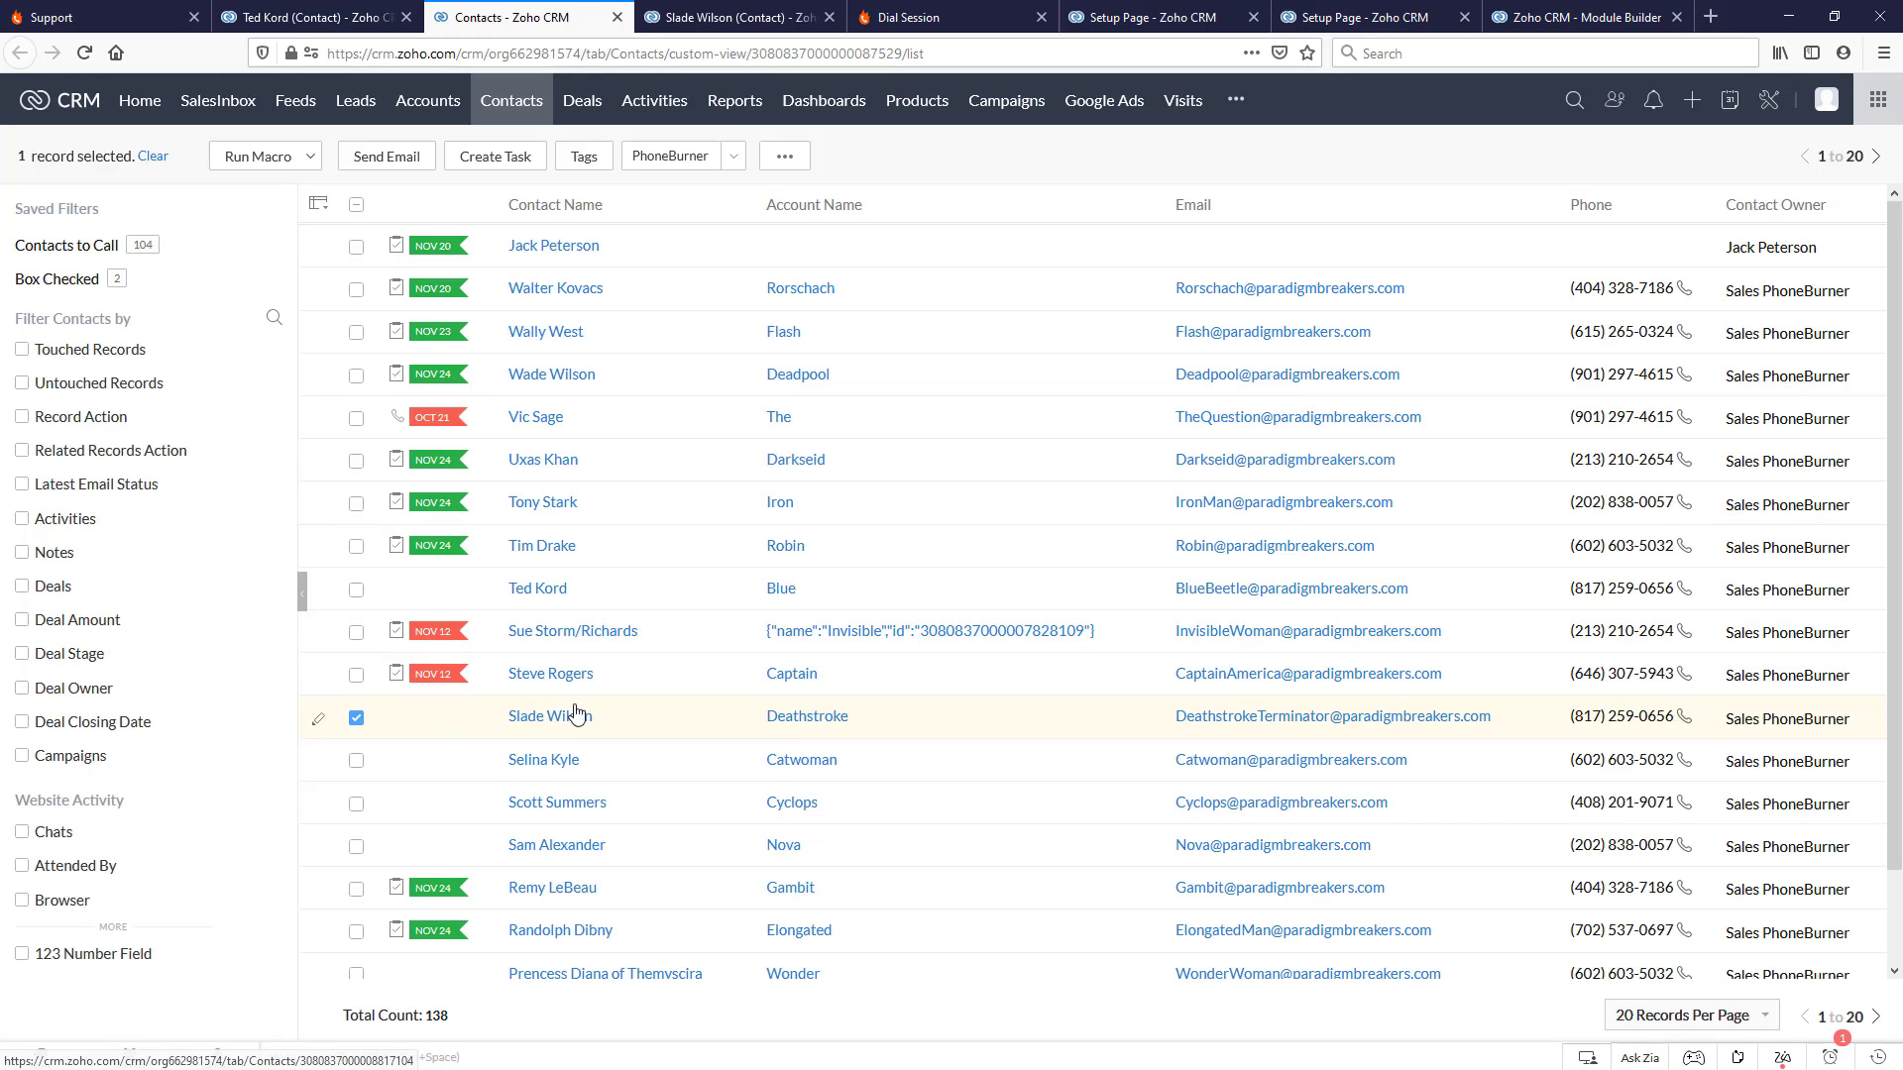
{"action": "left_click", "coordinate": [660, 157]}
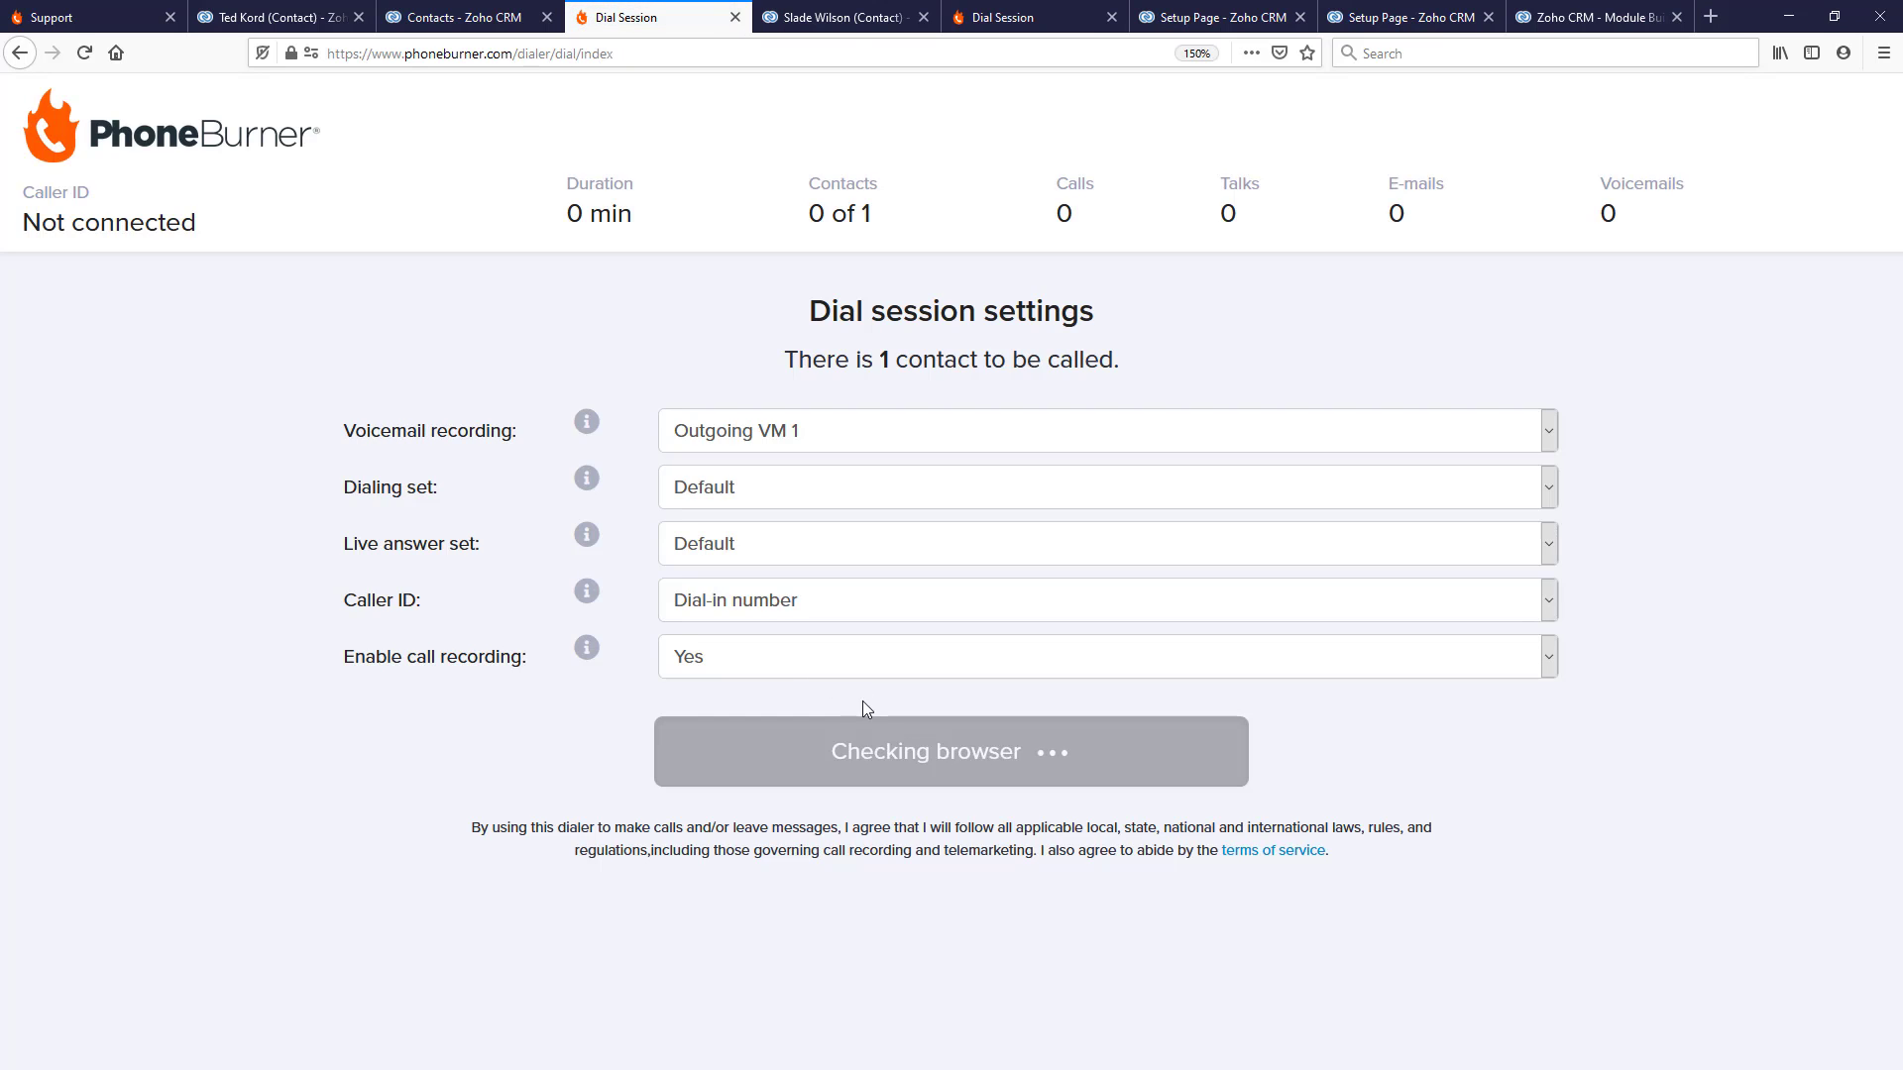
{"action": "left_click", "coordinate": [883, 746]}
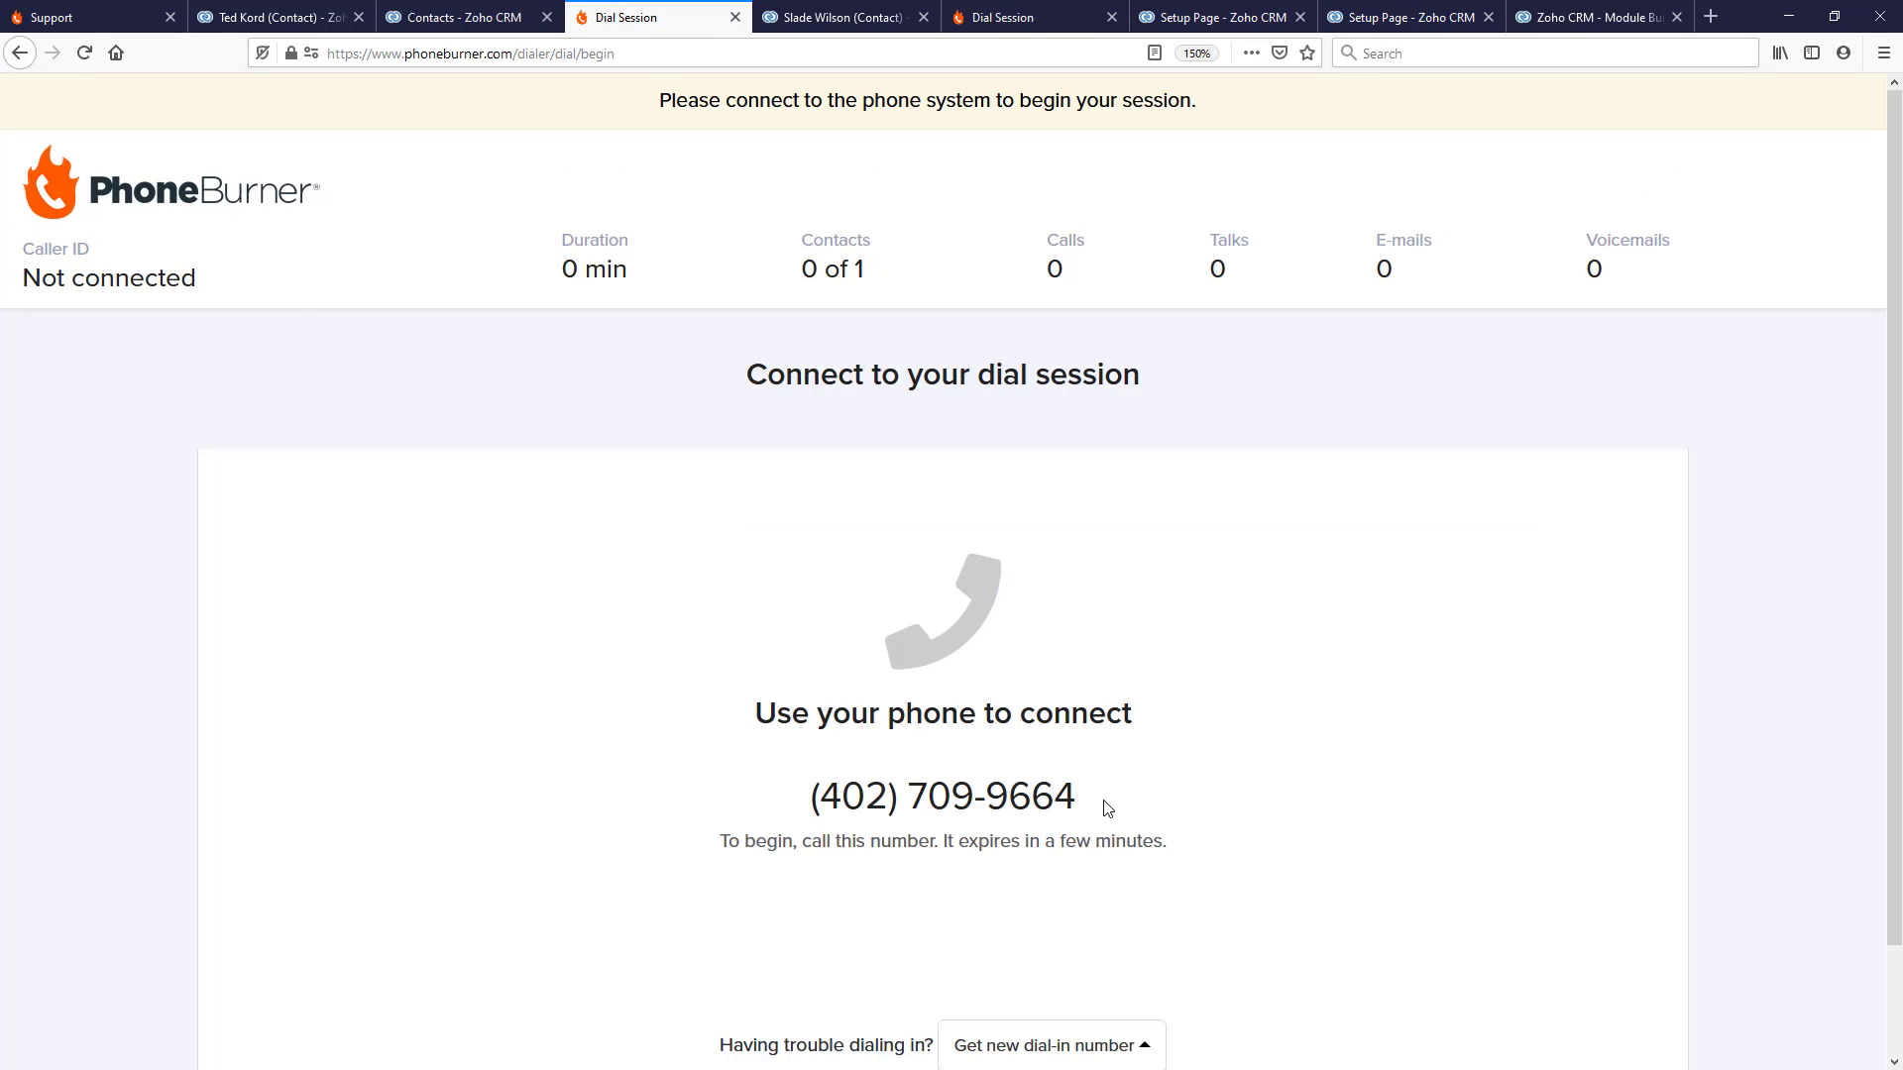
{"action": "left_click_drag", "start_coordinate": [1104, 805], "coordinate": [812, 798]}
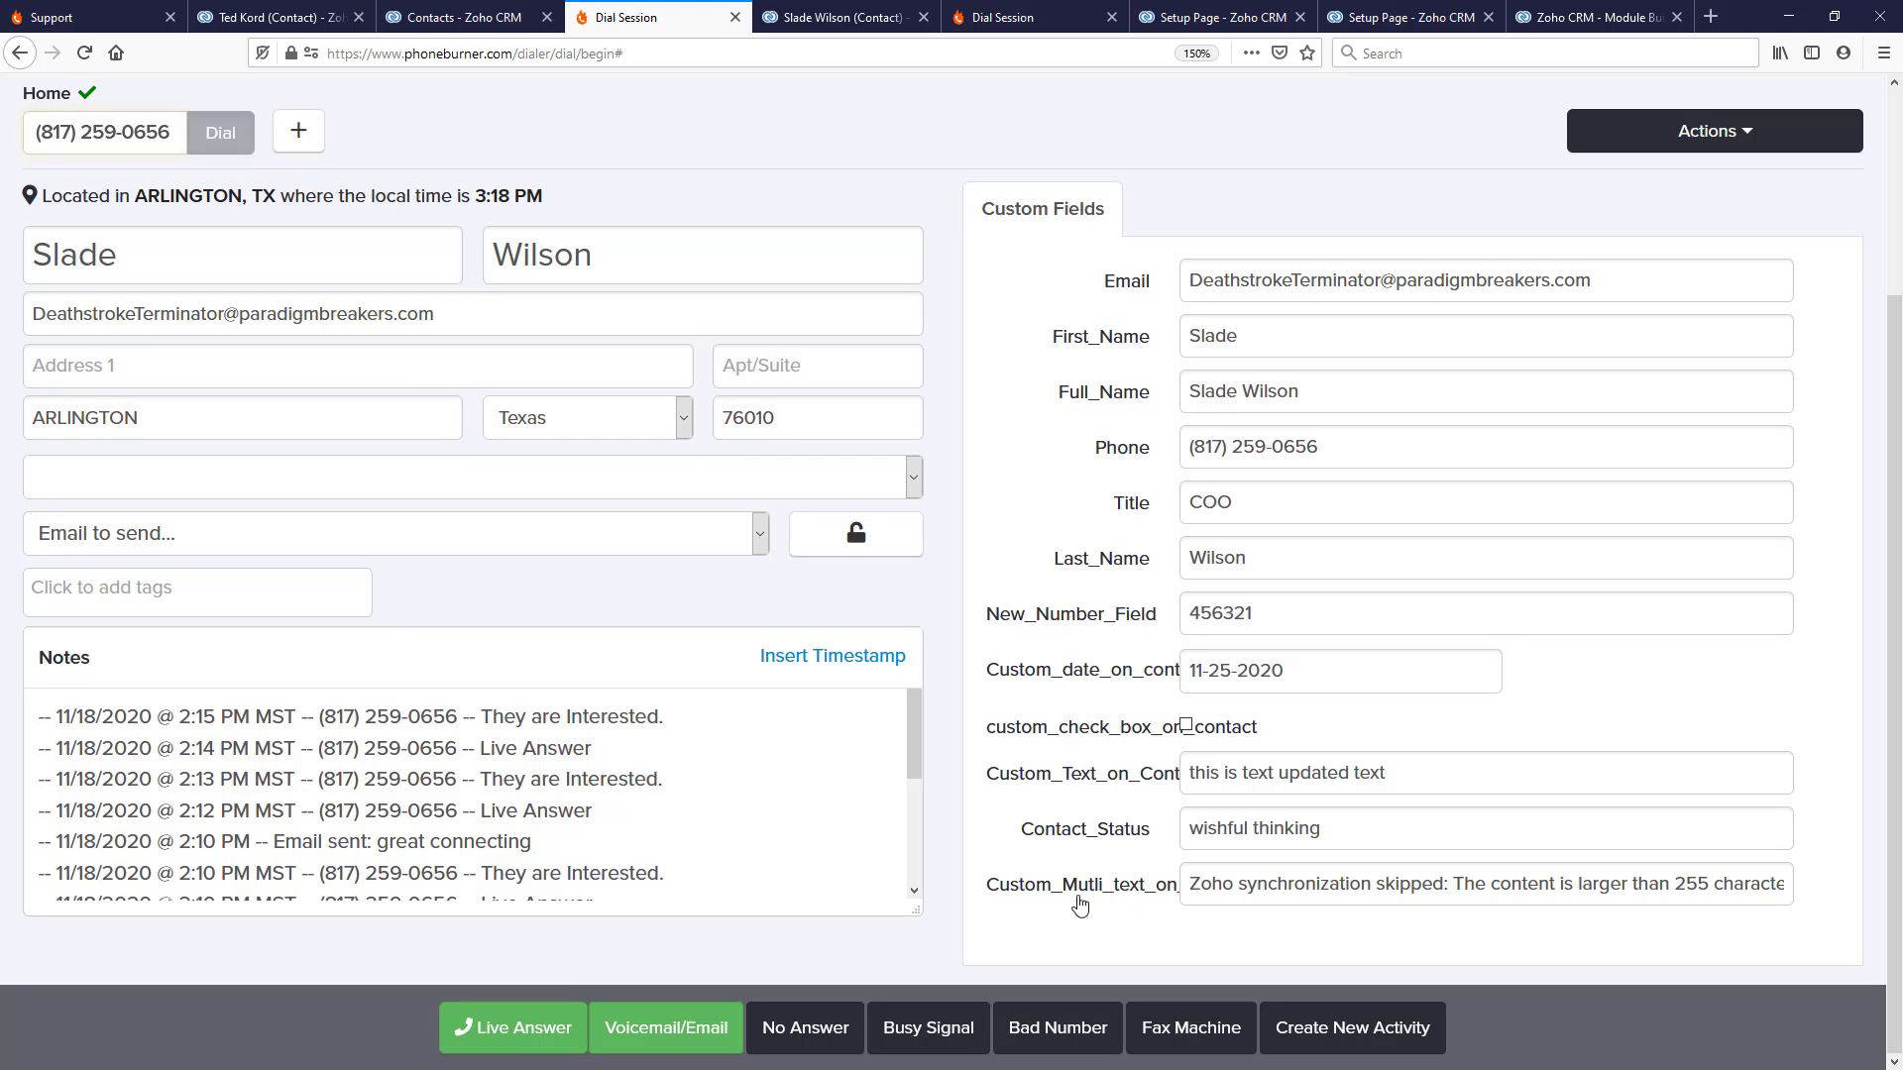
{"action": "left_click_drag", "start_coordinate": [1063, 892], "coordinate": [1001, 899]}
{"action": "left_click", "coordinate": [535, 1029]}
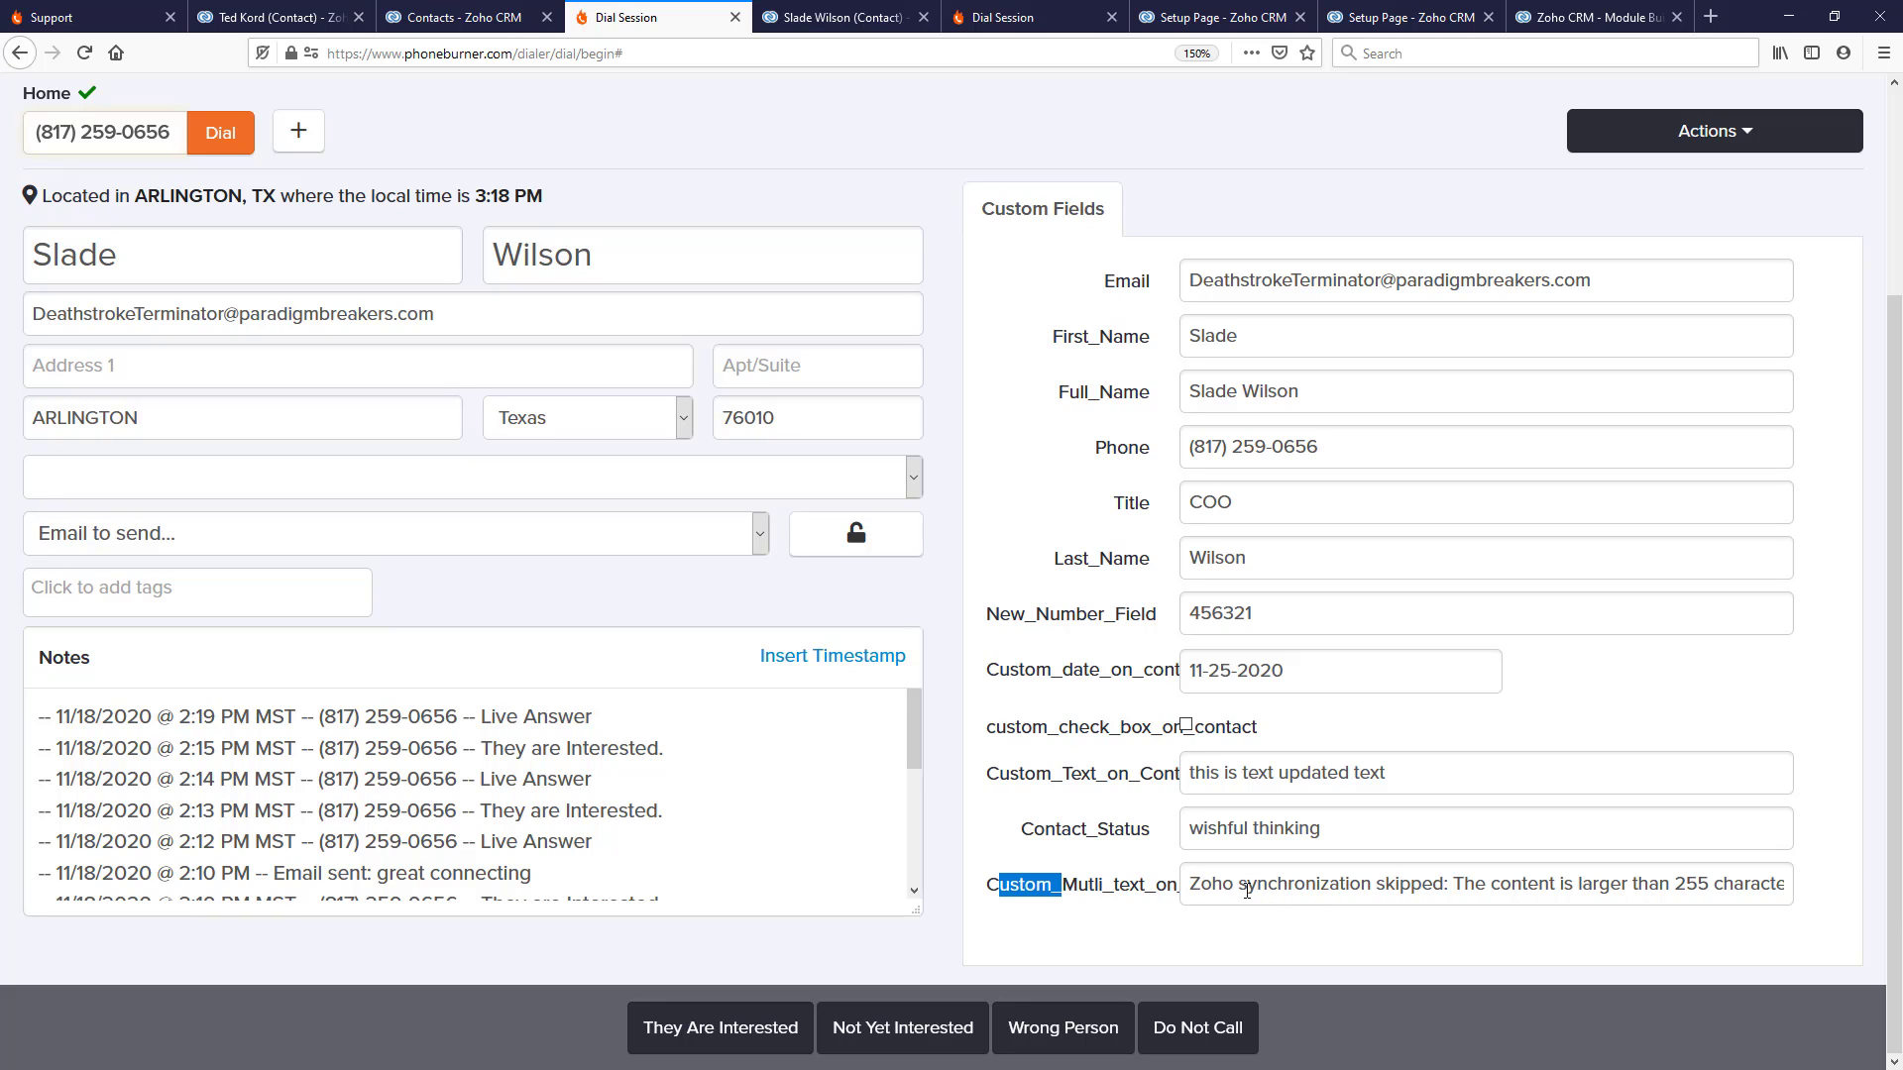
- Read the complete content of the Custom_Mutli_text custom field in the dial session, from its end back to its beginning
{"action": "left_click_drag", "start_coordinate": [1191, 884], "coordinate": [1898, 867]}
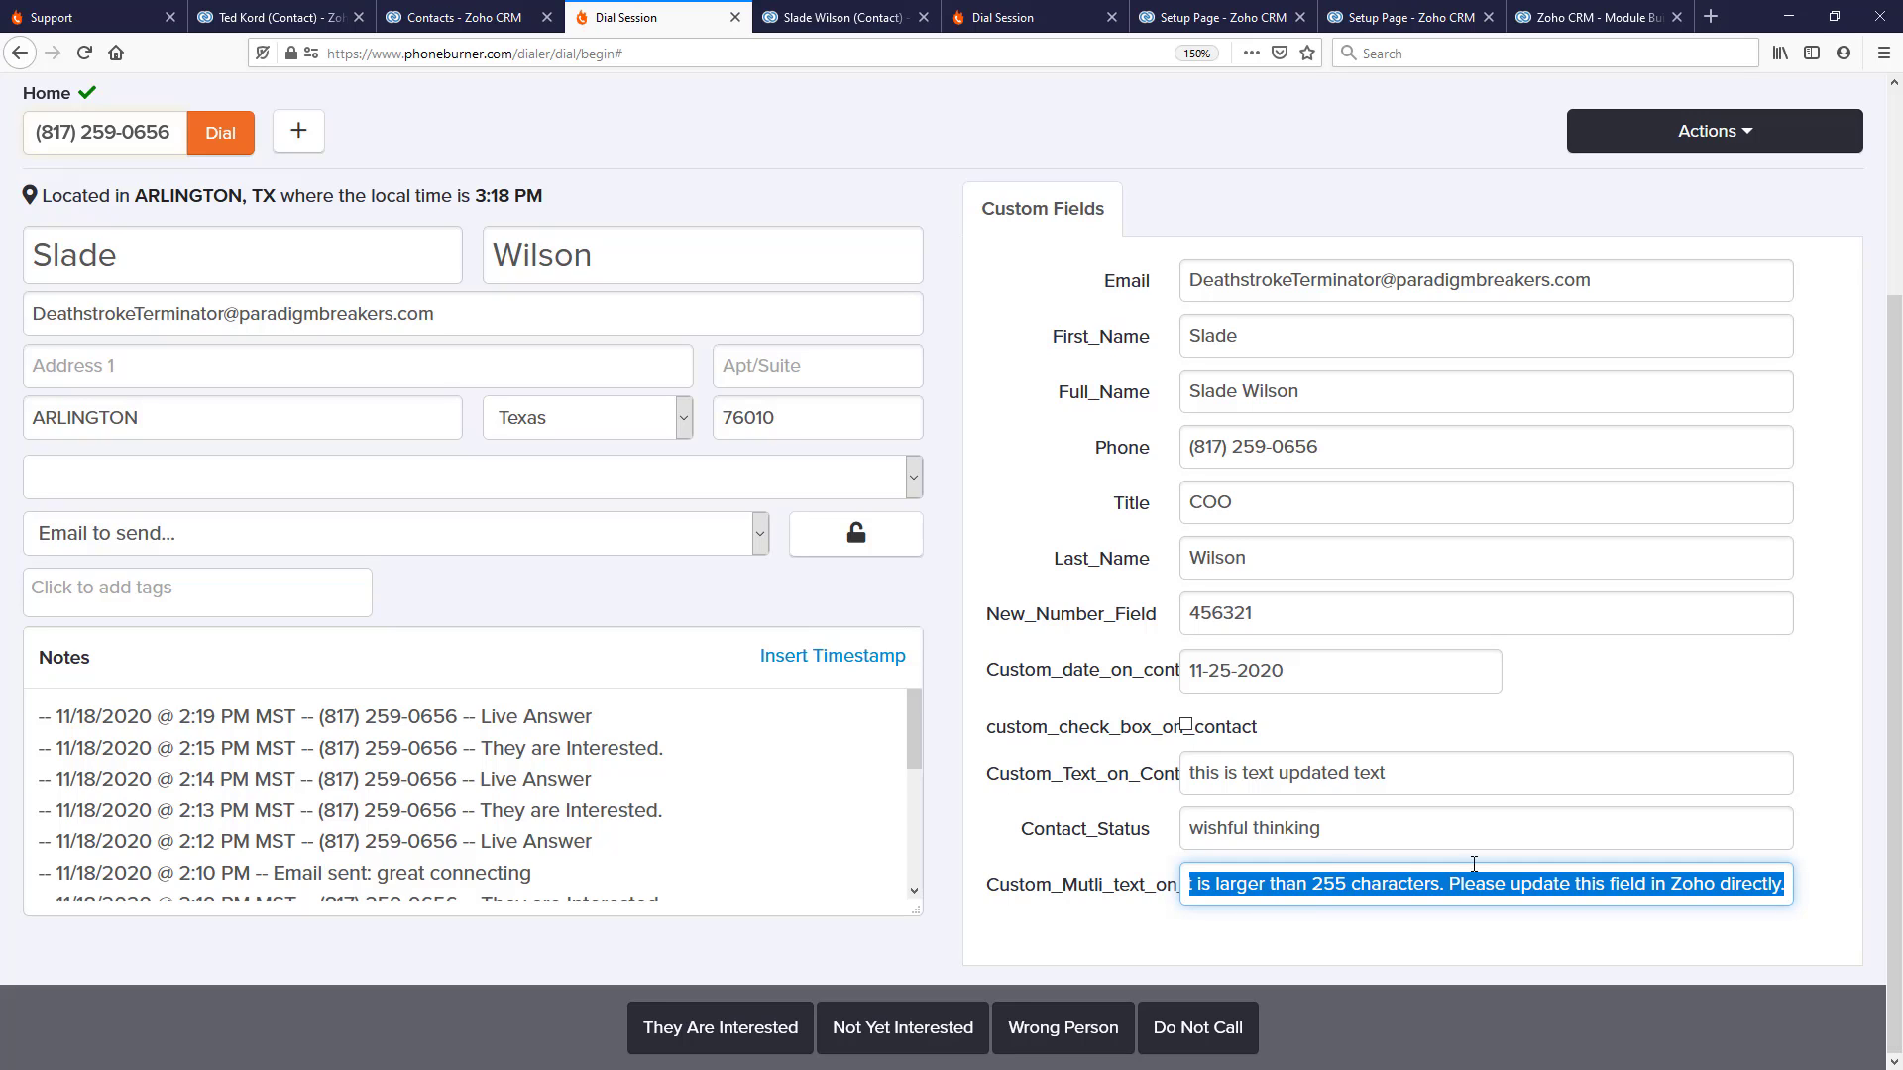
{"action": "left_click", "coordinate": [1393, 877]}
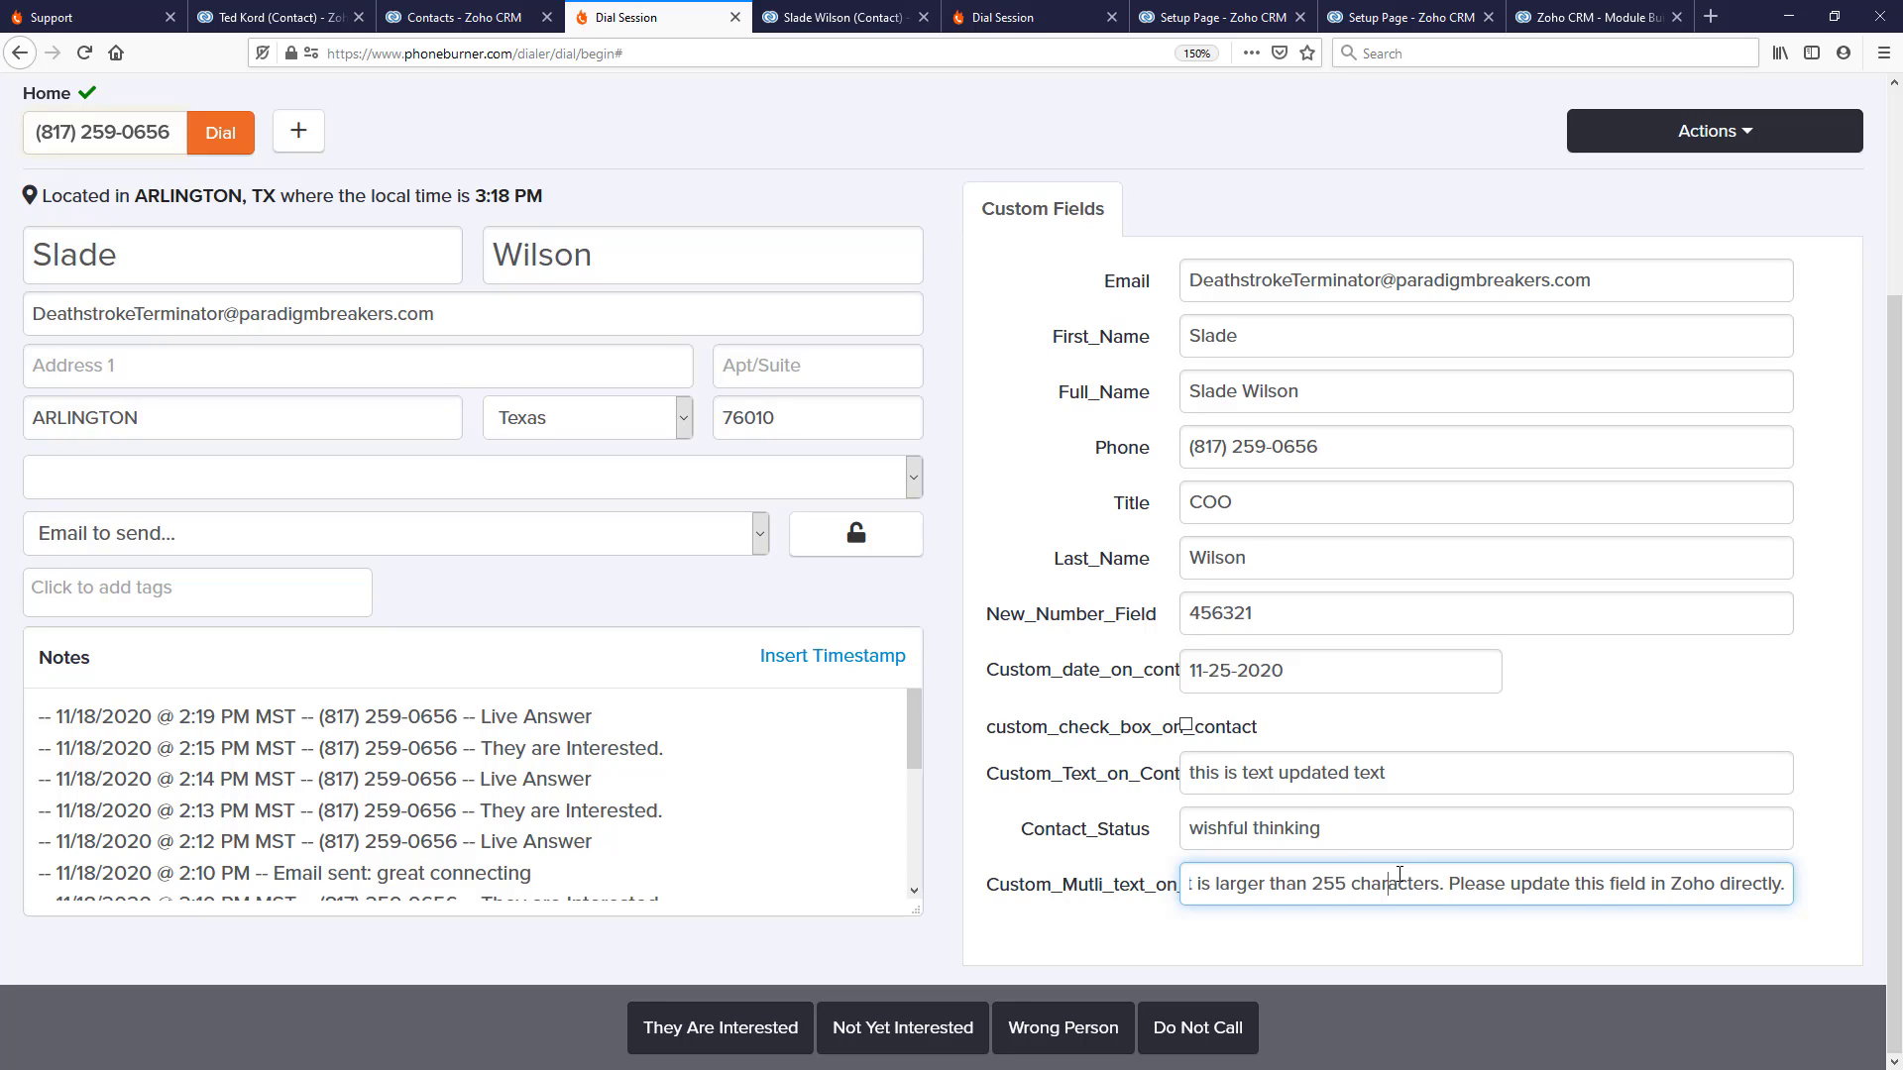
{"action": "key", "text": "Left"}
{"action": "key", "text": "Left"}
{"action": "key", "text": "Left"}
{"action": "key", "text": "Left"}
{"action": "key", "text": "Left"}
{"action": "key", "text": "Left"}
{"action": "key", "text": "Left"}
{"action": "key", "text": "Left"}
{"action": "key", "text": "Left"}
{"action": "key", "text": "Left"}
{"action": "key", "text": "Left"}
{"action": "key", "text": "Left"}
{"action": "key", "text": "Left"}
{"action": "key", "text": "Left"}
{"action": "key", "text": "Left"}
{"action": "key", "text": "Left"}
{"action": "key", "text": "Left"}
{"action": "key", "text": "Left"}
{"action": "key", "text": "Left"}
{"action": "key", "text": "Left"}
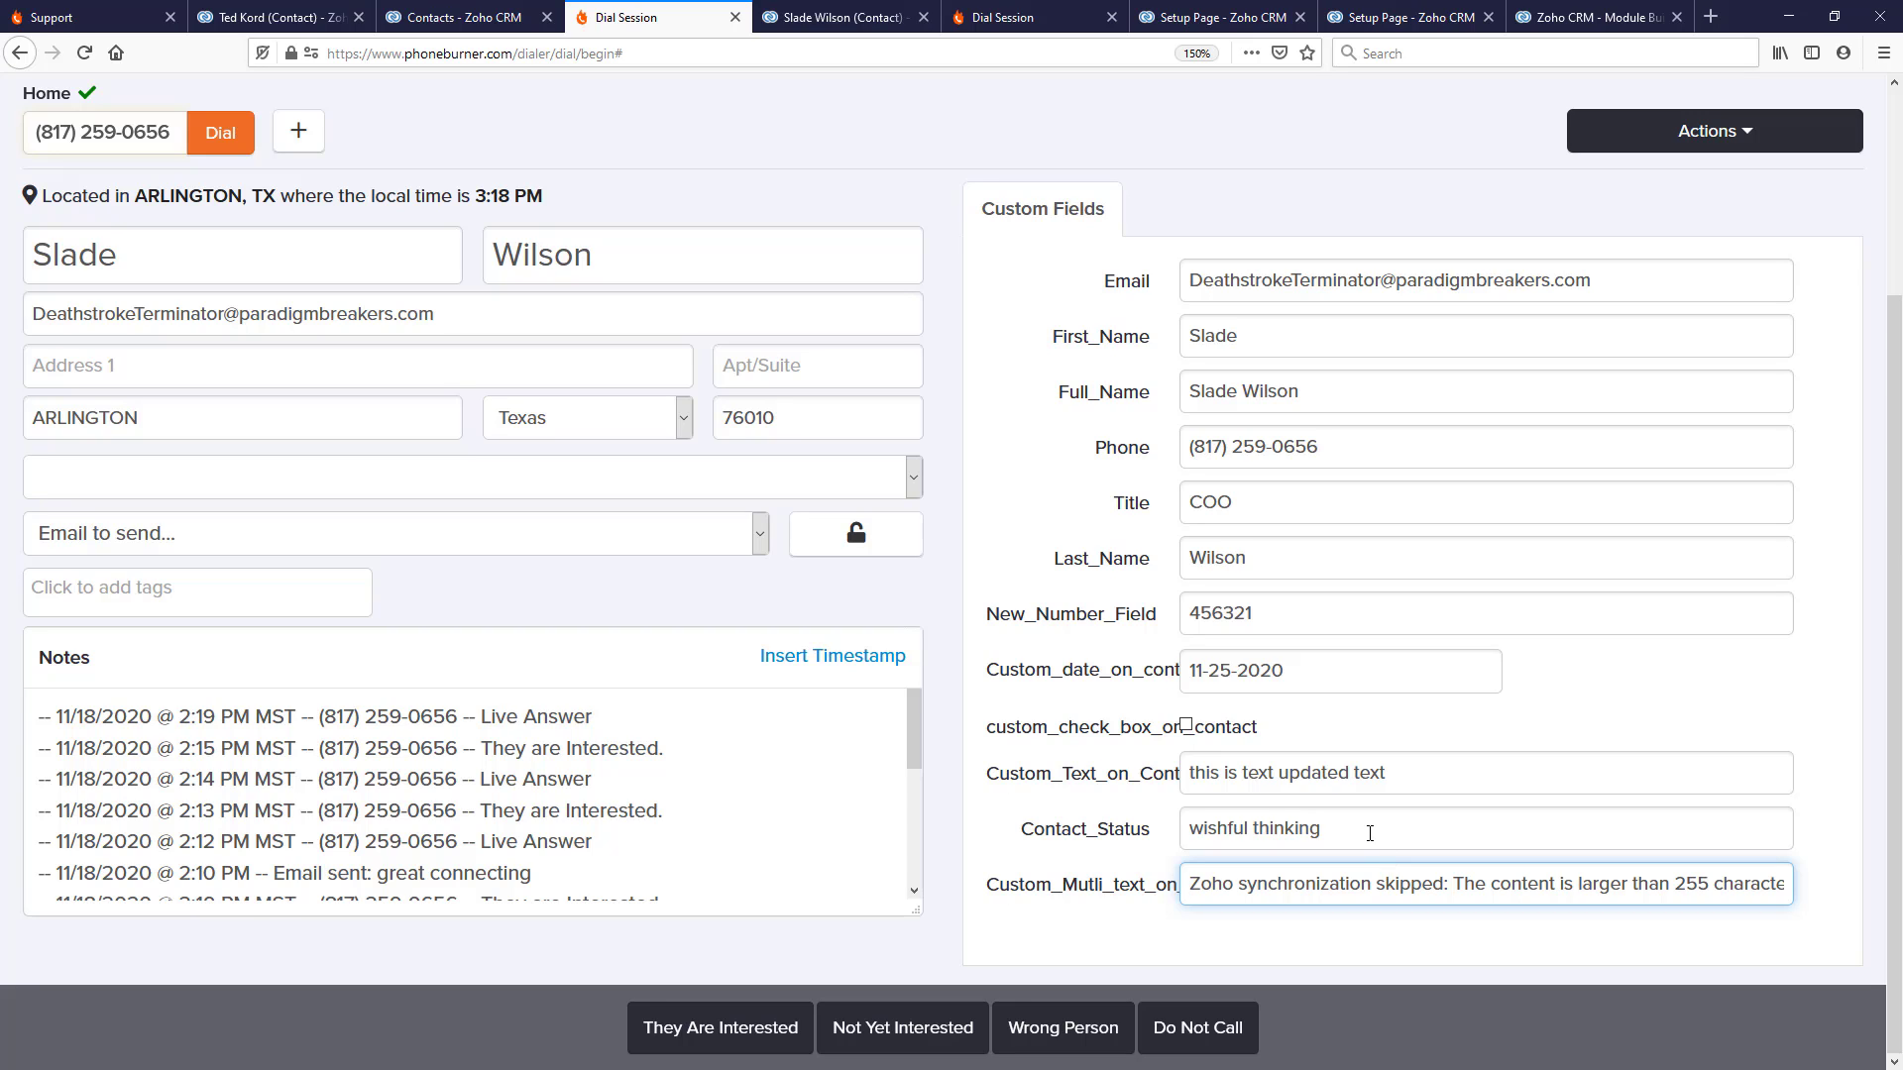
- Record the call outcome as They Are Interested and close the dial session
{"action": "left_click", "coordinate": [1370, 833]}
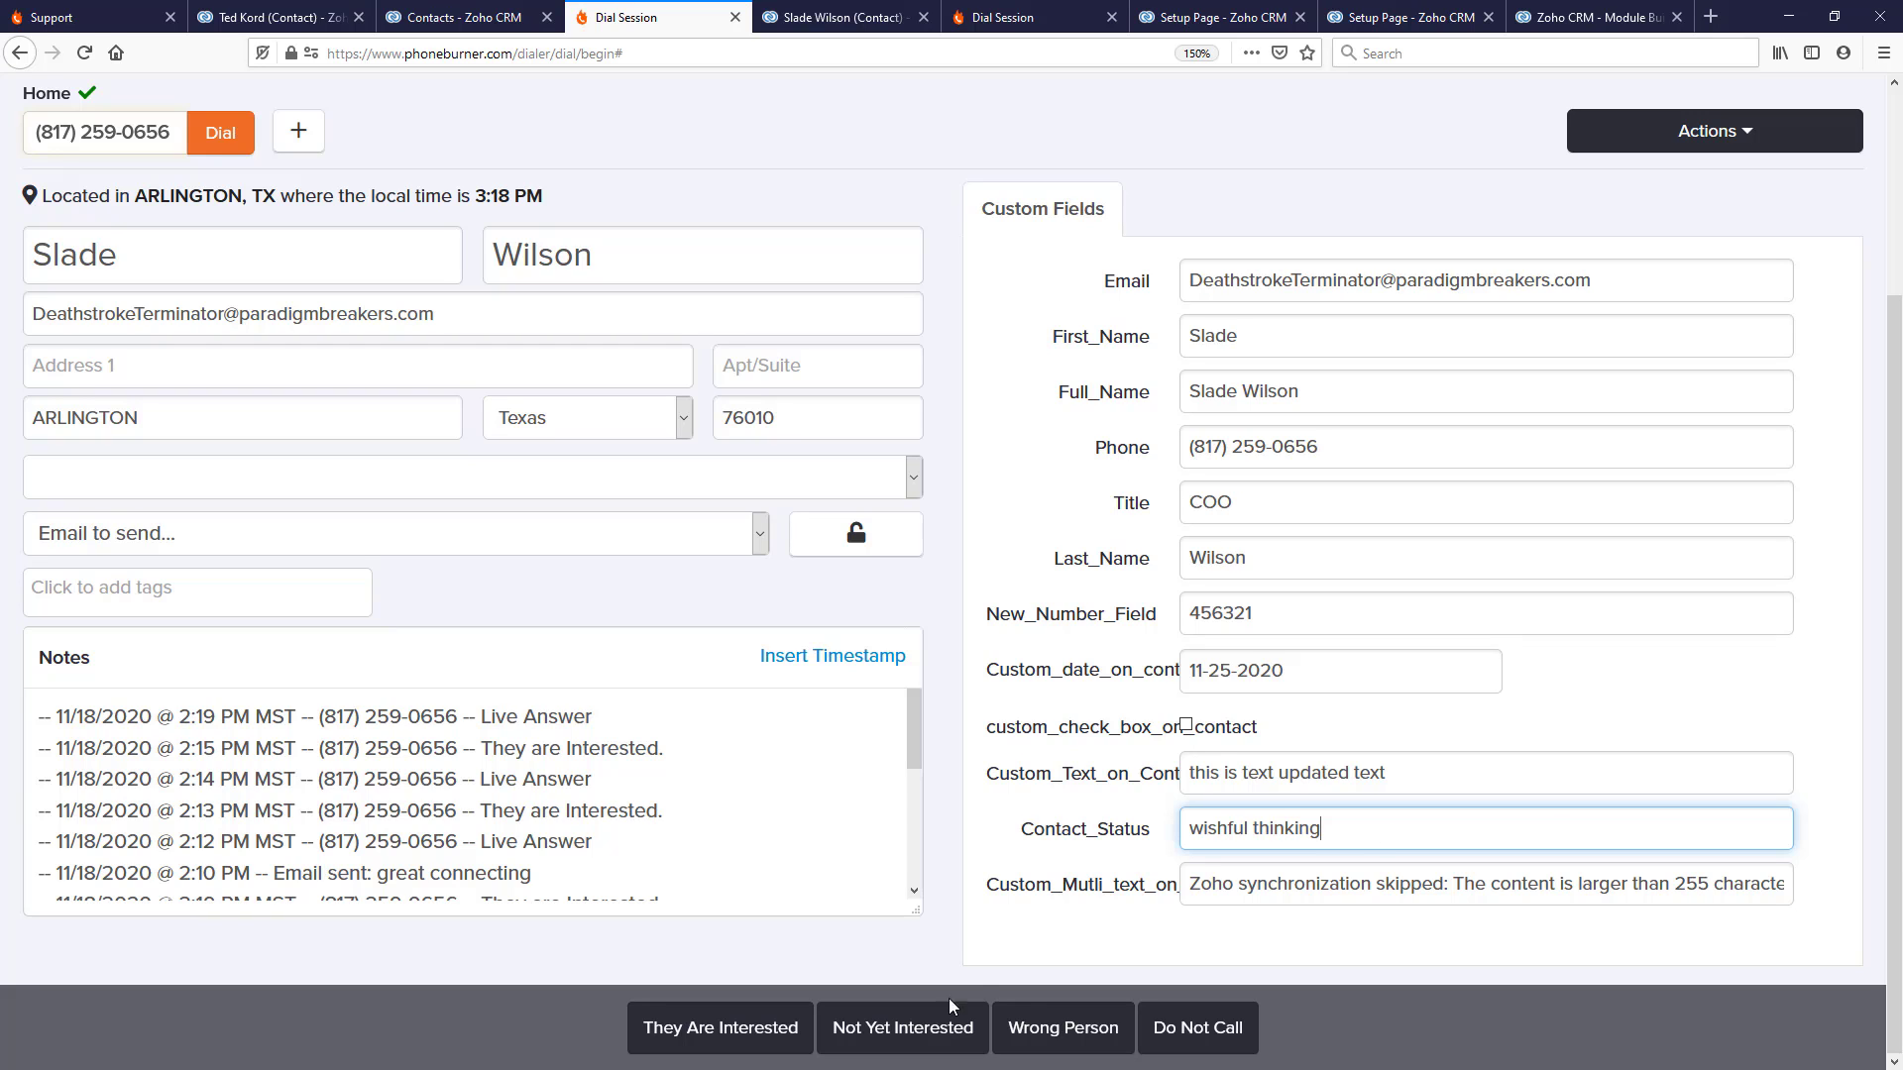
{"action": "left_click", "coordinate": [709, 1028]}
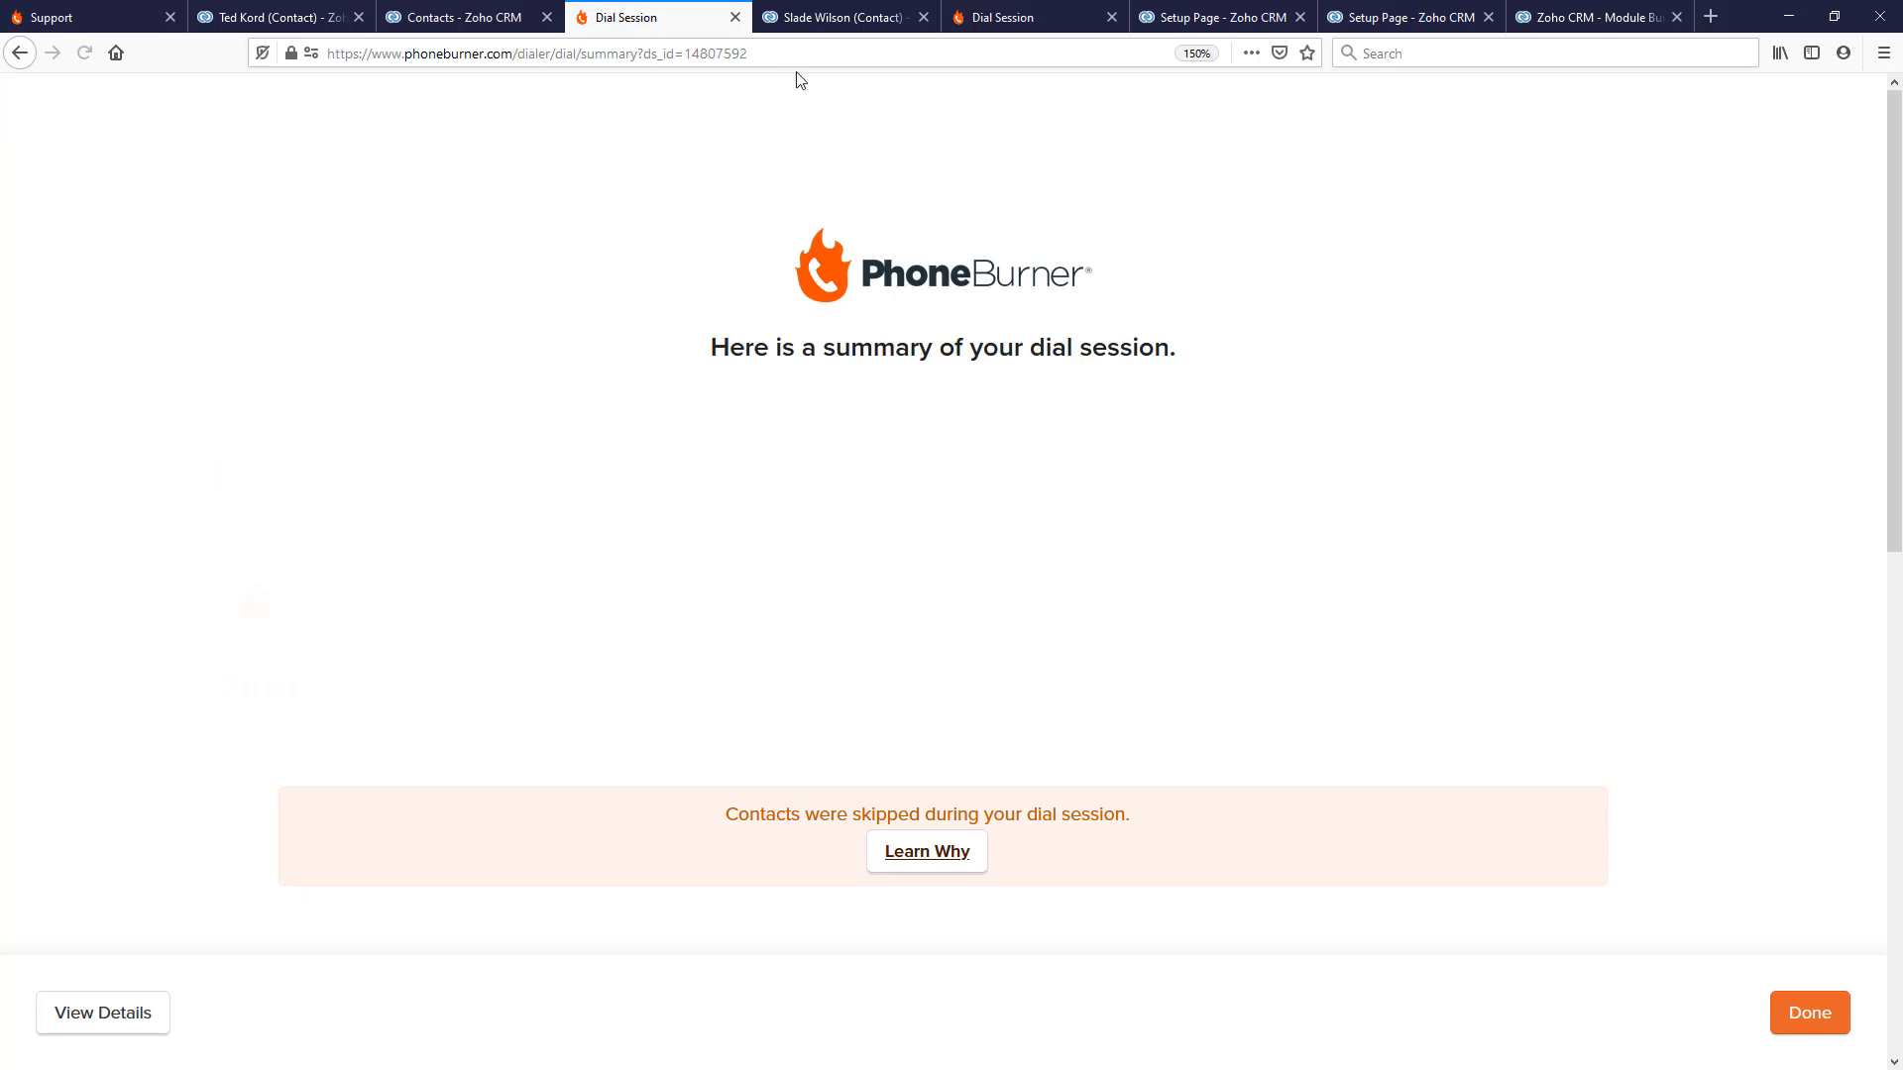
{"action": "left_click", "coordinate": [736, 16]}
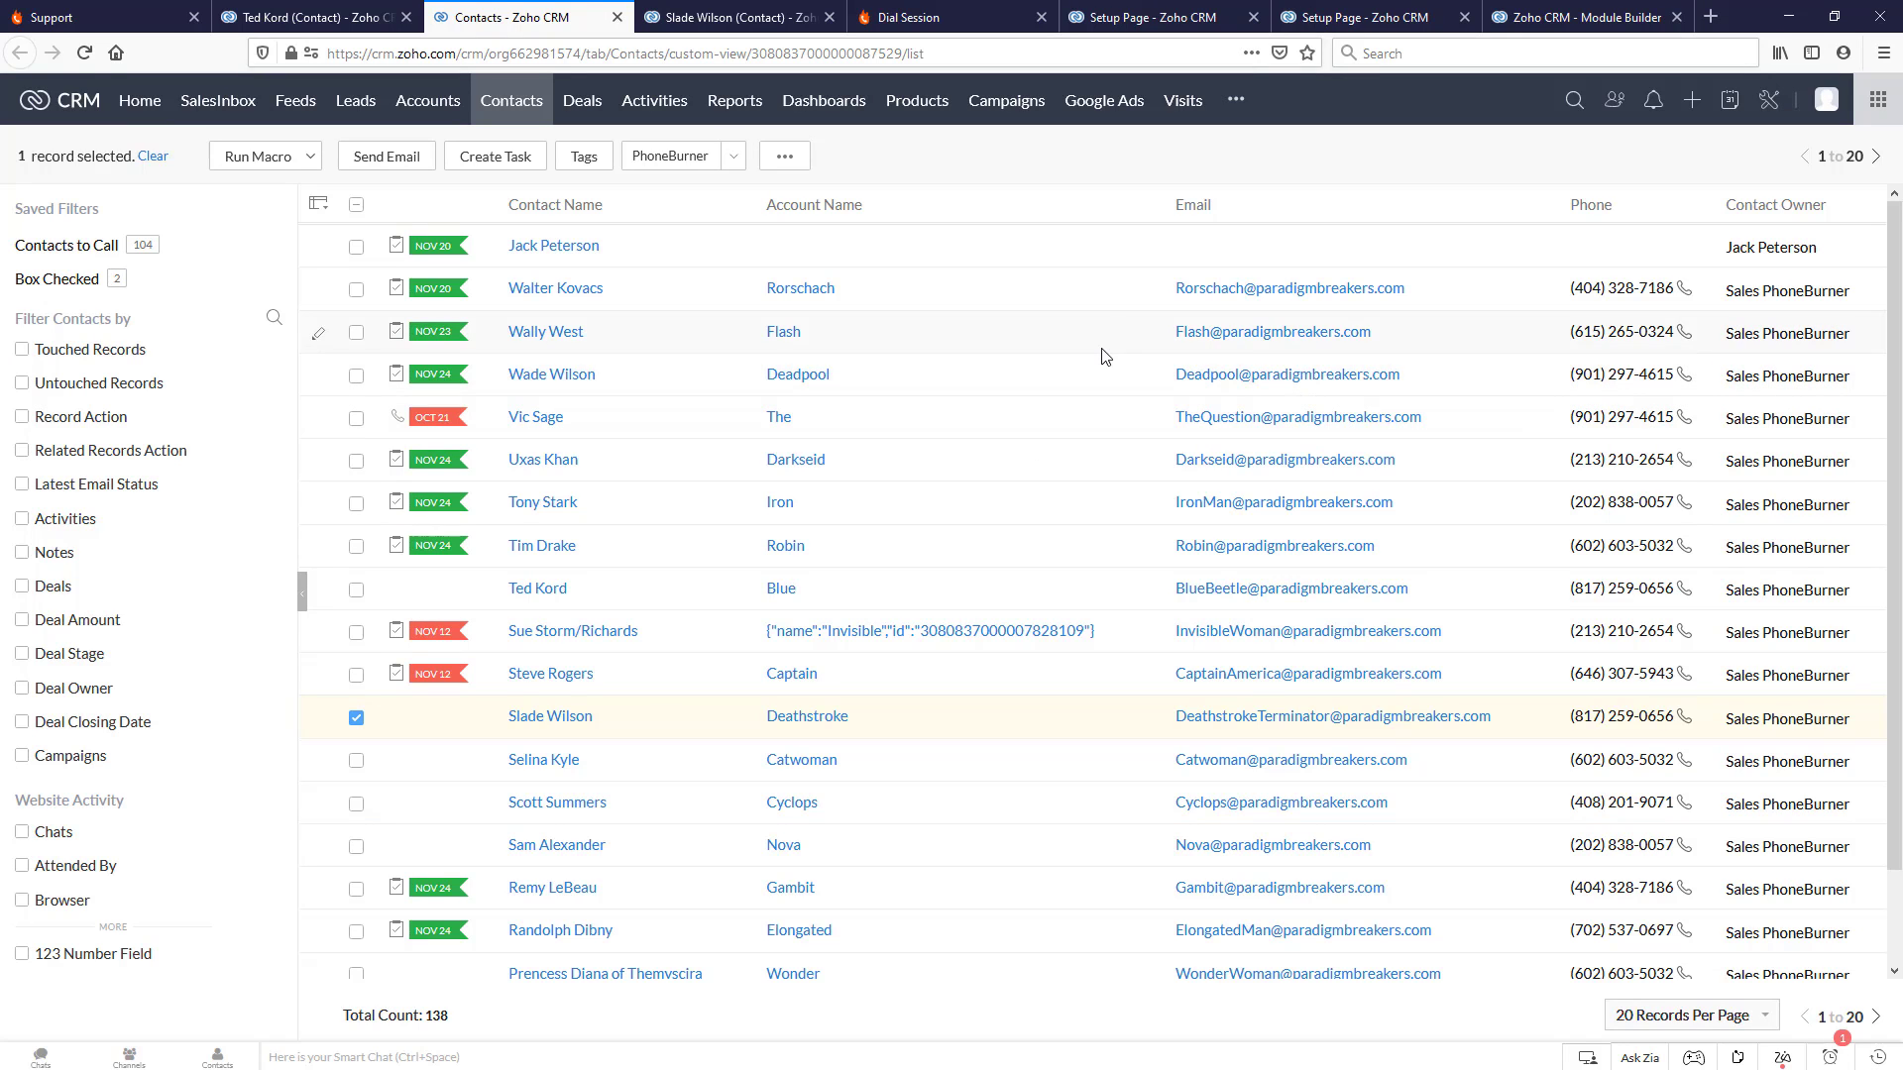
- Return to the Contacts module's Standard layout and close the Contact Status pick list properties without changing them
{"action": "left_click", "coordinate": [1569, 32]}
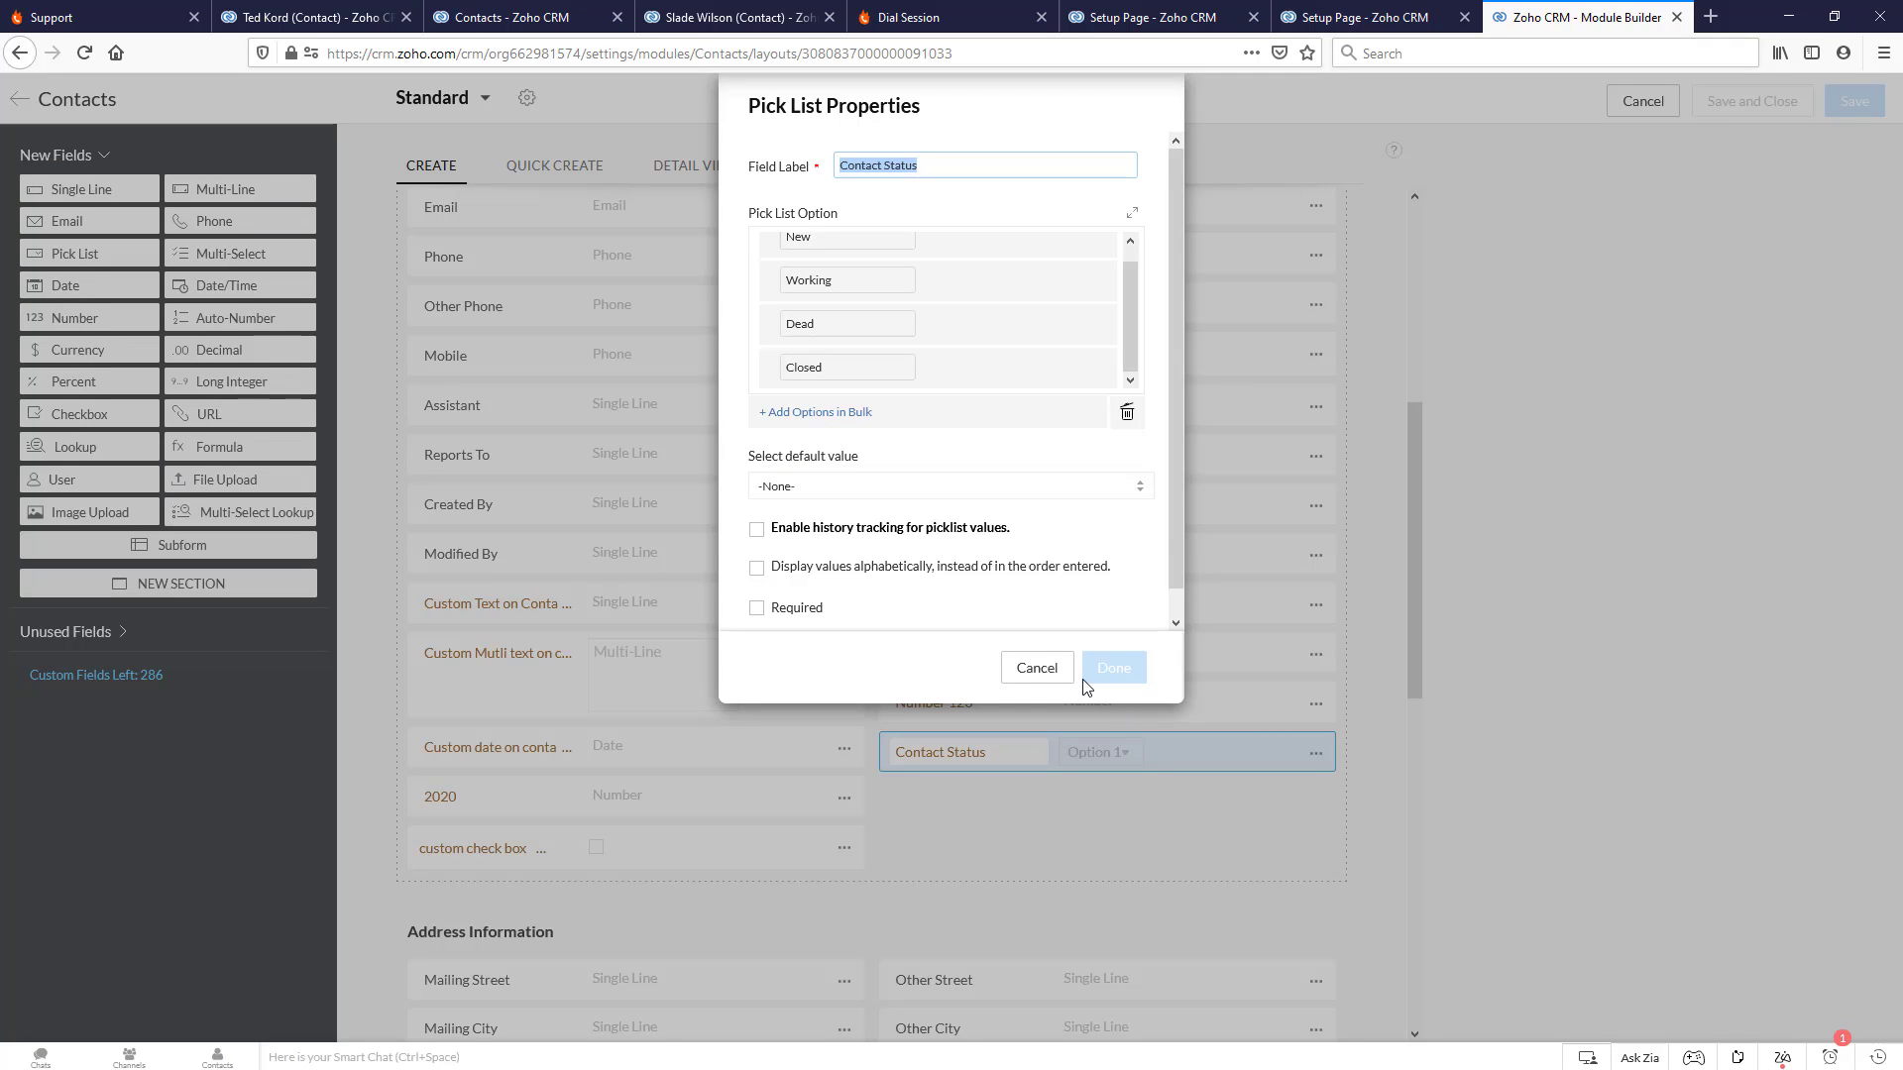
{"action": "left_click", "coordinate": [1407, 17]}
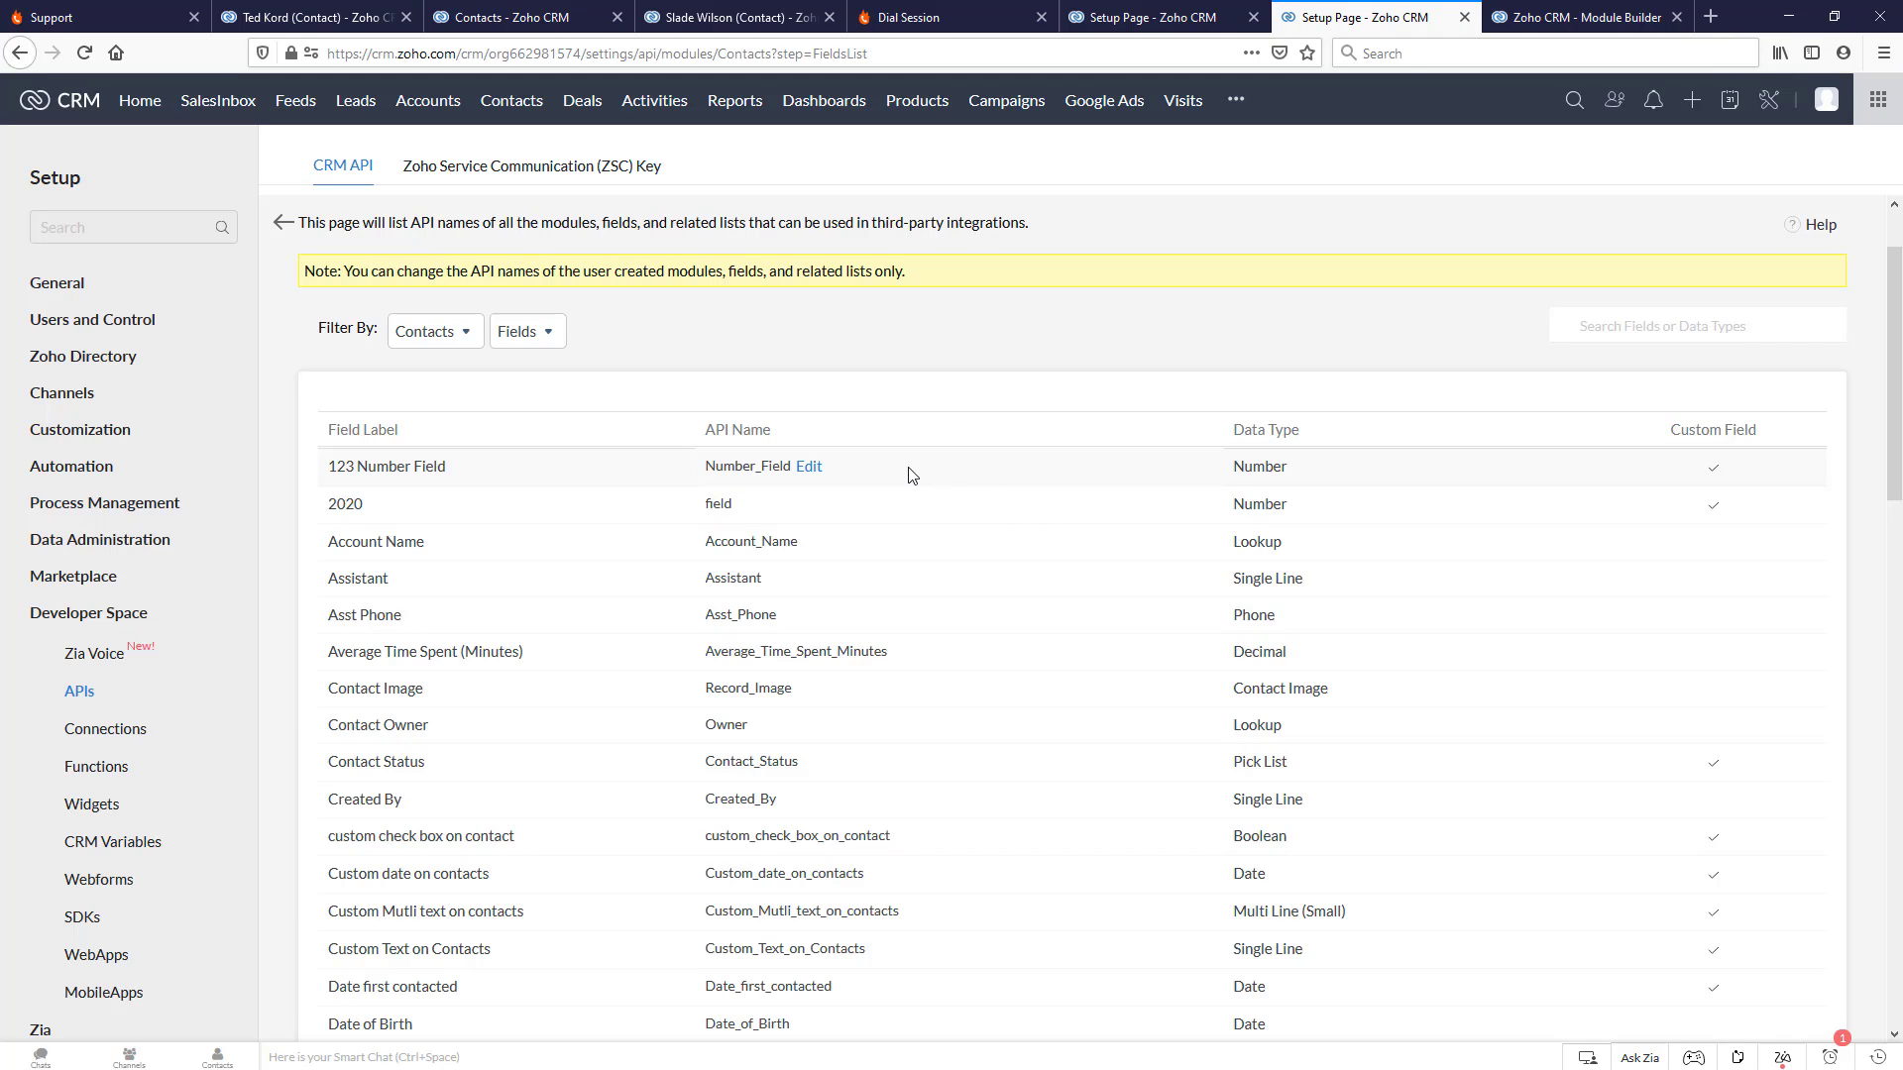
{"action": "left_click", "coordinate": [1586, 17]}
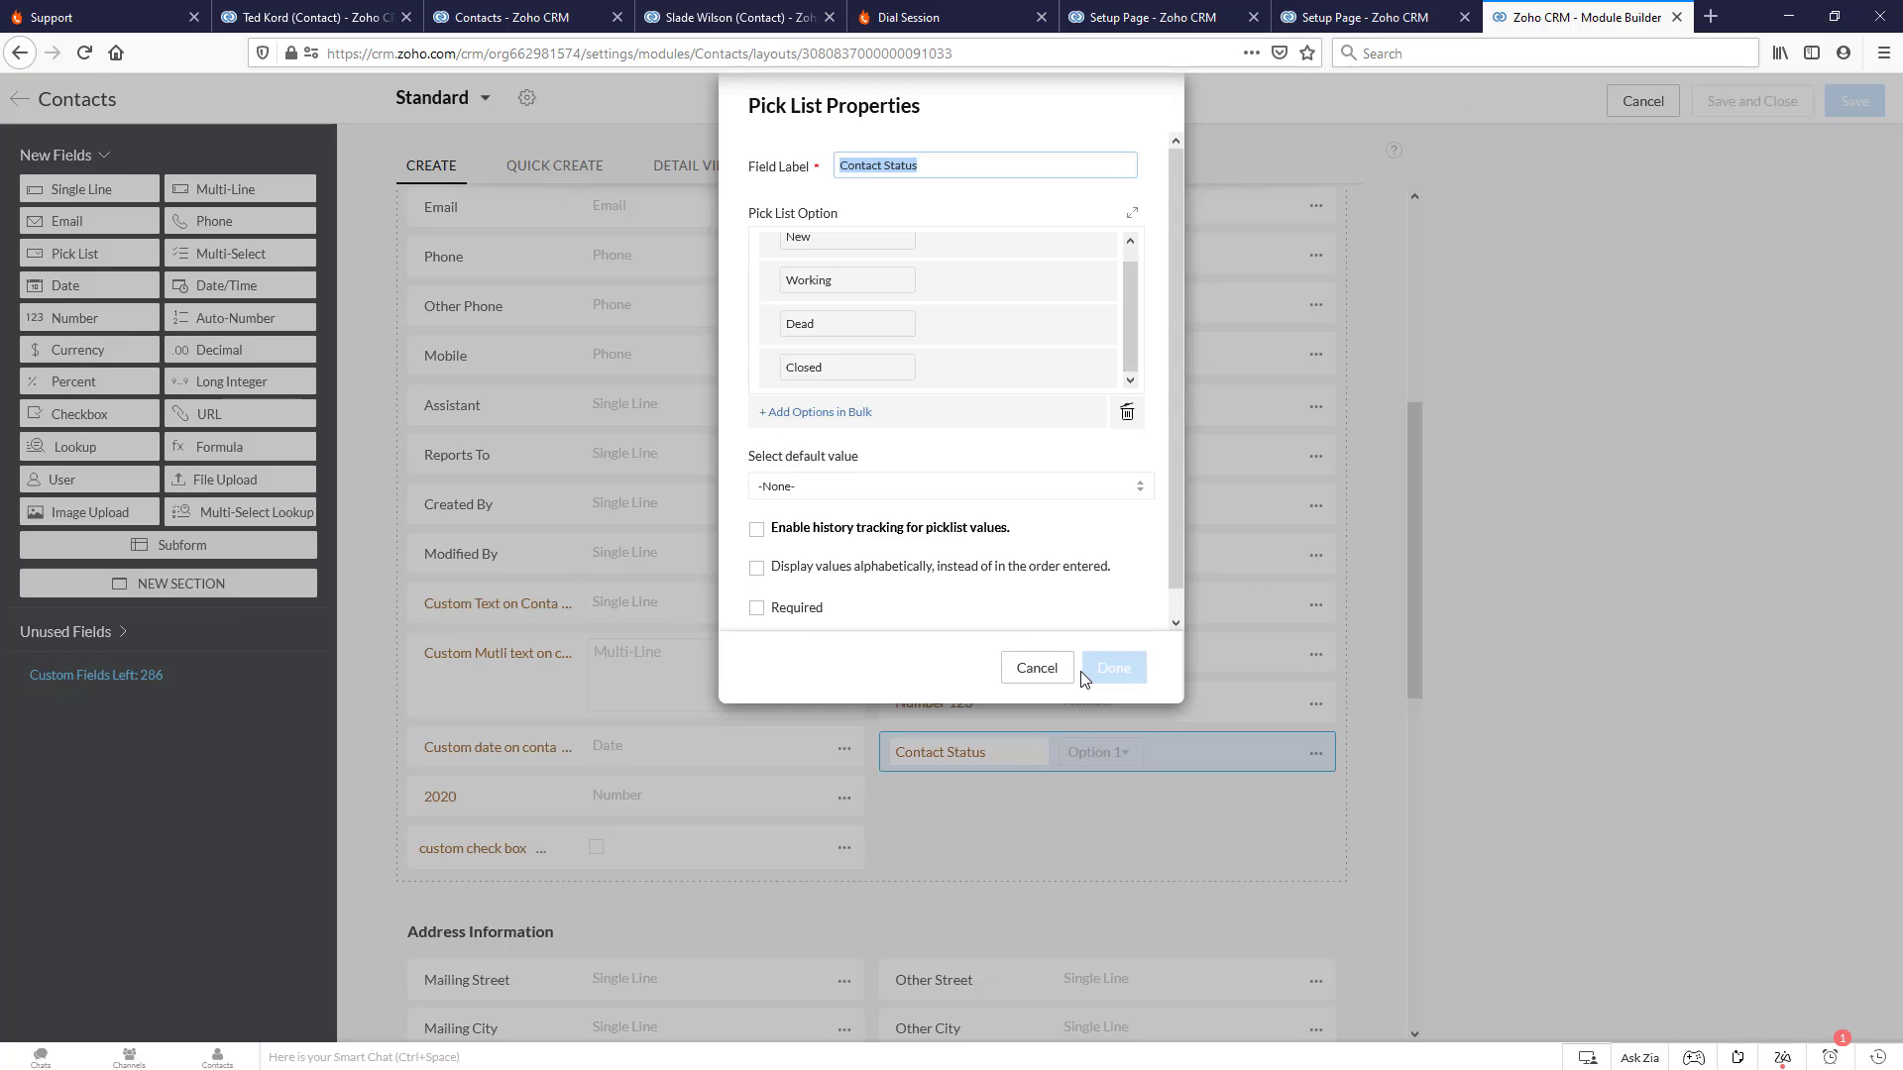
{"action": "left_click", "coordinate": [1037, 667]}
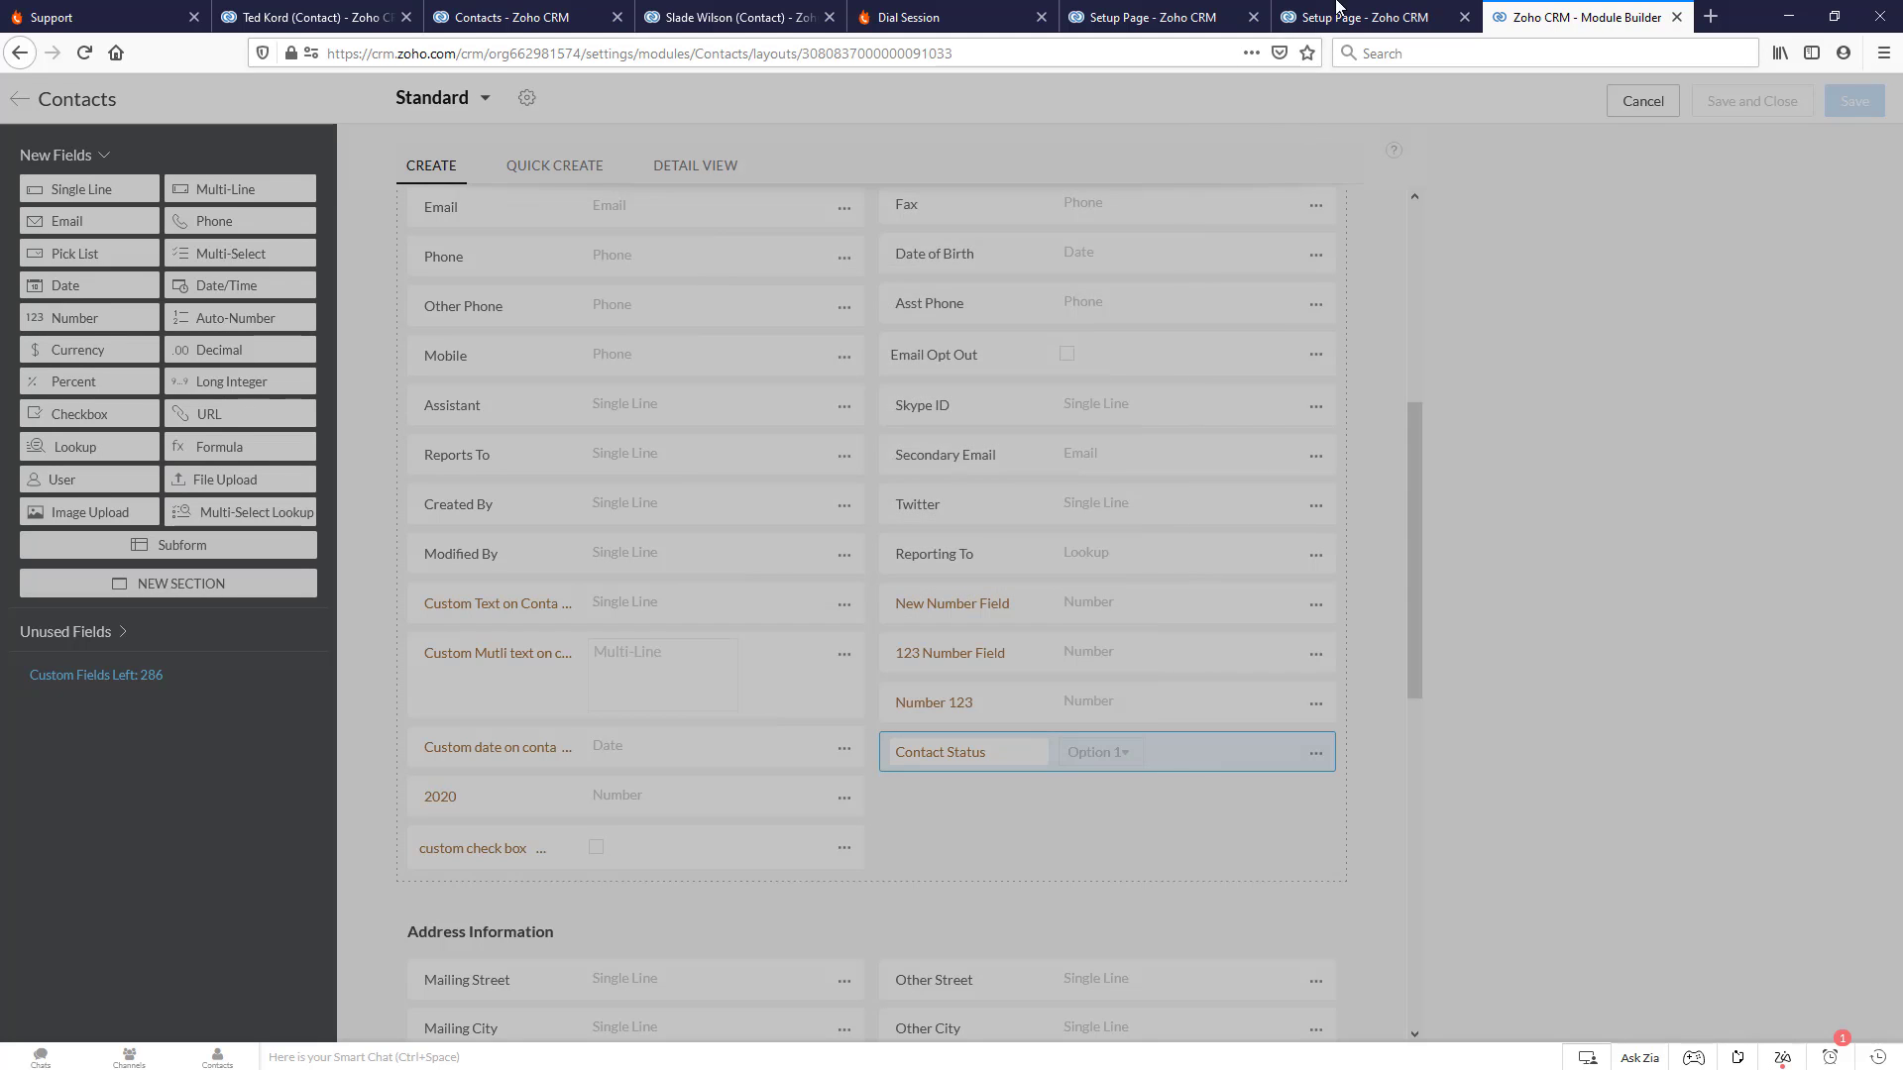
- Review the API names and data types of the Contacts module's fields in Zoho CRM's API setup
{"action": "left_click", "coordinate": [1340, 14]}
{"action": "scroll", "coordinate": [808, 837], "scroll_direction": "down", "scroll_amount": 5}
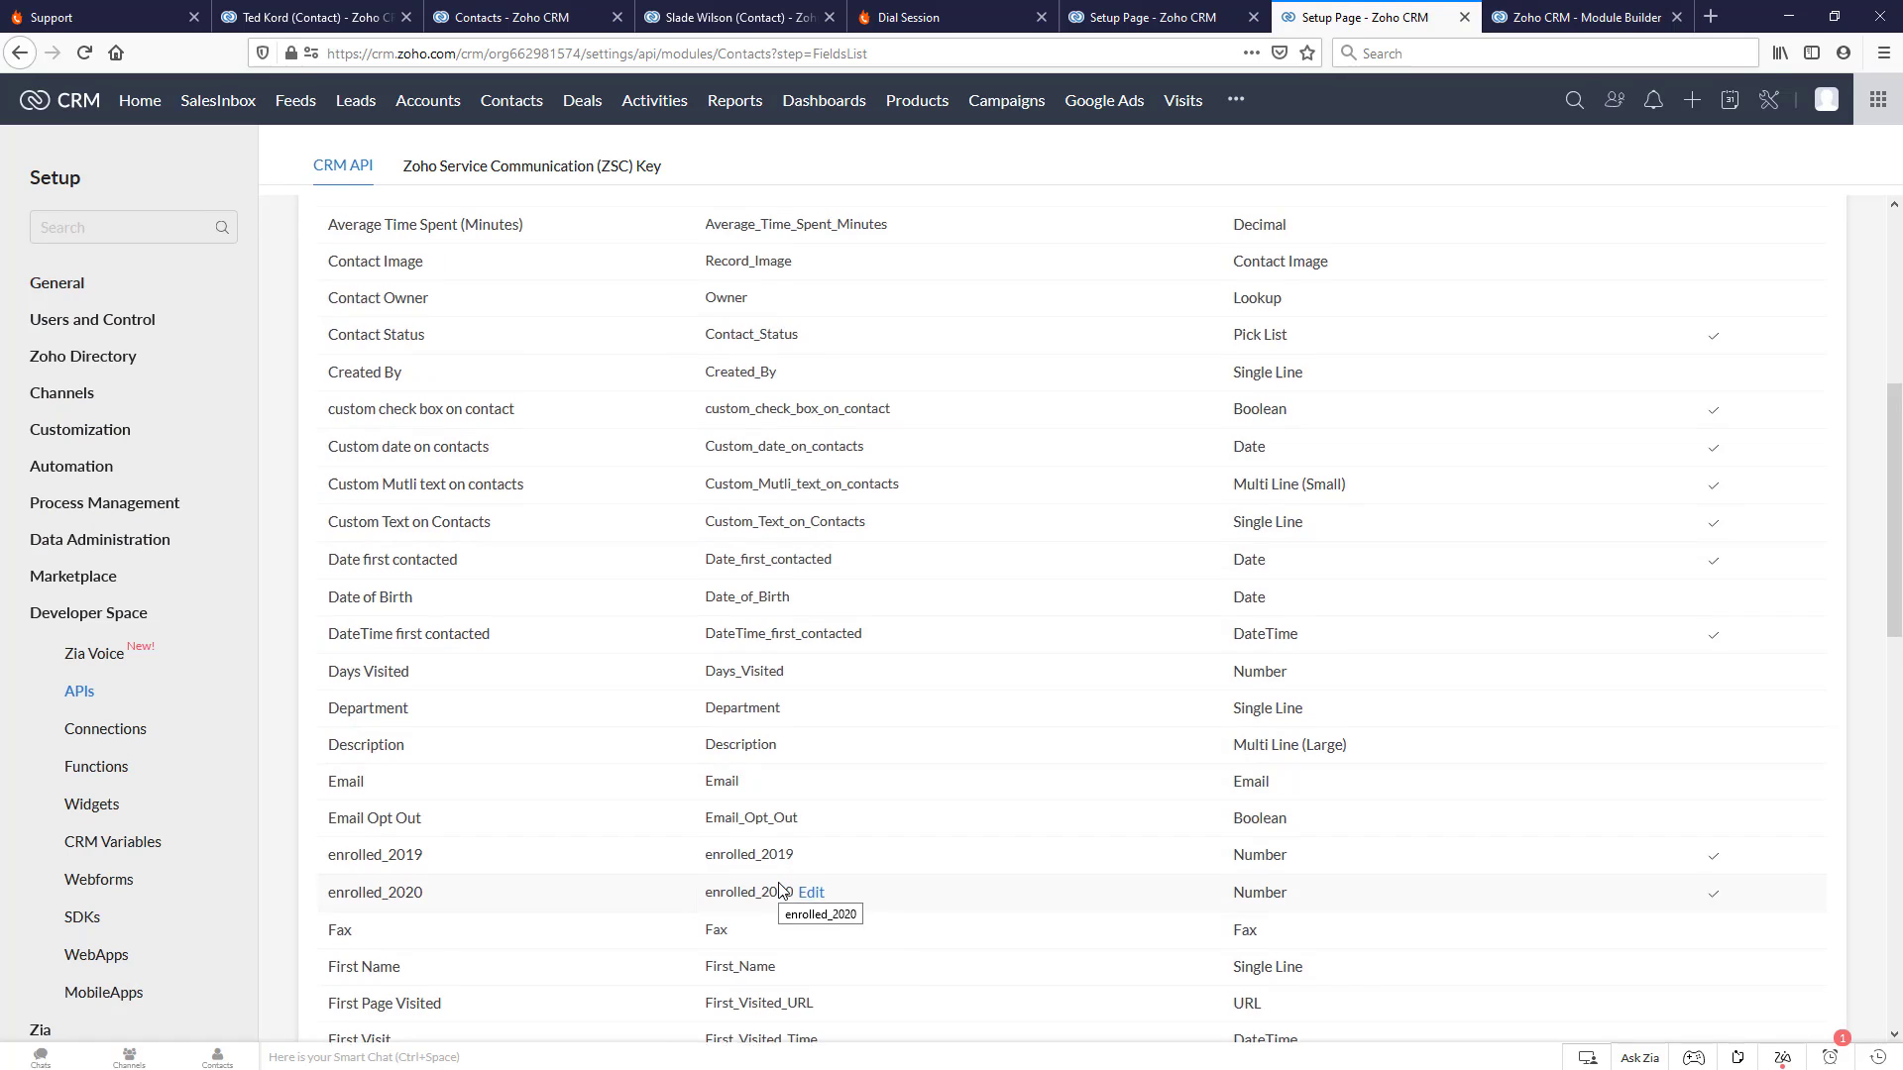
{"action": "scroll", "coordinate": [784, 843], "scroll_direction": "up", "scroll_amount": 6}
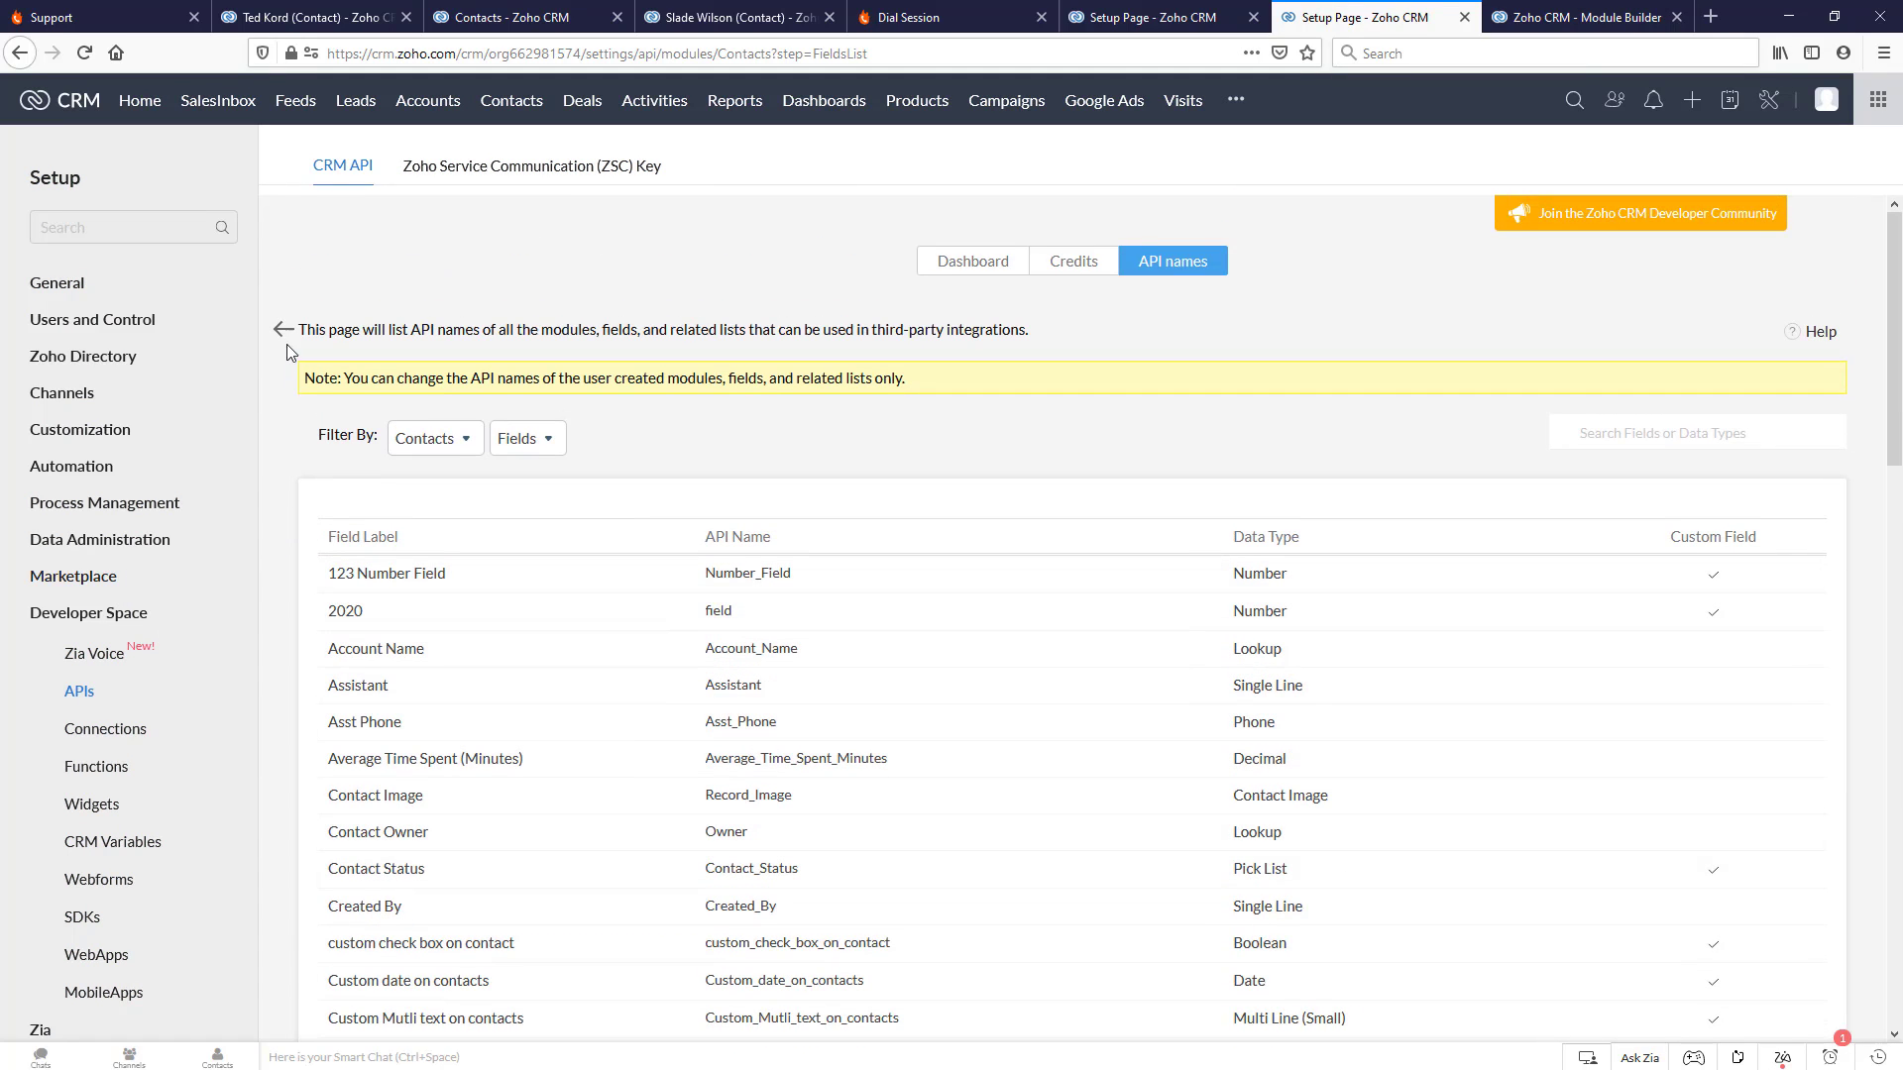
- Review the API names and data types of the Leads module's fields in the API setup
{"action": "left_click", "coordinate": [82, 699]}
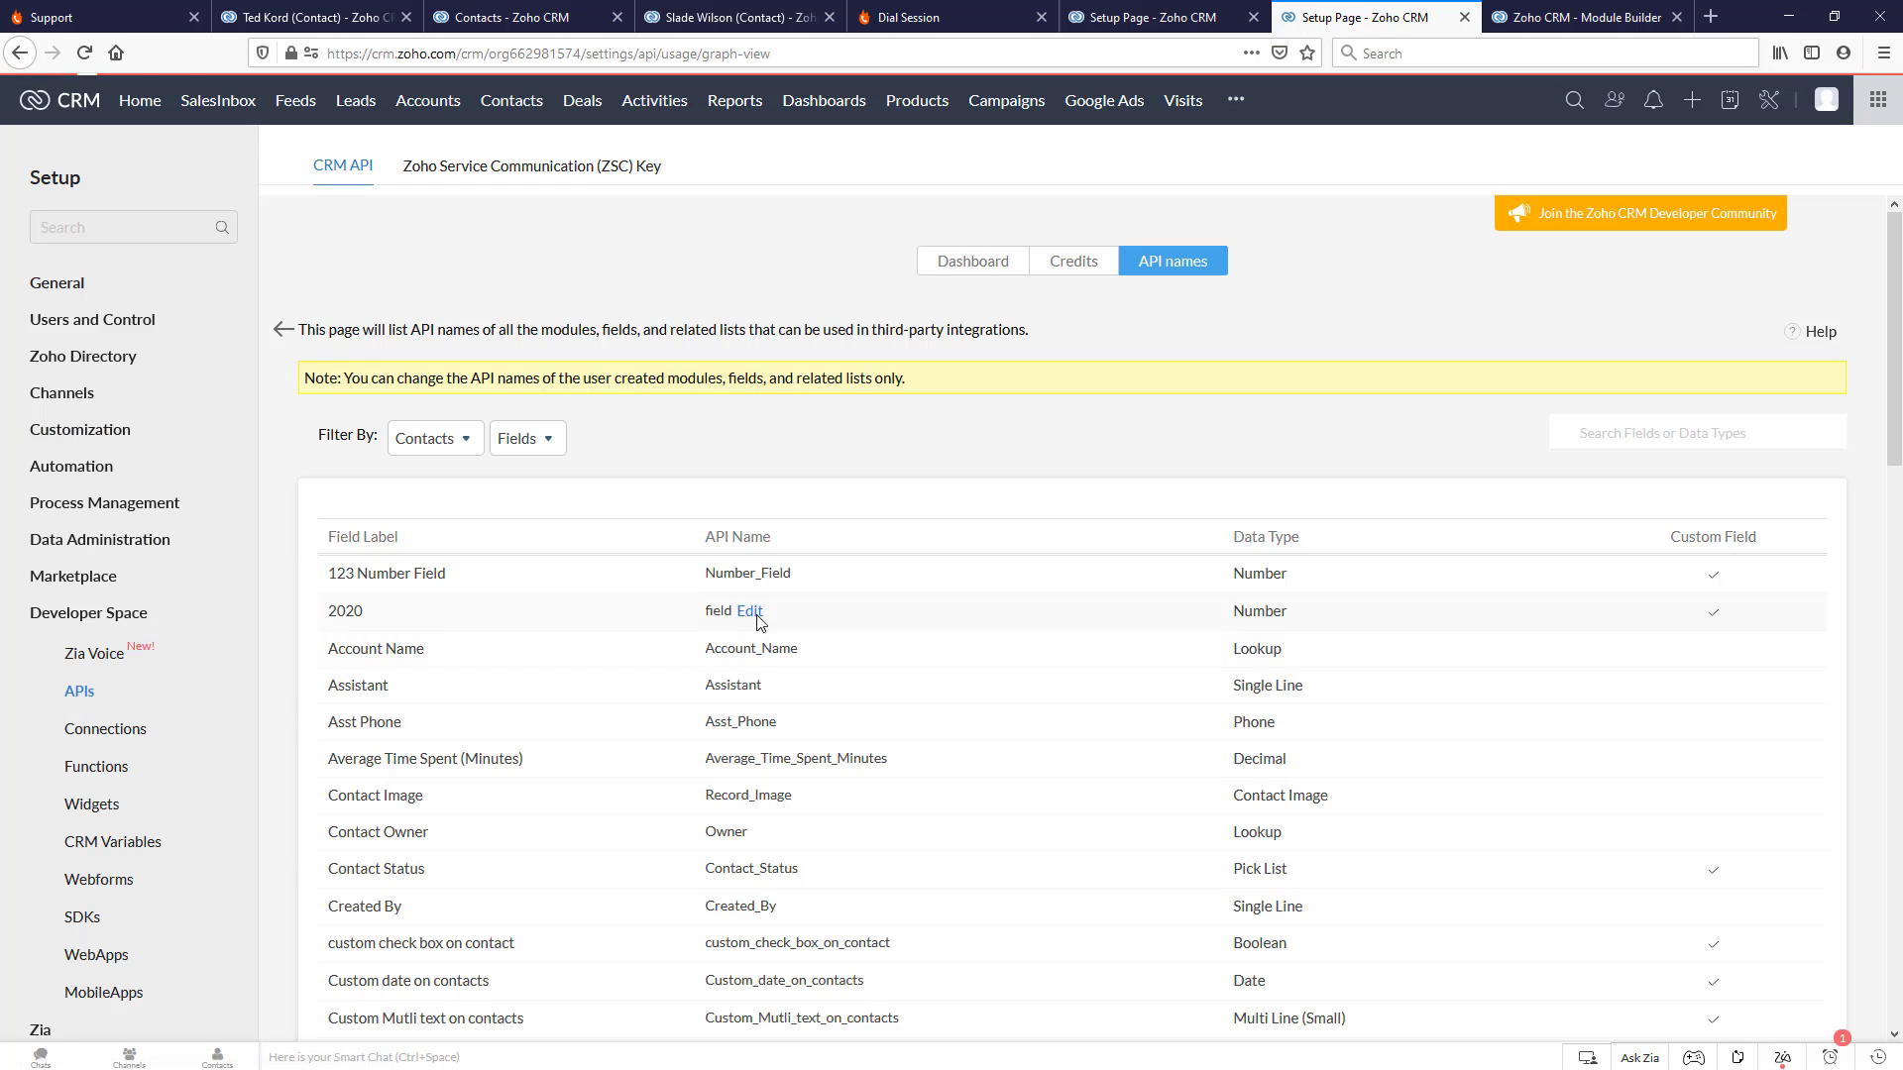
{"action": "left_click", "coordinate": [1167, 252]}
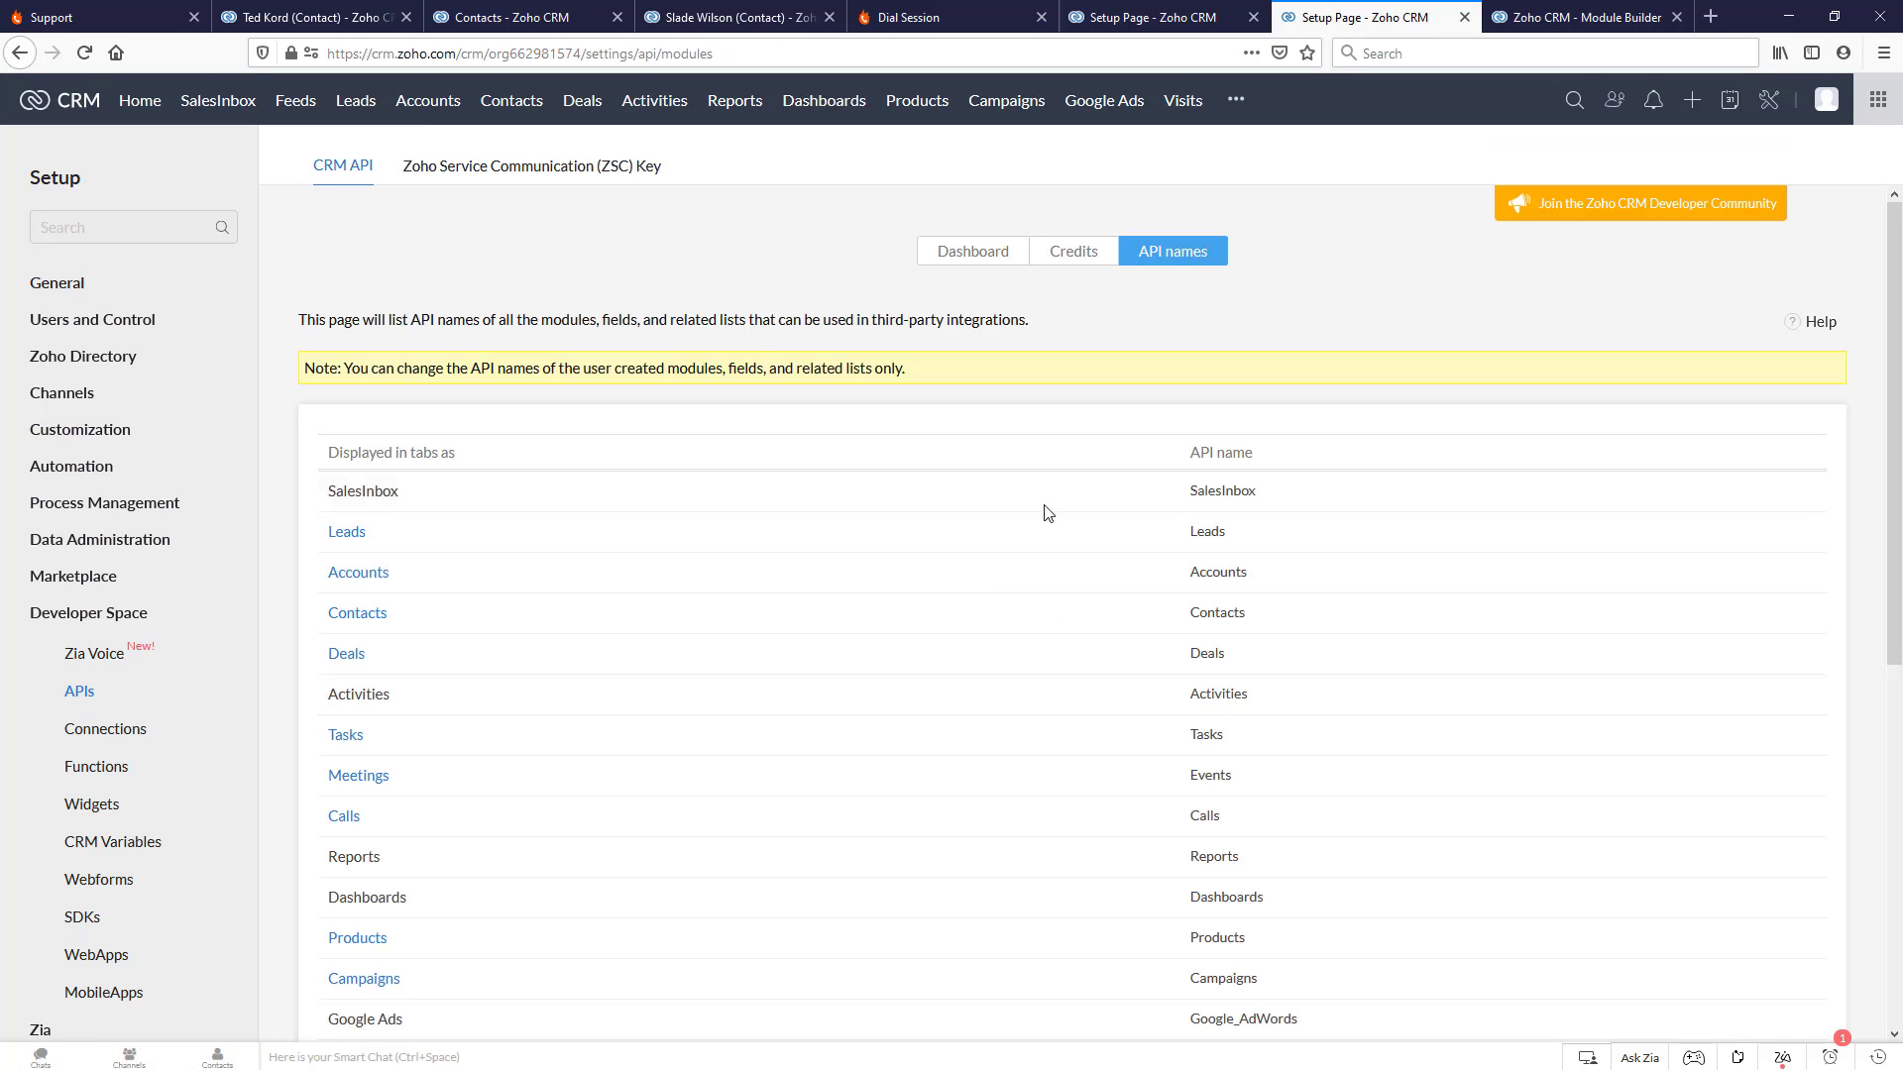
{"action": "left_click", "coordinate": [394, 543]}
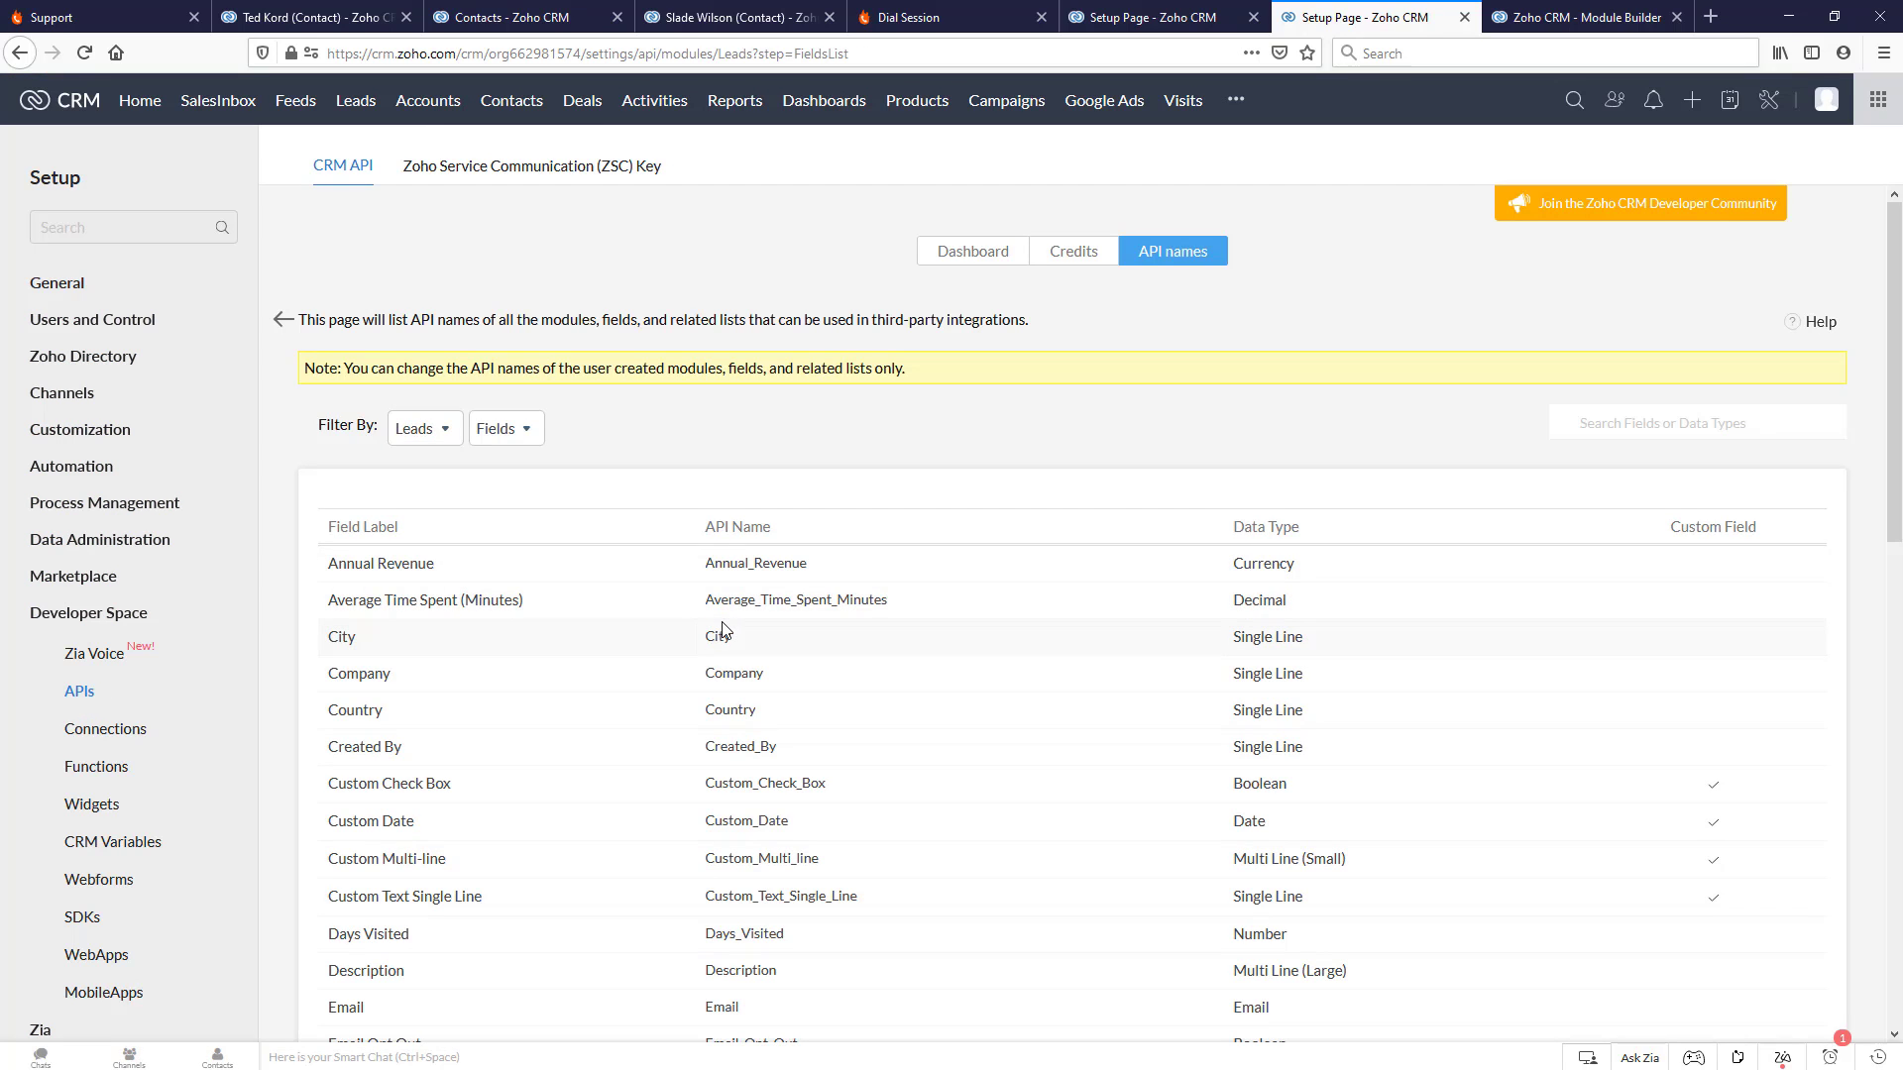
{"action": "scroll", "coordinate": [854, 590], "scroll_direction": "down", "scroll_amount": 5}
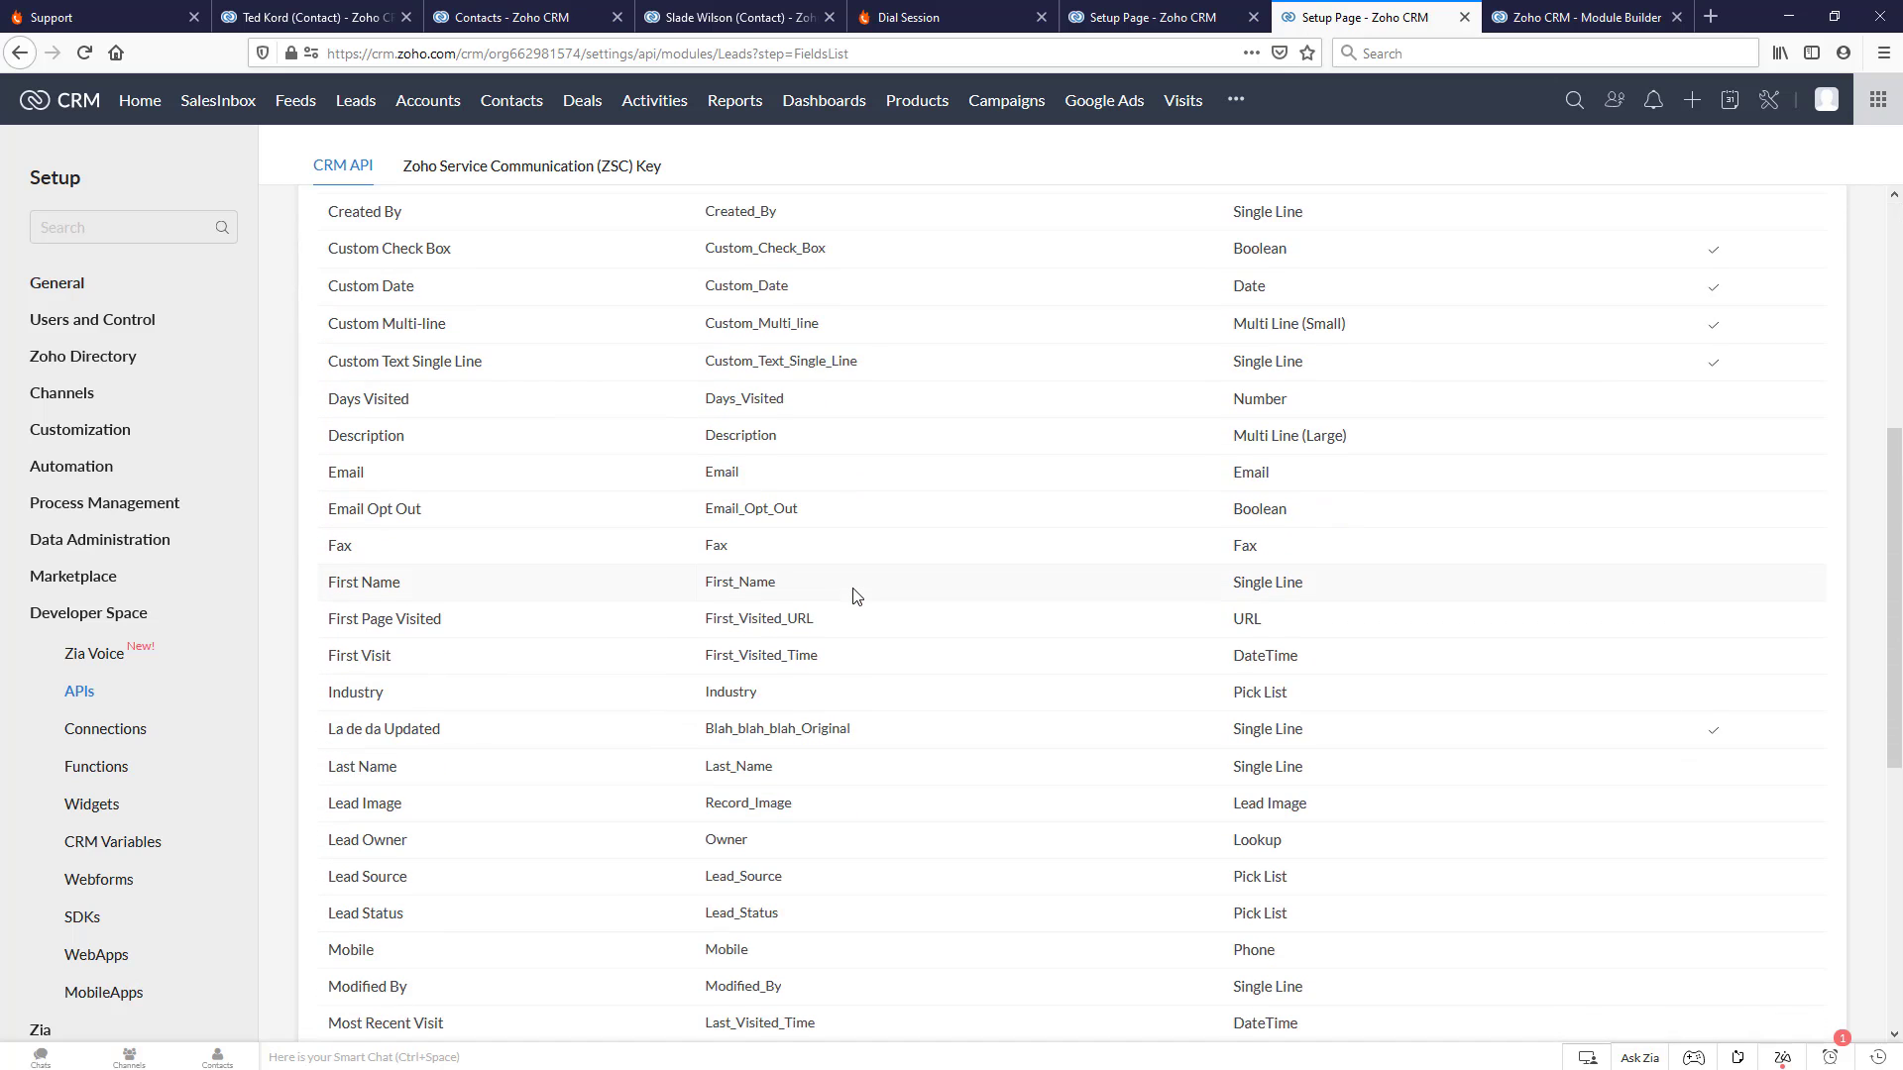
{"action": "scroll", "coordinate": [854, 592], "scroll_direction": "down", "scroll_amount": 5}
{"action": "scroll", "coordinate": [854, 595], "scroll_direction": "down", "scroll_amount": 1}
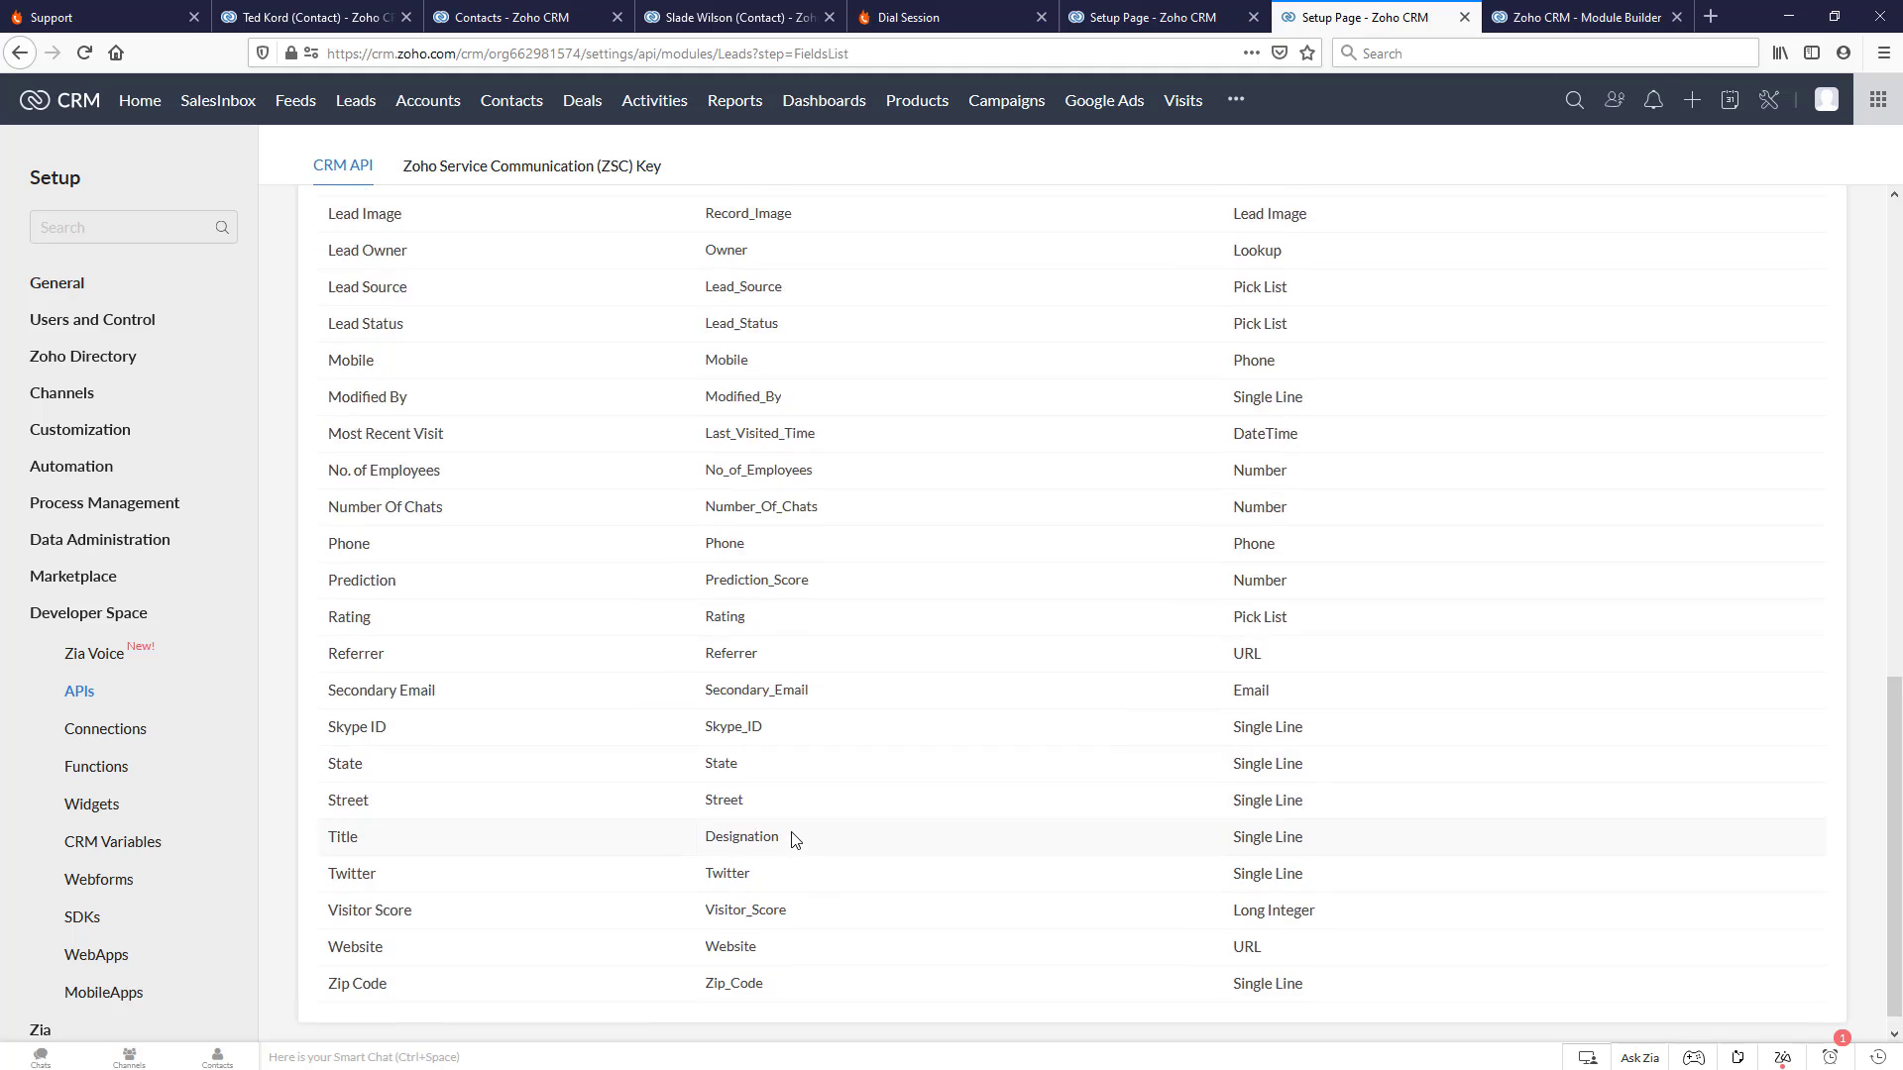
{"action": "scroll", "coordinate": [793, 839], "scroll_direction": "up", "scroll_amount": 8}
{"action": "scroll", "coordinate": [793, 836], "scroll_direction": "up", "scroll_amount": 2}
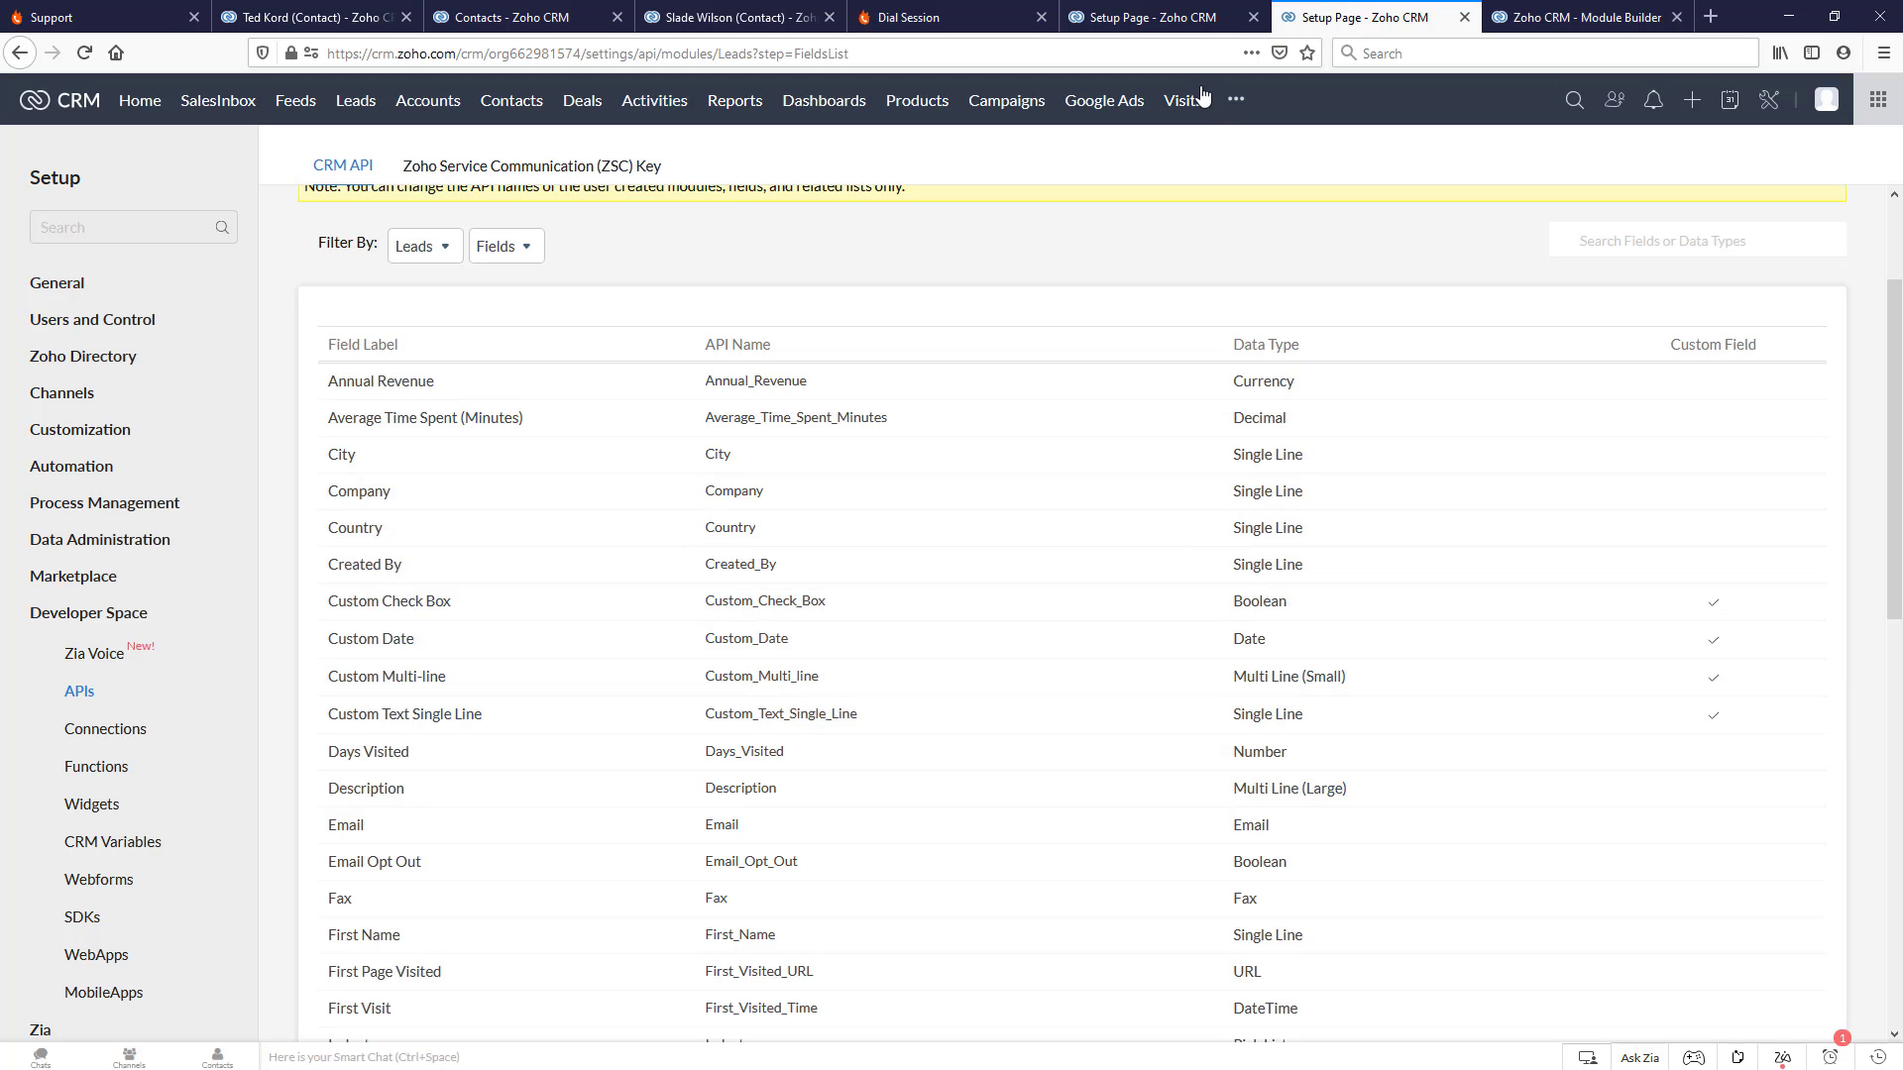
- Check the custom field values on the Deathstroke account's contact record and return to the Leads API names
{"action": "left_click", "coordinate": [721, 20]}
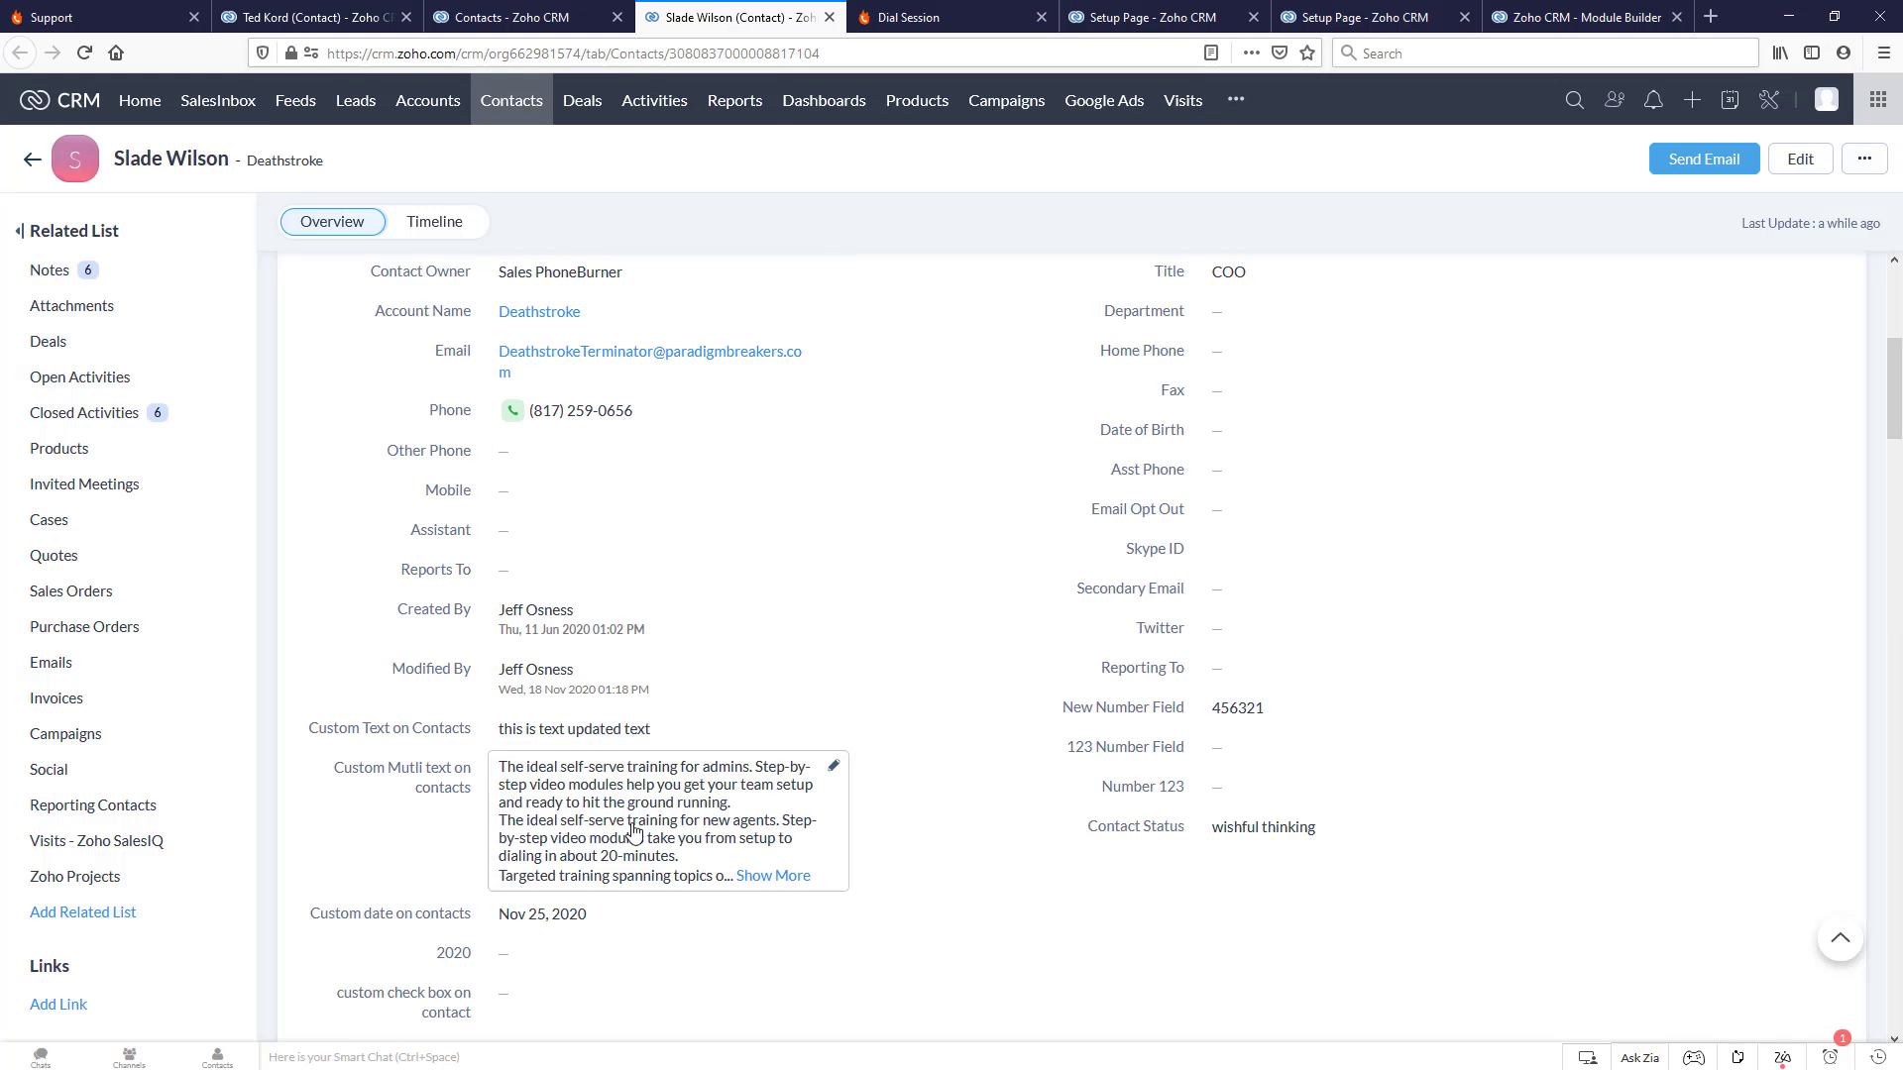
{"action": "scroll", "coordinate": [544, 877], "scroll_direction": "down", "scroll_amount": 2}
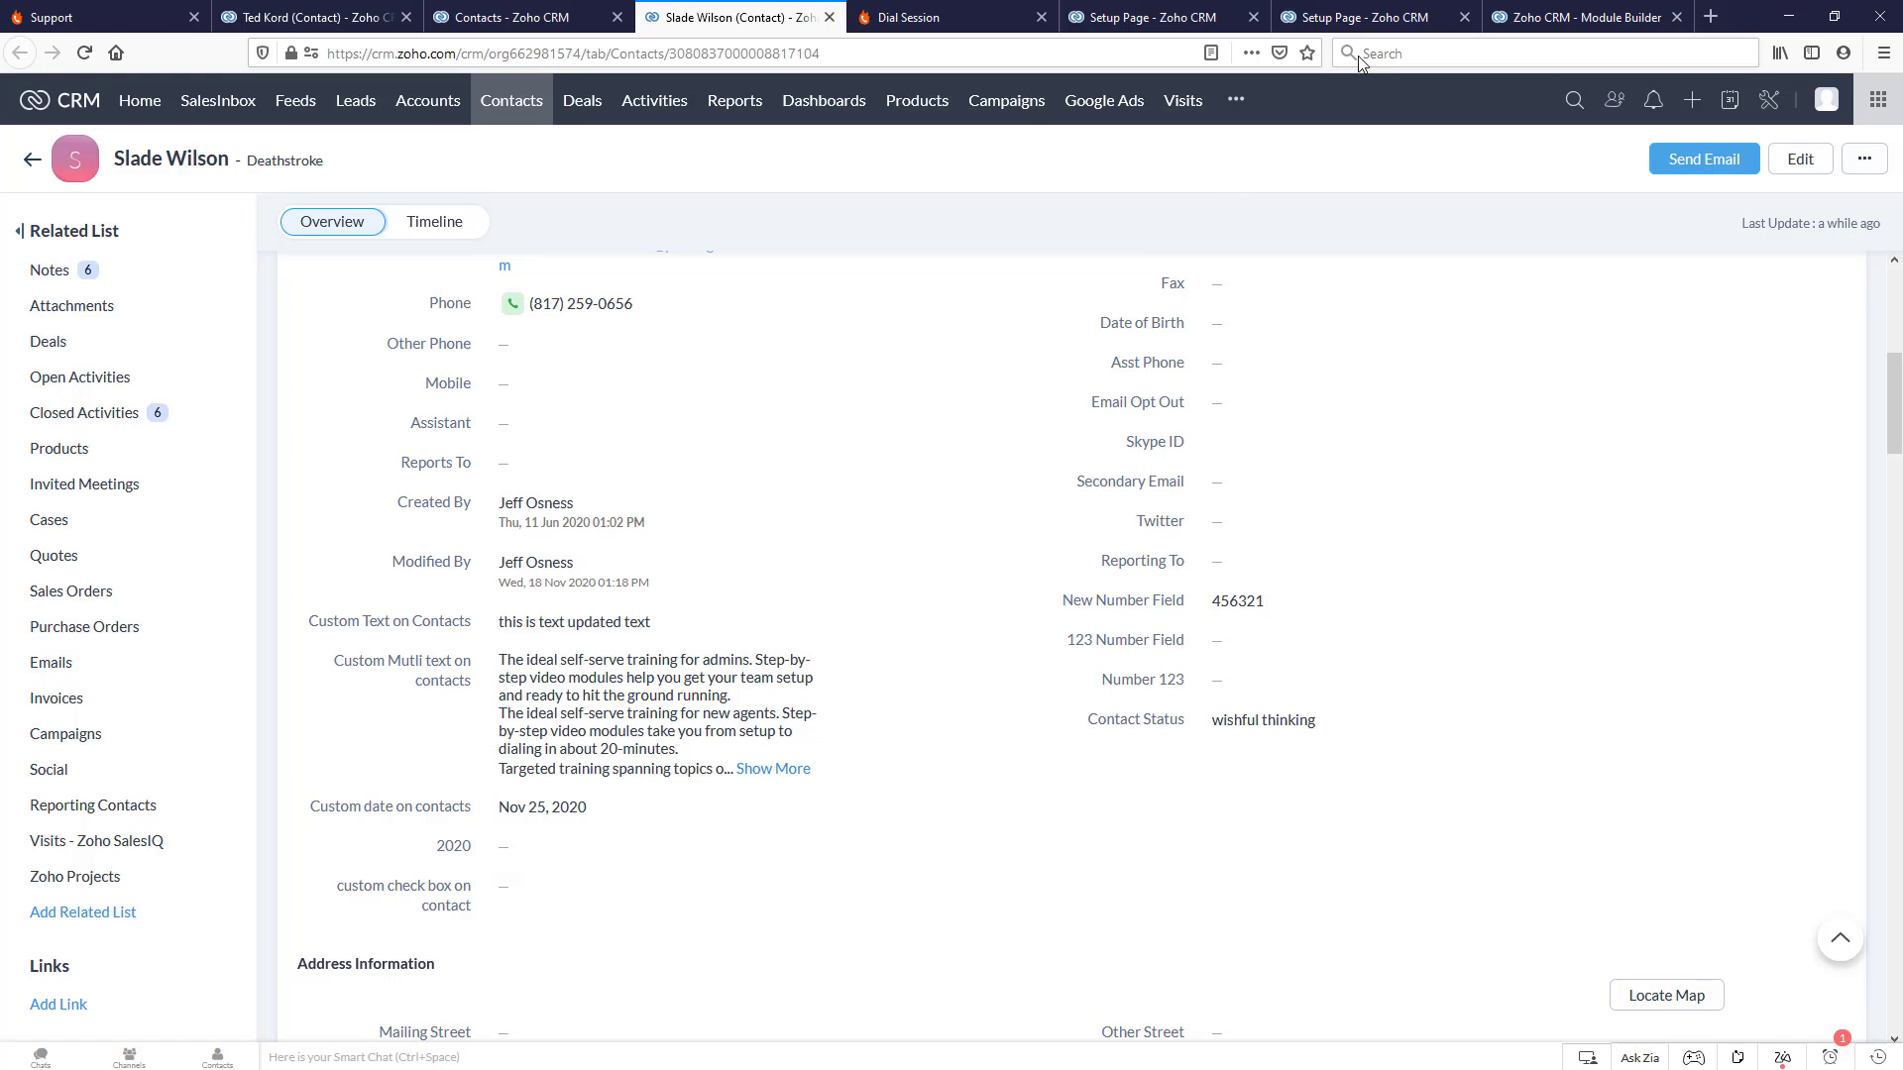
{"action": "left_click", "coordinate": [1292, 25]}
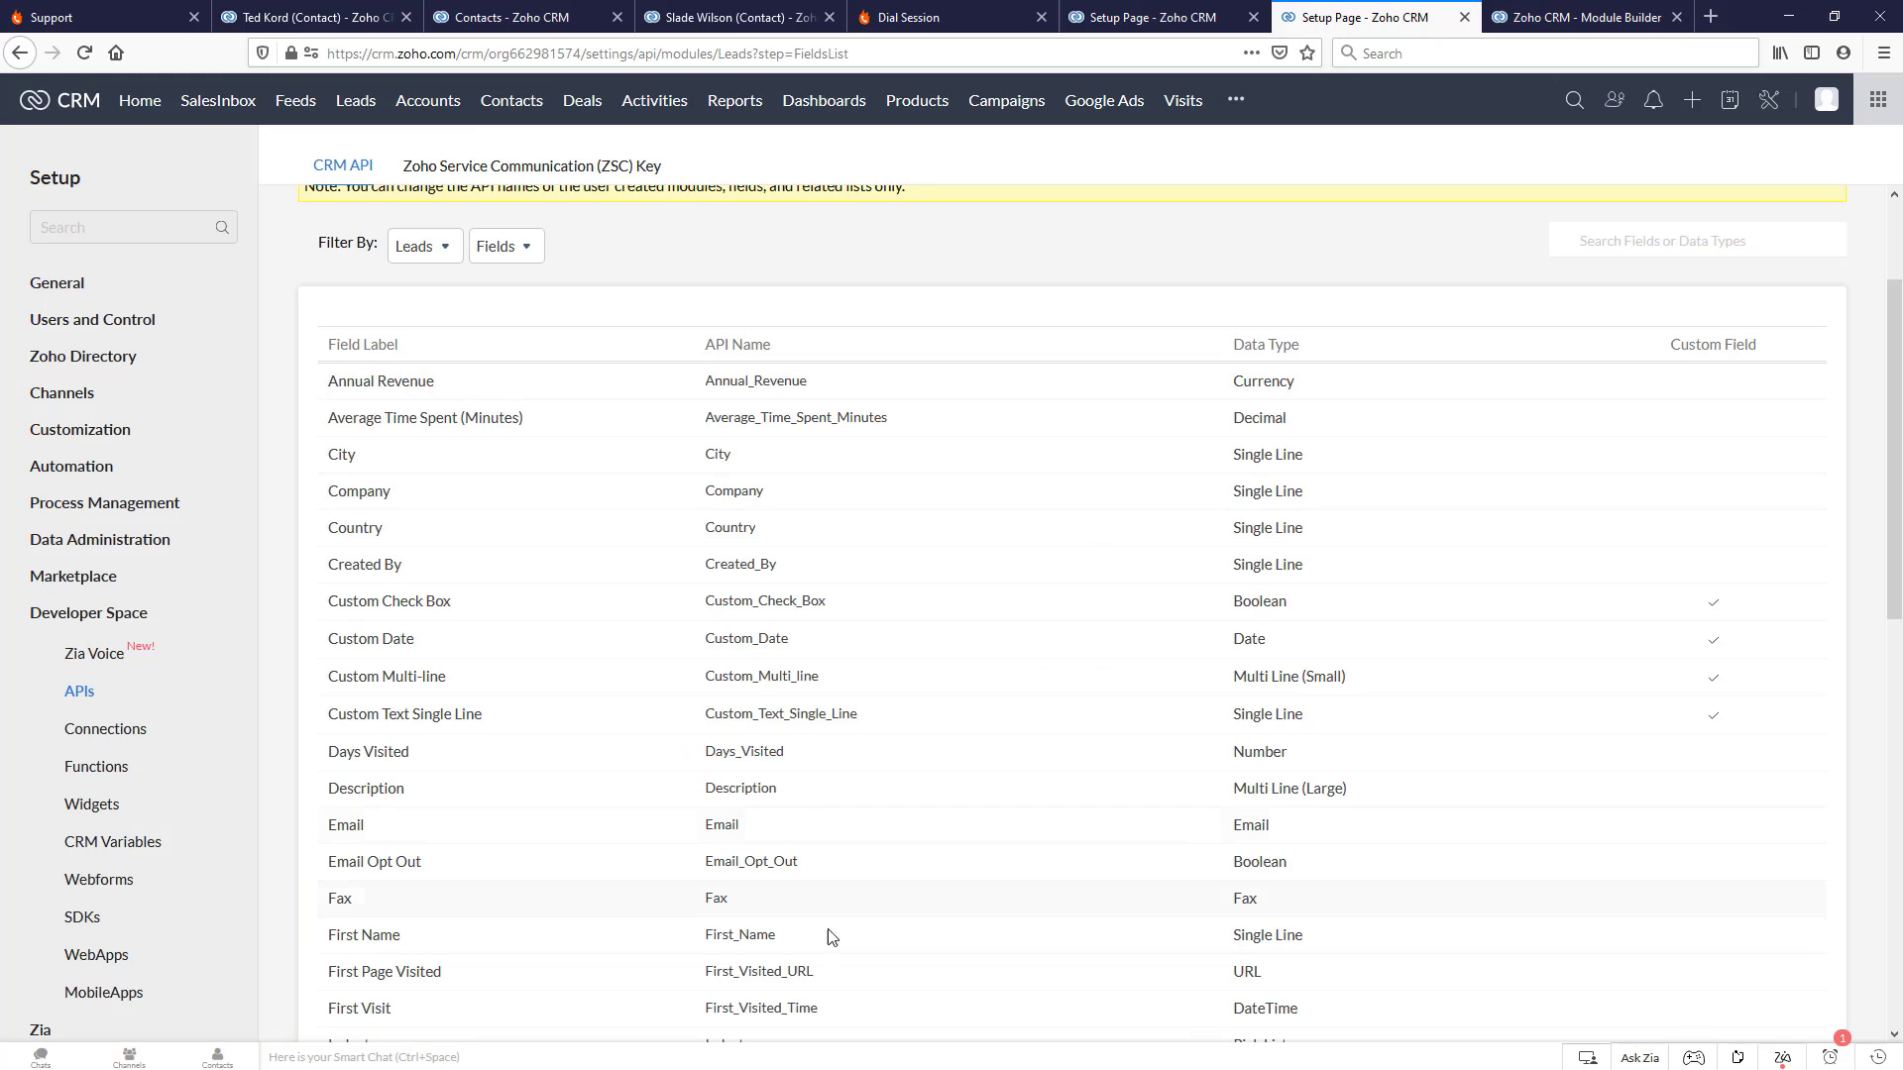
- Switch to the Leads list and open the lead of the company Batson in a new browser tab
{"action": "left_click", "coordinate": [515, 18]}
{"action": "left_click", "coordinate": [356, 100]}
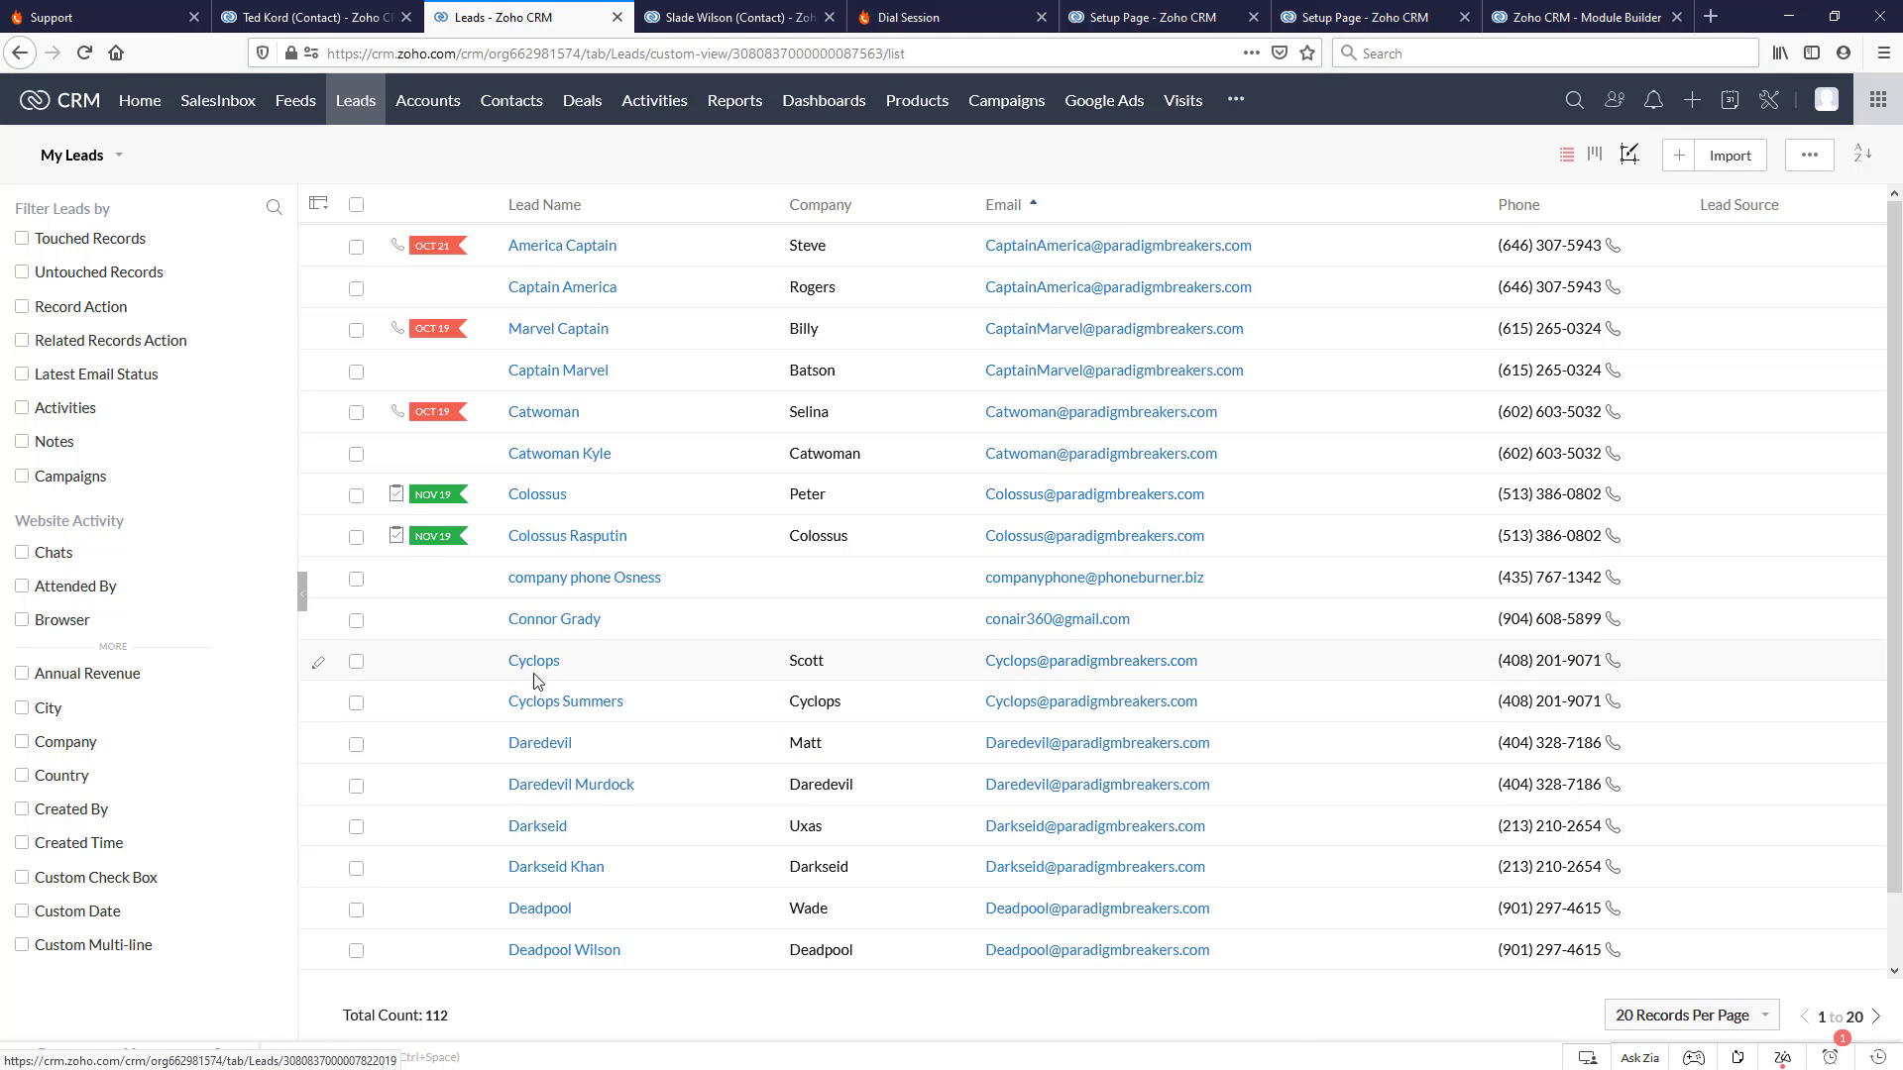
{"action": "middle_click", "coordinate": [535, 380]}
{"action": "left_click", "coordinate": [625, 17]}
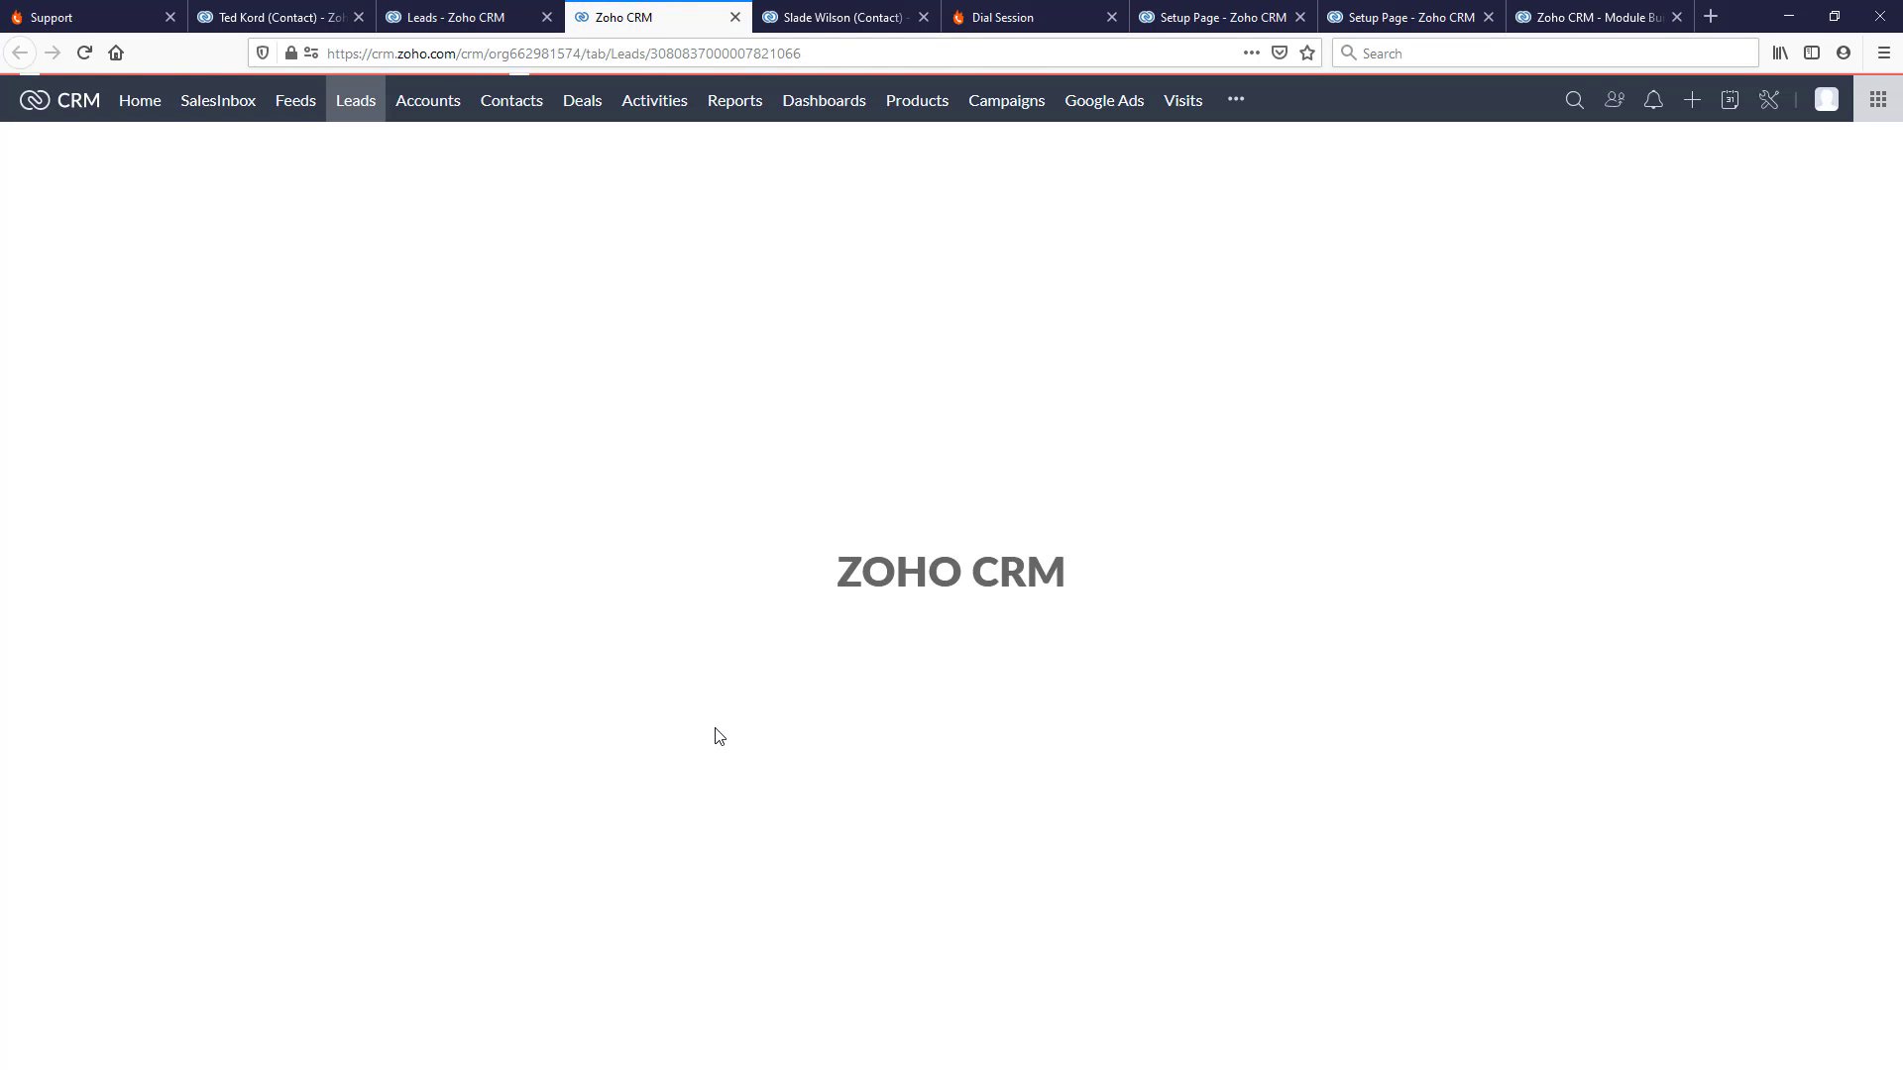
- Enable the Custom Check Box field on the lead record and save it
{"action": "scroll", "coordinate": [723, 730], "scroll_direction": "down", "scroll_amount": 5}
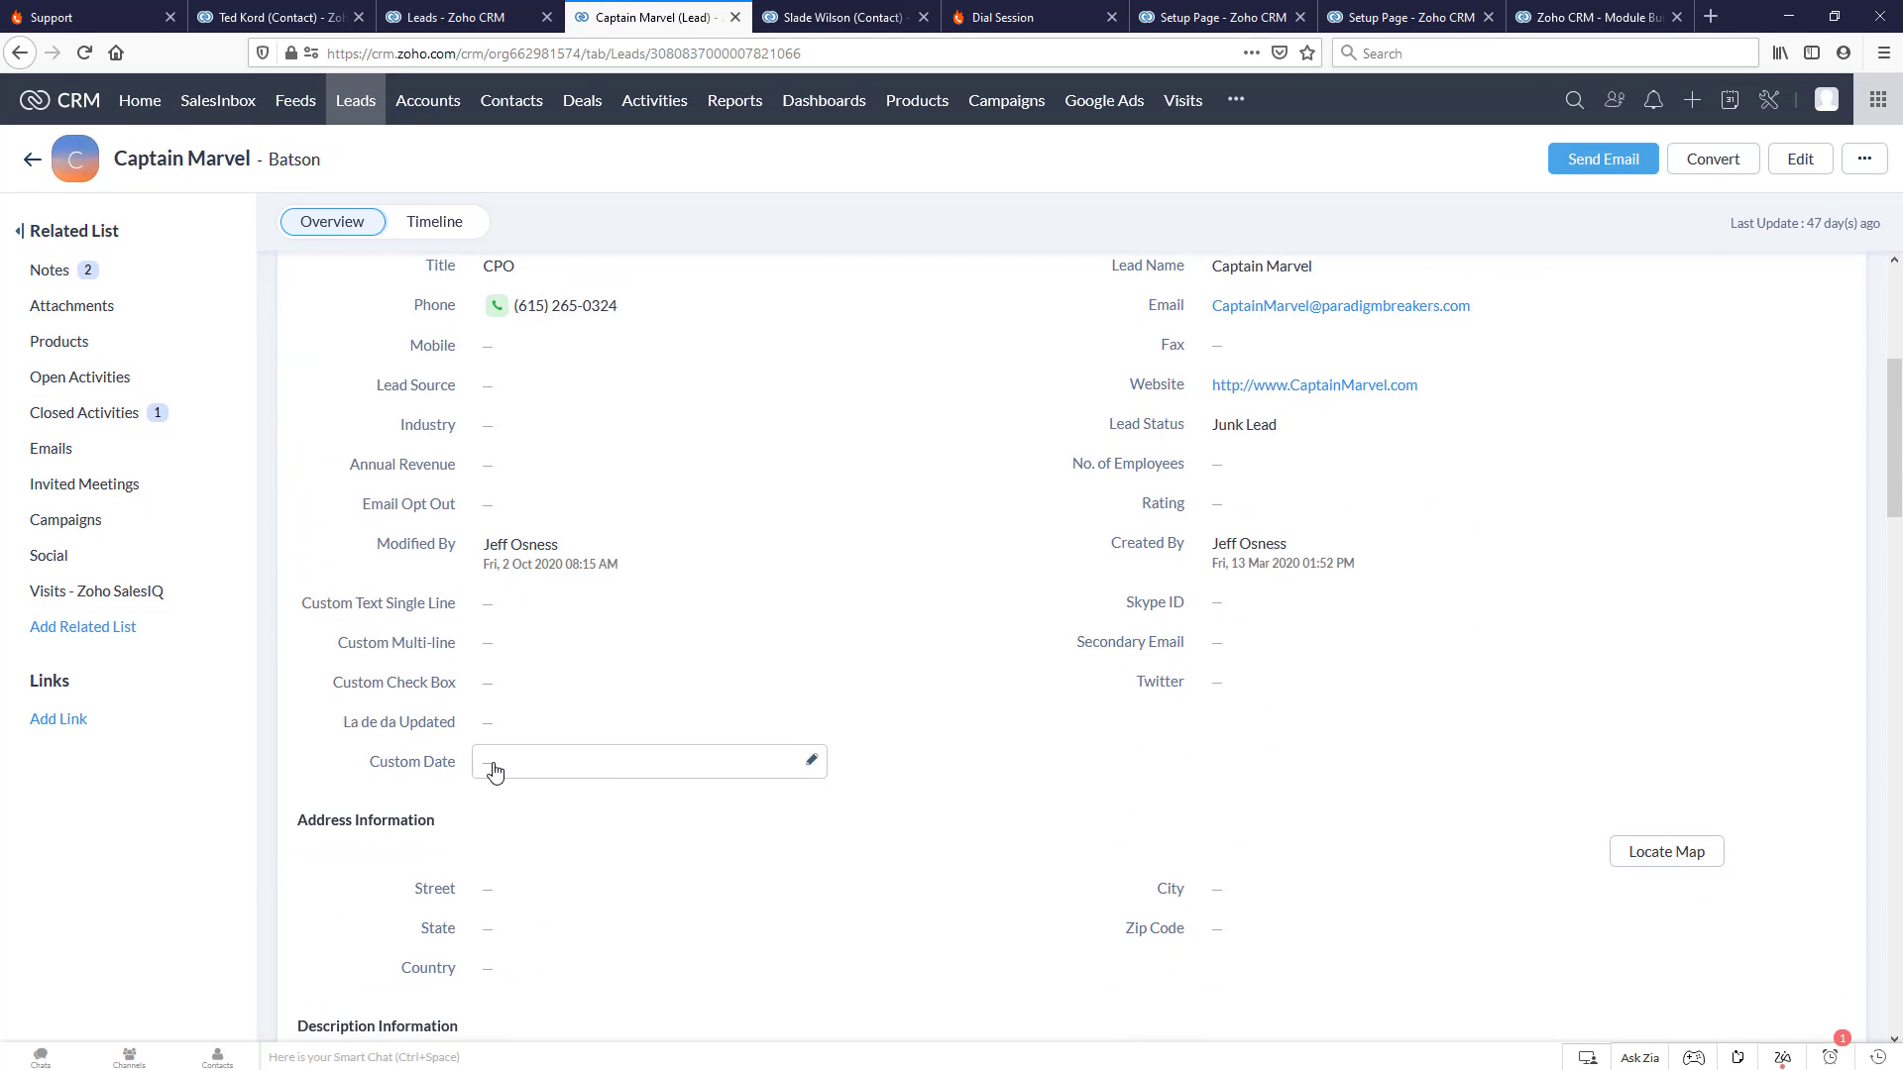
{"action": "left_click", "coordinate": [490, 684]}
{"action": "left_click", "coordinate": [490, 684]}
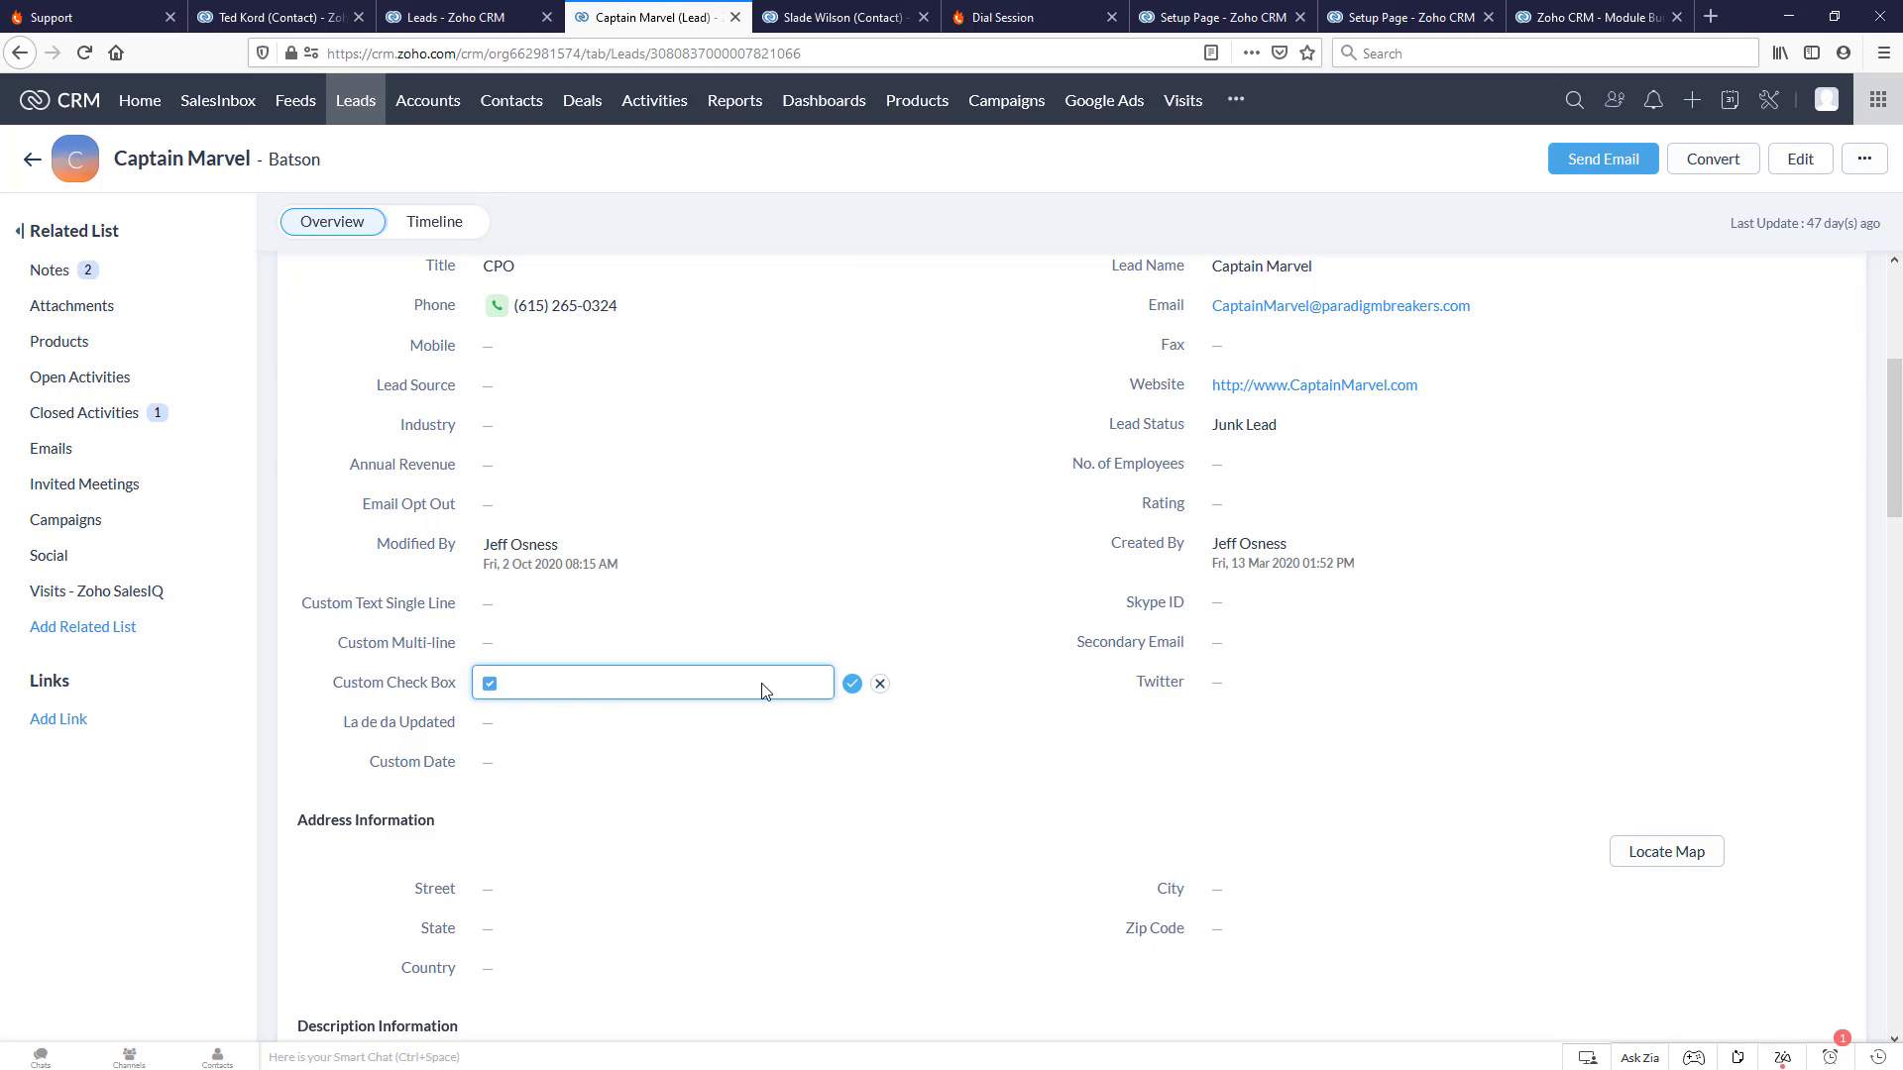
{"action": "left_click", "coordinate": [851, 688]}
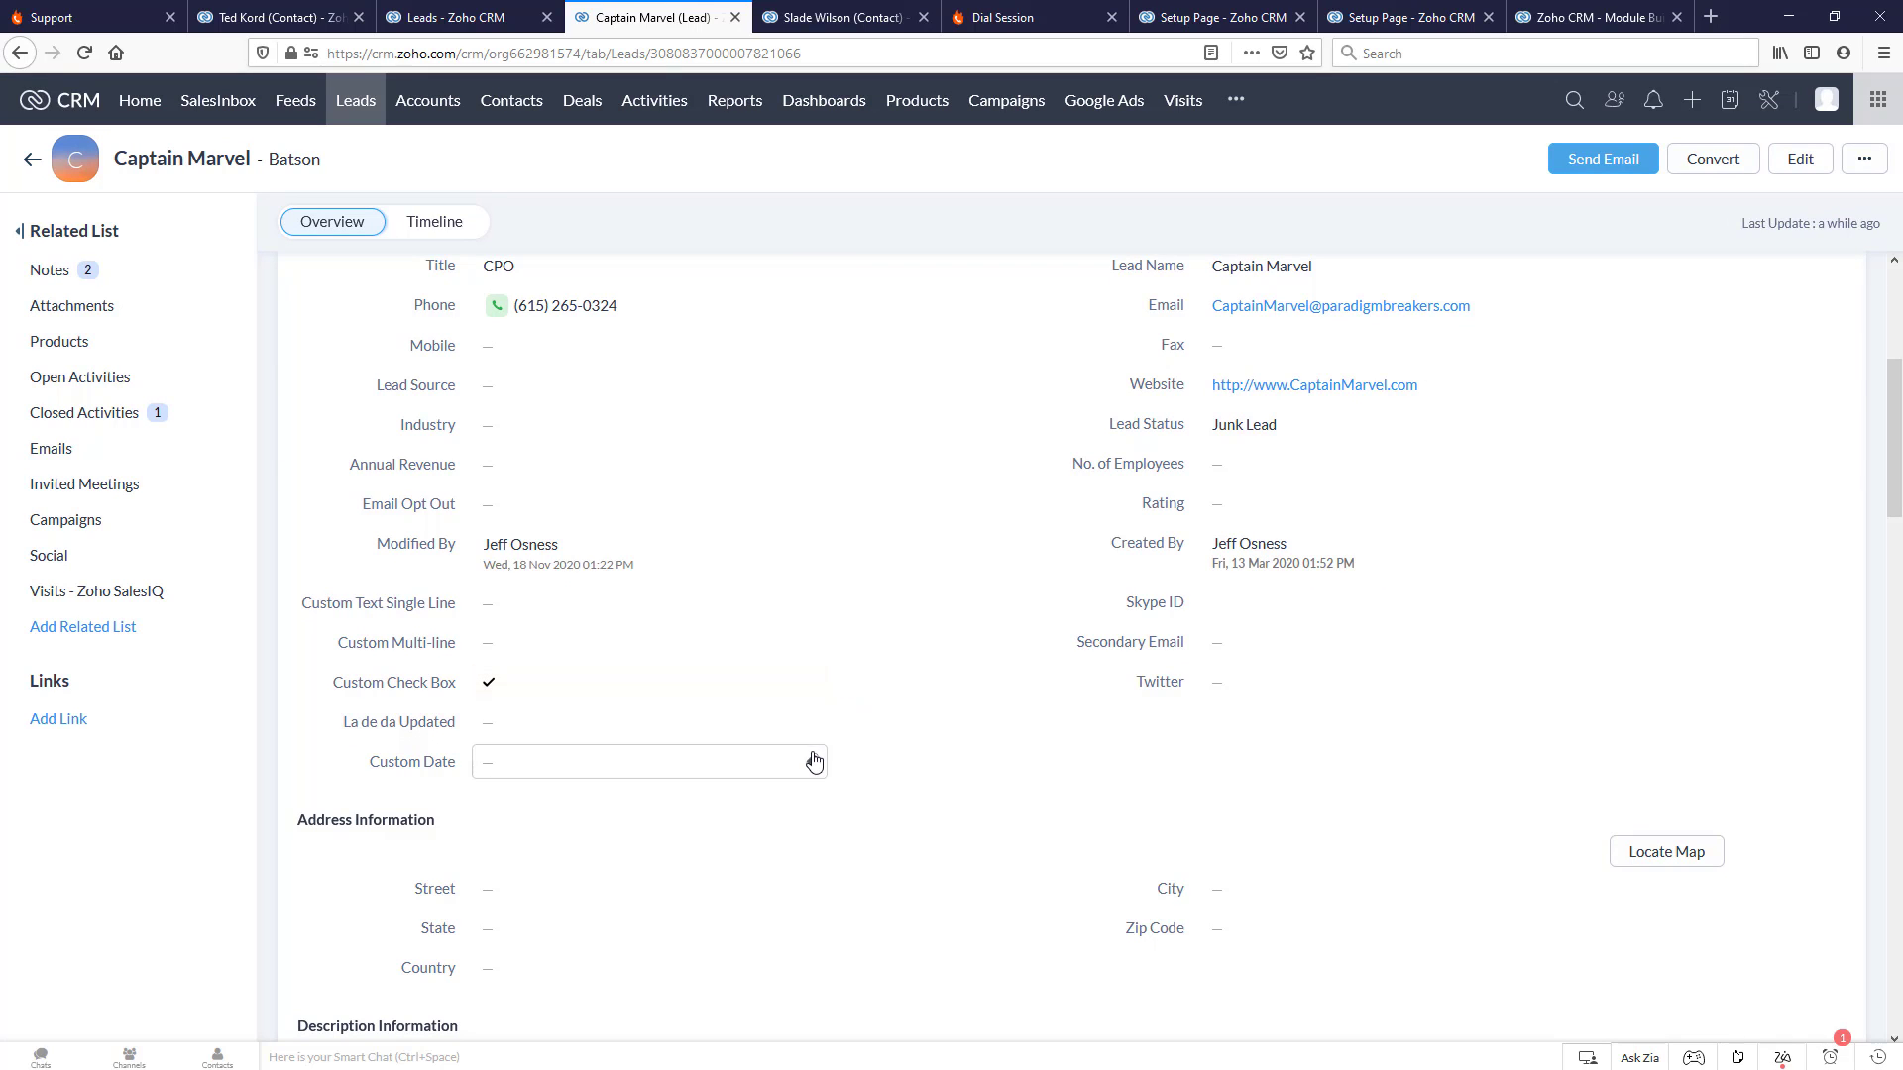
- Start a PhoneBurner dial session with only the Batson lead and complete its call as a Live Answer
{"action": "left_click", "coordinate": [34, 161]}
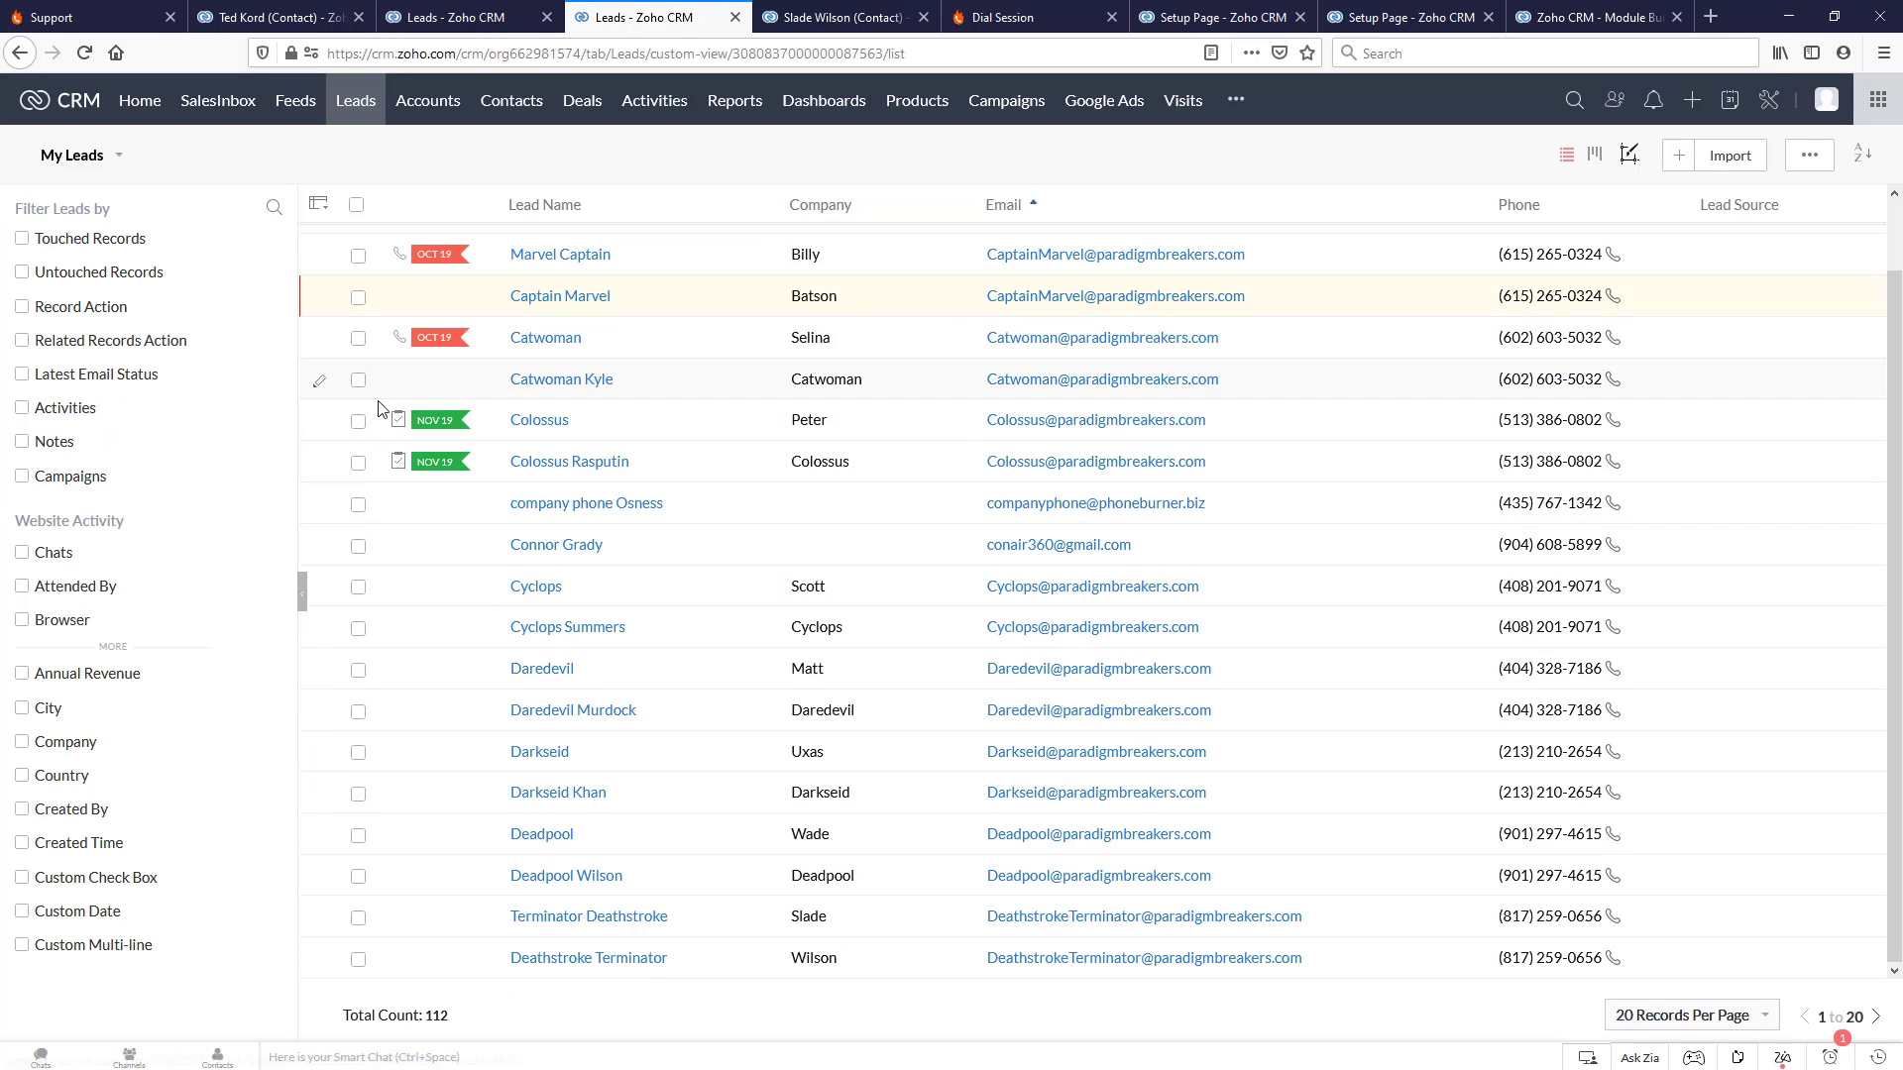
{"action": "left_click", "coordinate": [355, 297]}
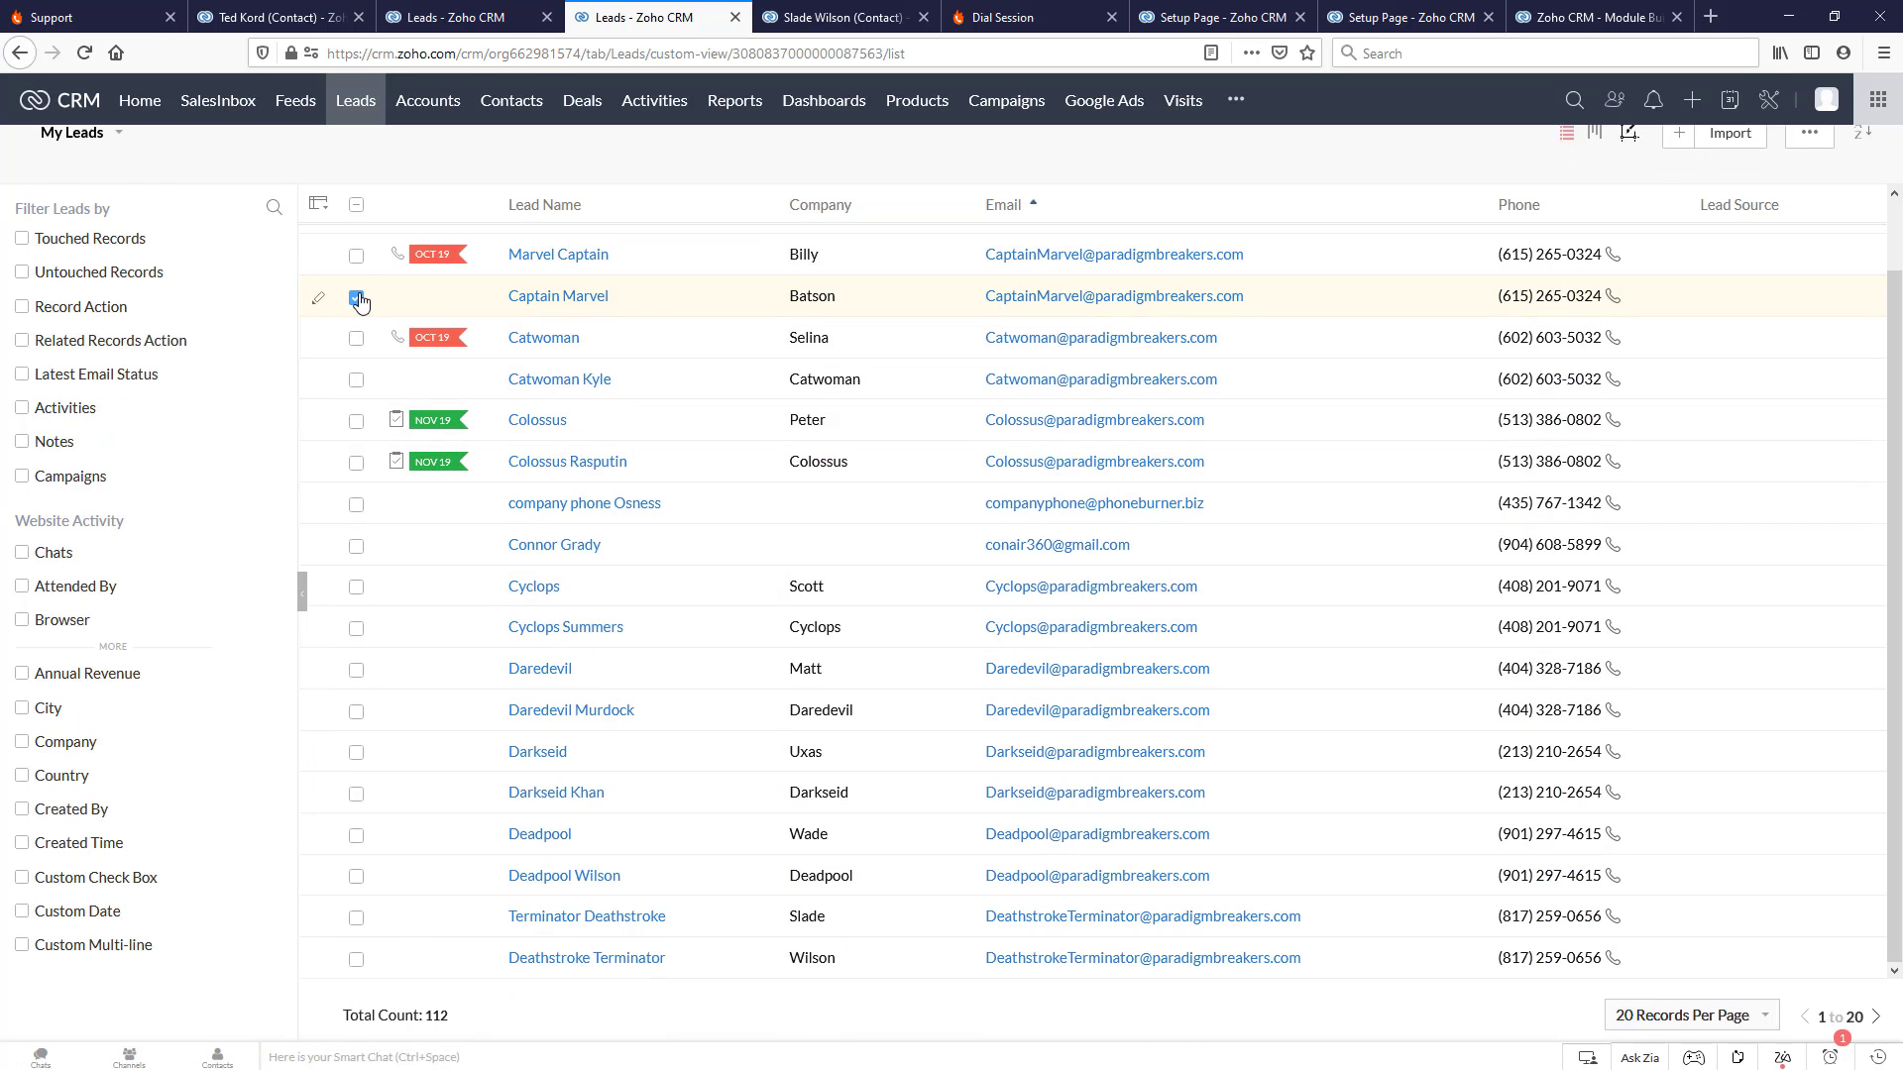
{"action": "left_click", "coordinate": [671, 158]}
{"action": "scroll", "coordinate": [1177, 589], "scroll_direction": "down", "scroll_amount": 6}
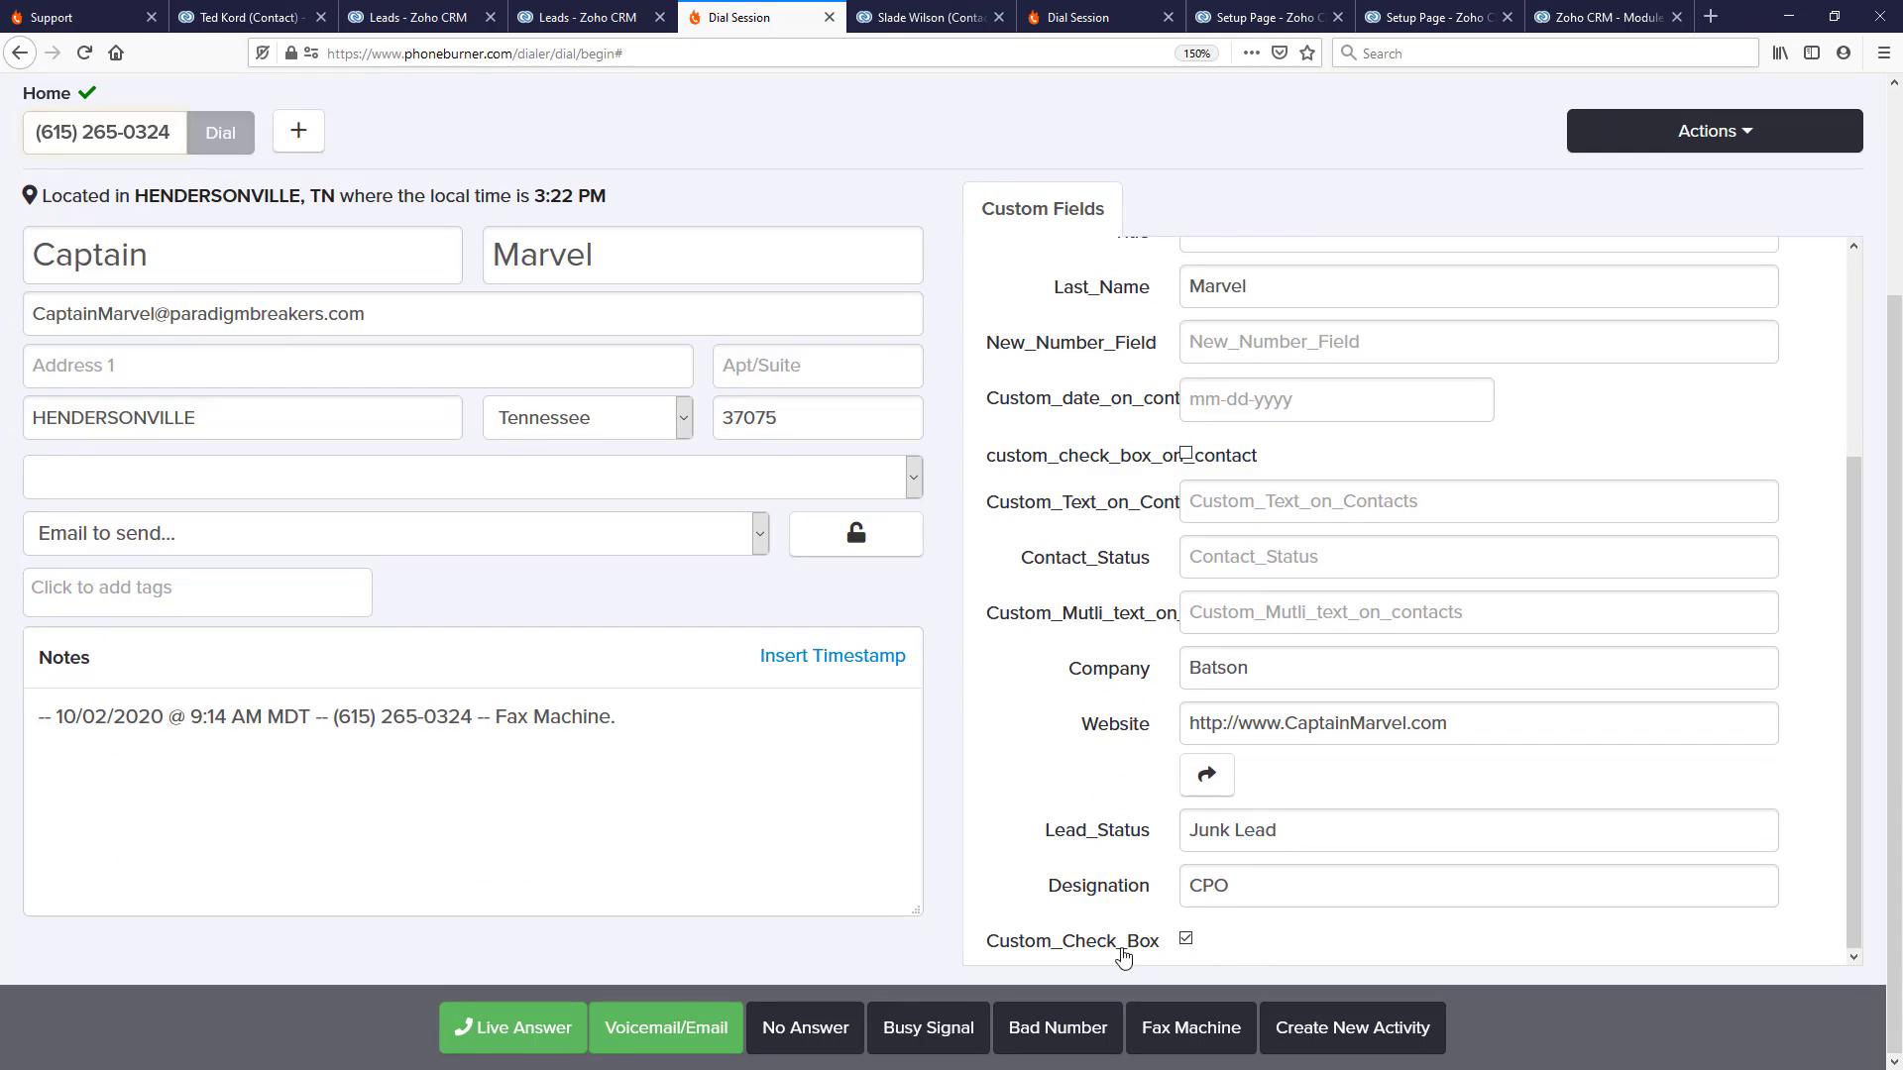
{"action": "left_click", "coordinate": [548, 1038]}
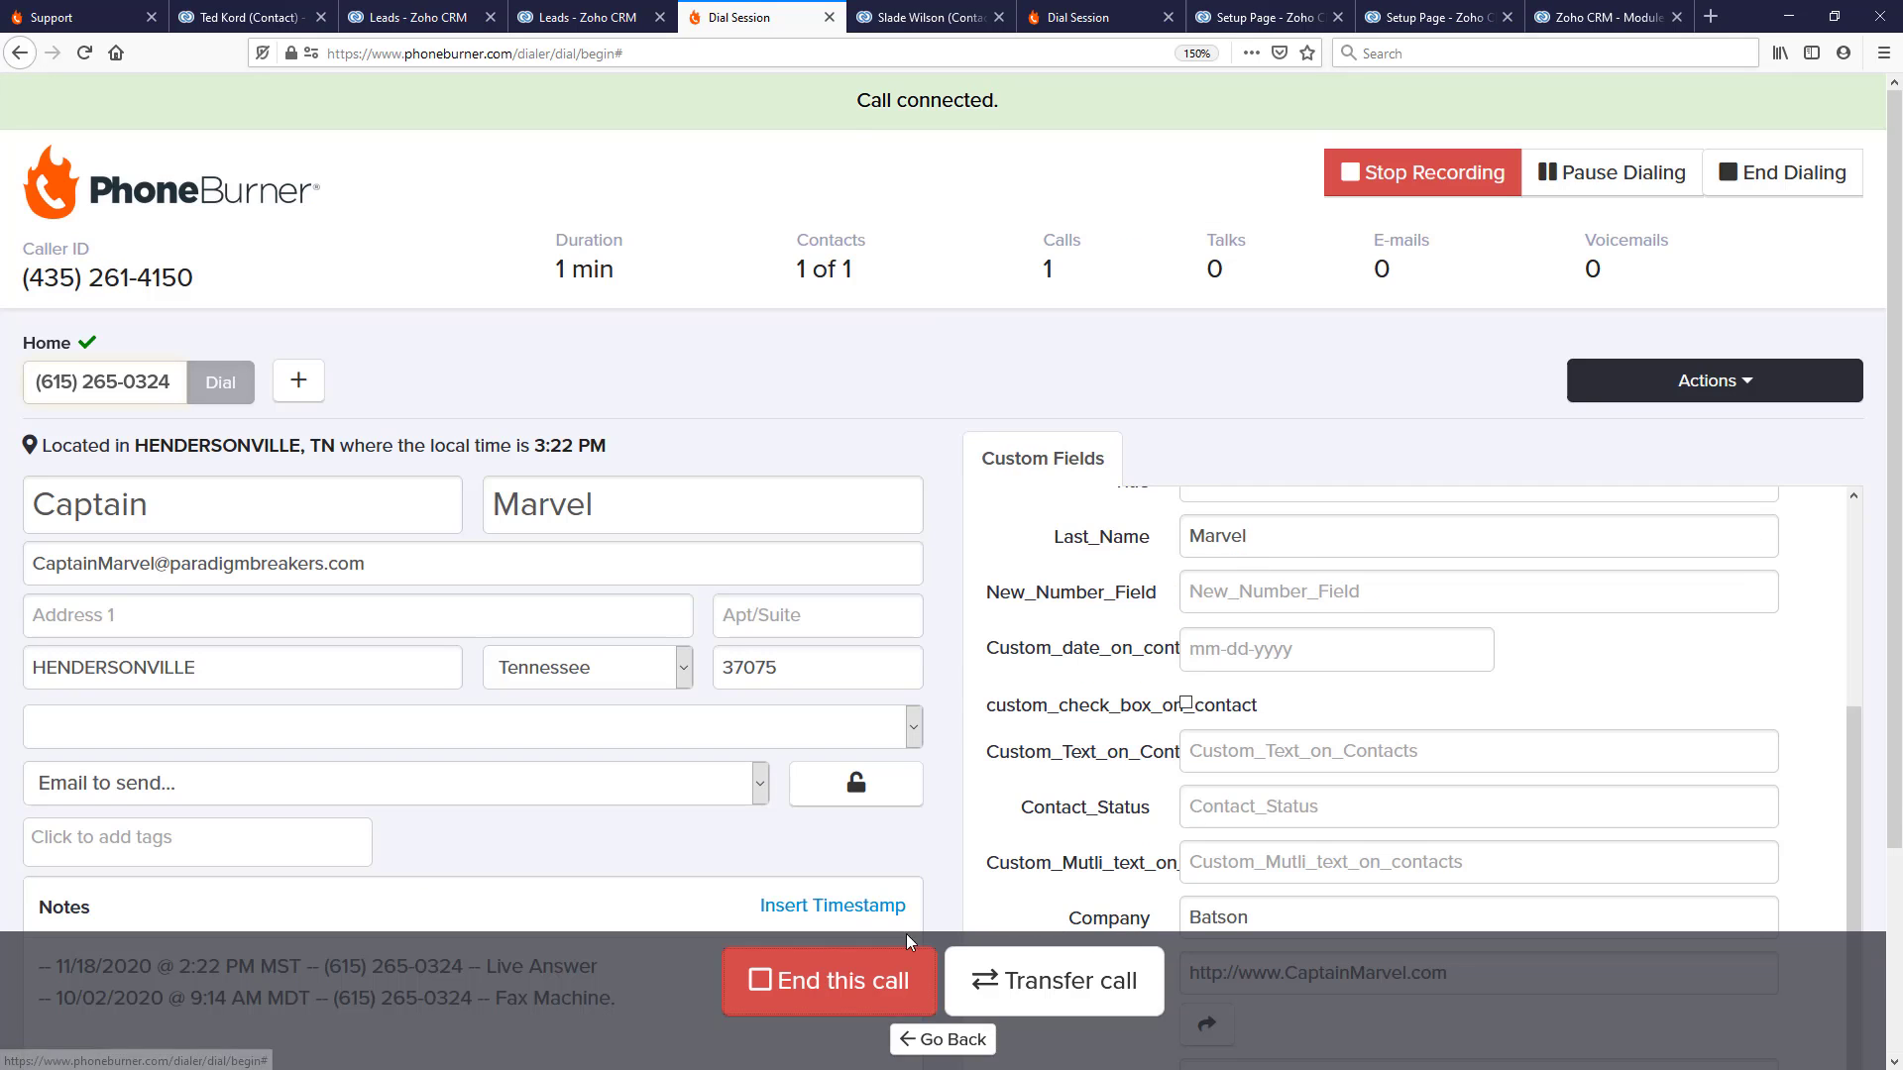
{"action": "left_click", "coordinate": [892, 967]}
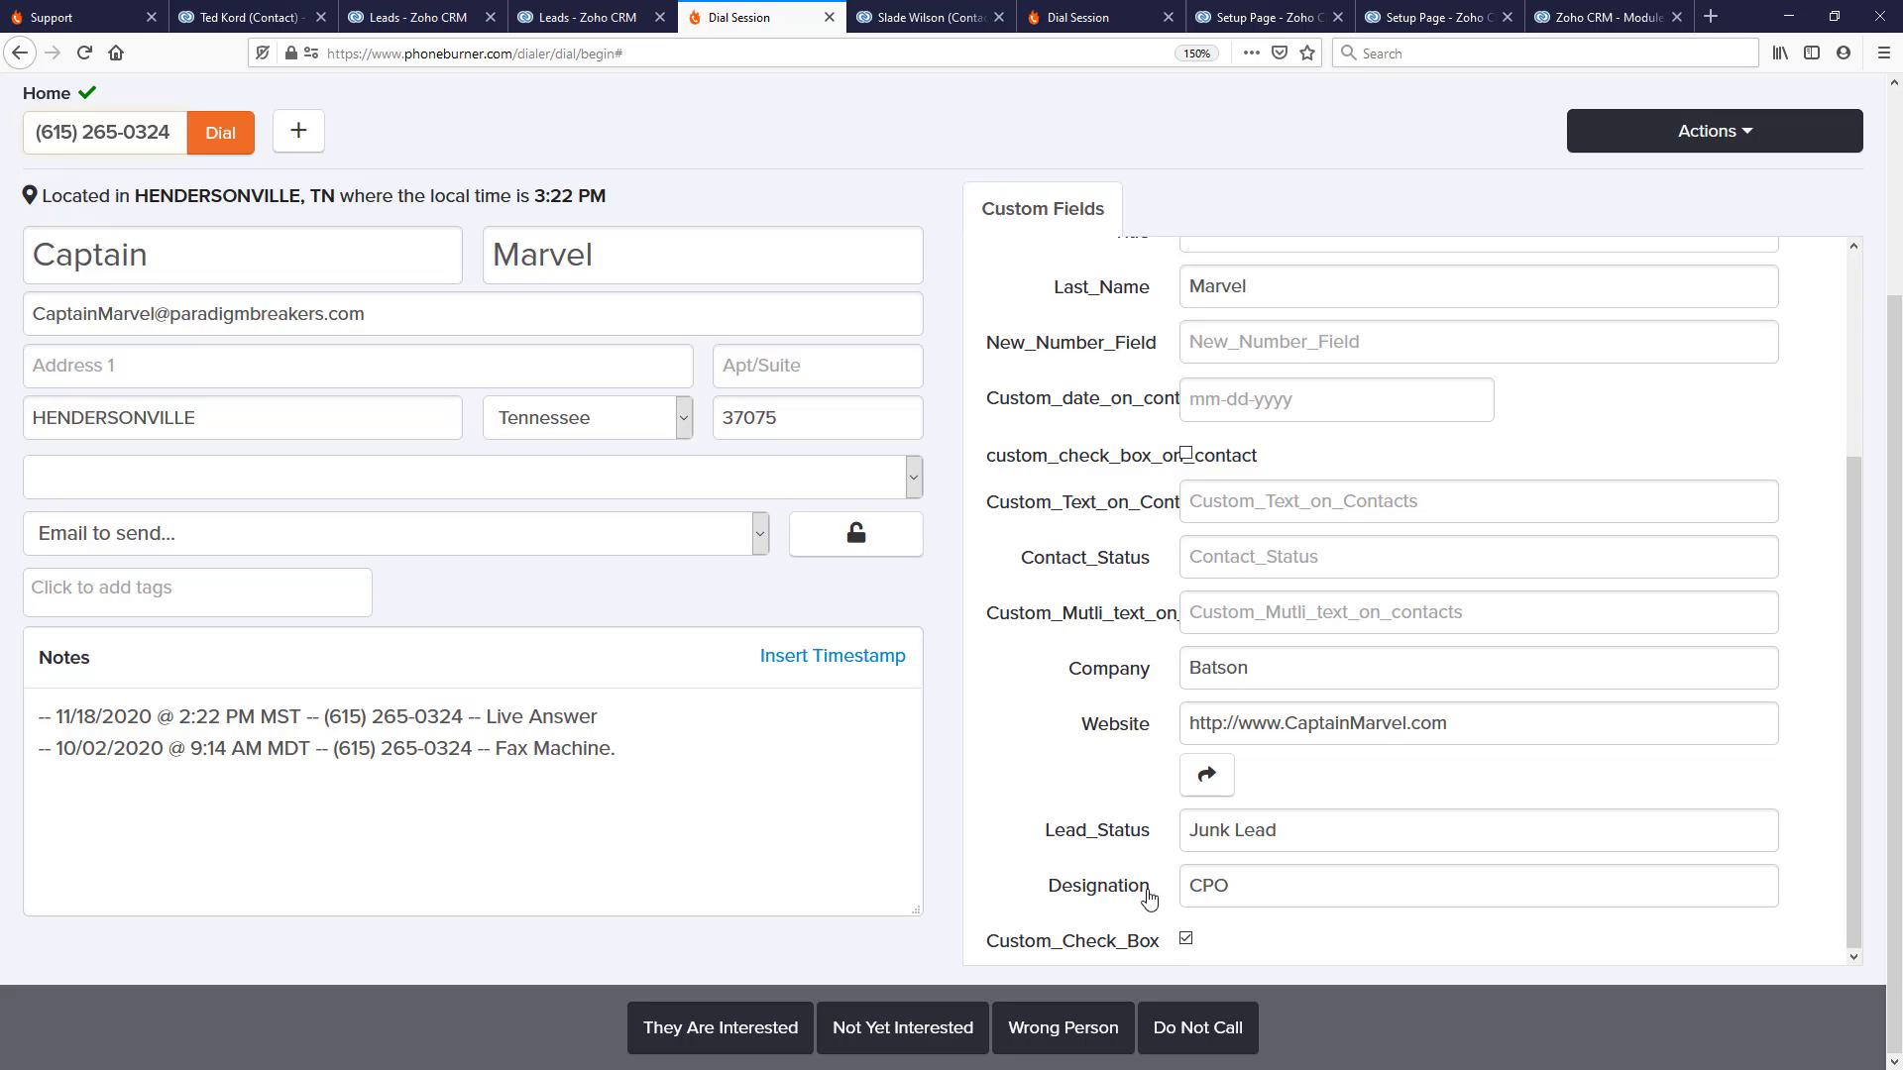
- Compare the Designation and Lead_Status labels in the dial session with the Leads module's API names in Zoho CRM
{"action": "left_click_drag", "start_coordinate": [1153, 899], "coordinate": [1050, 896]}
{"action": "left_click_drag", "start_coordinate": [1156, 841], "coordinate": [1051, 838]}
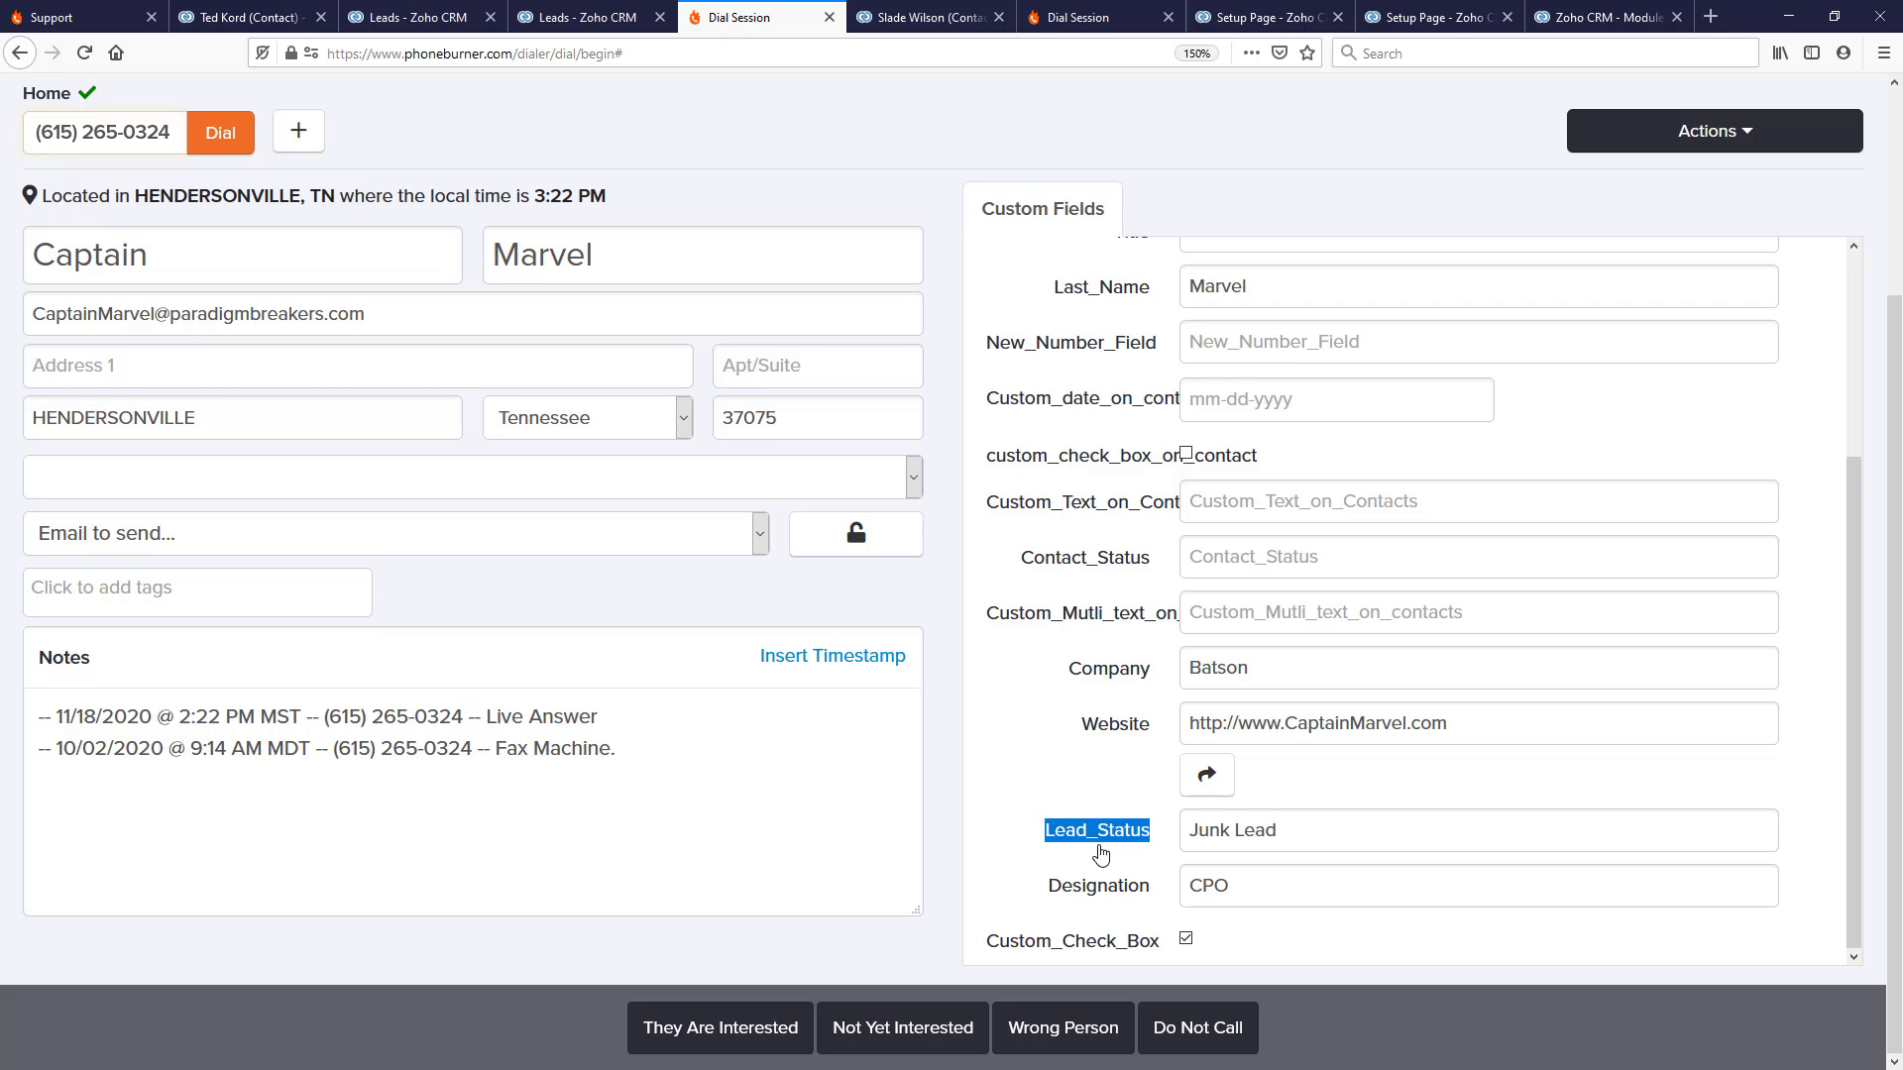
{"action": "left_click", "coordinate": [1578, 21]}
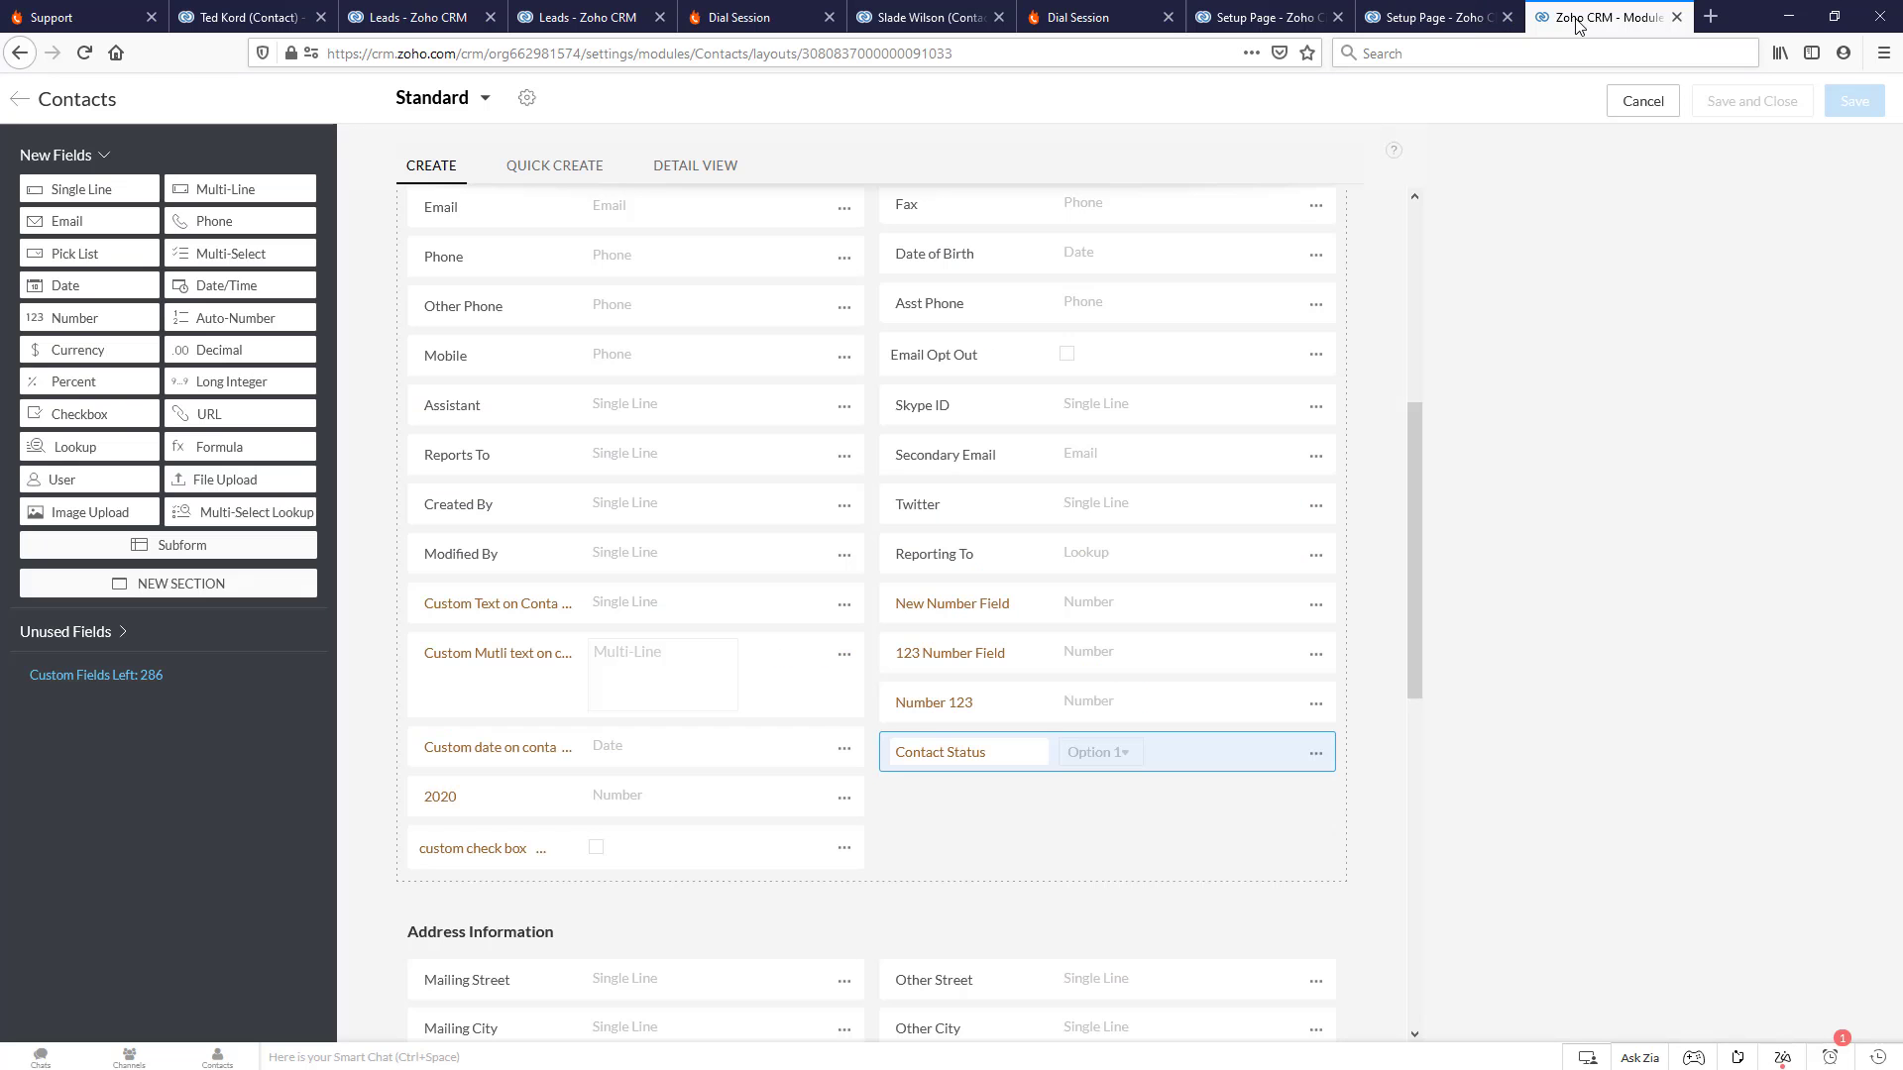
{"action": "left_click", "coordinate": [1446, 26]}
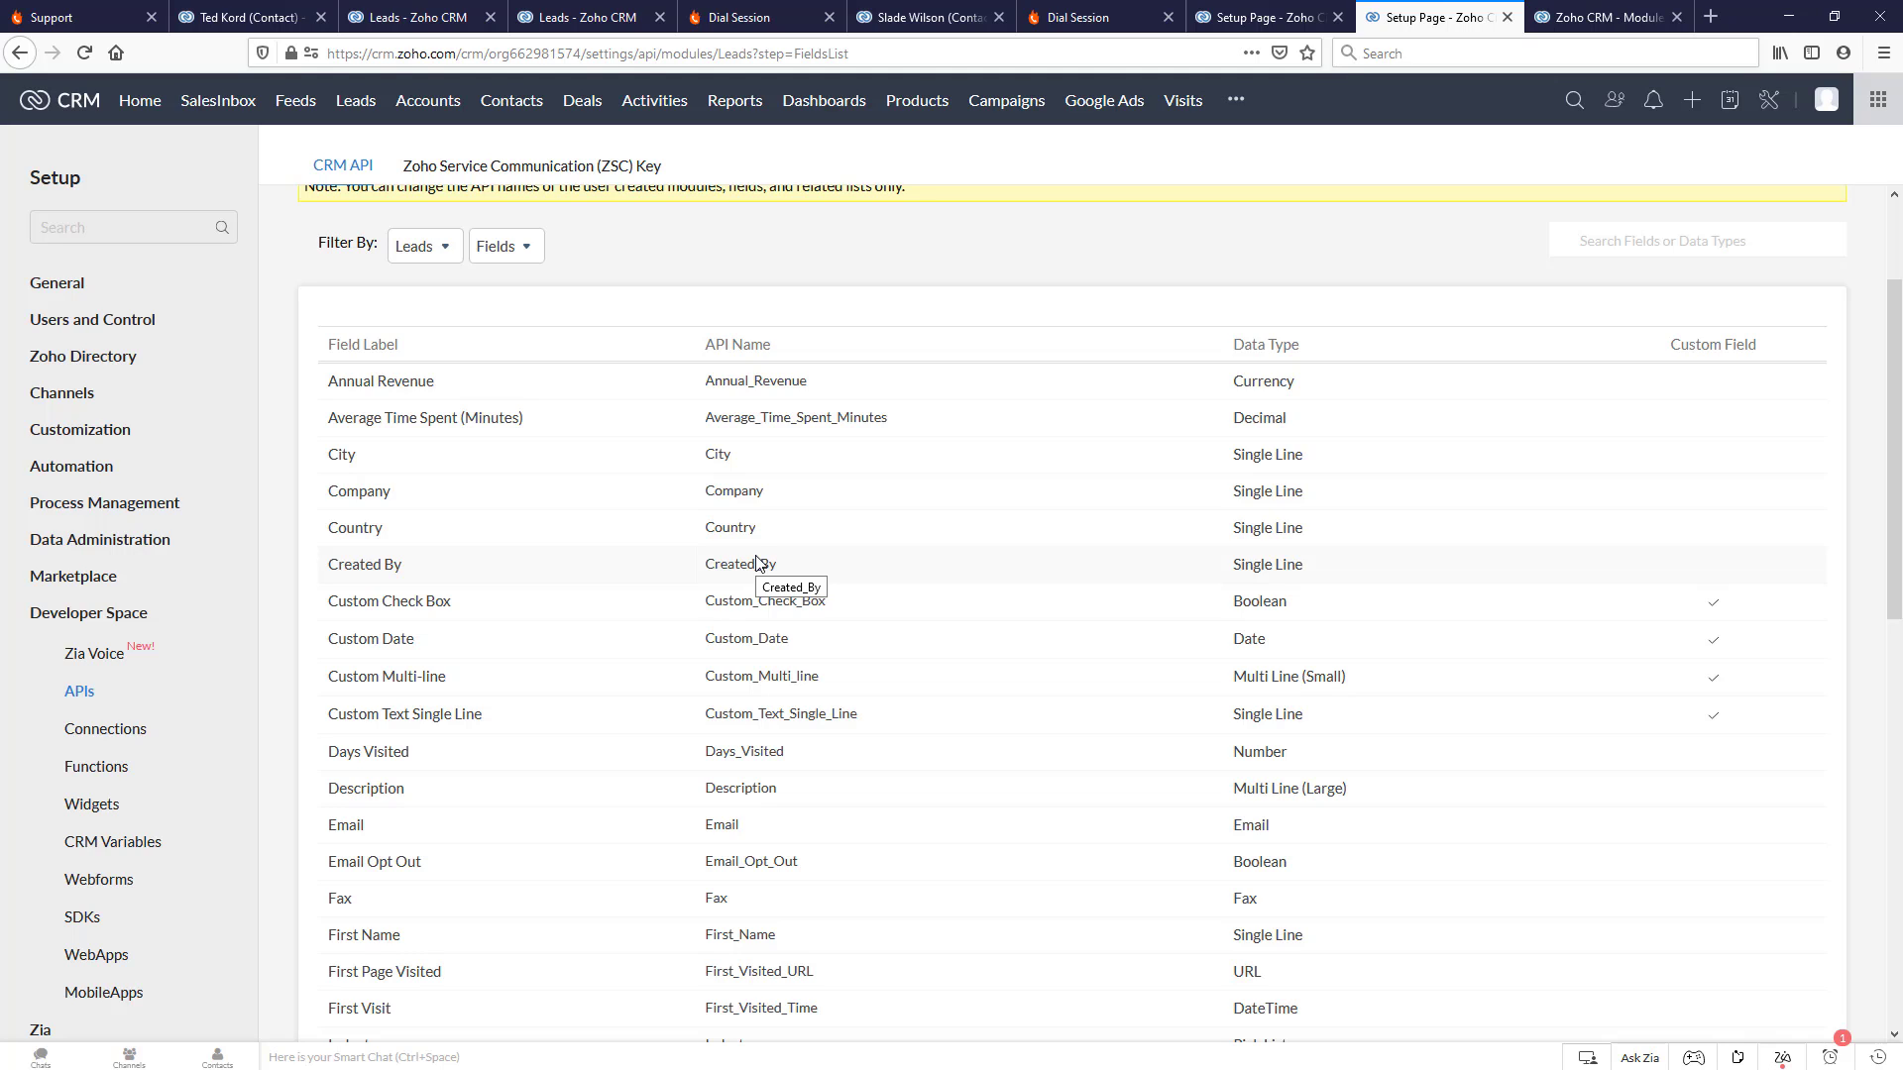
{"action": "scroll", "coordinate": [756, 508], "scroll_direction": "down", "scroll_amount": 2}
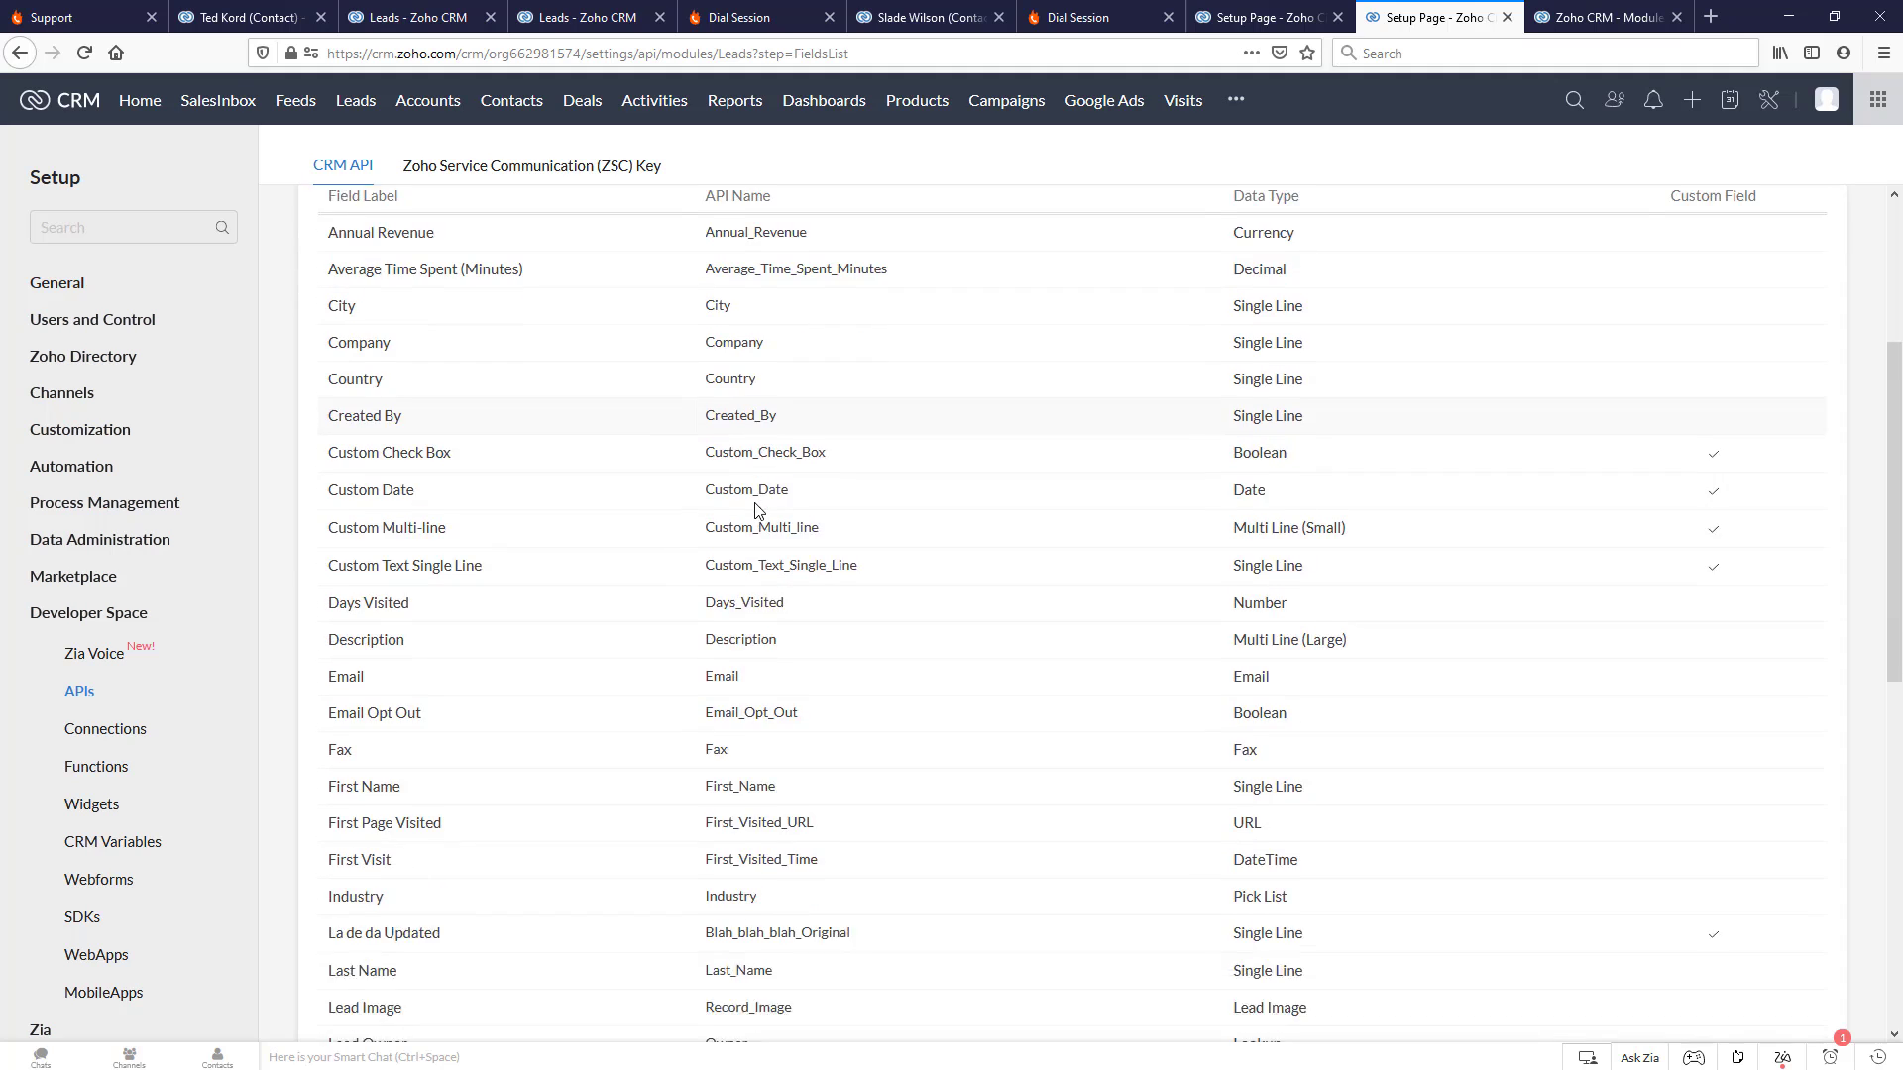
{"action": "scroll", "coordinate": [755, 510], "scroll_direction": "down", "scroll_amount": 1}
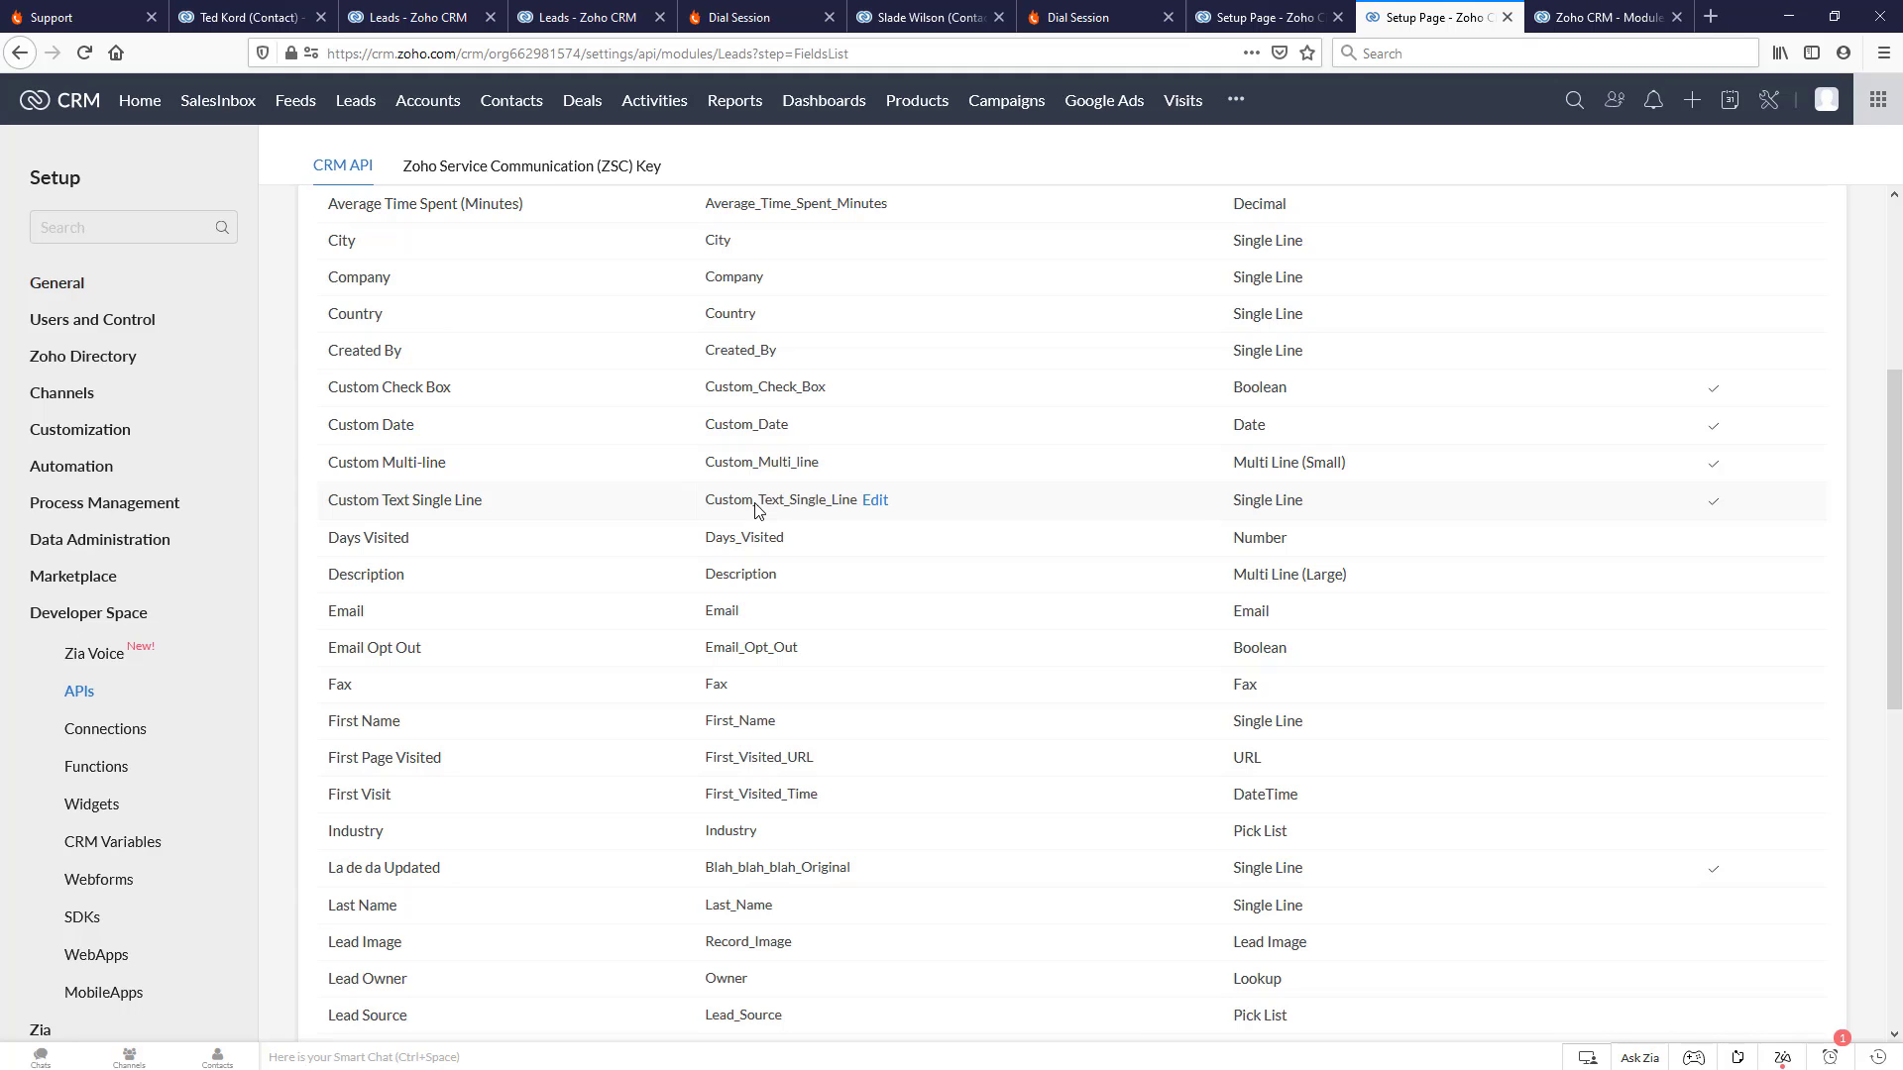
{"action": "scroll", "coordinate": [756, 508], "scroll_direction": "down", "scroll_amount": 2}
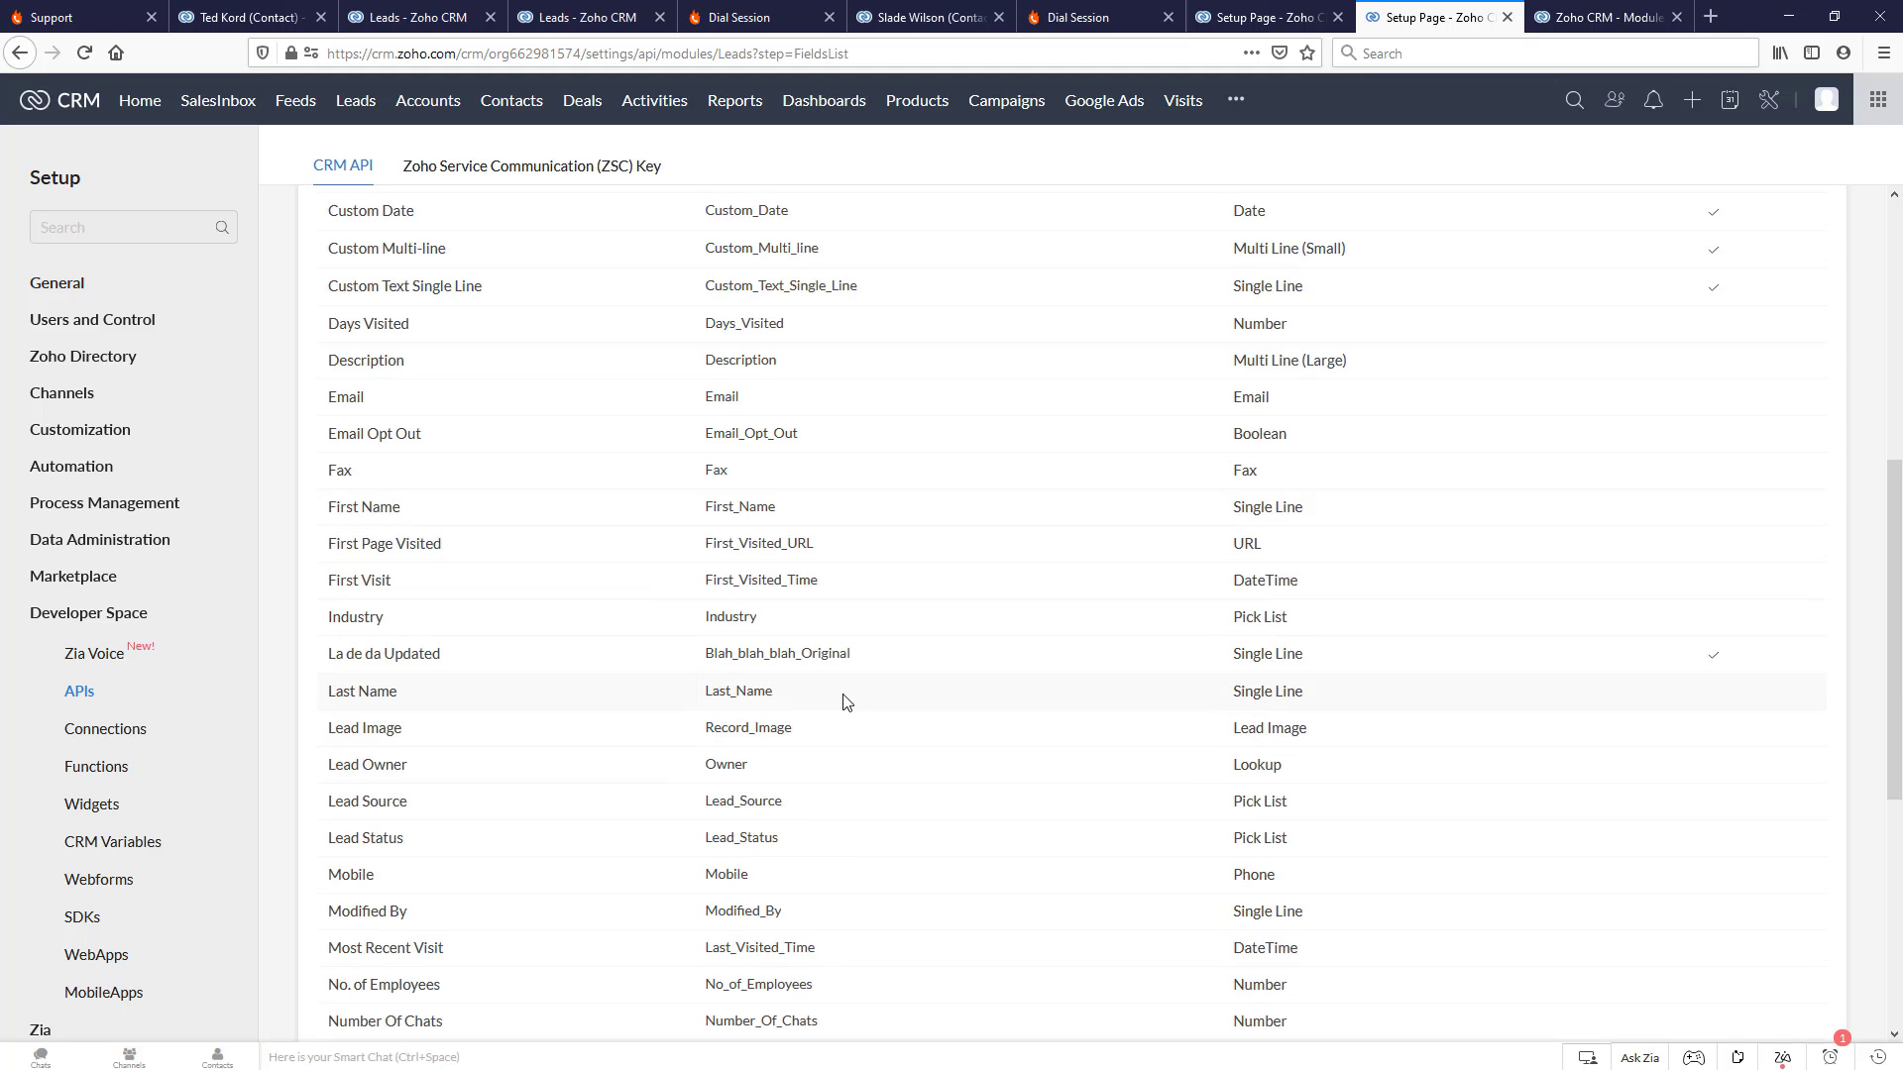
{"action": "left_click", "coordinate": [1257, 22]}
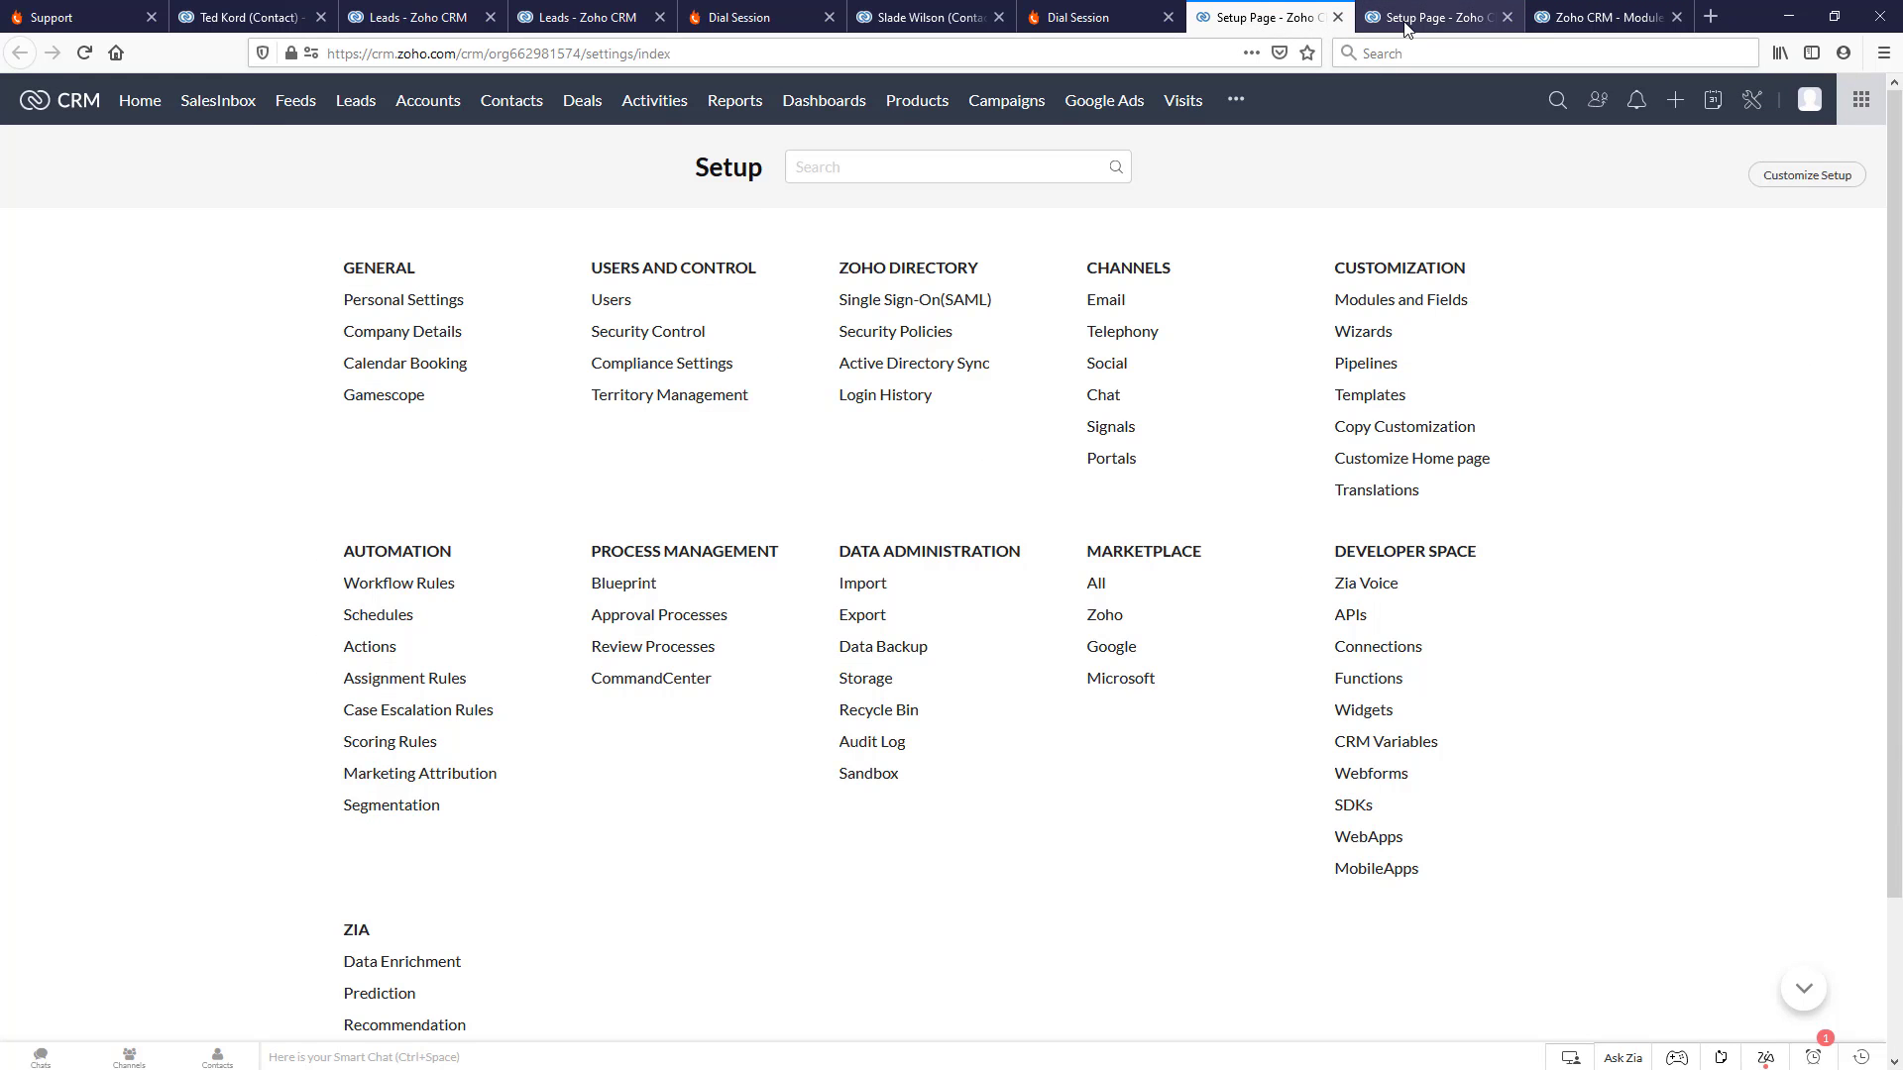
{"action": "left_click", "coordinate": [1432, 18]}
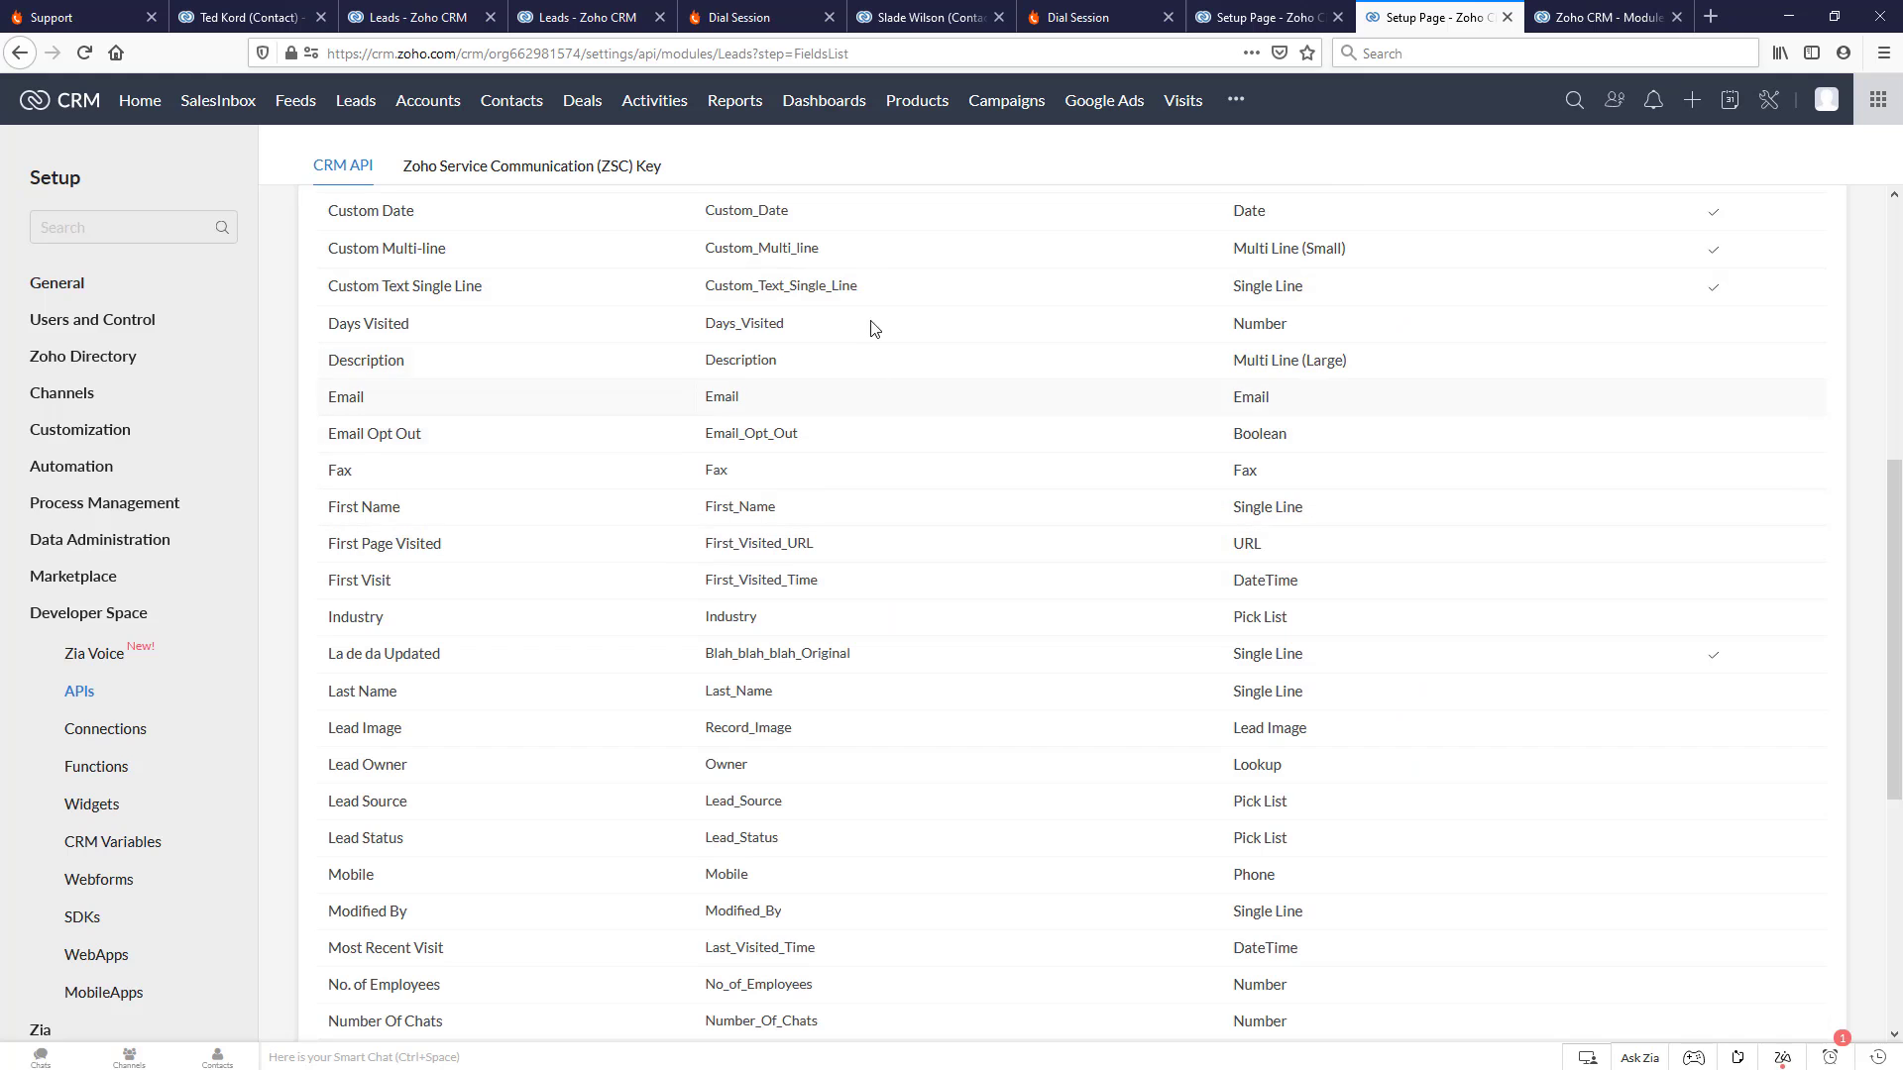
- Check the dial session's full set of contact and lead custom fields against the Leads API names list
{"action": "left_click", "coordinate": [774, 20]}
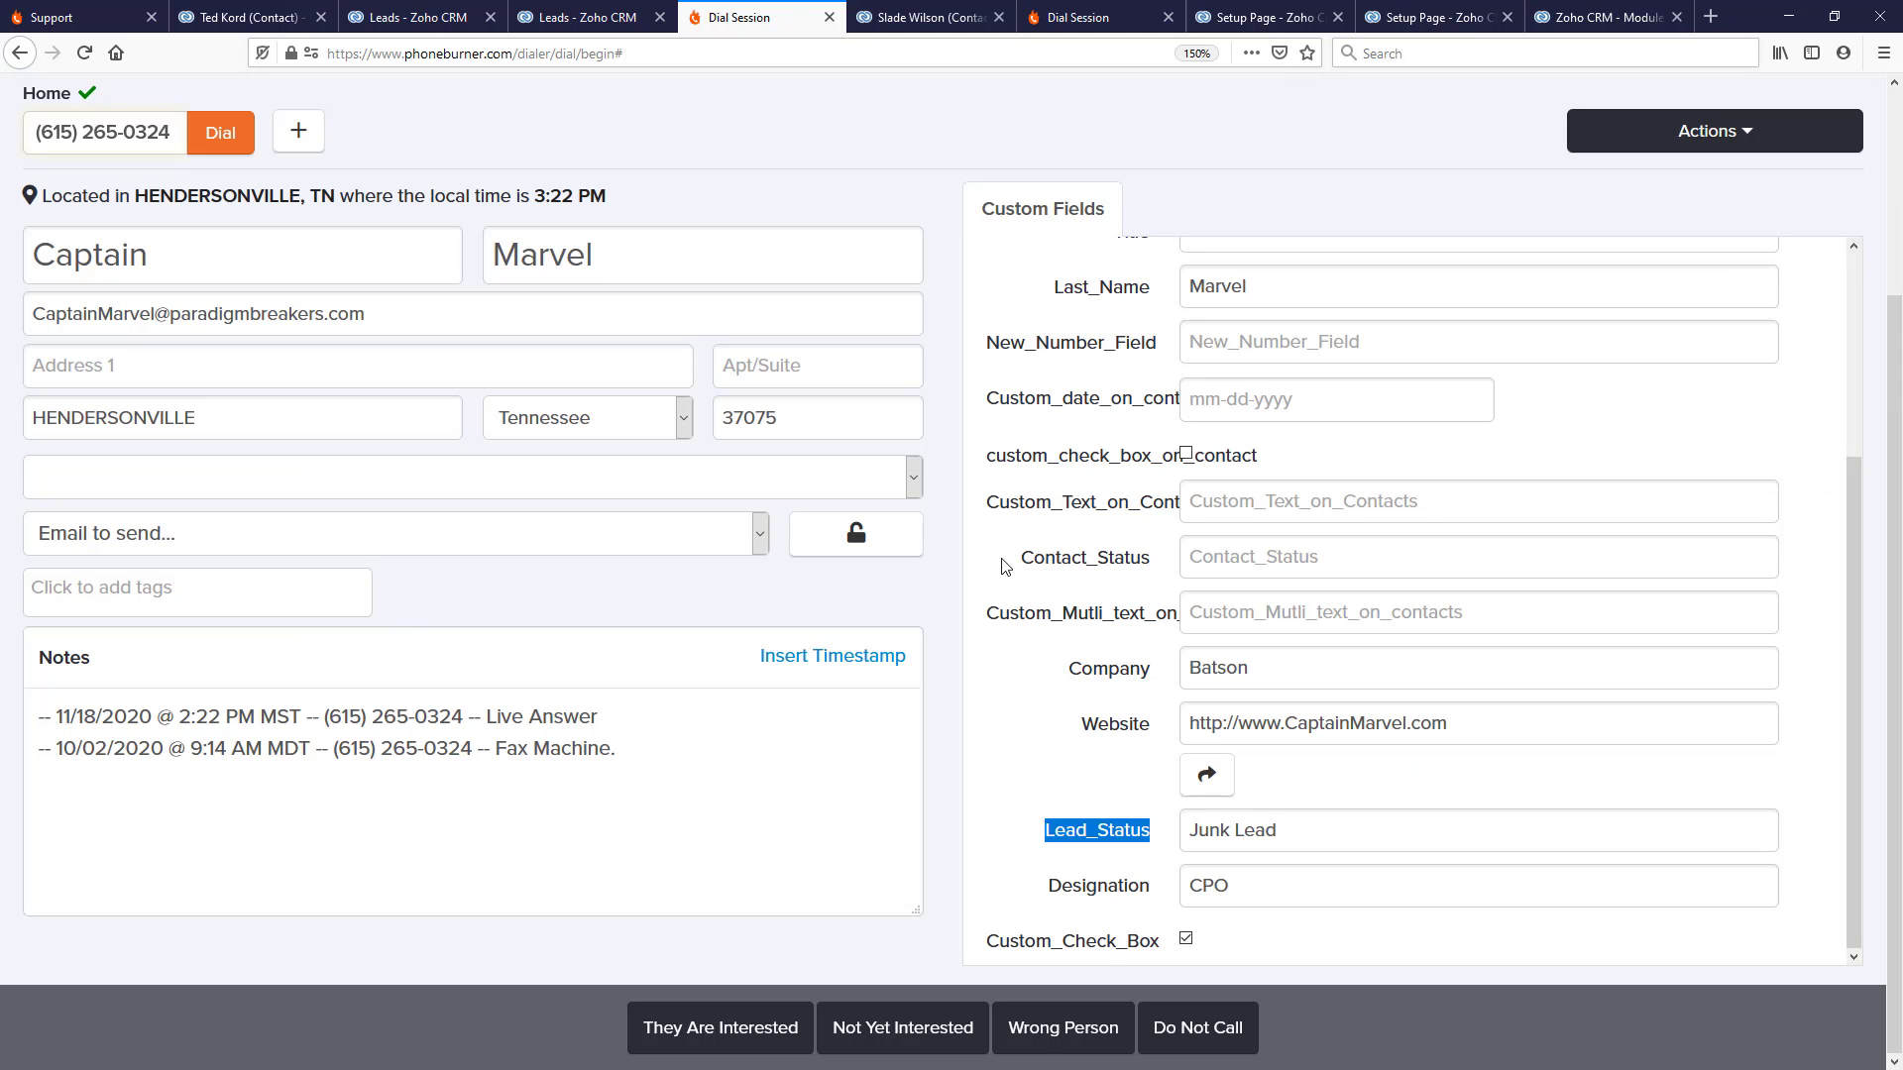
{"action": "left_click", "coordinate": [1115, 760]}
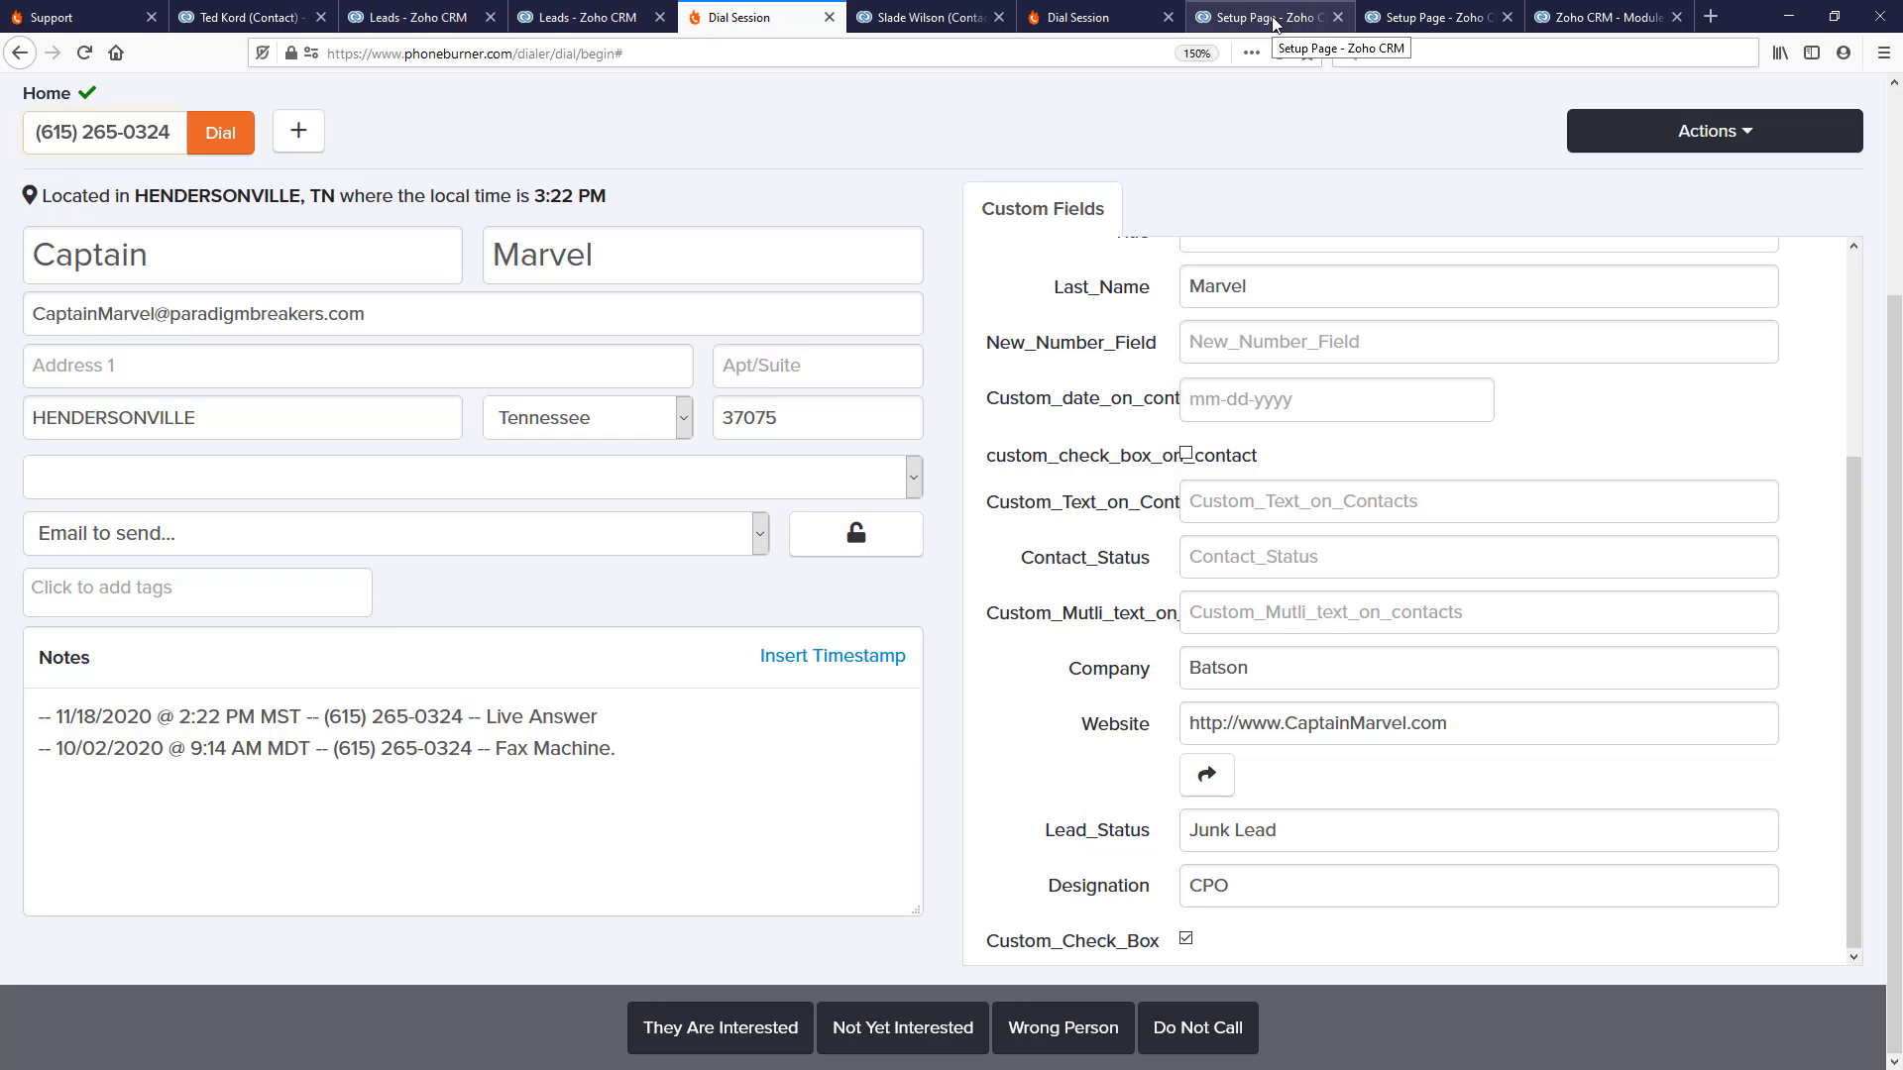
{"action": "left_click", "coordinate": [1382, 17]}
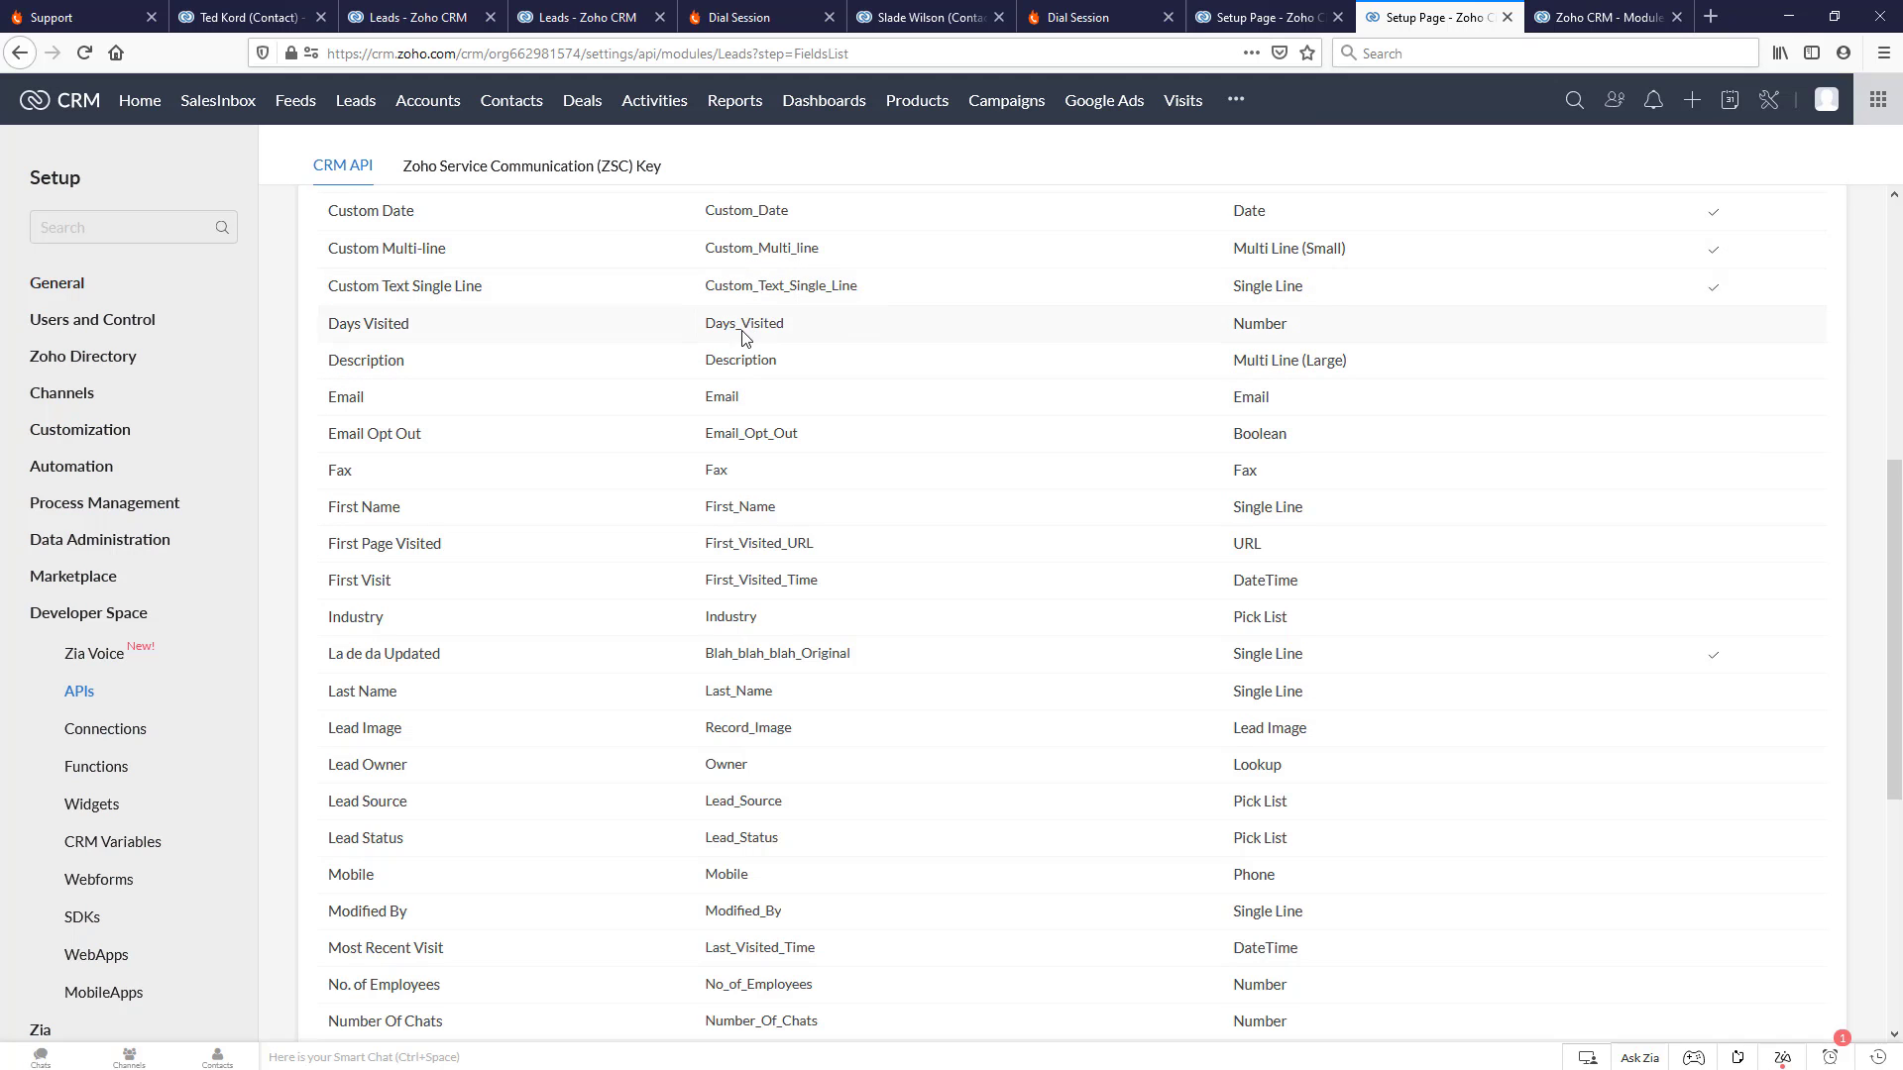
{"action": "scroll", "coordinate": [658, 569], "scroll_direction": "up", "scroll_amount": 4}
{"action": "scroll", "coordinate": [661, 576], "scroll_direction": "down", "scroll_amount": 3}
{"action": "scroll", "coordinate": [661, 576], "scroll_direction": "down", "scroll_amount": 2}
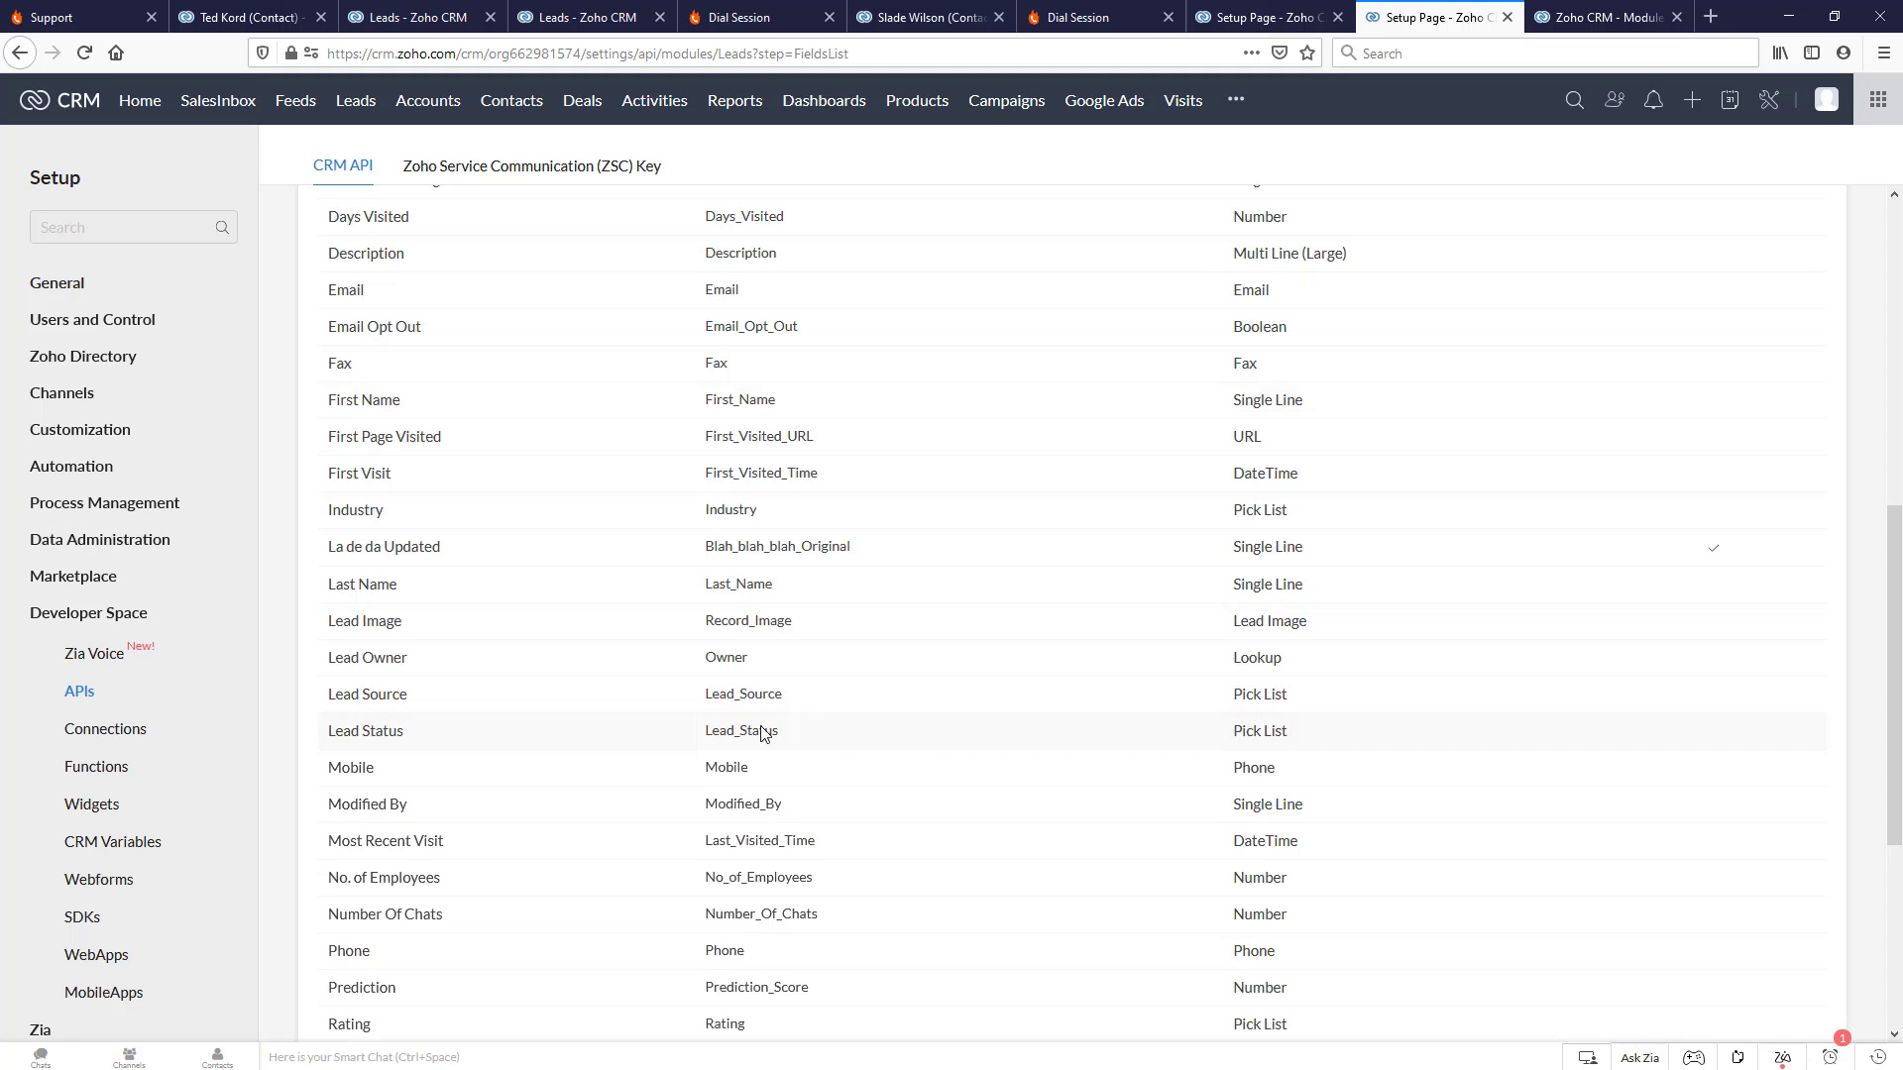
{"action": "scroll", "coordinate": [763, 734], "scroll_direction": "up", "scroll_amount": 7}
{"action": "scroll", "coordinate": [762, 732], "scroll_direction": "down", "scroll_amount": 5}
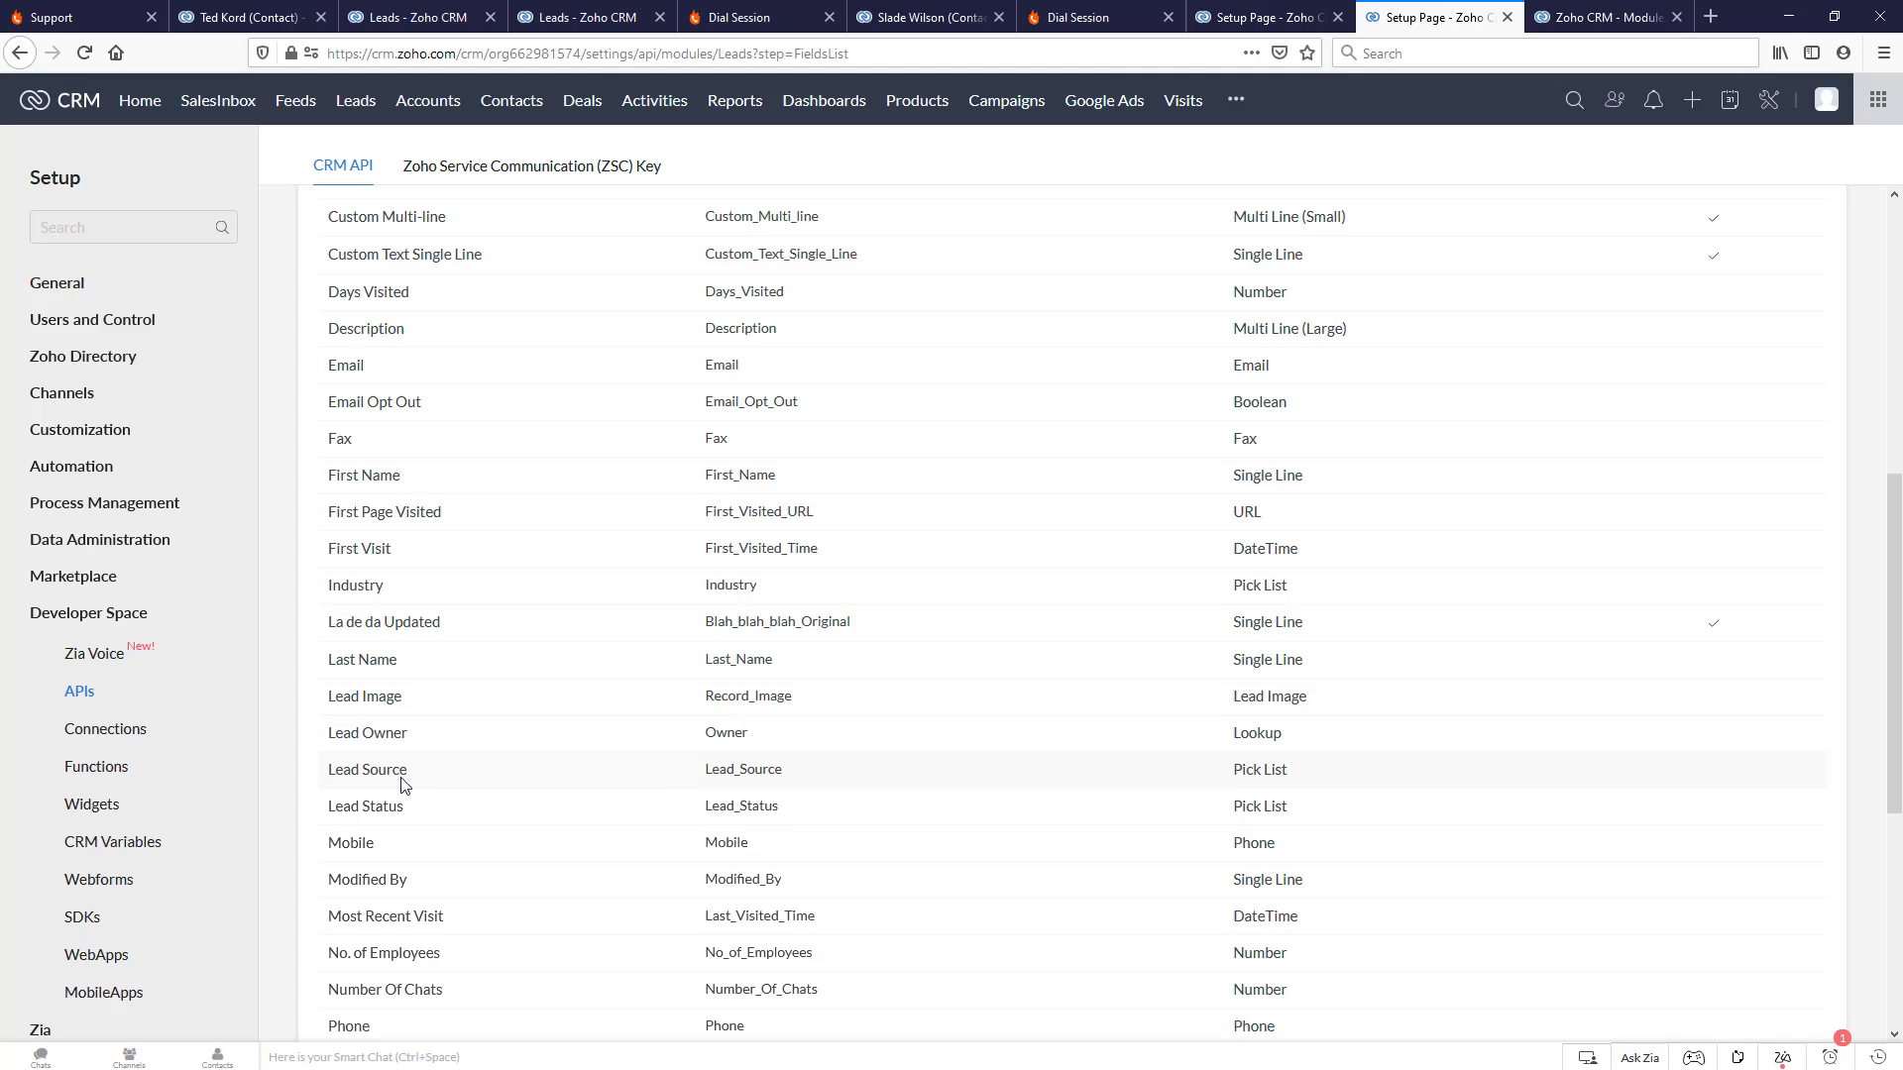
- Copy the API name Lead_Source from the Lead Source row of the Leads field list
{"action": "left_click_drag", "start_coordinate": [706, 771], "coordinate": [745, 769]}
{"action": "left_click", "coordinate": [766, 767]}
{"action": "double_click", "coordinate": [771, 769]}
{"action": "left_click", "coordinate": [785, 770]}
{"action": "double_click", "coordinate": [783, 771]}
{"action": "key", "text": "ctrl+c"}
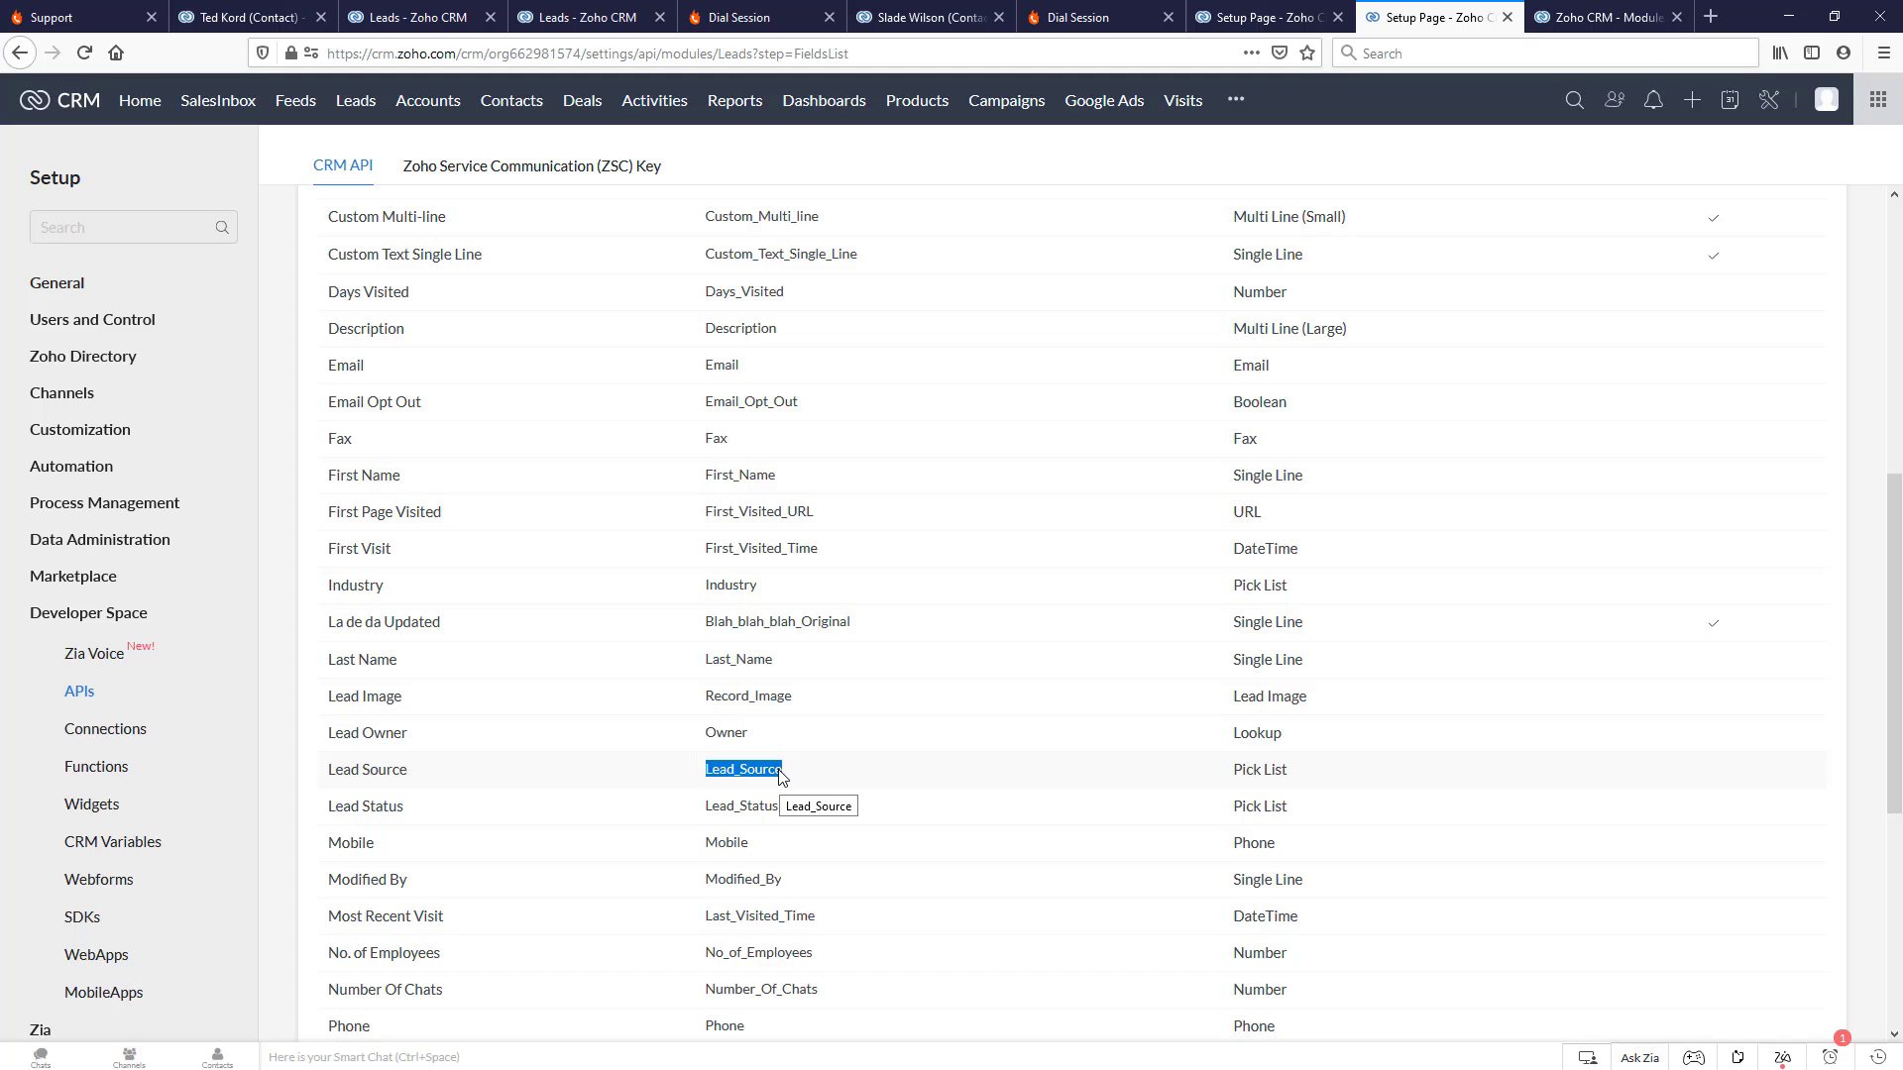
{"action": "left_click", "coordinate": [78, 691]}
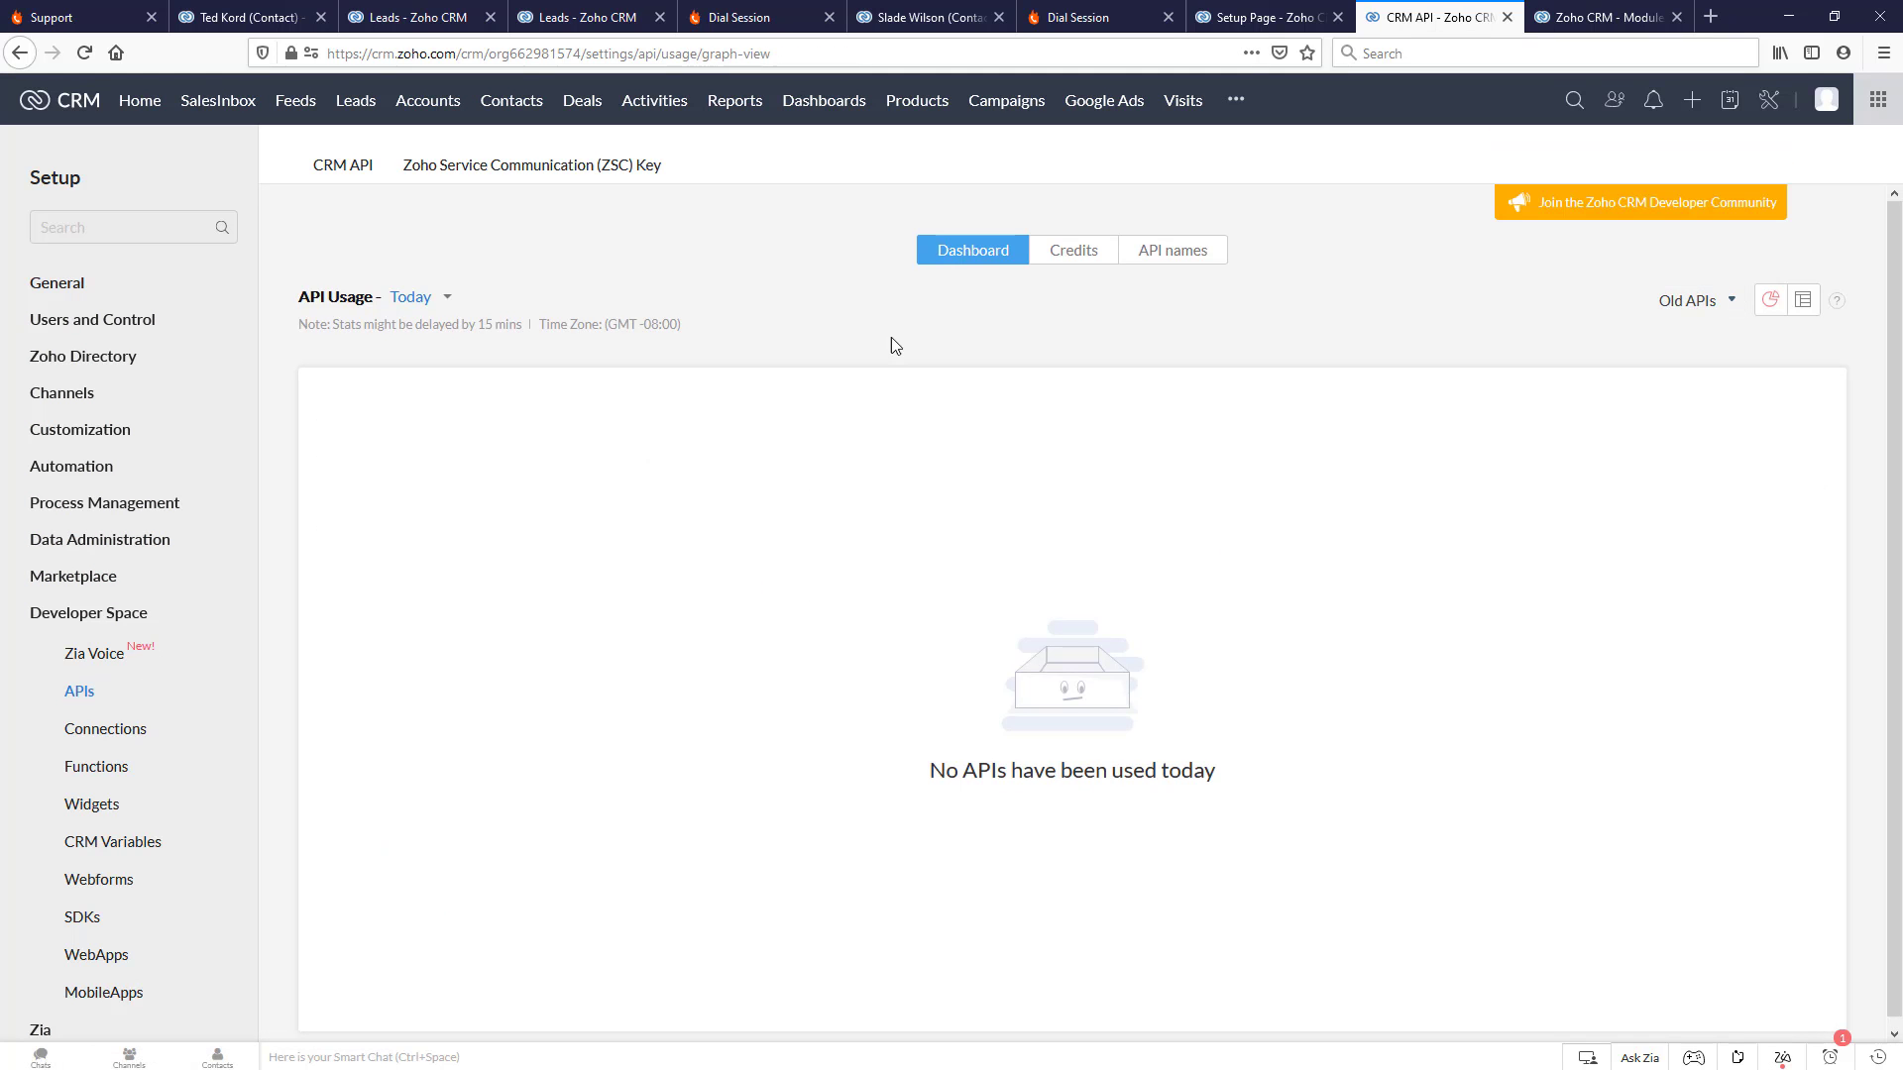
{"action": "left_click", "coordinate": [1159, 250]}
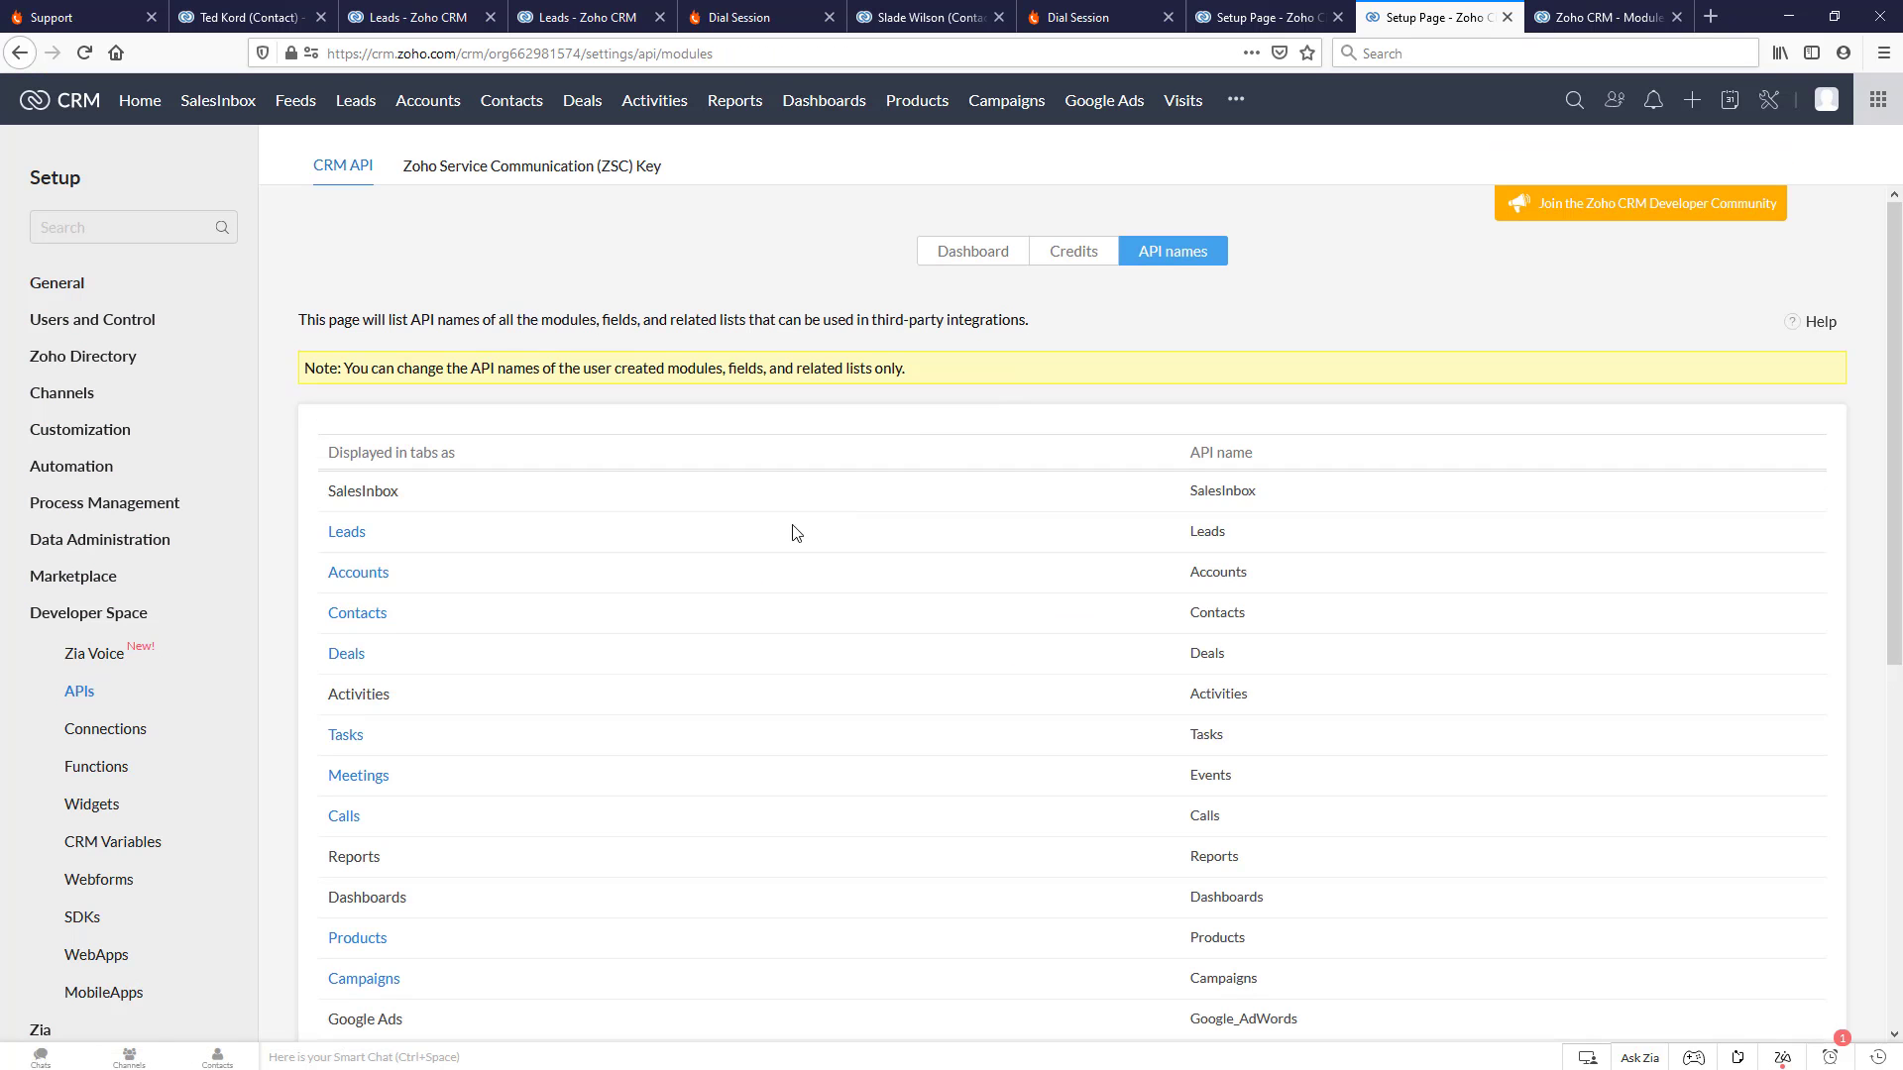
{"action": "left_click", "coordinate": [364, 617]}
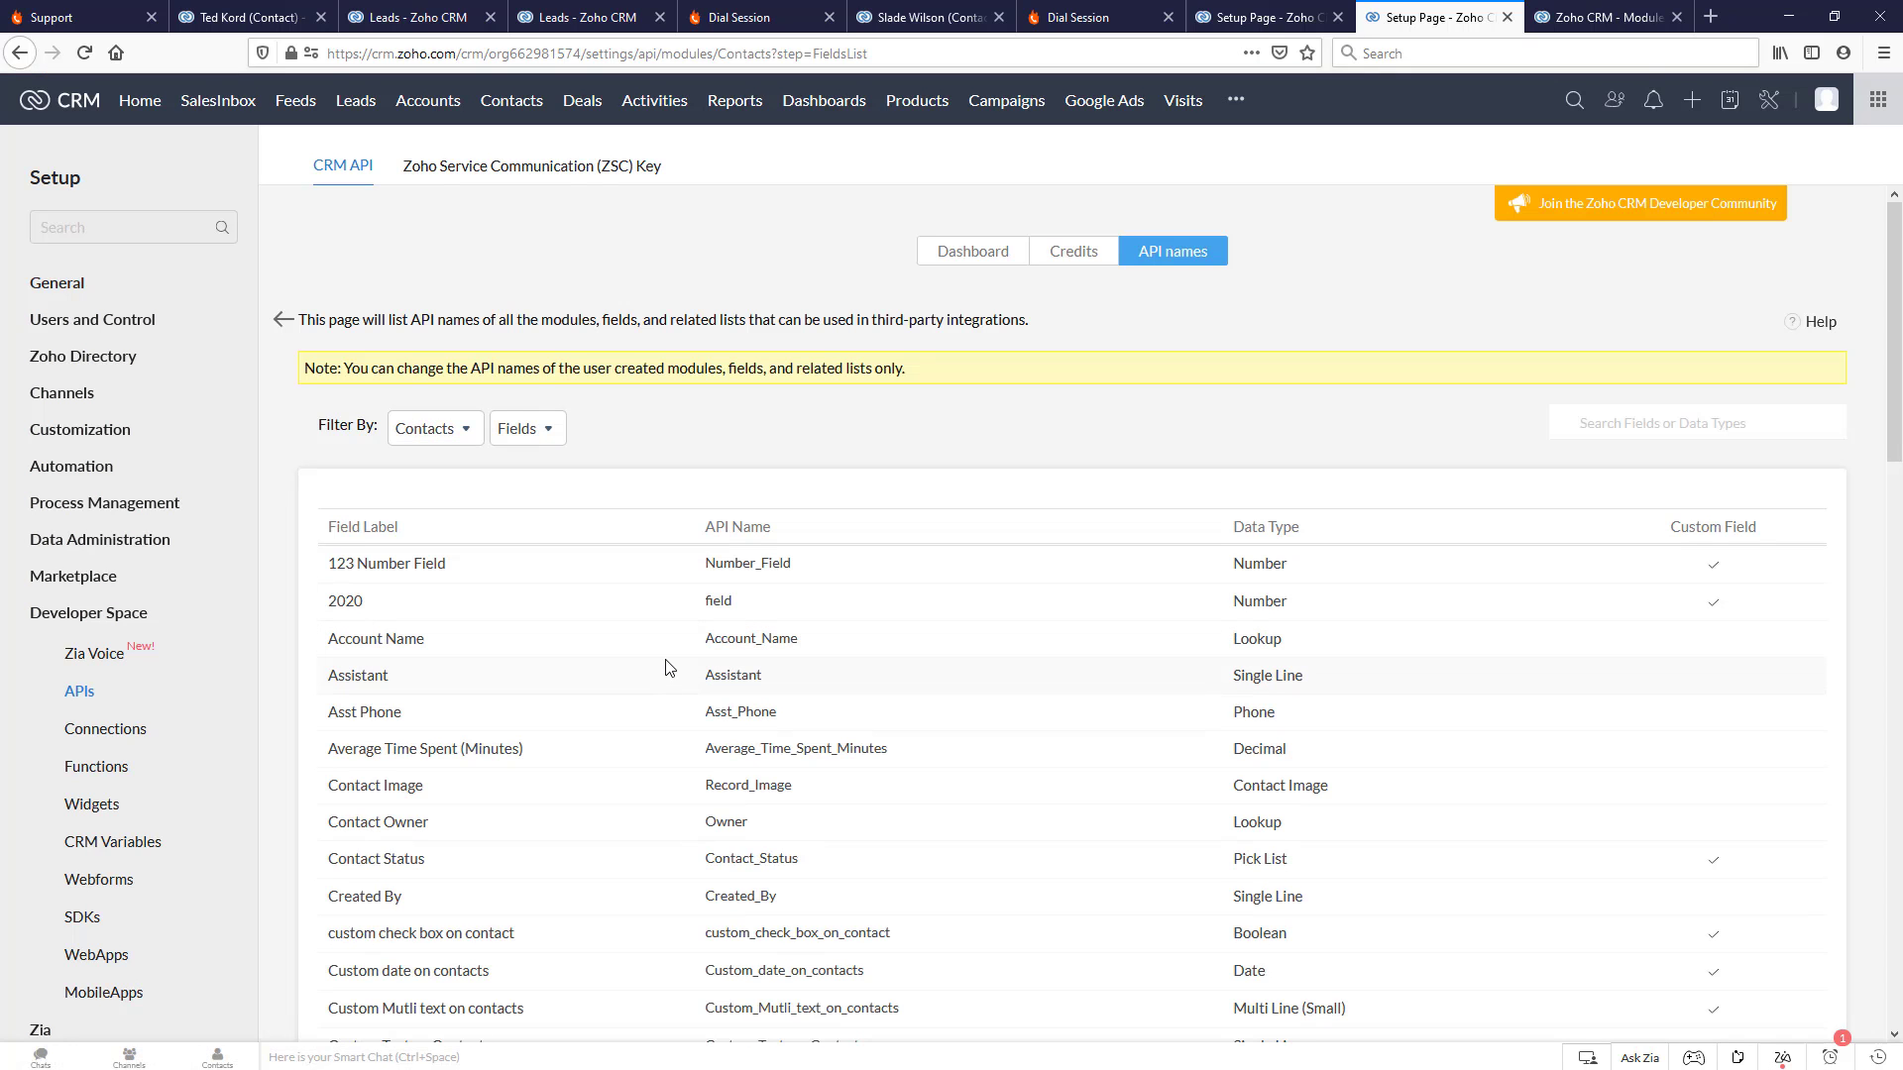
{"action": "scroll", "coordinate": [654, 667], "scroll_direction": "down", "scroll_amount": 2}
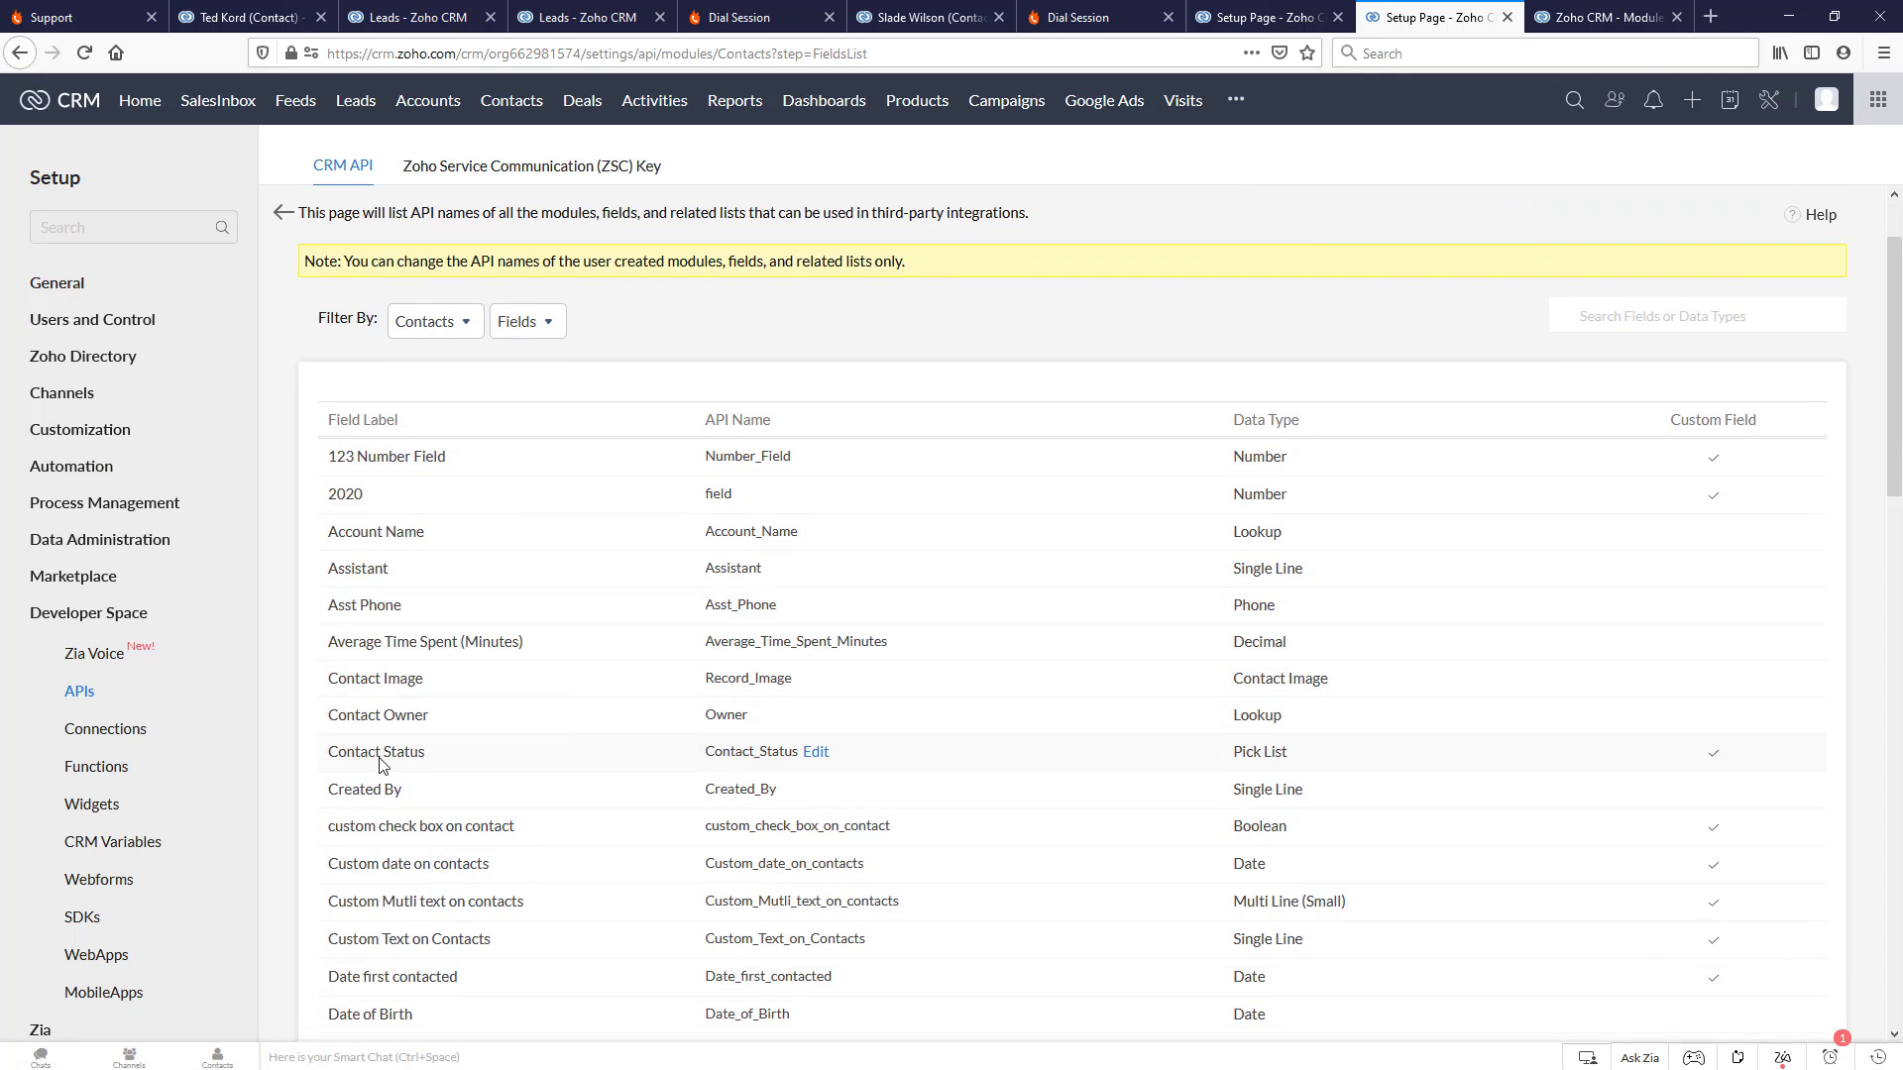
{"action": "left_click", "coordinate": [815, 752]}
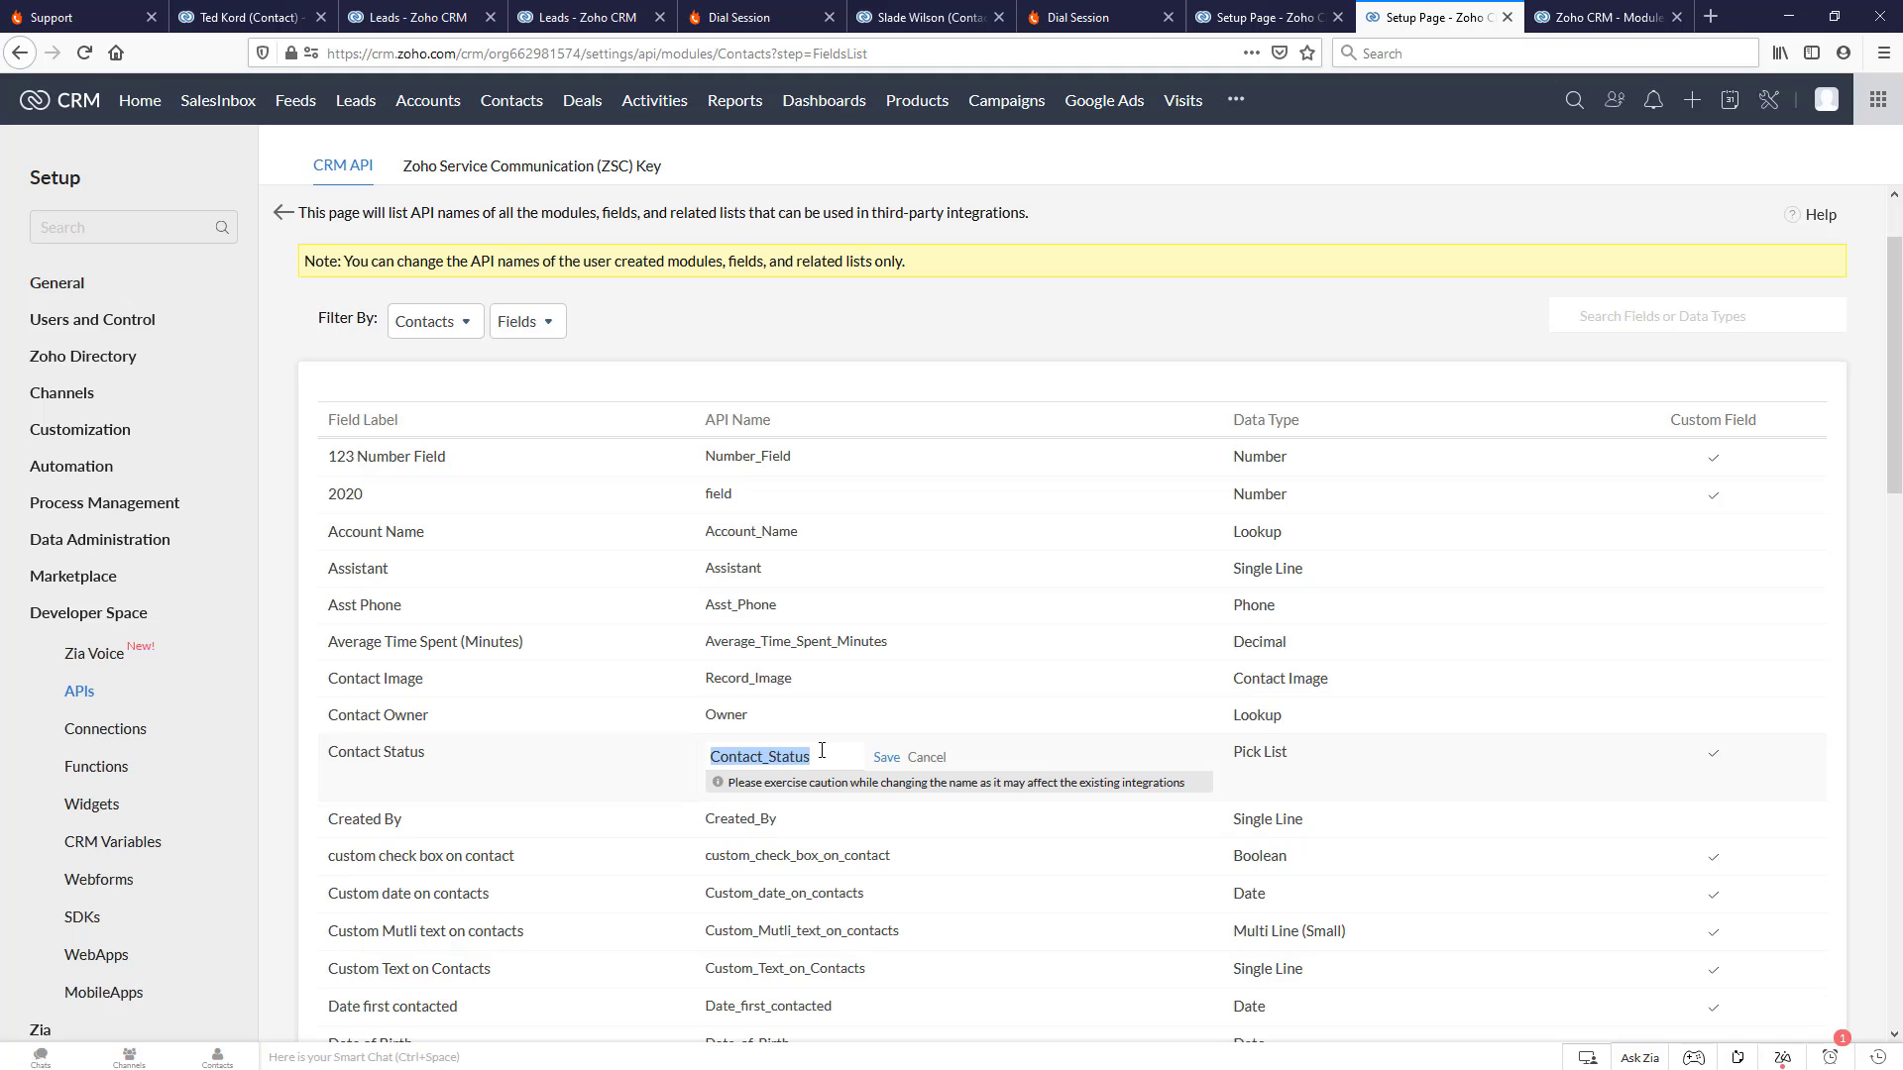
{"action": "key", "text": "ctrl+v"}
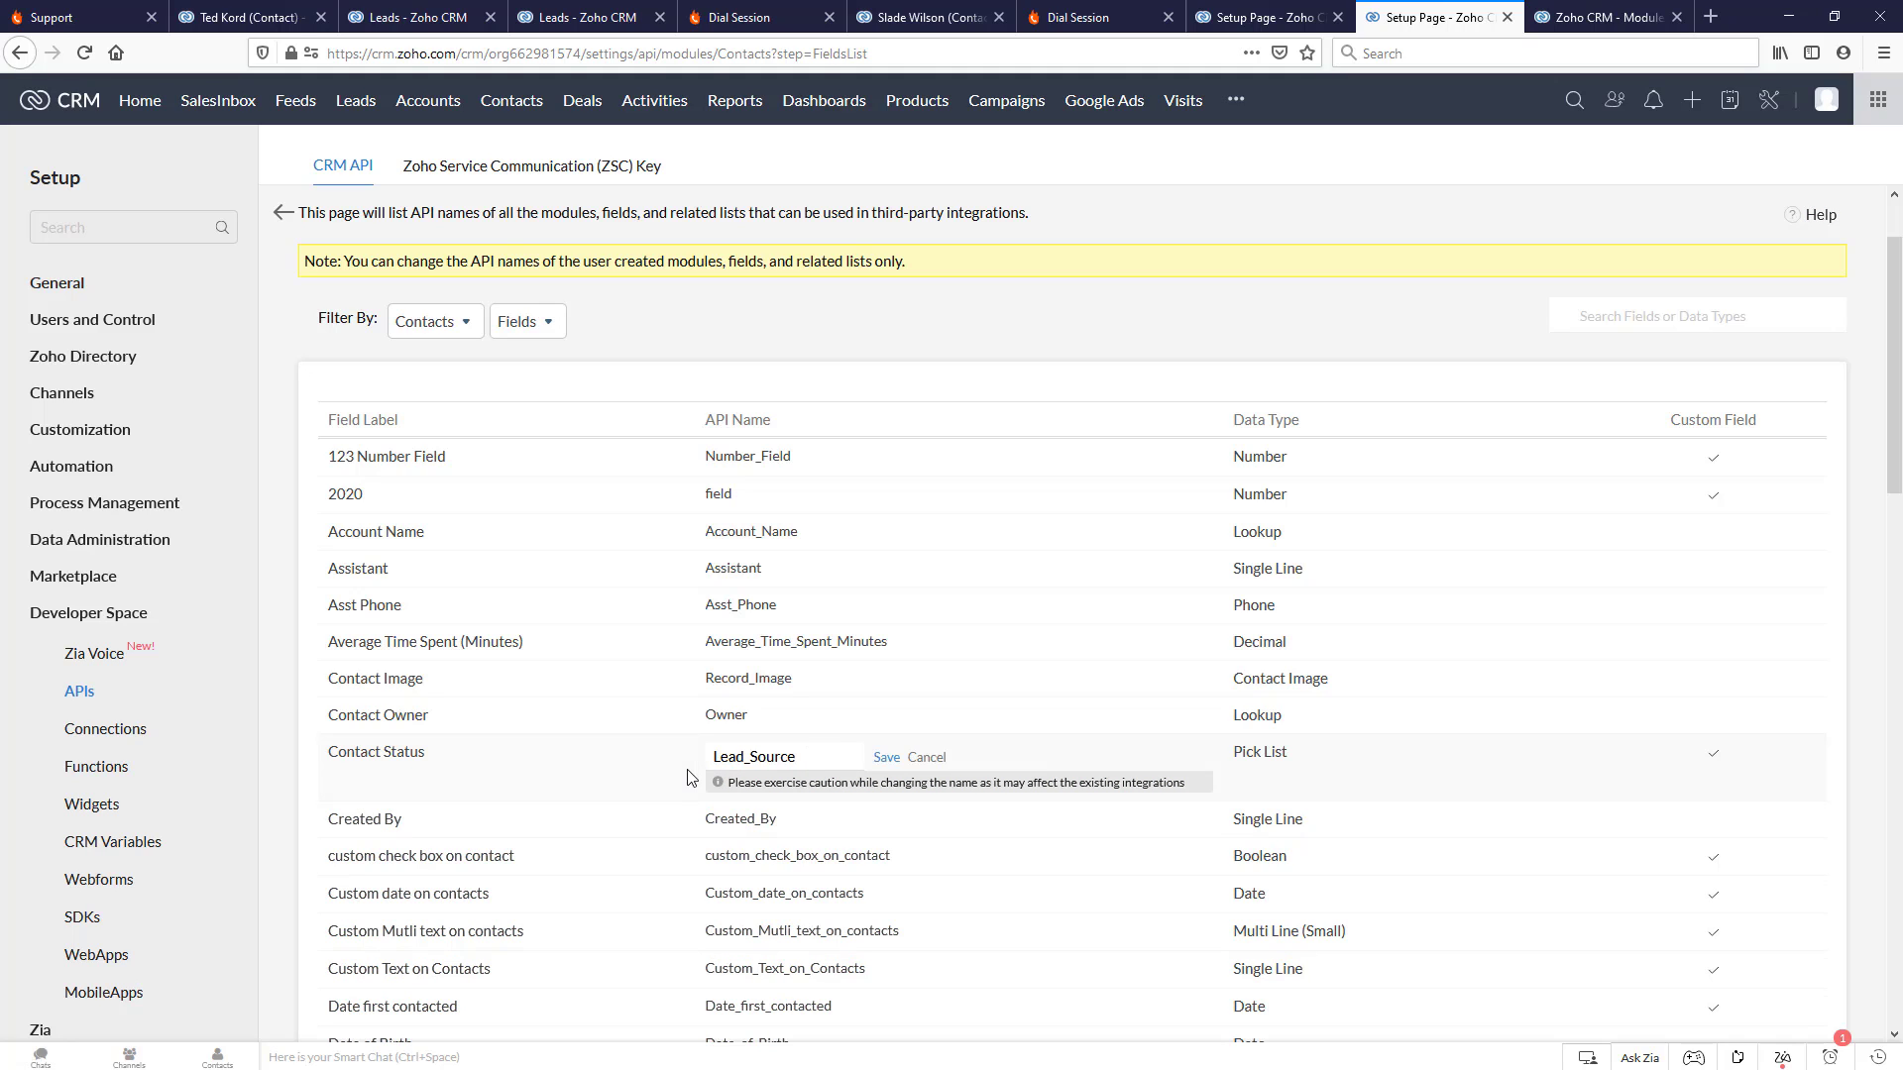
{"action": "left_click", "coordinate": [928, 758]}
- Copy the API name Lead_Status from the Lead Status row of the Leads module's field list
{"action": "left_click", "coordinate": [81, 694]}
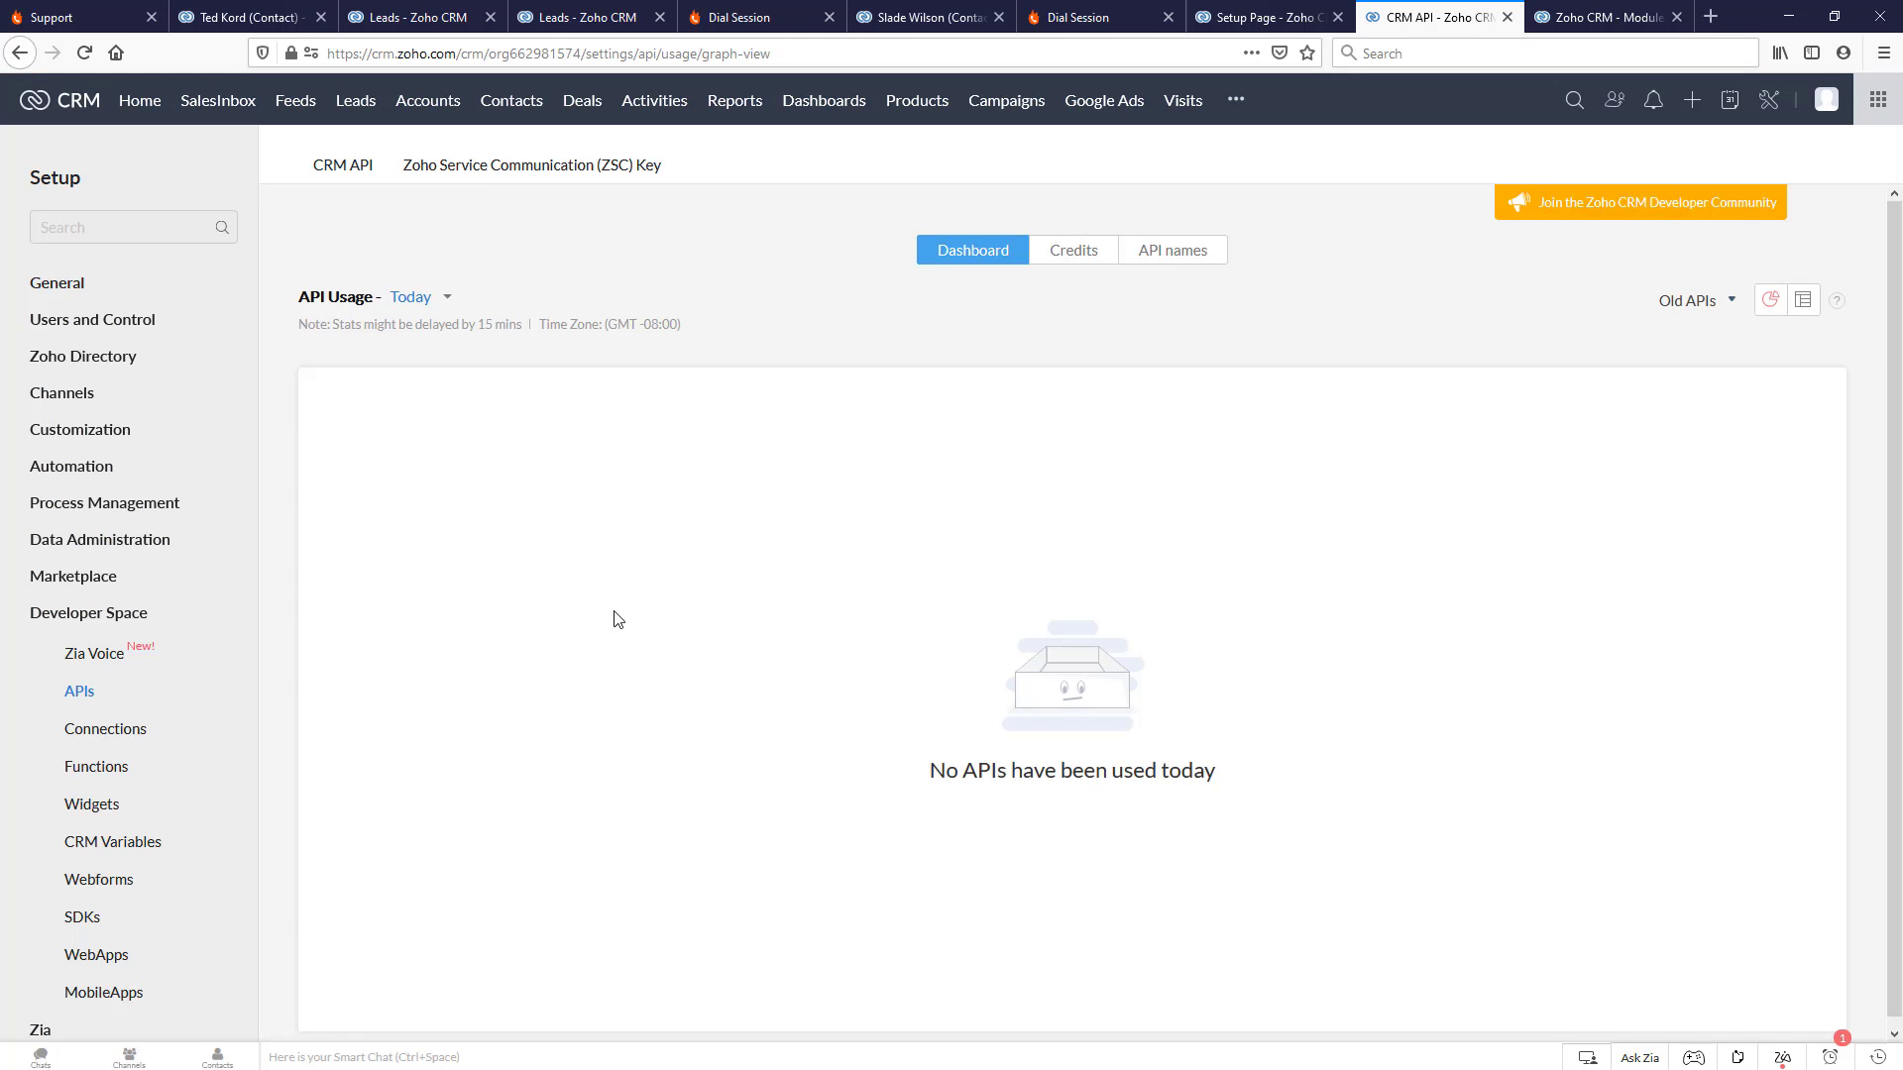
{"action": "left_click", "coordinate": [1140, 256]}
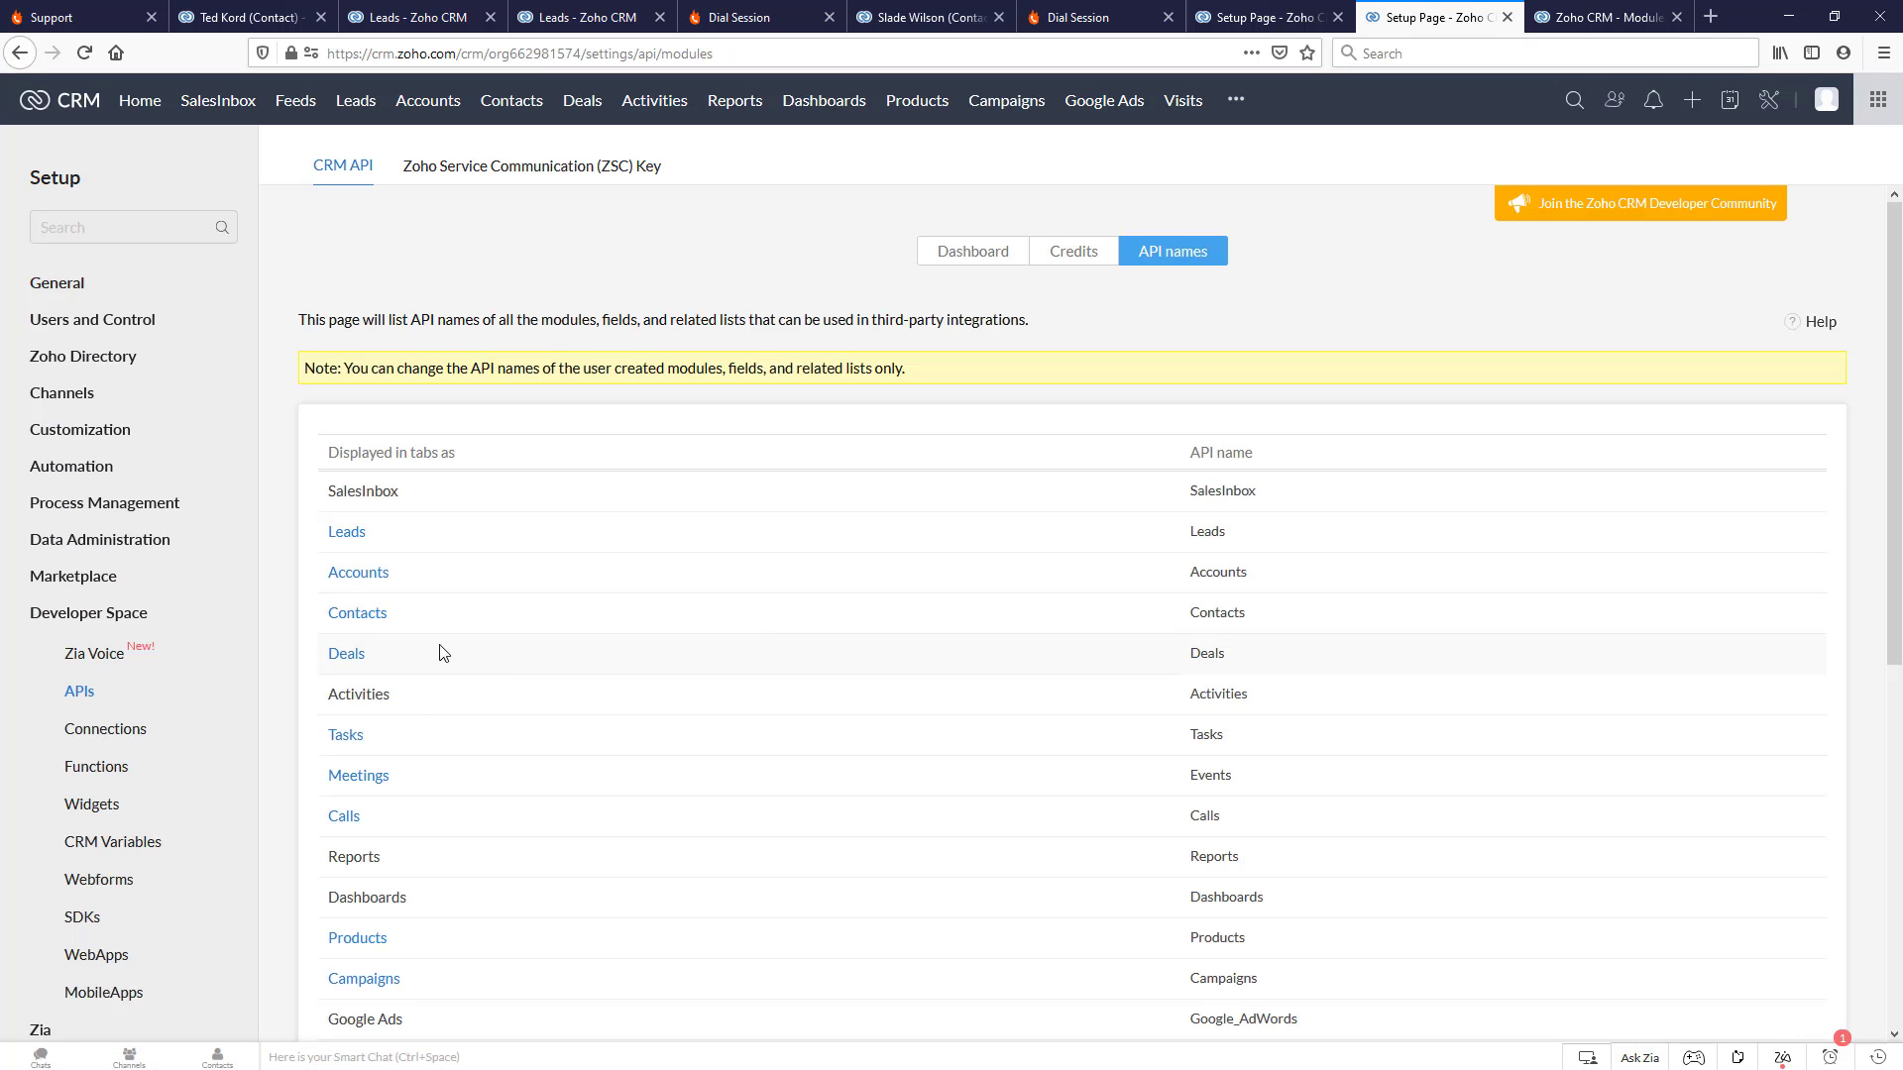
{"action": "left_click", "coordinate": [349, 534]}
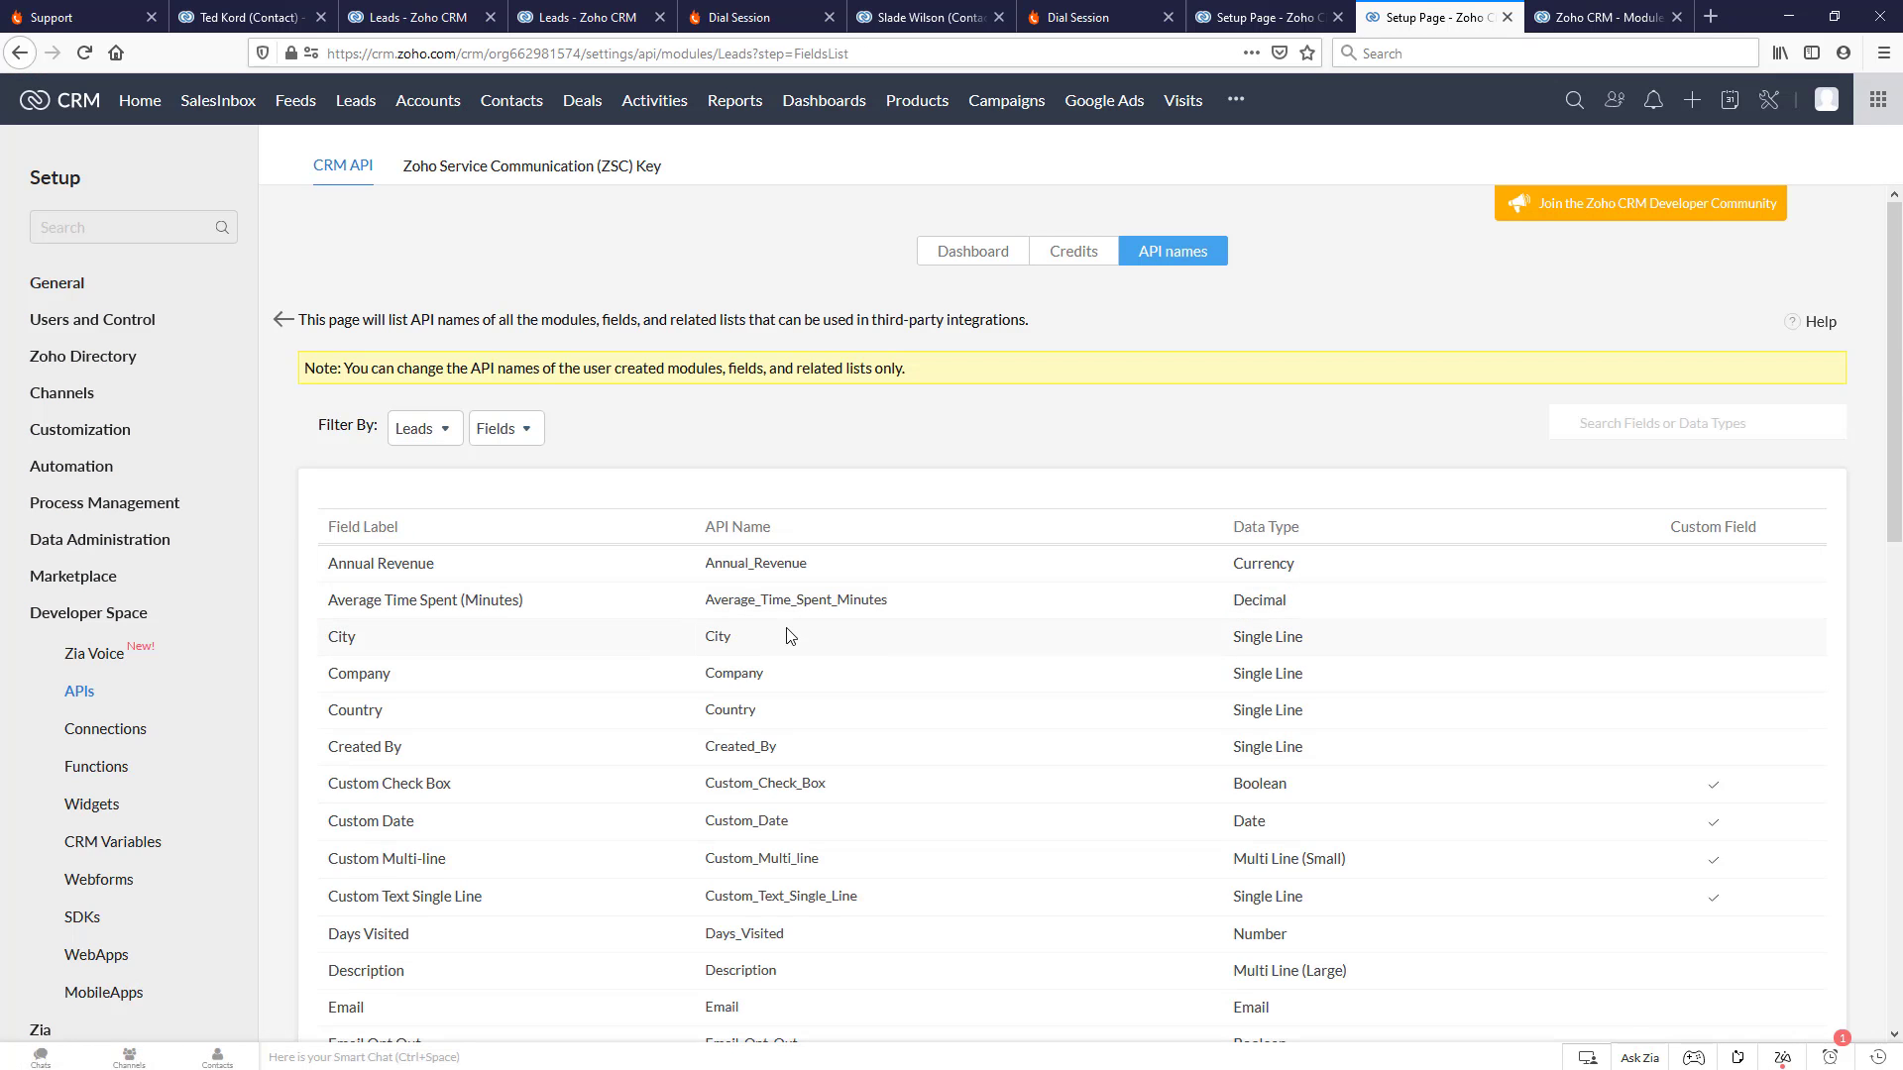
{"action": "scroll", "coordinate": [790, 636], "scroll_direction": "down", "scroll_amount": 5}
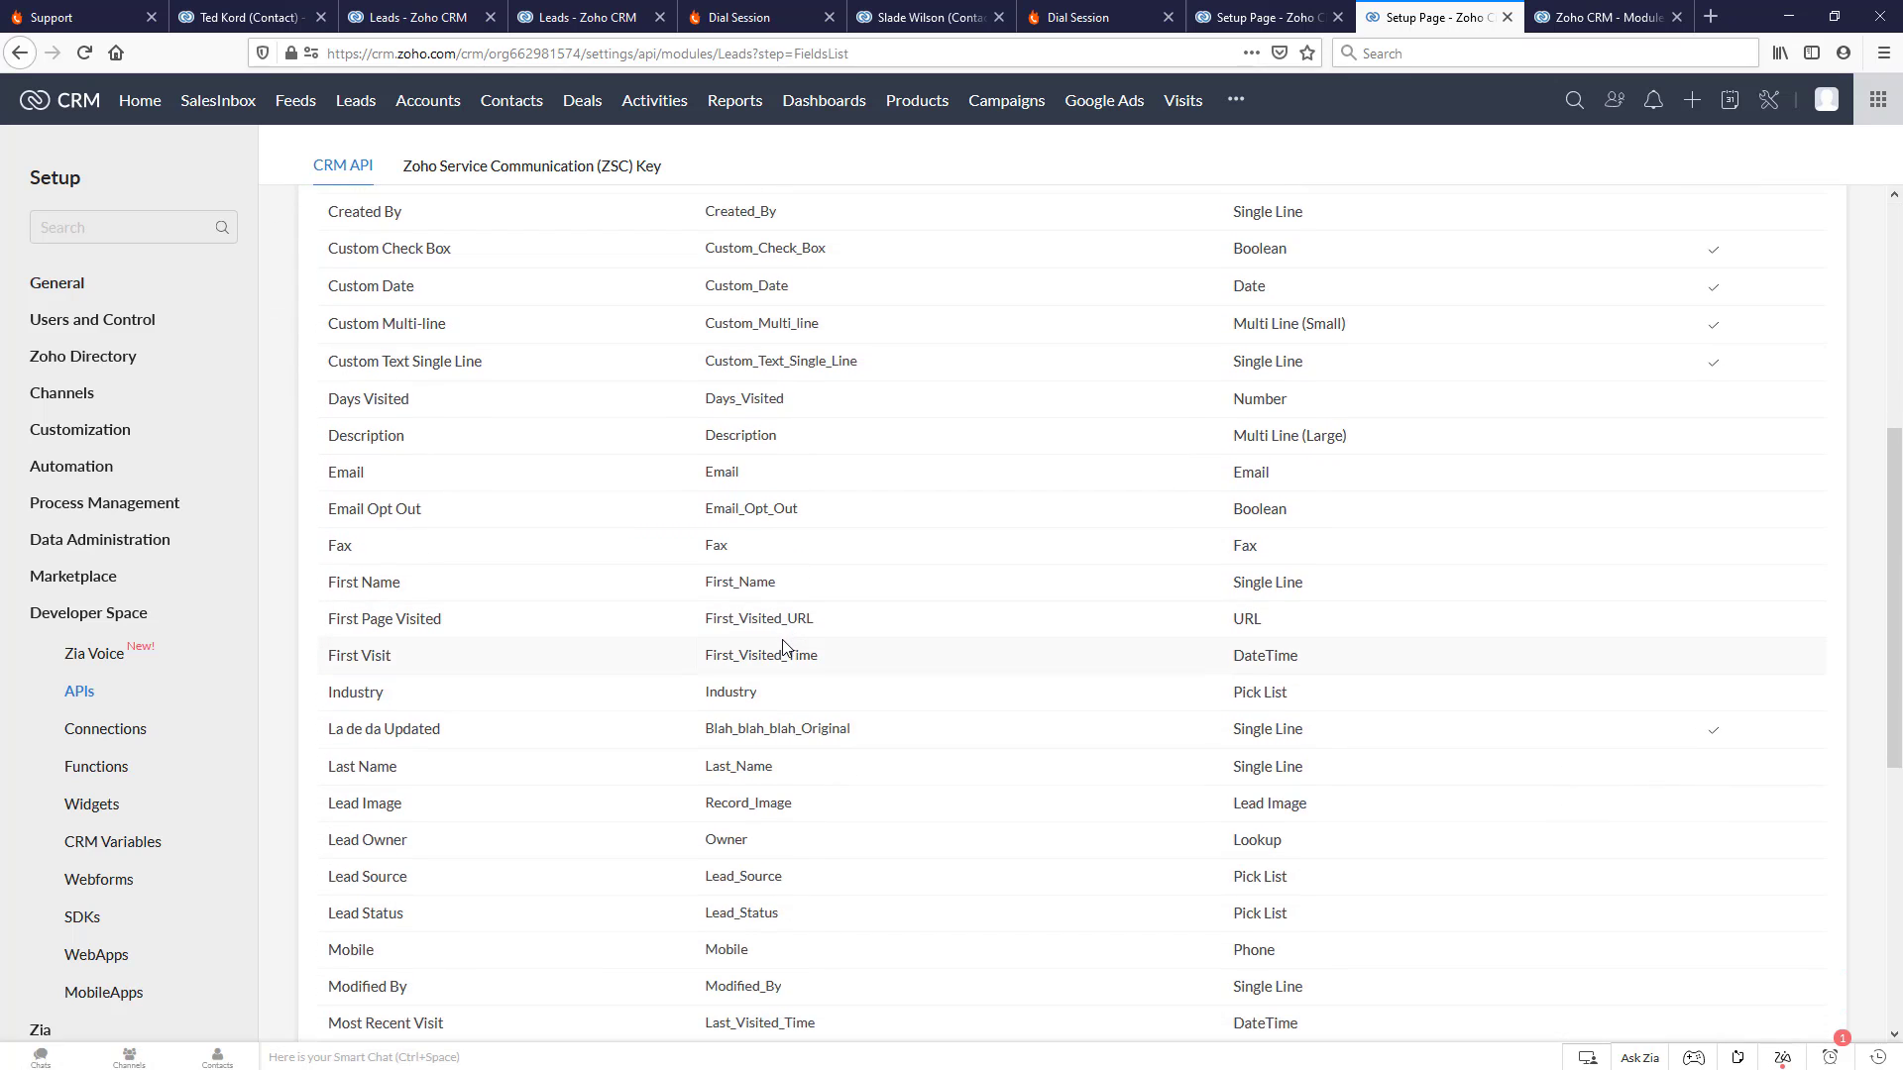
{"action": "scroll", "coordinate": [783, 646], "scroll_direction": "down", "scroll_amount": 3}
{"action": "scroll", "coordinate": [793, 495], "scroll_direction": "down", "scroll_amount": 1}
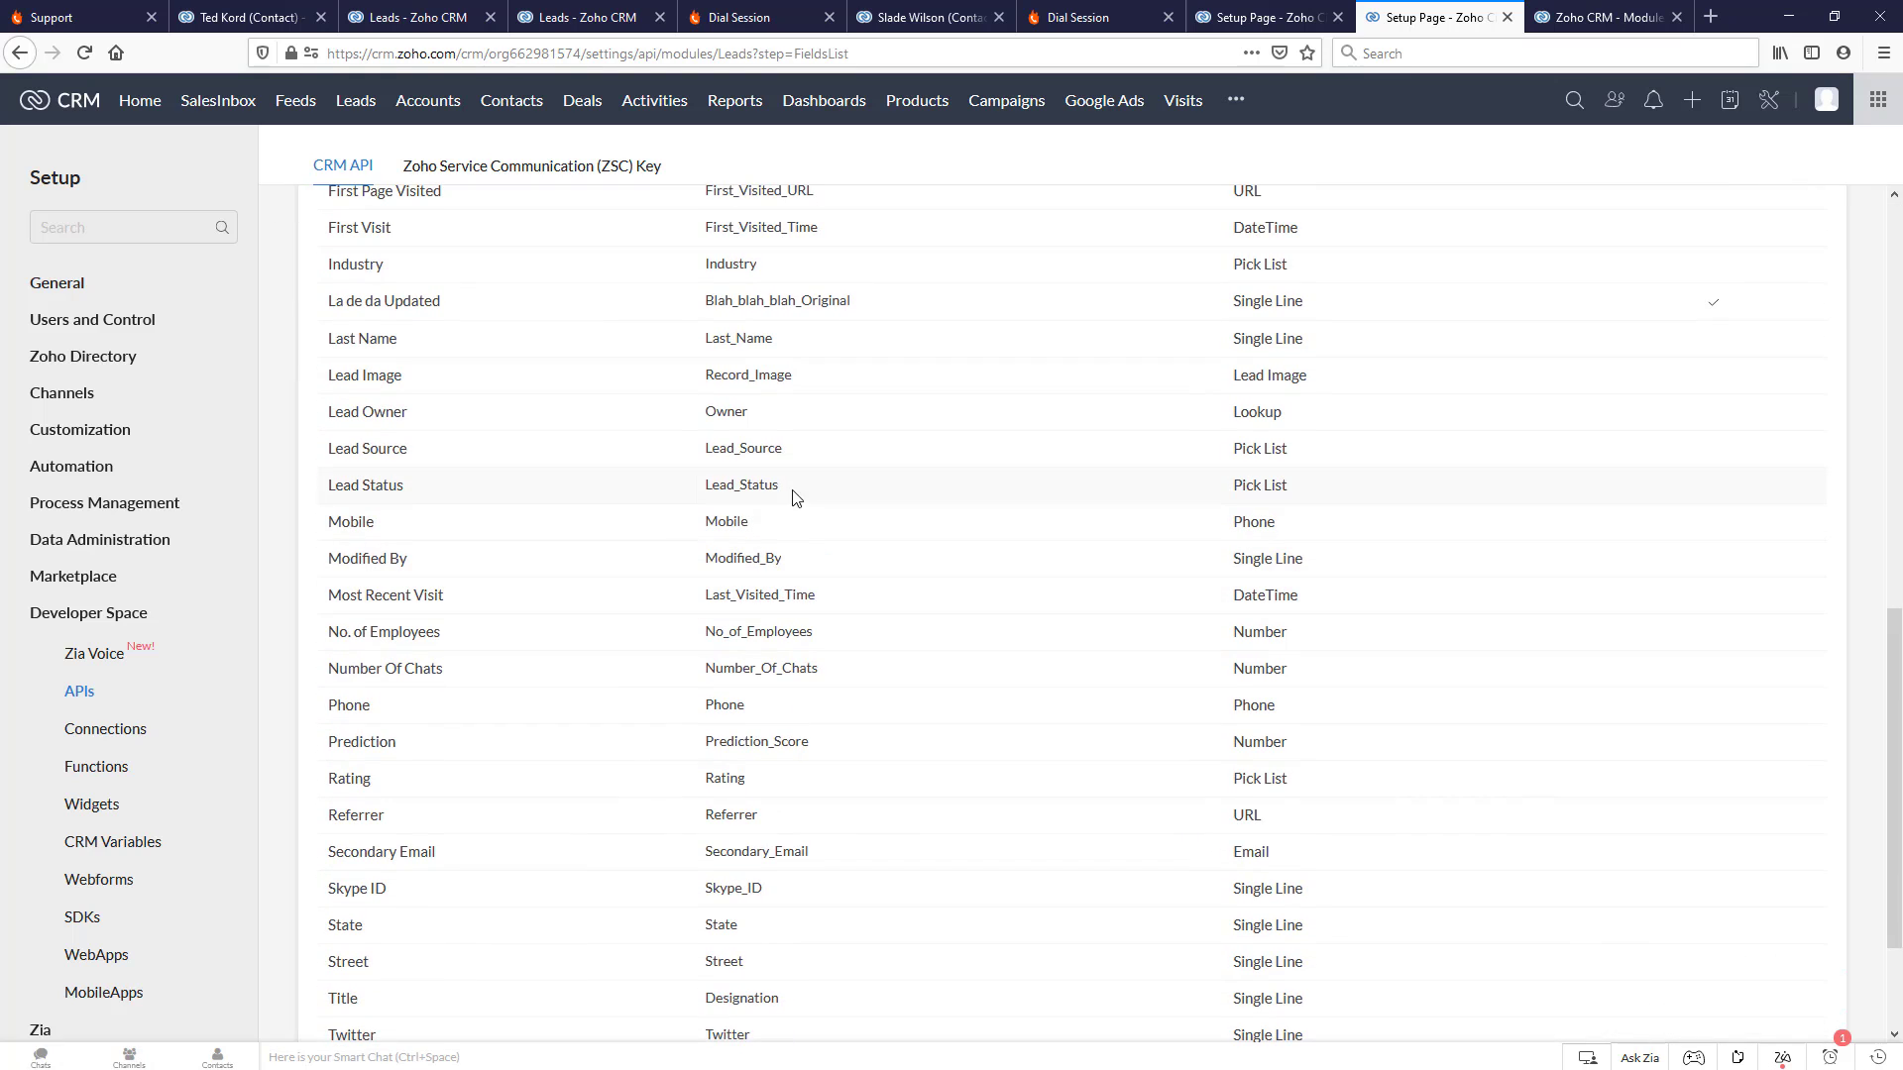
{"action": "double_click", "coordinate": [765, 486]}
{"action": "left_click", "coordinate": [778, 488]}
{"action": "double_click", "coordinate": [765, 486]}
{"action": "key", "text": "ctrl+c"}
- Change the API name of the Contact Status field in the Contacts module to Lead_Status, without stray spaces, and save it
{"action": "left_click", "coordinate": [84, 697]}
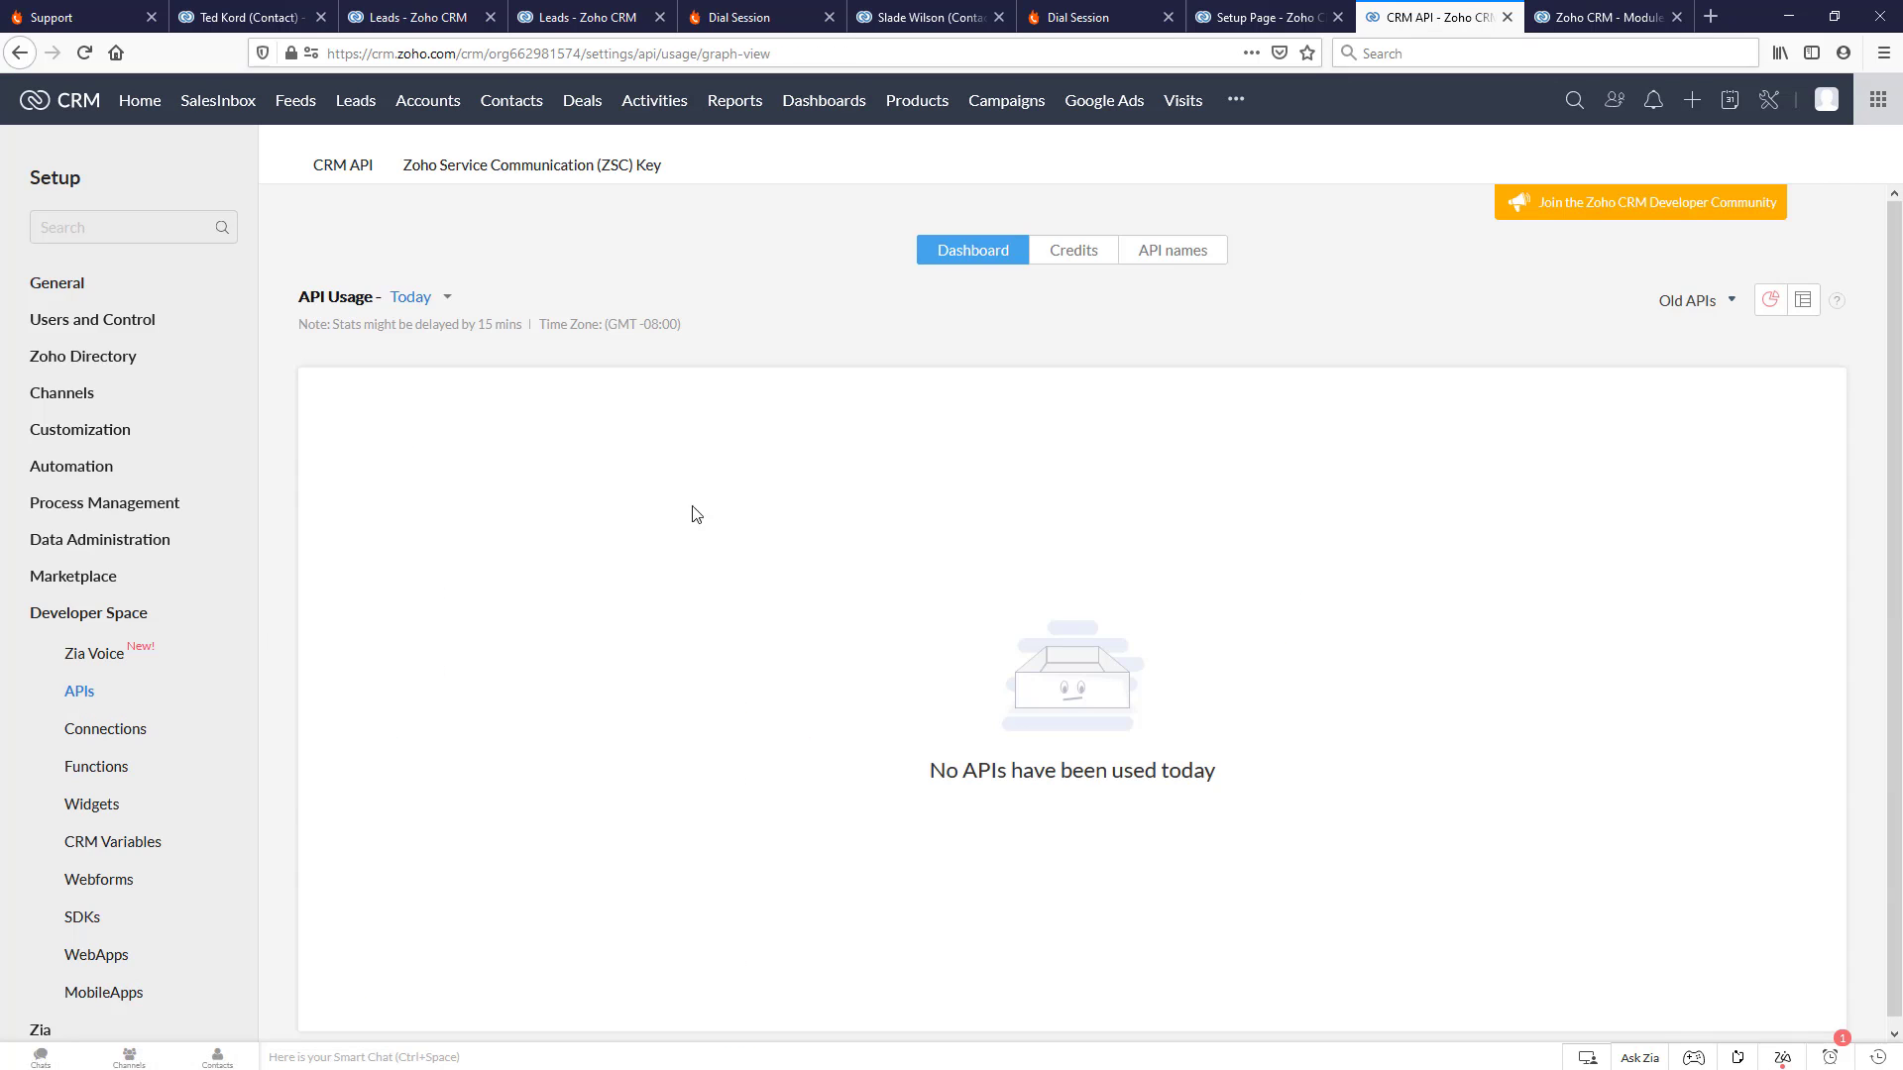
{"action": "left_click", "coordinate": [1145, 256]}
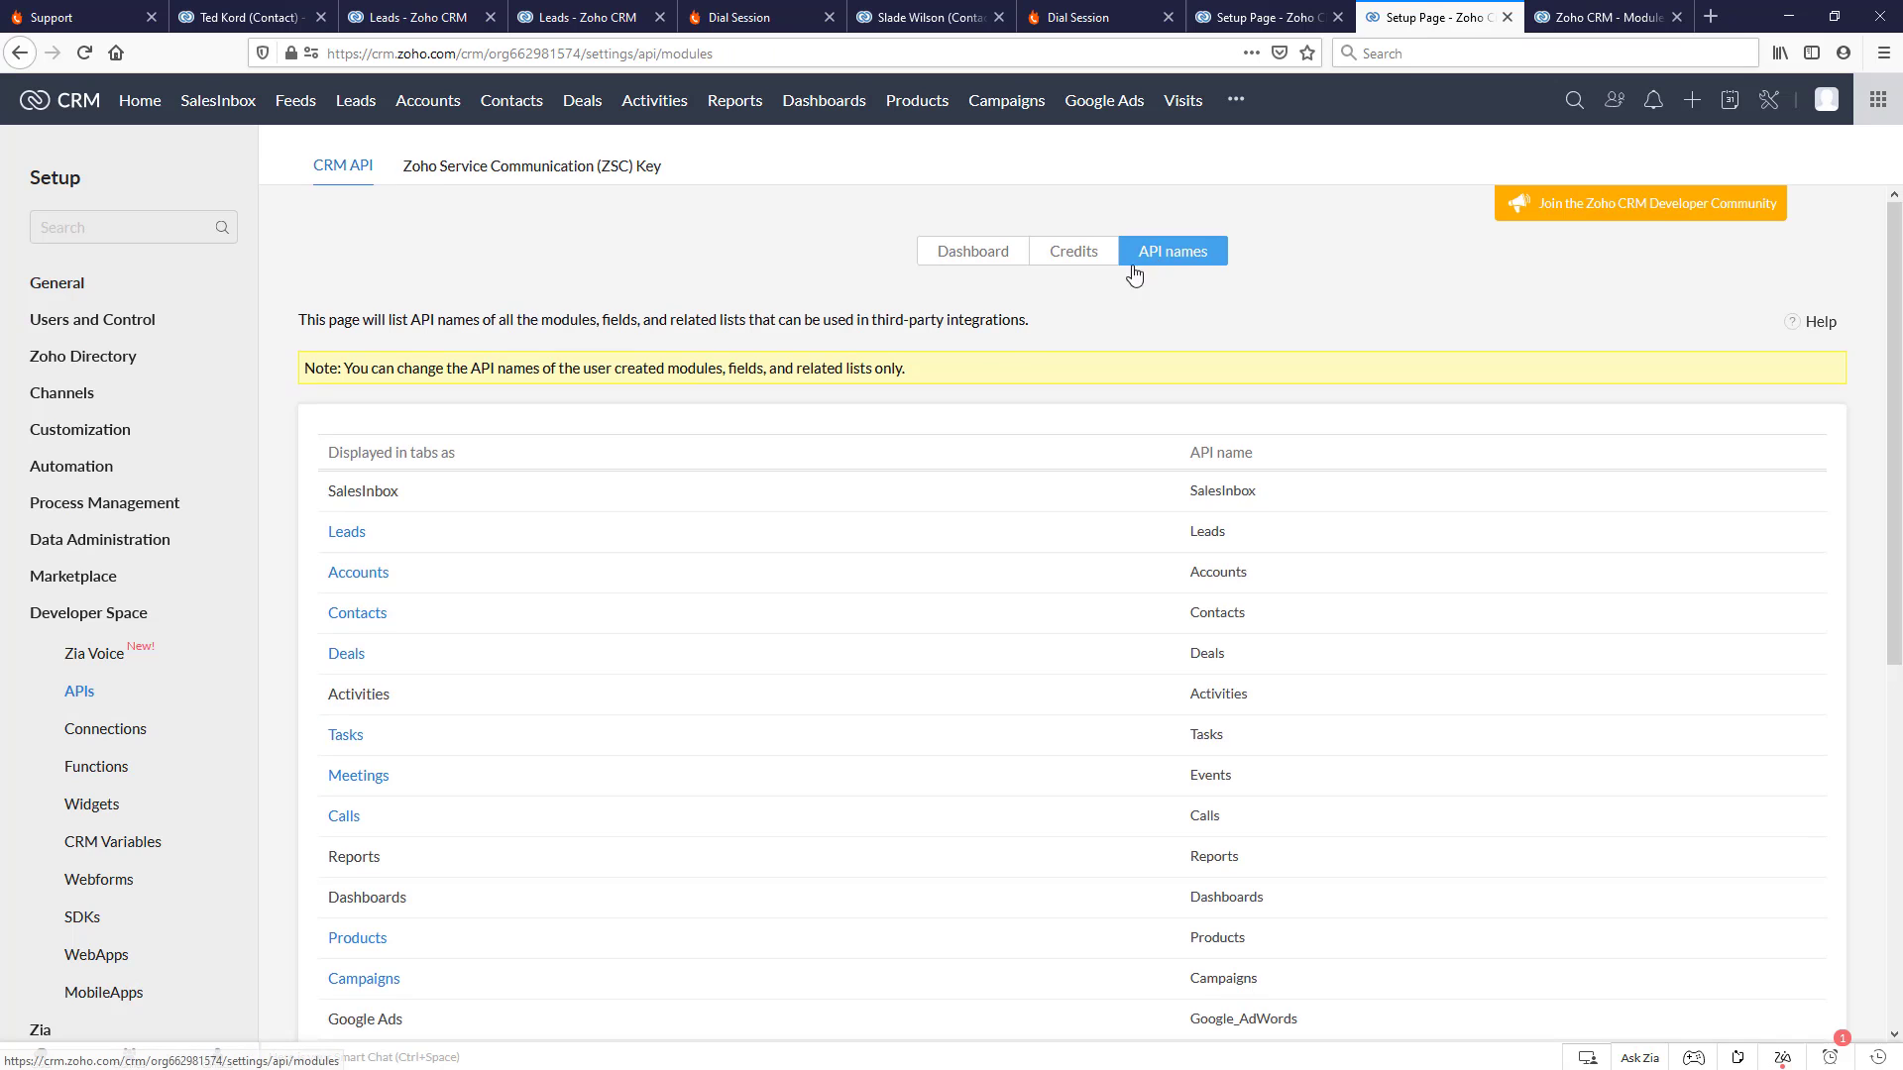
{"action": "left_click", "coordinate": [351, 616]}
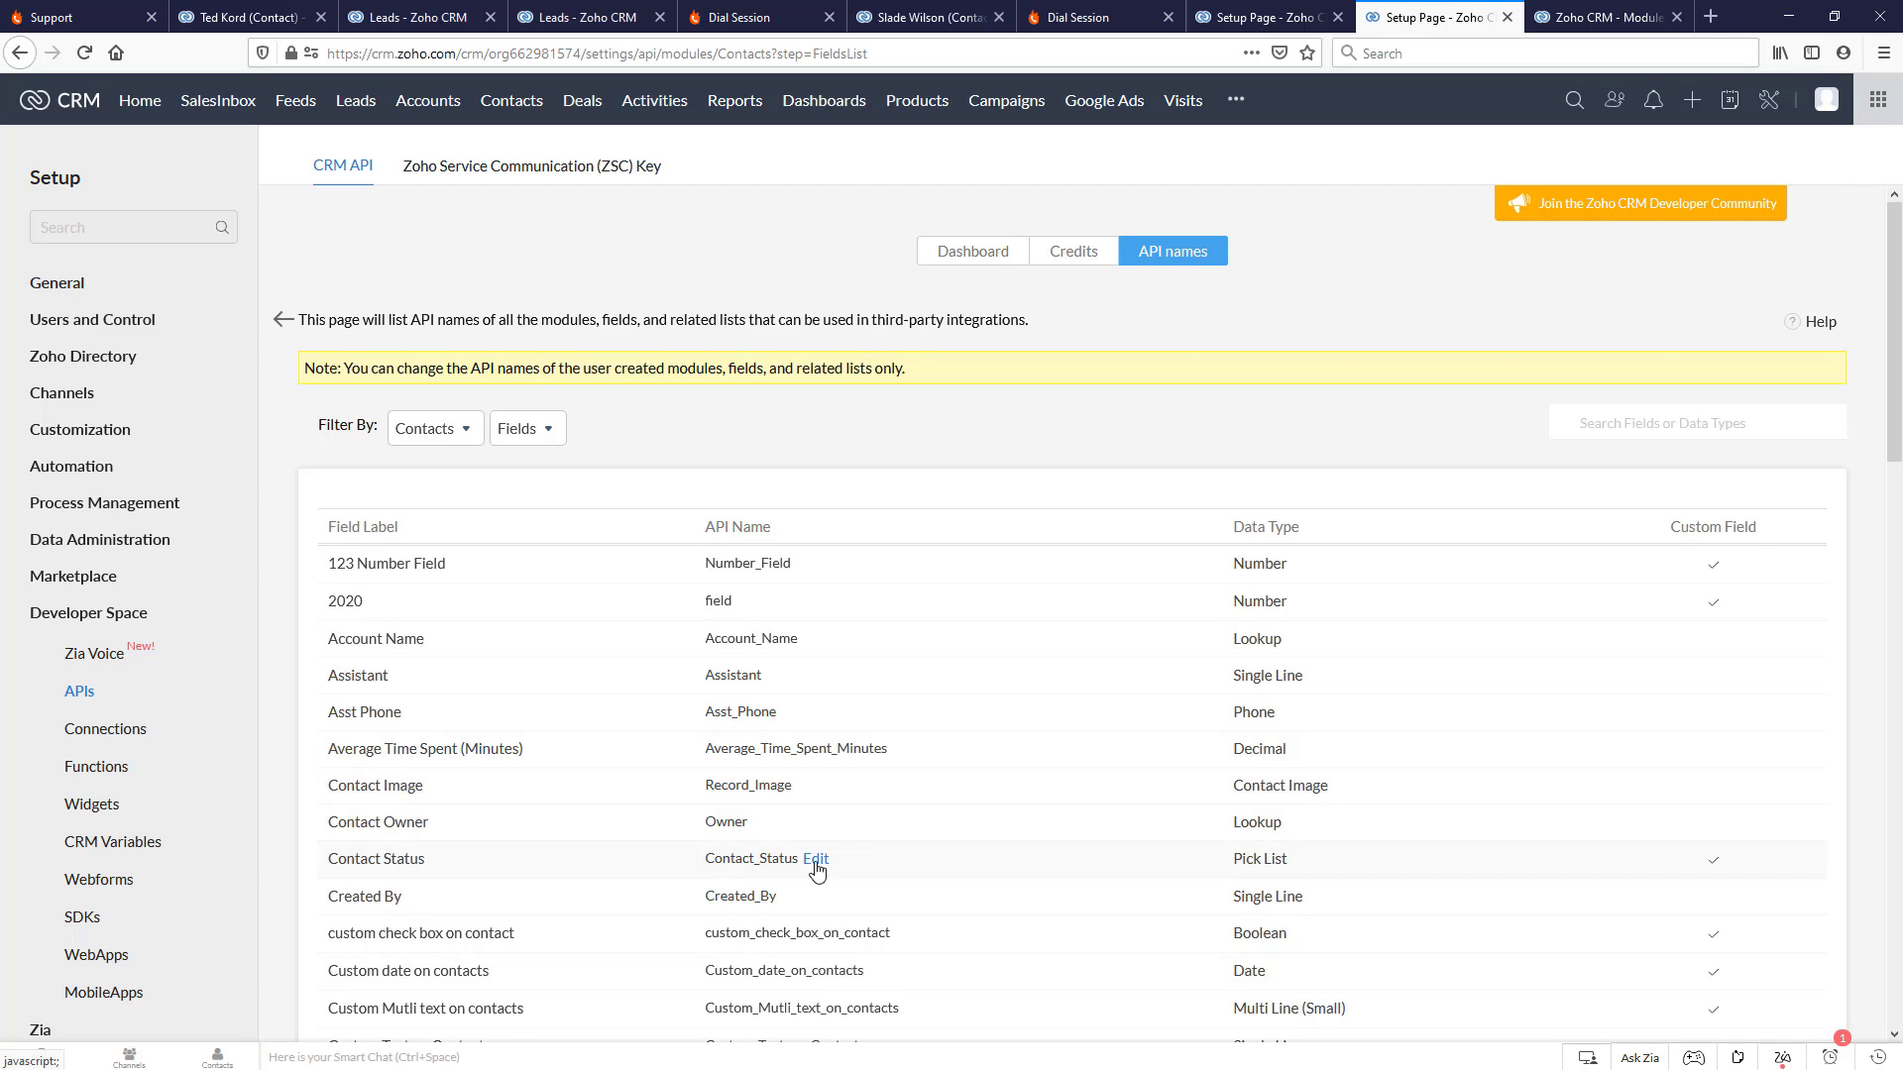
{"action": "left_click", "coordinate": [816, 858]}
{"action": "key", "text": "ctrl+v"}
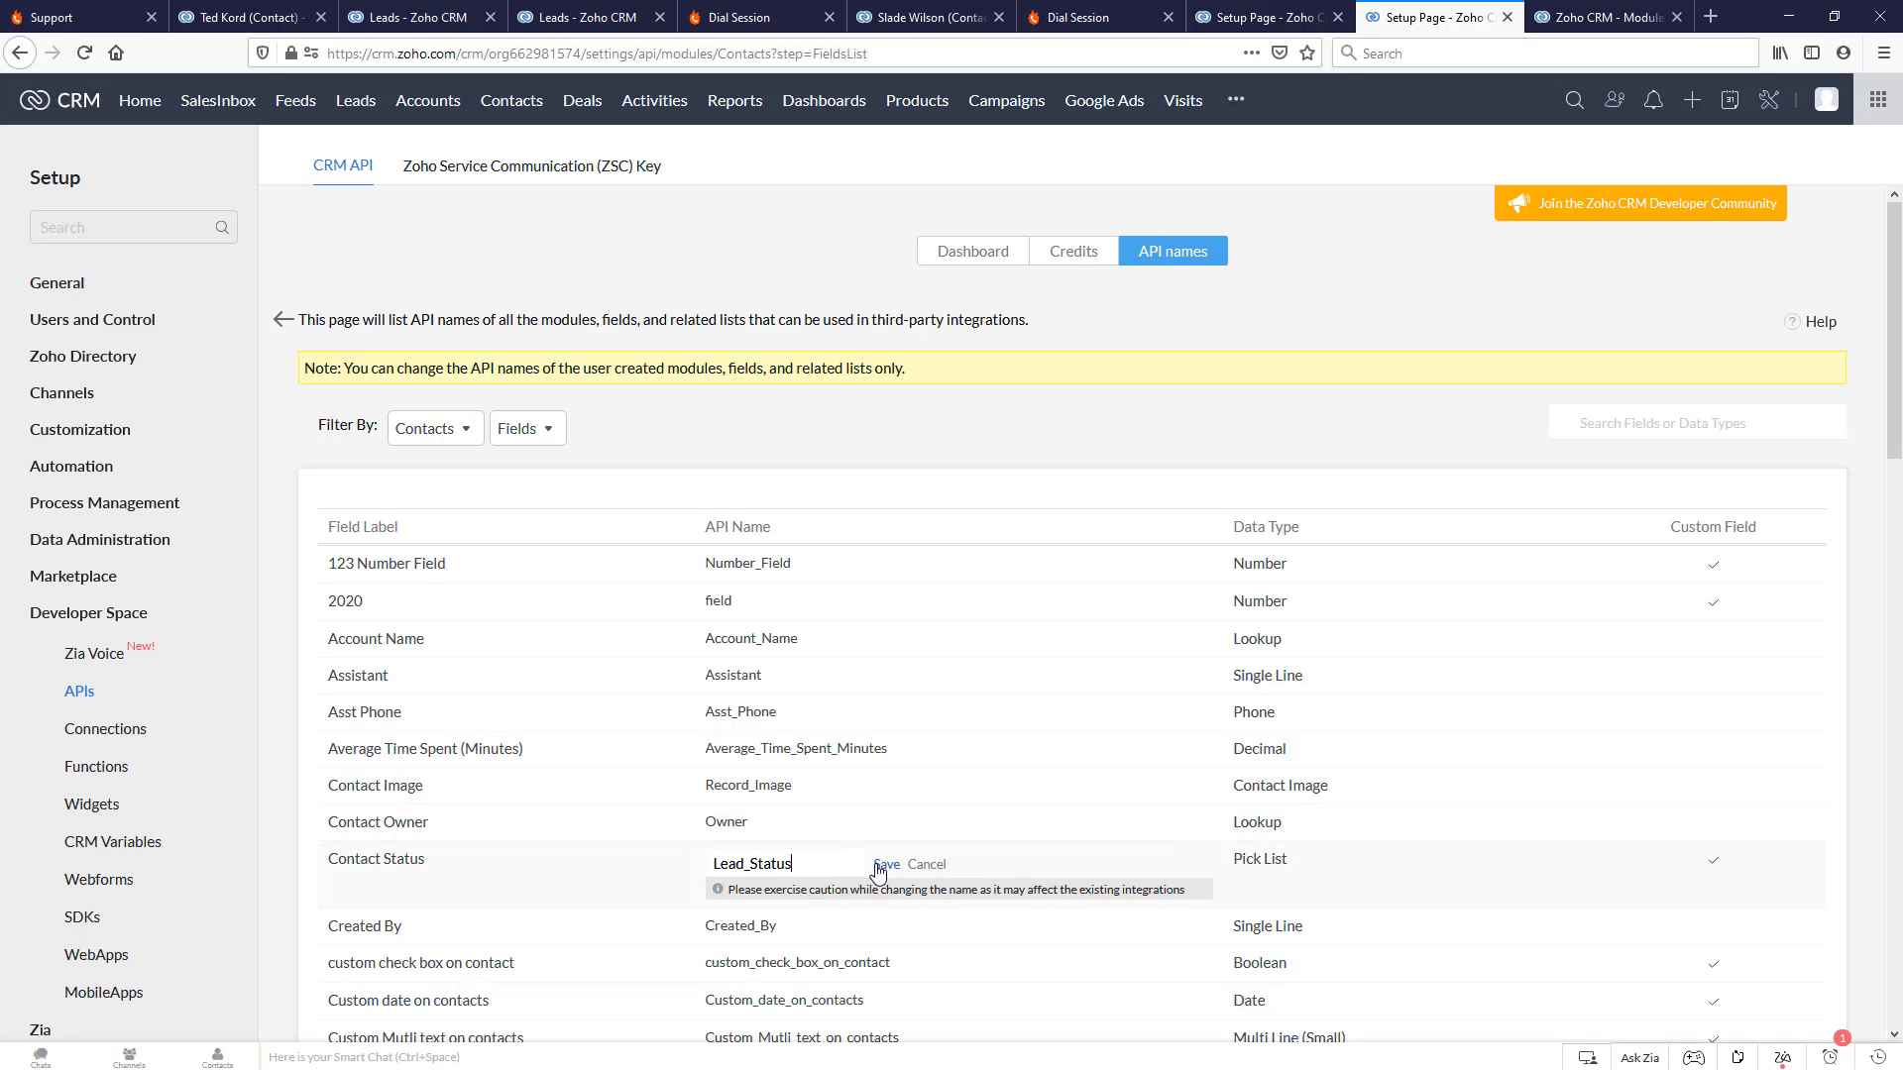
{"action": "left_click", "coordinate": [878, 866]}
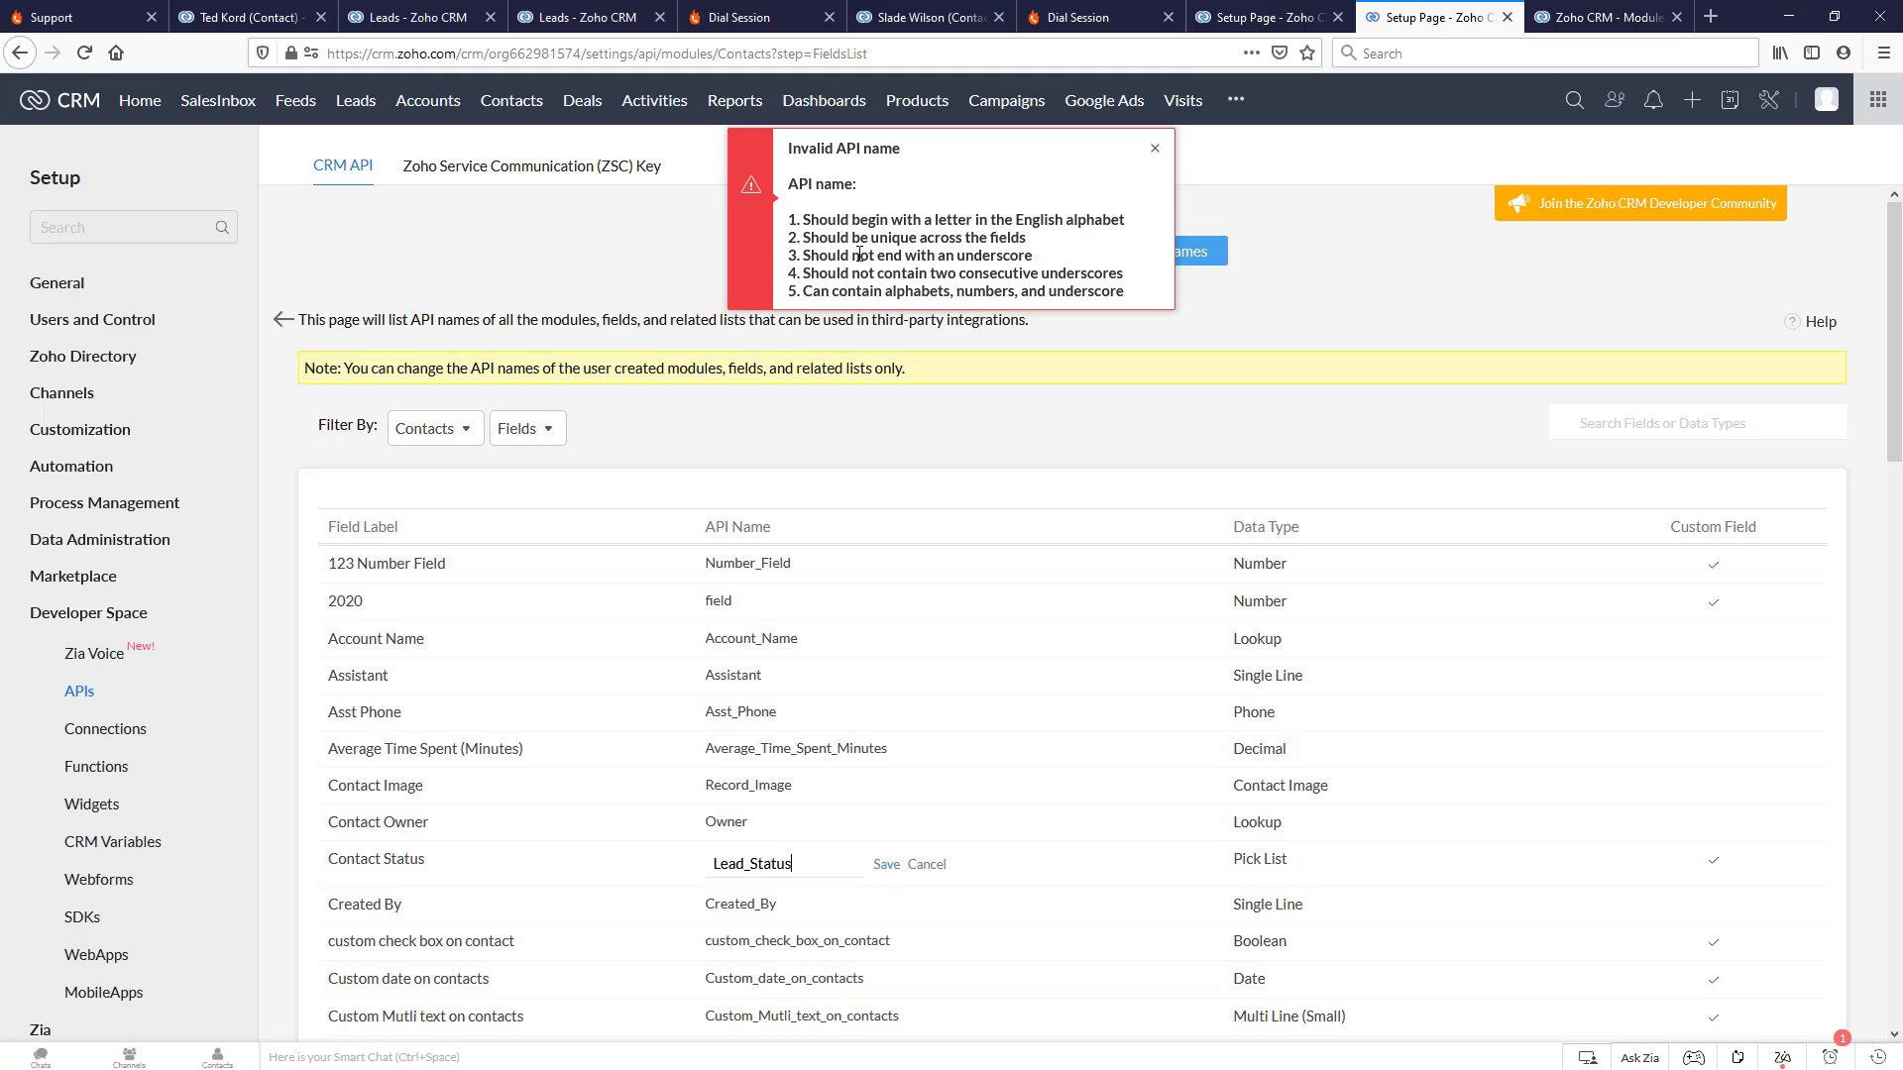
{"action": "left_click", "coordinate": [715, 870]}
{"action": "left_click", "coordinate": [1154, 148]}
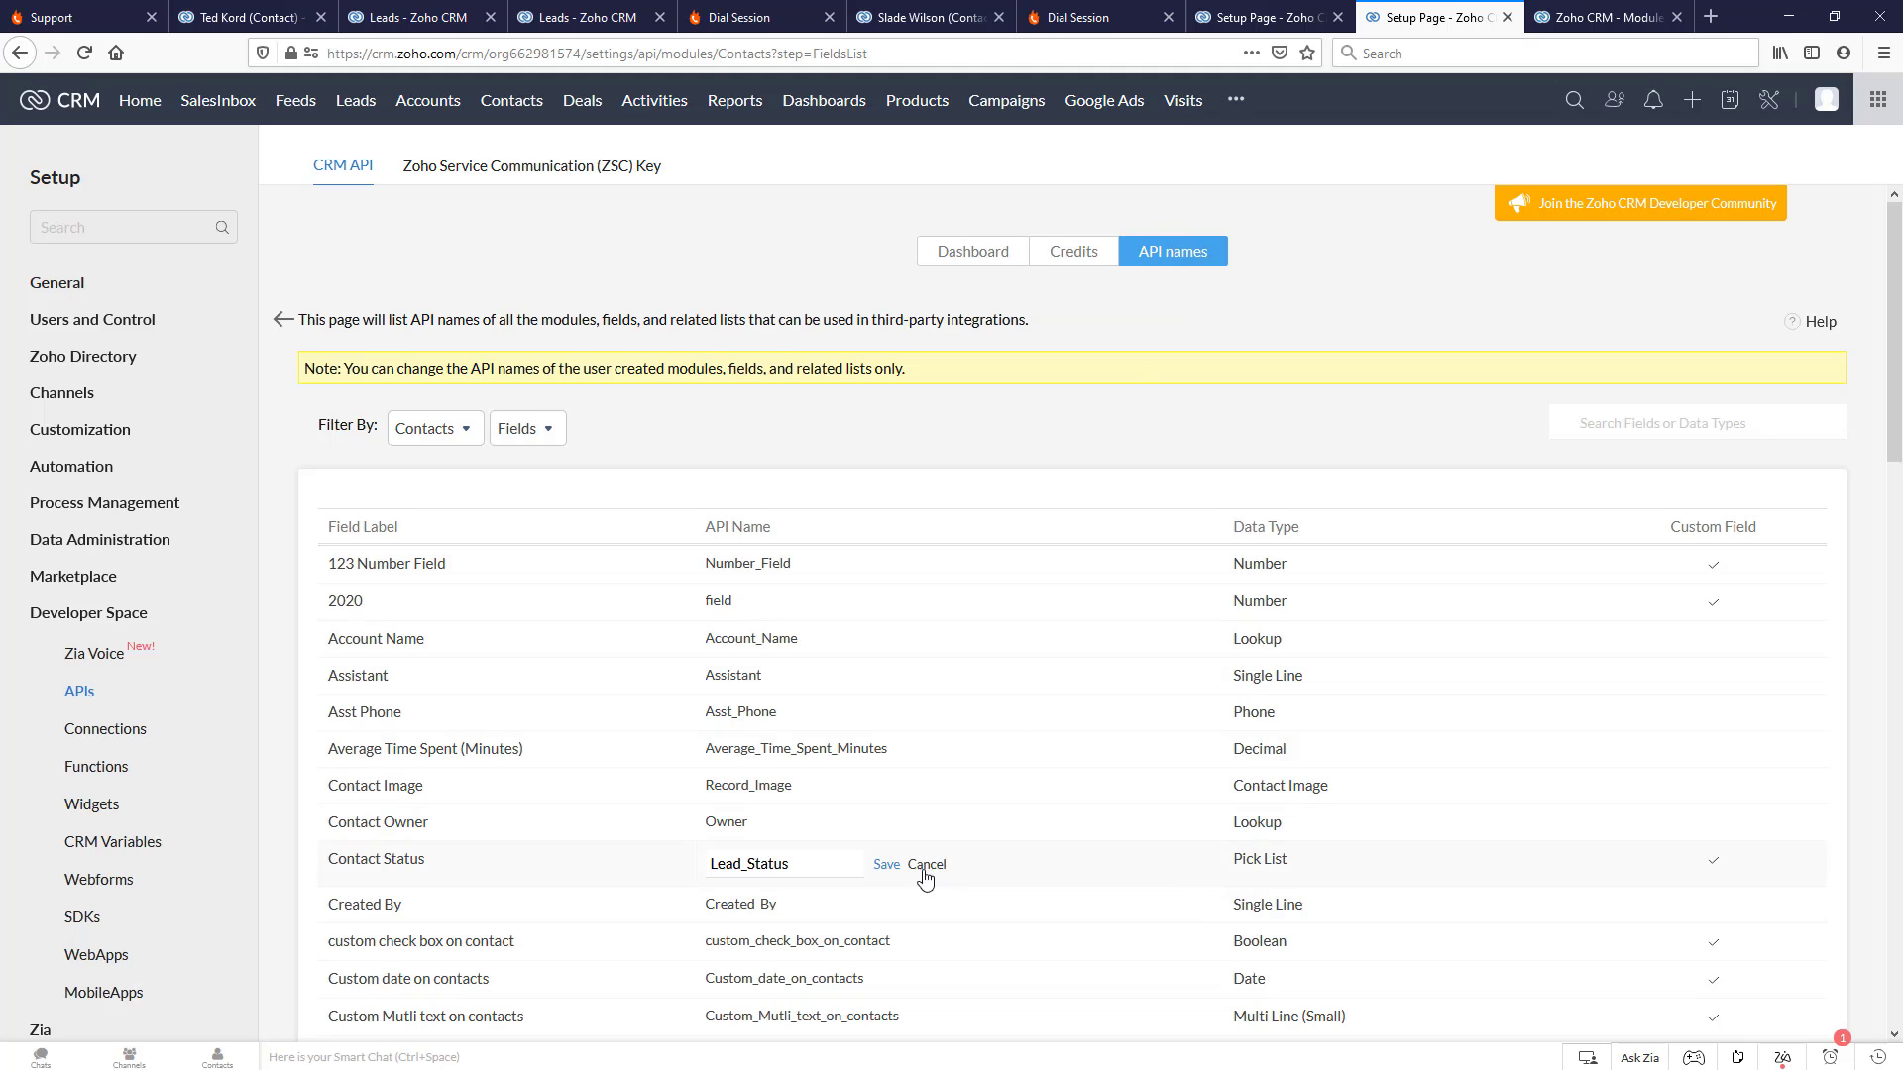
{"action": "left_click", "coordinate": [887, 868]}
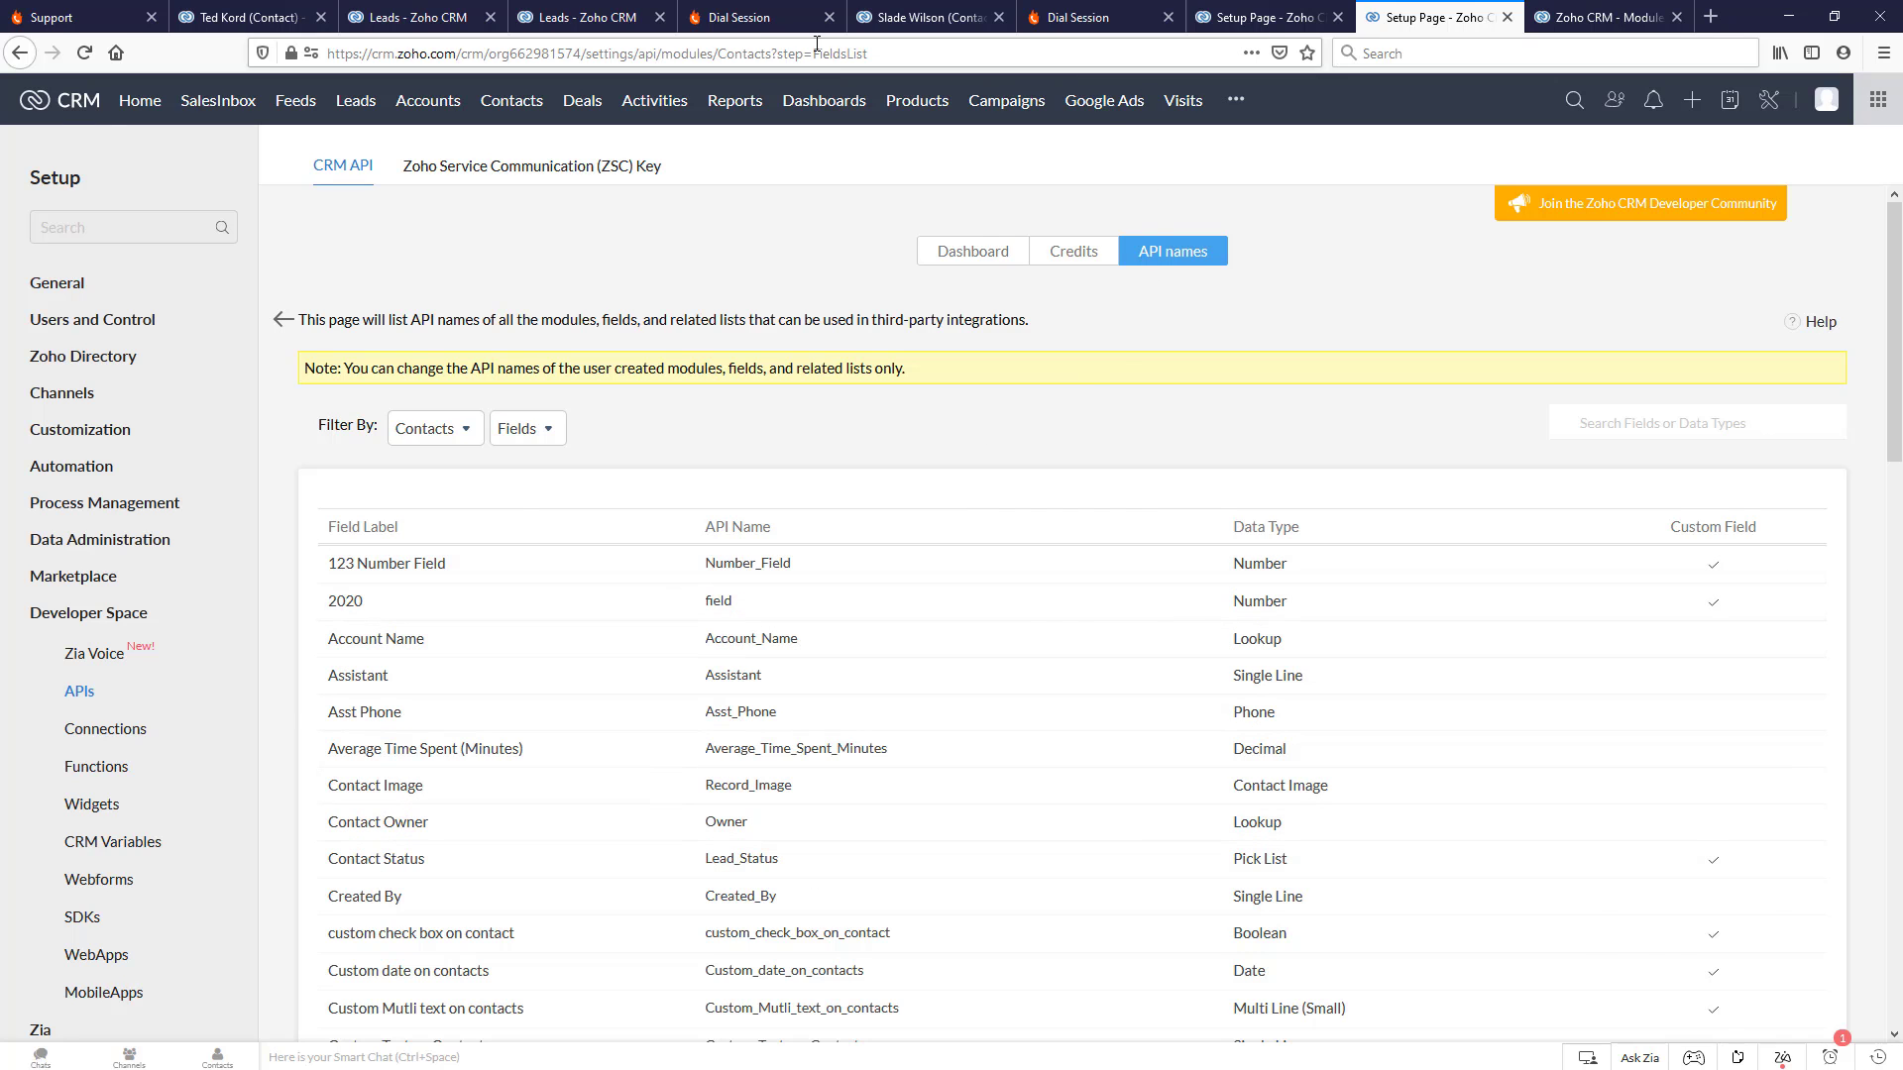
- Finish the open Batson dial session as They Are Interested and open the Contacts list in Zoho CRM
{"action": "left_click", "coordinate": [758, 20]}
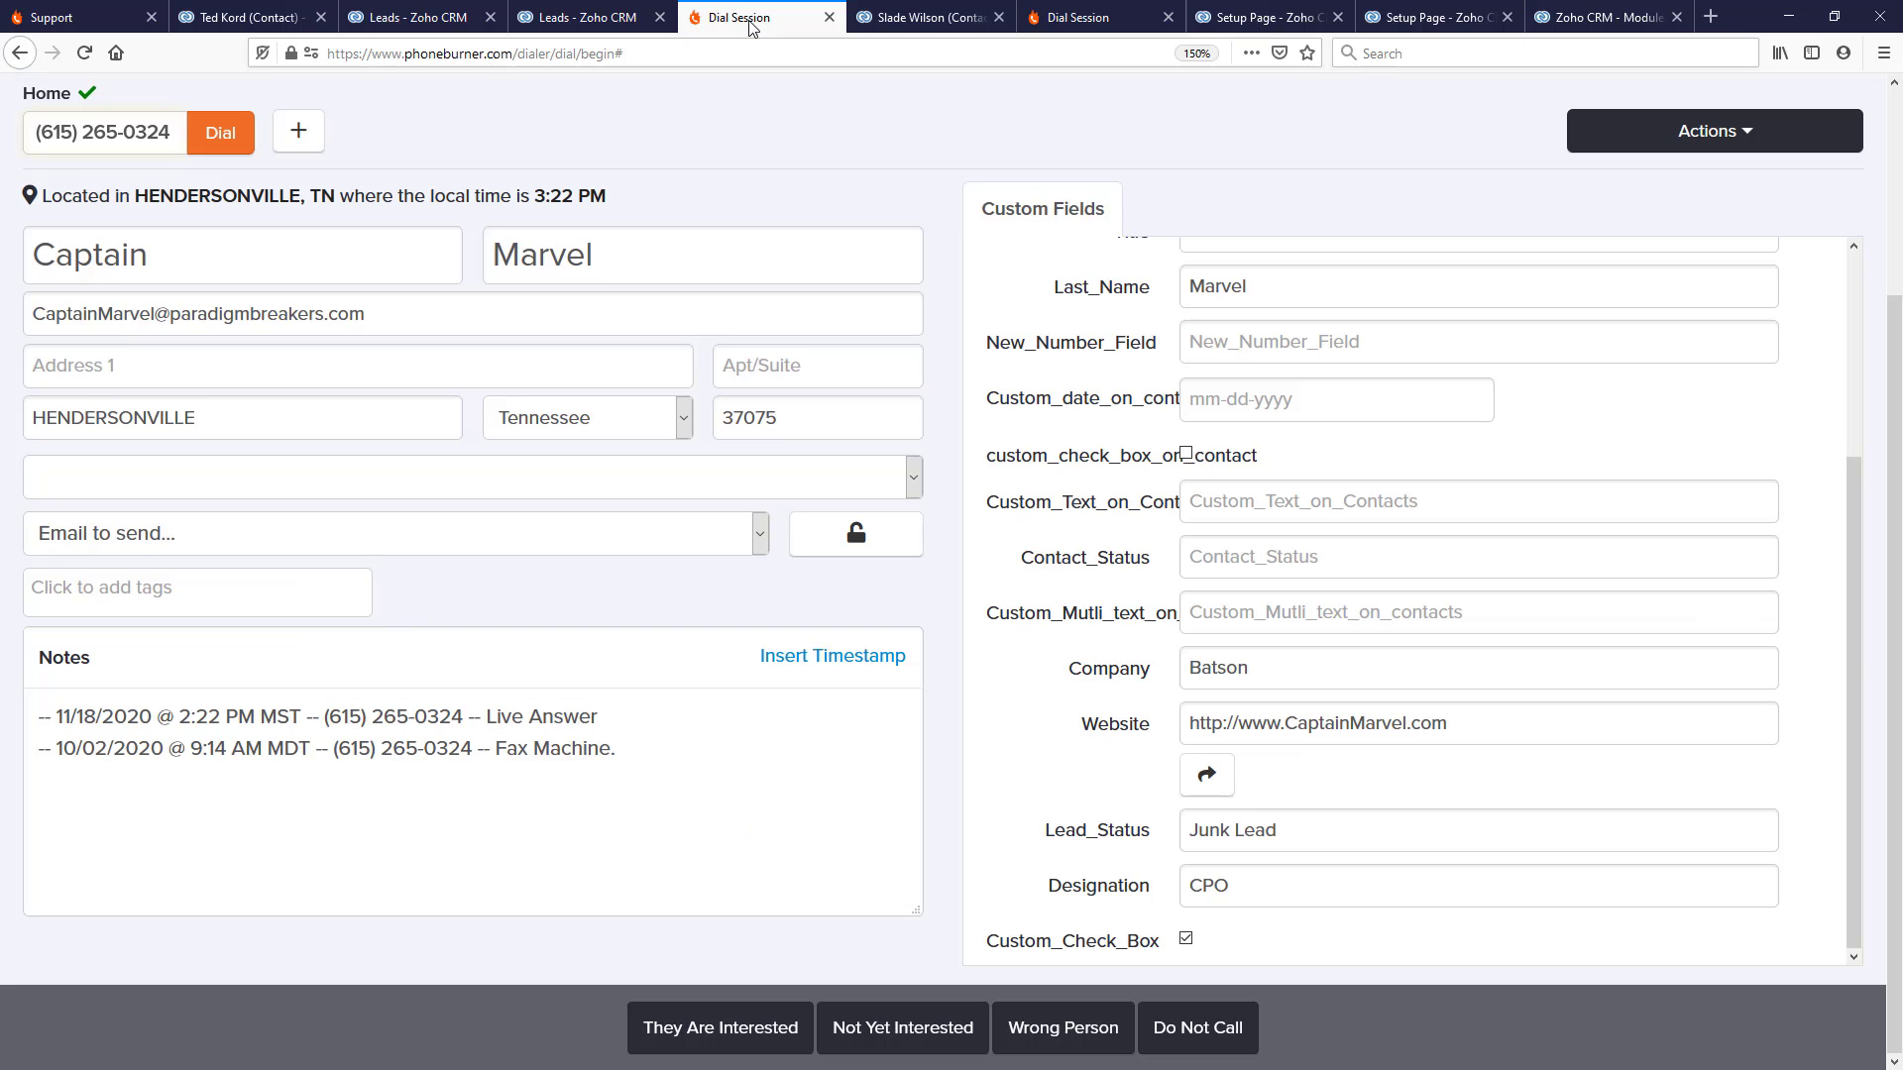
{"action": "left_click", "coordinate": [710, 1036]}
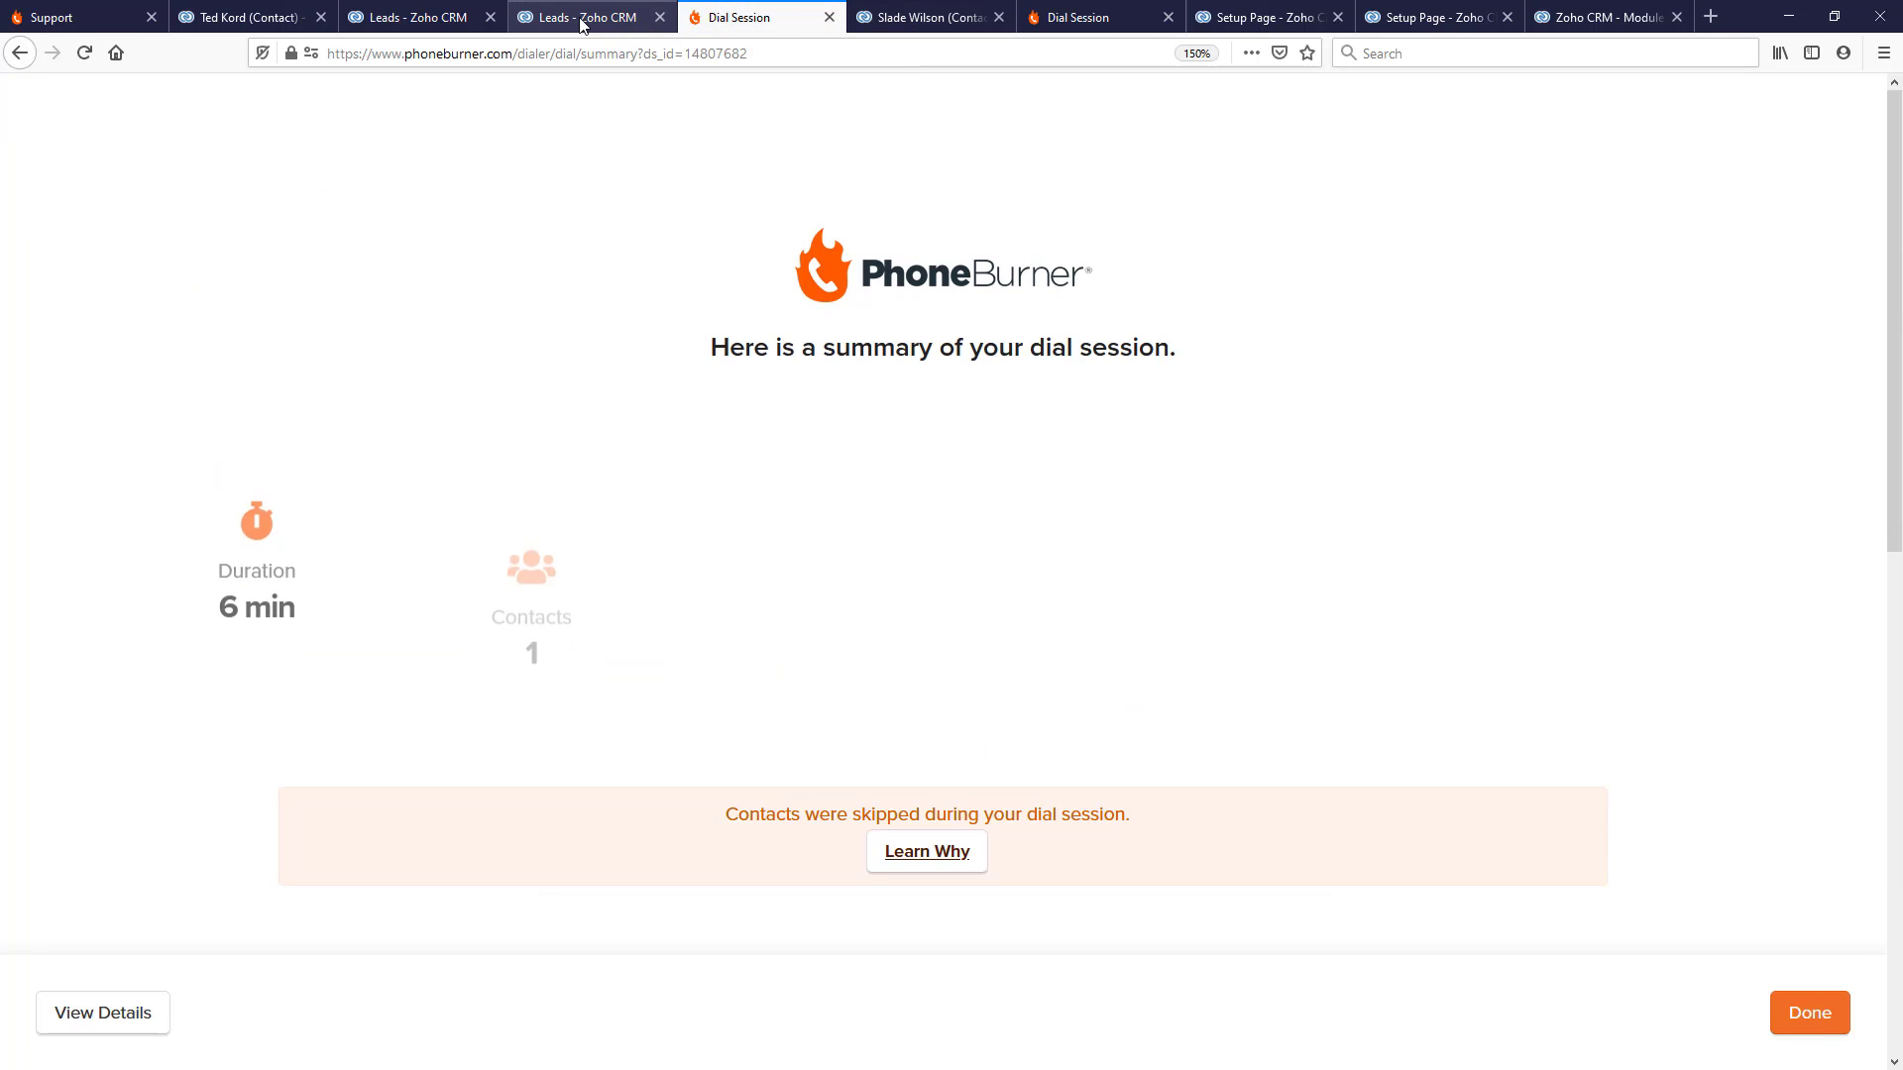
{"action": "left_click", "coordinate": [583, 19]}
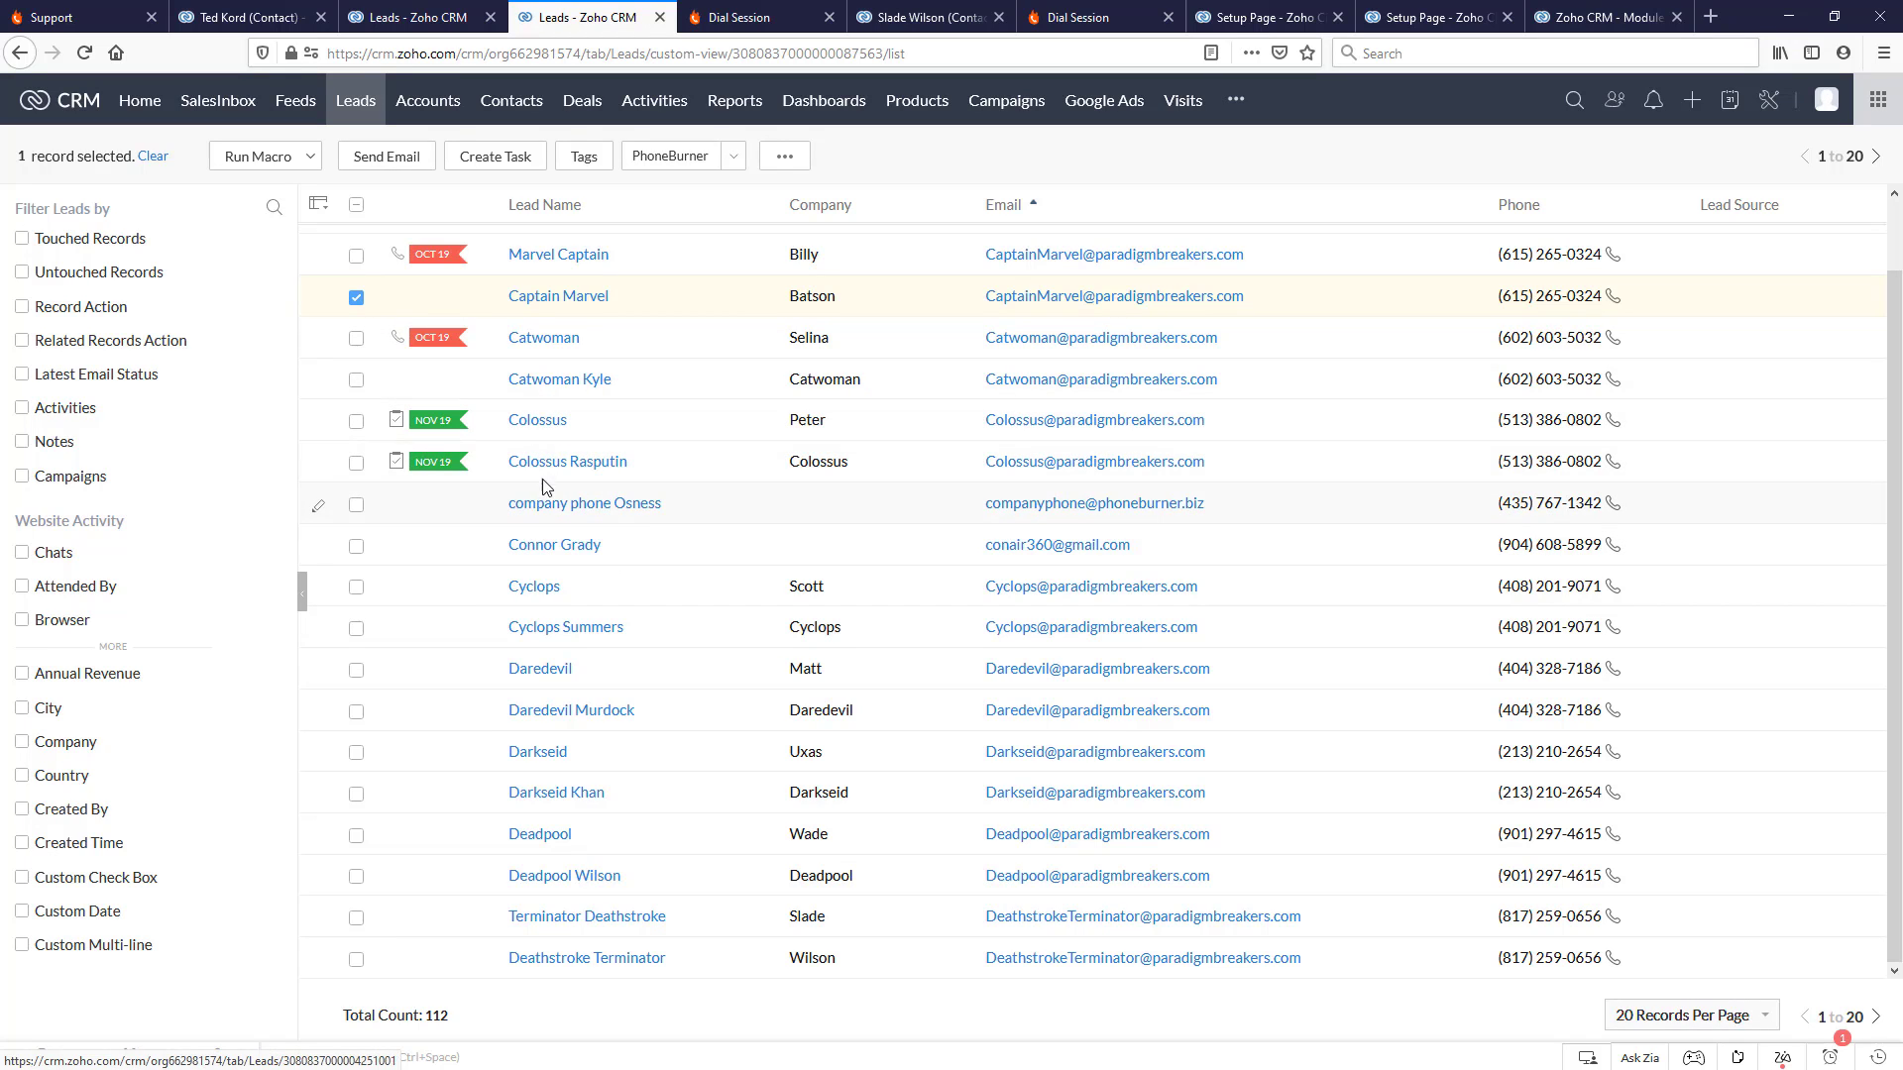
{"action": "left_click", "coordinate": [512, 104]}
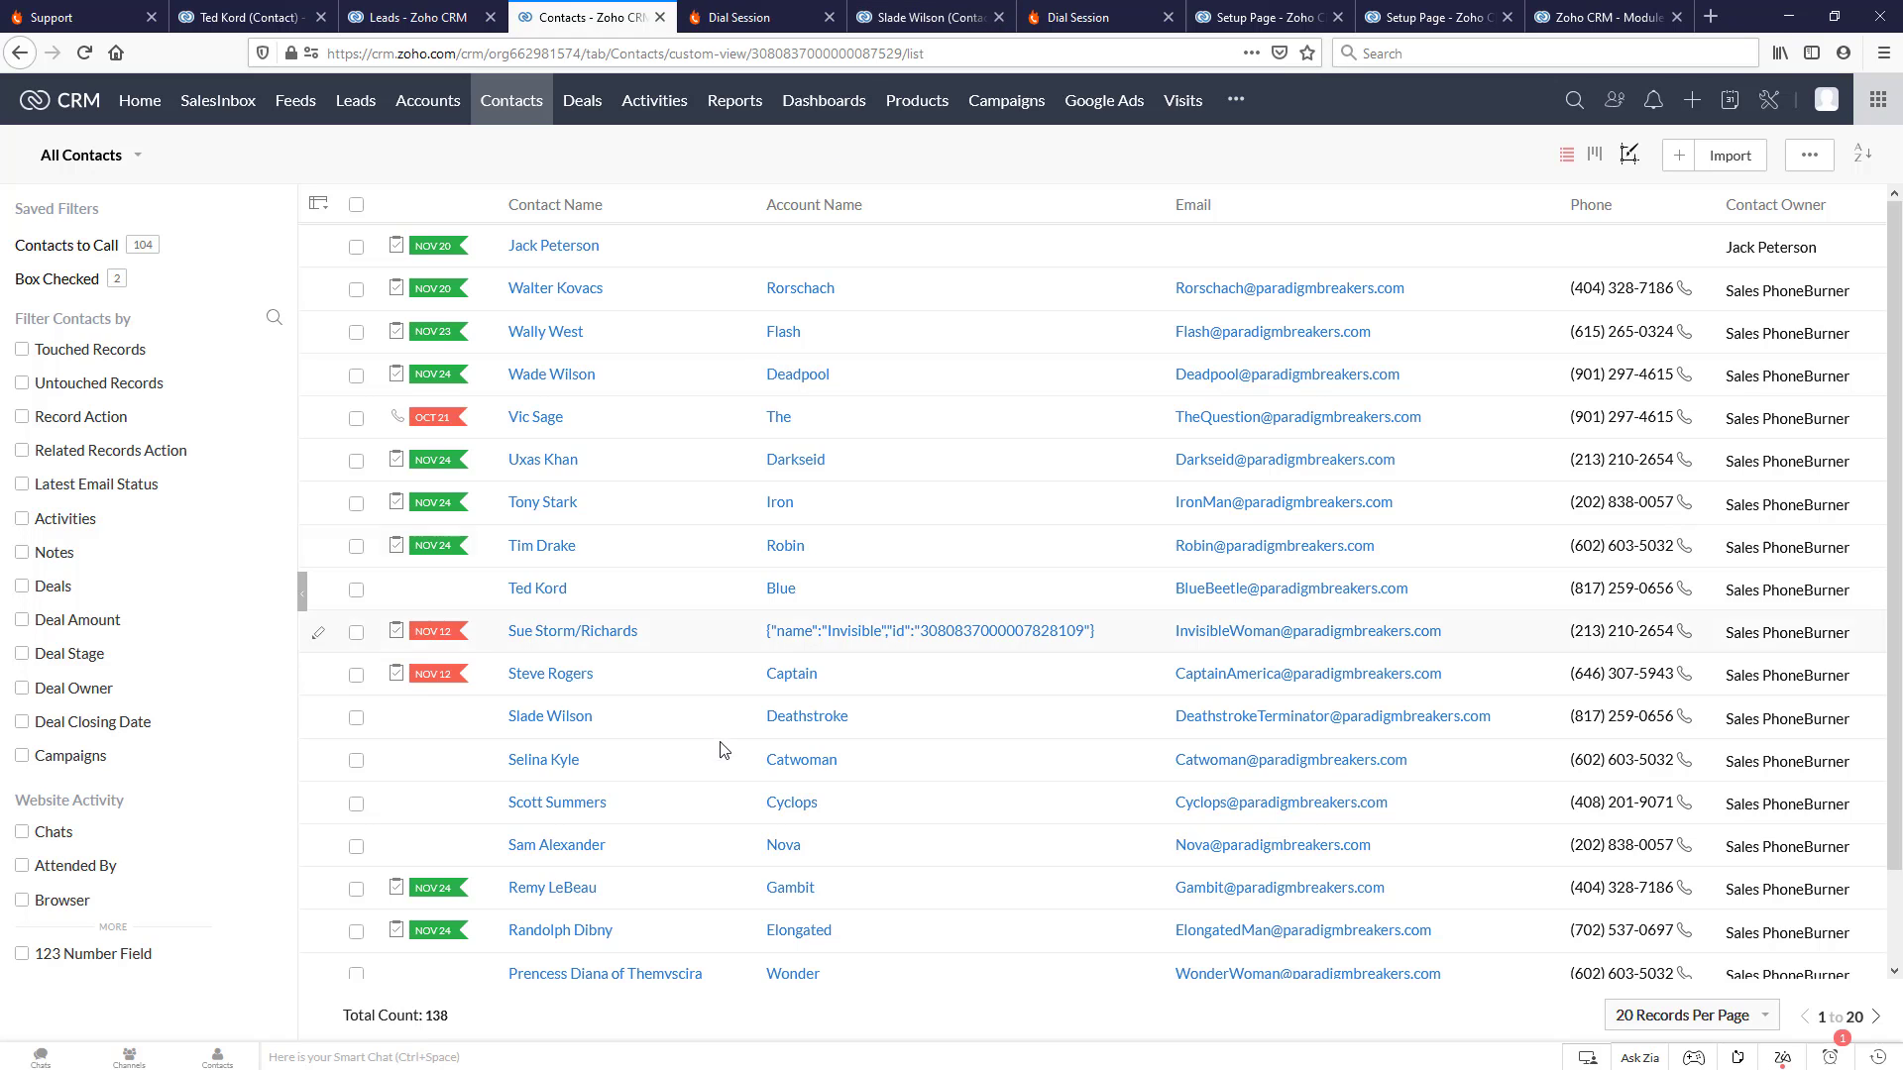
- Set the Contact Status of the Deathstroke contact to Working and save it
{"action": "left_click", "coordinate": [927, 20]}
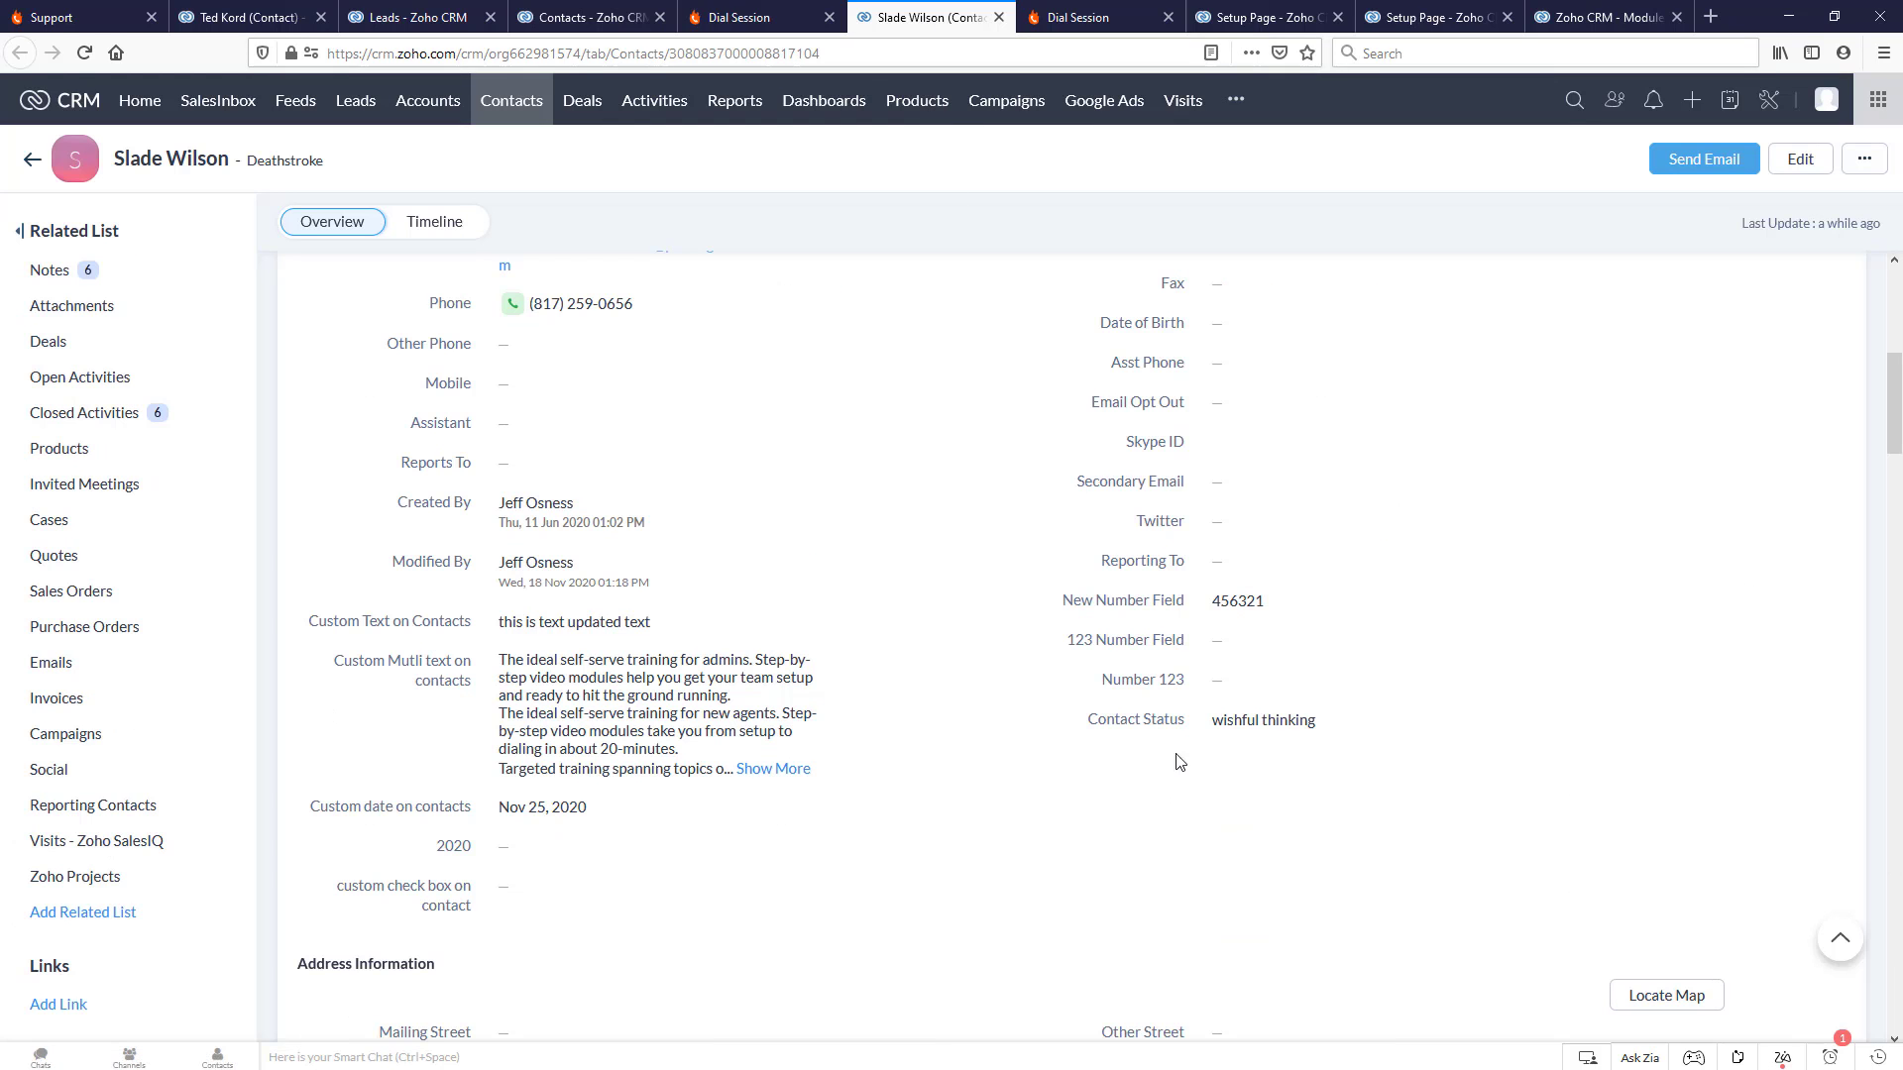
{"action": "left_click", "coordinate": [1310, 726]}
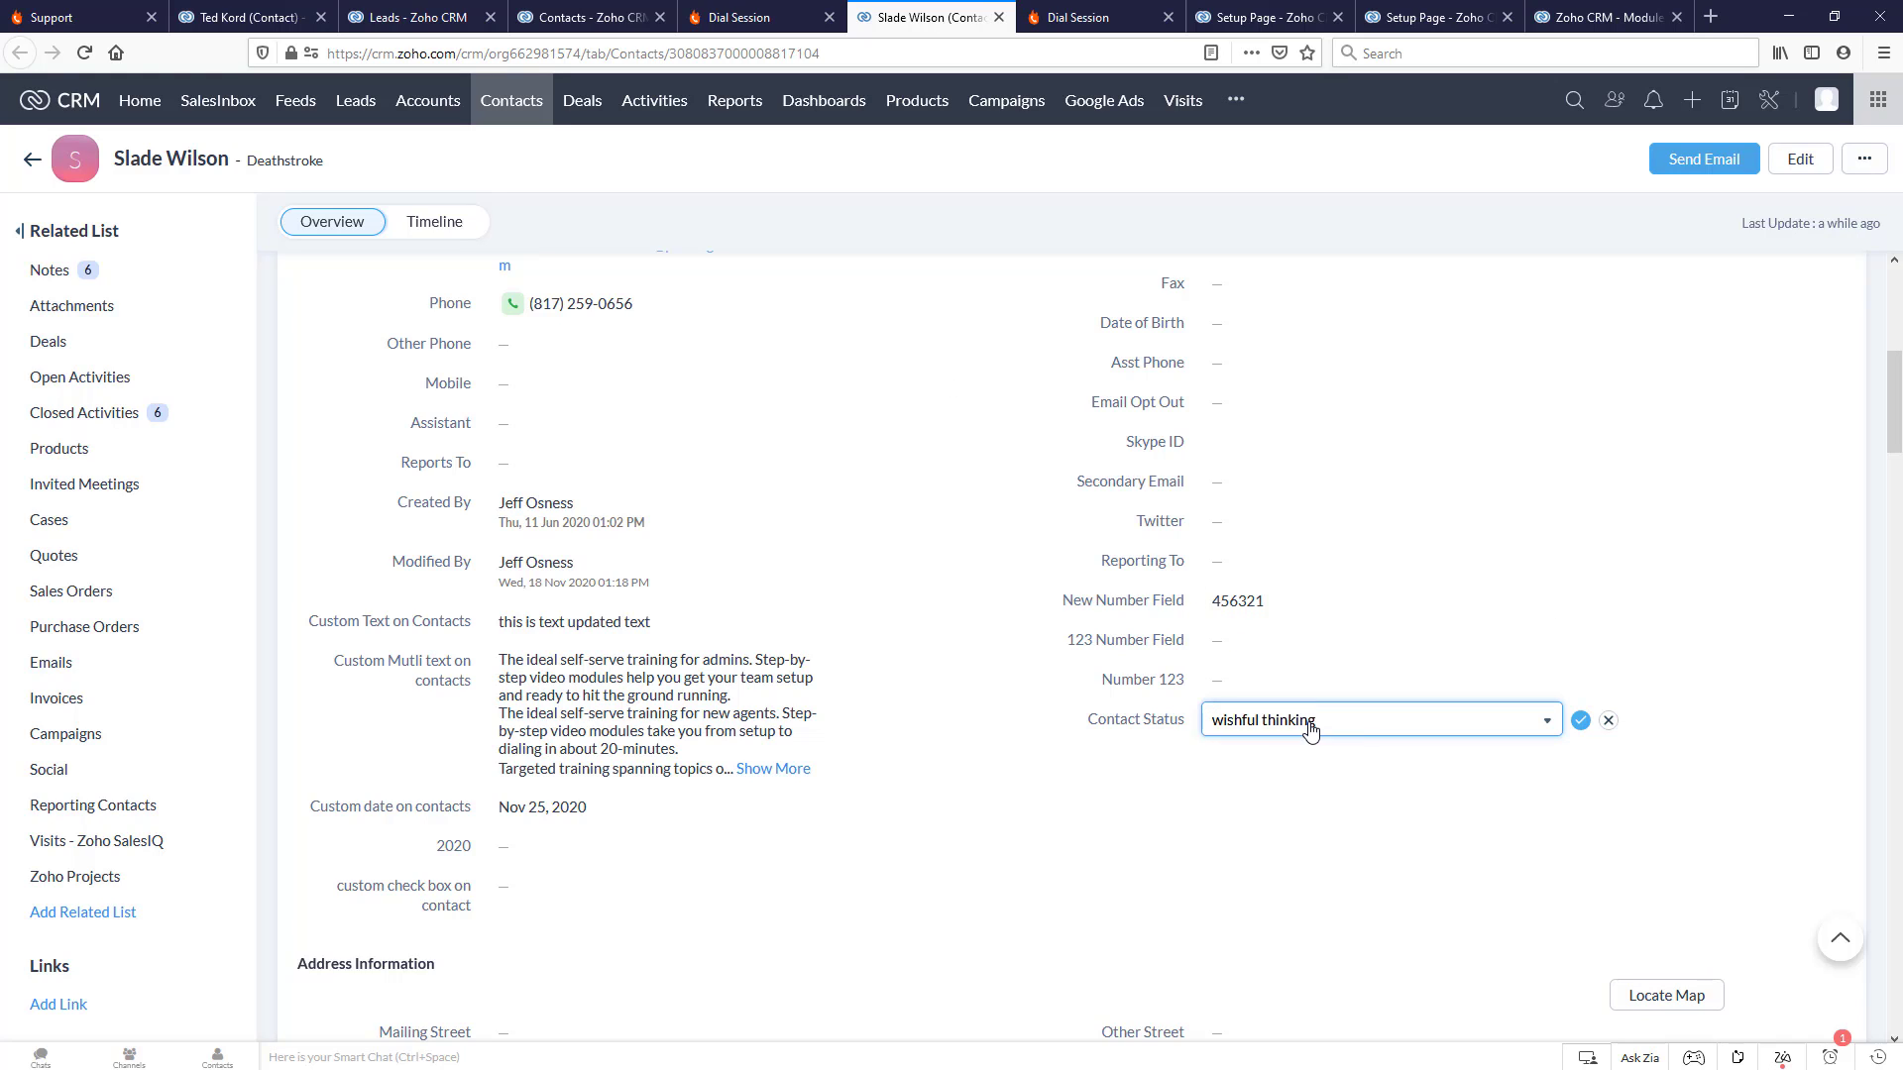
{"action": "left_click", "coordinate": [1311, 729]}
{"action": "left_click", "coordinate": [1284, 823]}
{"action": "left_click", "coordinate": [1581, 721]}
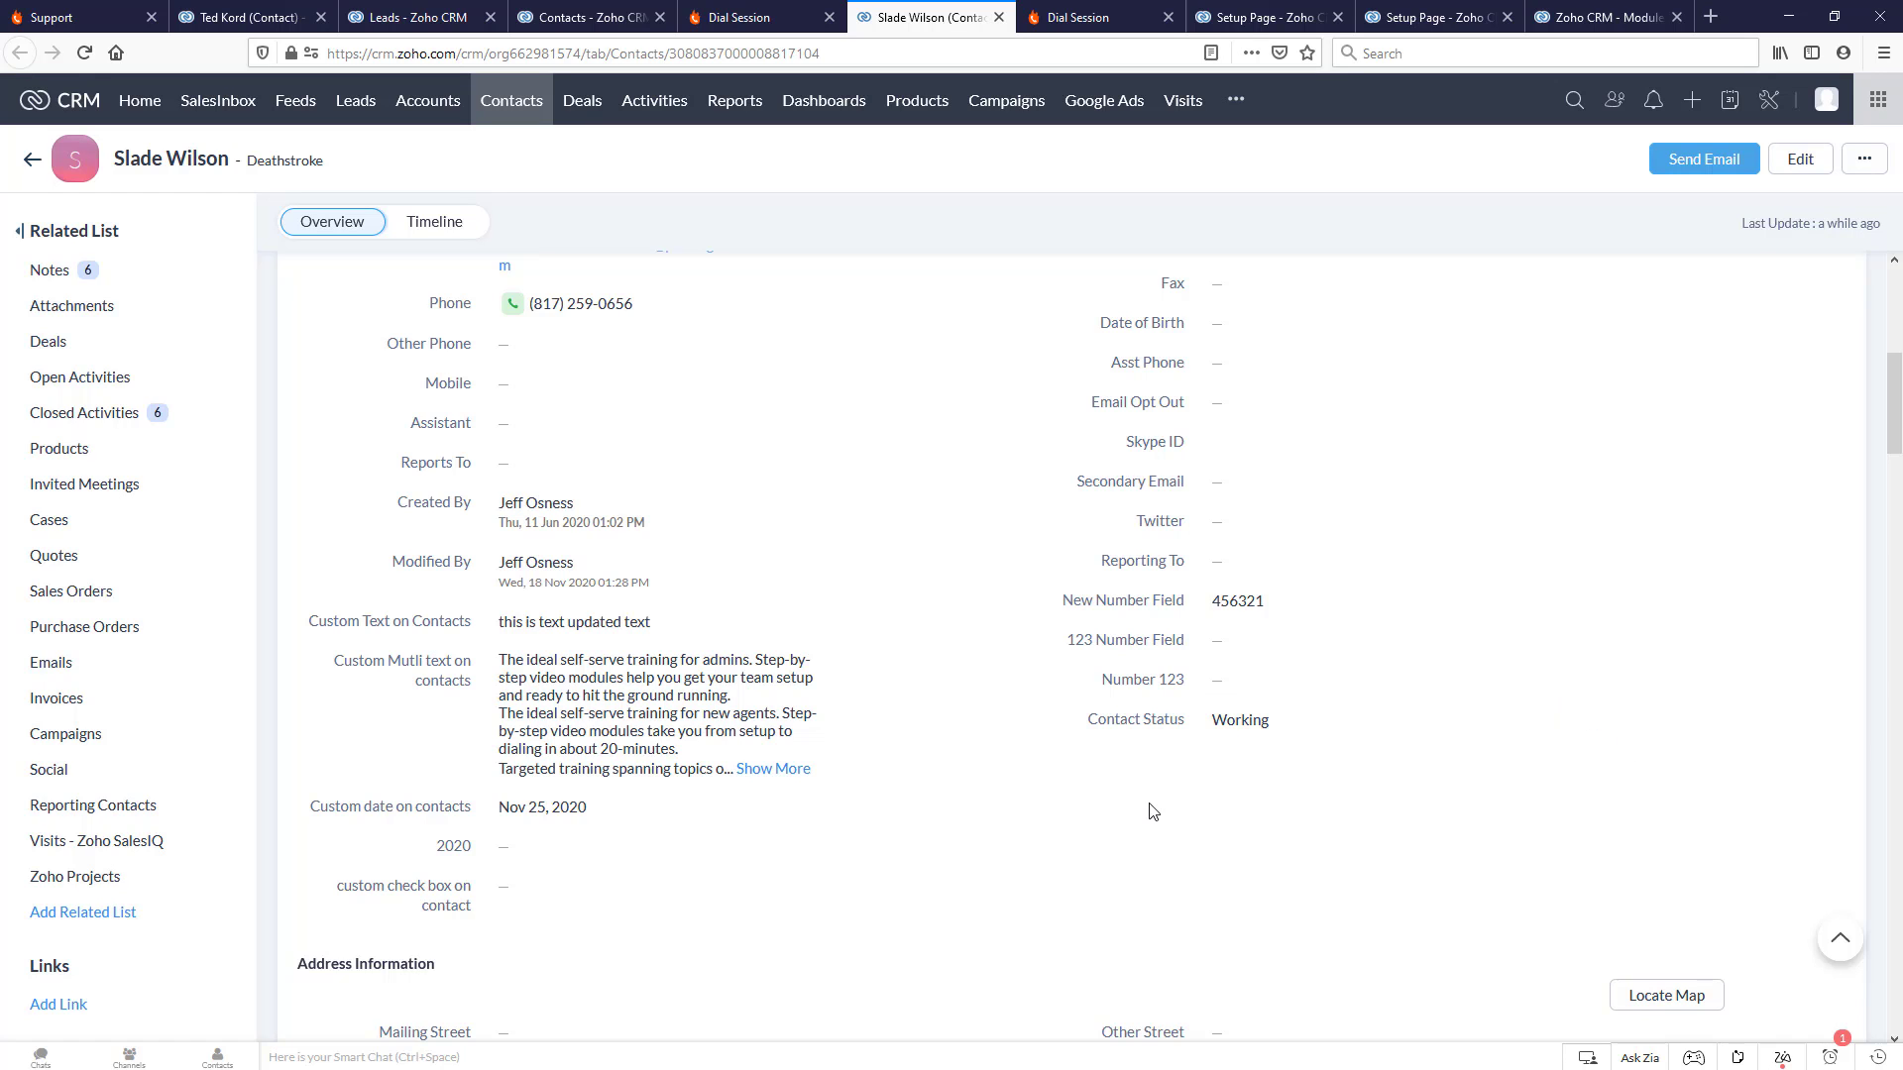
- Start a PhoneBurner dial session with only the Deathstroke contact and inspect its Contact_Status and Lead_Status custom fields
{"action": "left_click", "coordinate": [598, 20]}
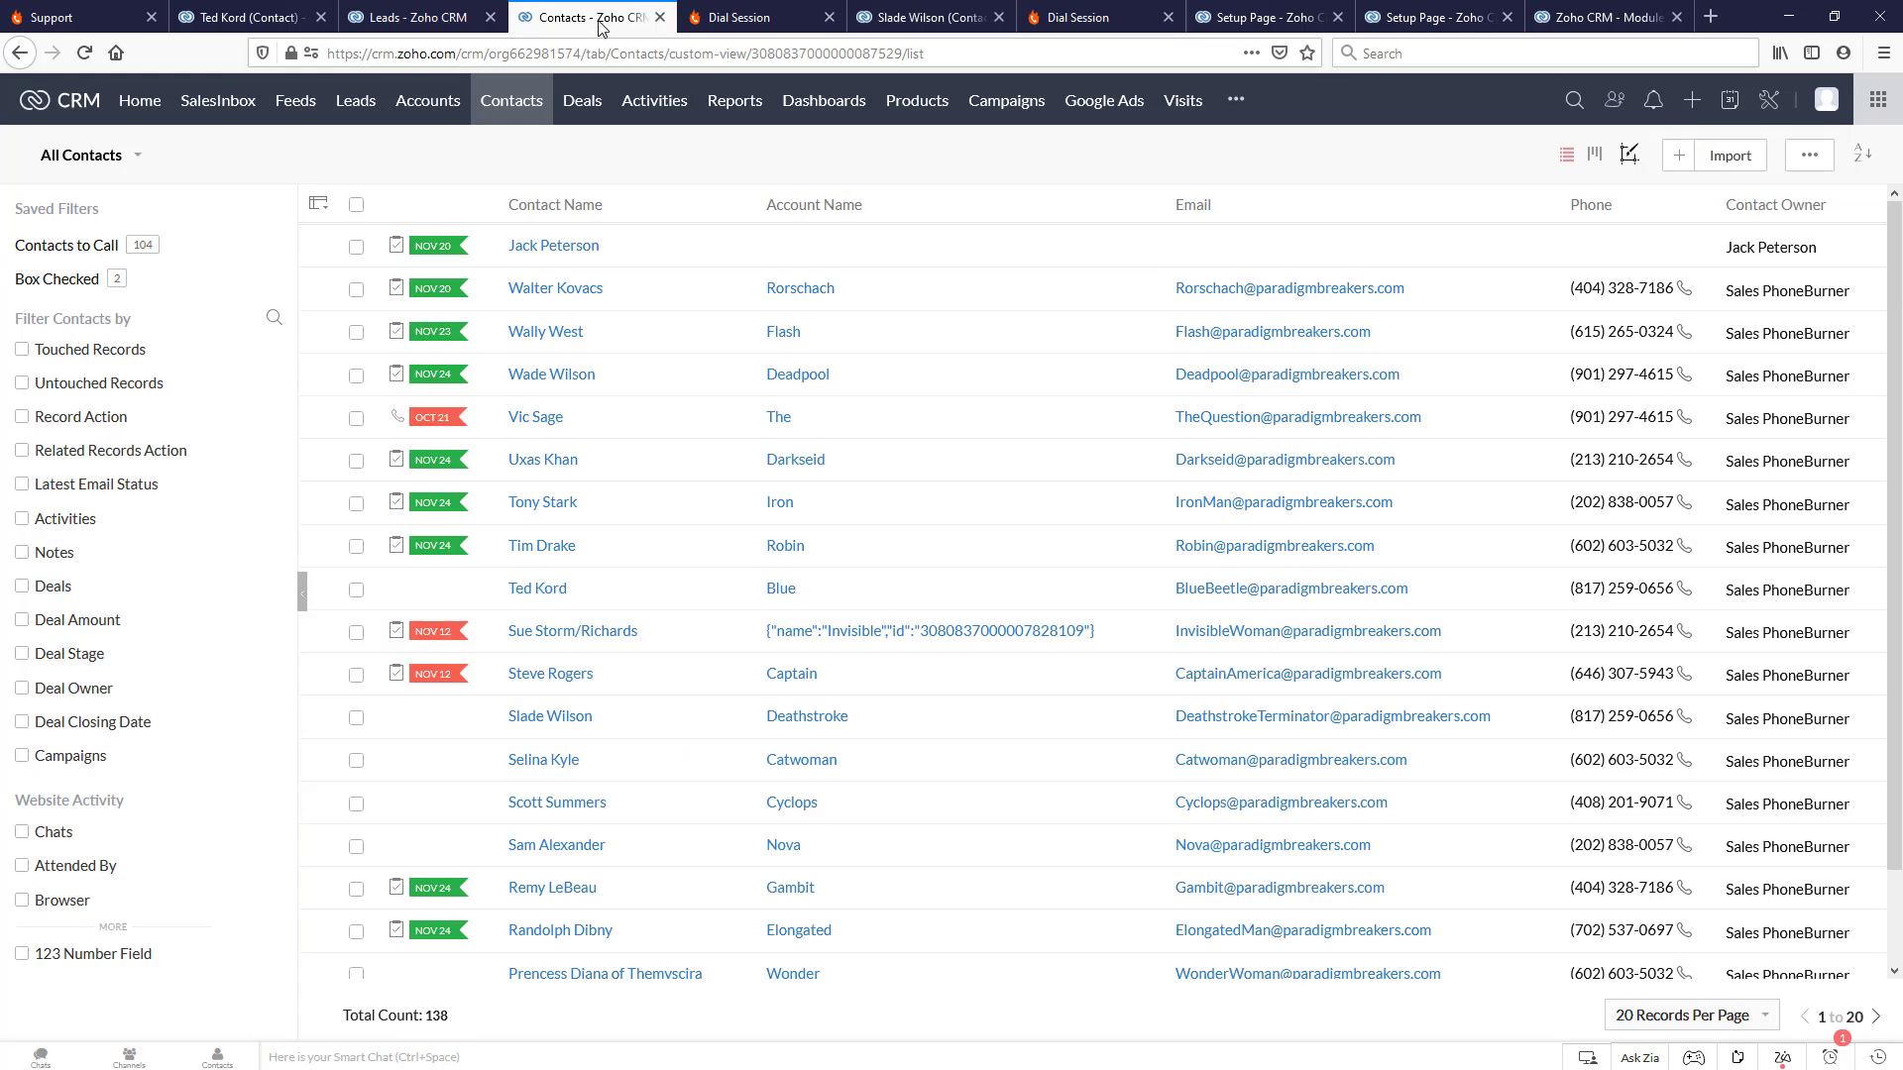
{"action": "left_click", "coordinate": [358, 720]}
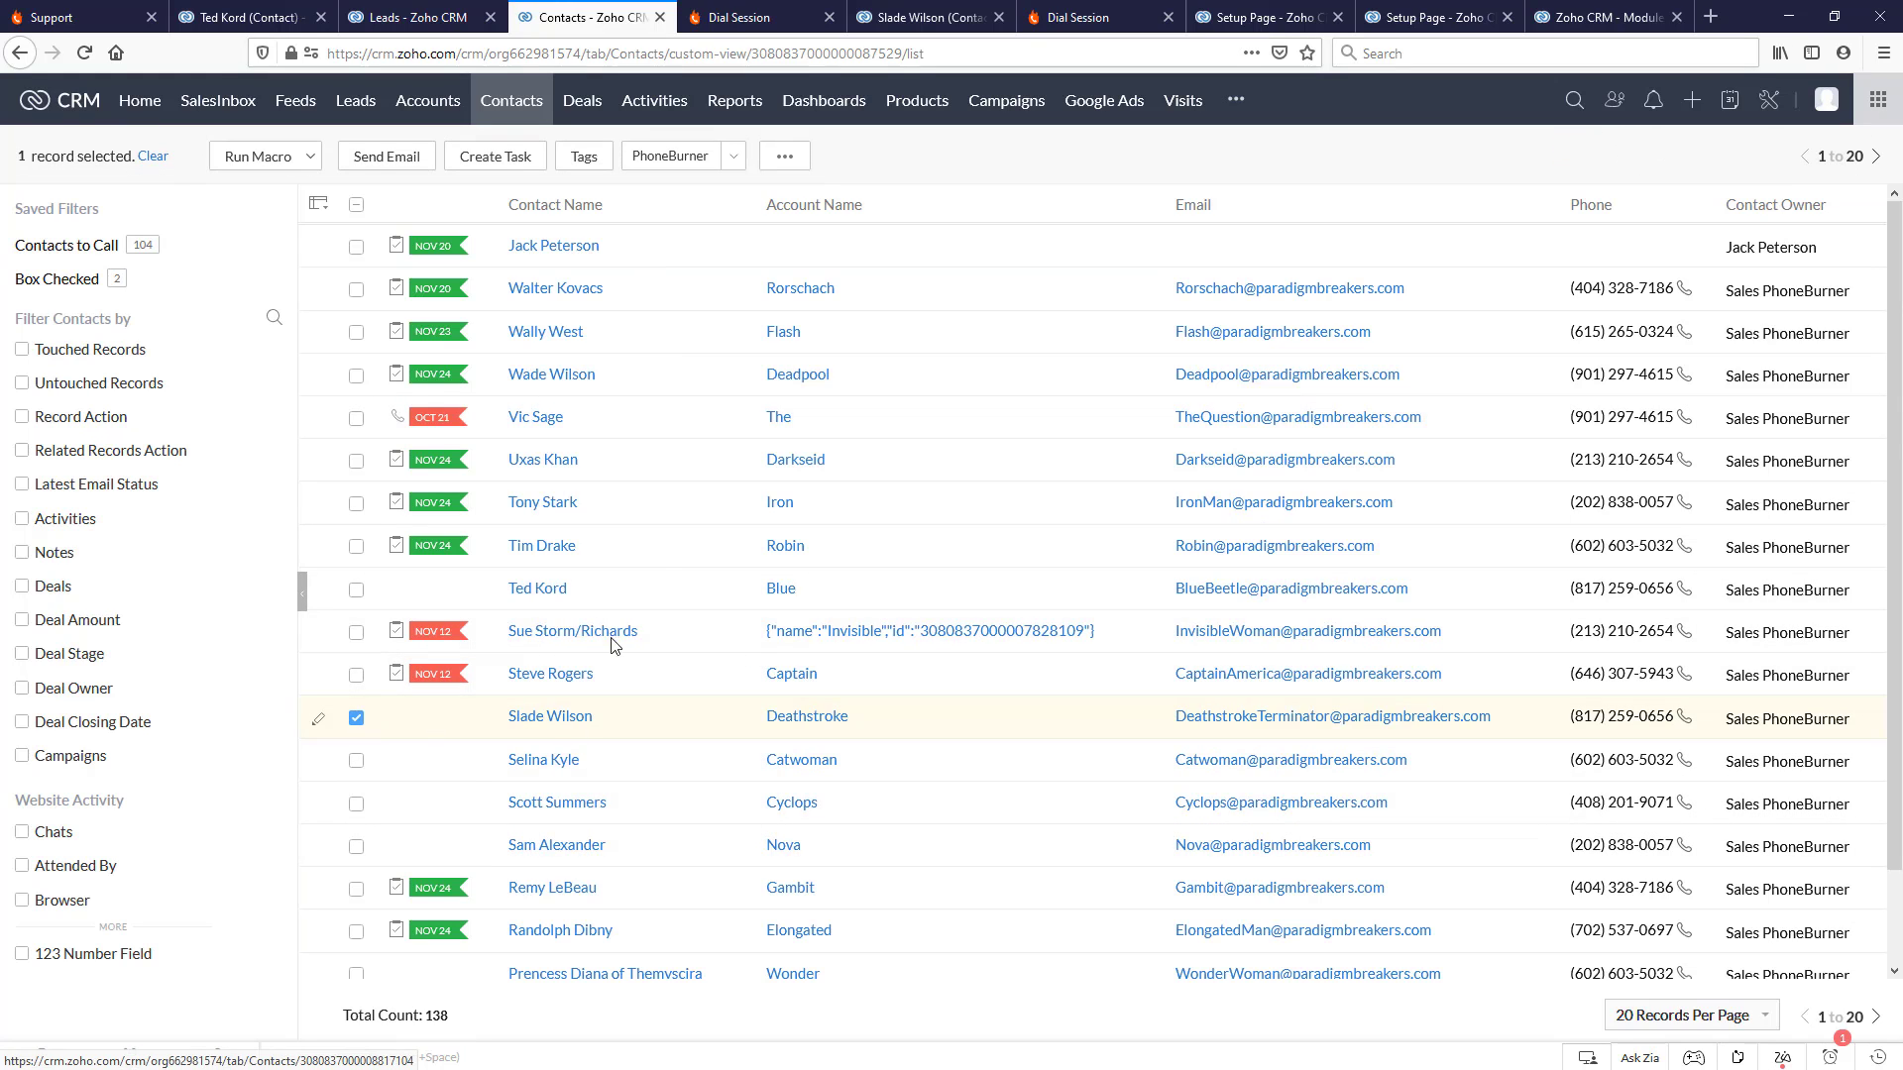
{"action": "left_click", "coordinate": [672, 155]}
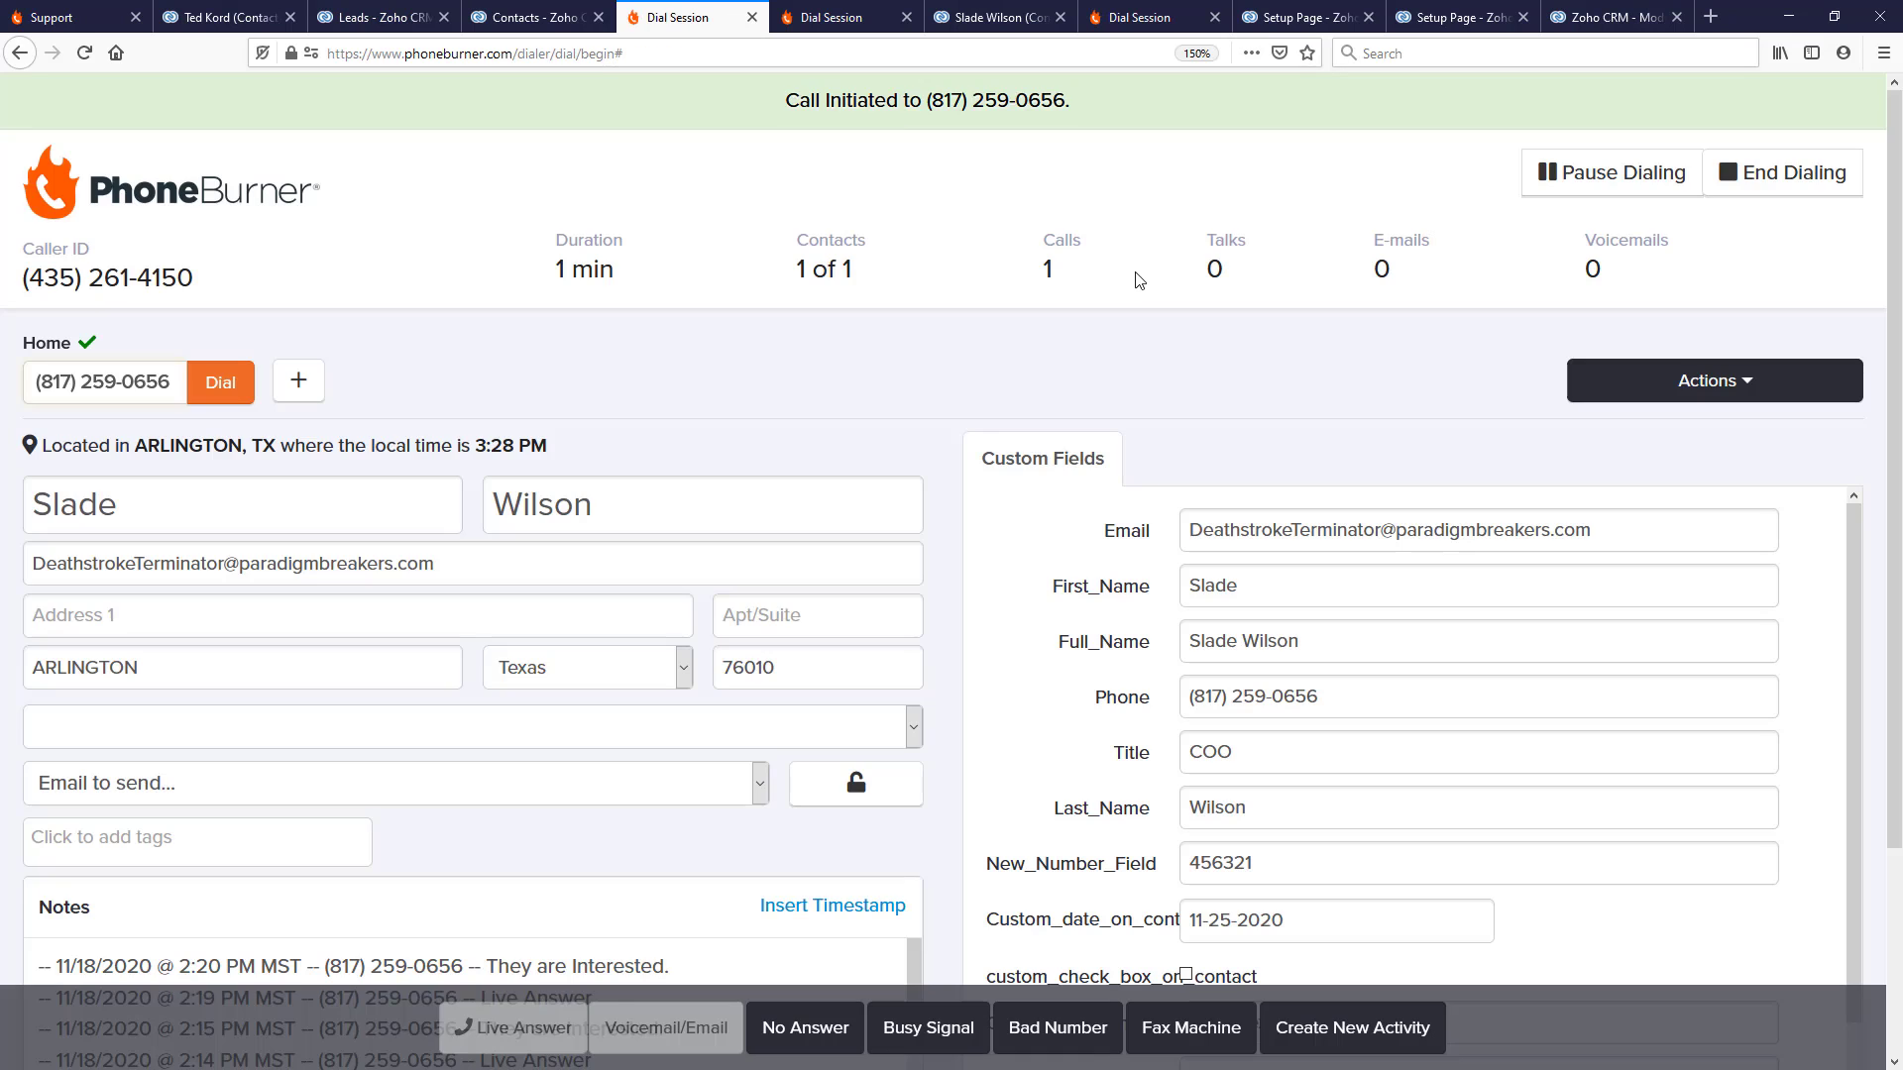
{"action": "scroll", "coordinate": [1121, 312], "scroll_direction": "down", "scroll_amount": 1}
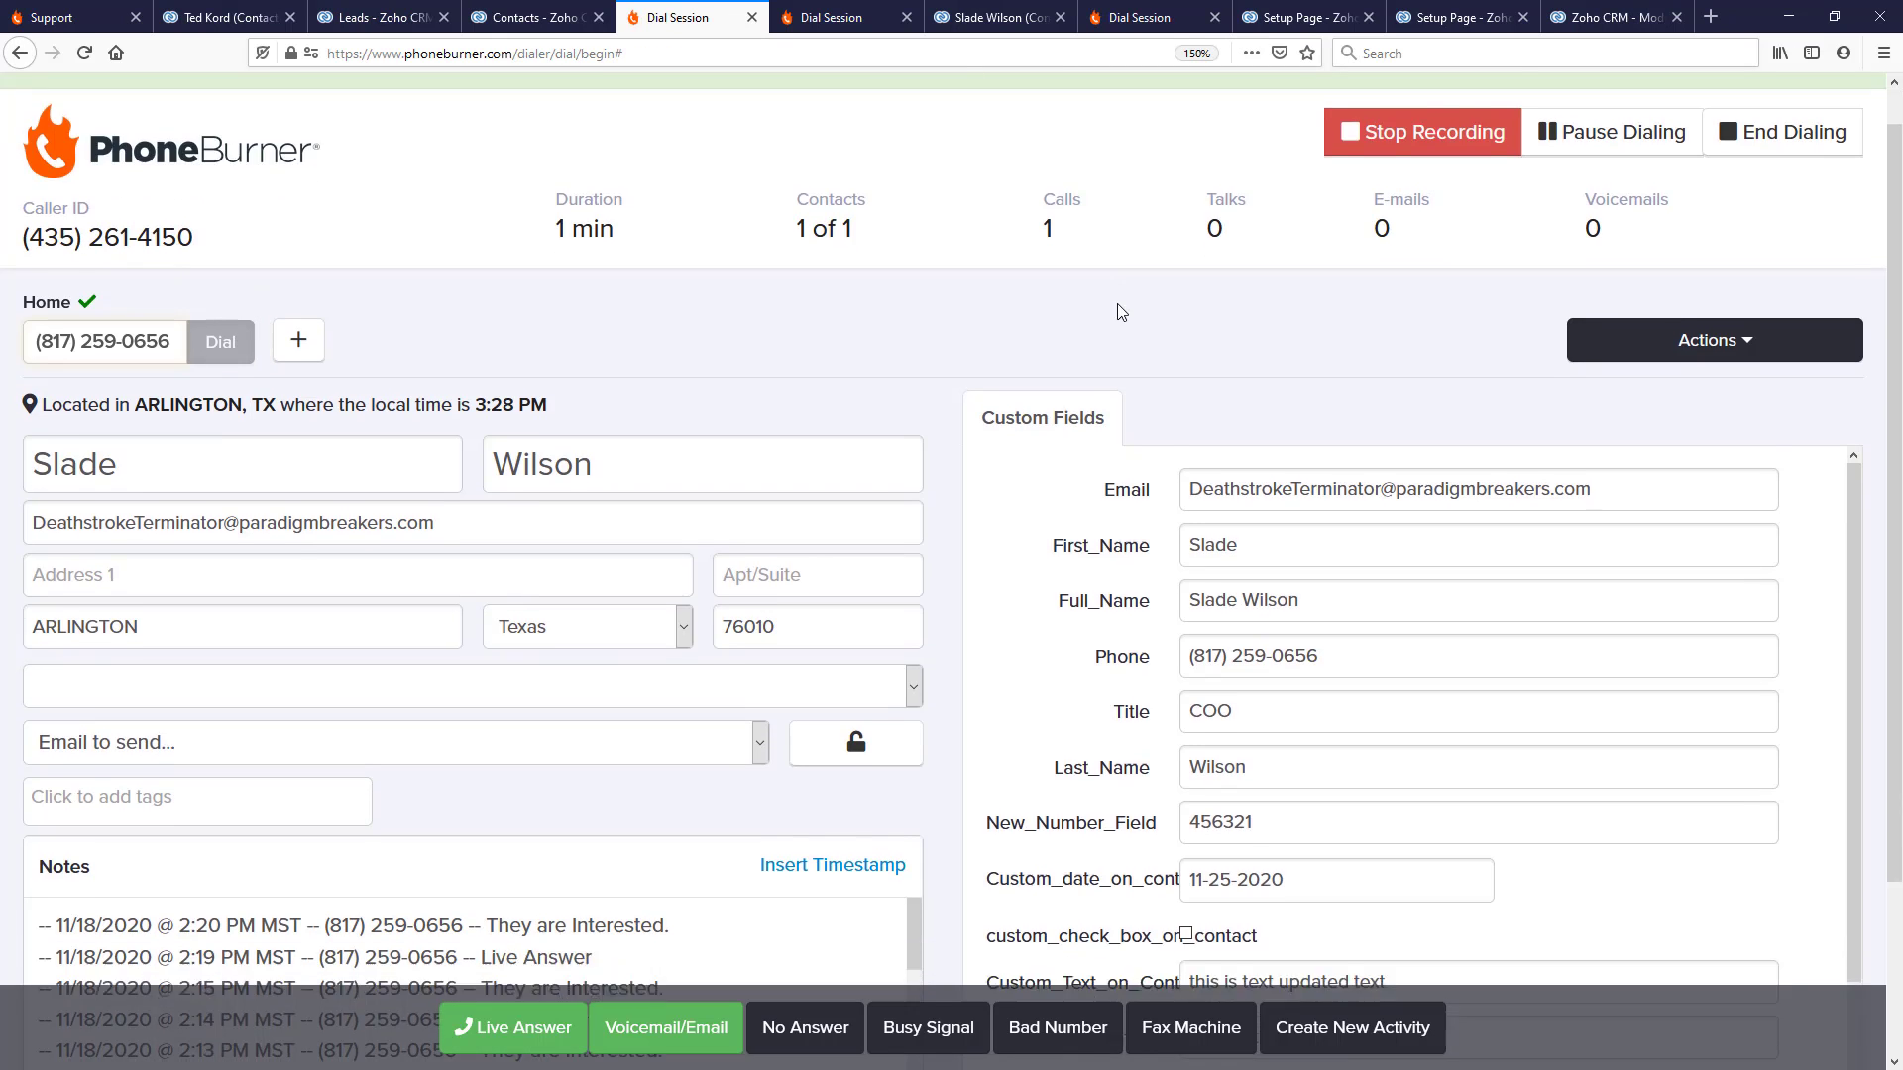
{"action": "scroll", "coordinate": [1121, 313], "scroll_direction": "down", "scroll_amount": 5}
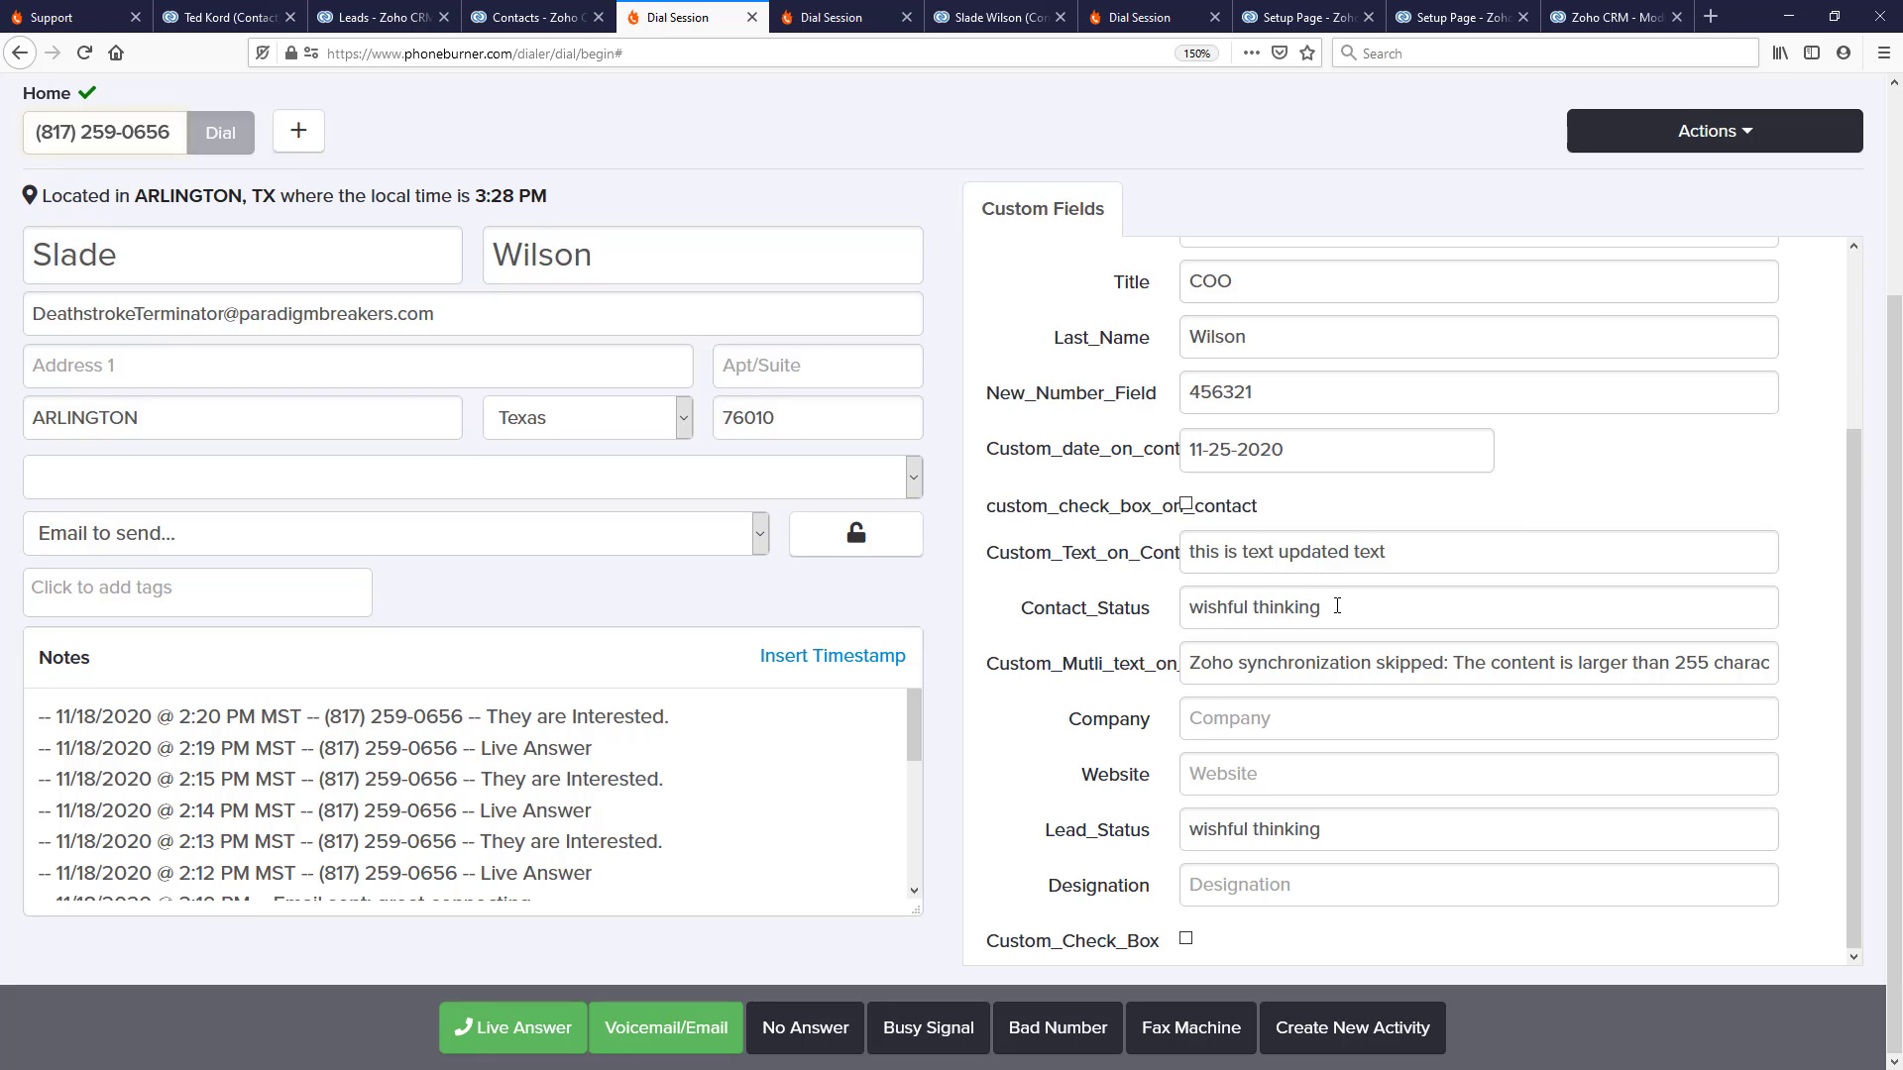
{"action": "left_click_drag", "start_coordinate": [1337, 607], "coordinate": [1178, 606]}
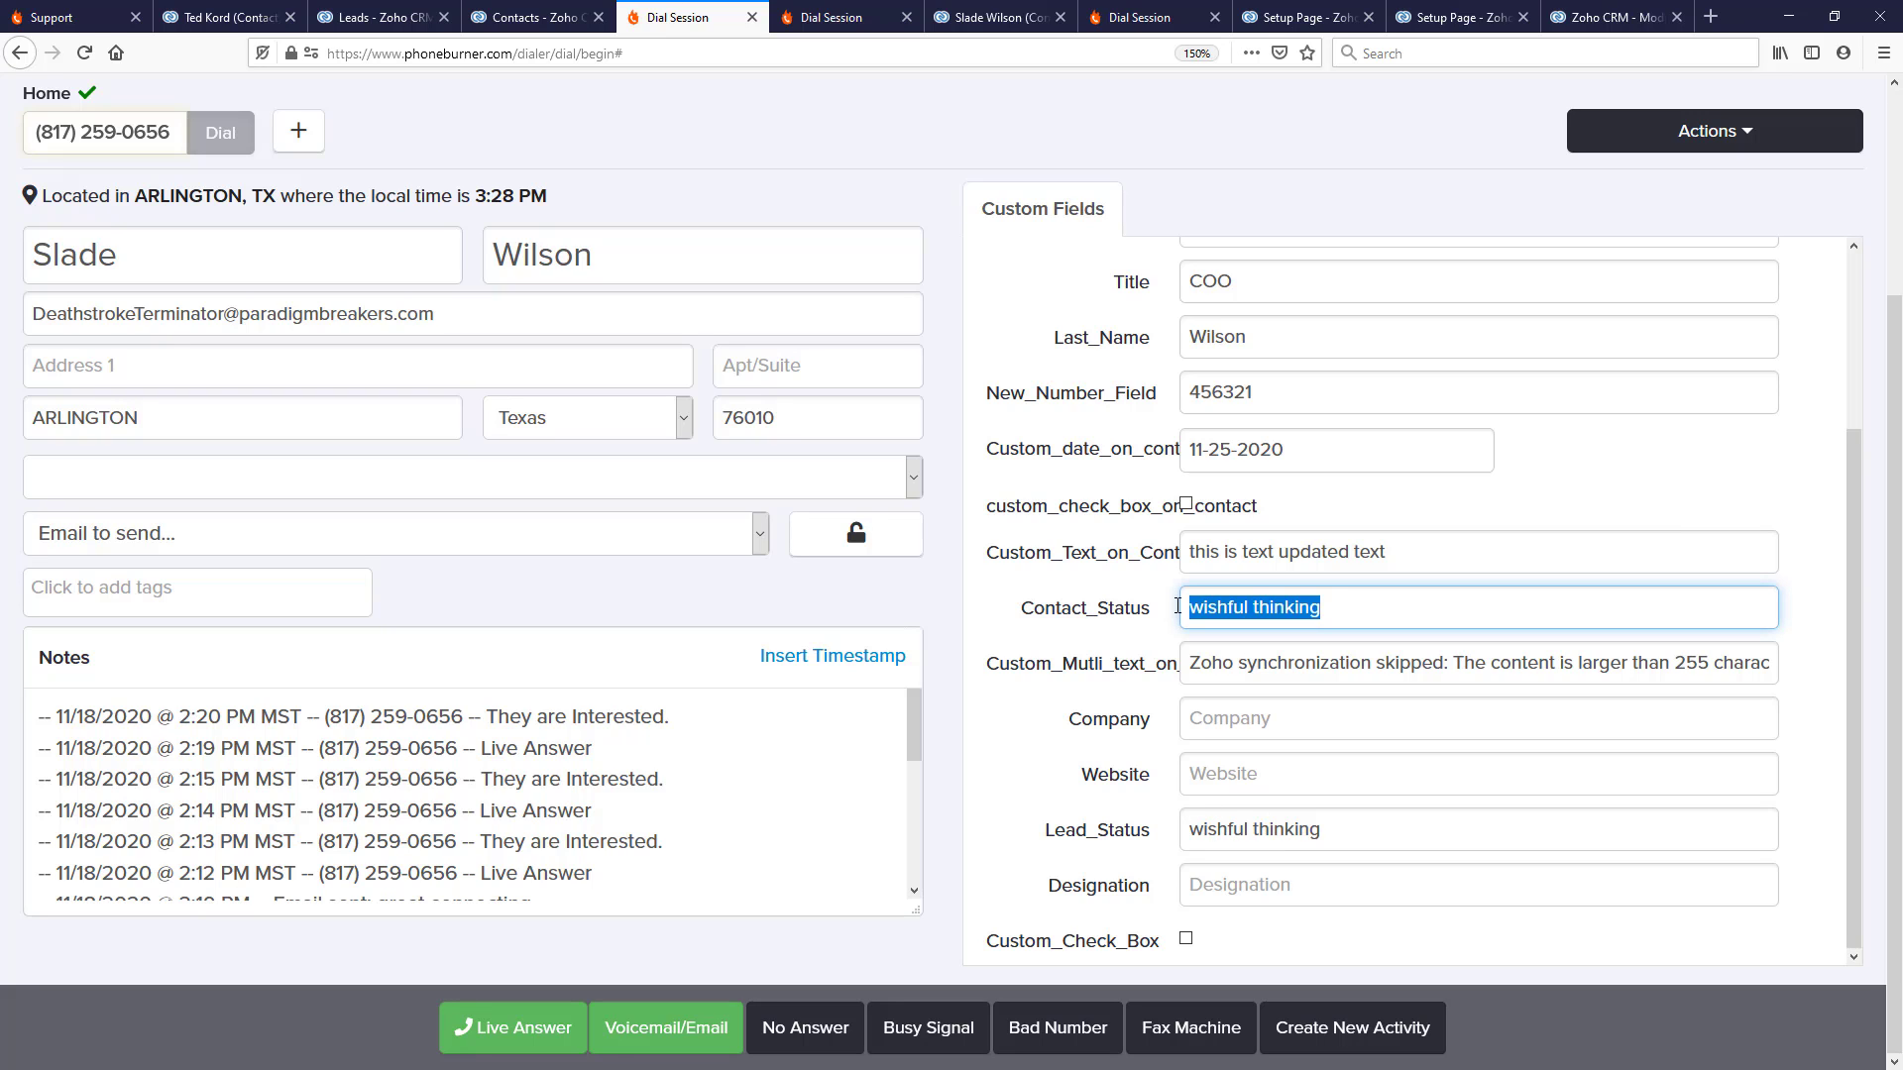
- Mark the Deathstroke contact's call as a Live Answer in the dial session
{"action": "left_click", "coordinate": [531, 1027]}
{"action": "left_click", "coordinate": [764, 980]}
{"action": "scroll", "coordinate": [1301, 577], "scroll_direction": "down", "scroll_amount": 2}
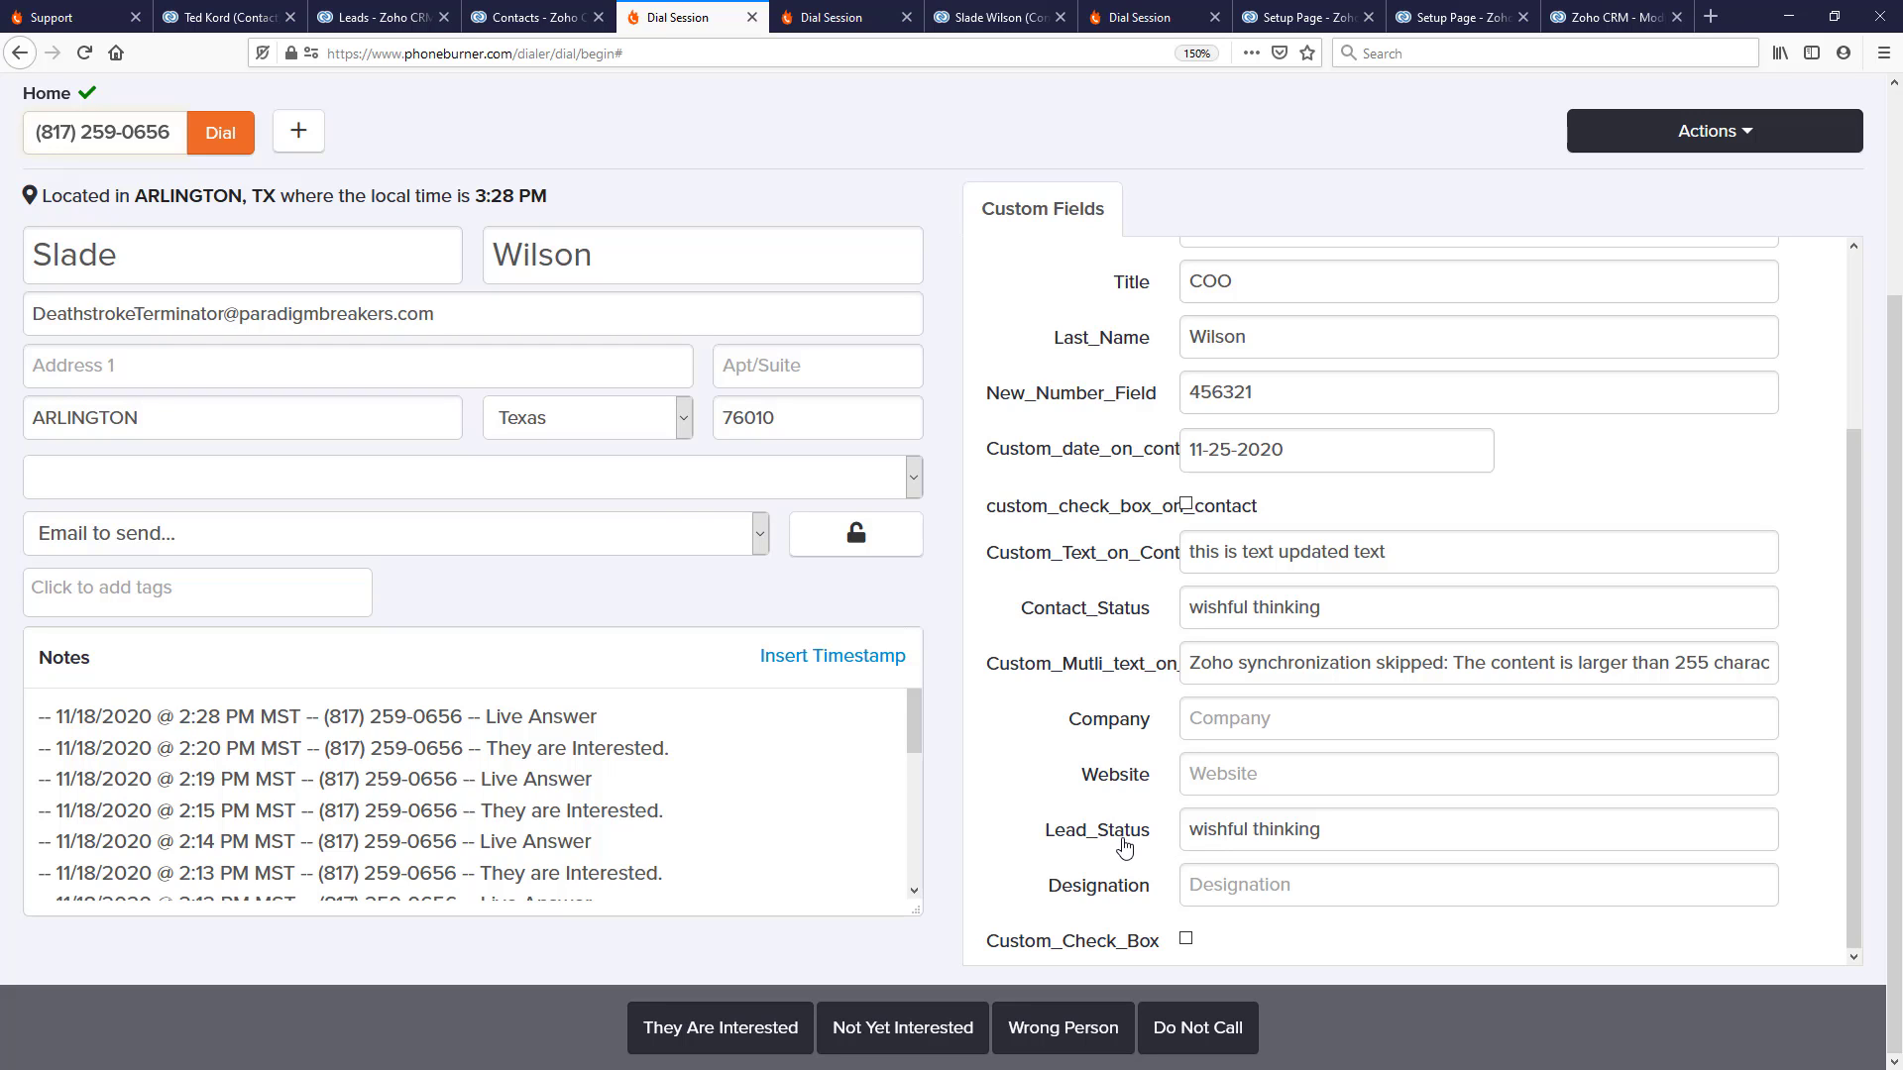
- Reload the Deathstroke contact's record in Zoho CRM, set its Contact Status to Working, save it and refresh the record
{"action": "left_click", "coordinate": [971, 18]}
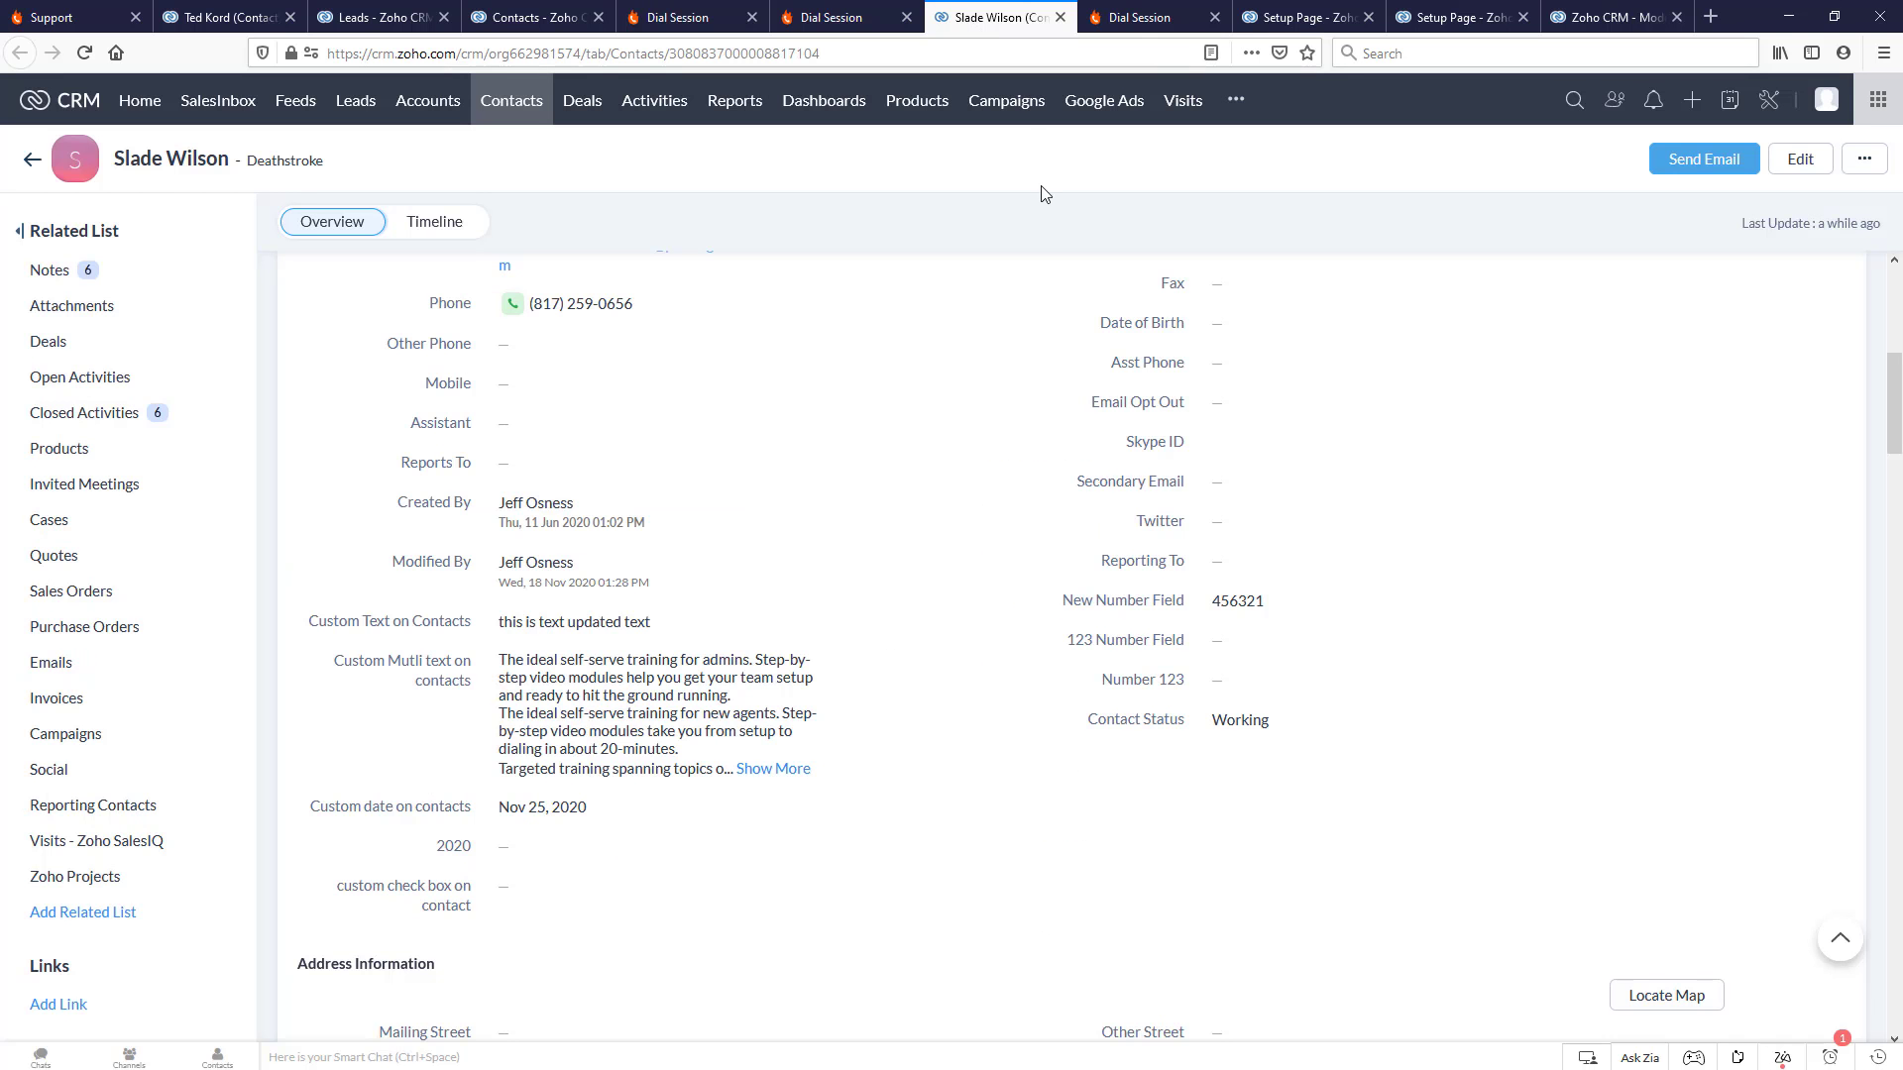
{"action": "left_click", "coordinate": [85, 53]}
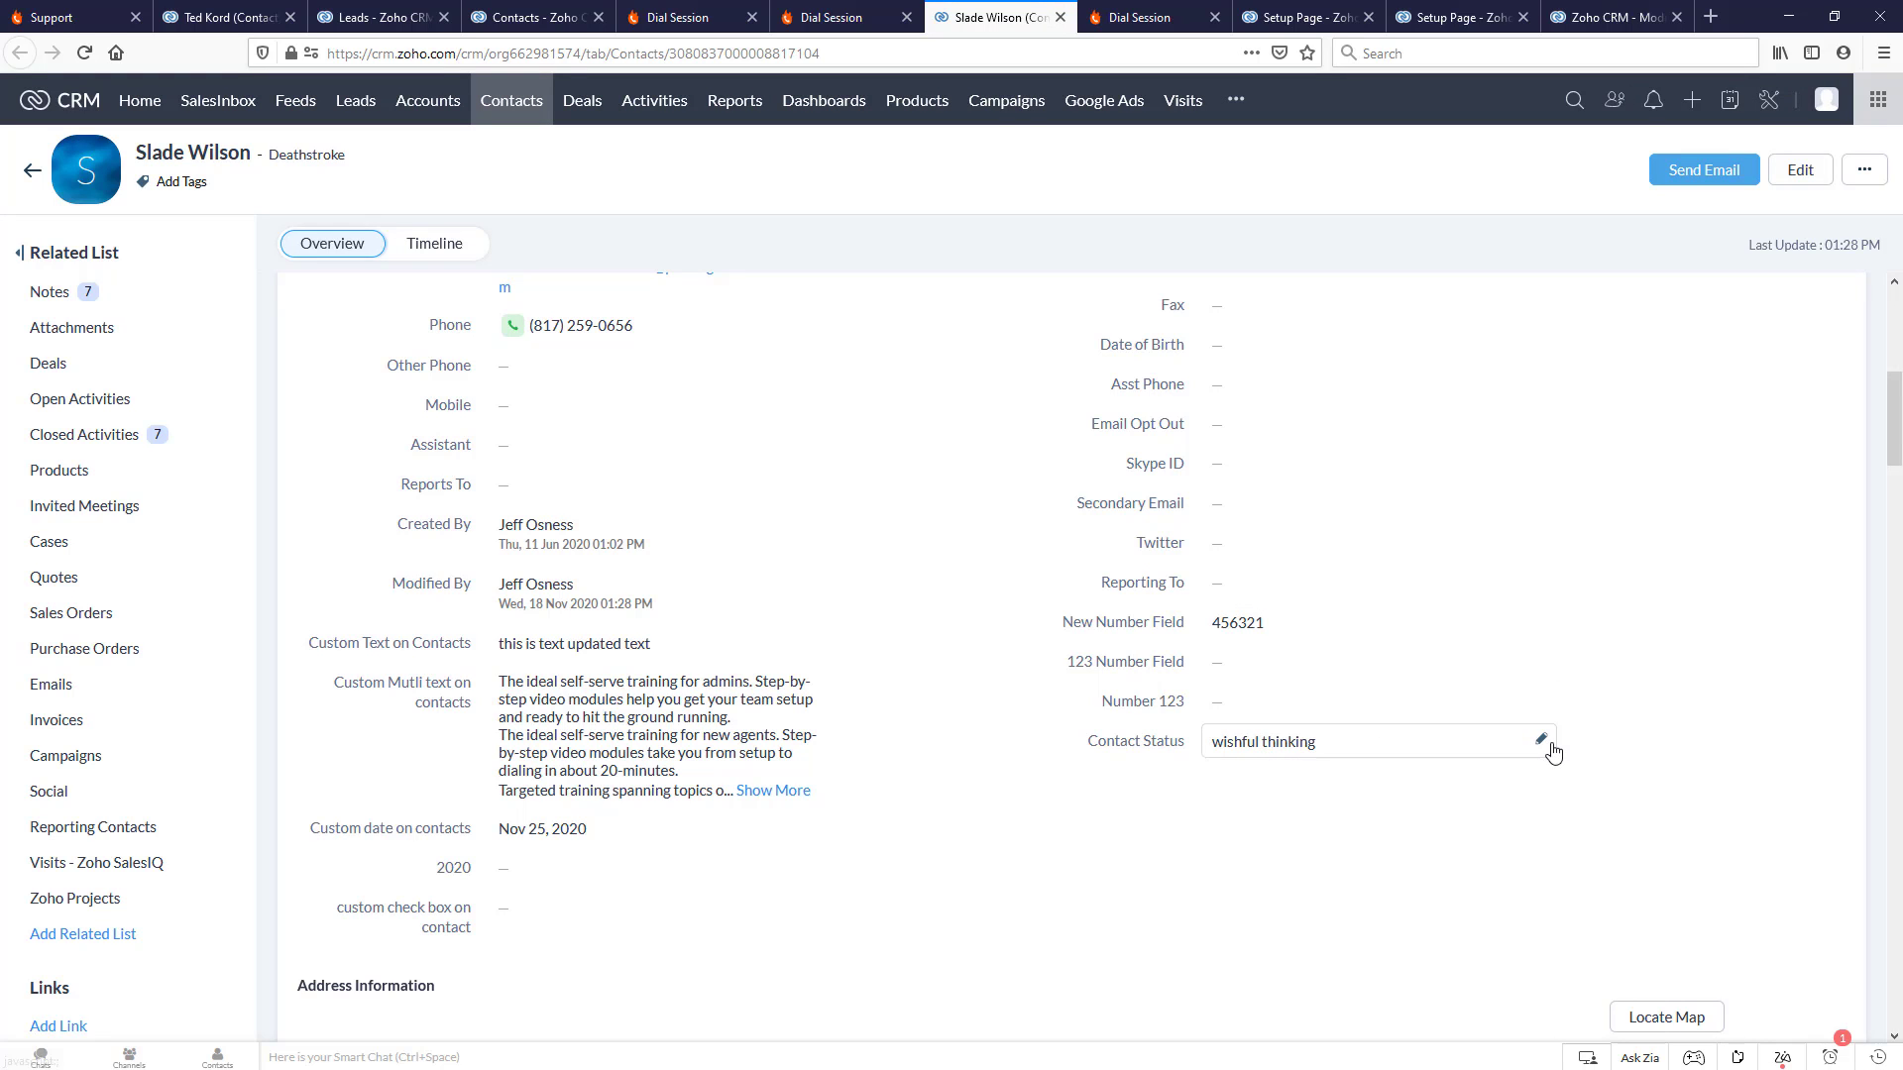
{"action": "left_click", "coordinate": [1542, 741]}
{"action": "left_click", "coordinate": [1256, 837]}
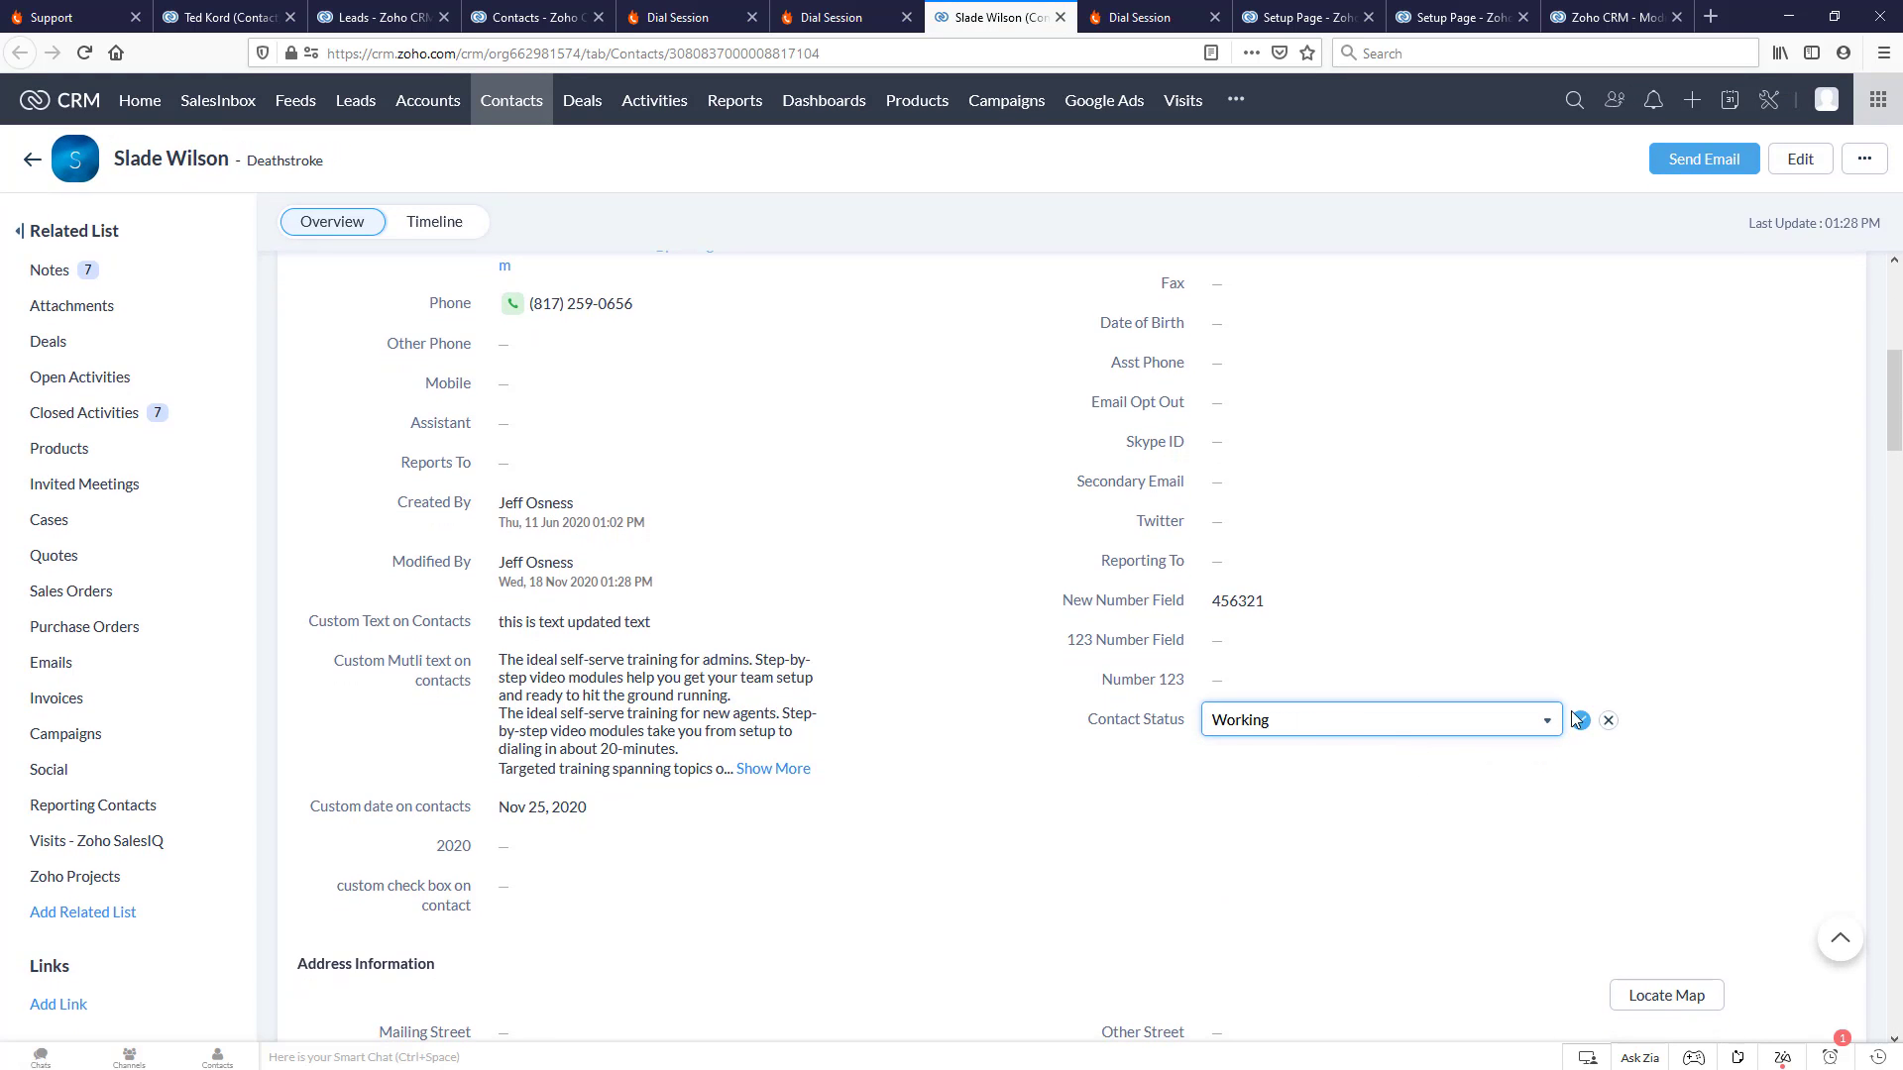
{"action": "left_click", "coordinate": [1581, 721]}
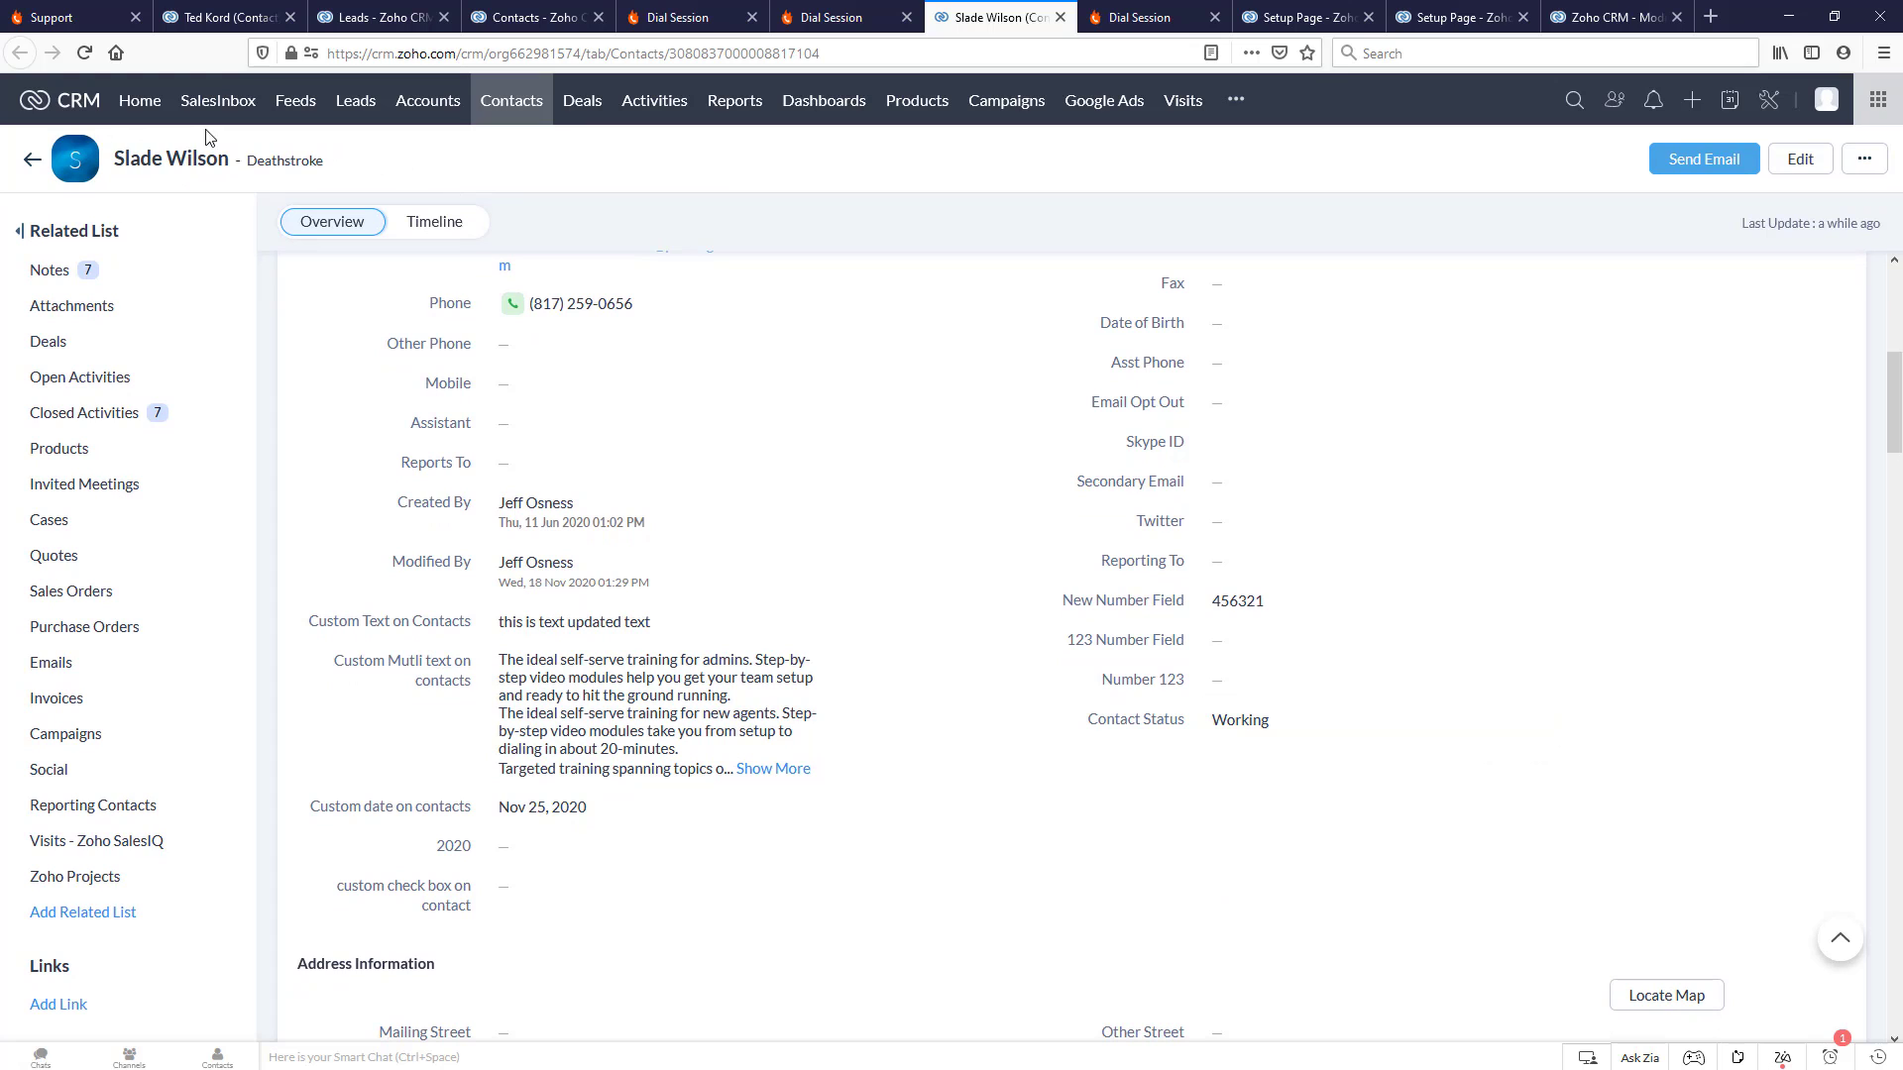
{"action": "left_click", "coordinate": [83, 55]}
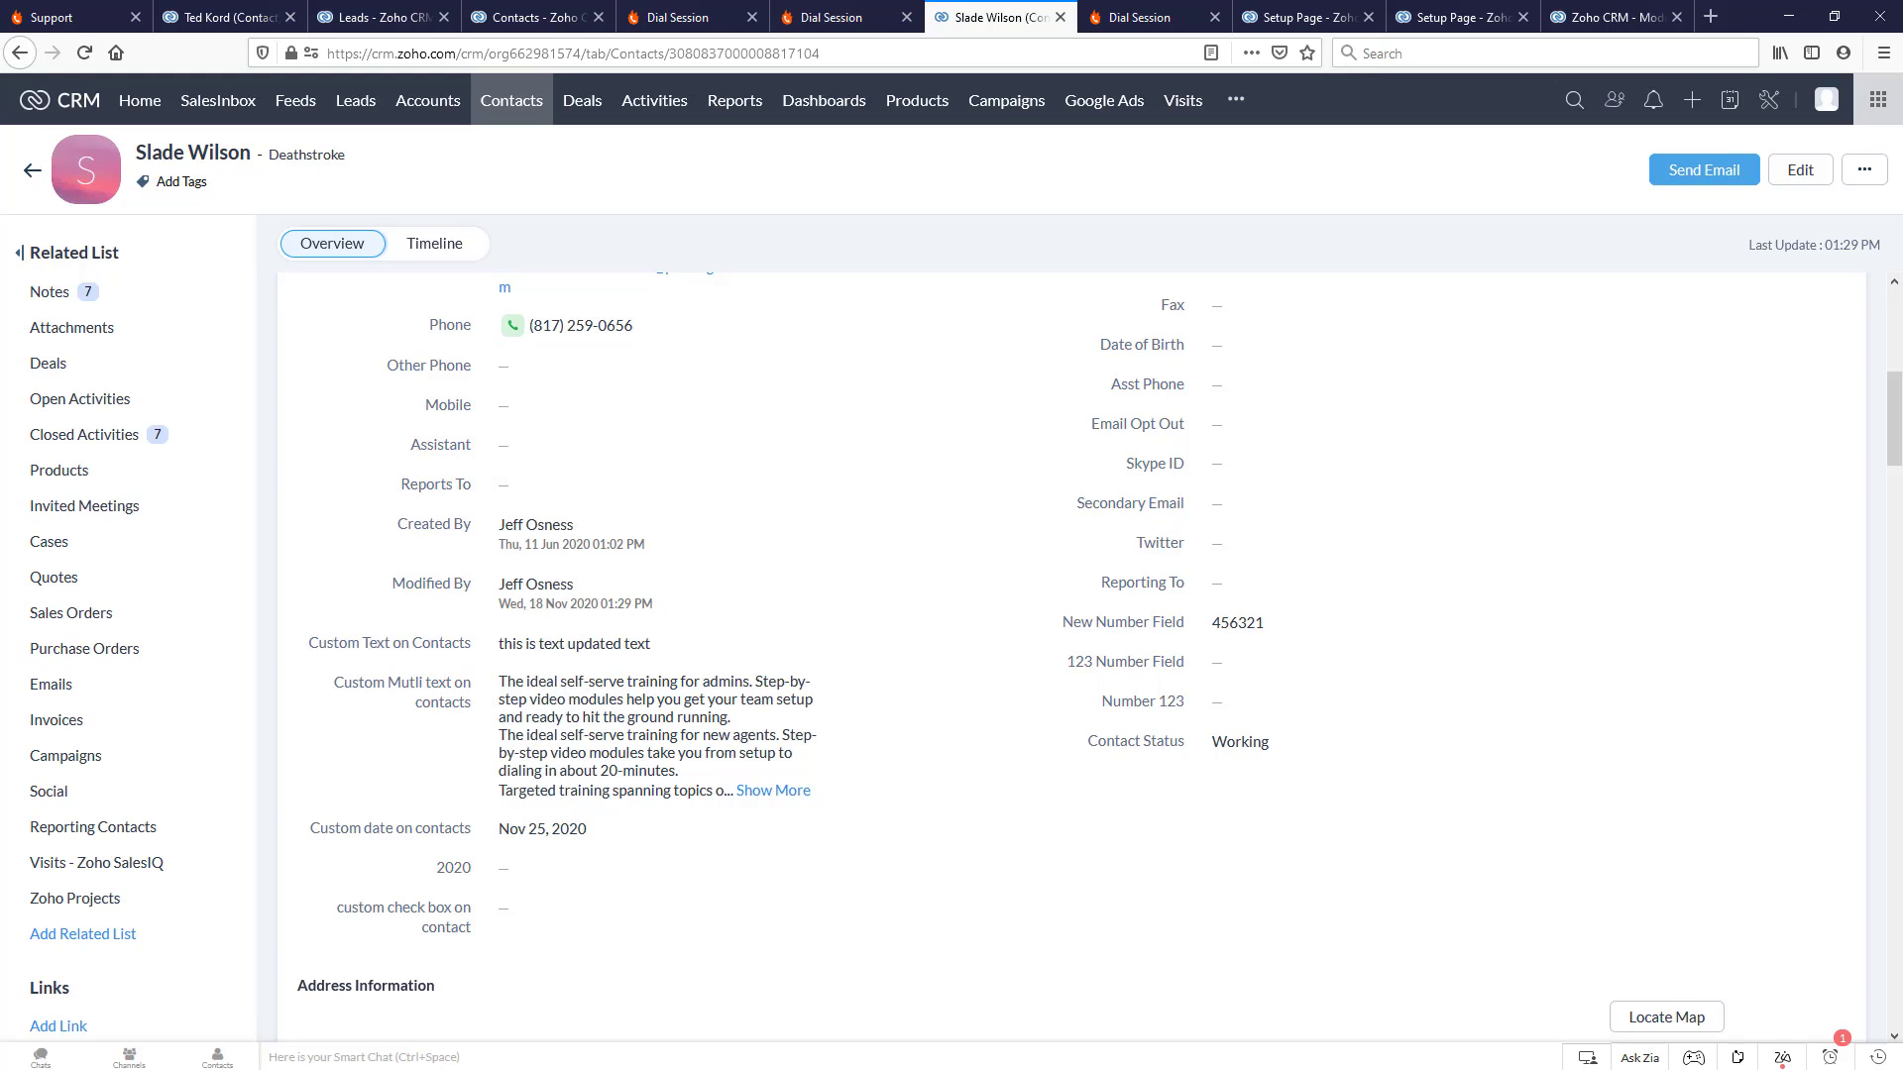
- Close the two old dial sessions and bring up the account settings options on PhoneBurner's Support page
{"action": "left_click", "coordinate": [752, 17]}
{"action": "left_click", "coordinate": [751, 17]}
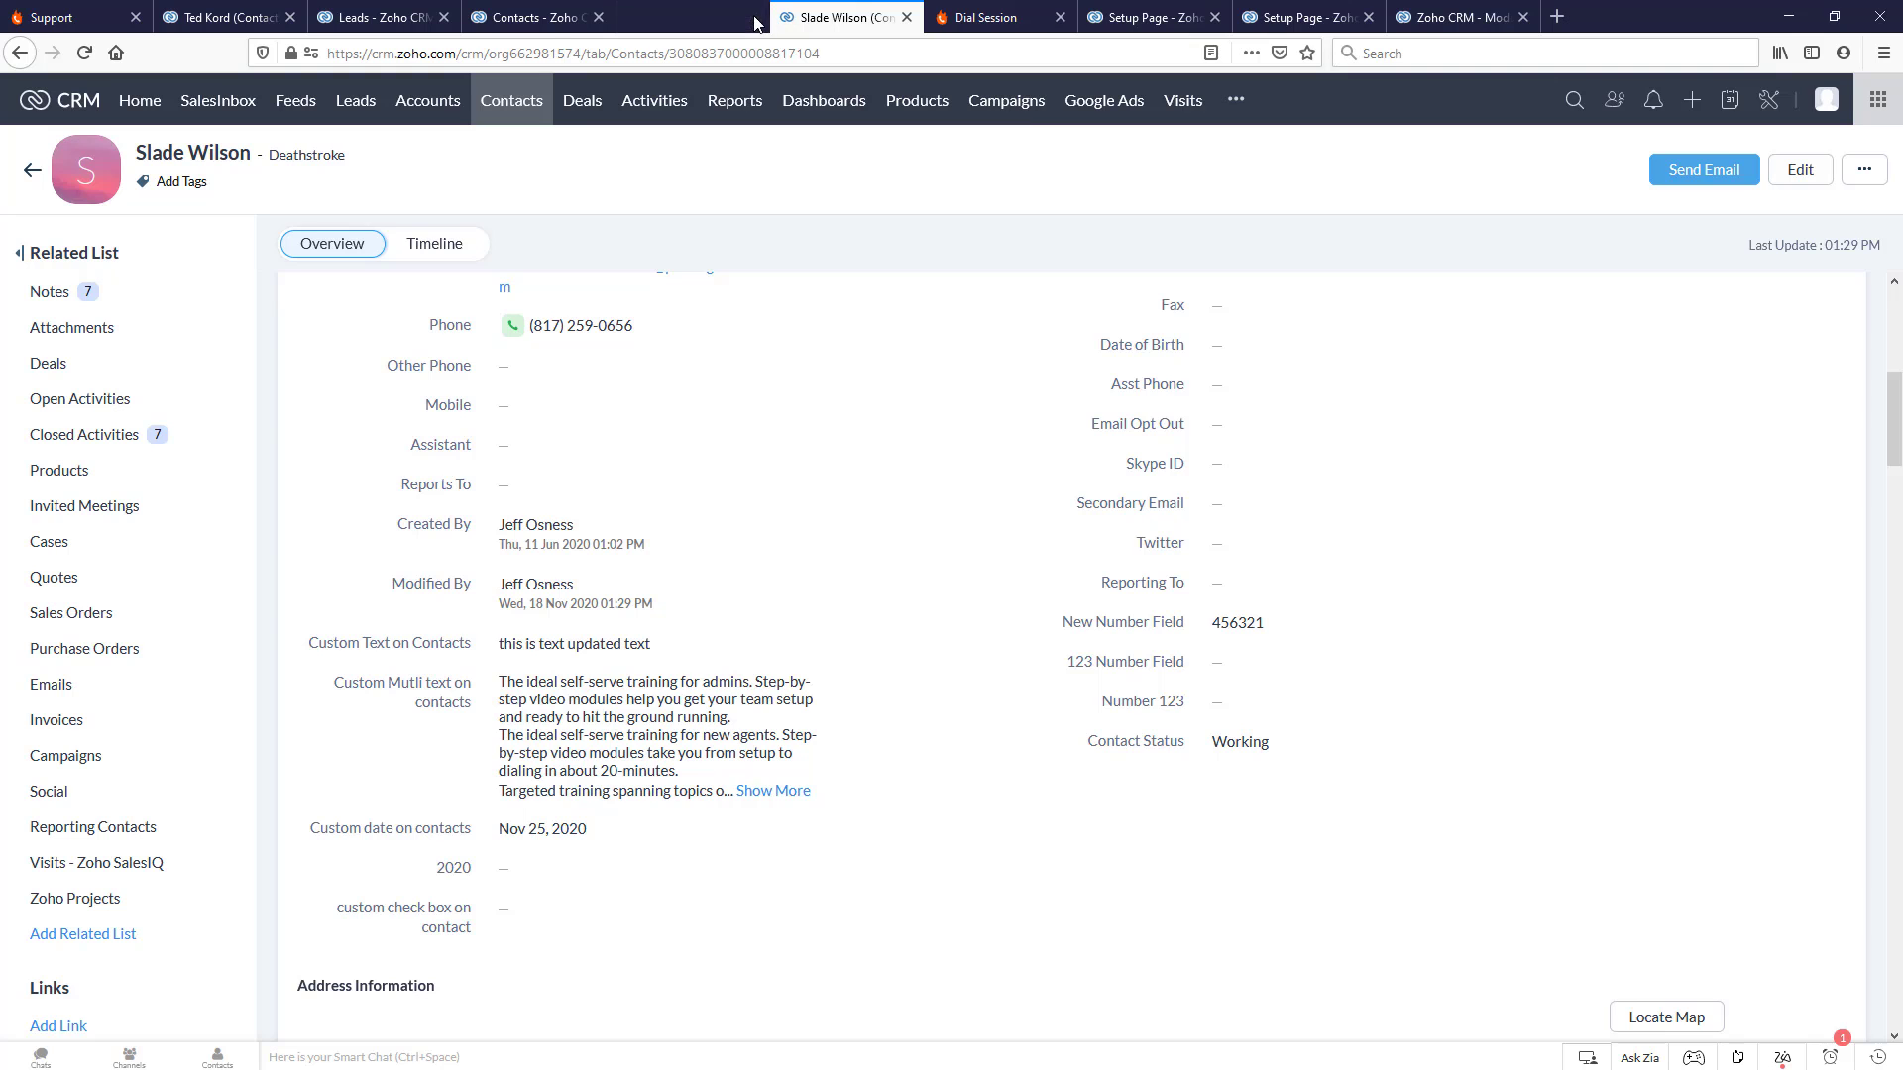
{"action": "left_click", "coordinate": [531, 20]}
{"action": "left_click", "coordinate": [87, 20]}
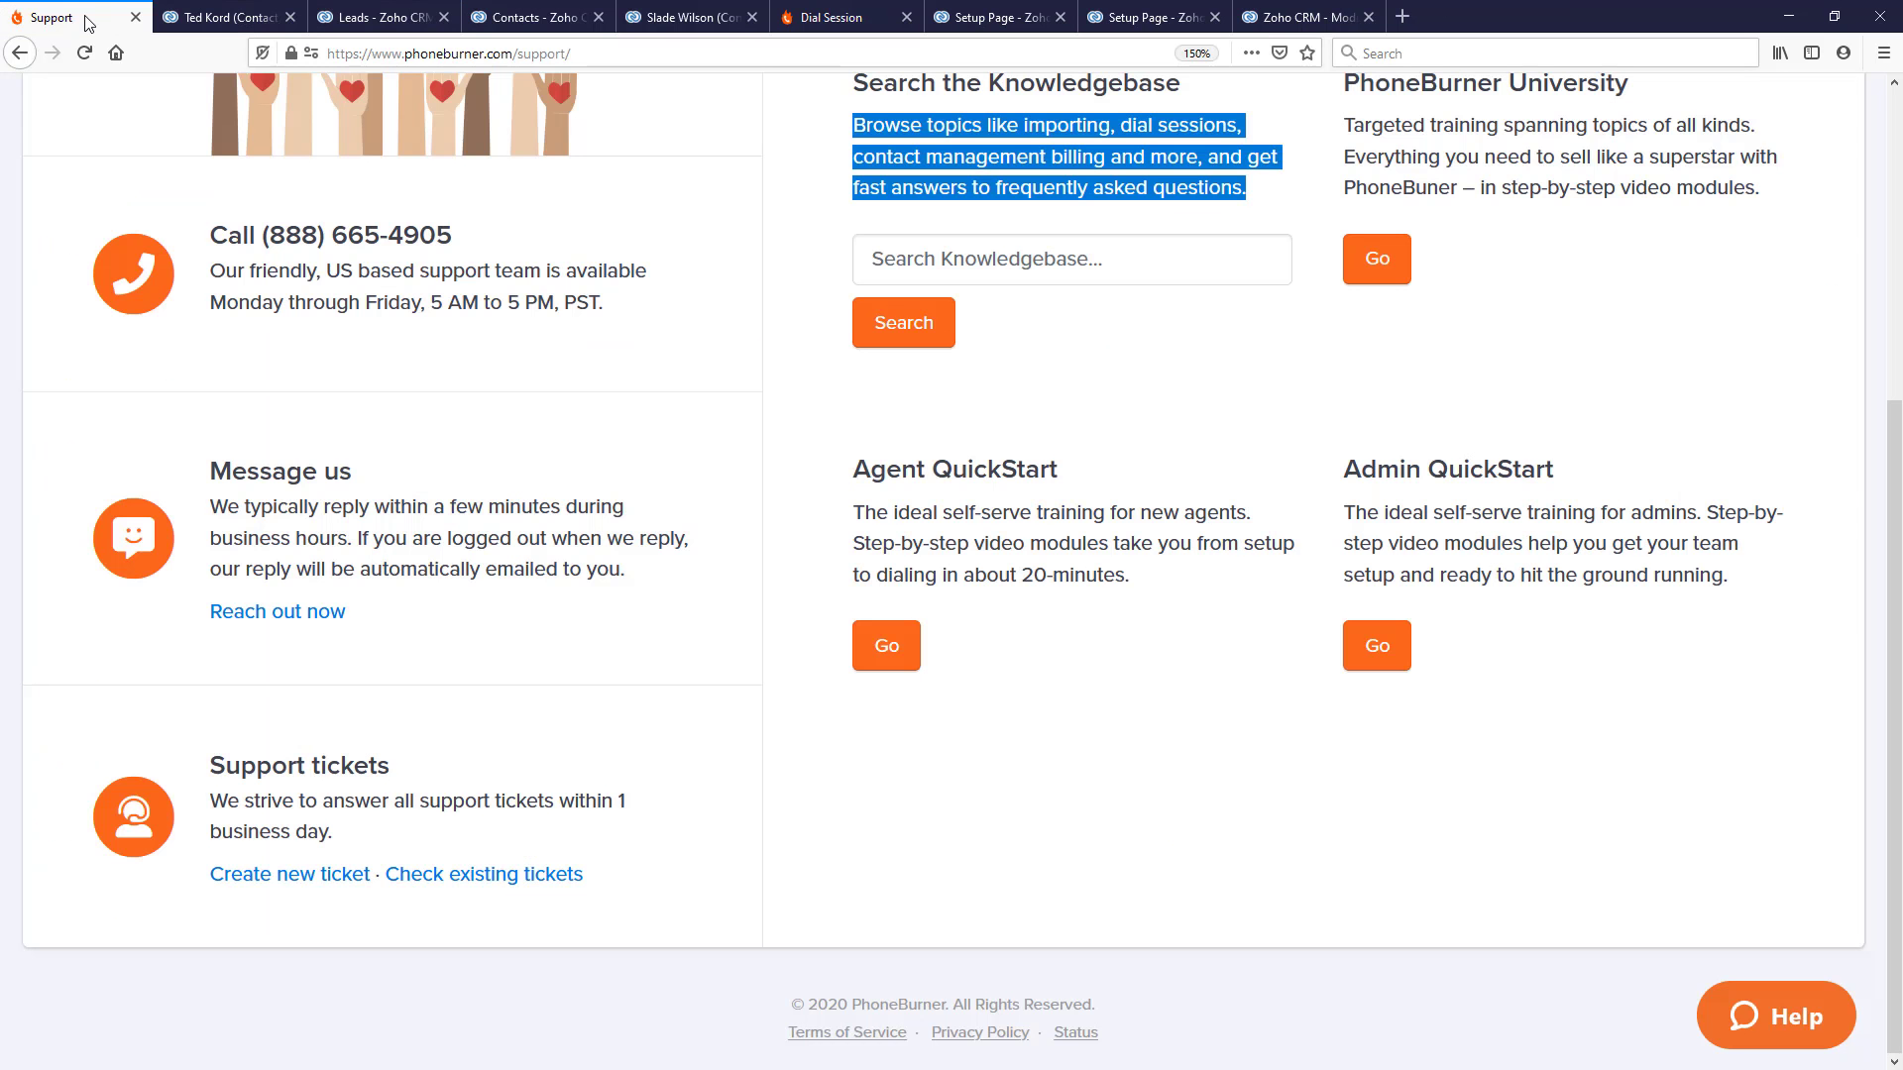
{"action": "scroll", "coordinate": [1001, 427], "scroll_direction": "up", "scroll_amount": 5}
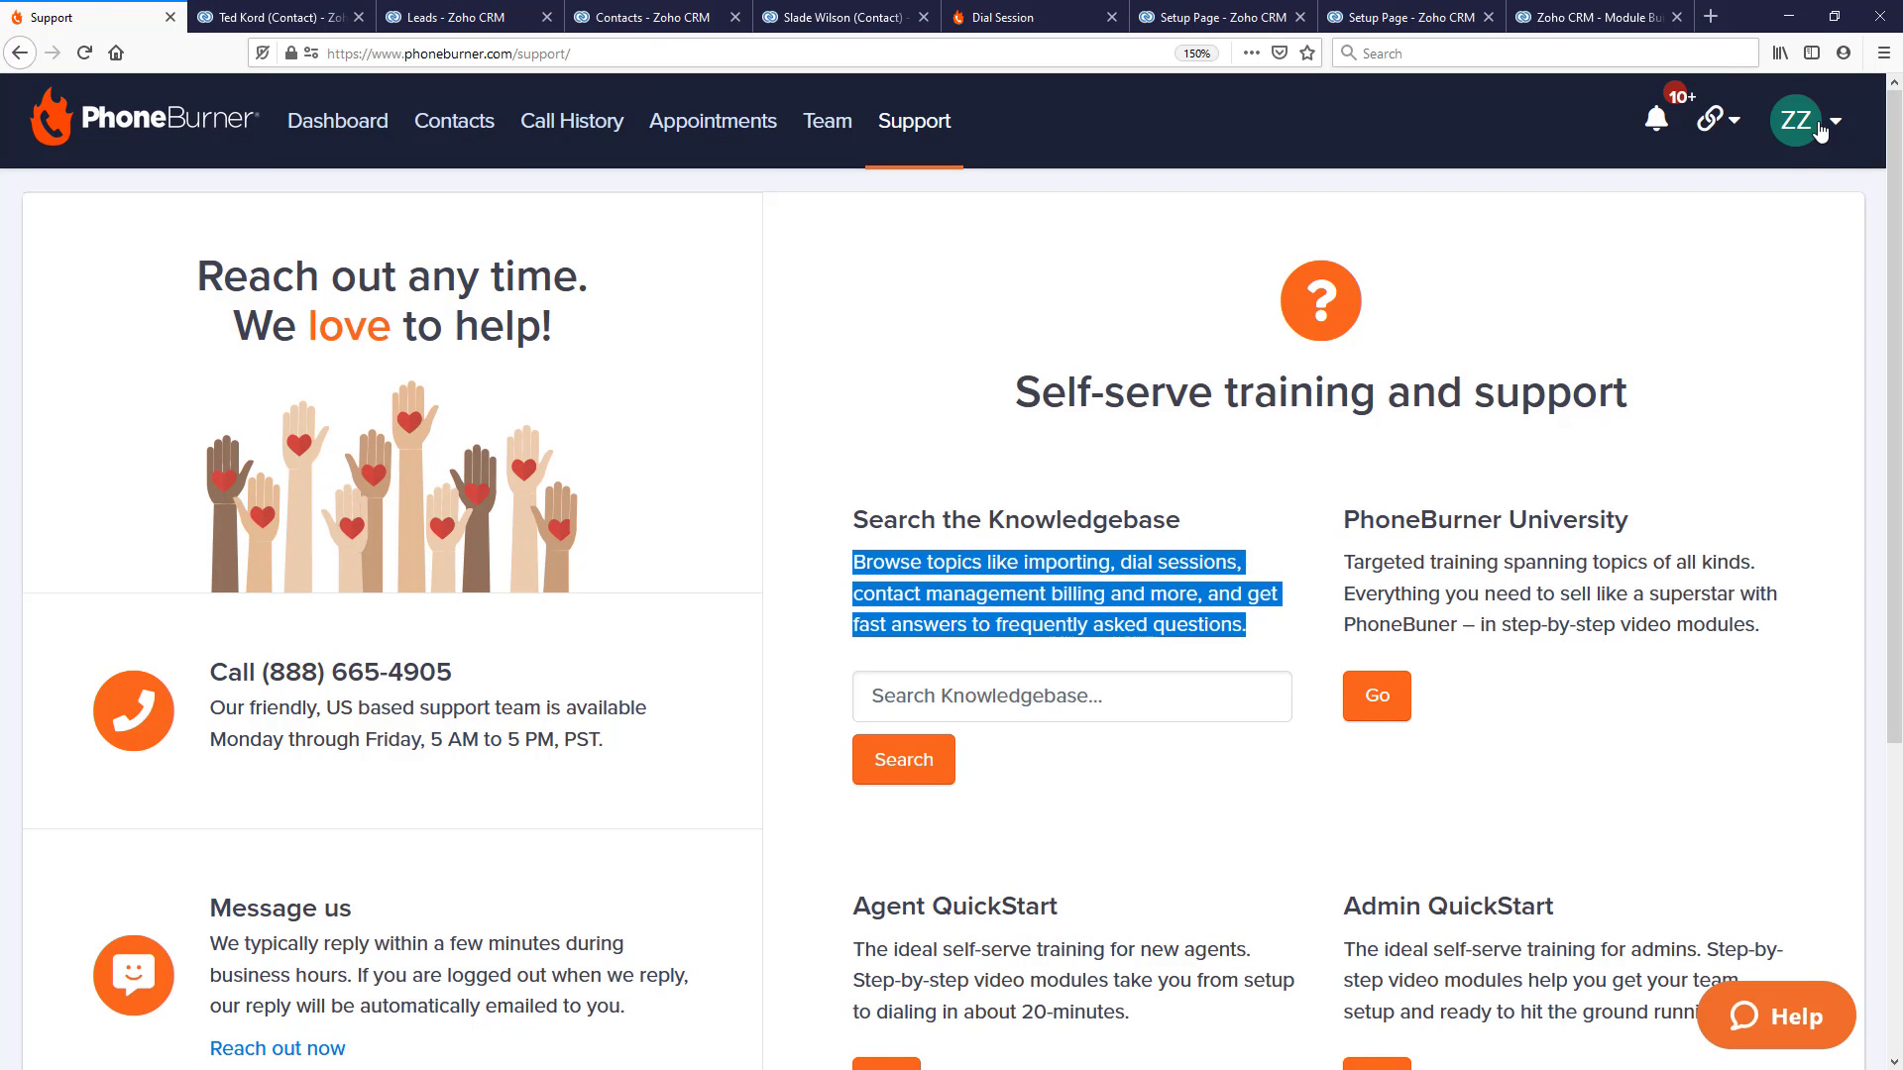
{"action": "left_click", "coordinate": [1814, 124]}
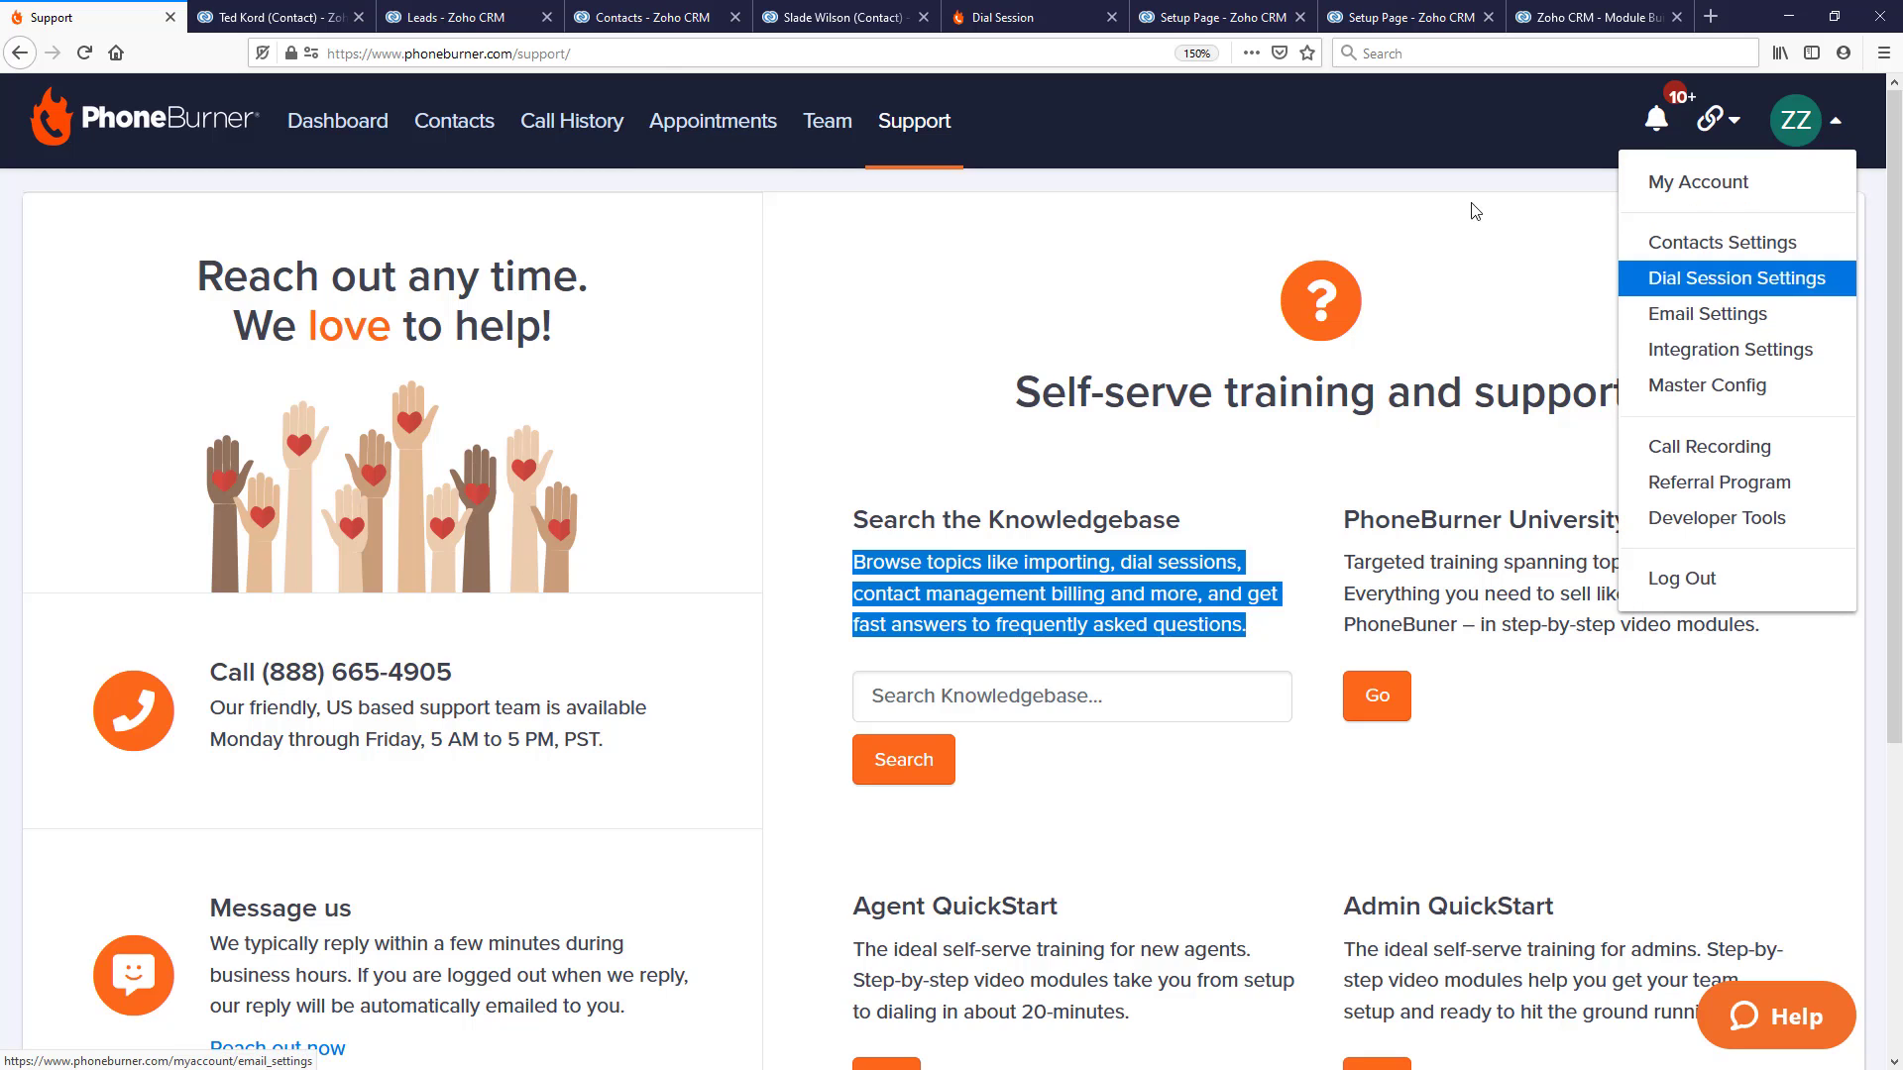
- Start a new PhoneBurner dial session with the selected Deathstroke contact from the Zoho Contacts list and inspect its custom fields
{"action": "left_click", "coordinate": [650, 17]}
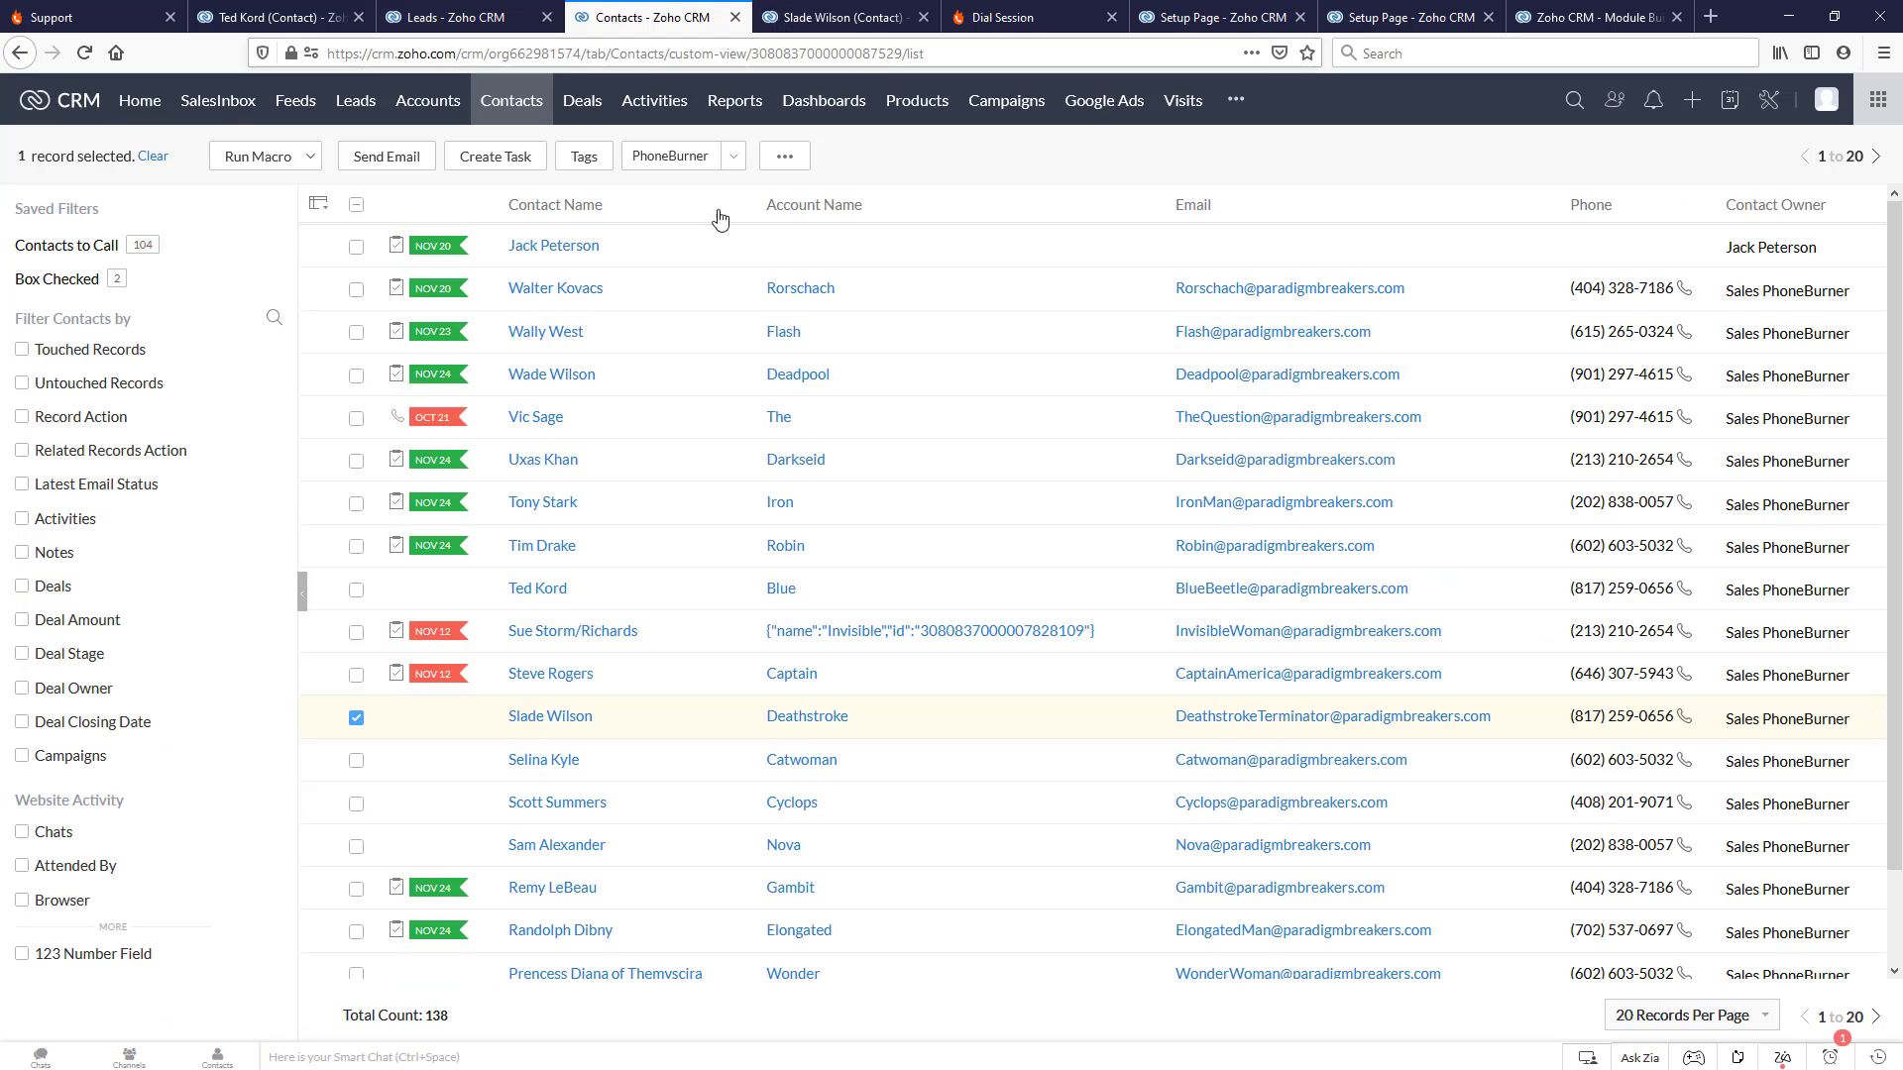
{"action": "left_click", "coordinate": [672, 158]}
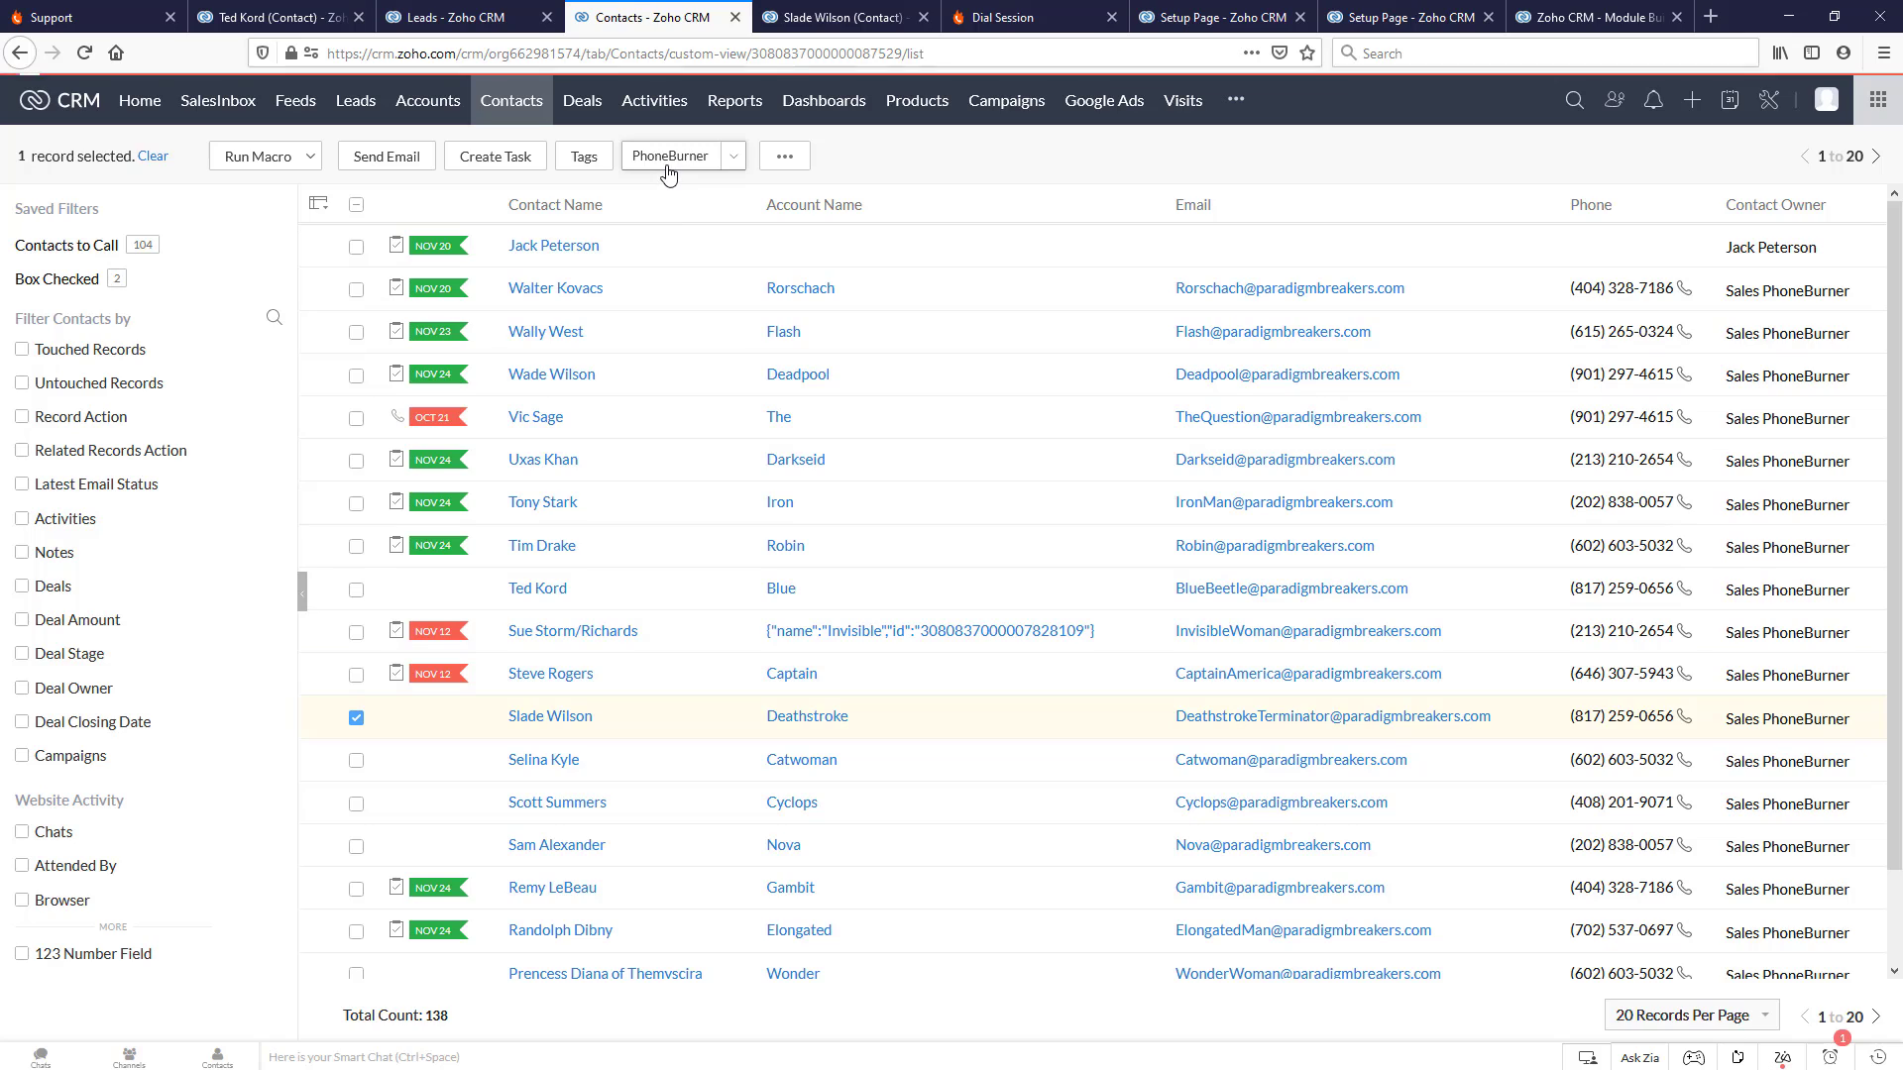
{"action": "scroll", "coordinate": [1127, 620], "scroll_direction": "down", "scroll_amount": 3}
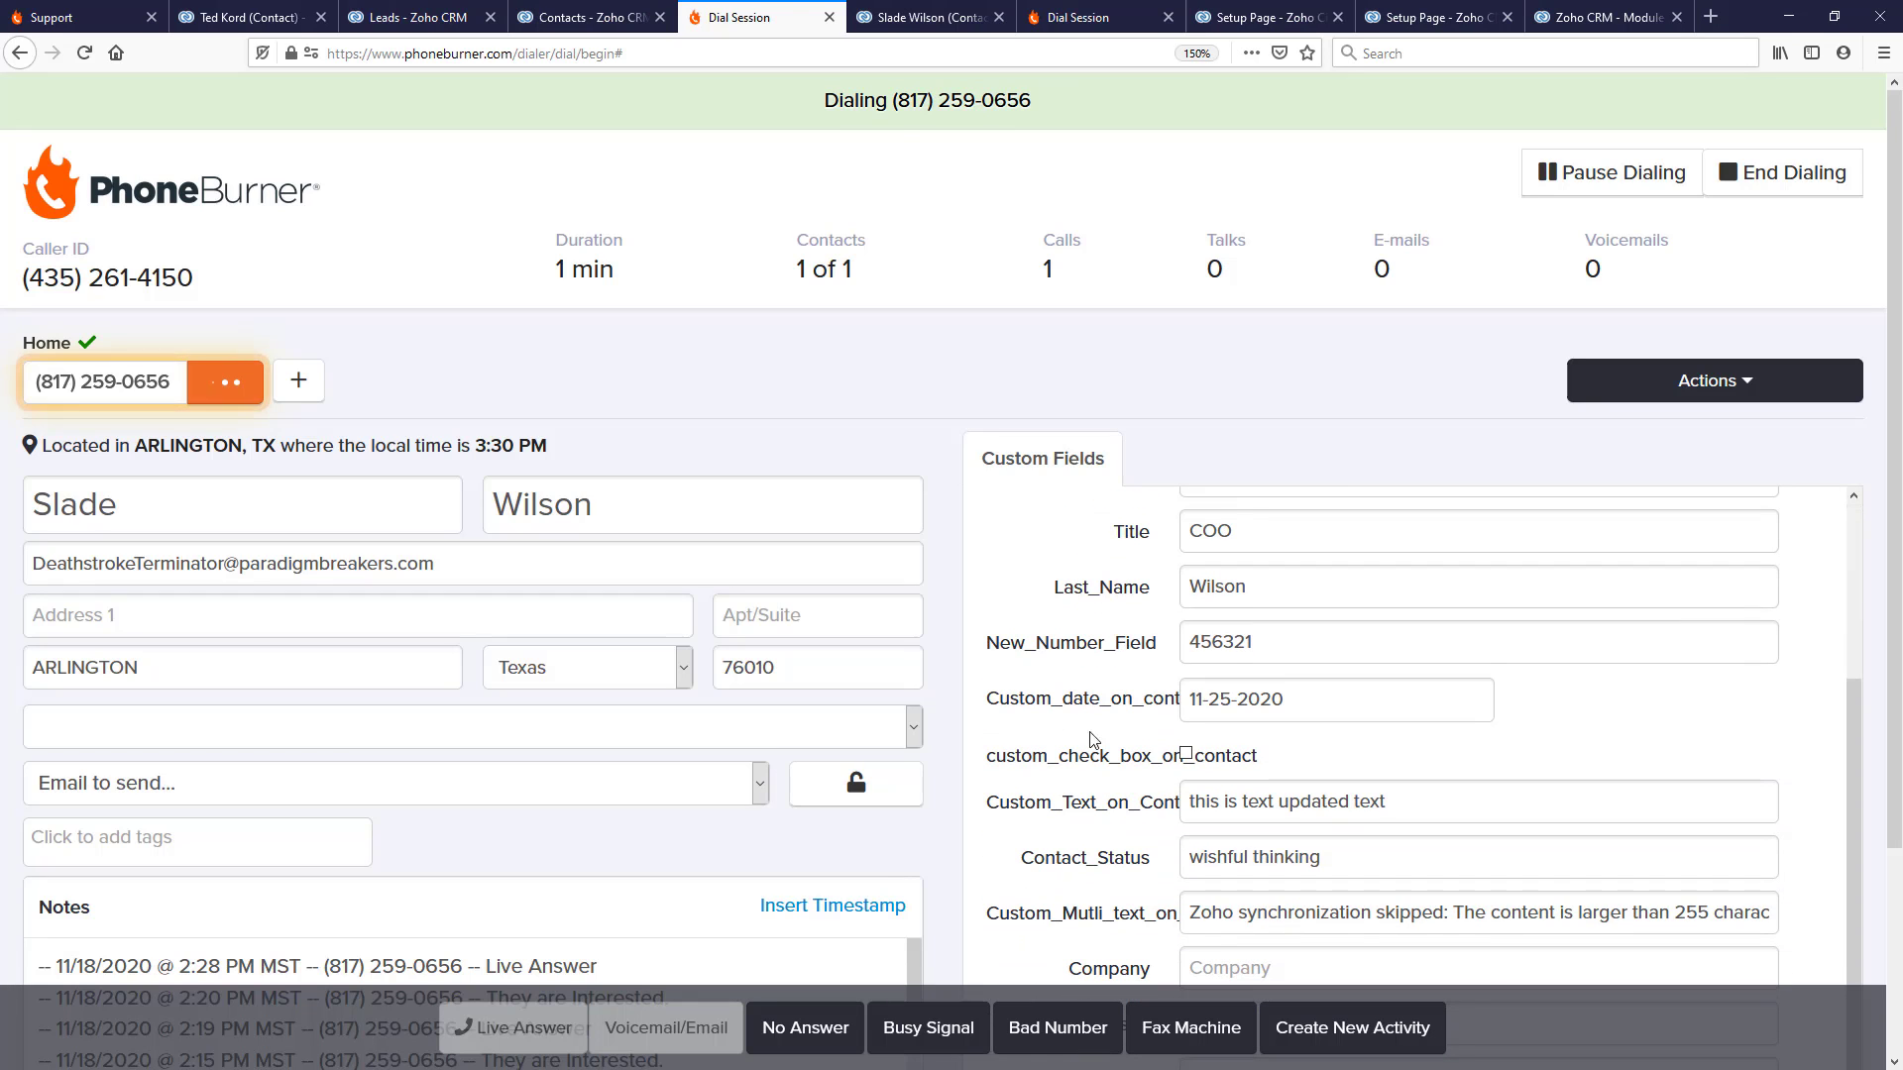
{"action": "scroll", "coordinate": [1601, 723], "scroll_direction": "down", "scroll_amount": 5}
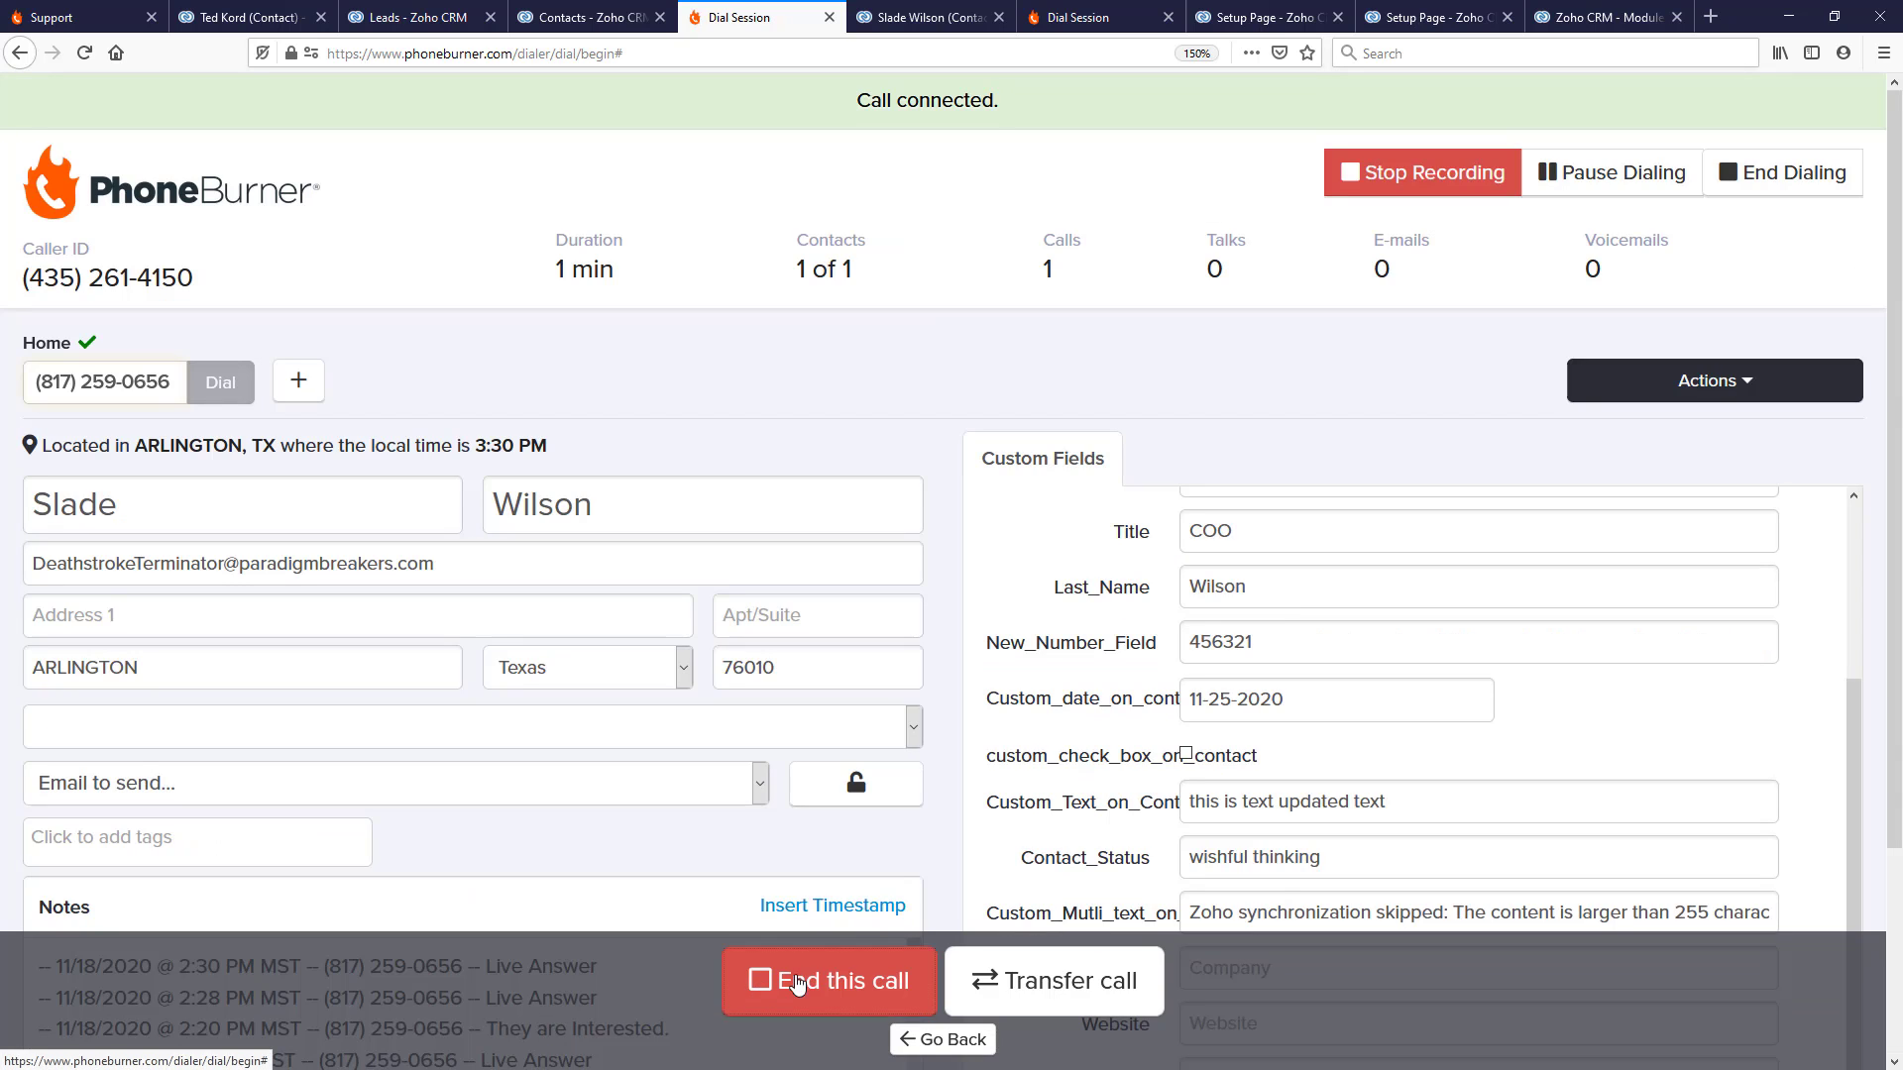
- End the Deathstroke contact's call, highlight the Contact_Status field label and finish the session as They Are Interested
{"action": "left_click", "coordinate": [798, 981]}
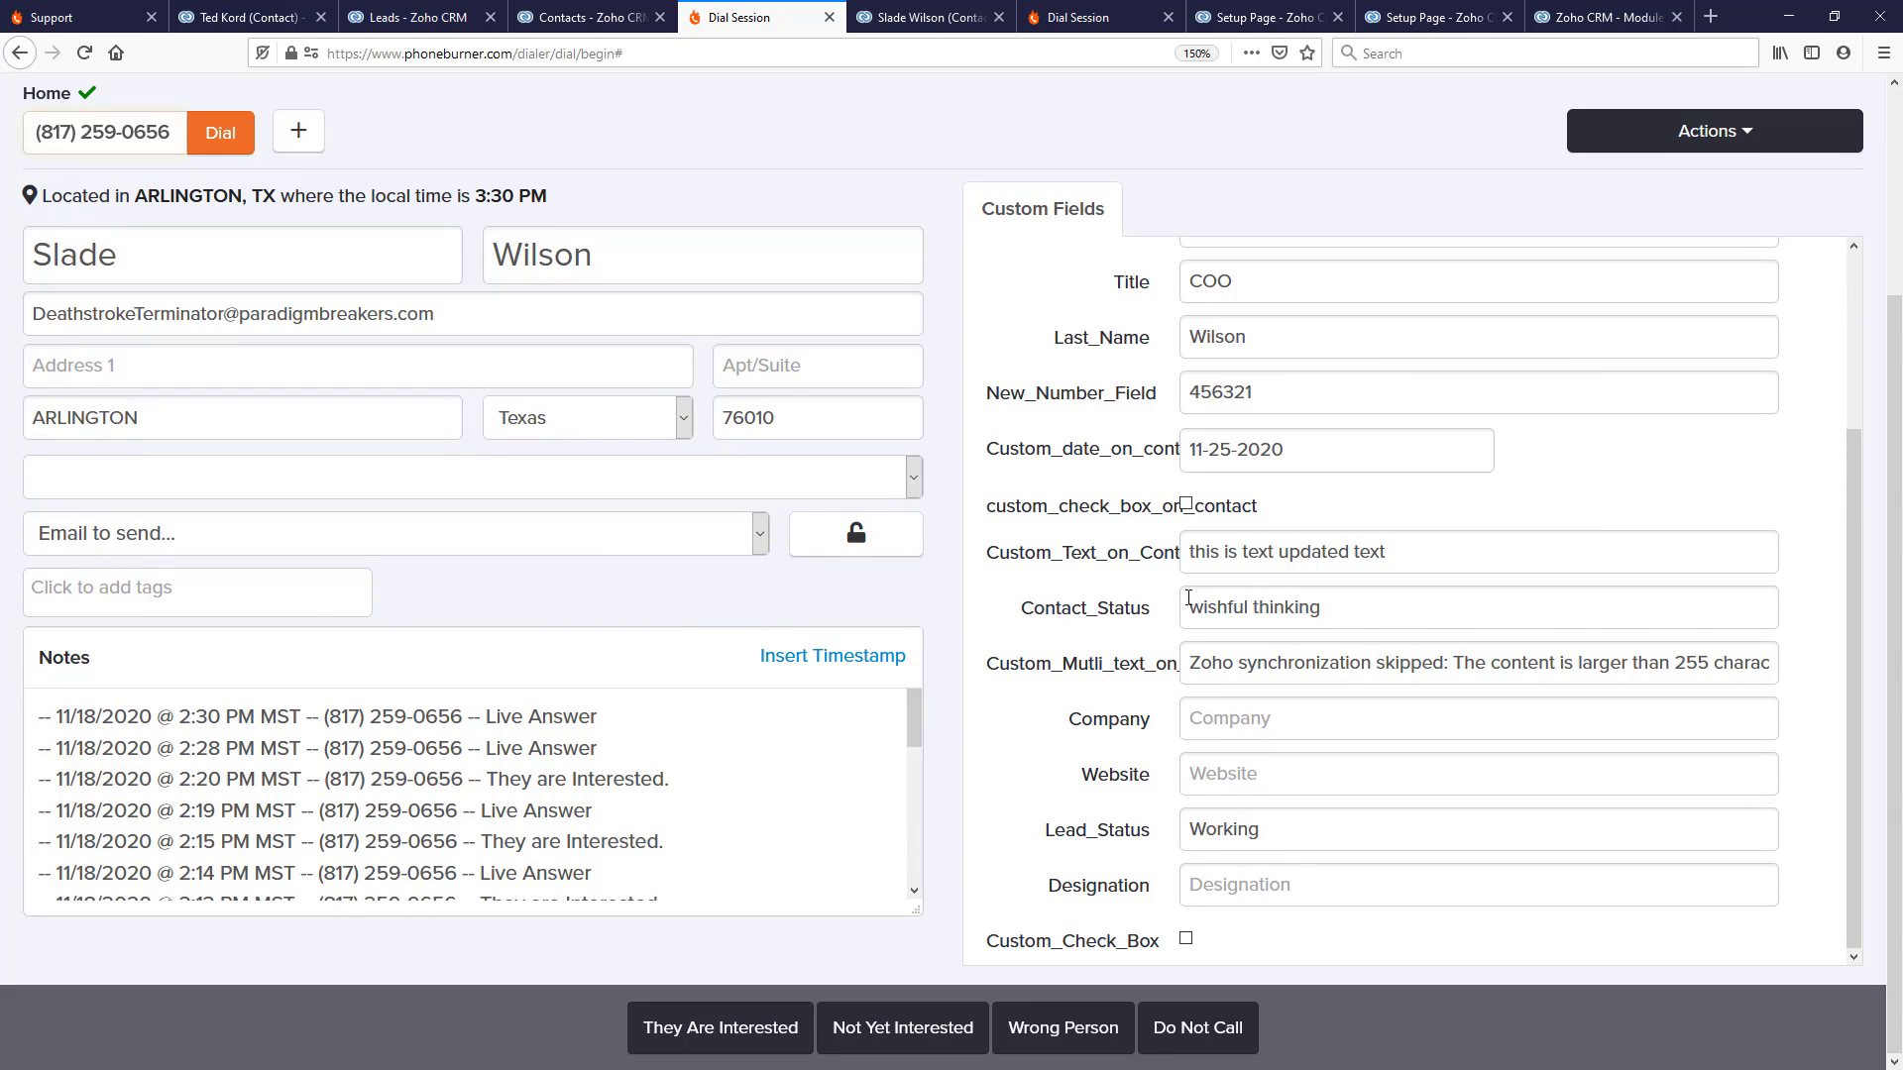
{"action": "left_click_drag", "start_coordinate": [1152, 609], "coordinate": [1027, 609]}
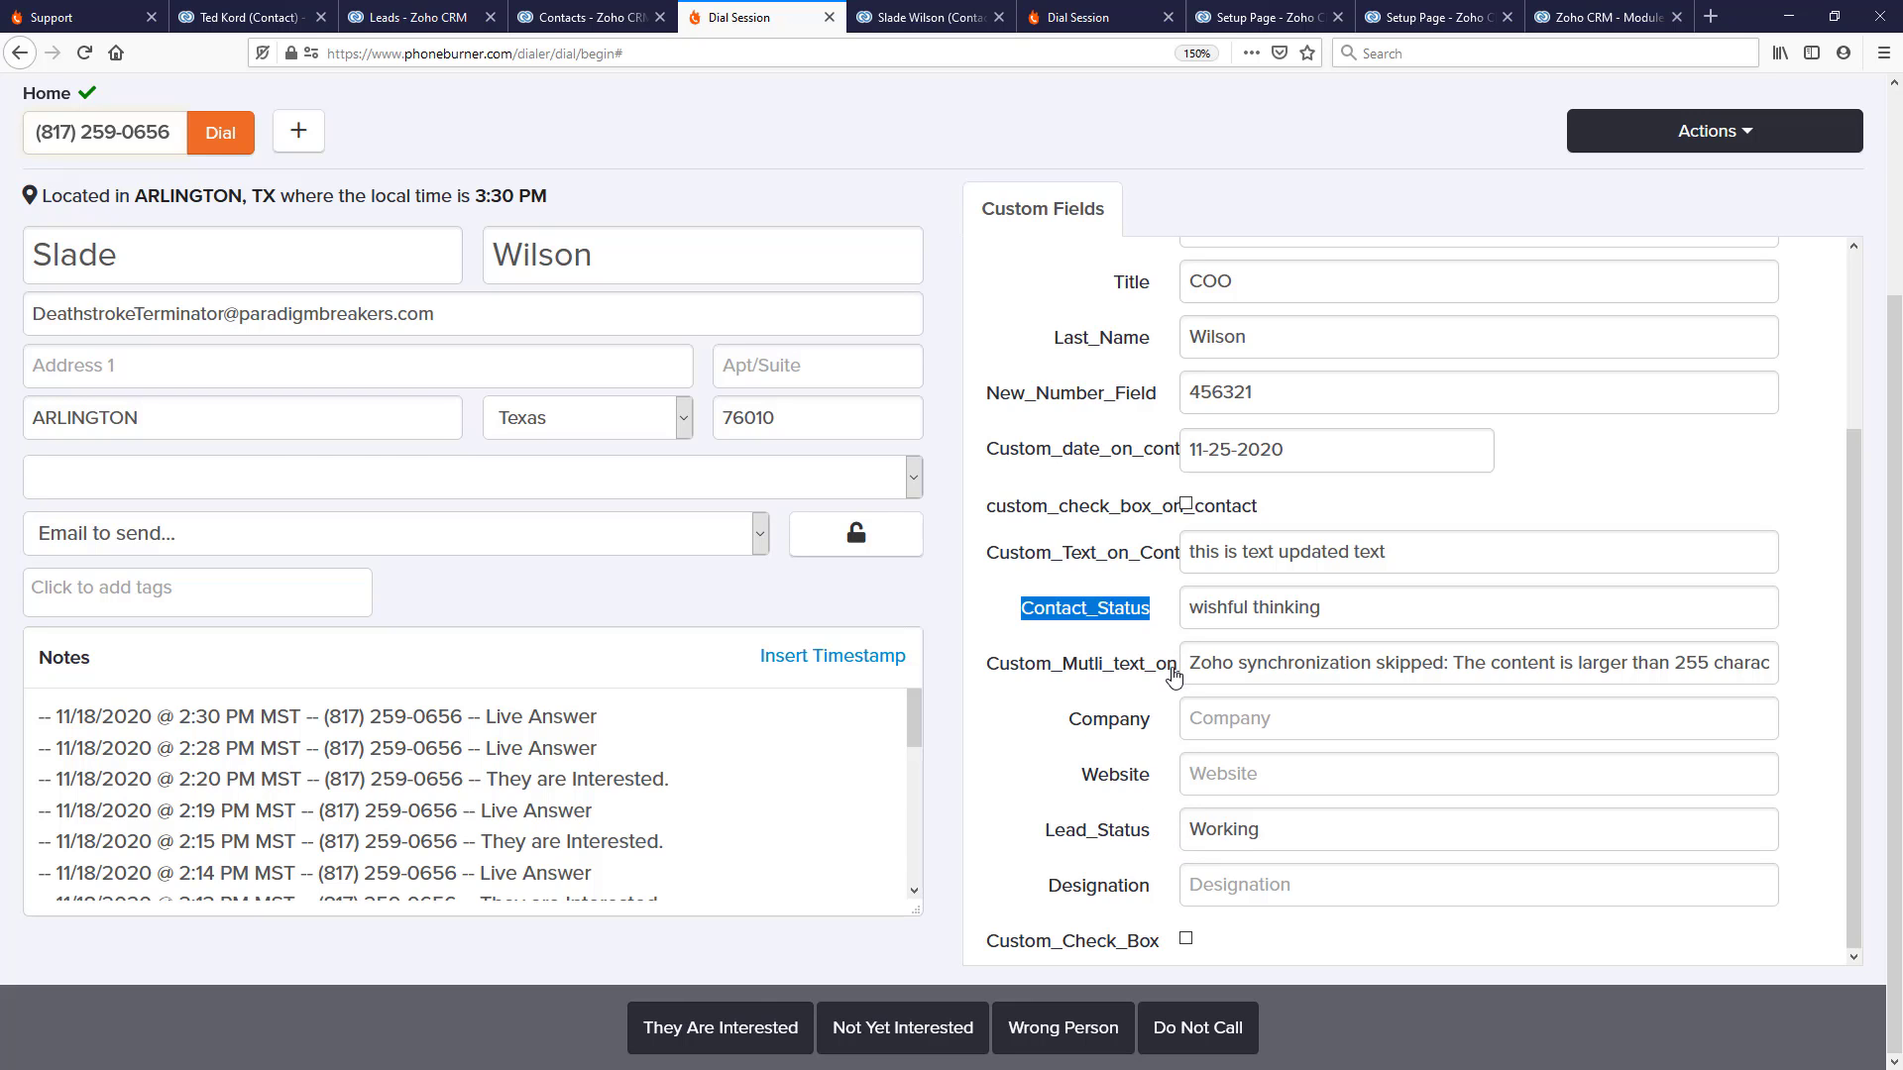
{"action": "left_click", "coordinate": [721, 1028]}
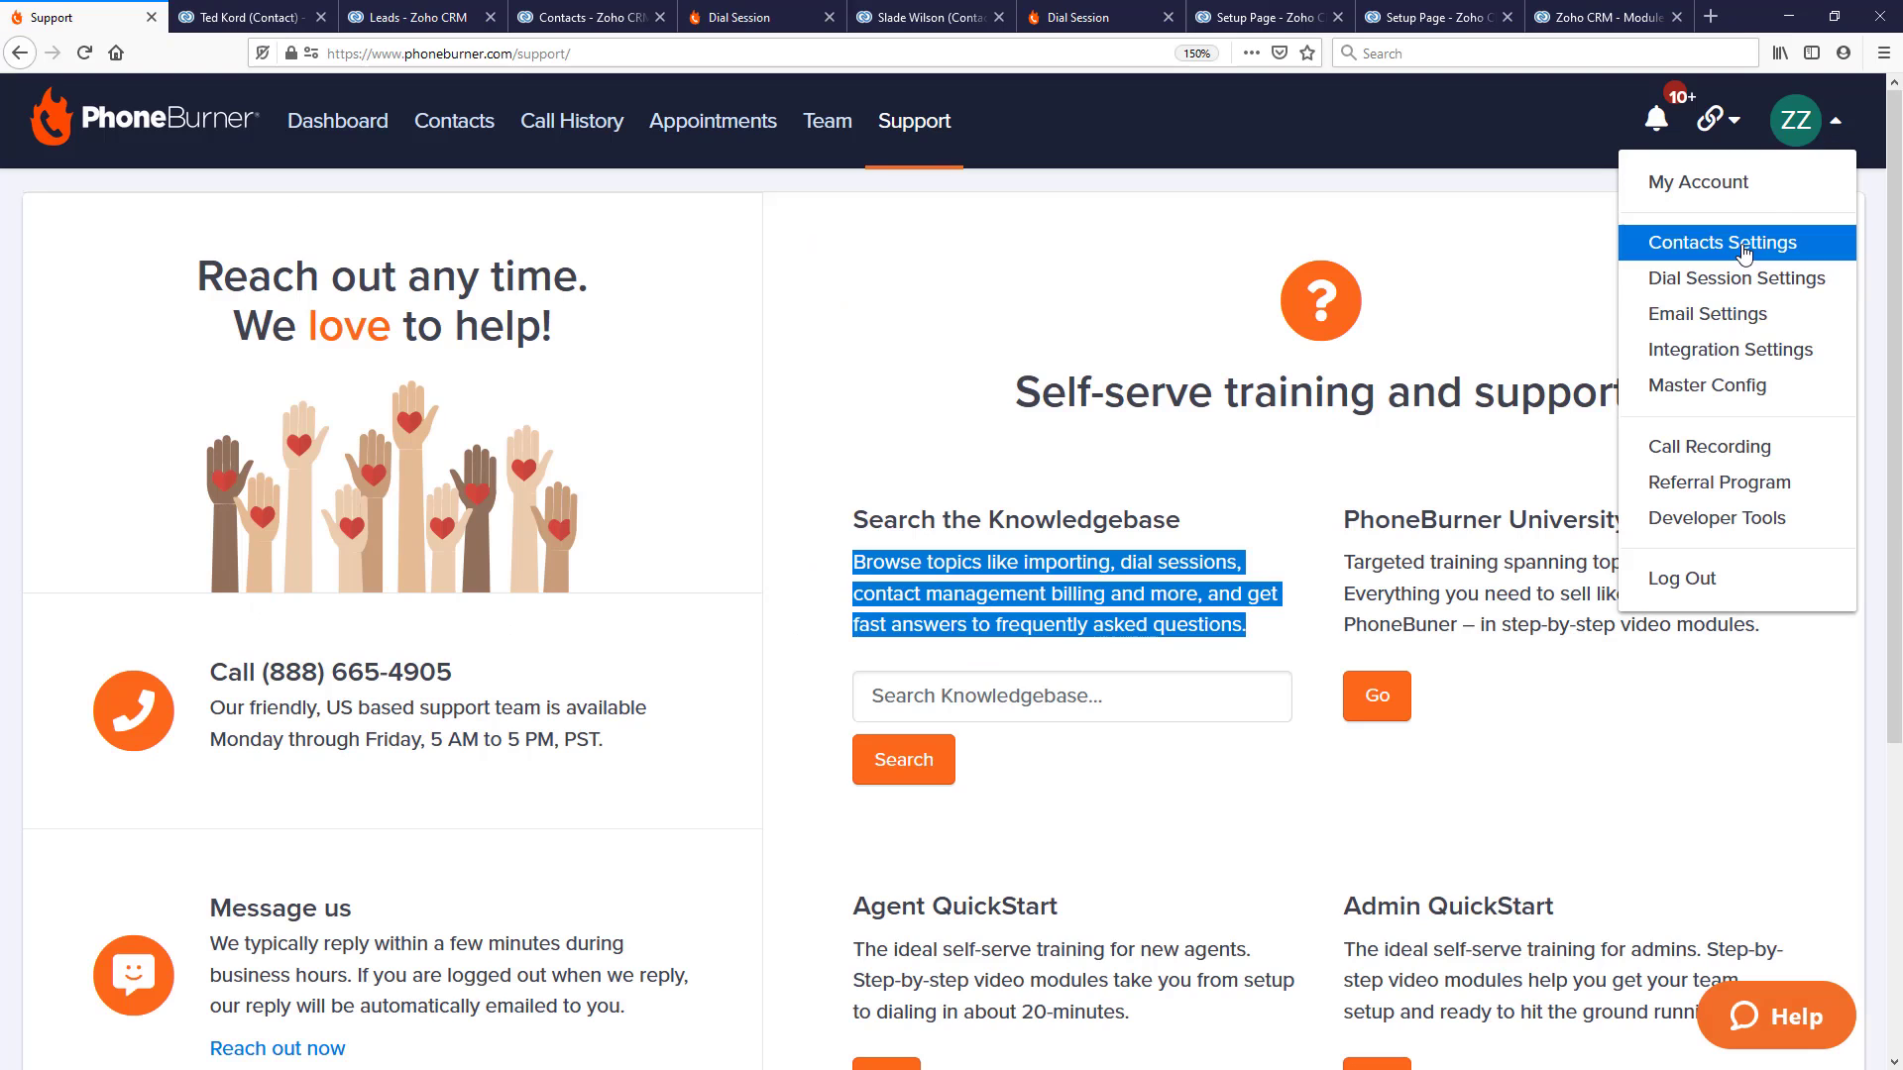
- Delete the Contact_Status custom field in PhoneBurner's Contacts Settings
{"action": "left_click", "coordinate": [1685, 242]}
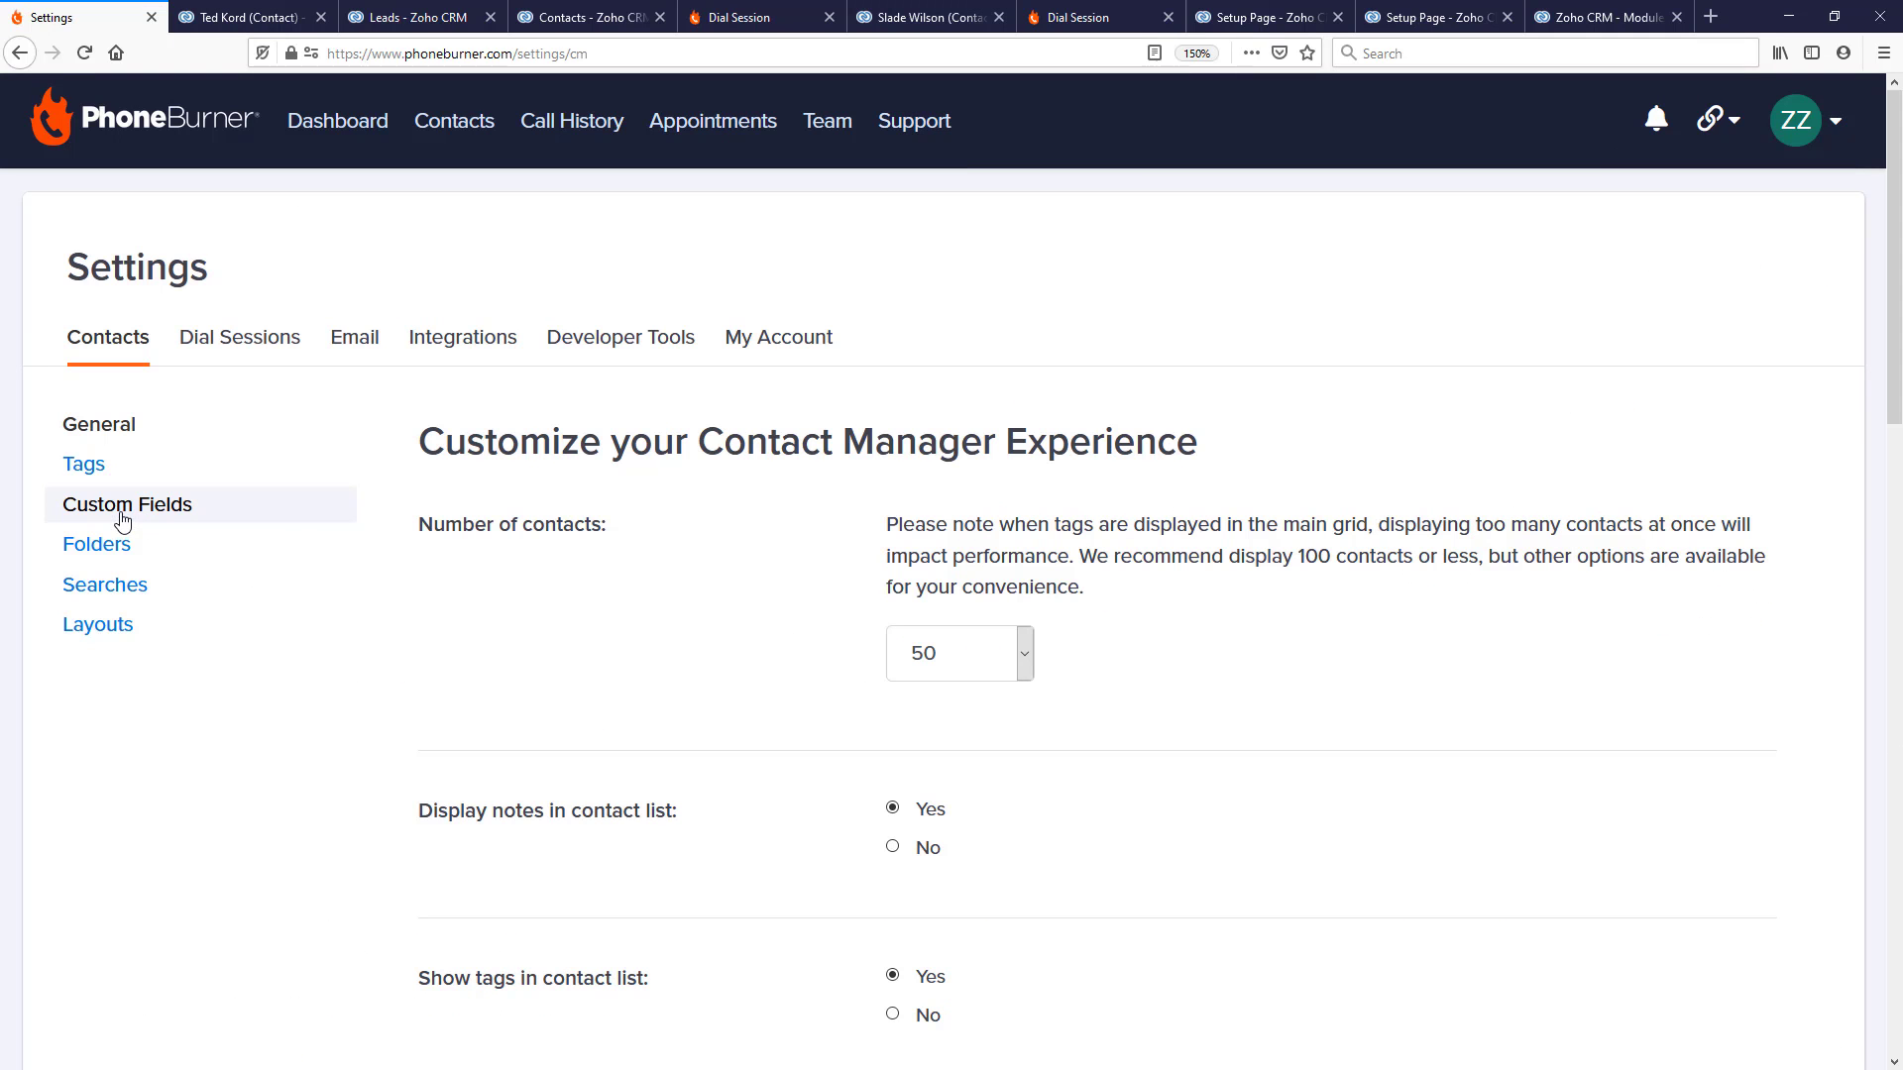
{"action": "left_click", "coordinate": [121, 507]}
{"action": "scroll", "coordinate": [756, 715], "scroll_direction": "down", "scroll_amount": 5}
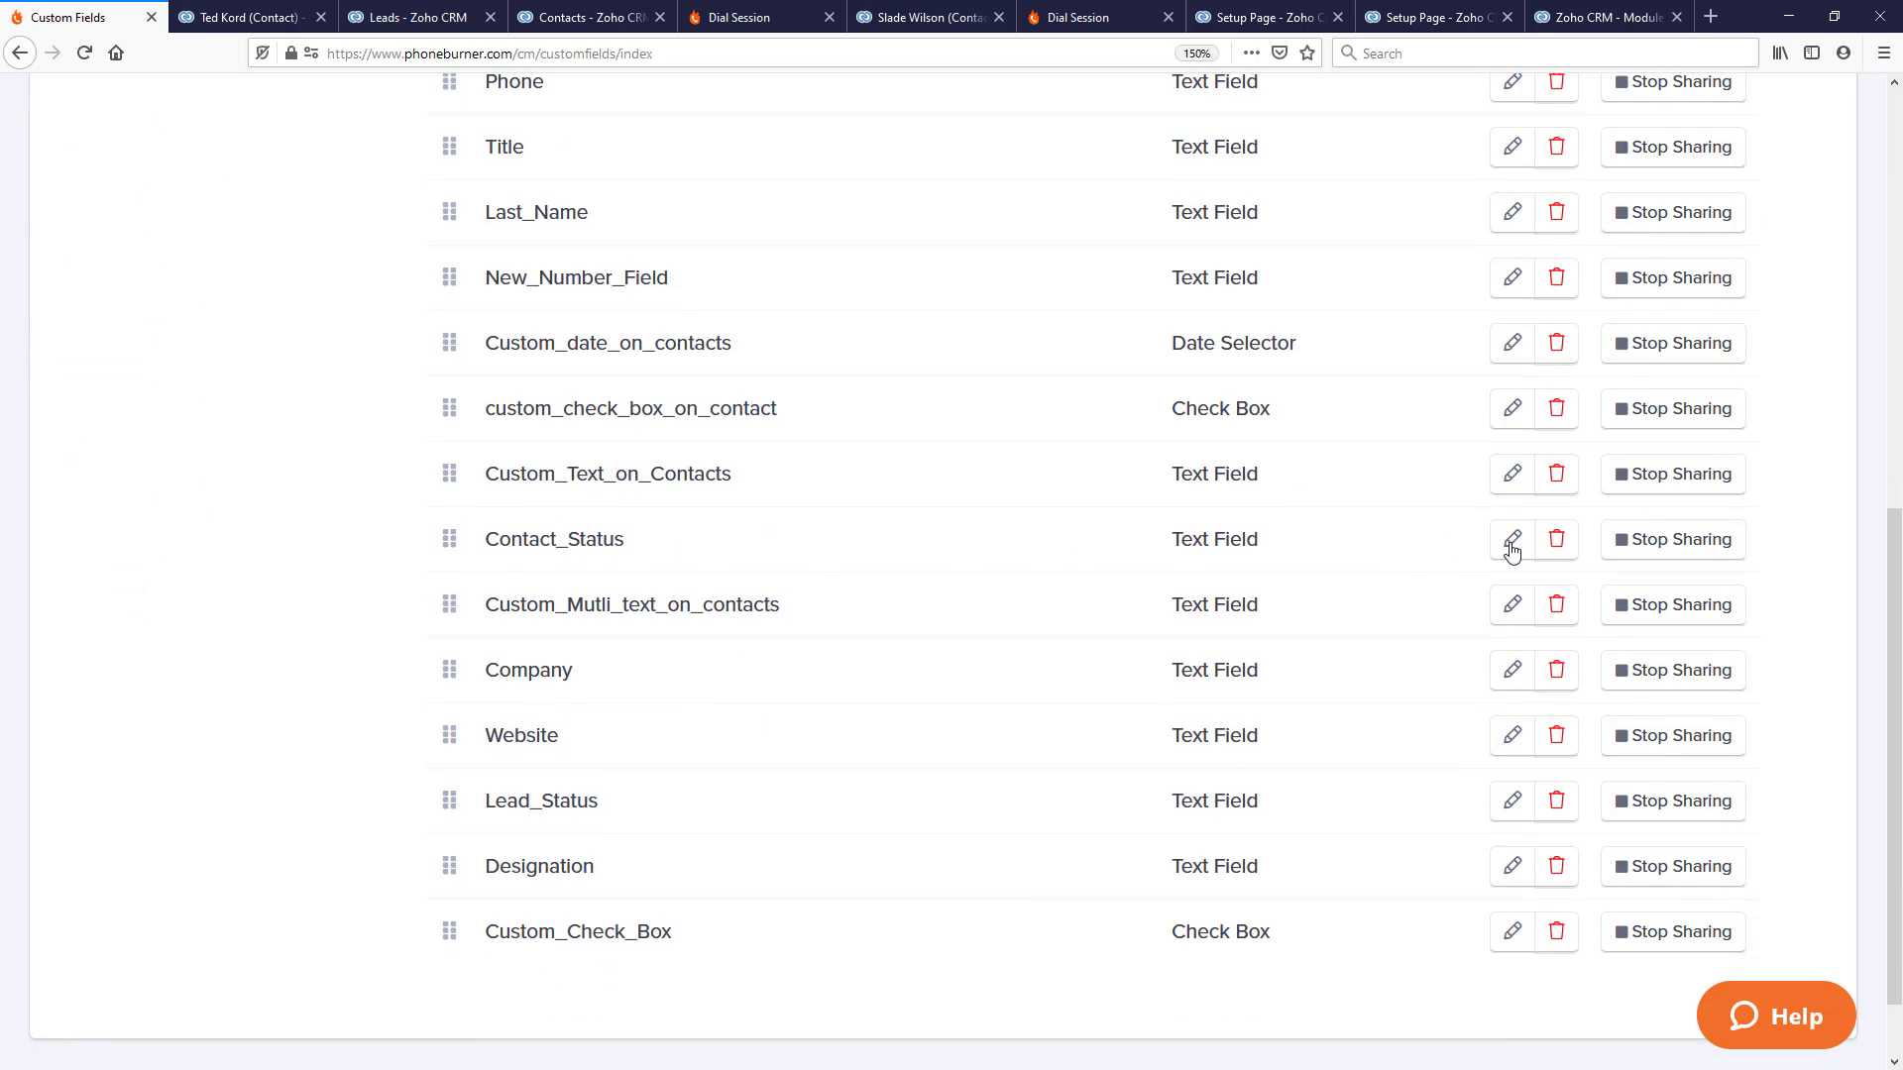
{"action": "left_click", "coordinate": [1557, 541]}
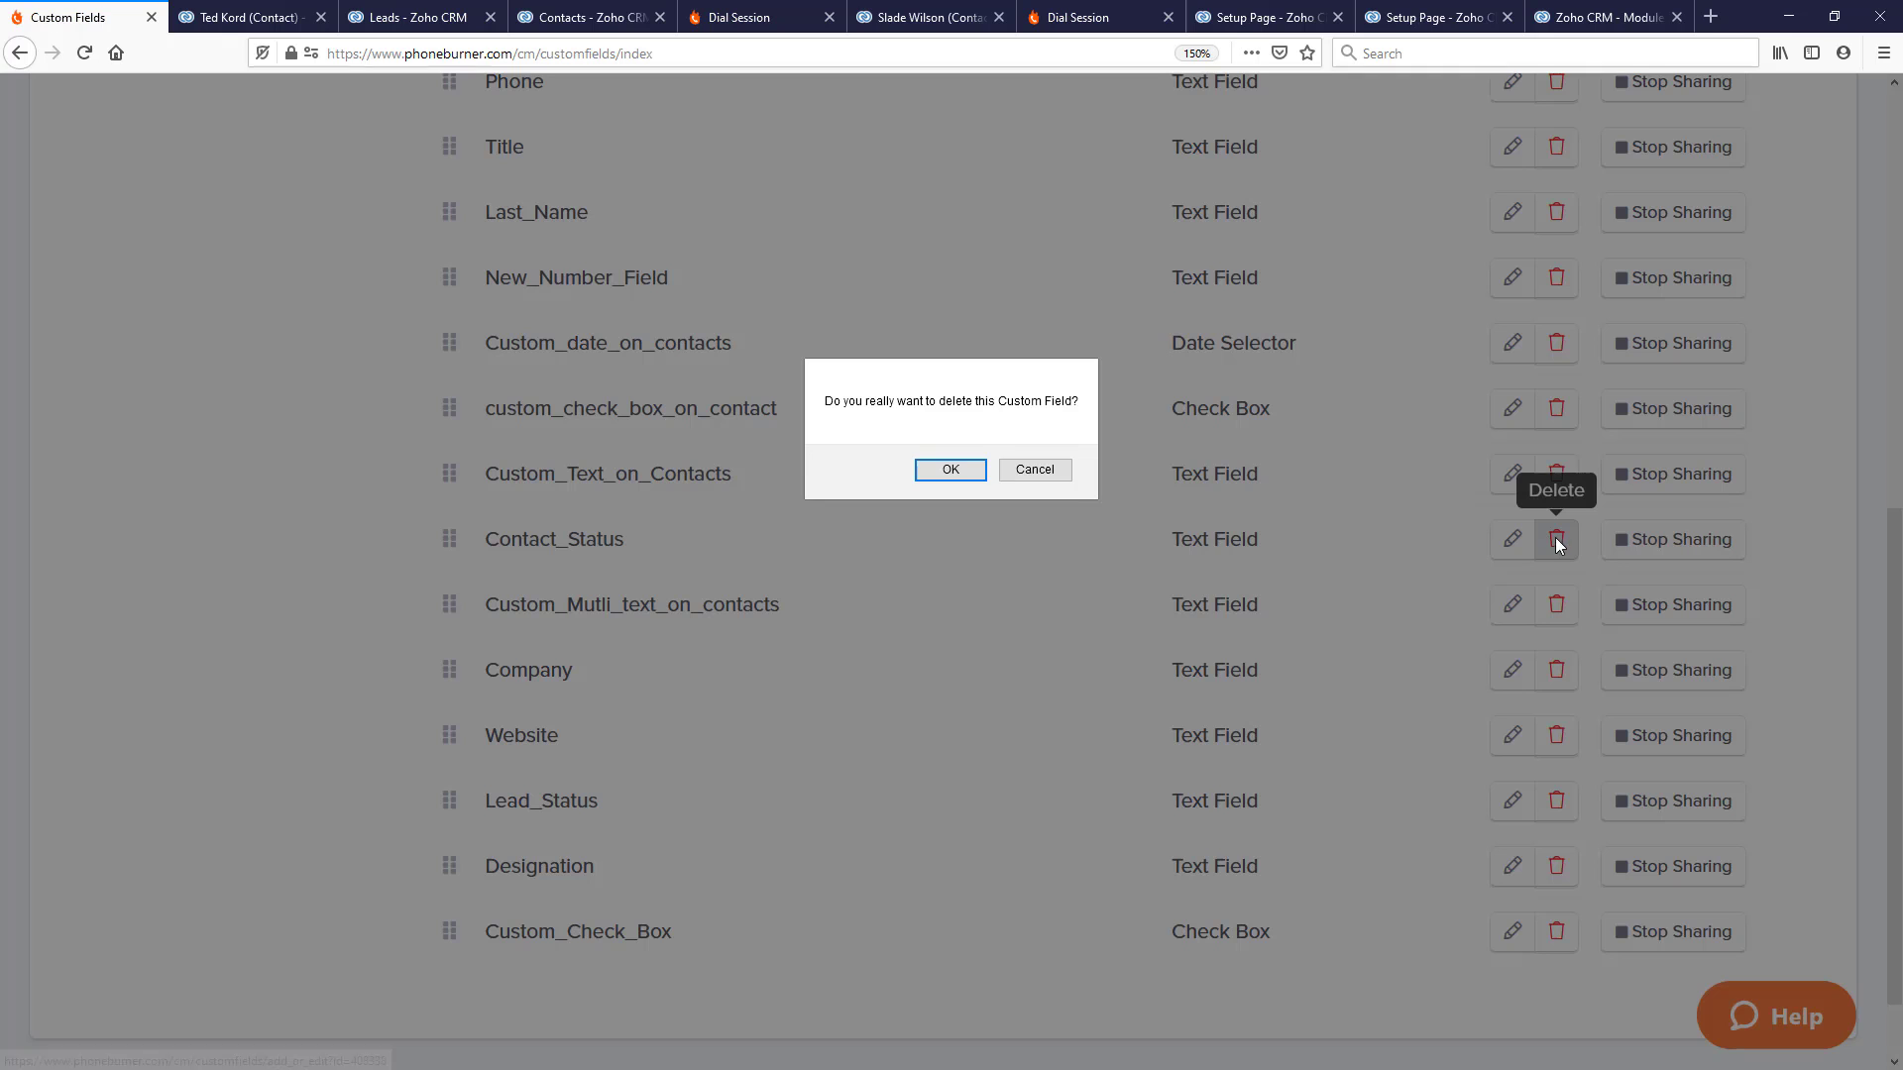
{"action": "left_click", "coordinate": [948, 472]}
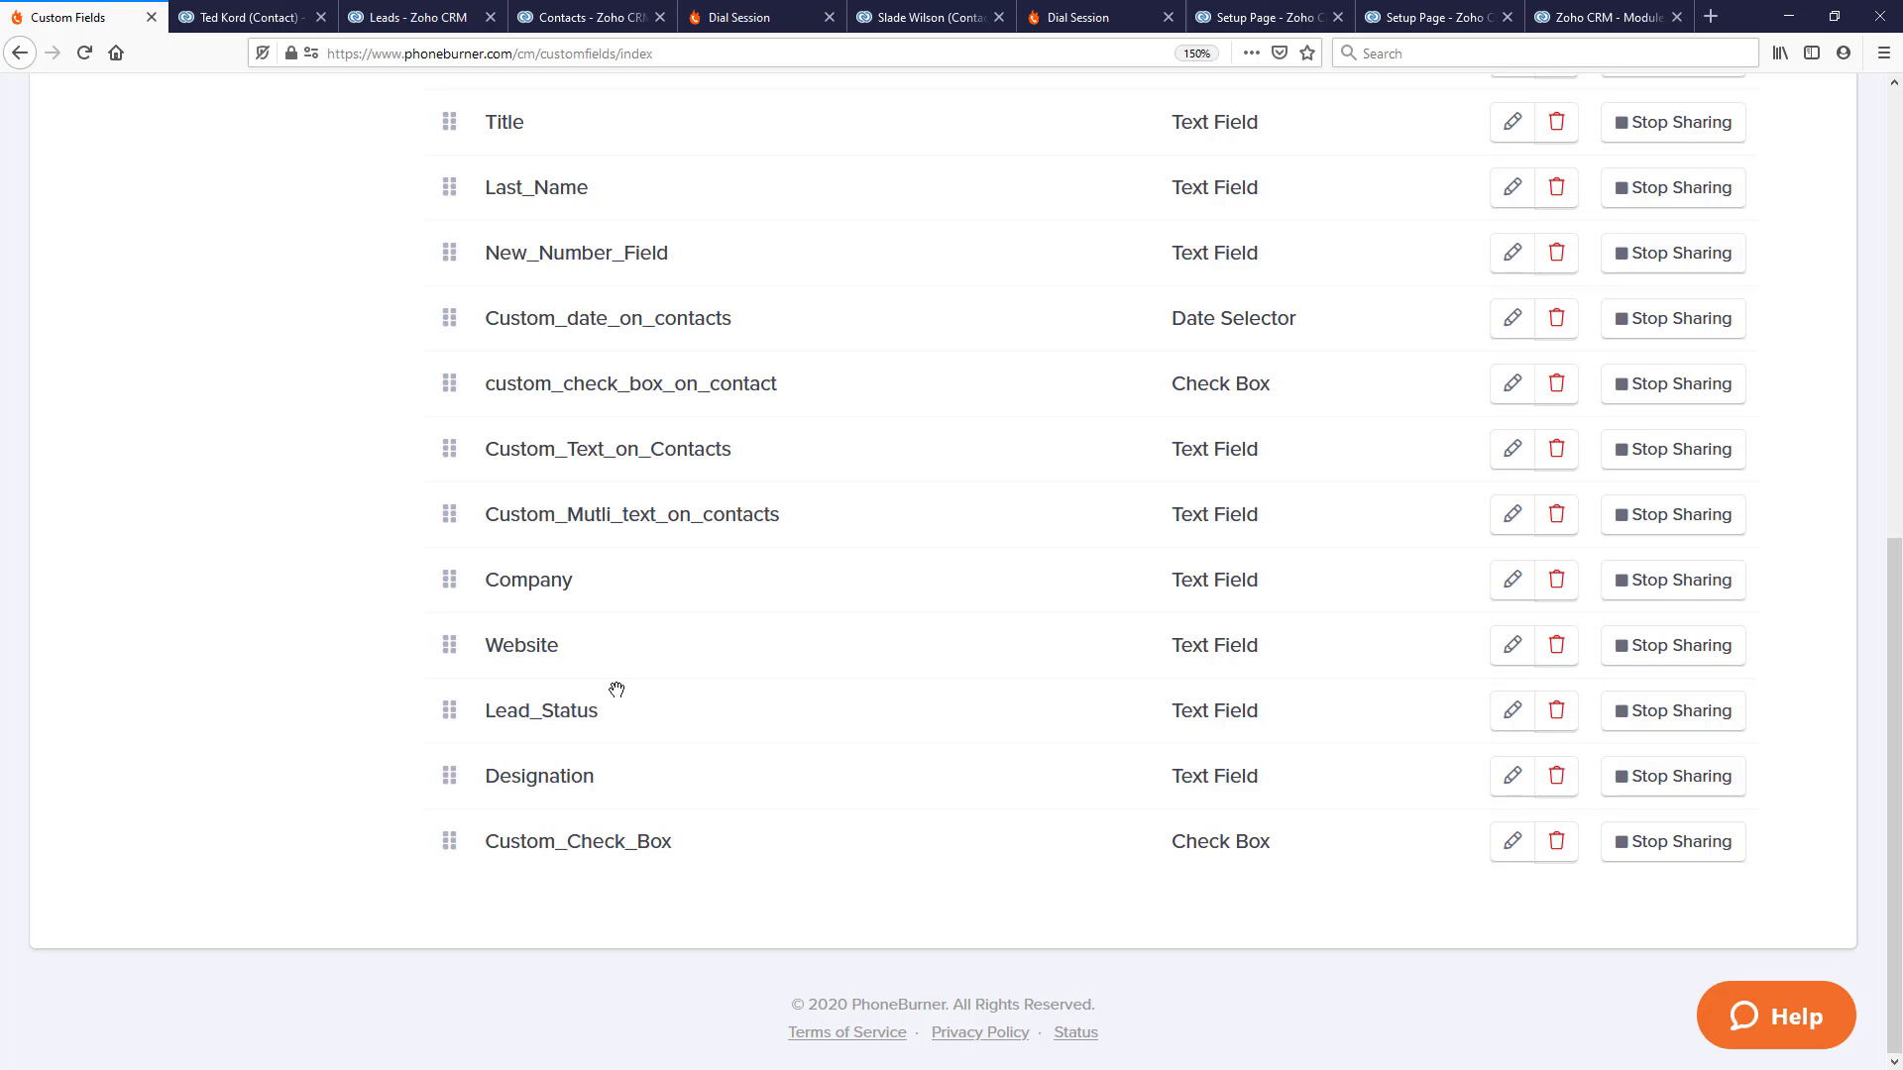
- Reorder the custom fields so that Lead_Status comes first and Custom_Check_Box sits directly below it
{"action": "scroll", "coordinate": [442, 994], "scroll_direction": "up", "scroll_amount": 3}
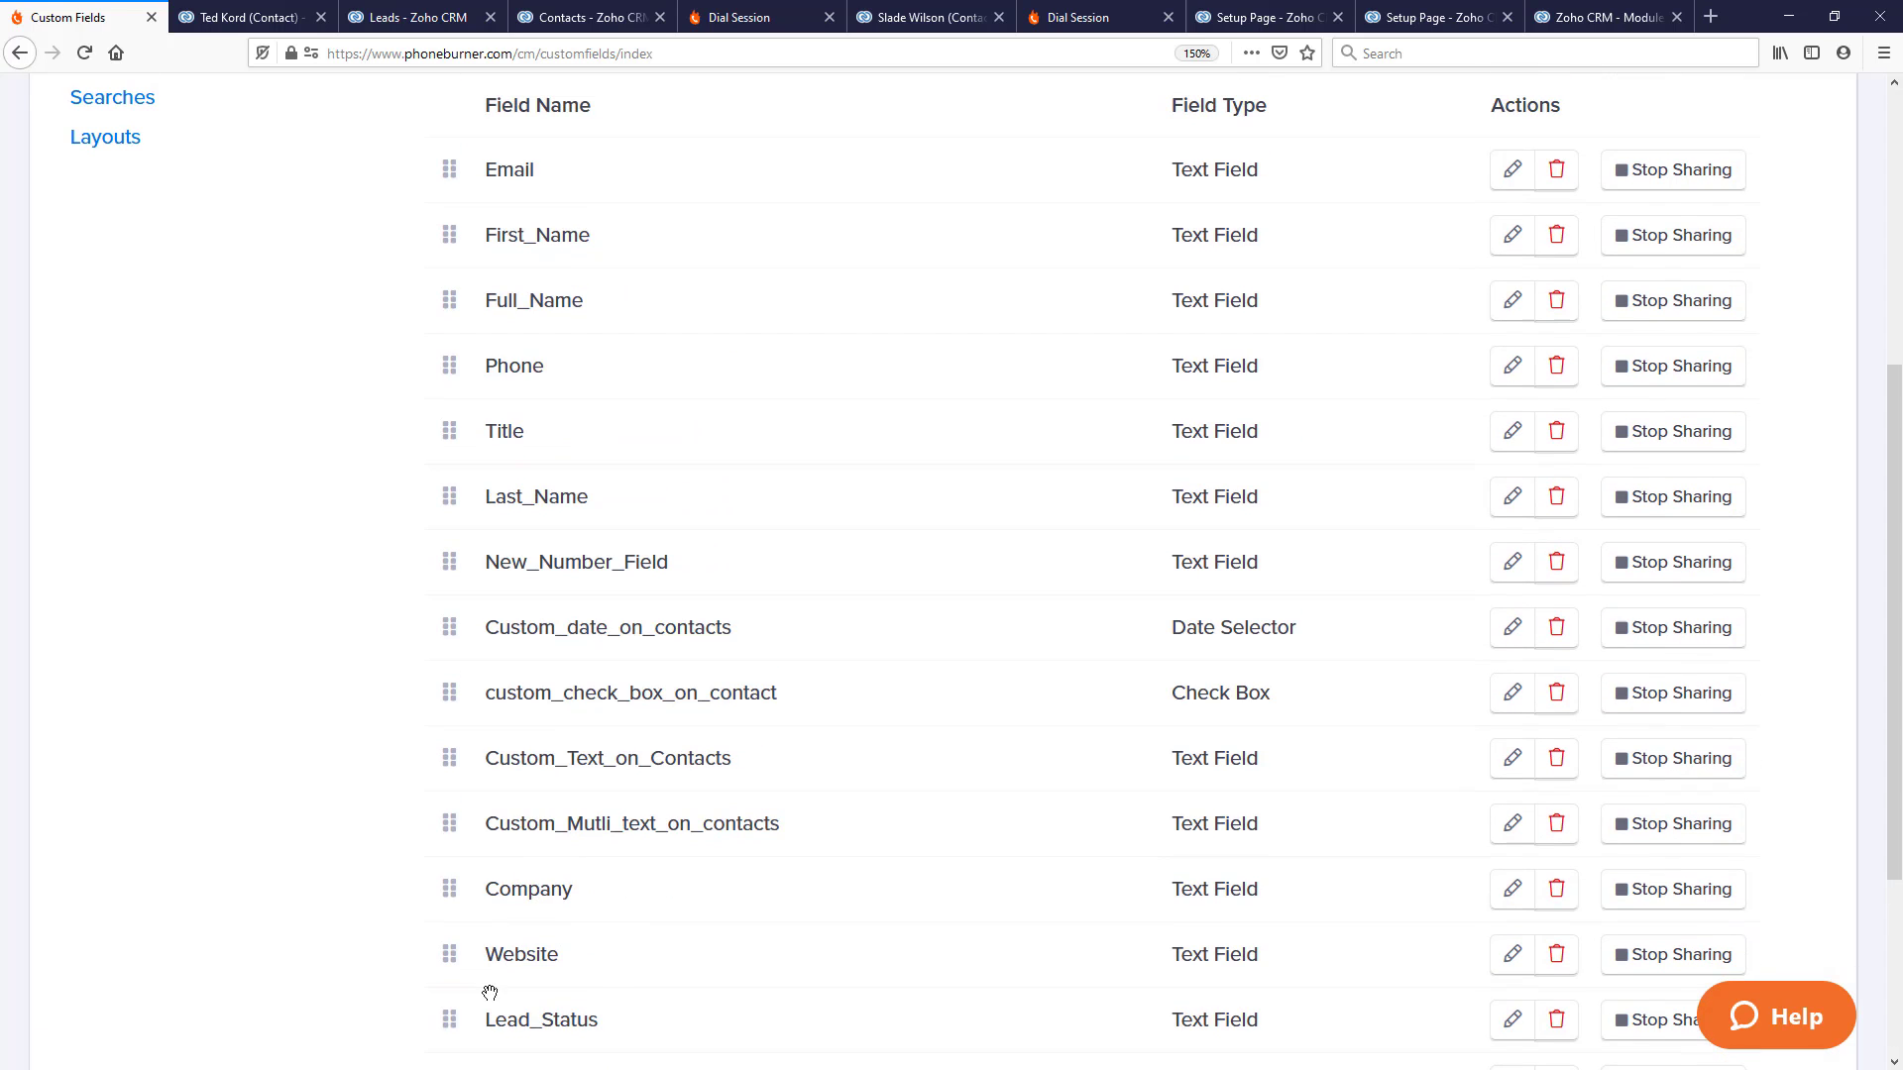
{"action": "left_click_drag", "start_coordinate": [447, 1017], "coordinate": [439, 165]}
{"action": "scroll", "coordinate": [479, 808], "scroll_direction": "down", "scroll_amount": 3}
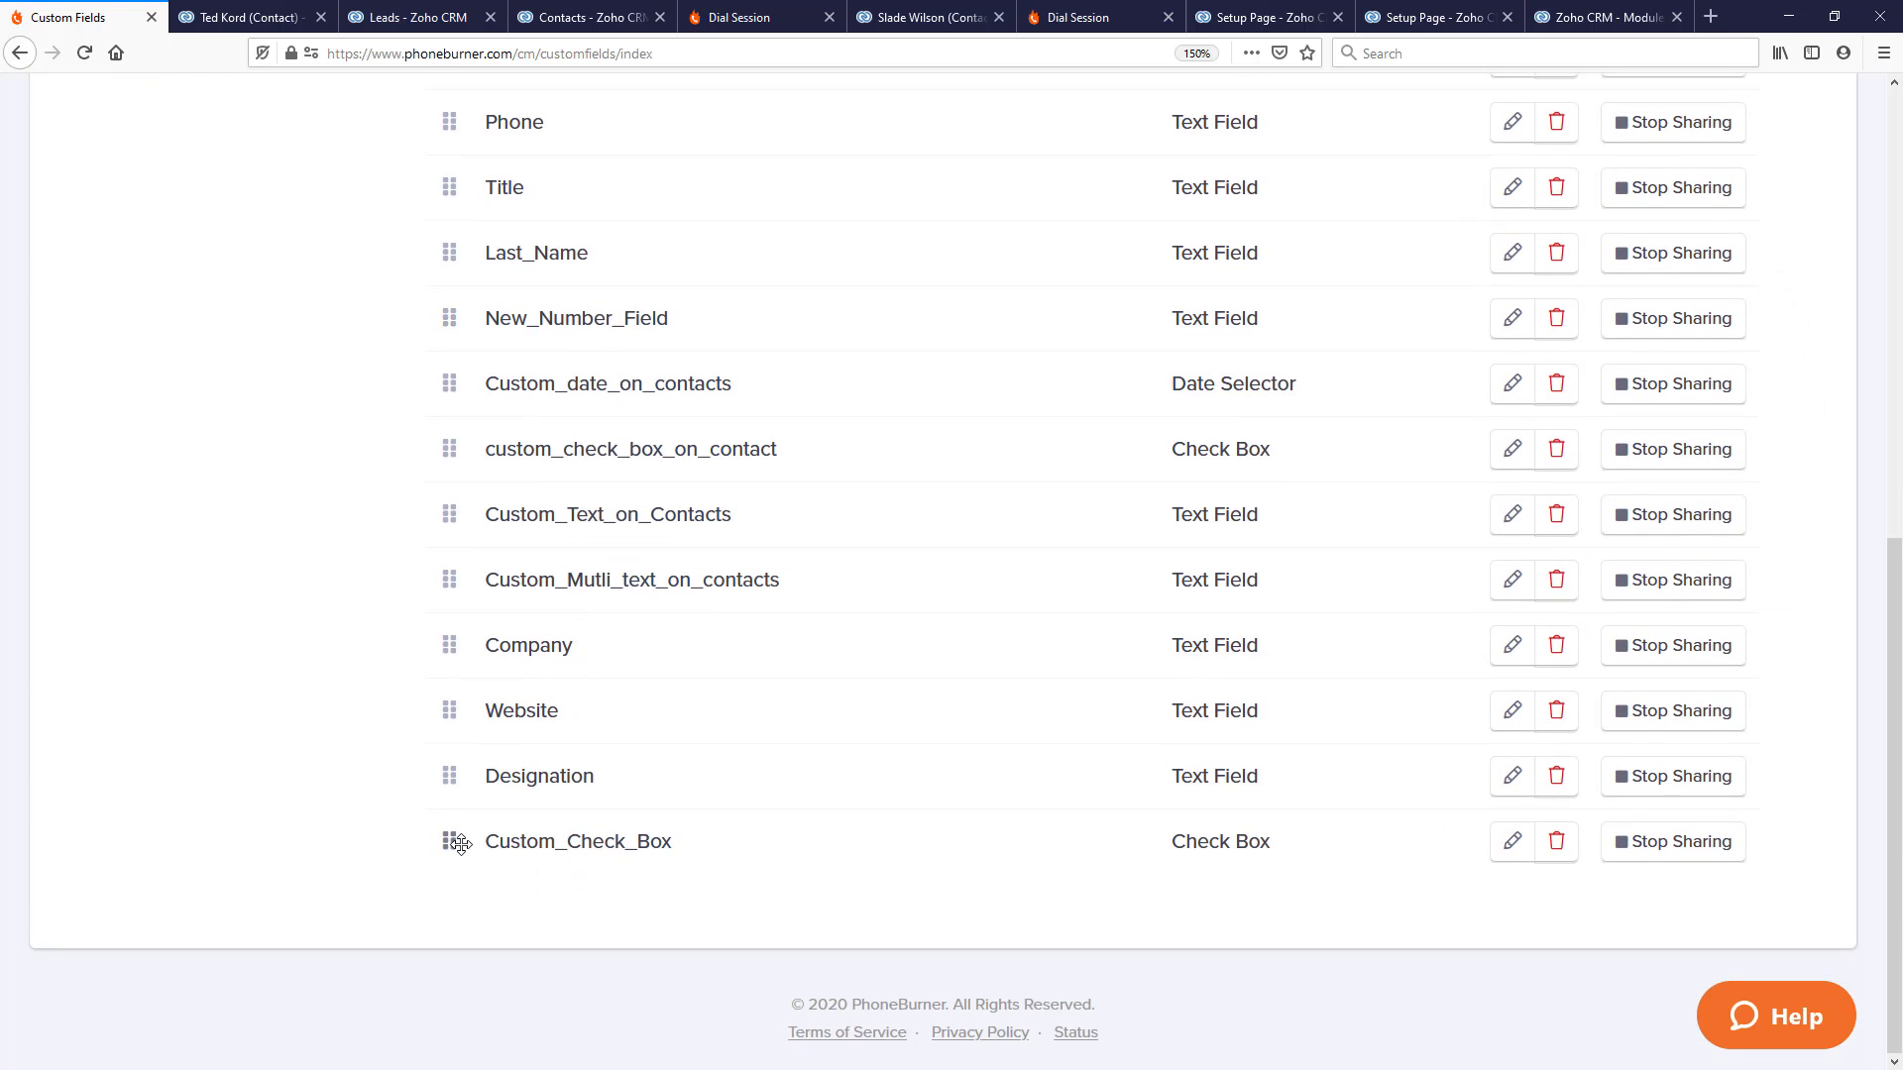
{"action": "left_click_drag", "start_coordinate": [447, 836], "coordinate": [458, 410]}
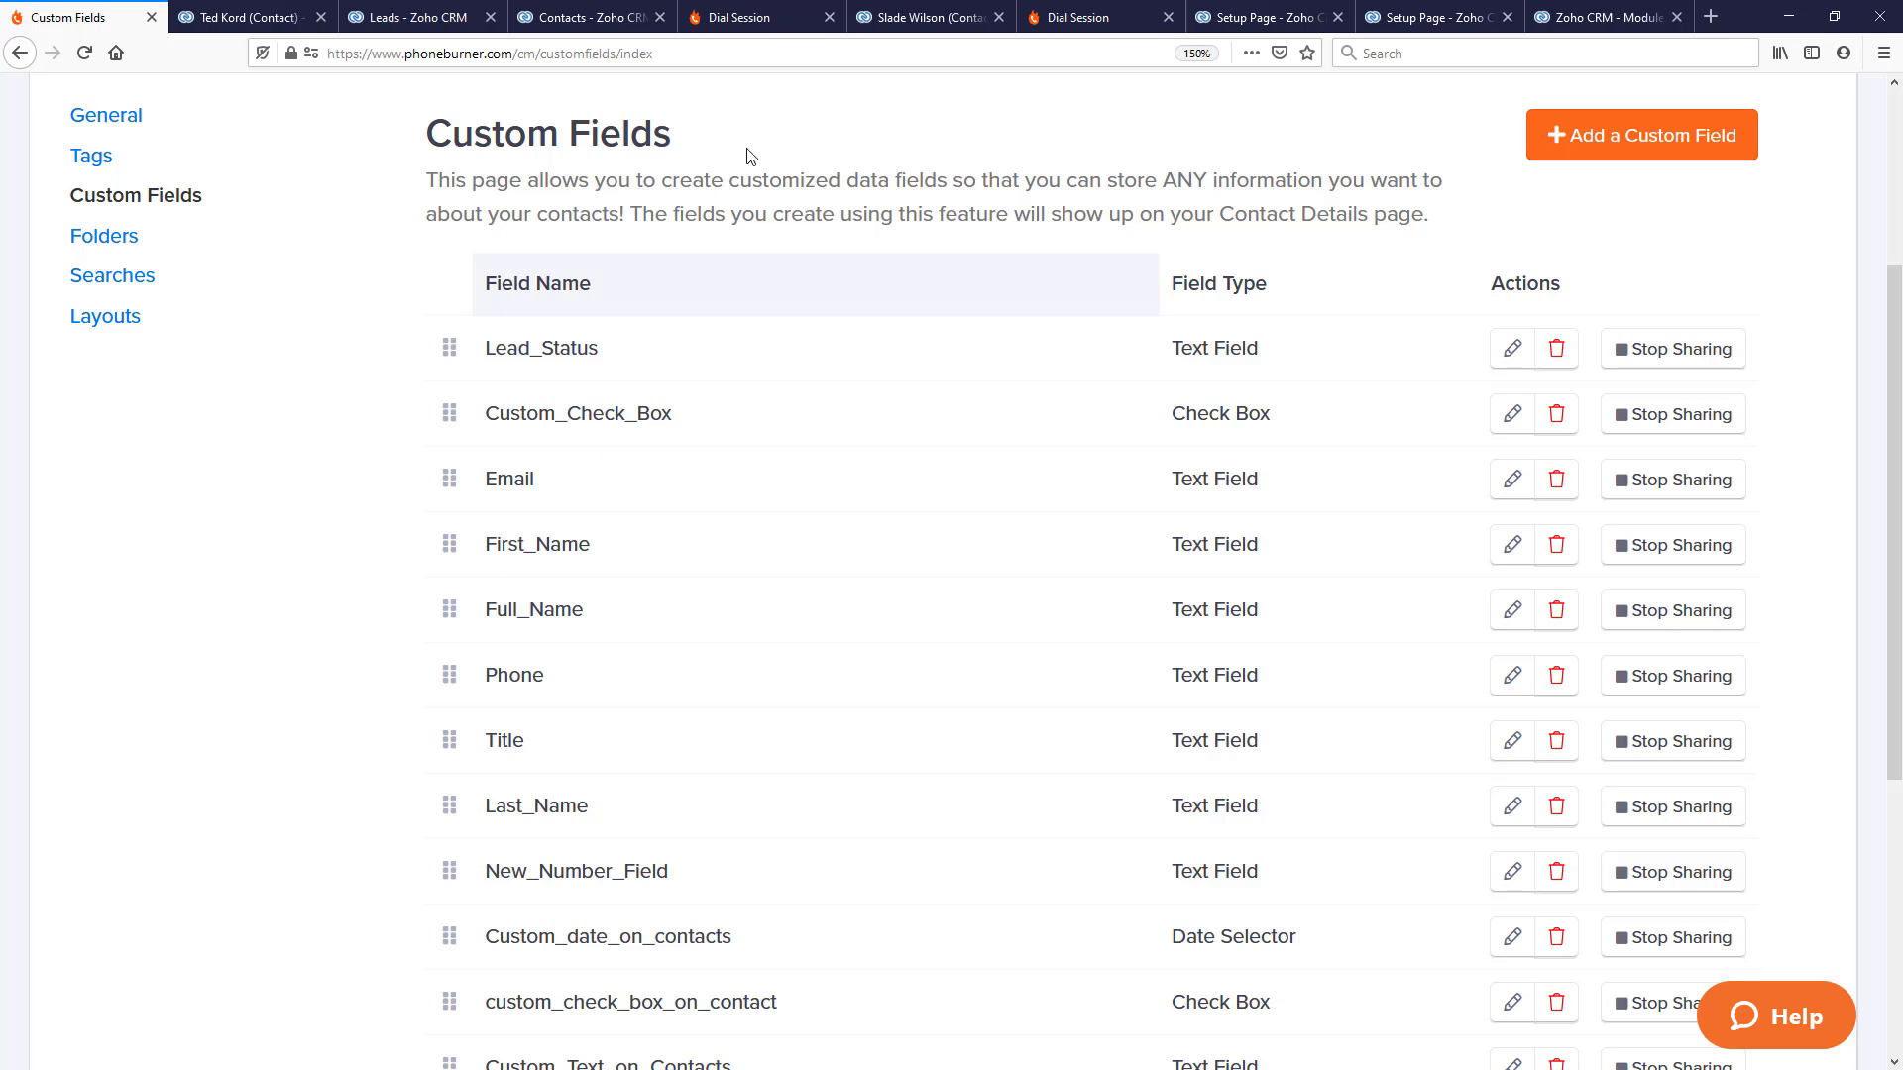
- Review the Deathstroke contact's Zoho record and the dial session summary, and return to the Zoho Contacts list
{"action": "left_click", "coordinate": [897, 17]}
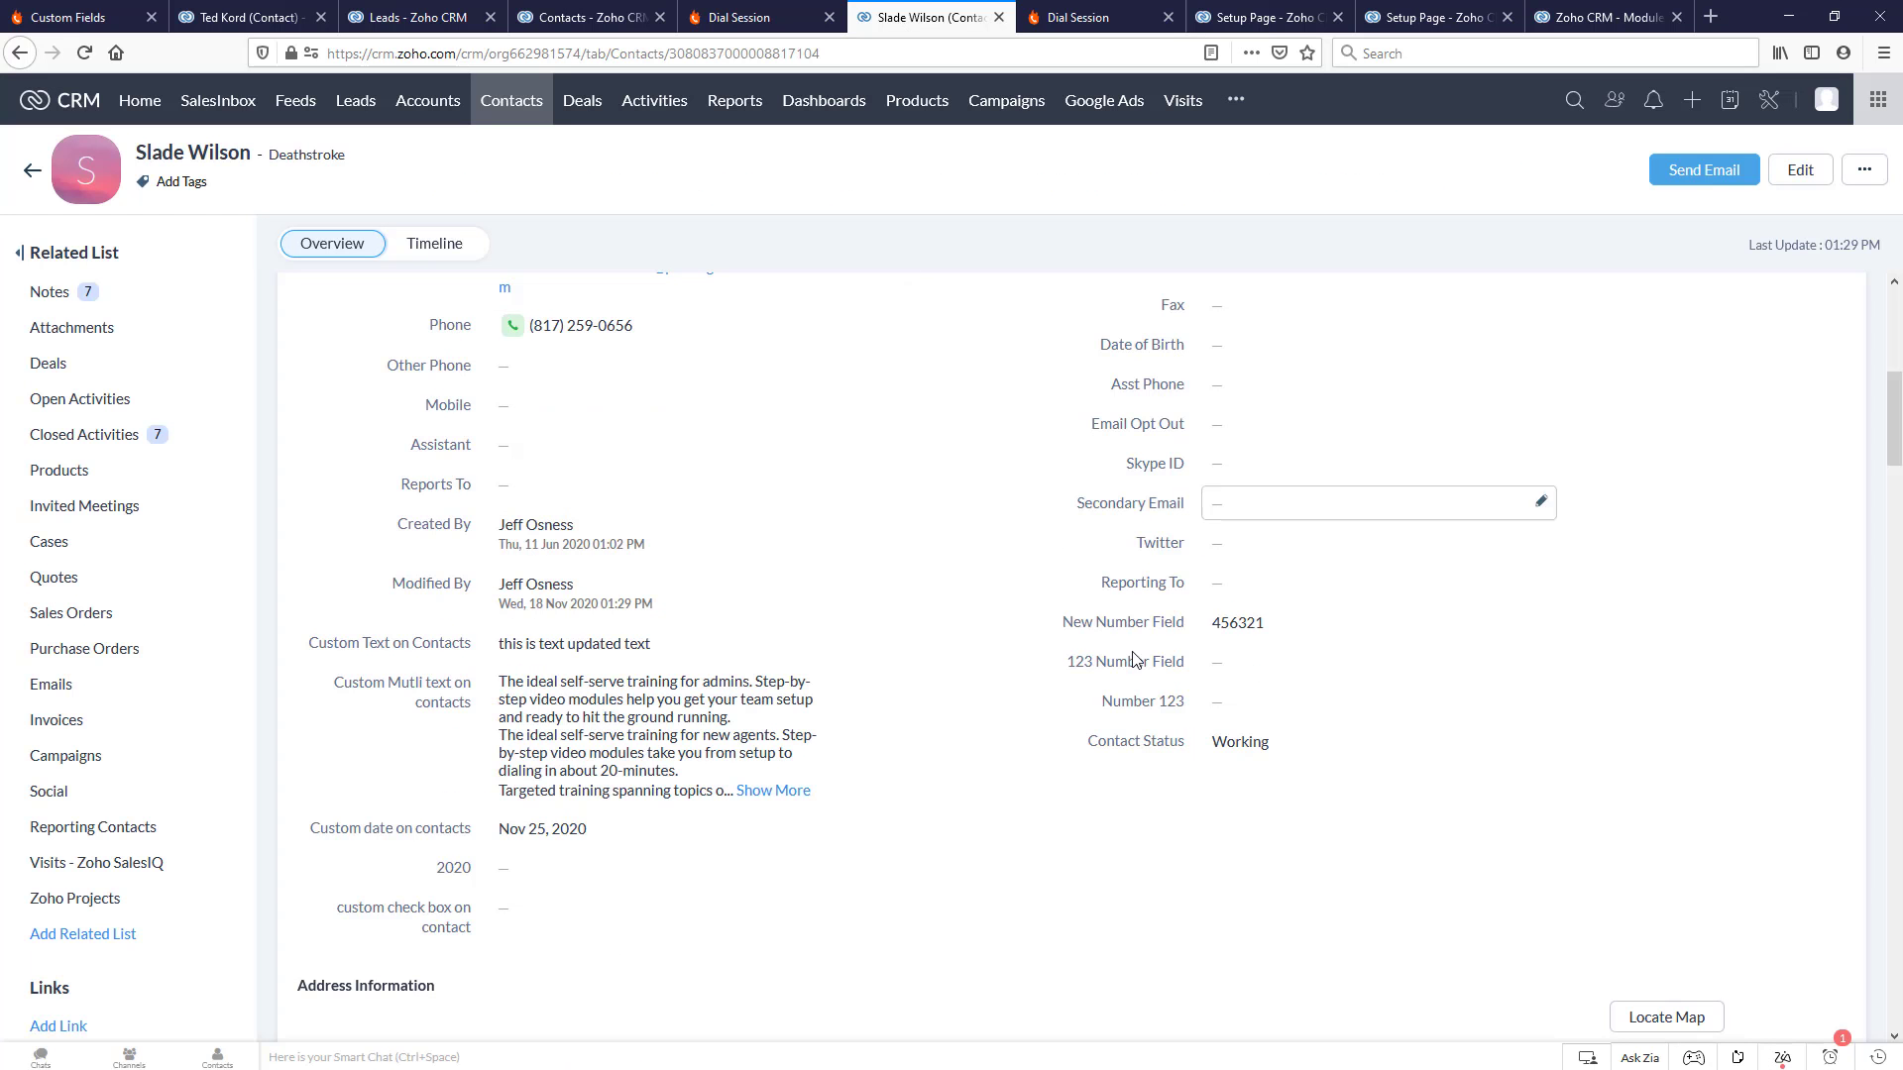
{"action": "left_click", "coordinate": [742, 16]}
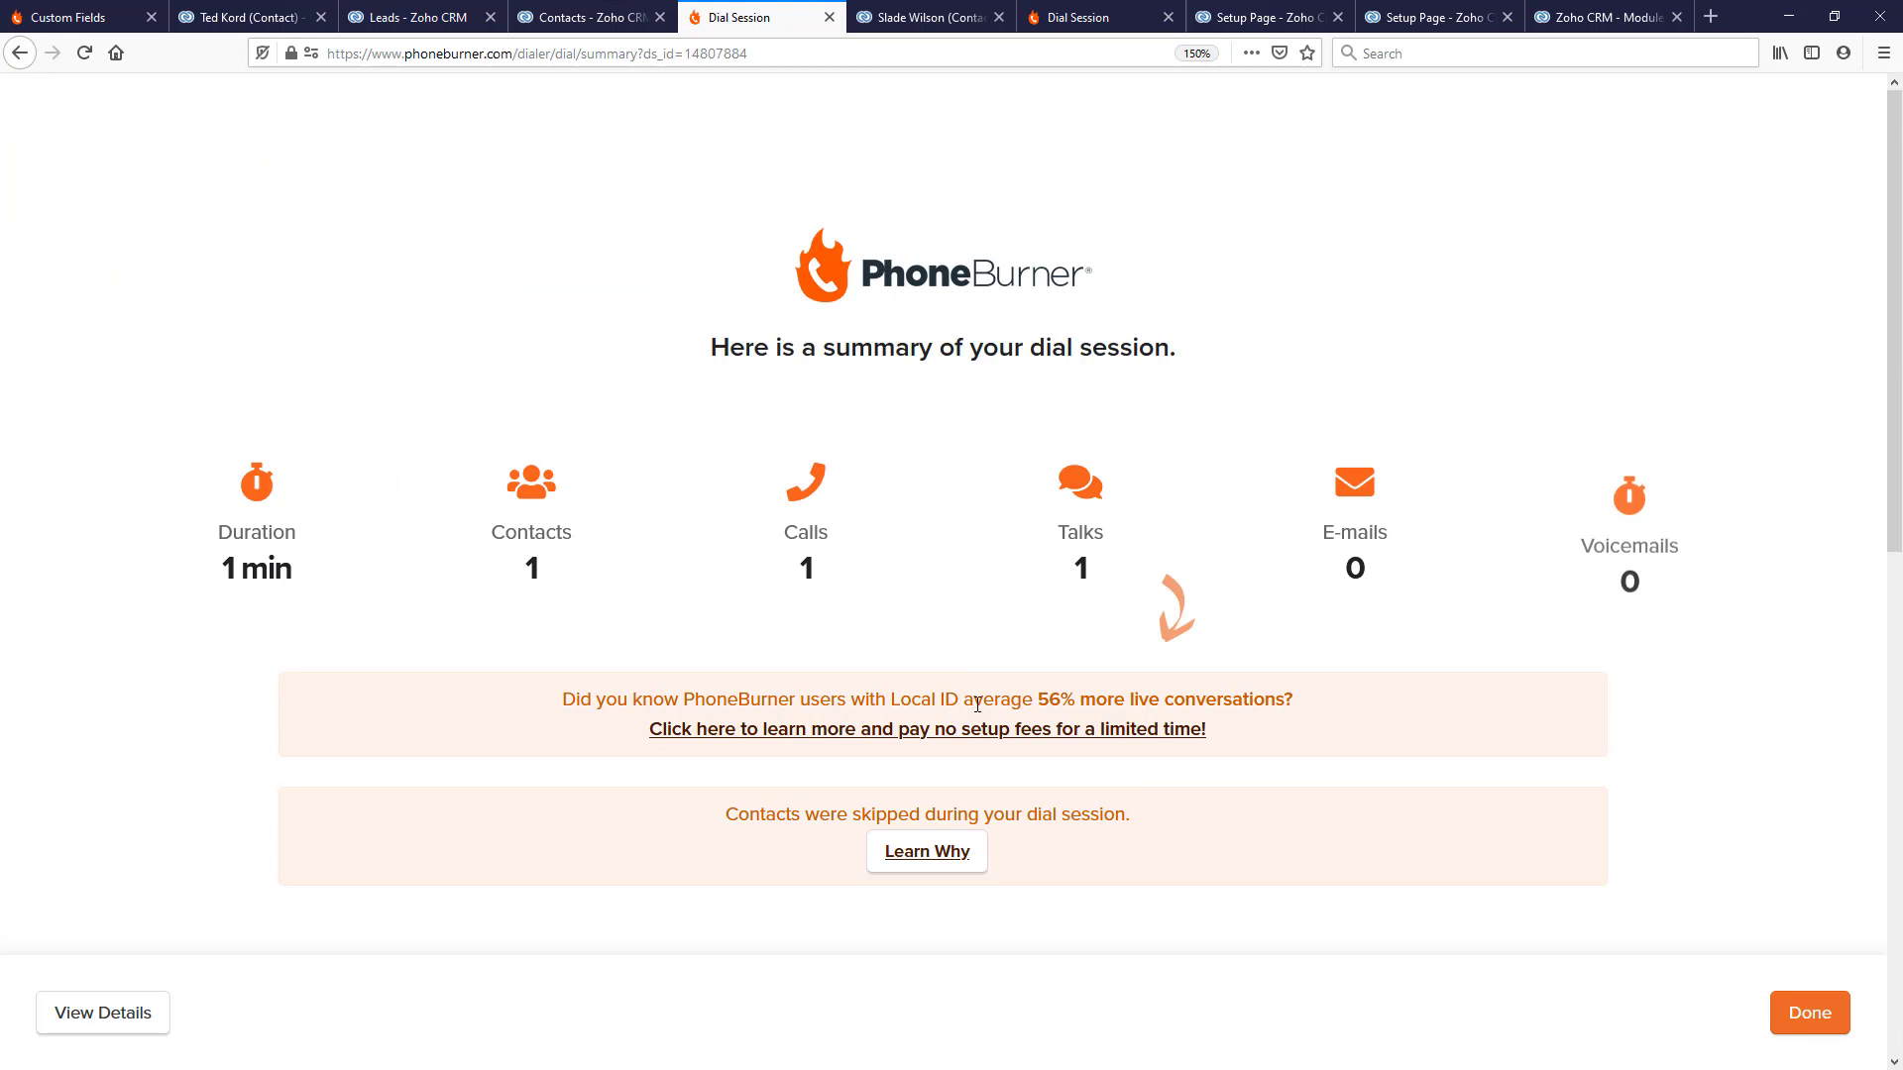
{"action": "scroll", "coordinate": [972, 678], "scroll_direction": "down", "scroll_amount": 5}
{"action": "scroll", "coordinate": [977, 686], "scroll_direction": "up", "scroll_amount": 5}
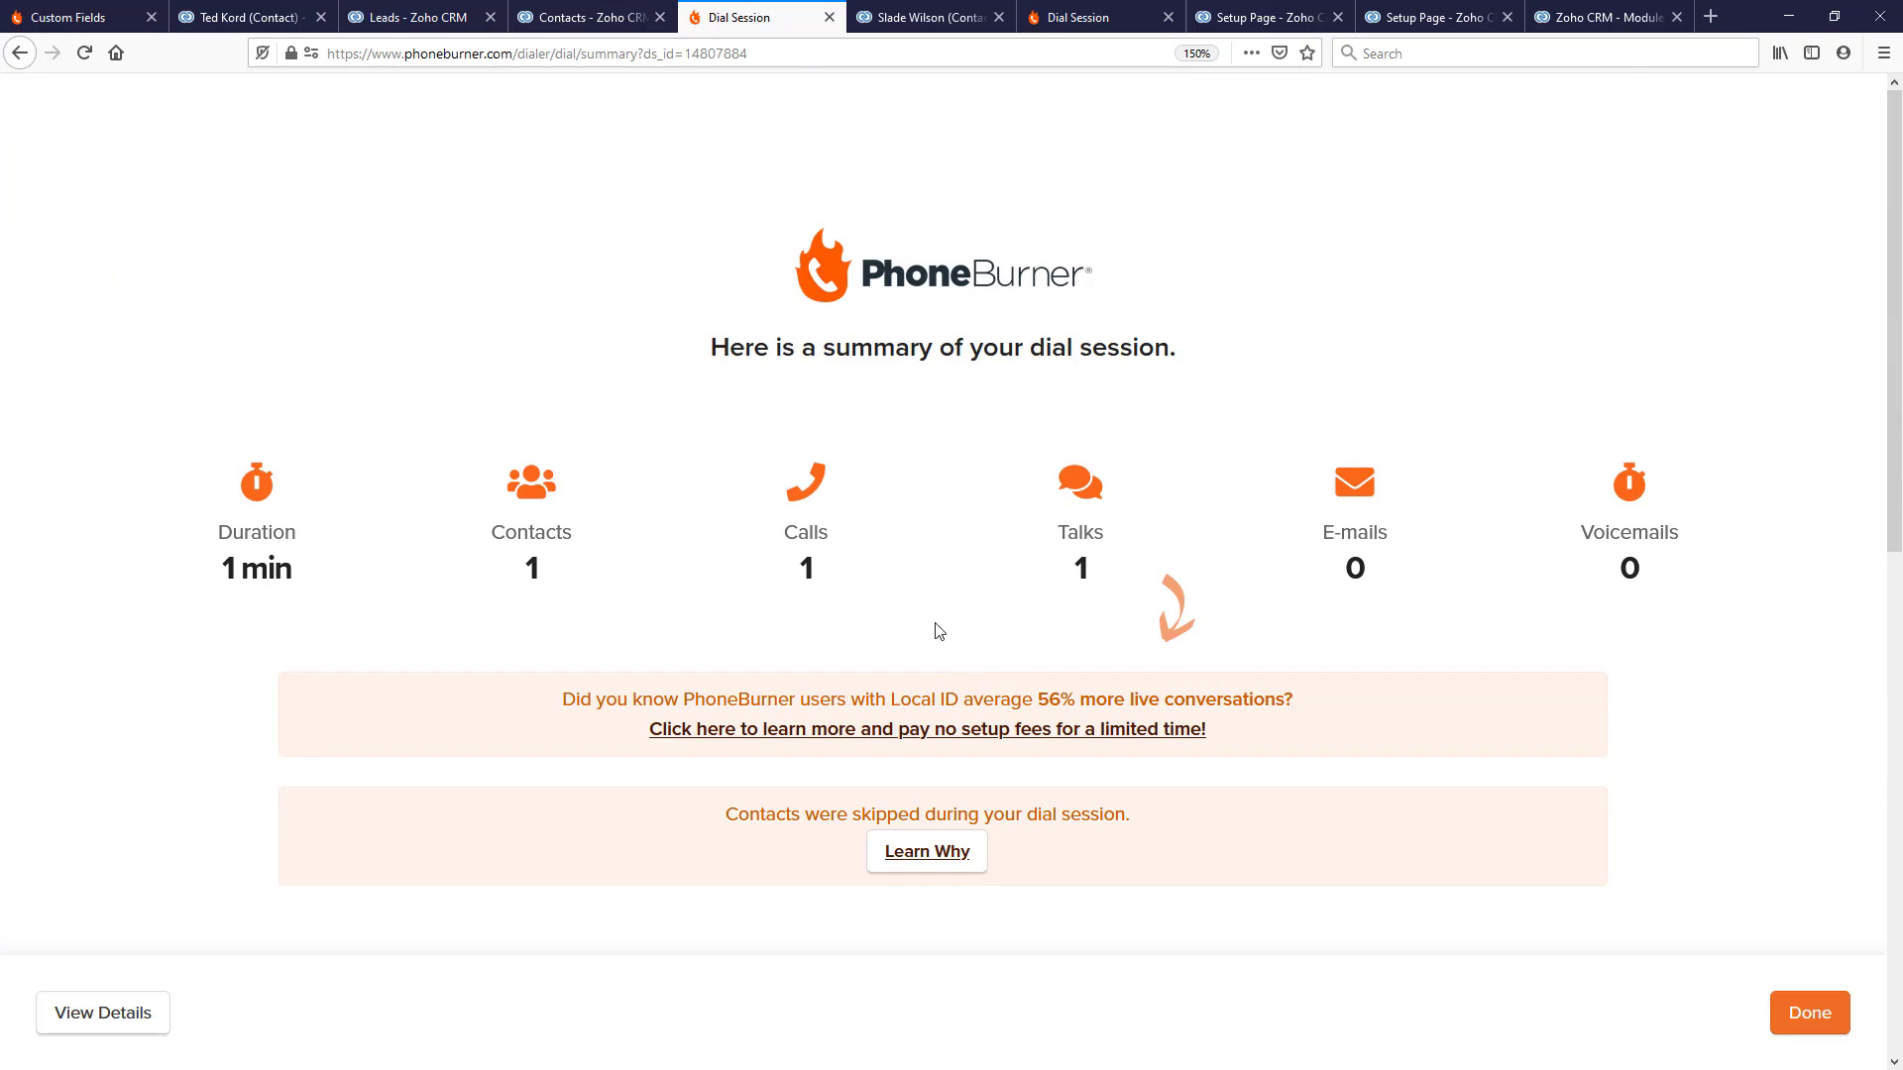
{"action": "left_click", "coordinate": [927, 17]}
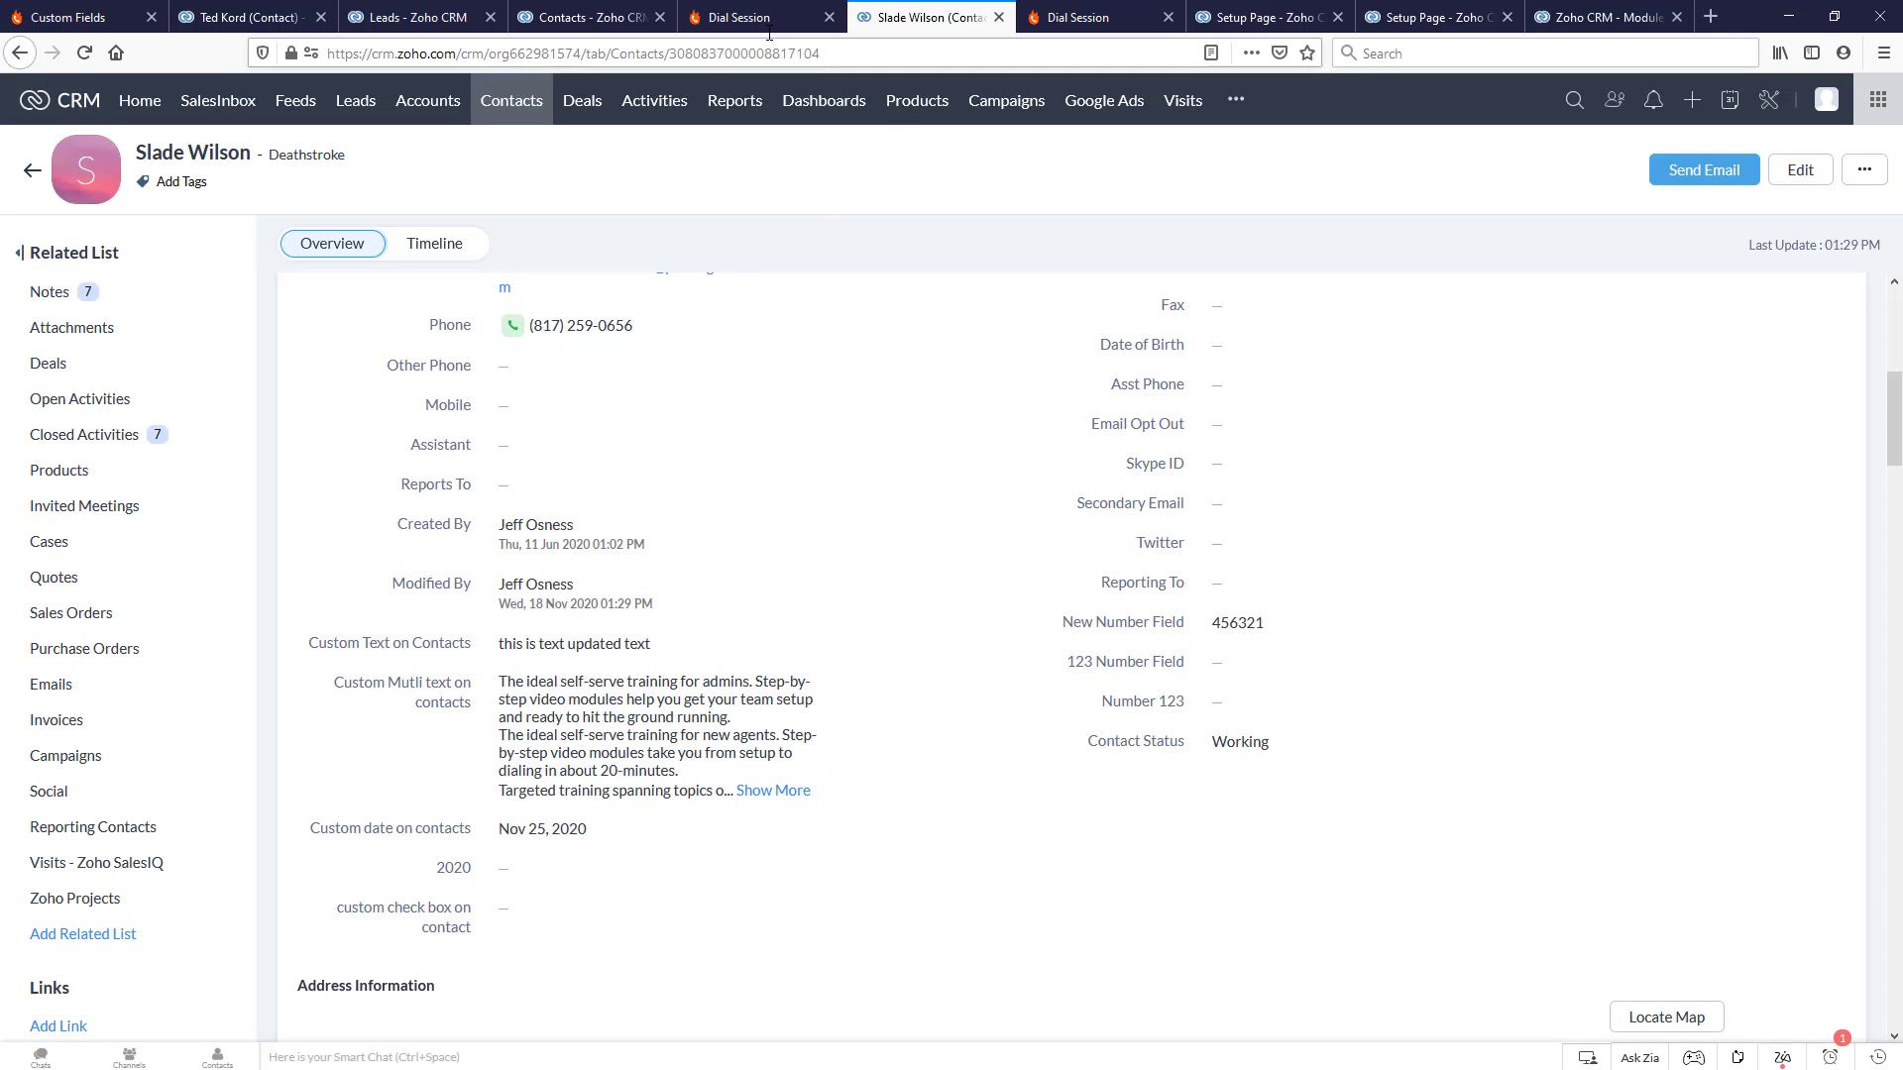
{"action": "left_click", "coordinate": [541, 20]}
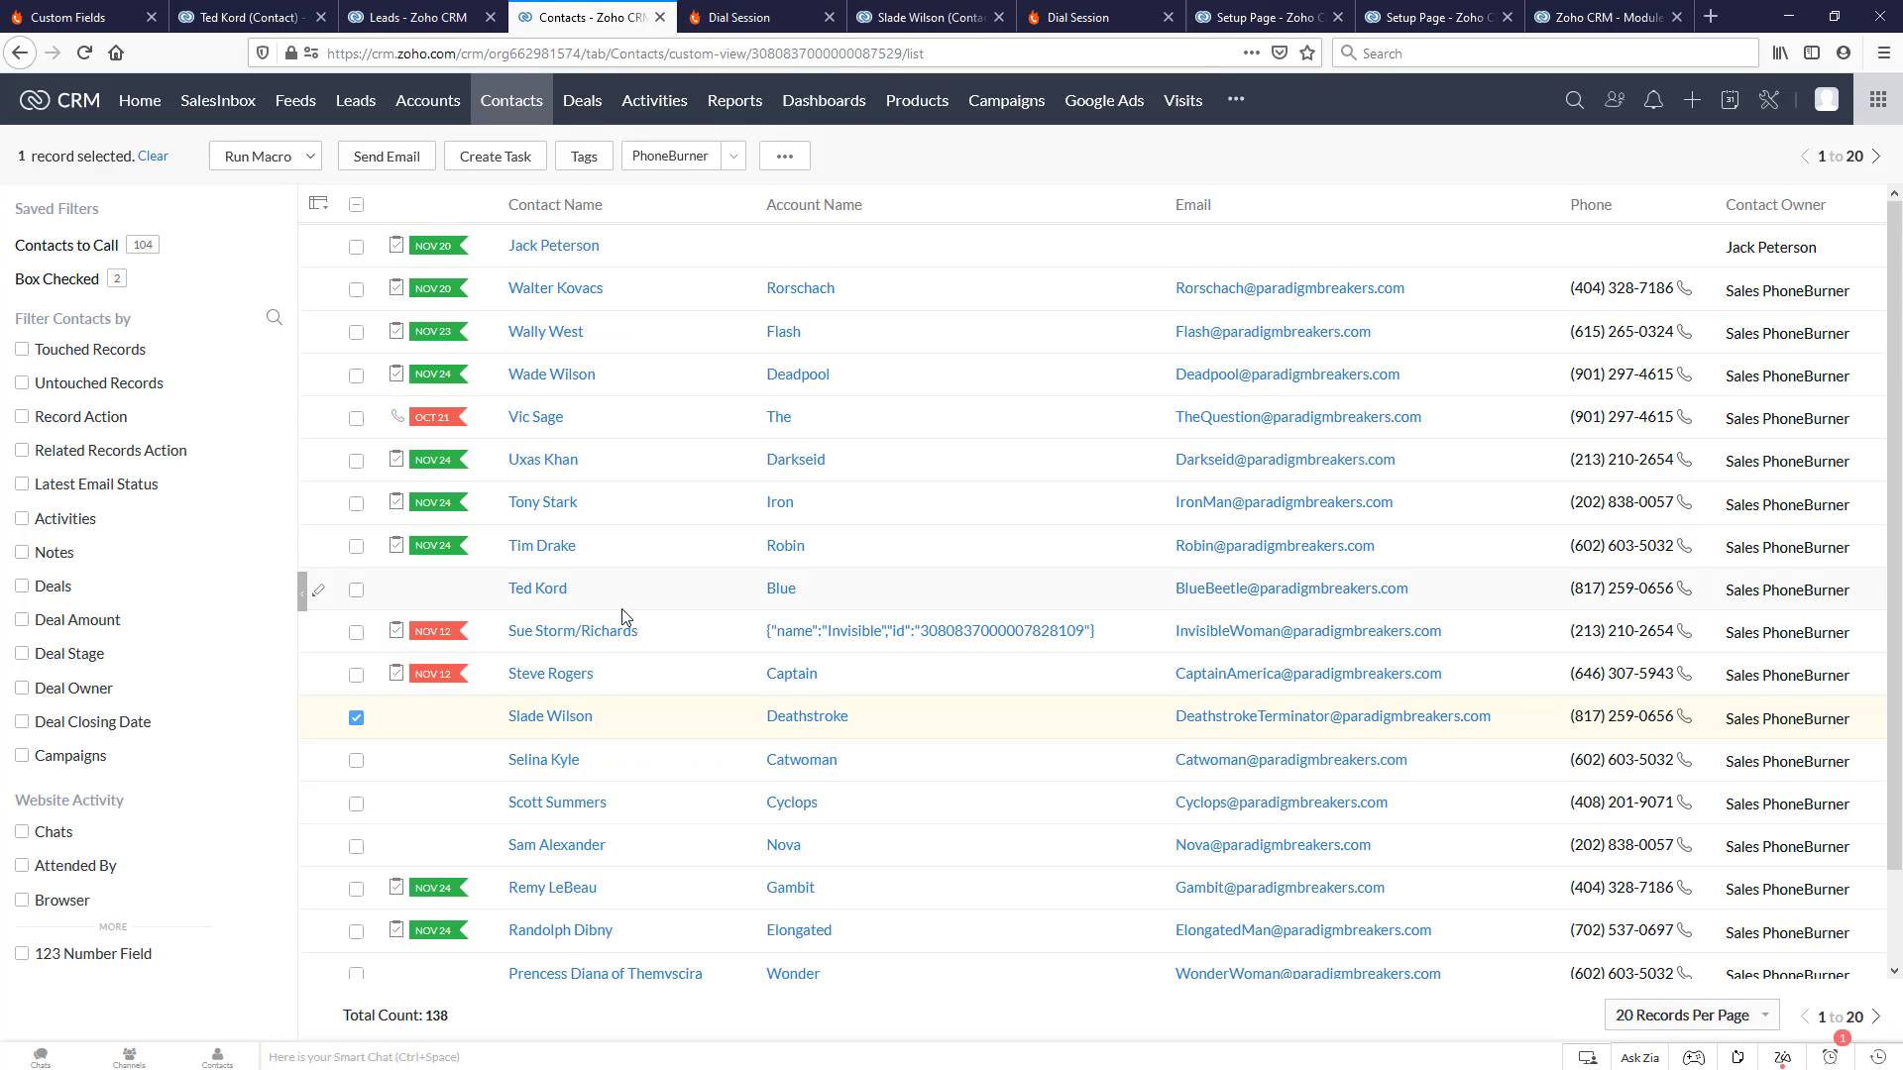